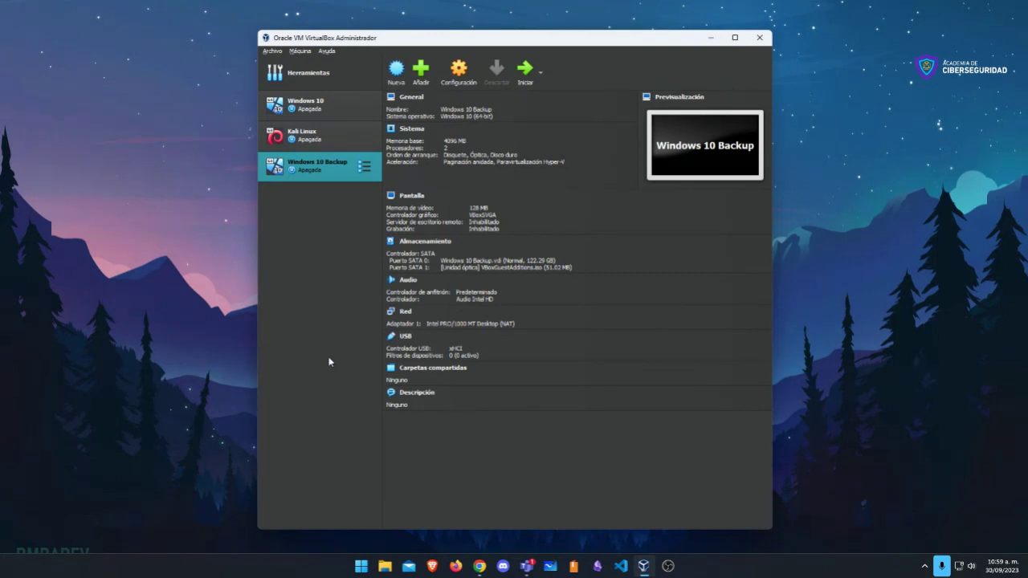
Step: Drop Windows 10 Backup's base memory to 2048 MB under Sistema, check the processor page, and accept
click(456, 77)
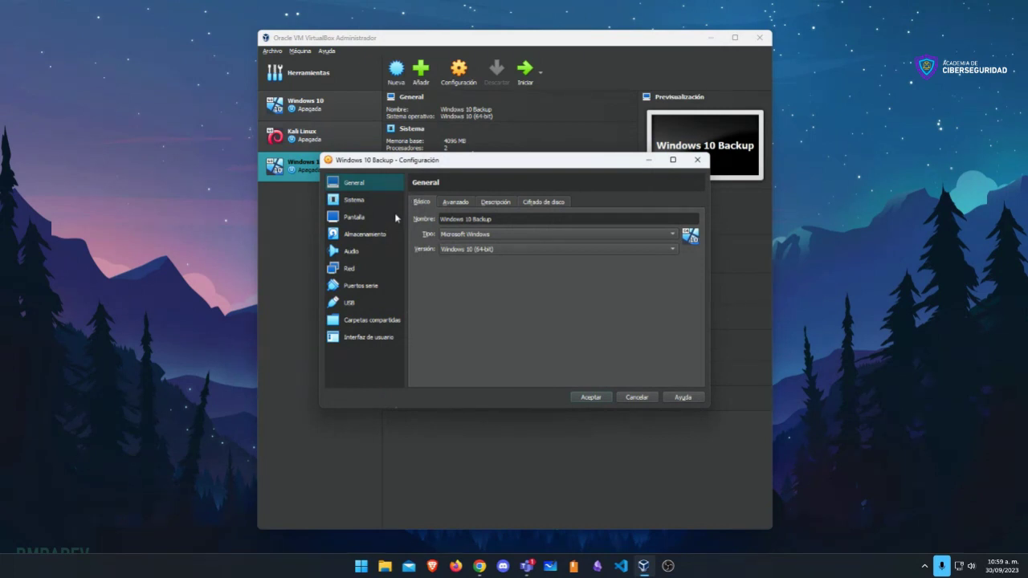
click(359, 203)
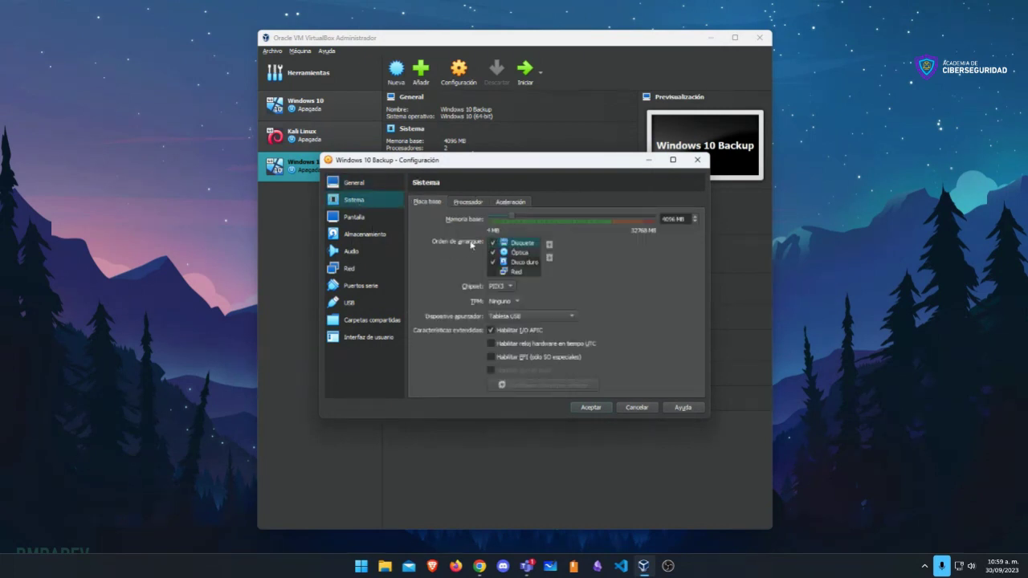
drag(513, 216, 499, 220)
click(472, 203)
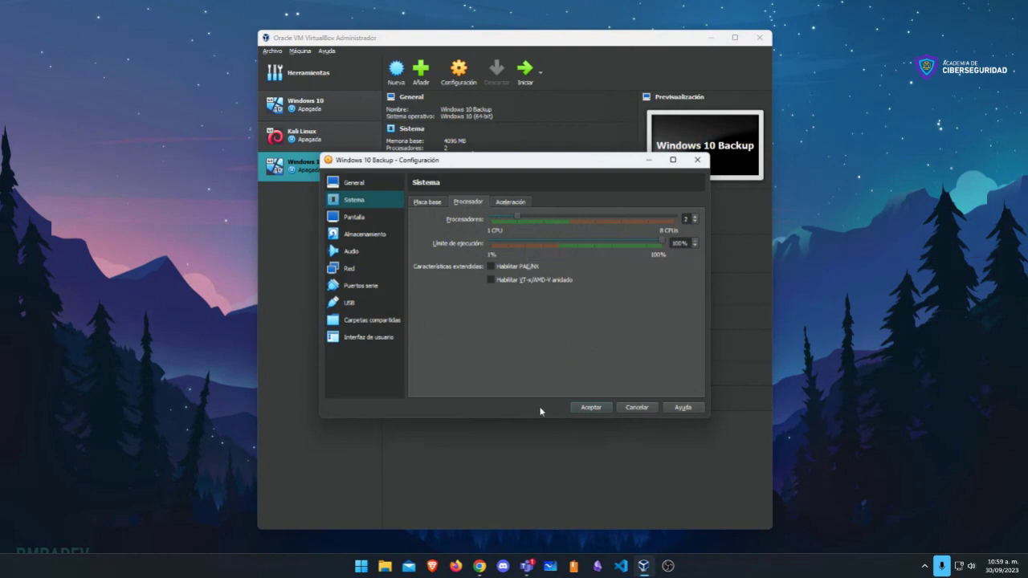
click(590, 407)
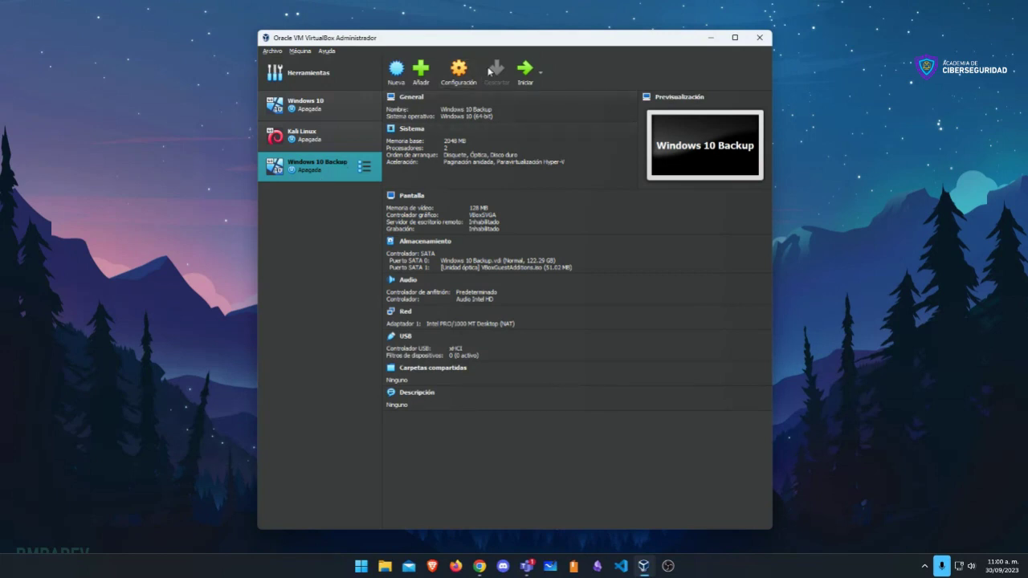
Step: Confirm Windows 10 Backup's network adapter stays on NAT, then bring up the Archivo tools list
click(458, 73)
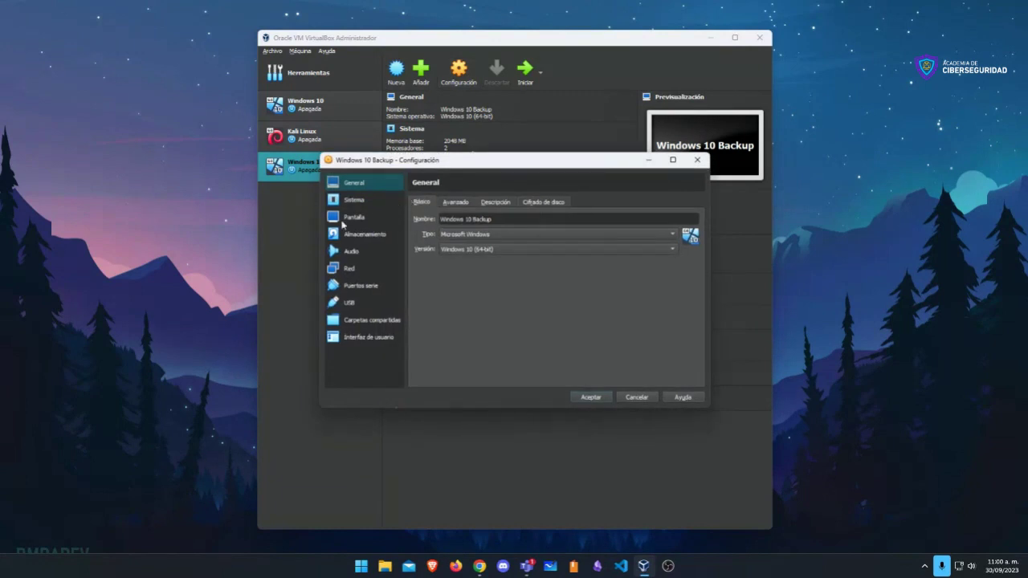
click(351, 268)
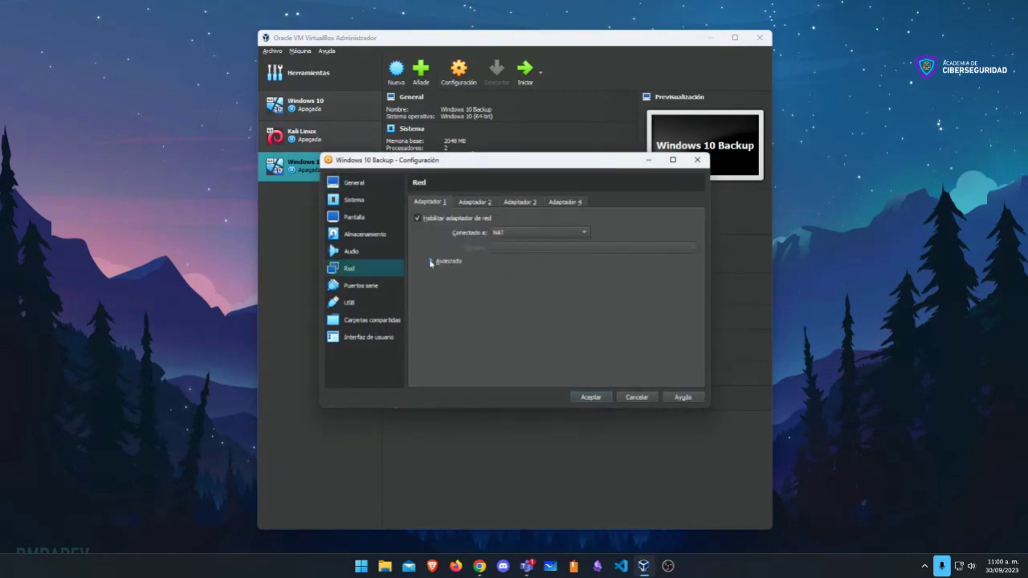
click(432, 261)
click(508, 234)
click(508, 234)
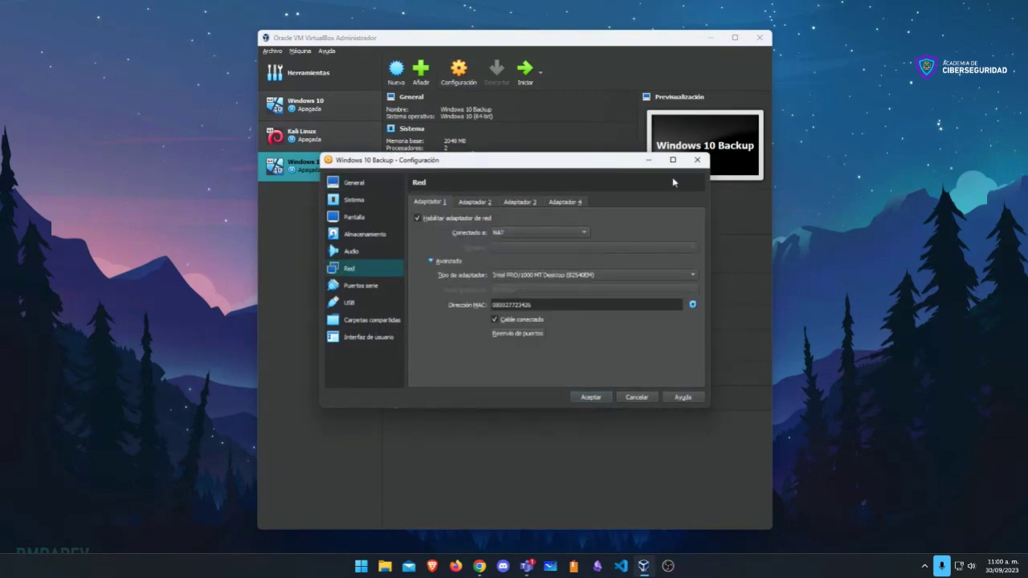
click(697, 159)
click(272, 50)
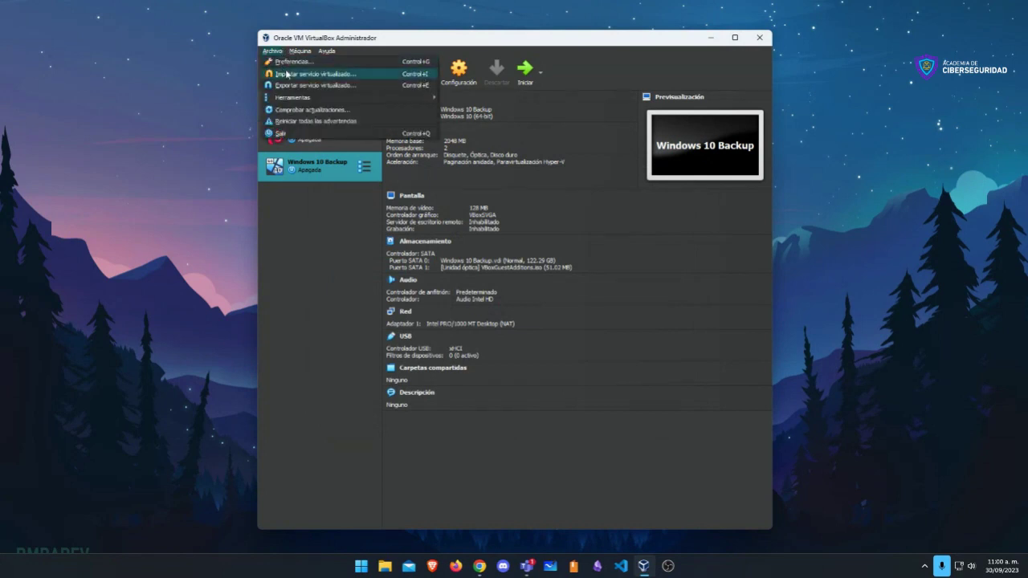
mouse_move(329, 97)
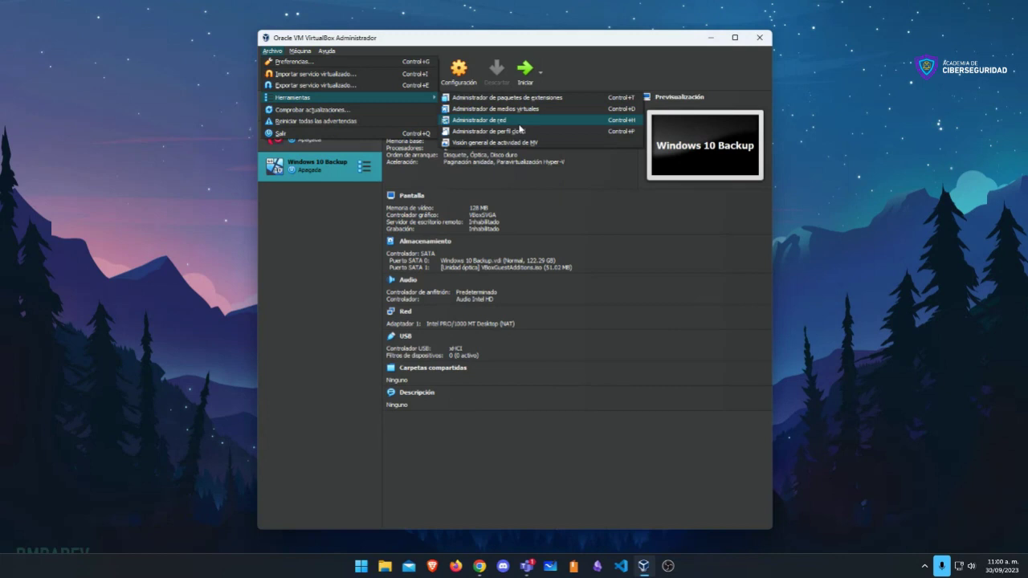
Step: Open the network manager and look through its host-only, NAT and cloud network lists
click(519, 128)
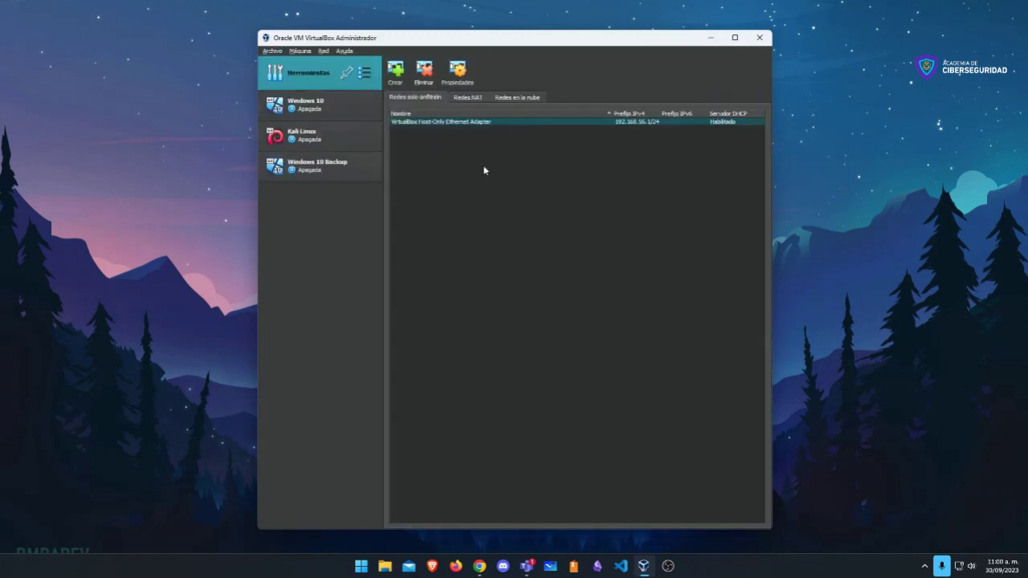
click(475, 101)
click(513, 95)
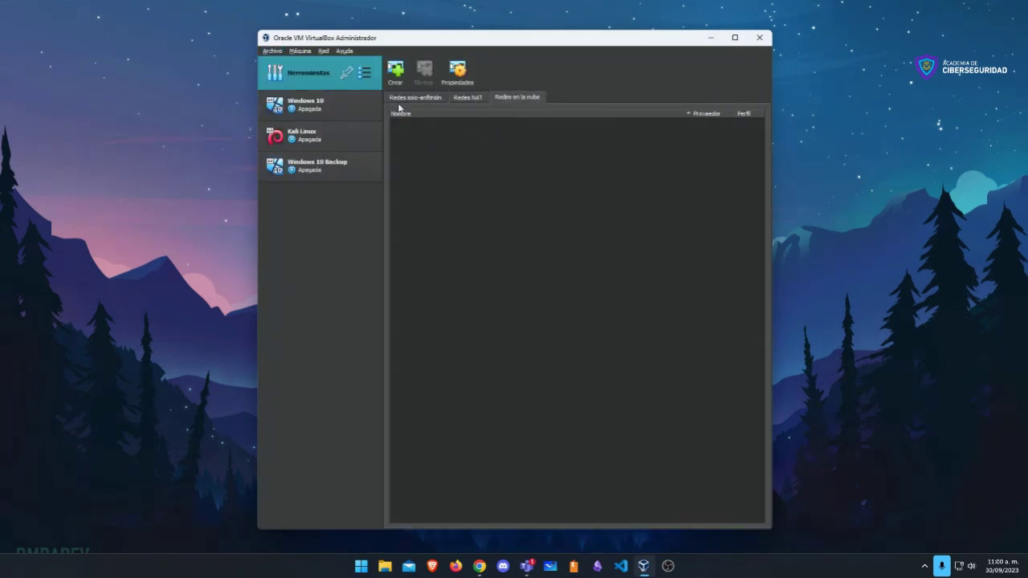
click(406, 98)
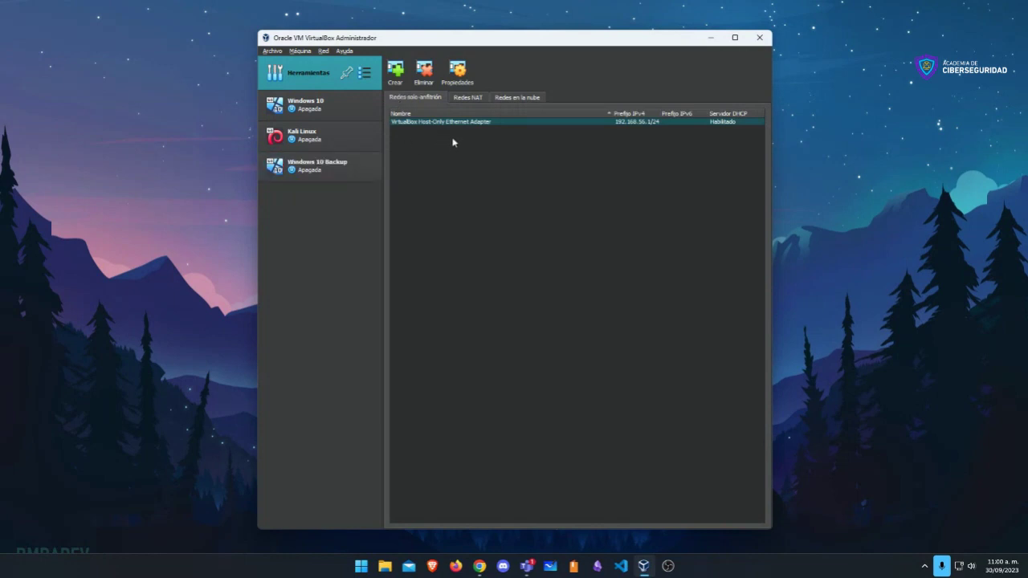
drag(771, 129, 827, 130)
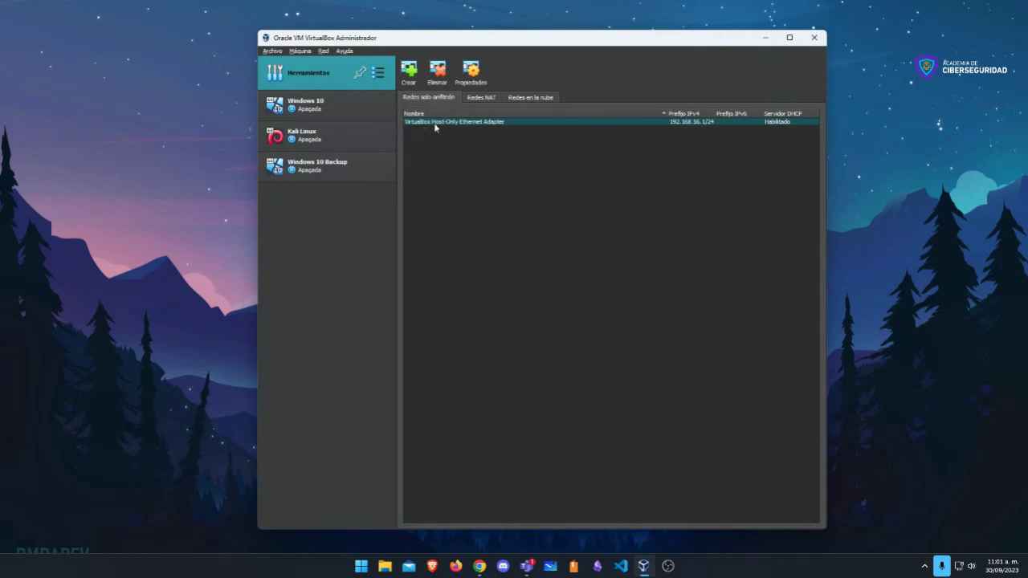
mouse_move(430, 127)
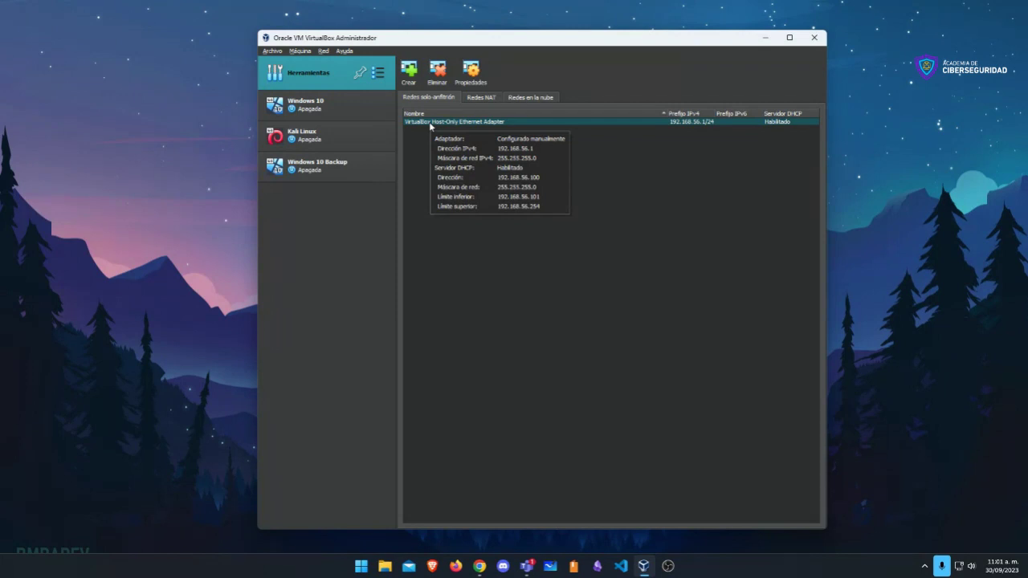
Step: Create a new NAT network and try setting its IPv4 prefix to 192.168.0.1, dismissing the failure
click(481, 98)
click(409, 72)
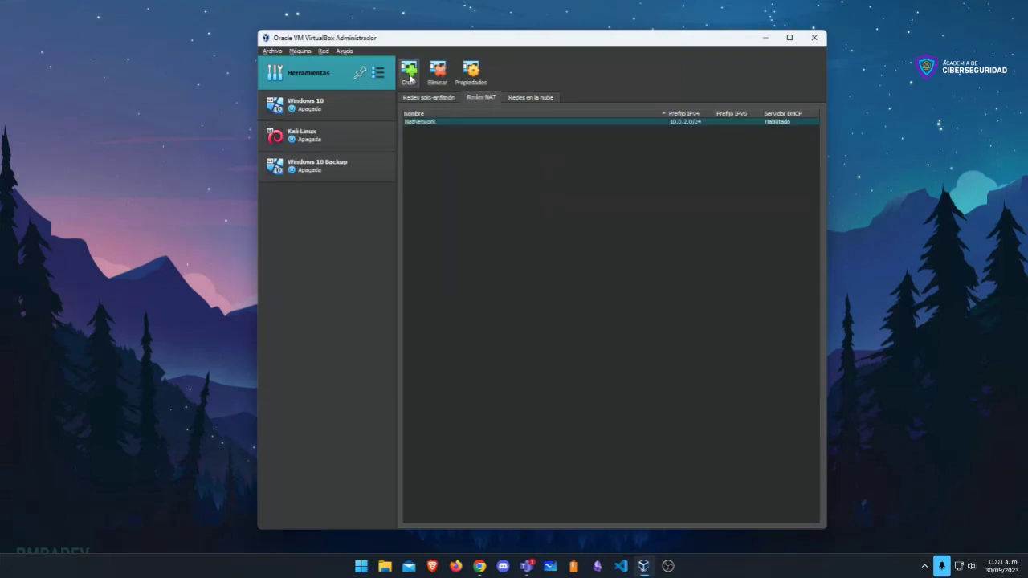
click(471, 73)
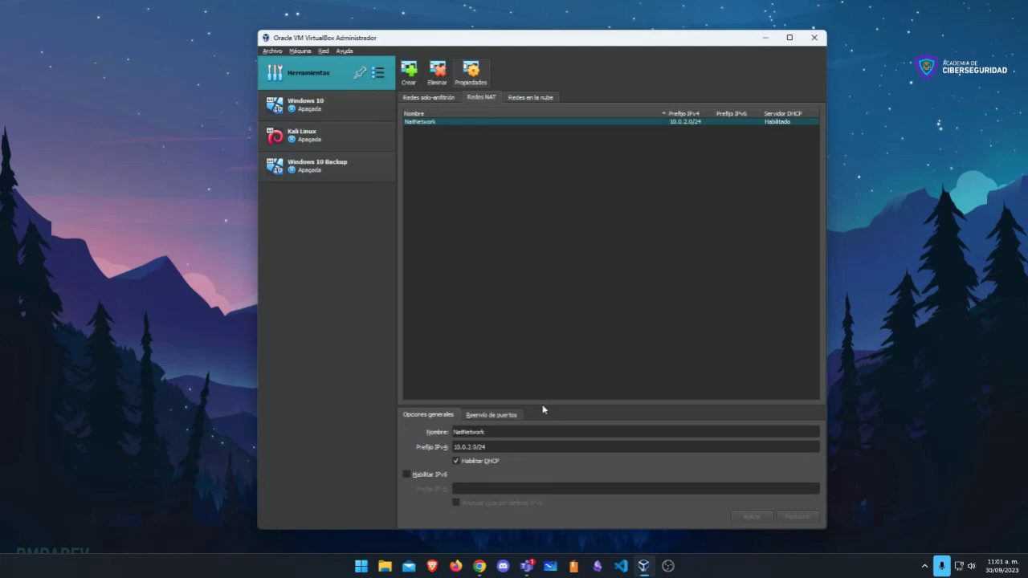
drag(477, 447, 441, 449)
text(192.168.0.1)
click(747, 517)
click(814, 68)
Step: Rename the new NAT network from NatNetwork to Lab_CEH and apply it
click(433, 100)
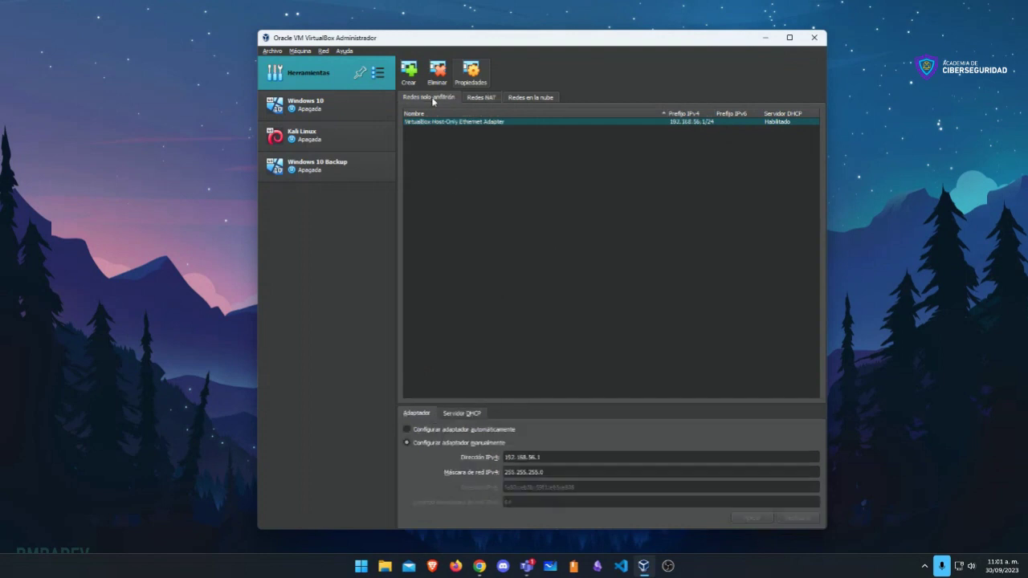
click(476, 100)
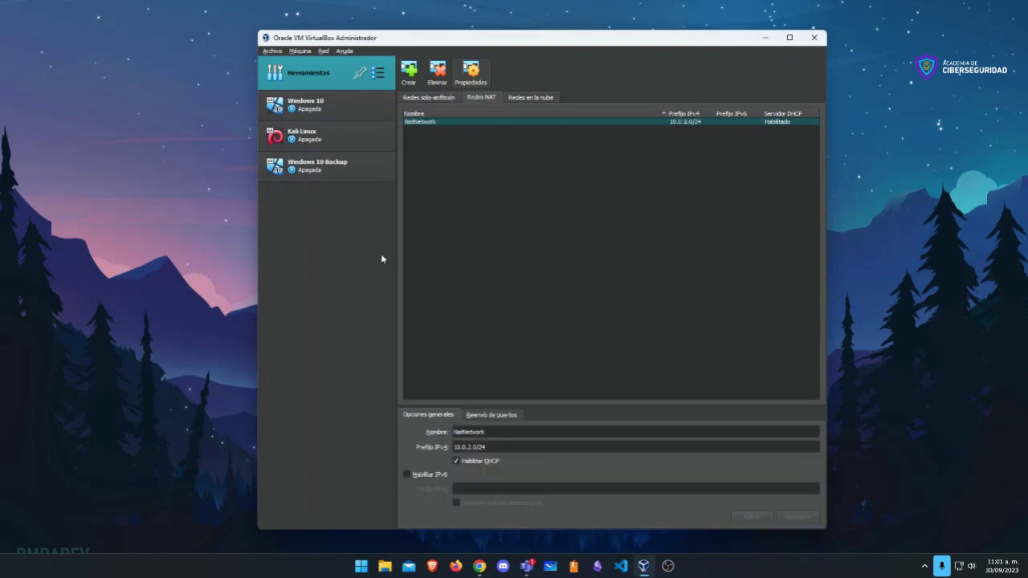
click(489, 414)
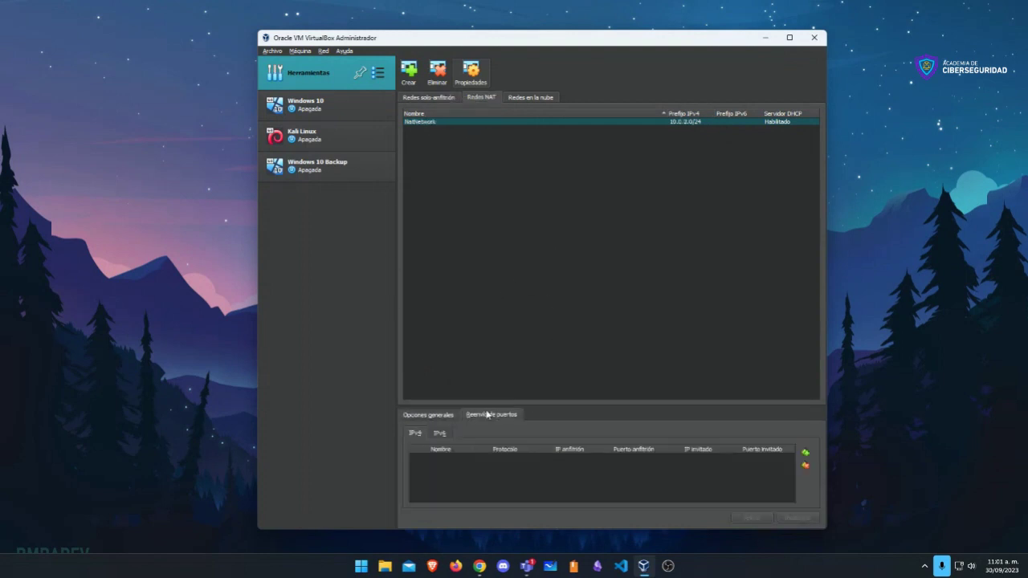
click(424, 415)
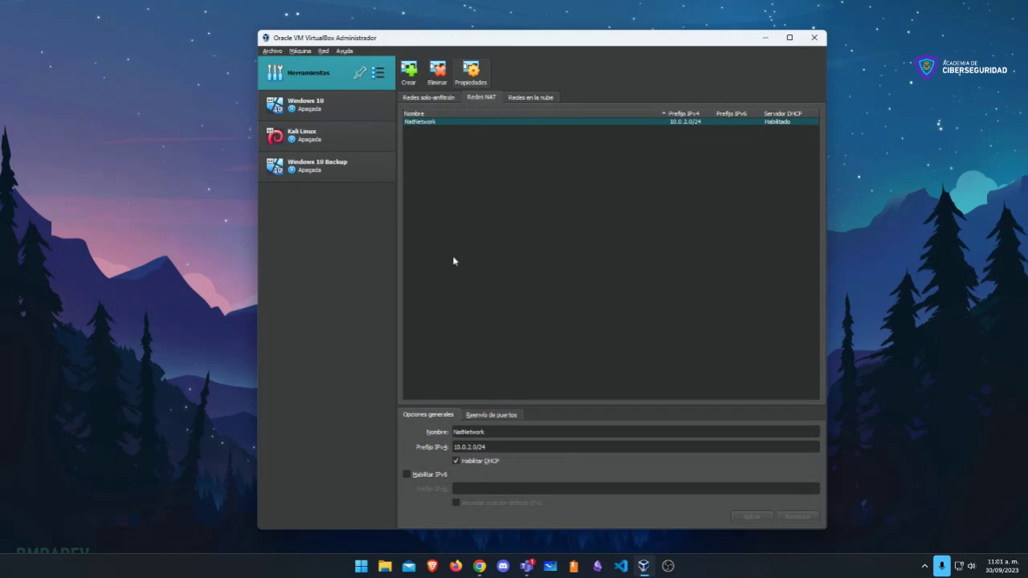
double_click(467, 430)
text(Lab_Kali)
click(759, 516)
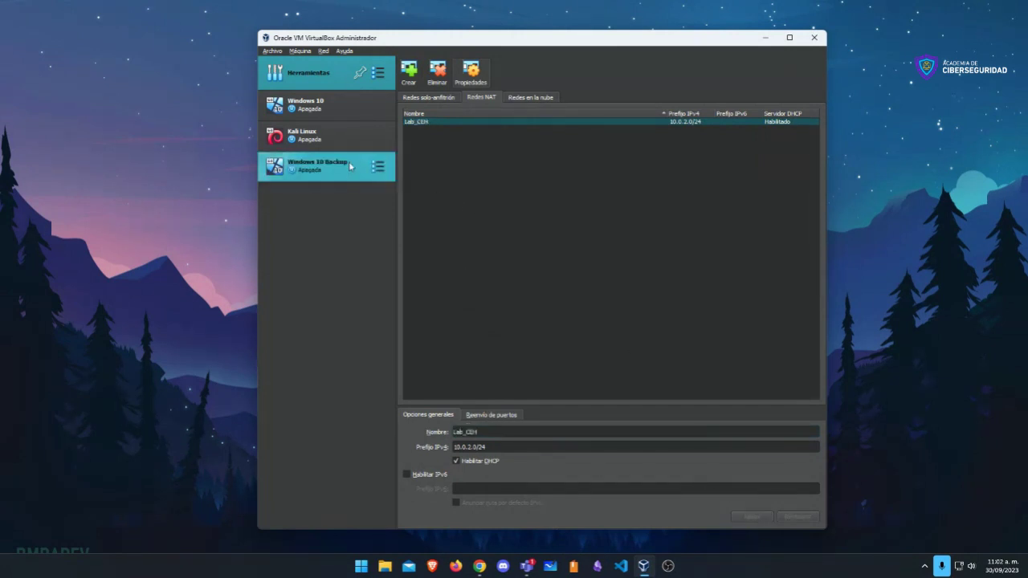
click(365, 170)
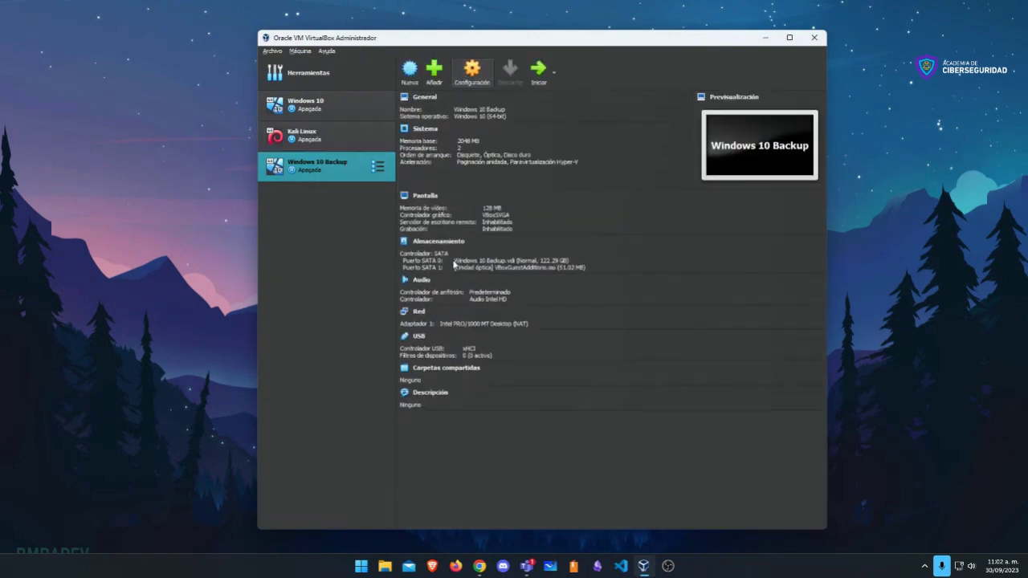
click(390, 270)
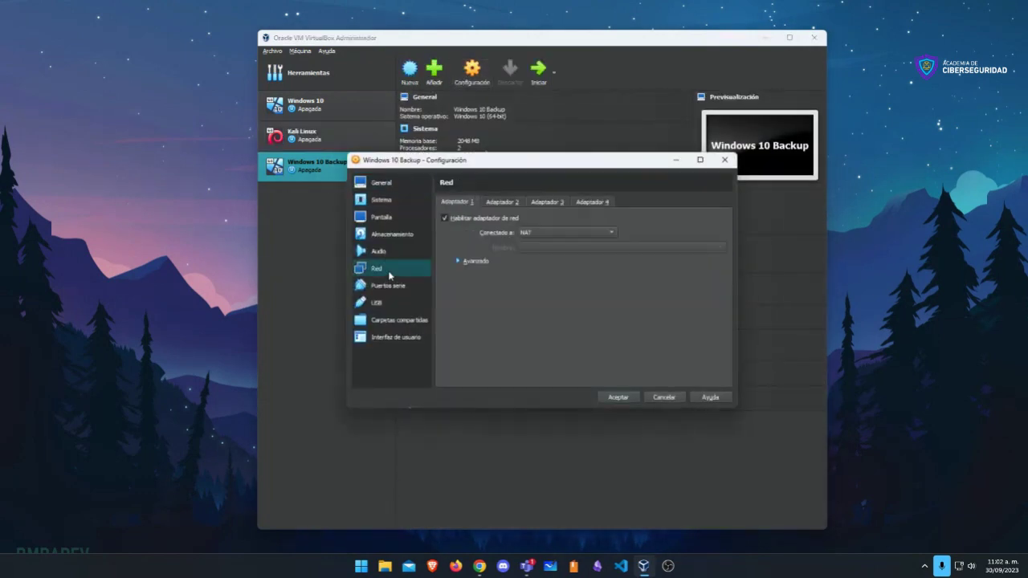
click(529, 232)
click(533, 288)
click(502, 262)
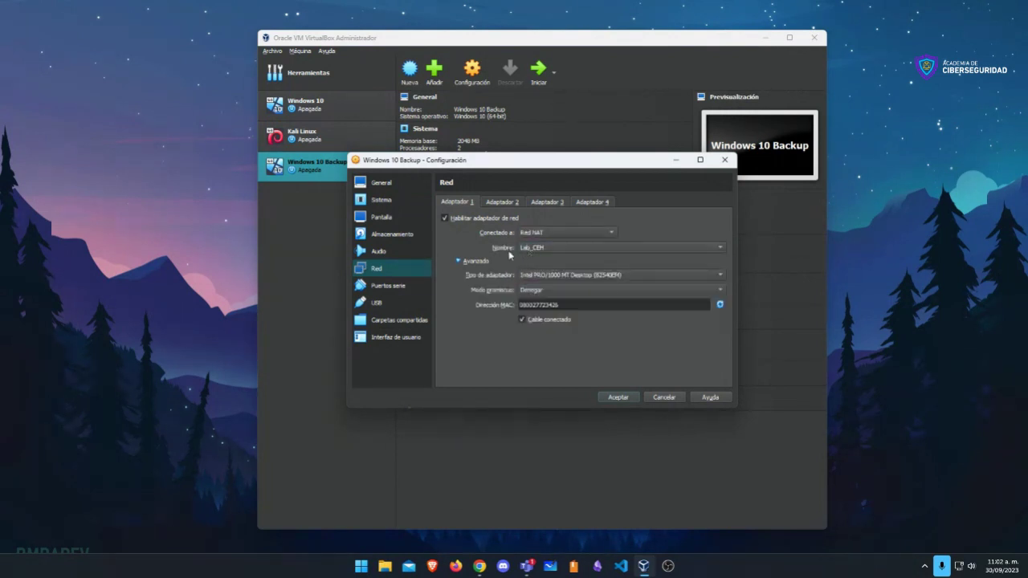
click(724, 161)
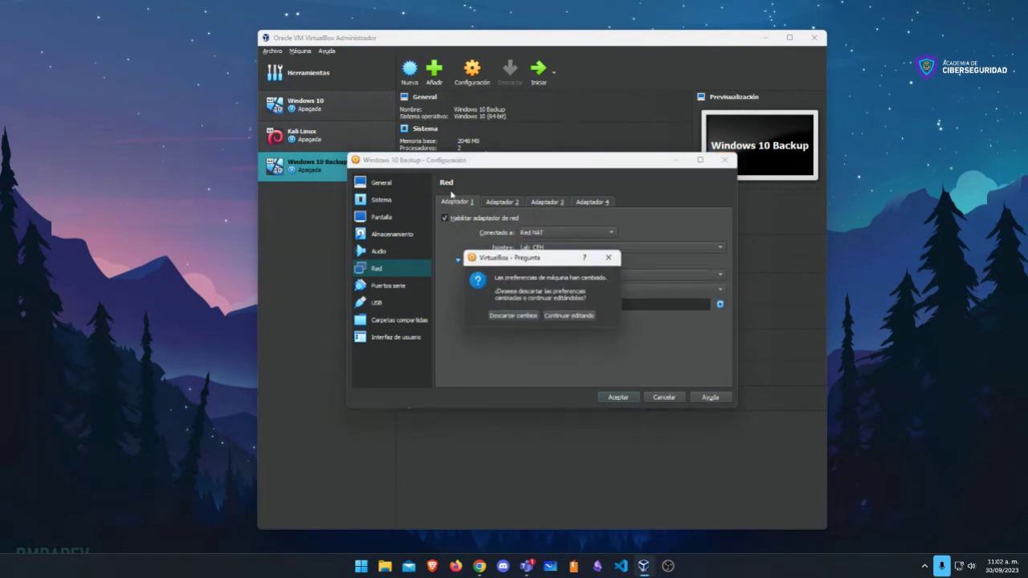
click(531, 320)
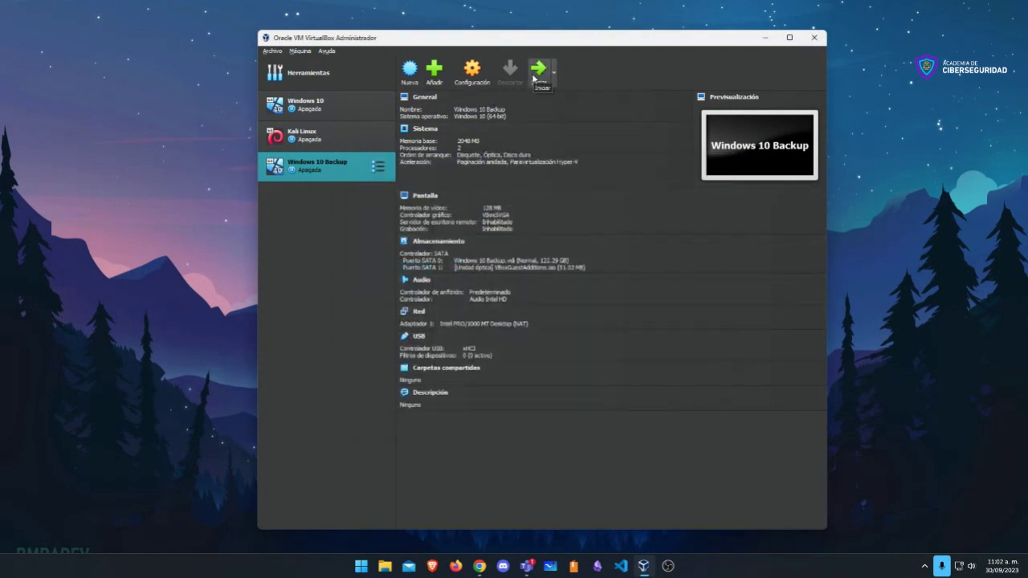
Step: Boot Windows 10 Backup to its desktop, then return to the VirtualBox Manager
click(533, 77)
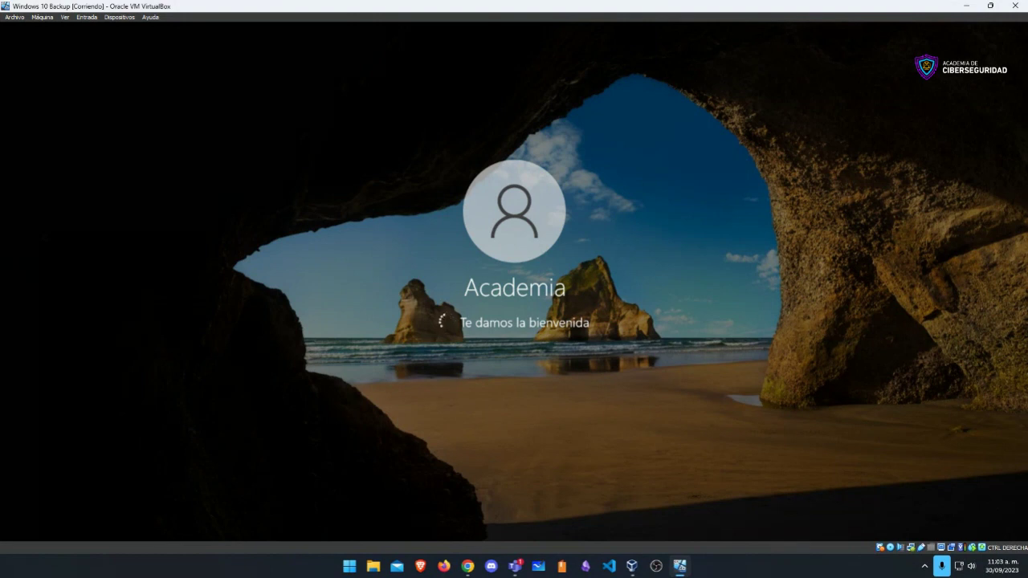
click(632, 565)
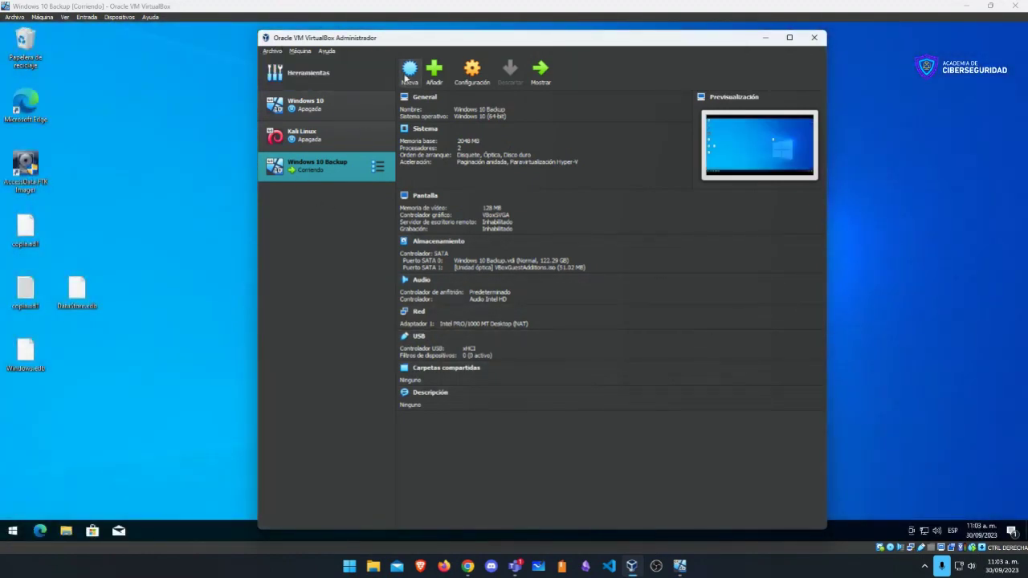
Step: Create the Windows Server 2022 machine as Windows 2022 (64-bit), accepting the hardware and disk pages
click(409, 71)
text(ws Server 2022)
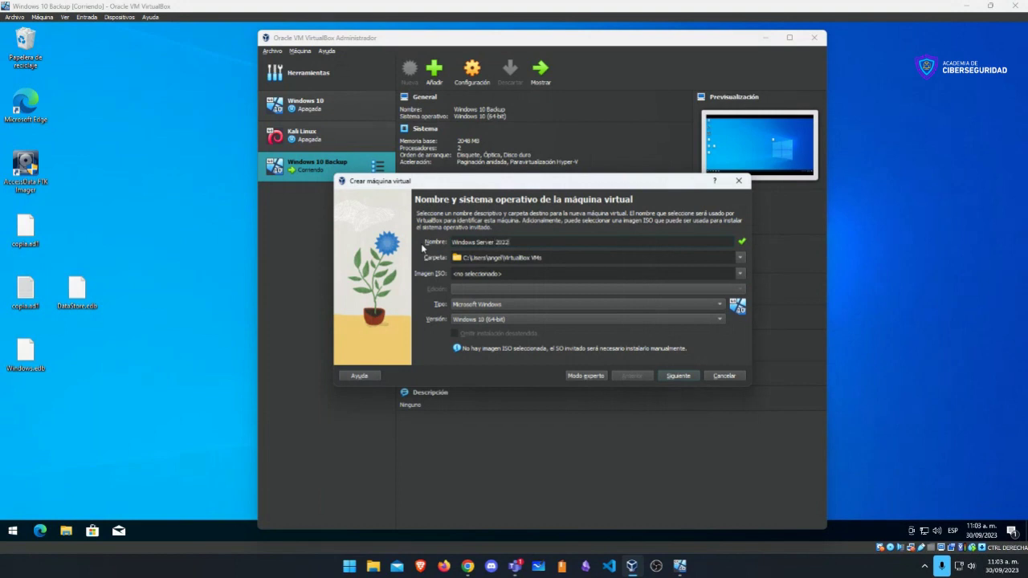
click(503, 319)
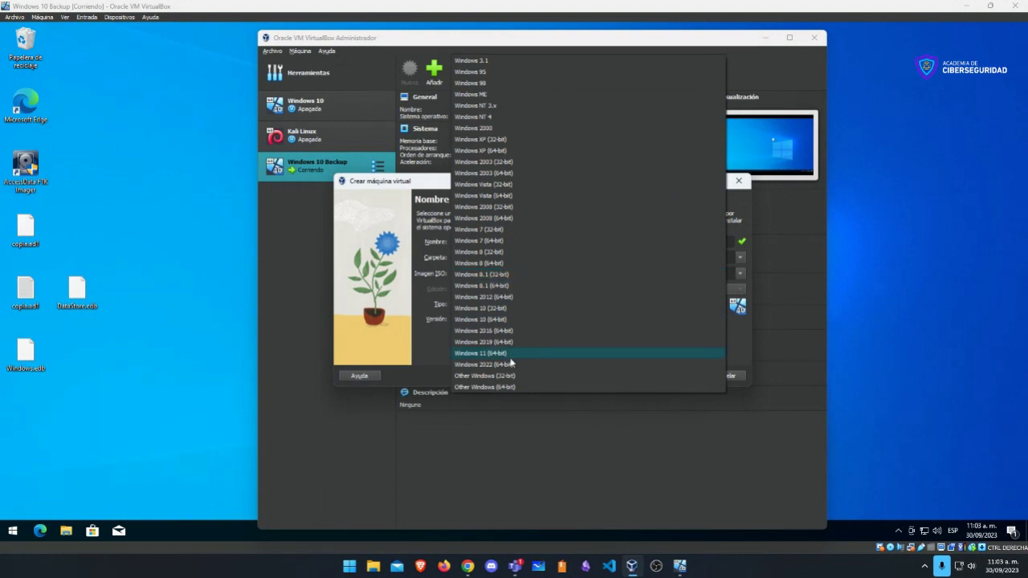
click(483, 365)
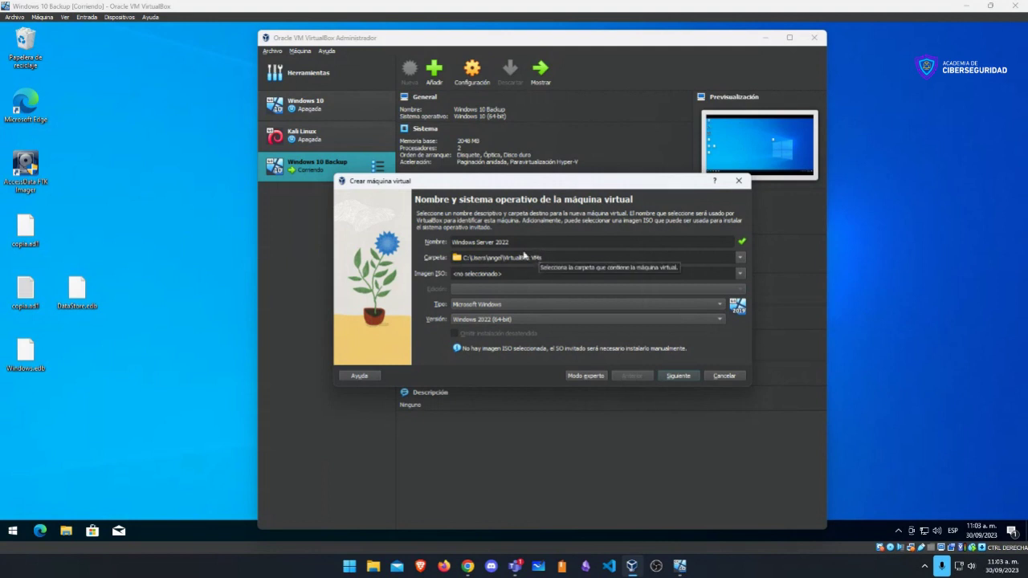
click(683, 375)
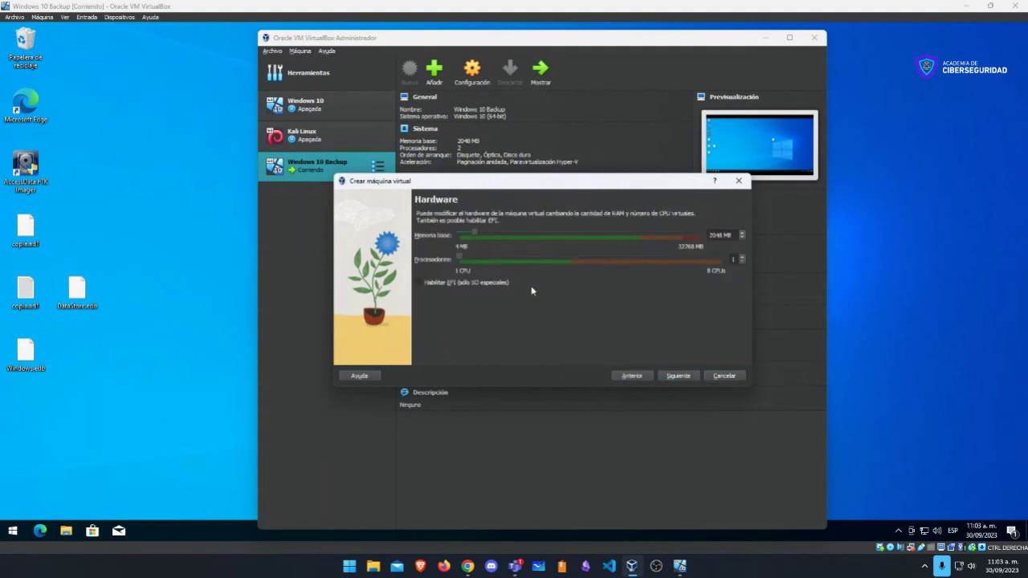
click(675, 377)
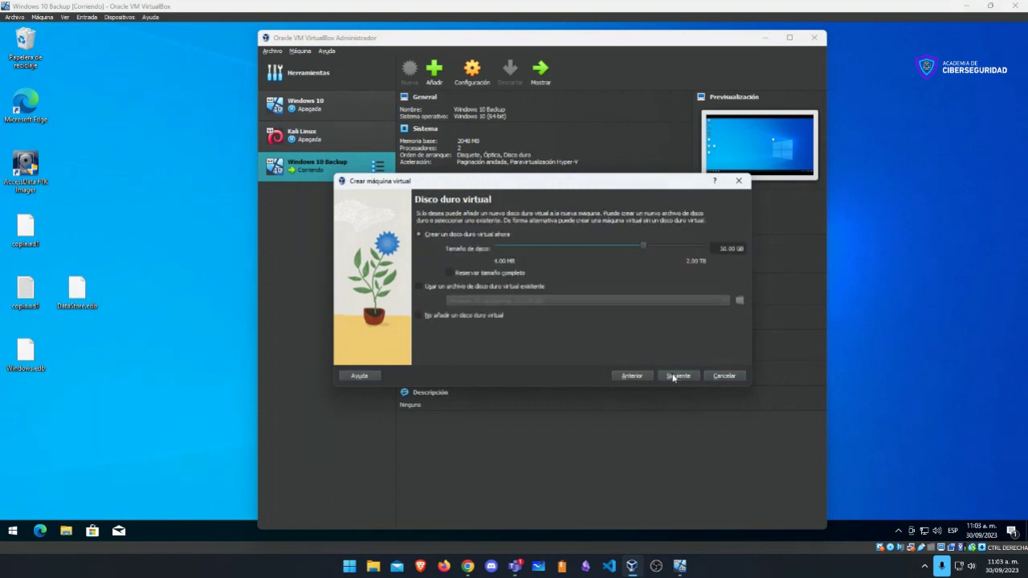
click(632, 375)
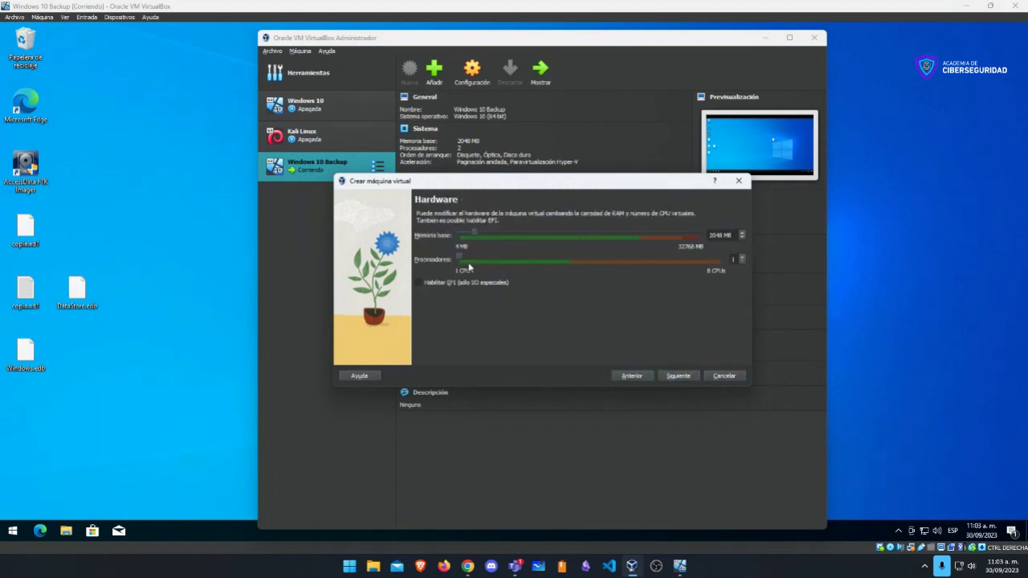
click(677, 375)
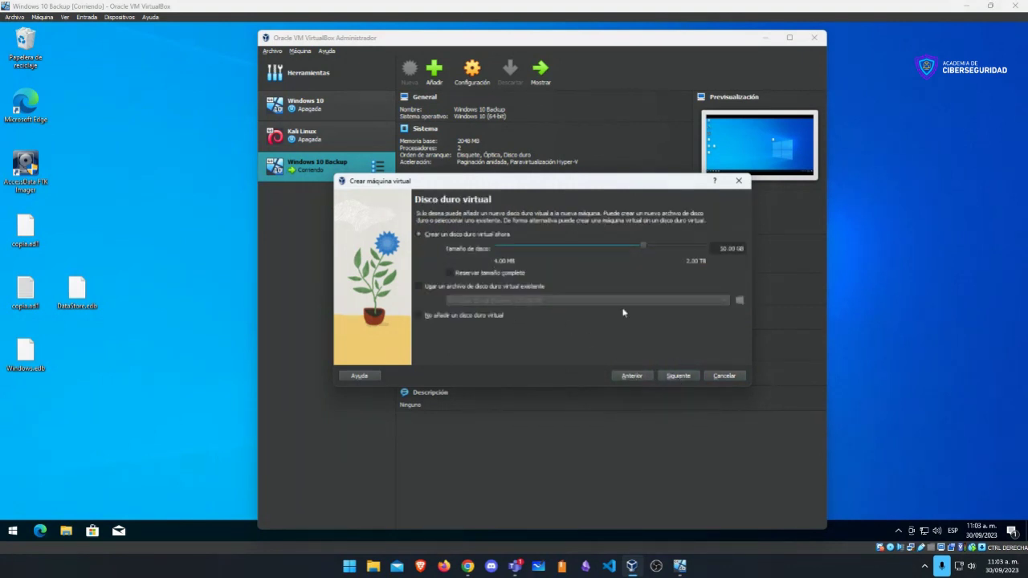
click(677, 376)
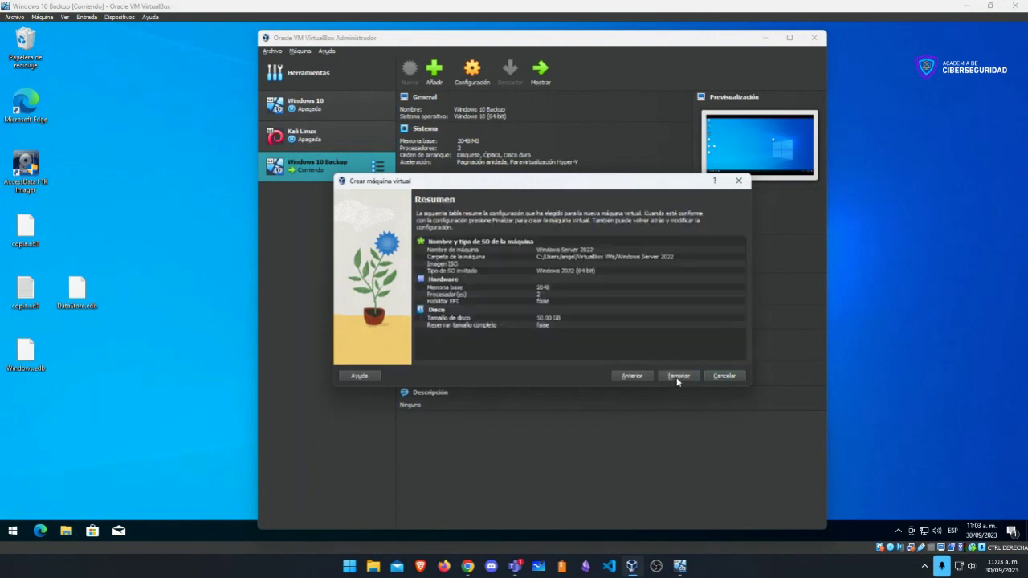
click(678, 376)
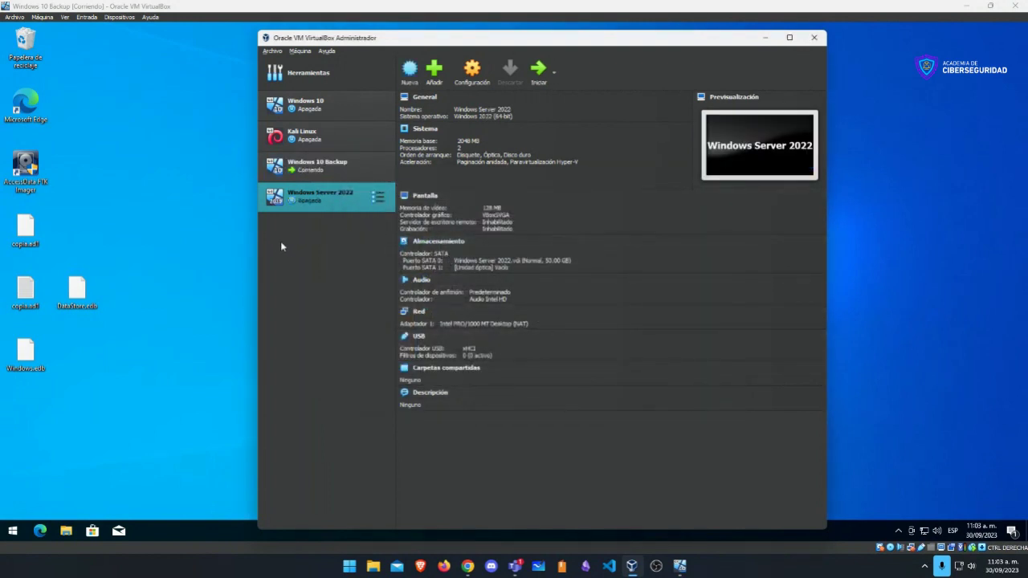
Step: Move Windows Server 2022 into a new group from its context menu
right_click(292, 200)
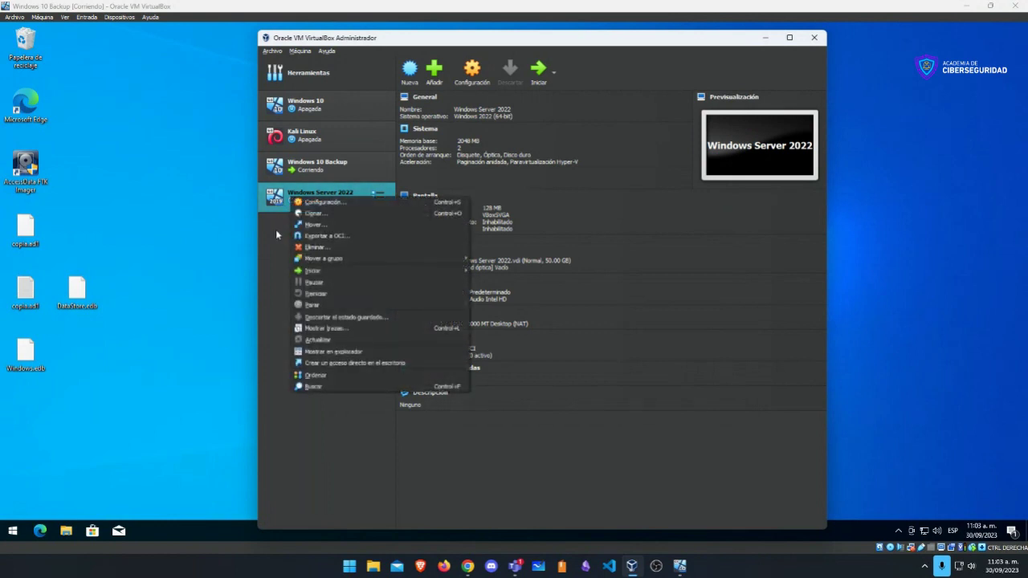
click(275, 229)
right_click(298, 200)
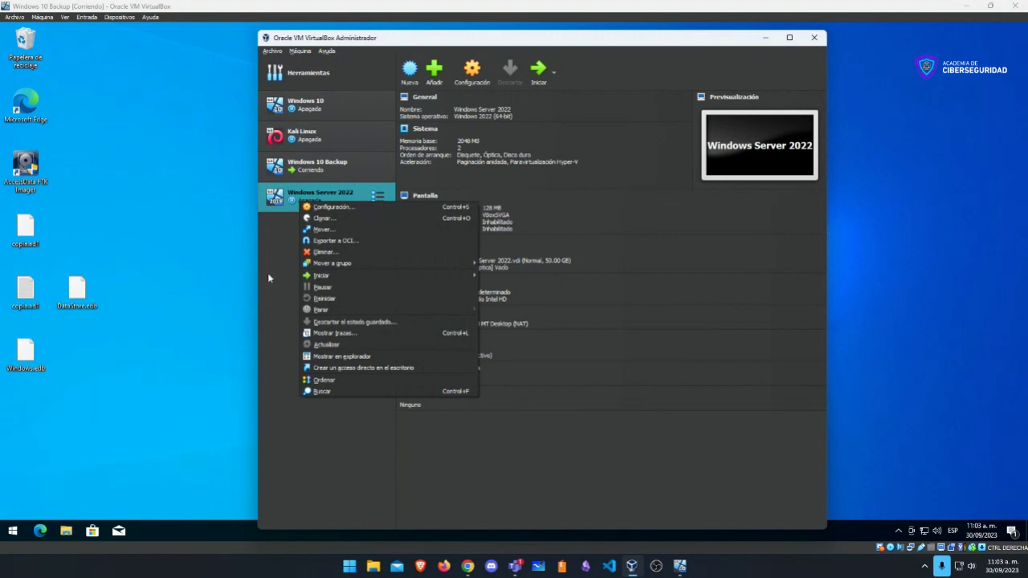
mouse_move(337, 263)
click(520, 270)
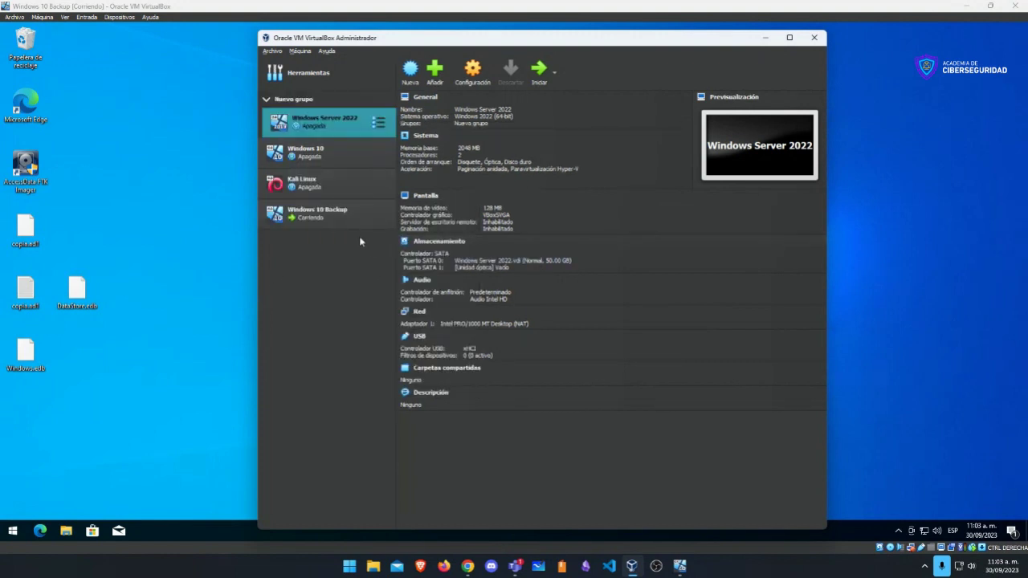
right_click(310, 120)
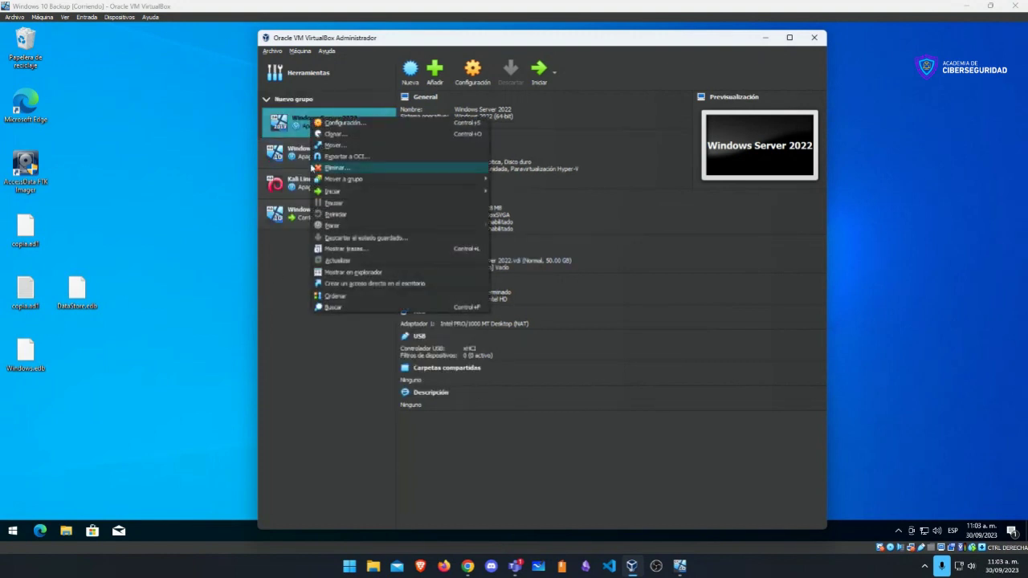
Step: Rename the Nuevo grupo group to 'Active Directory' and expand it
mouse_move(360, 179)
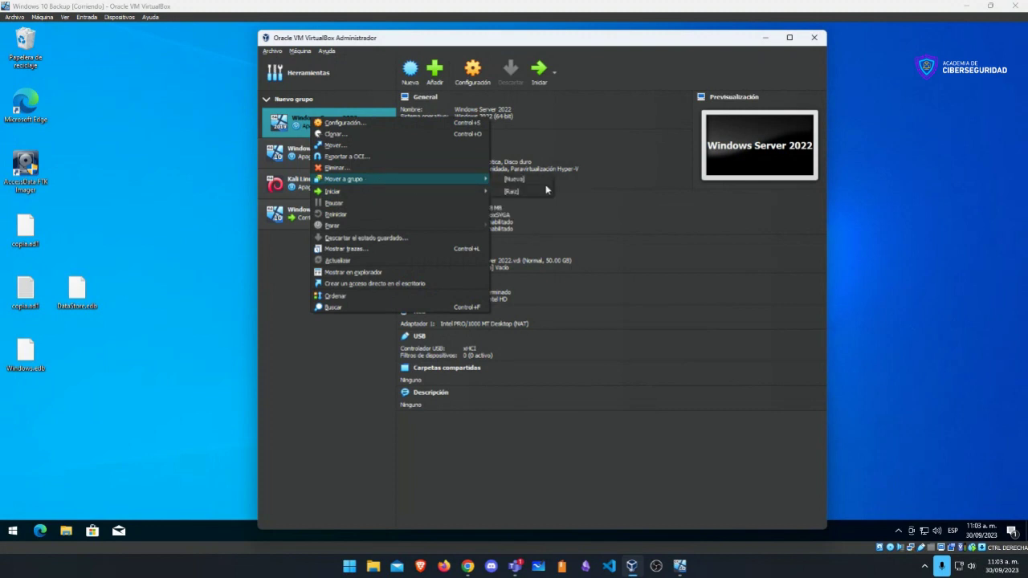
click(283, 257)
click(301, 100)
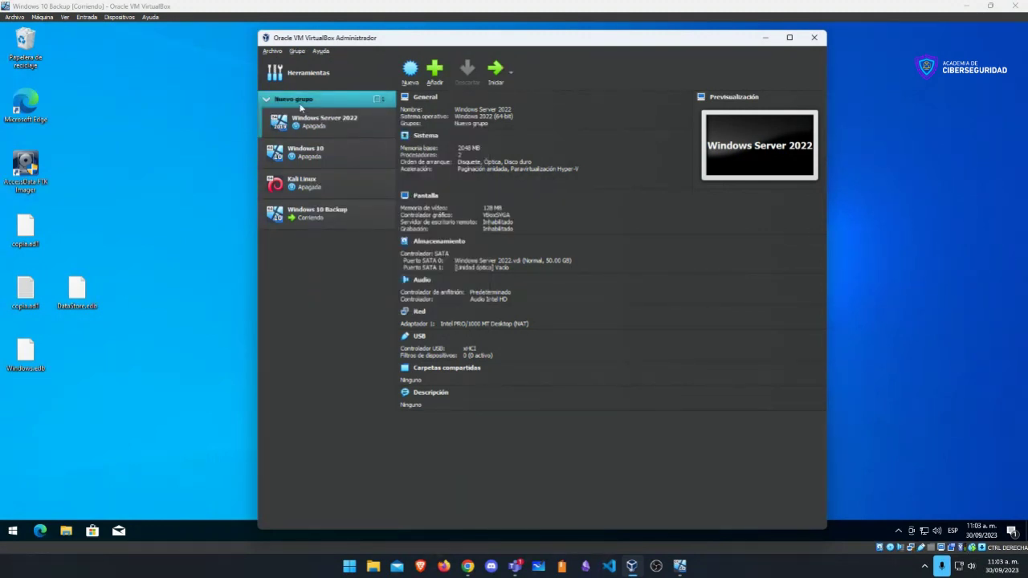
double_click(334, 103)
right_click(315, 101)
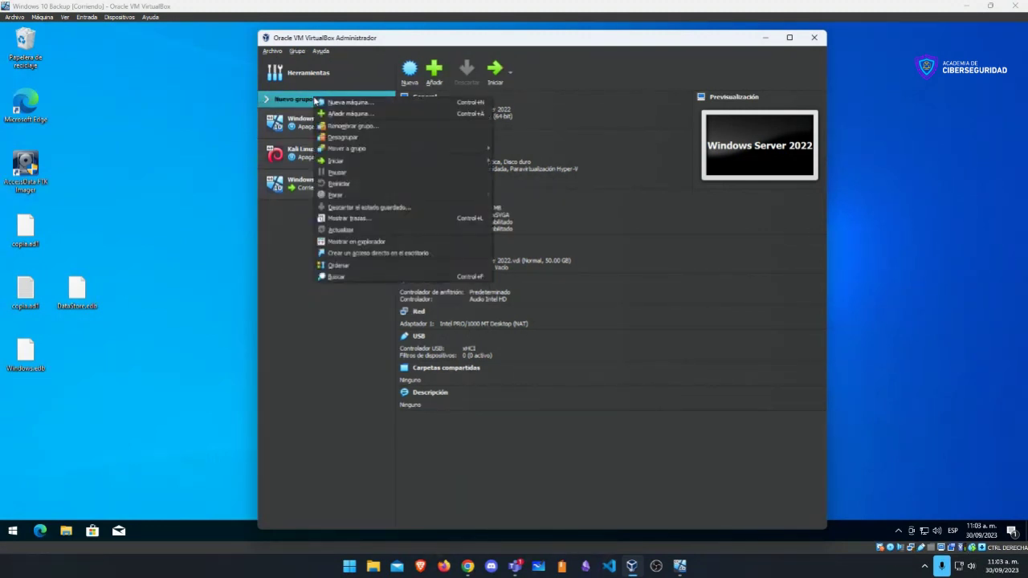
click(340, 126)
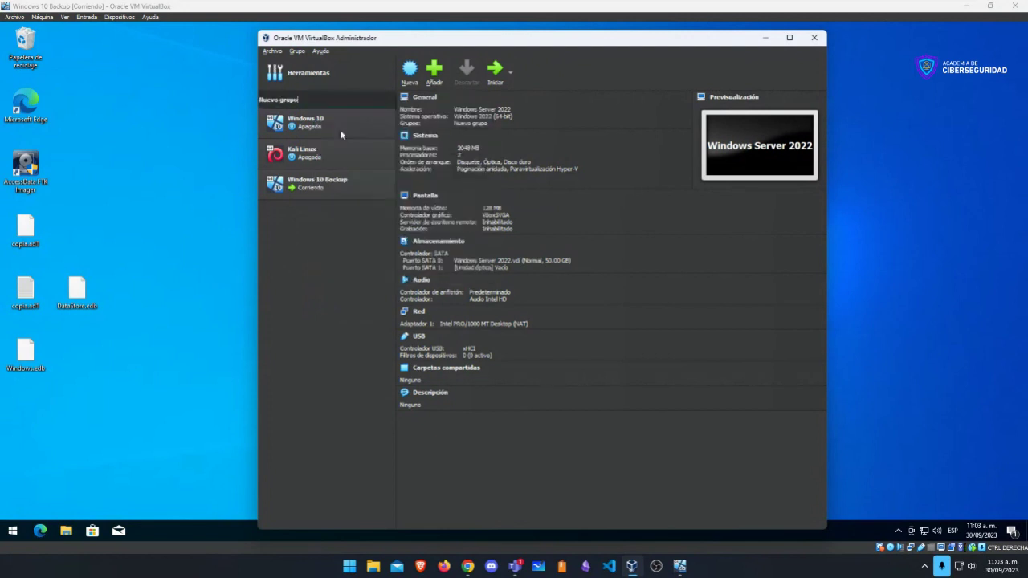
text(Active Directory)
key(Return)
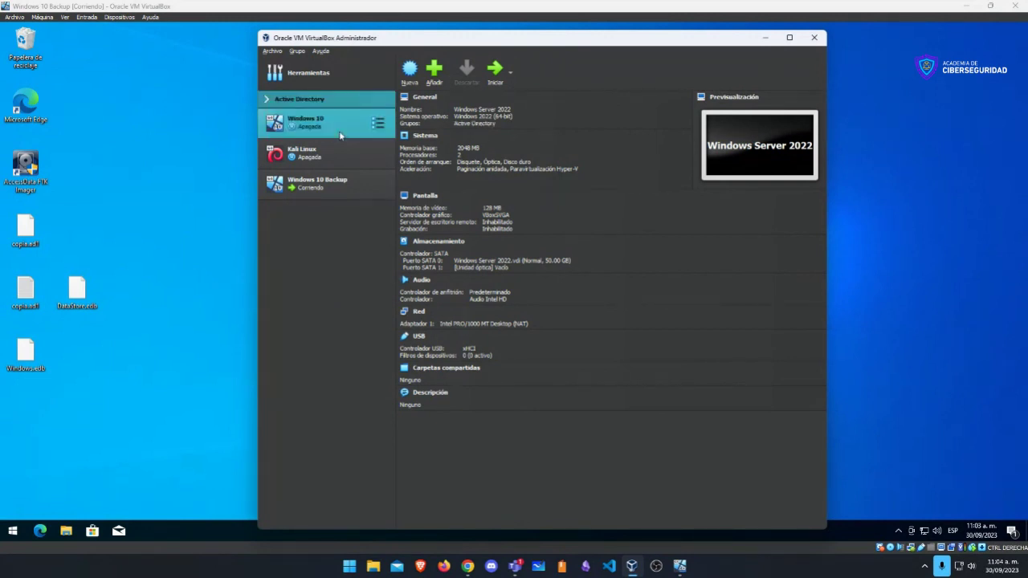
click(267, 98)
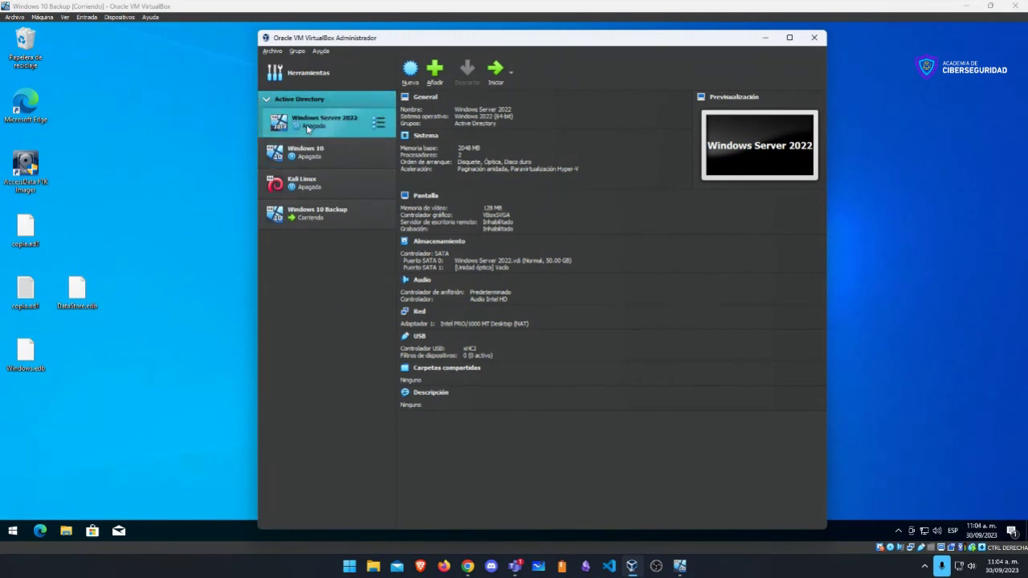
Step: Try dragging Windows 10 Backup into the Active Directory group
drag(318, 208, 337, 99)
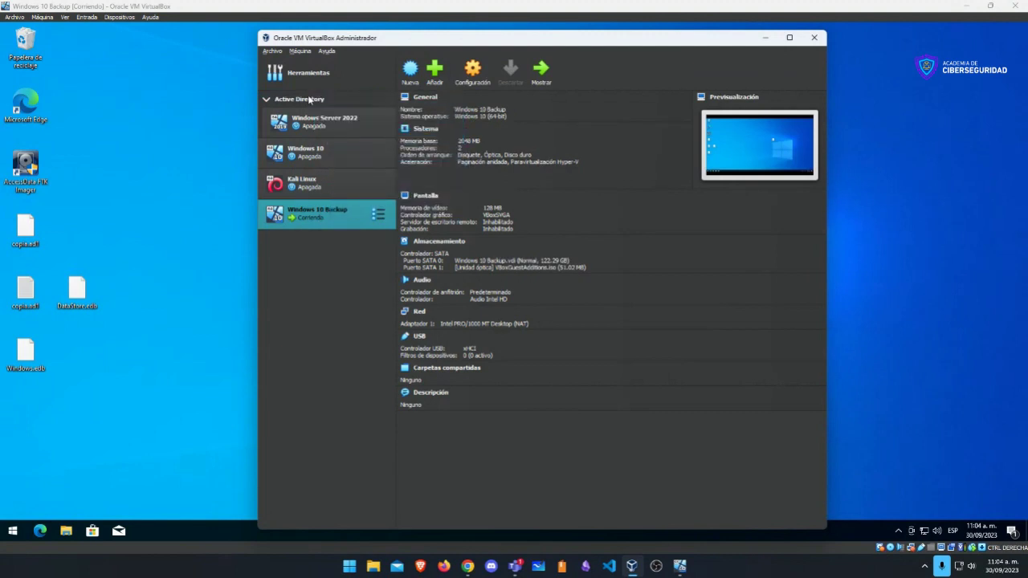
drag(353, 213, 369, 131)
drag(301, 160, 301, 229)
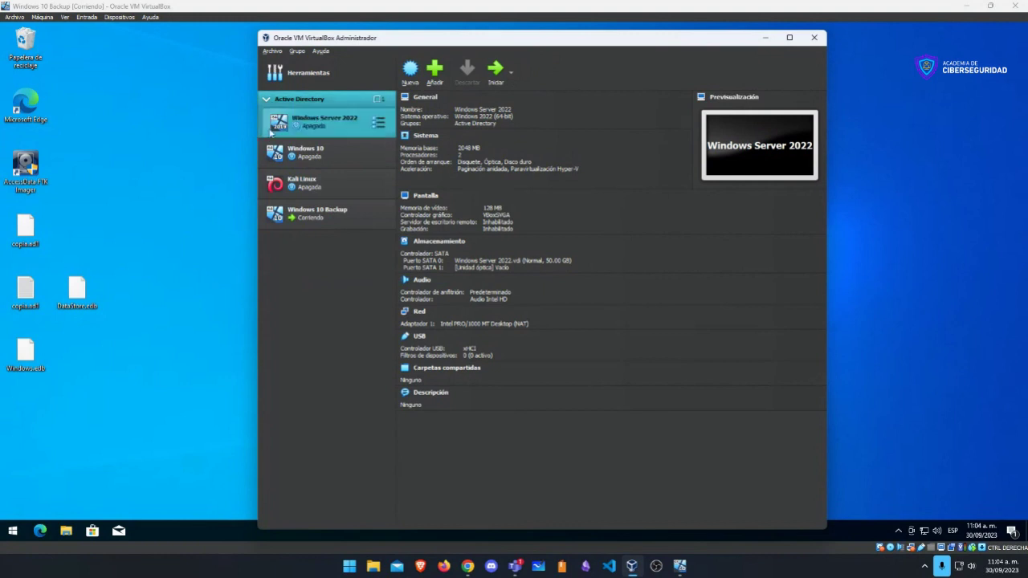
Step: Try dragging the Windows 10 machine into the Active Directory group
click(305, 152)
click(302, 183)
click(306, 151)
mouse_move(305, 152)
mouse_down()
mouse_move(312, 97)
mouse_move(309, 154)
mouse_up()
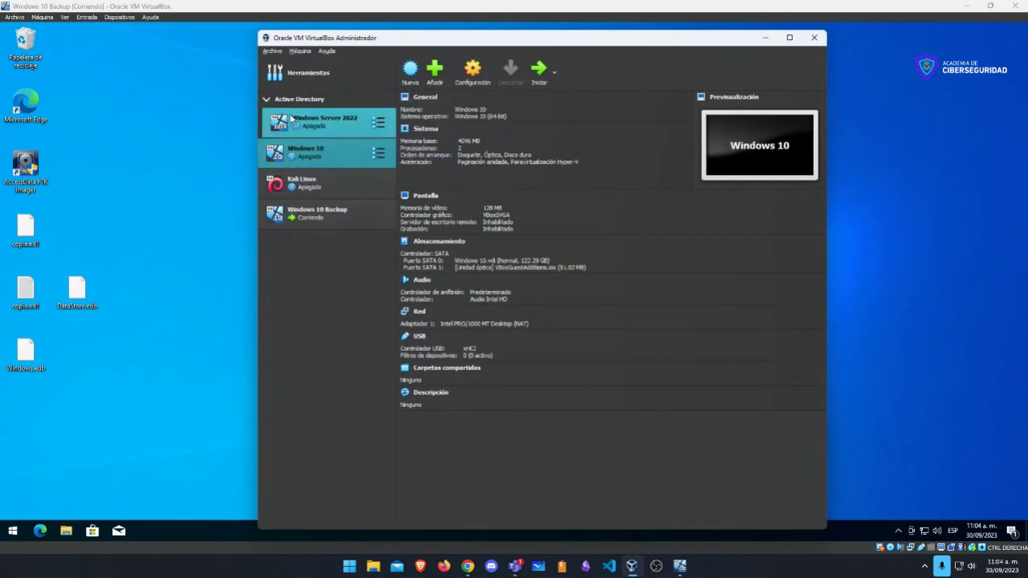
Step: Show the running Windows 10 Backup and permanently delete the five files on its desktop
click(313, 213)
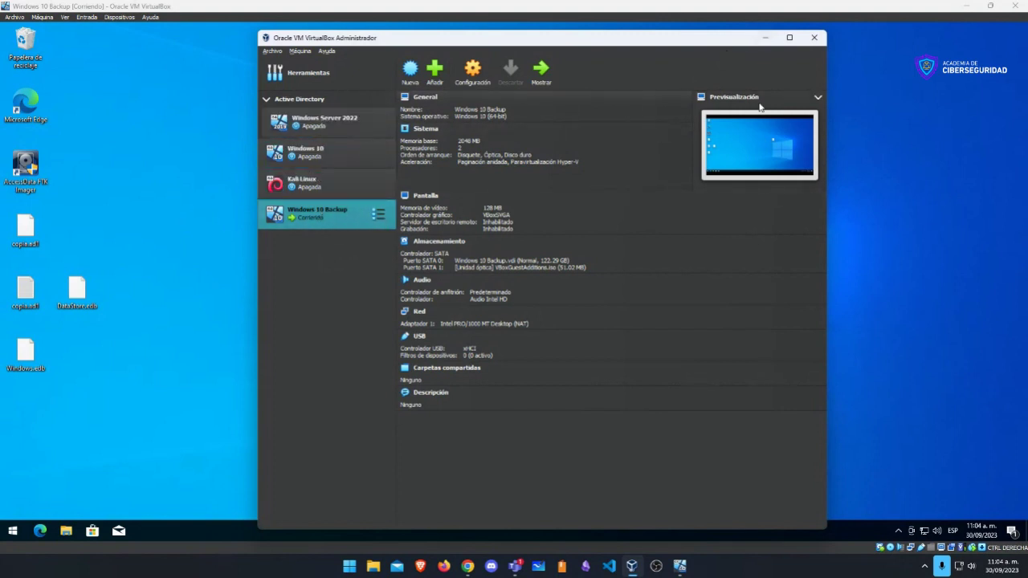
click(541, 71)
drag(133, 210, 27, 394)
drag(70, 310, 583, 245)
drag(431, 120, 714, 366)
key(shift+Delete)
key(Return)
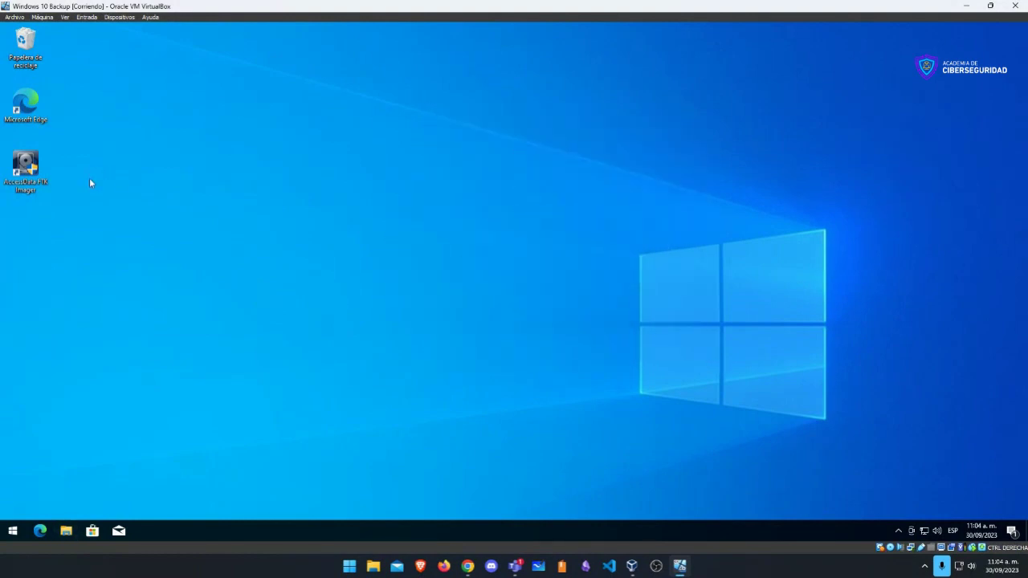
Step: Power off Windows 10 Backup and return to the VirtualBox Manager
click(1015, 6)
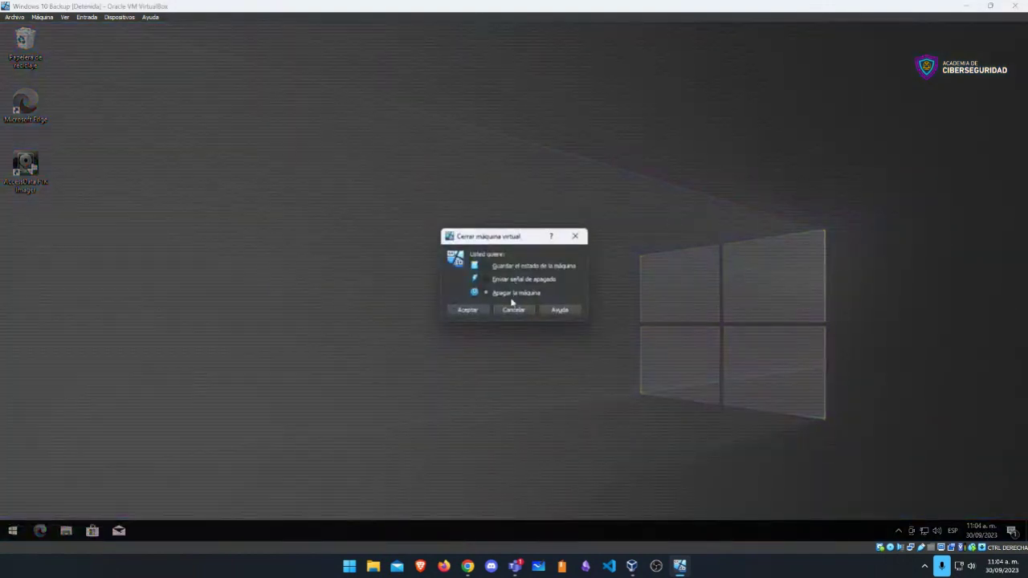
click(468, 310)
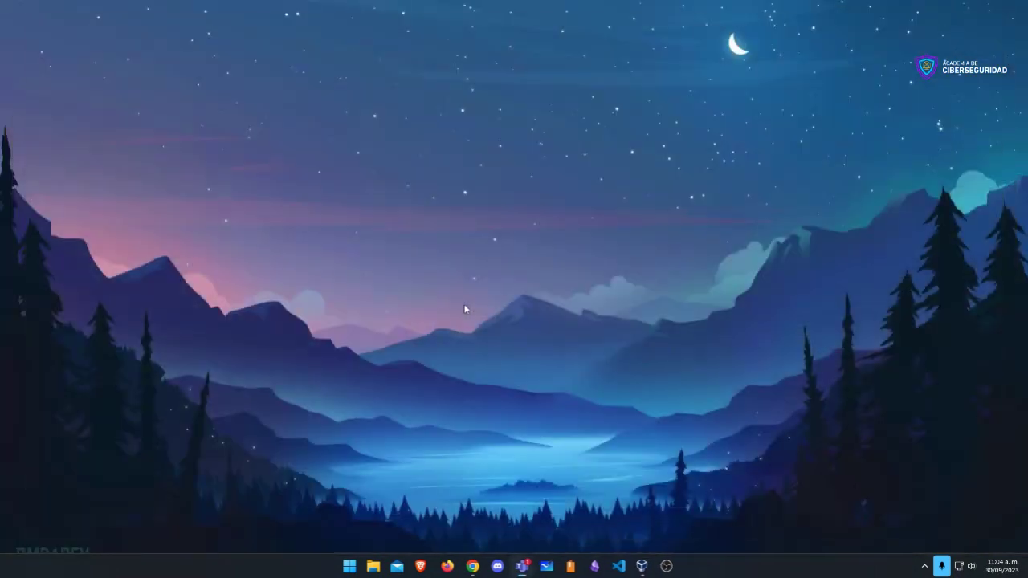
mouse_move(637, 566)
click(630, 530)
Step: Drag Windows 10 Backup onto the Active Directory group header, then select Windows Server 2022
drag(329, 212, 321, 99)
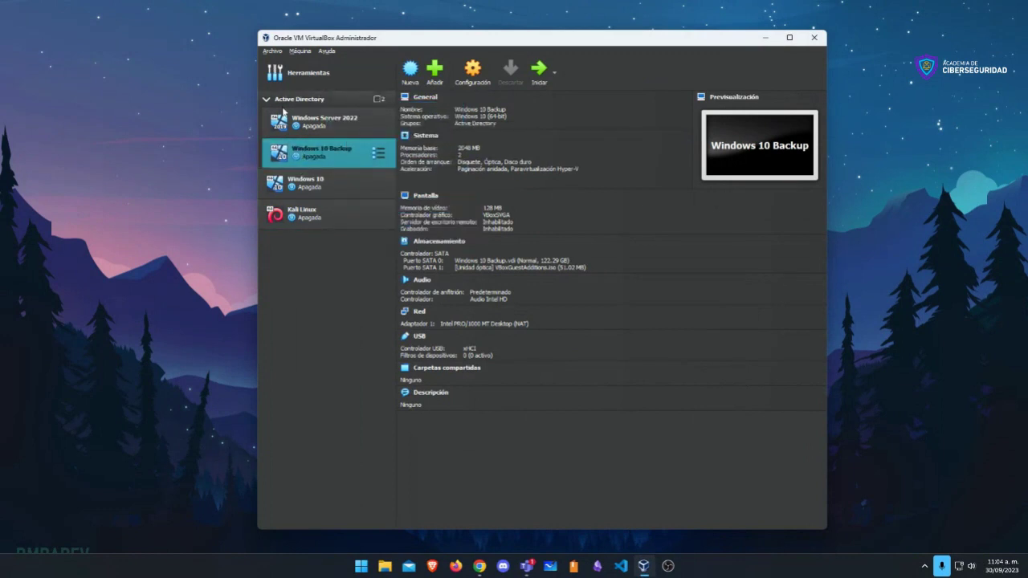
double_click(300, 99)
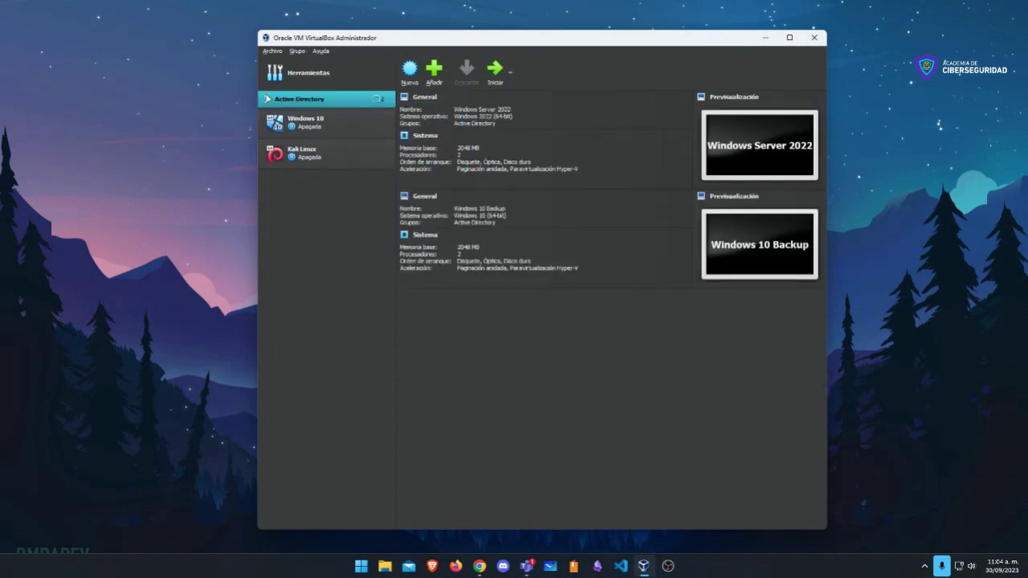
drag(281, 100, 378, 99)
click(269, 100)
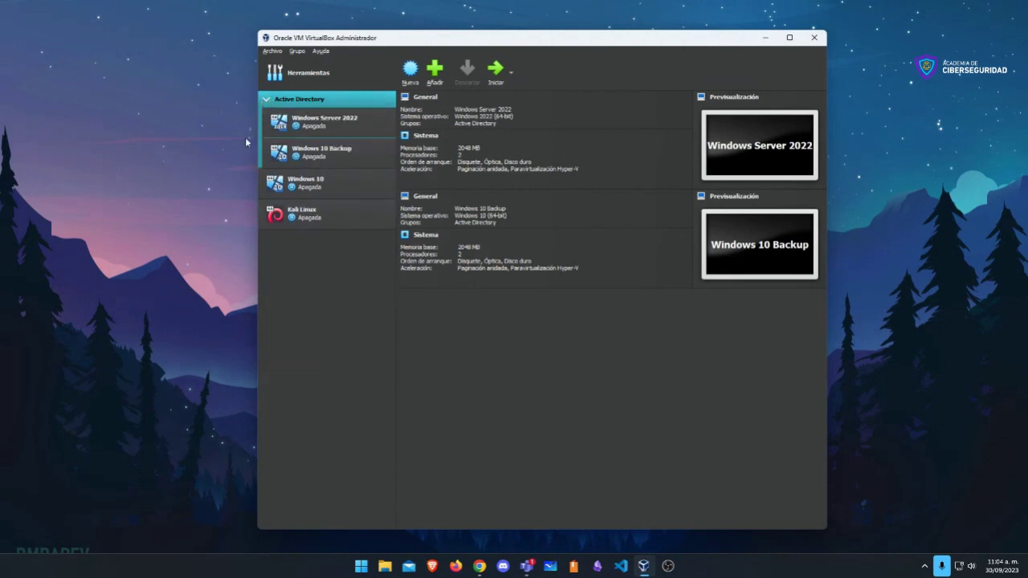
click(309, 124)
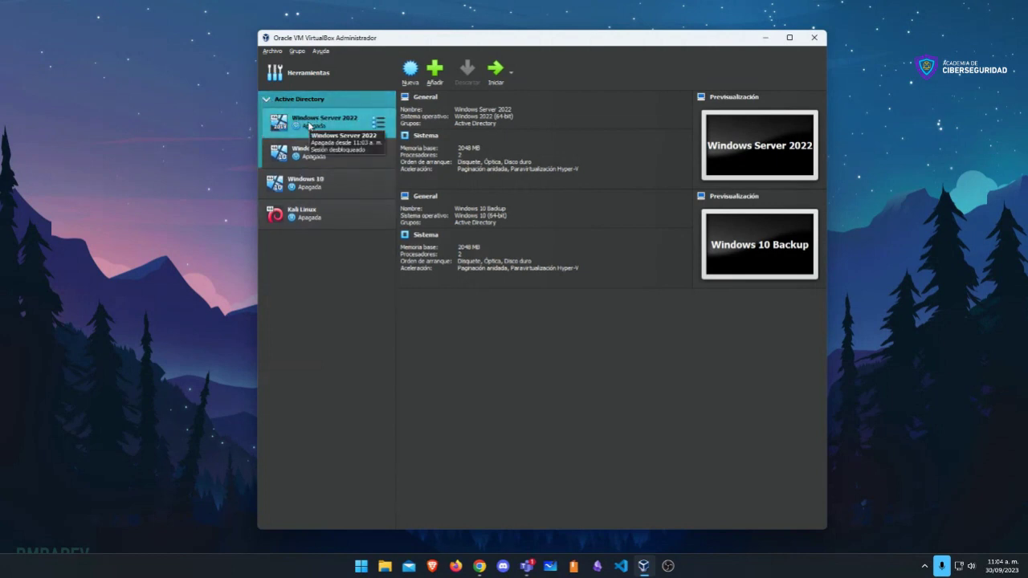
click(313, 143)
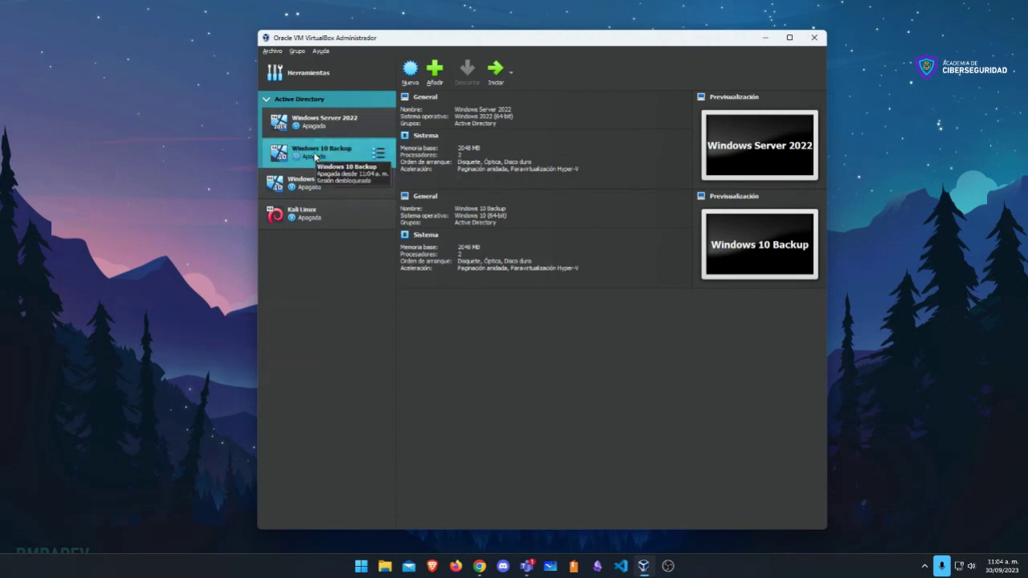
click(318, 121)
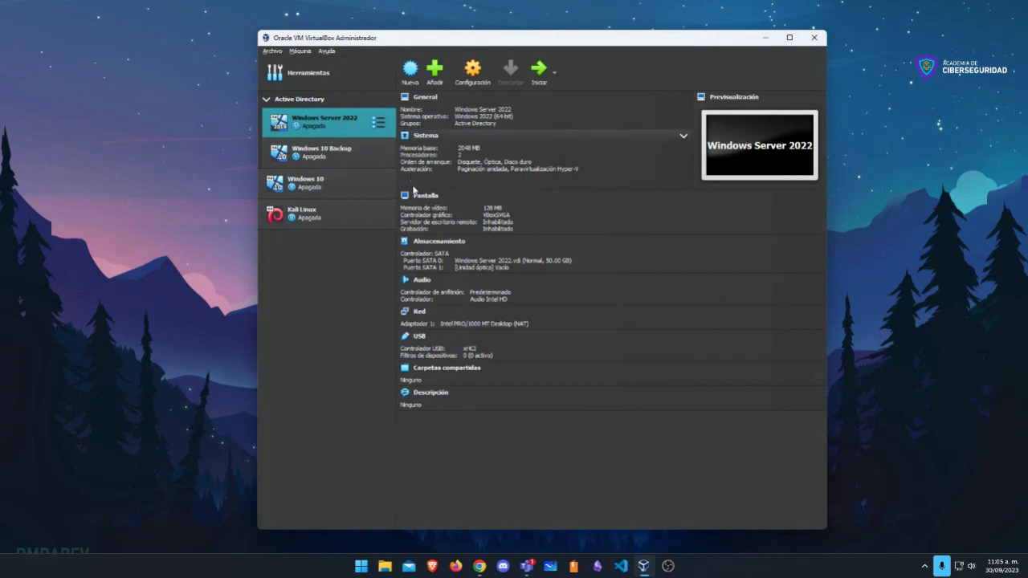
Step: Attach SERVER_EVAL_x64FRE_es-es.iso from Downloads to Windows Server 2022's empty optical drive
click(472, 71)
click(391, 234)
click(483, 238)
click(725, 211)
click(735, 226)
click(276, 131)
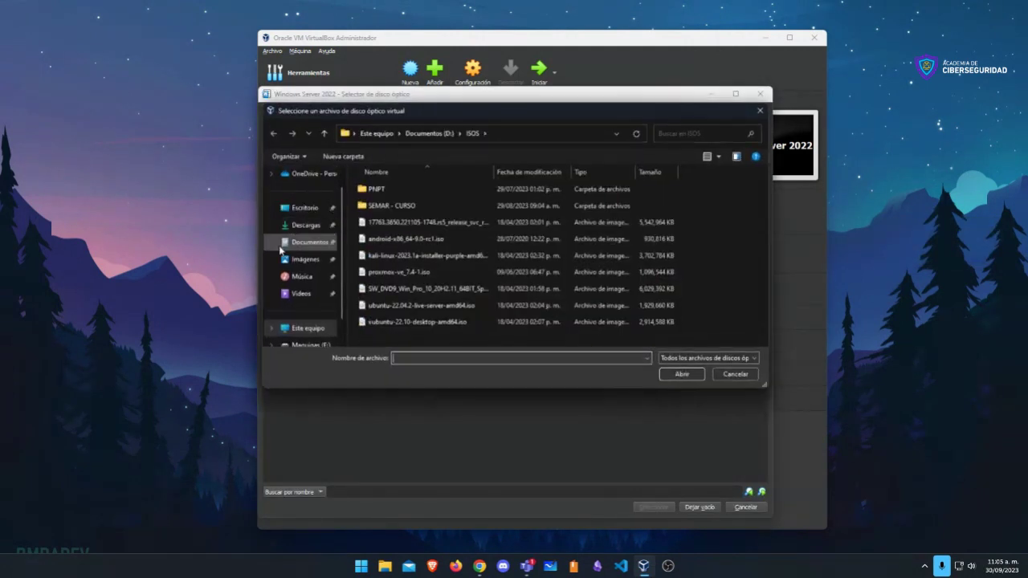
click(291, 226)
click(405, 204)
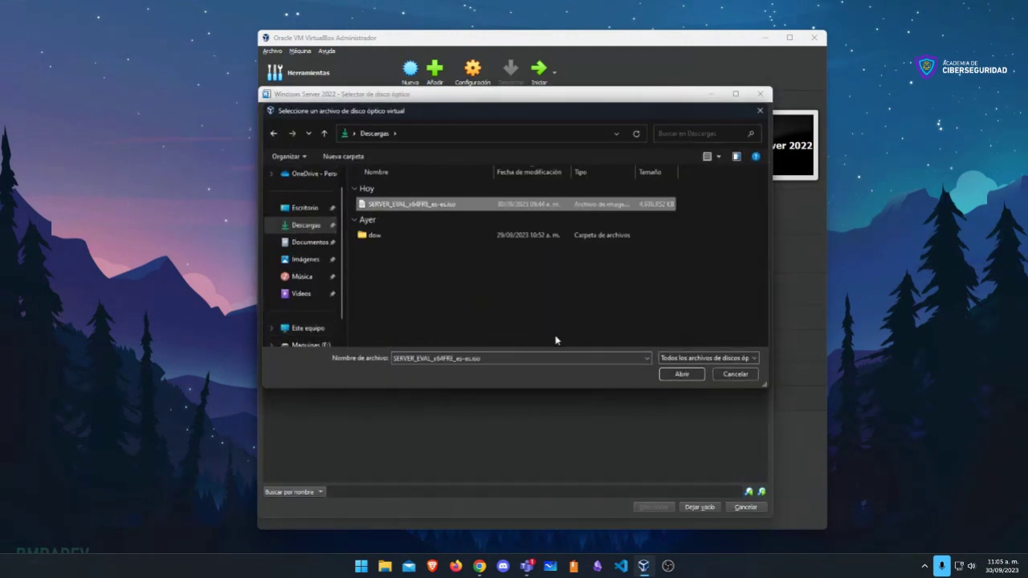
click(684, 374)
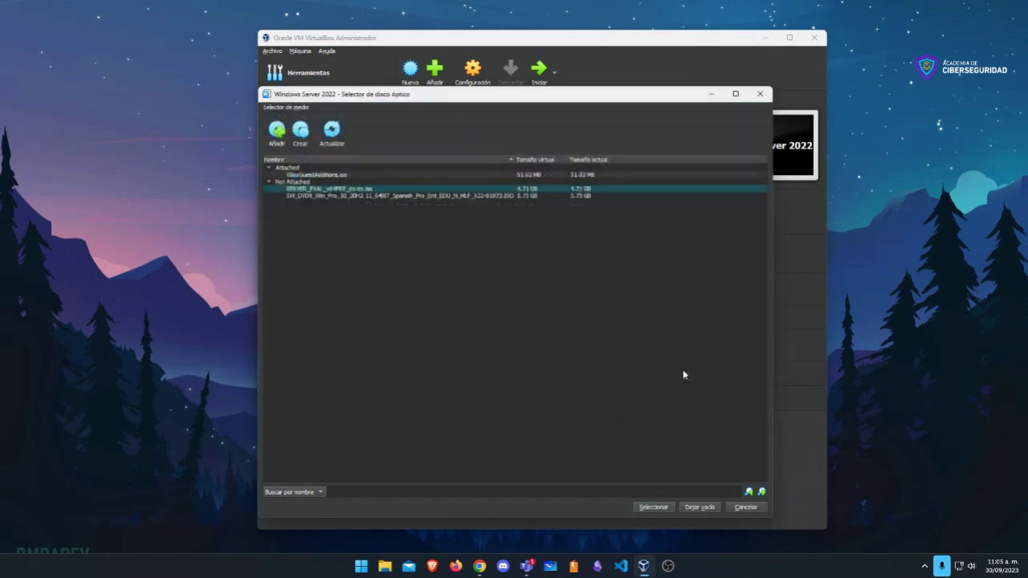
click(656, 506)
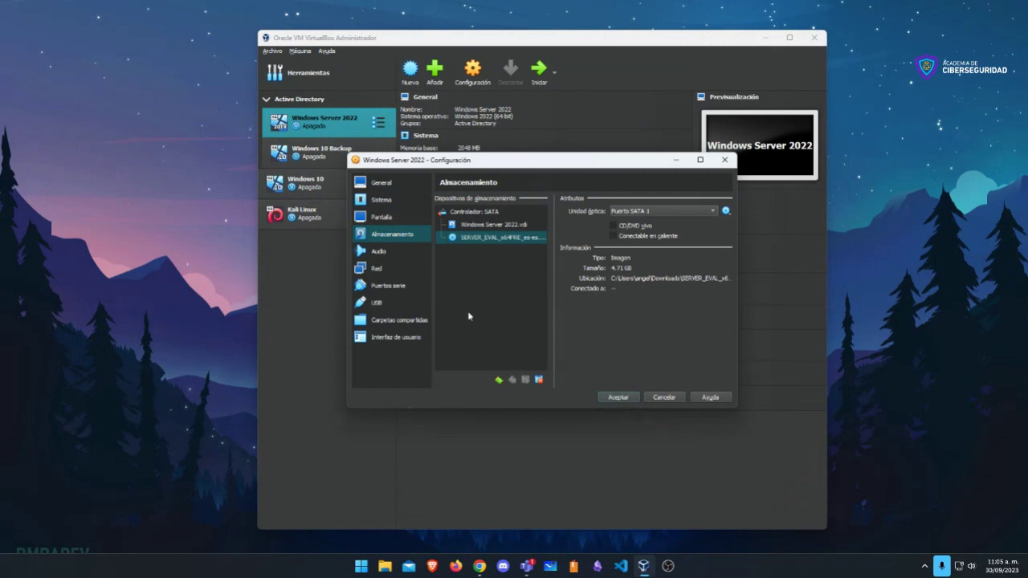
Step: Keep the network adapter attached to NAT and save the settings
click(397, 268)
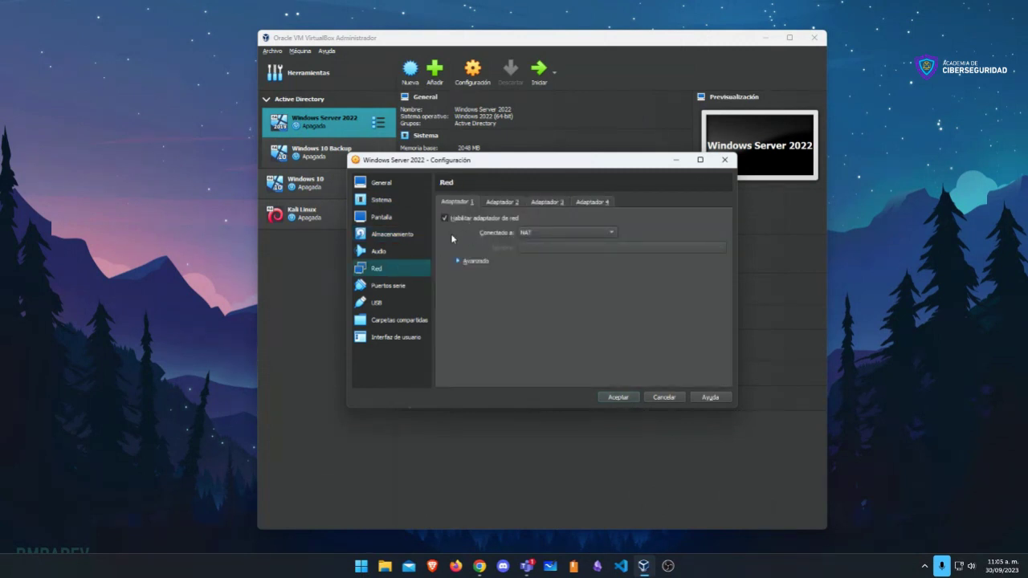
click(555, 231)
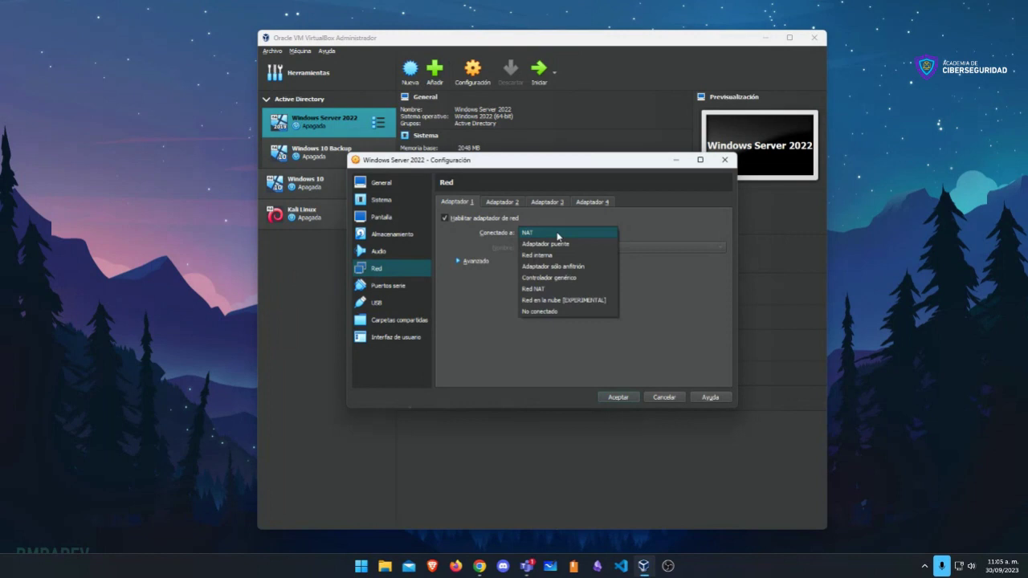
click(557, 234)
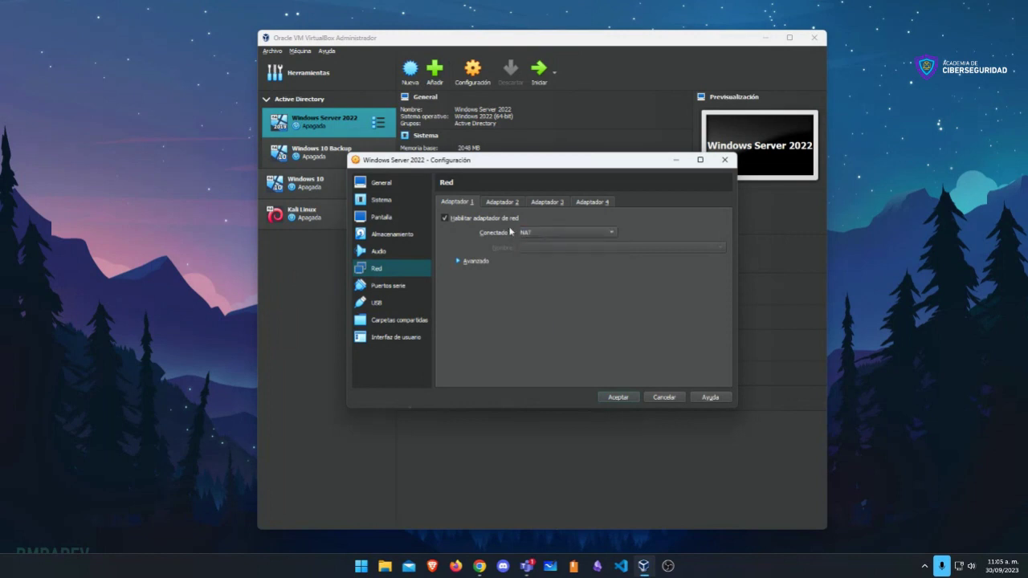
click(618, 396)
click(349, 154)
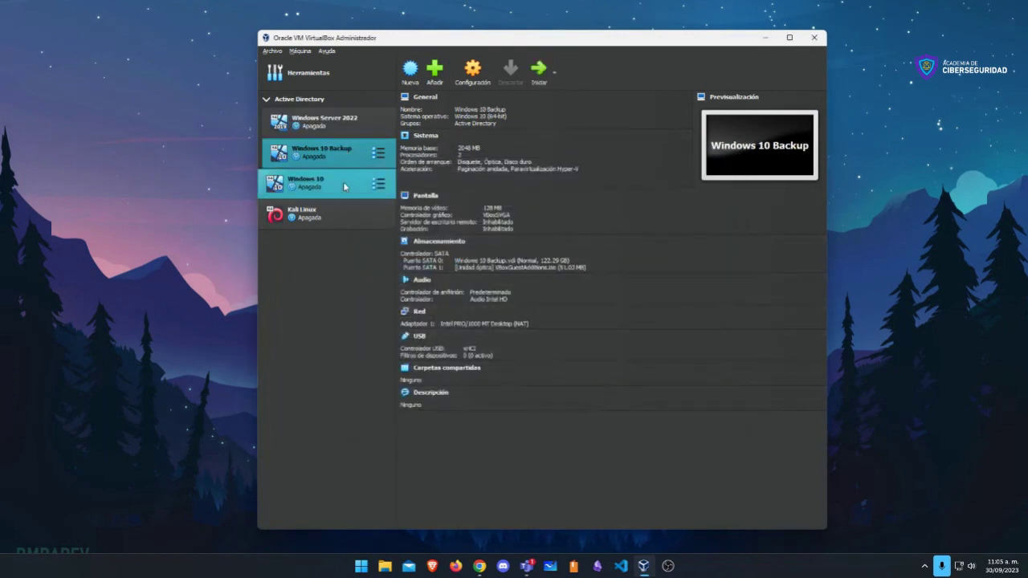
Step: Select Windows Server 2022 and boot it from the server ISO
click(383, 116)
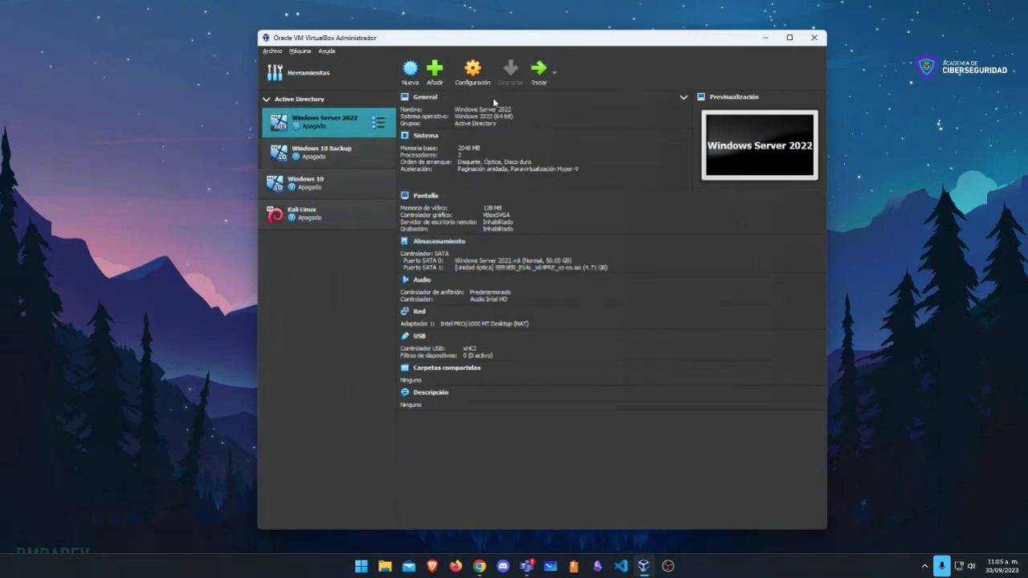
click(536, 77)
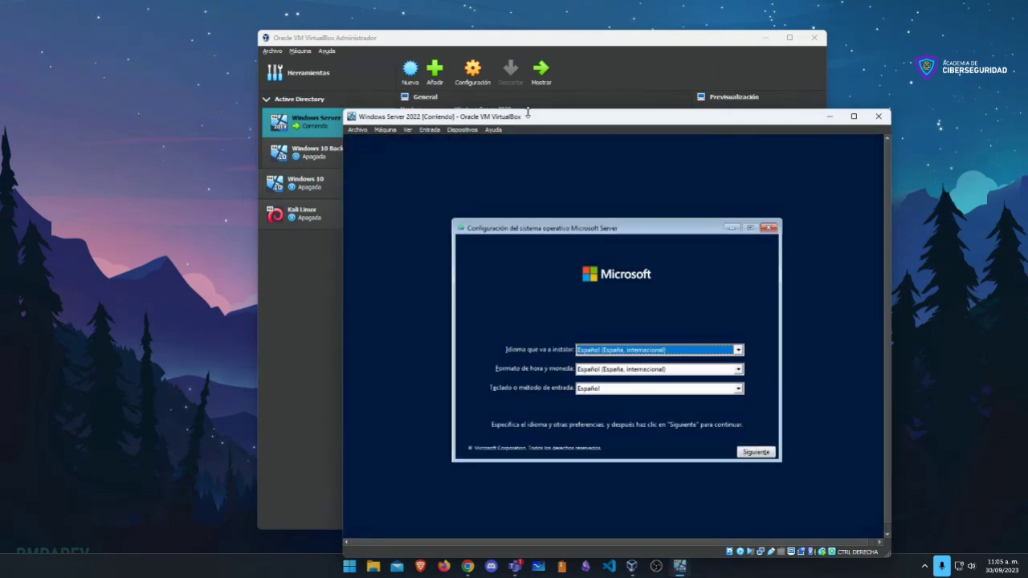
Step: Set the time and currency format to Español (México) and start the Windows Server installation
drag(575, 117, 500, 30)
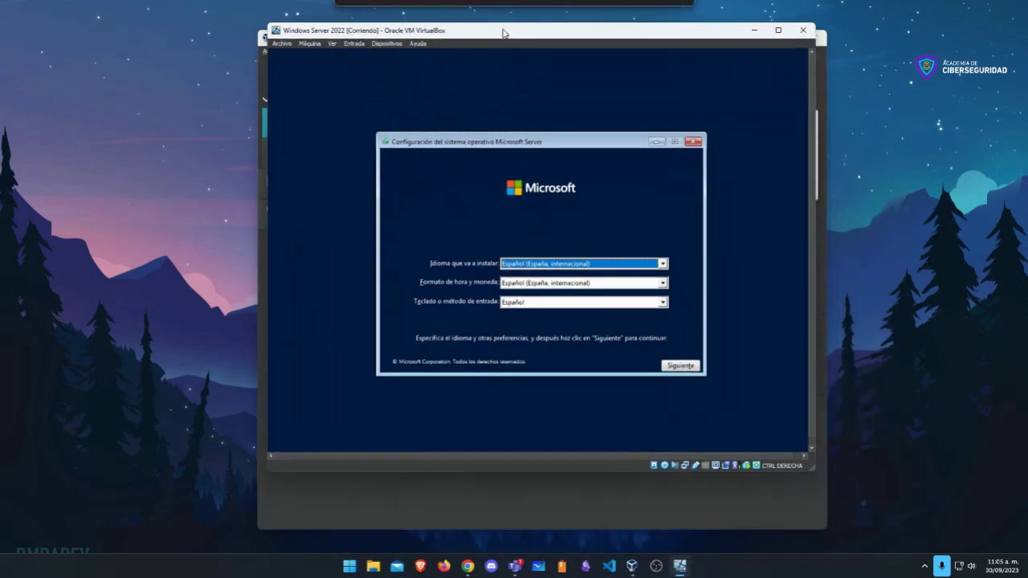
click(608, 283)
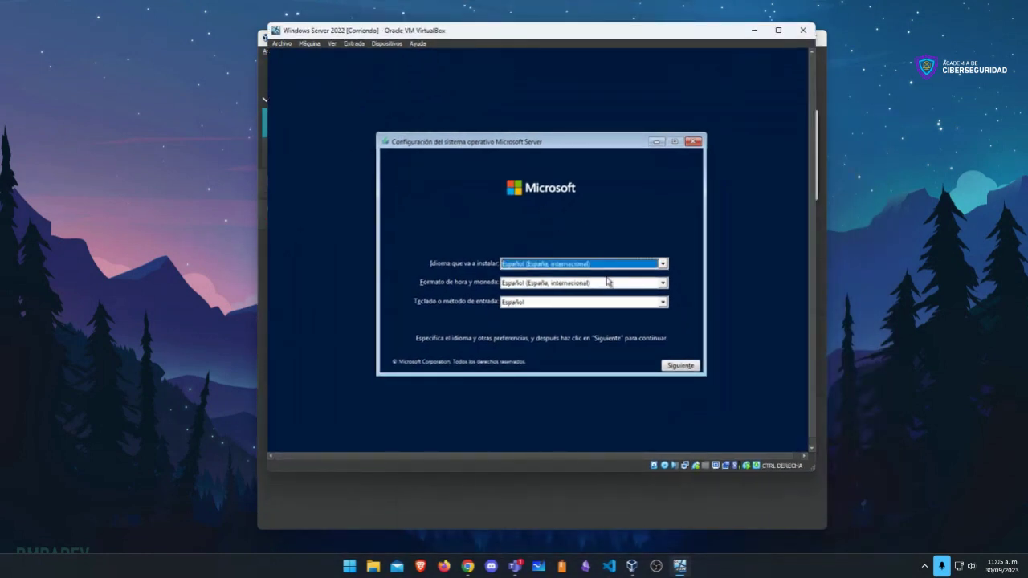
click(562, 346)
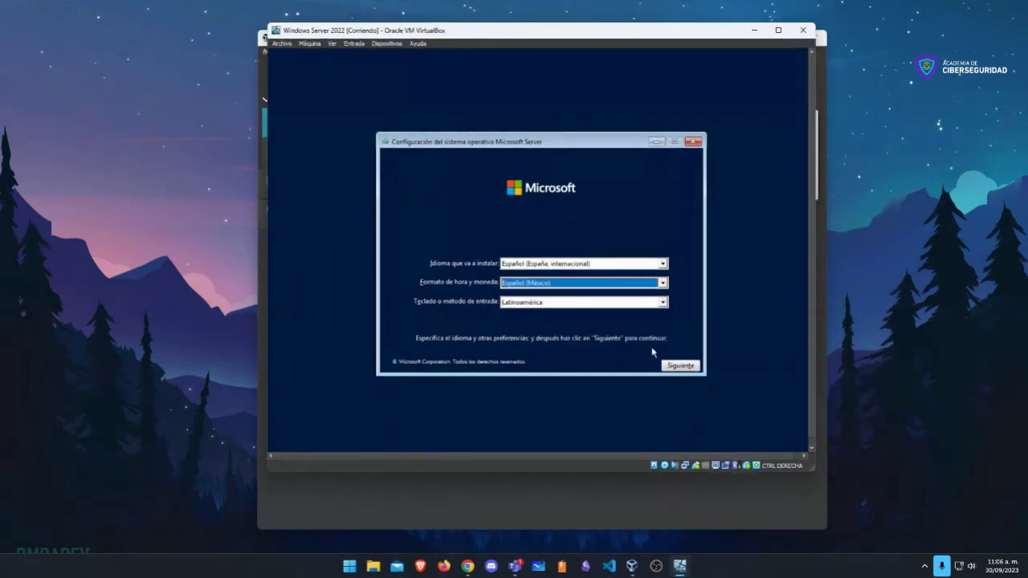
click(682, 366)
click(543, 260)
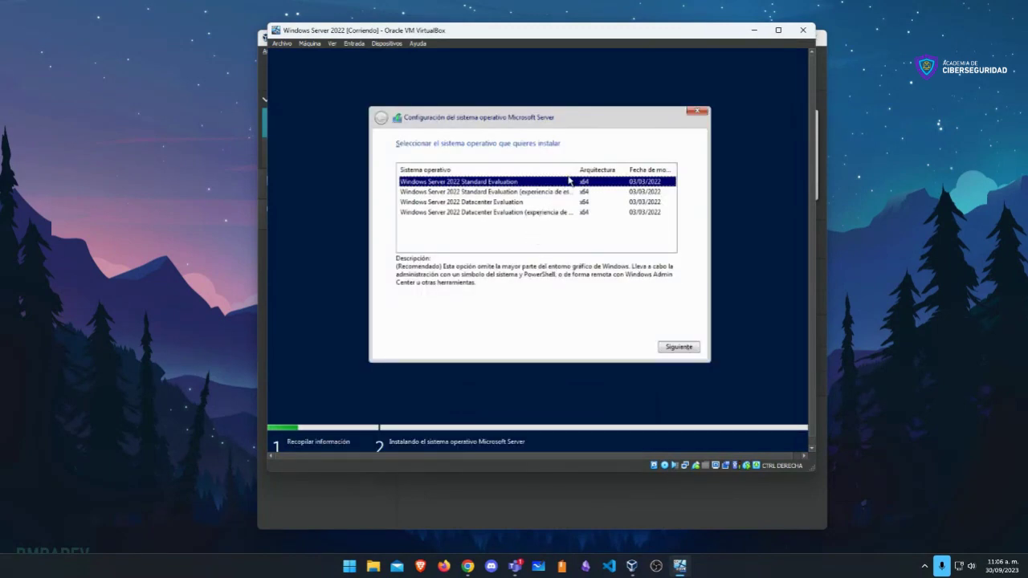
Step: Choose the Windows Server 2022 Datacenter Evaluation (experiencia de escritorio) edition
drag(576, 170, 605, 166)
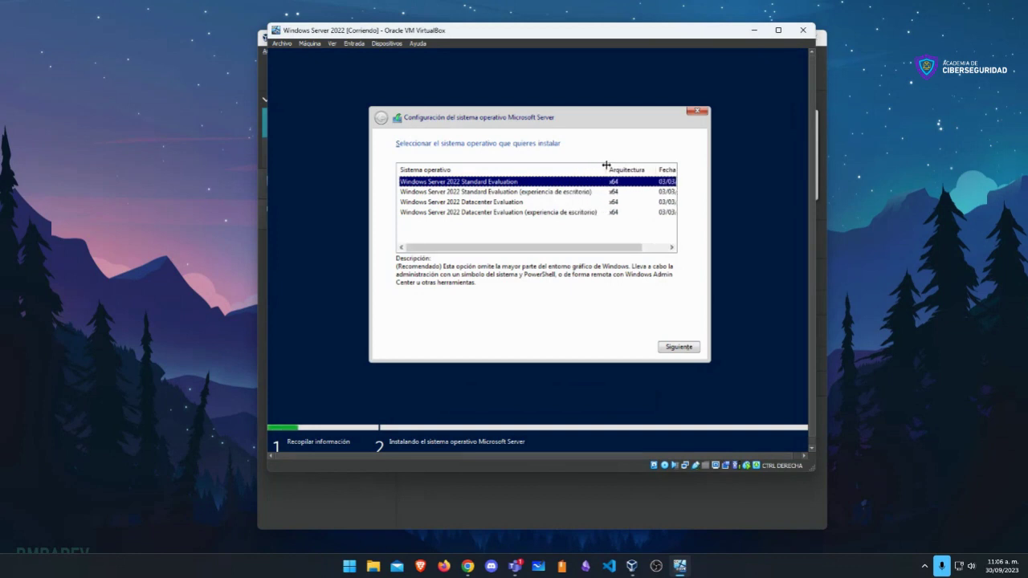
click(540, 193)
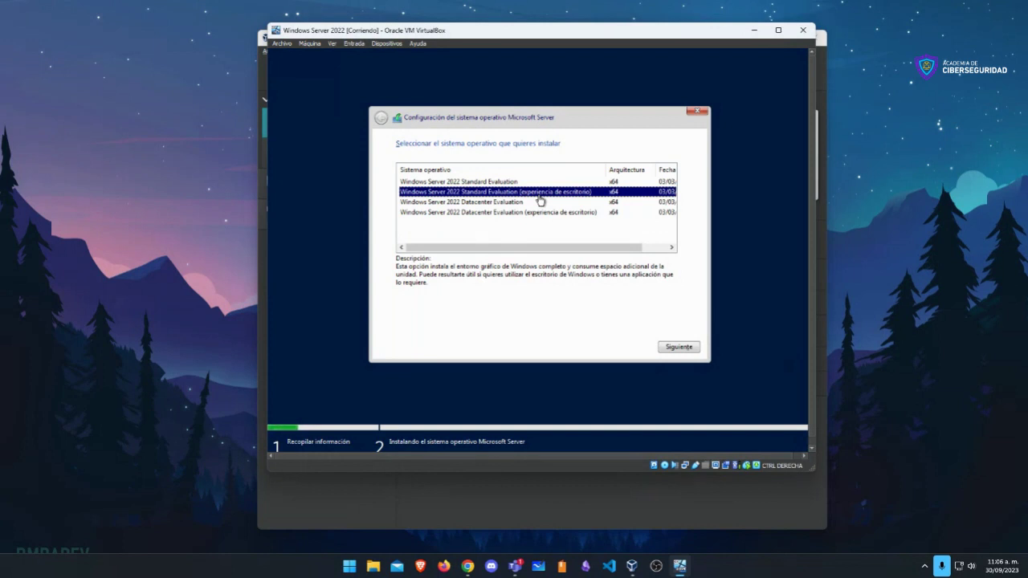
click(534, 182)
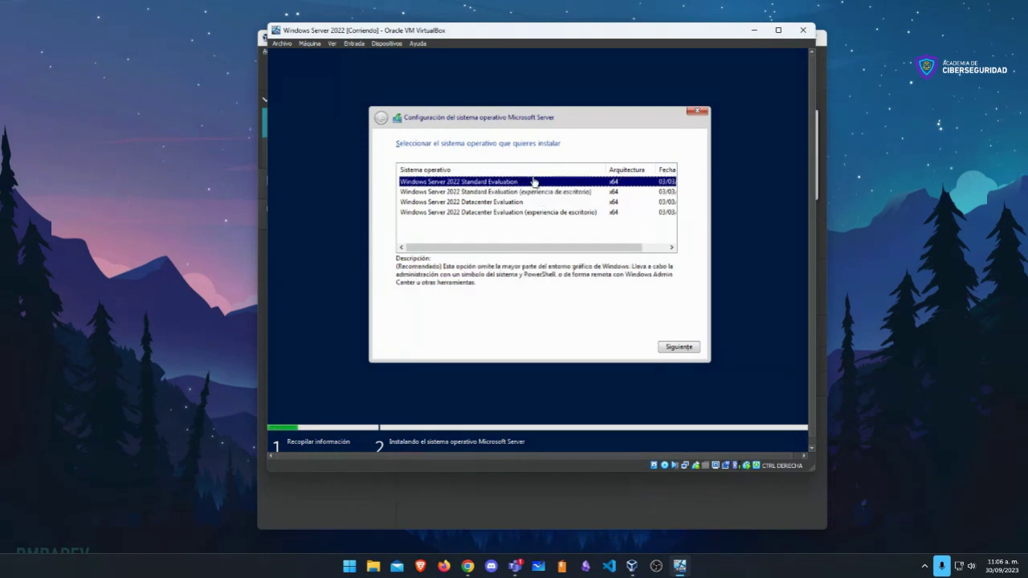
click(532, 212)
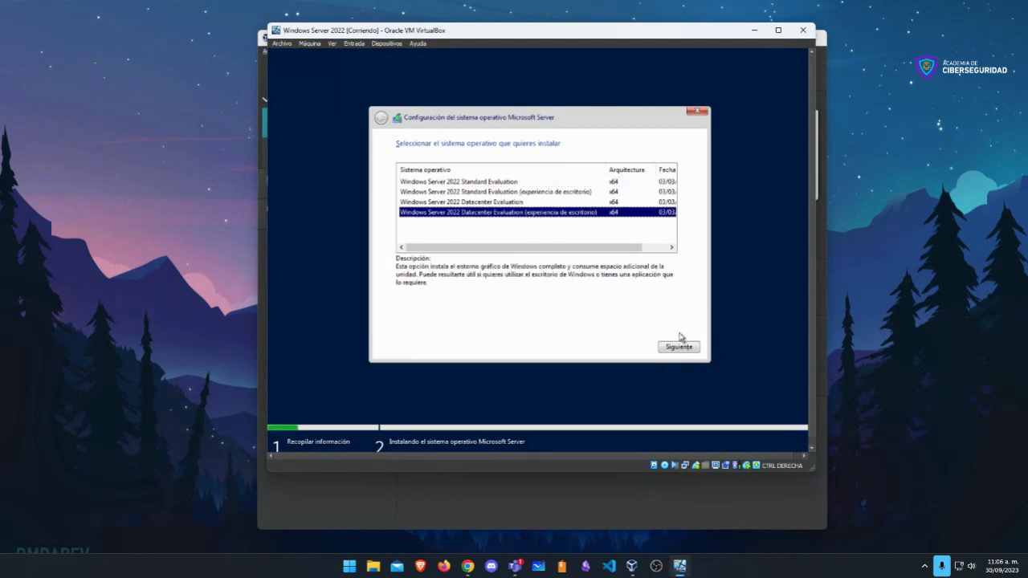
click(546, 192)
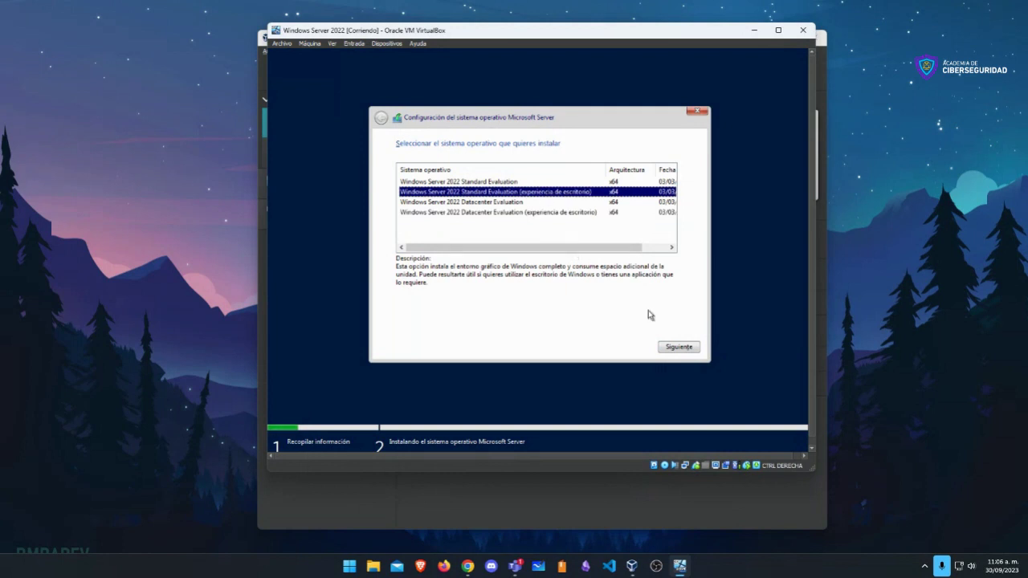
click(544, 221)
click(544, 214)
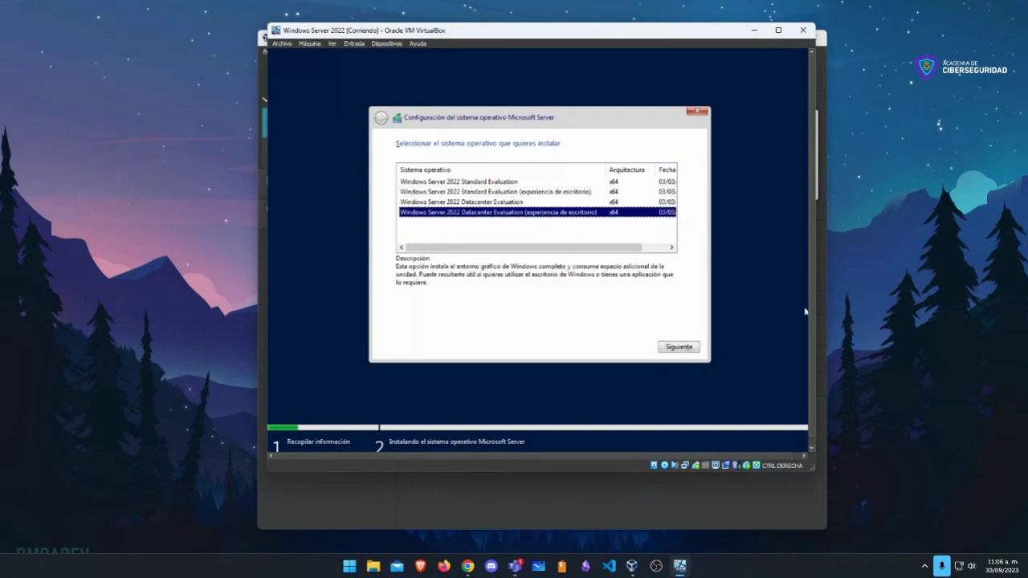
click(672, 345)
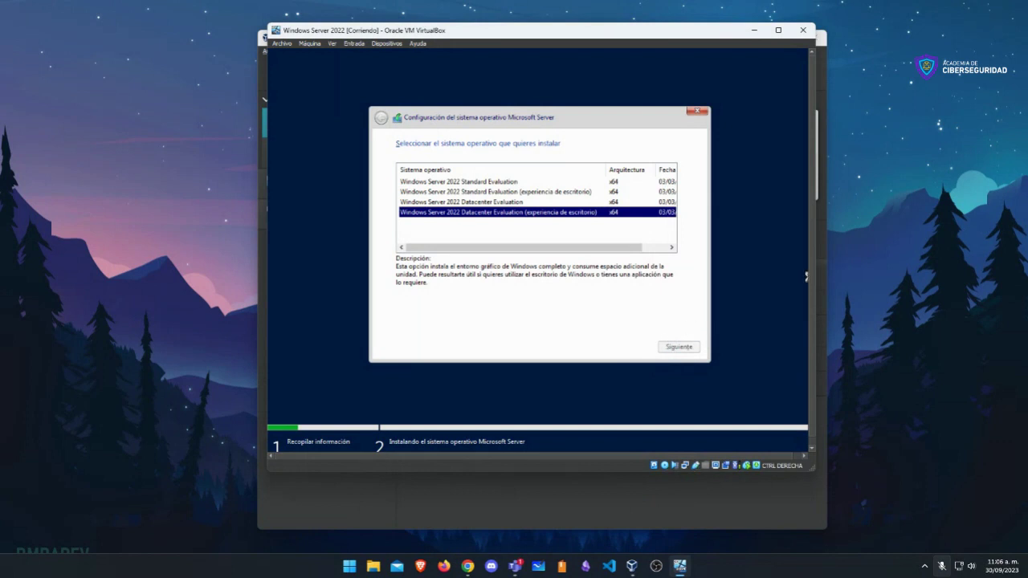
Step: Accept the licence and run a custom install onto the 50 GB unallocated disk
click(533, 325)
click(681, 346)
click(466, 240)
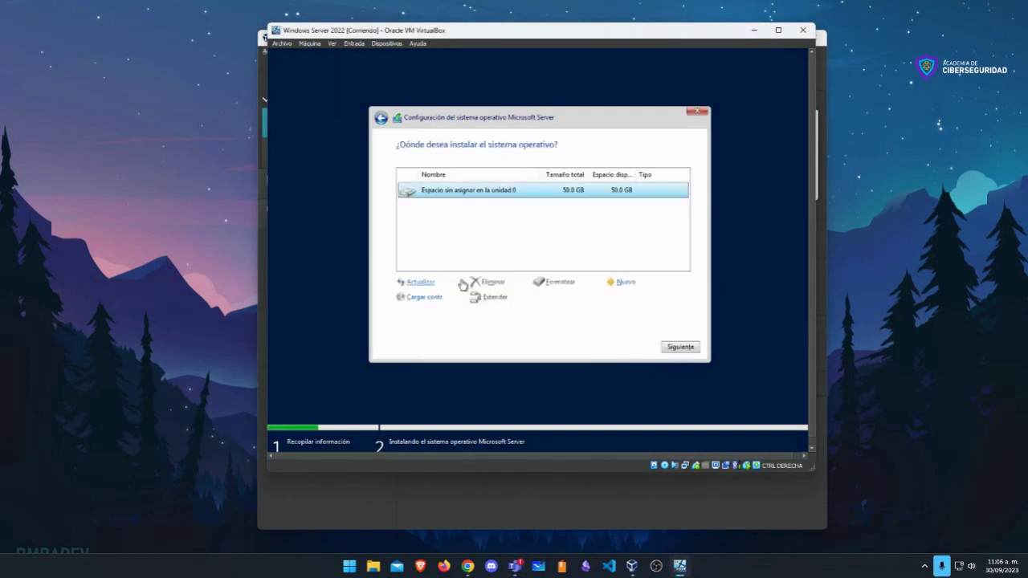
click(681, 347)
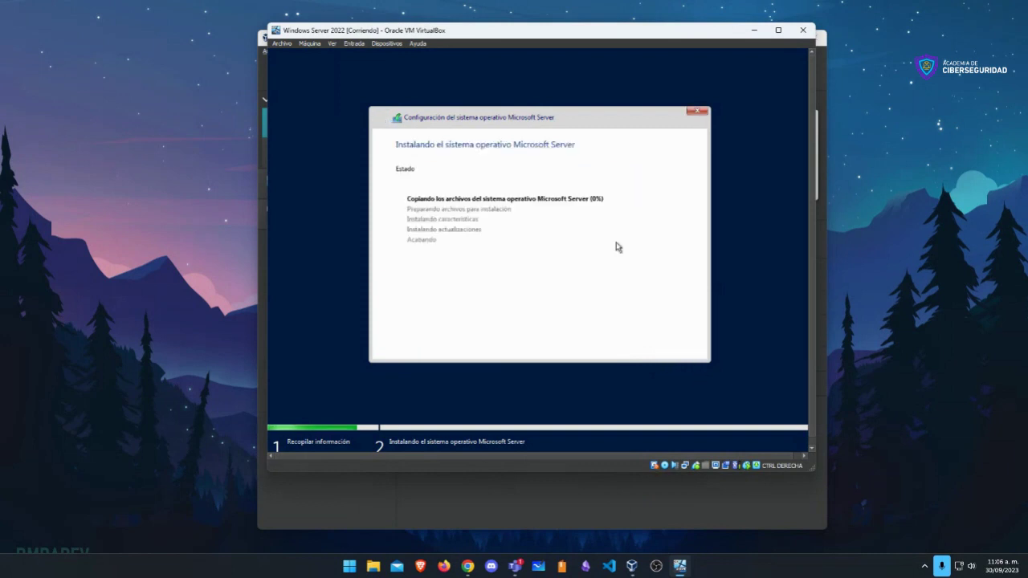
Step: Maximize the VM window, let the installation run until reboot, then switch to the browser
drag(523, 30, 536, 52)
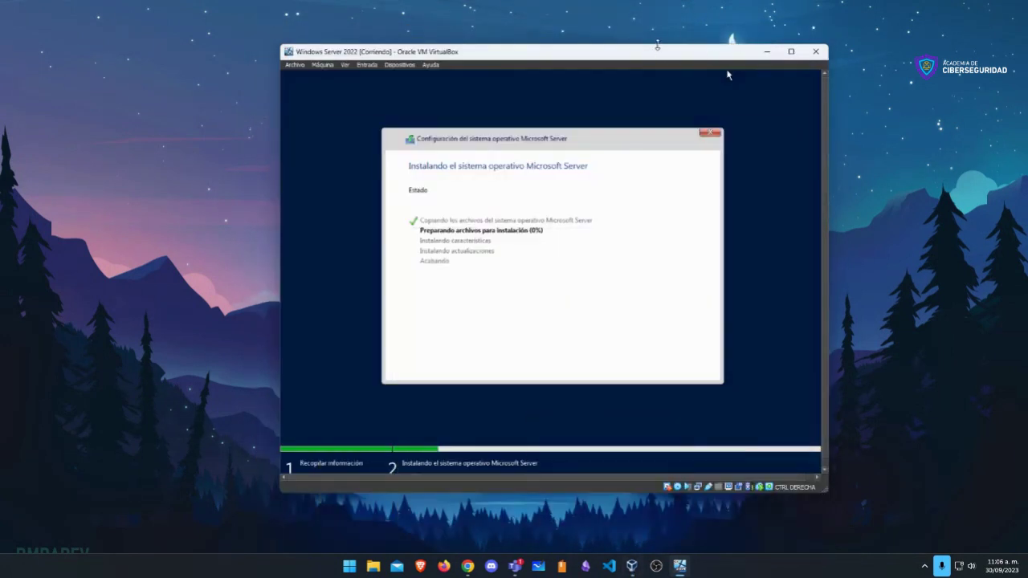
double_click(658, 50)
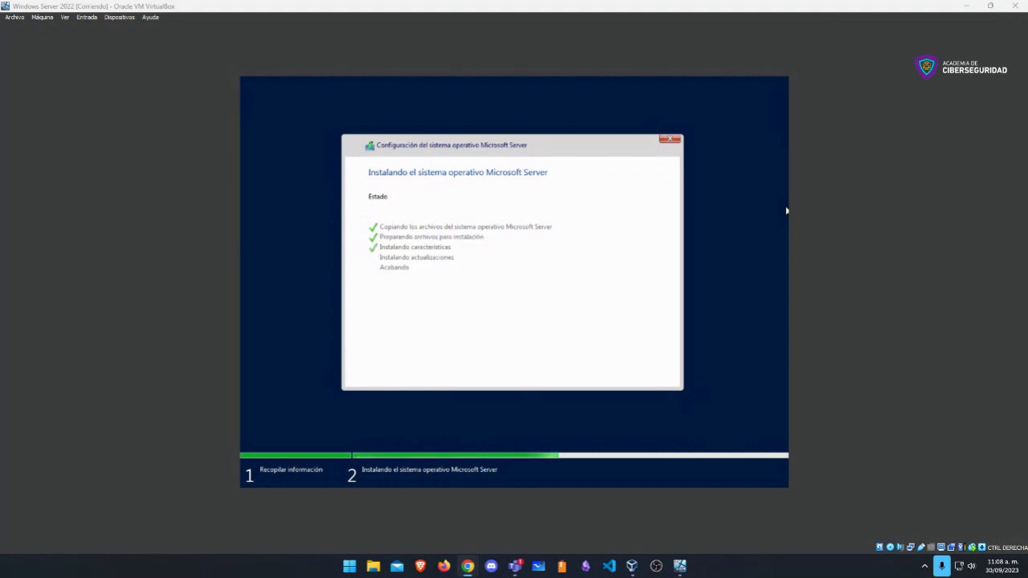
click(896, 270)
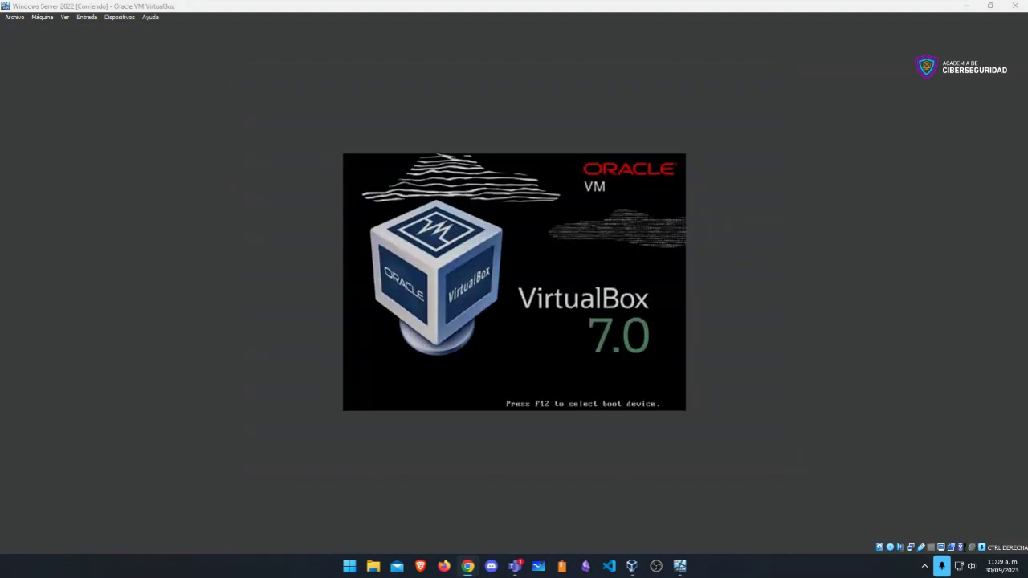
key(alt+Tab)
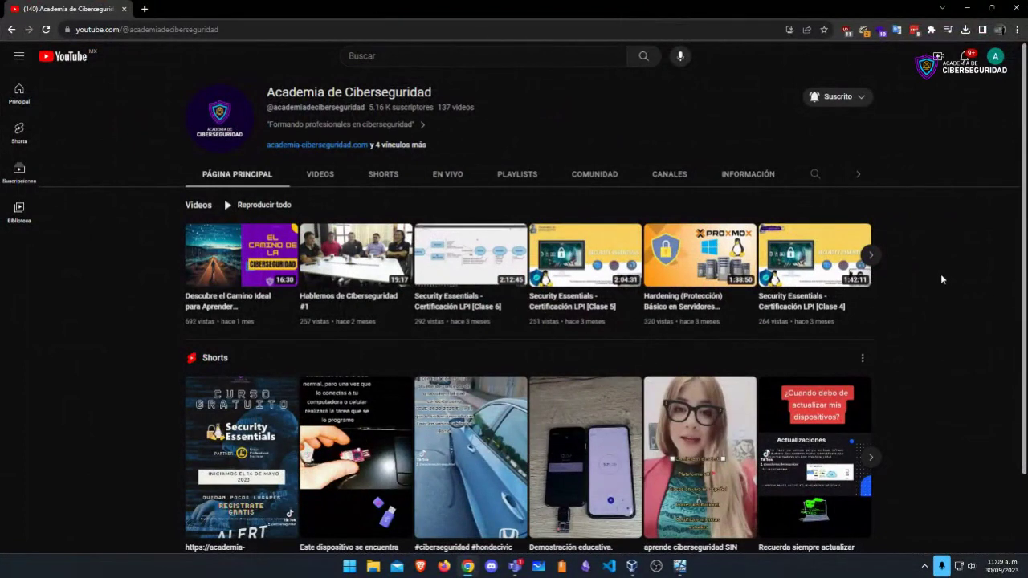
Step: Open the channel's Videos tab, browse the list, and return to the top
scroll(206, 199, down, 1)
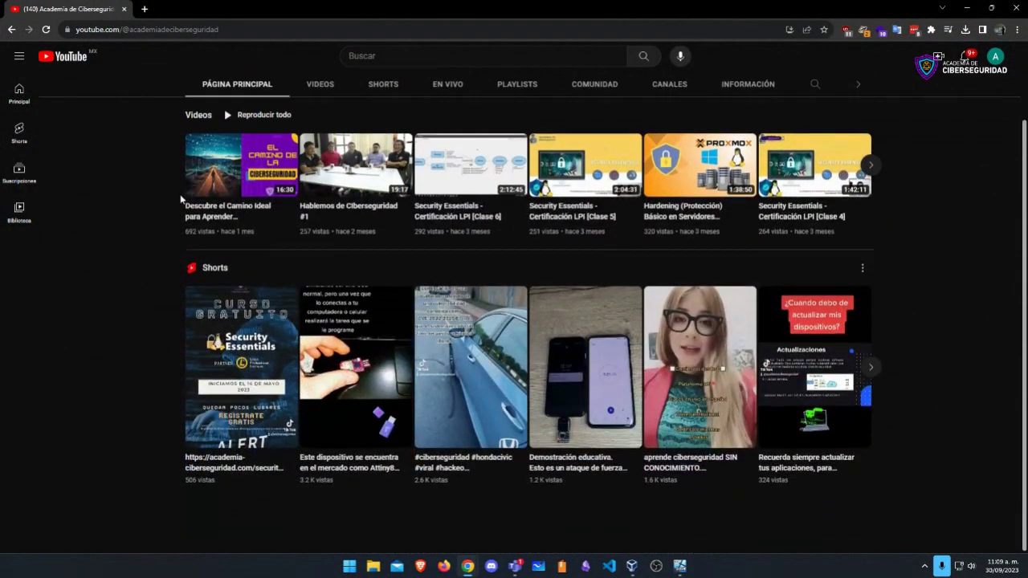
scroll(181, 199, up, 1)
click(308, 182)
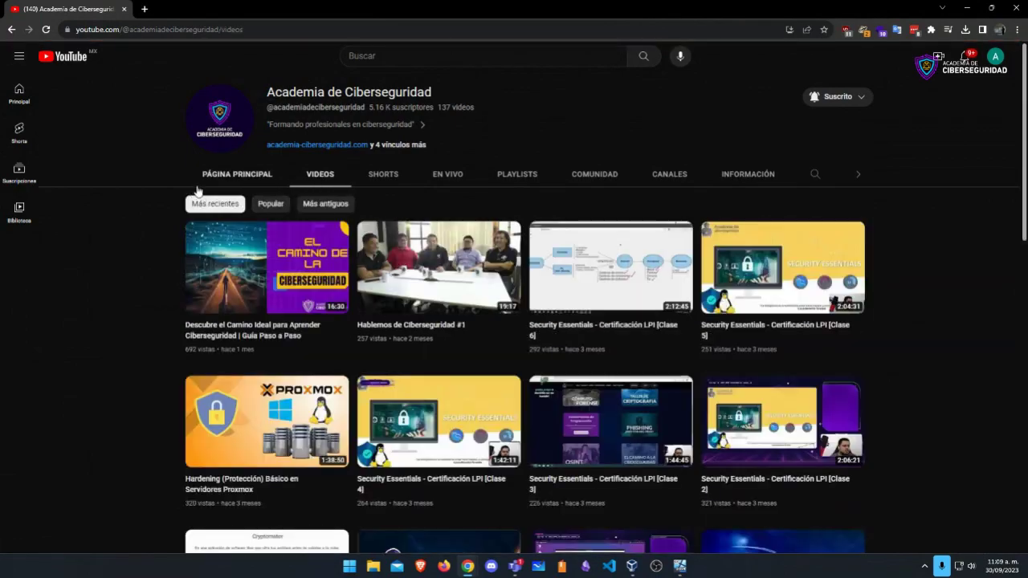
scroll(185, 205, down, 15)
scroll(176, 218, down, 10)
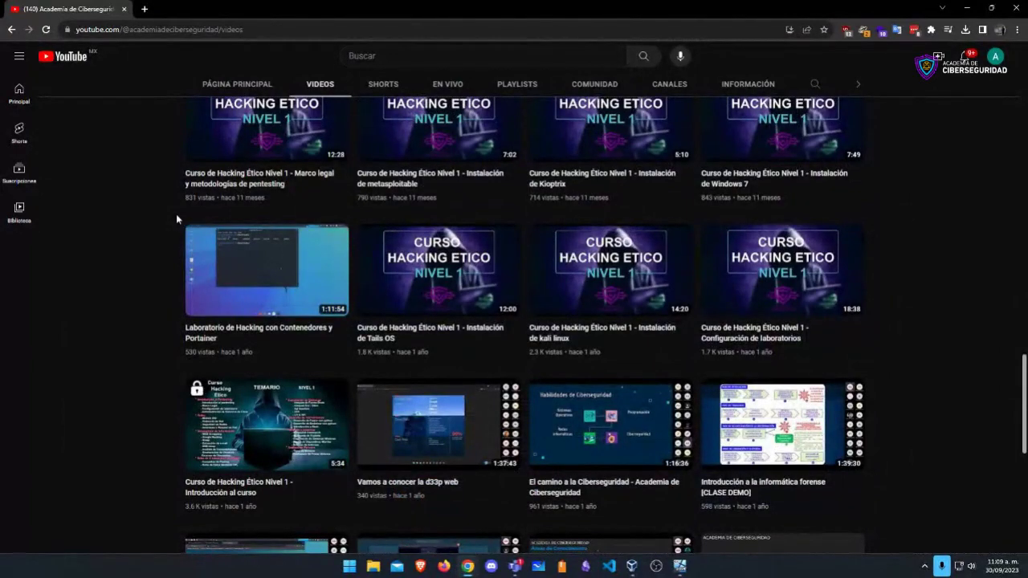
scroll(152, 219, down, 2)
scroll(143, 212, down, 3)
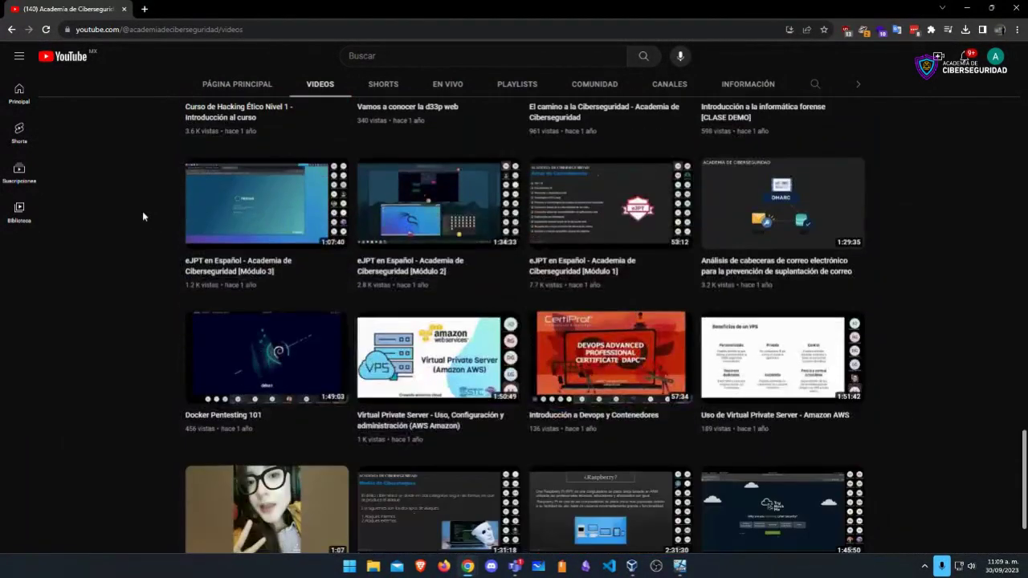
mouse_move(426, 377)
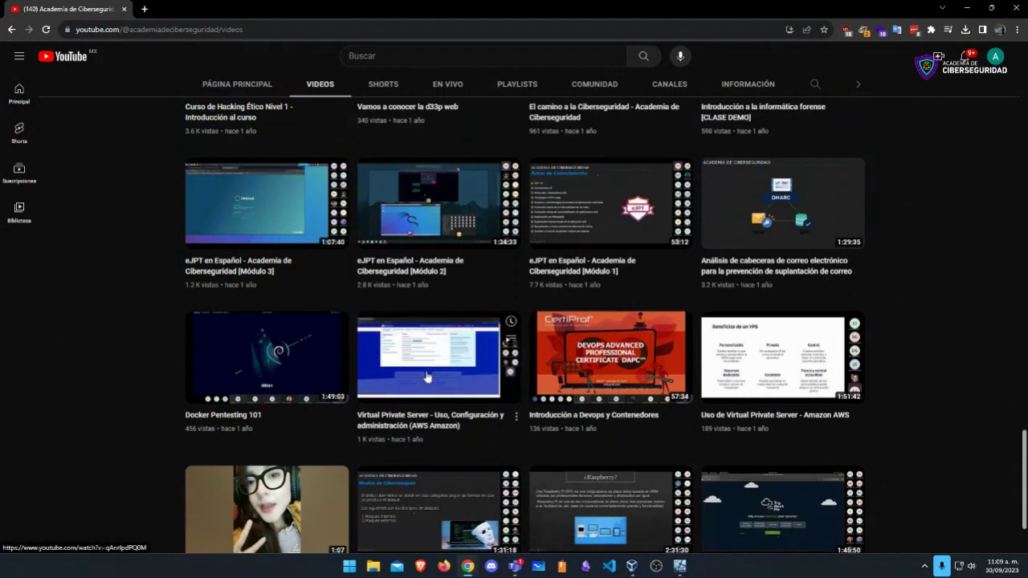
scroll(923, 384, up, 2)
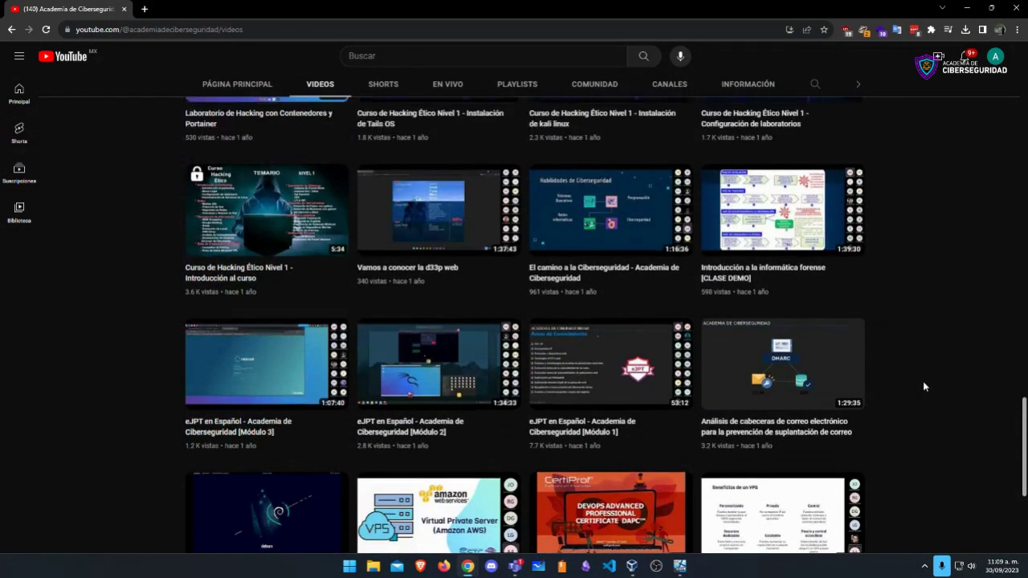
scroll(923, 387, up, 2)
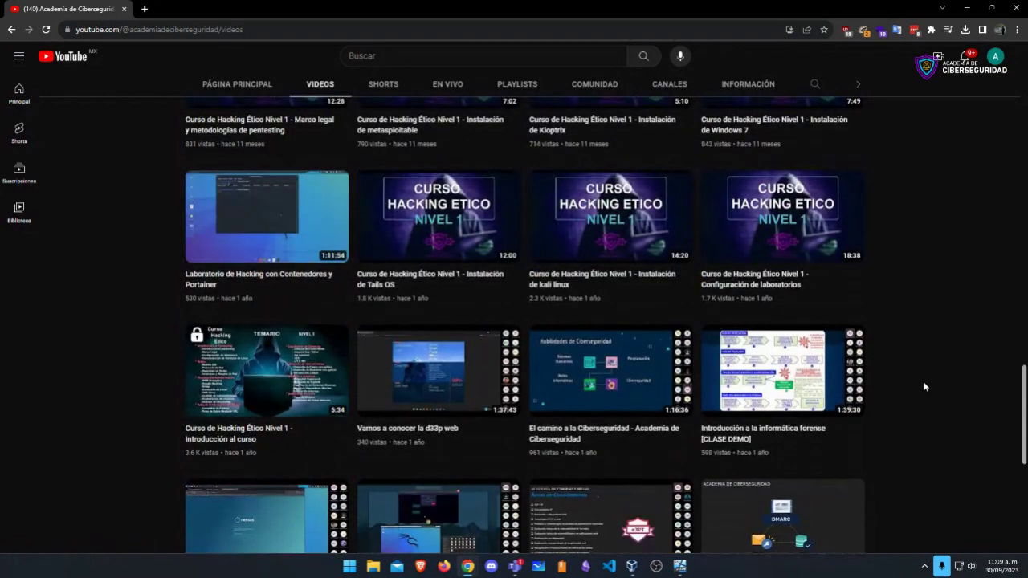
scroll(923, 386, up, 6)
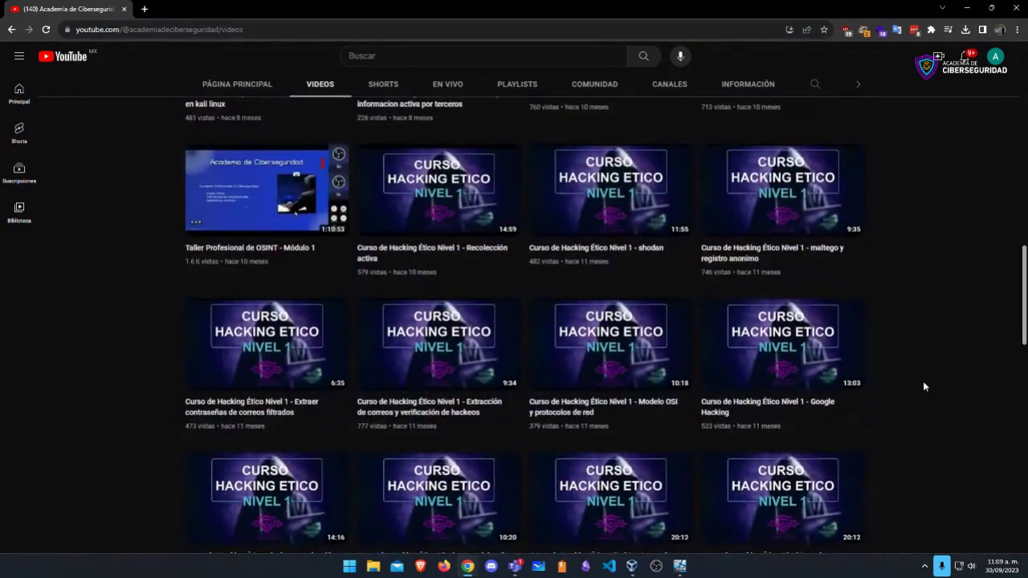
scroll(922, 386, up, 3)
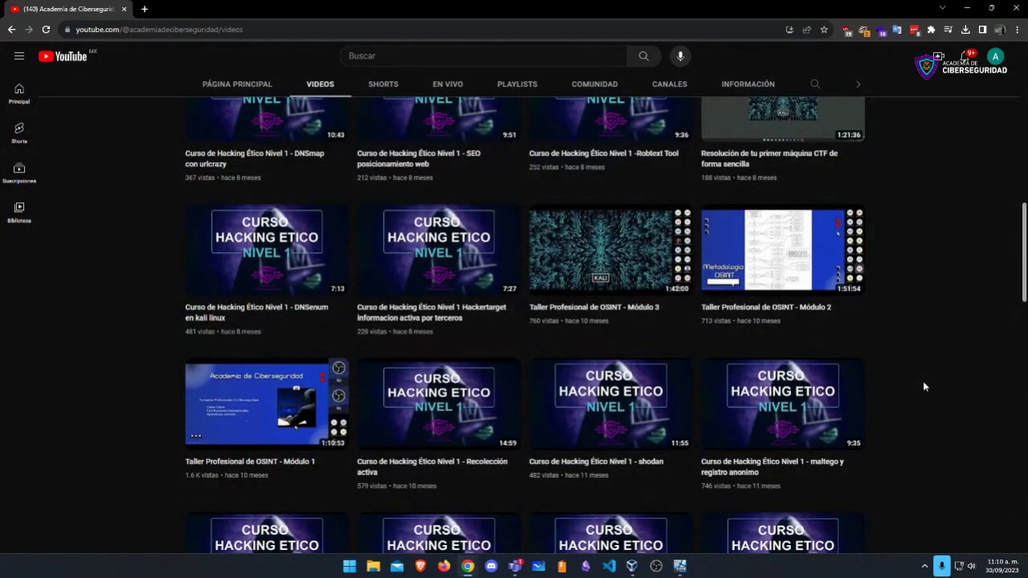
scroll(923, 387, up, 3)
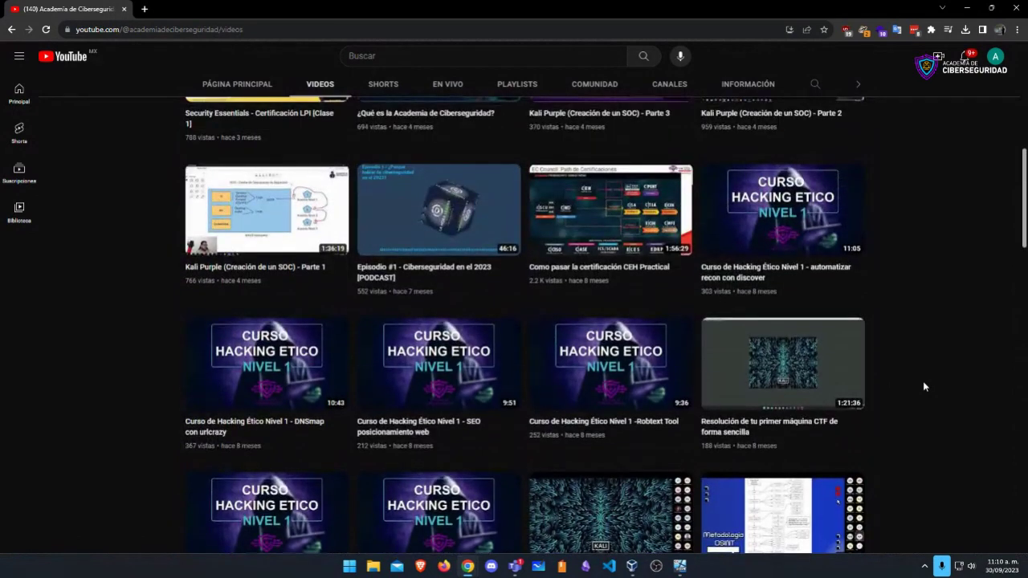
scroll(923, 387, up, 2)
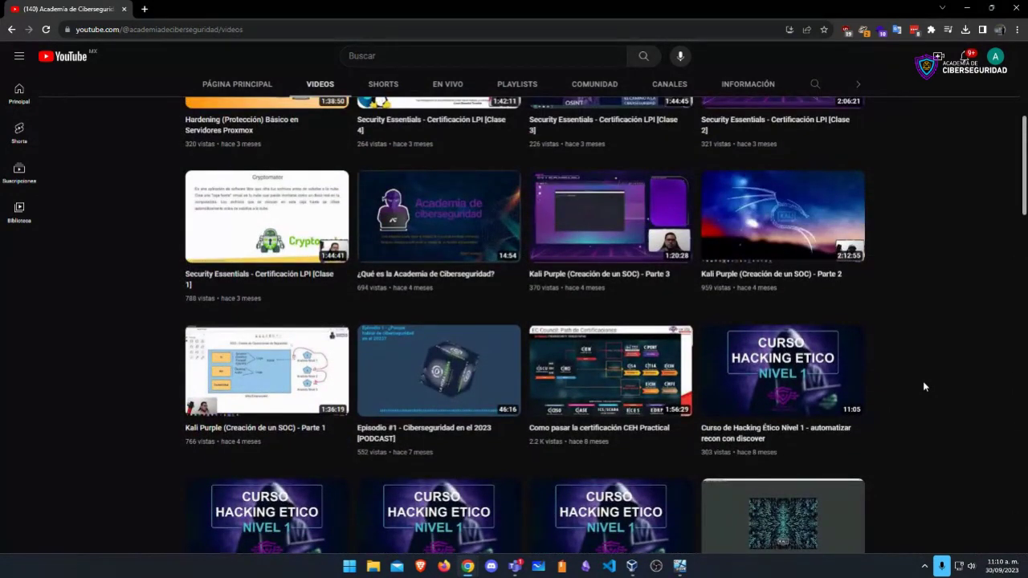
scroll(923, 386, up, 3)
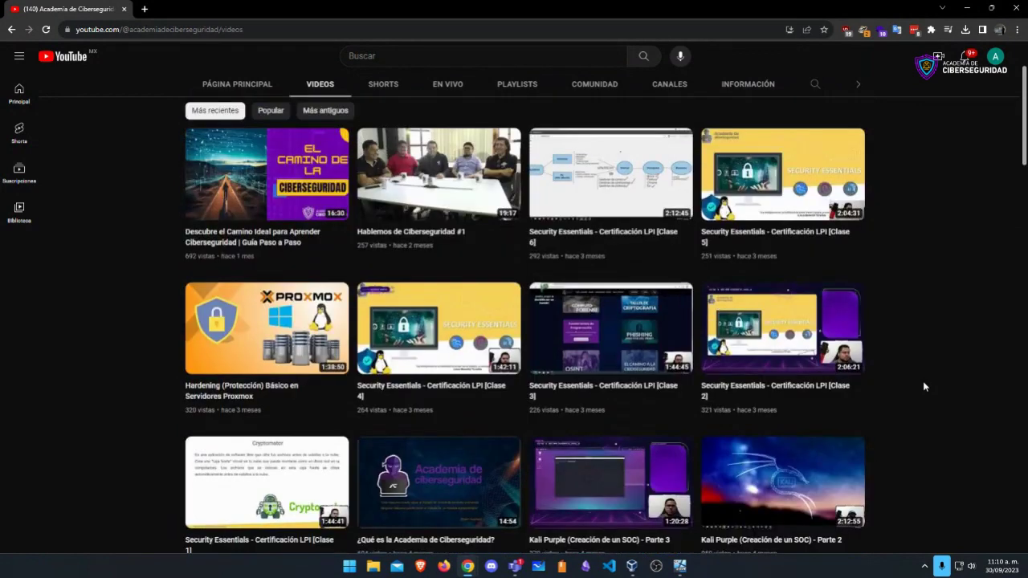
scroll(923, 387, up, 1)
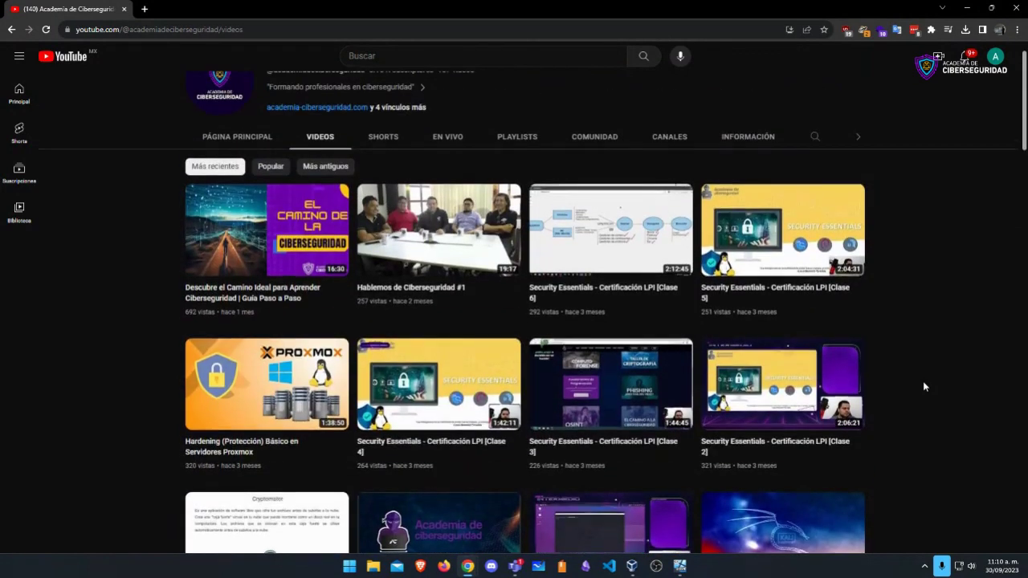
Step: Search the channel's videos for 'azure'
click(814, 137)
text(azure)
key(Return)
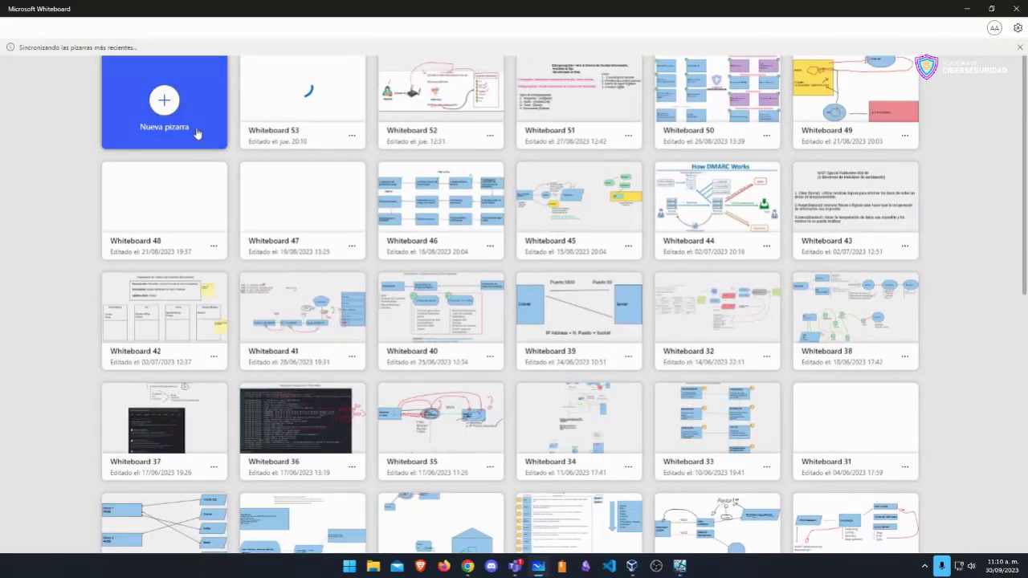
Step: Start Whiteboard 54 as a new board and dismiss the Plantillas templates for an empty canvas
click(181, 113)
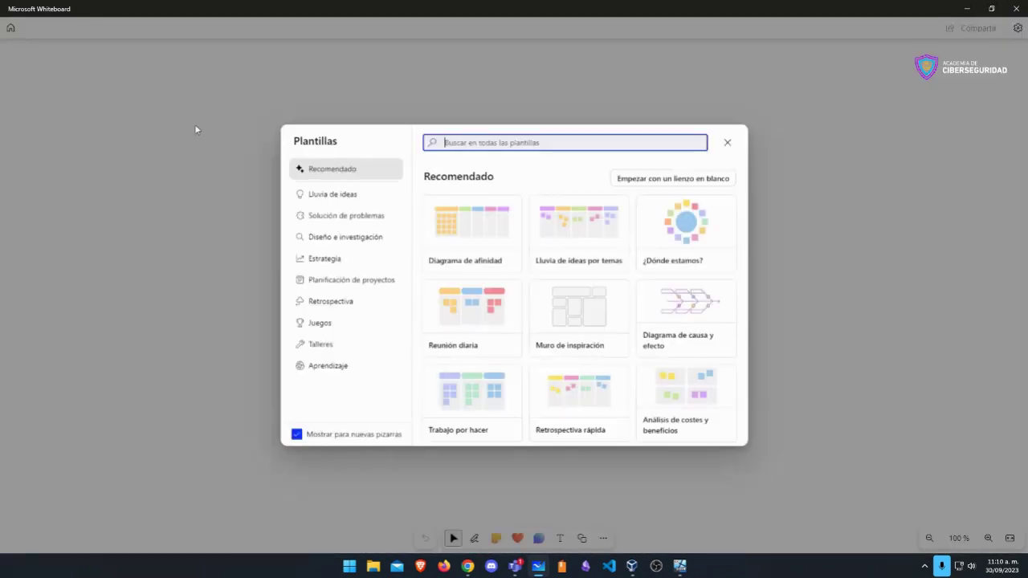
click(728, 141)
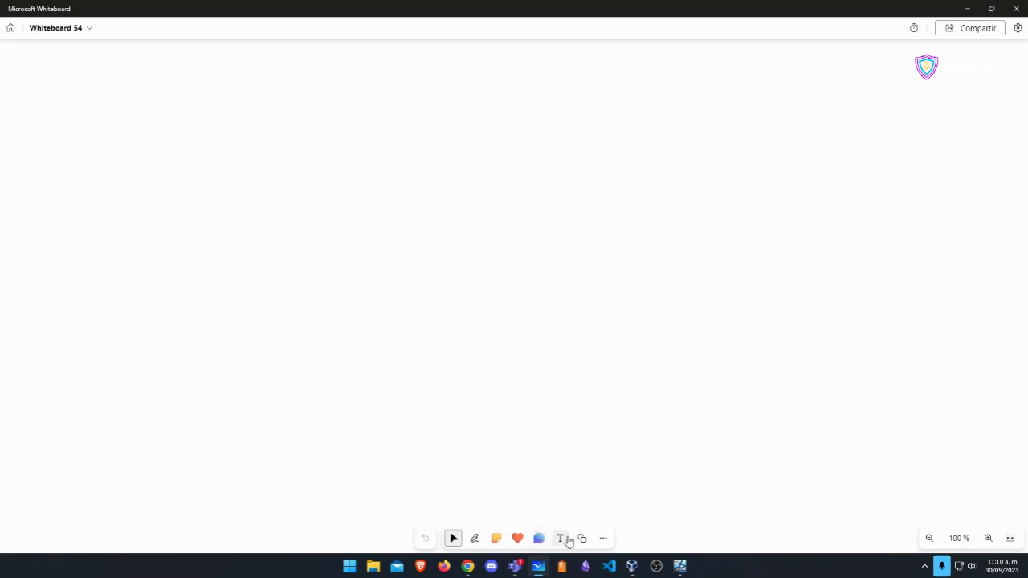
Step: Draw a large rectangle and add the label AZURE below it
click(582, 538)
click(528, 490)
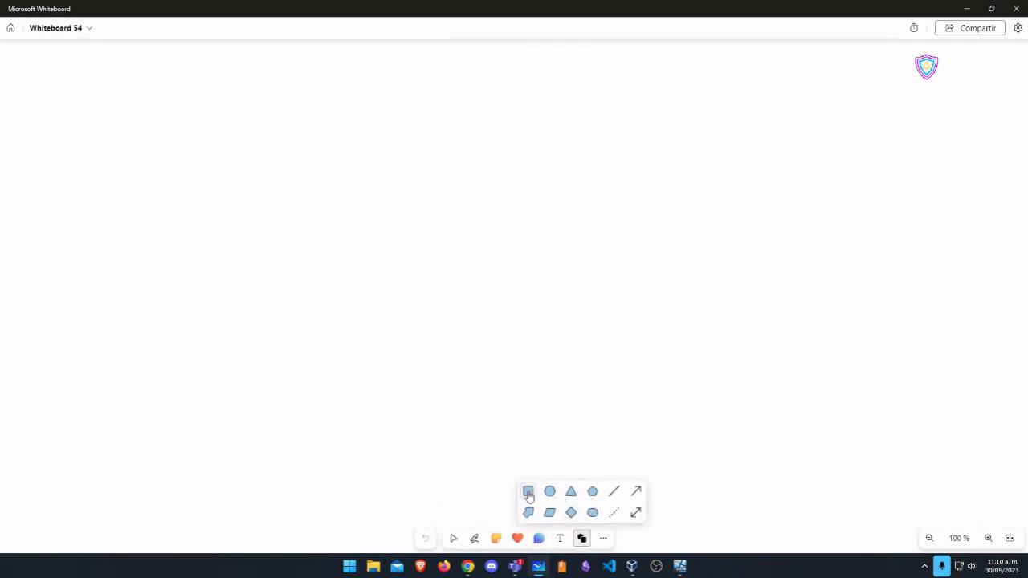
drag(277, 155, 676, 395)
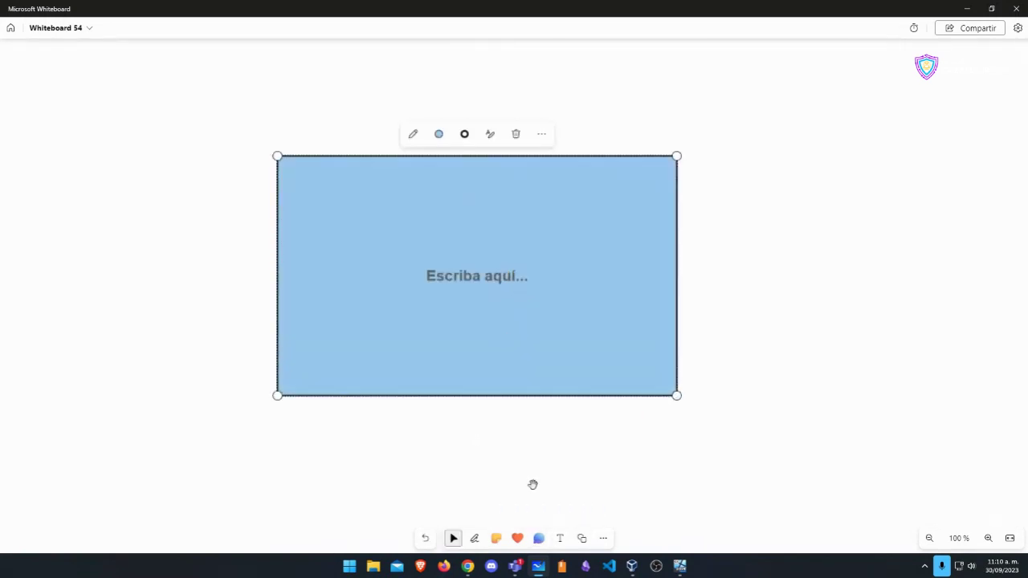
click(562, 538)
click(495, 403)
text(AZURE)
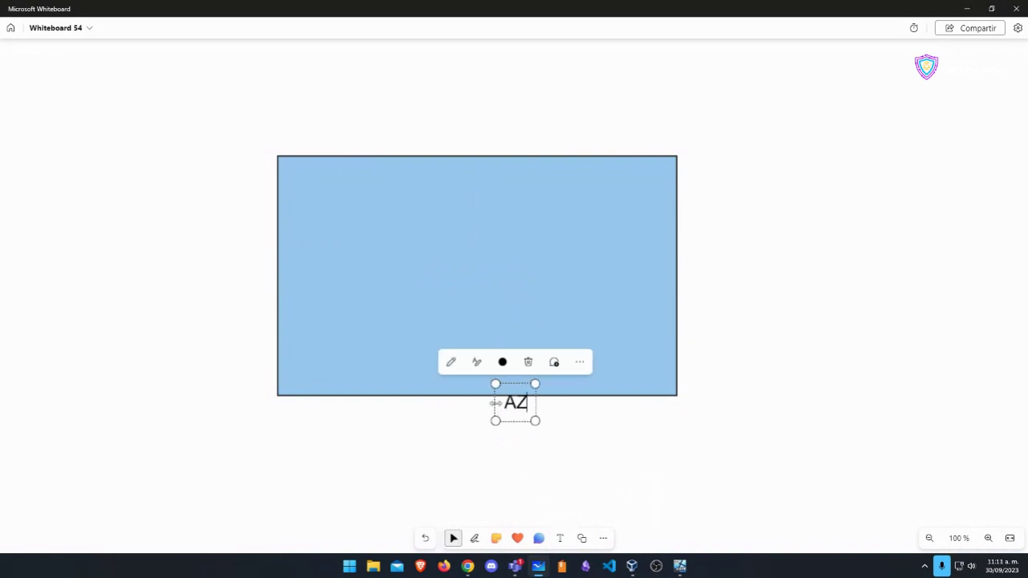
click(462, 441)
drag(530, 423, 474, 444)
Step: Reposition the rectangle and widen it toward the left
drag(432, 298, 455, 228)
click(450, 232)
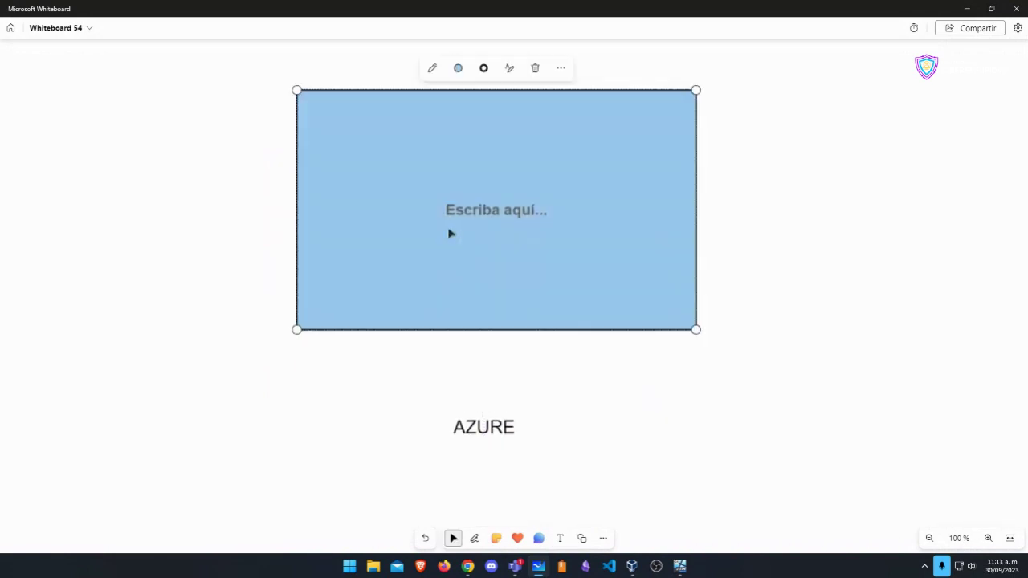
drag(290, 201, 183, 201)
drag(551, 209, 580, 210)
click(578, 206)
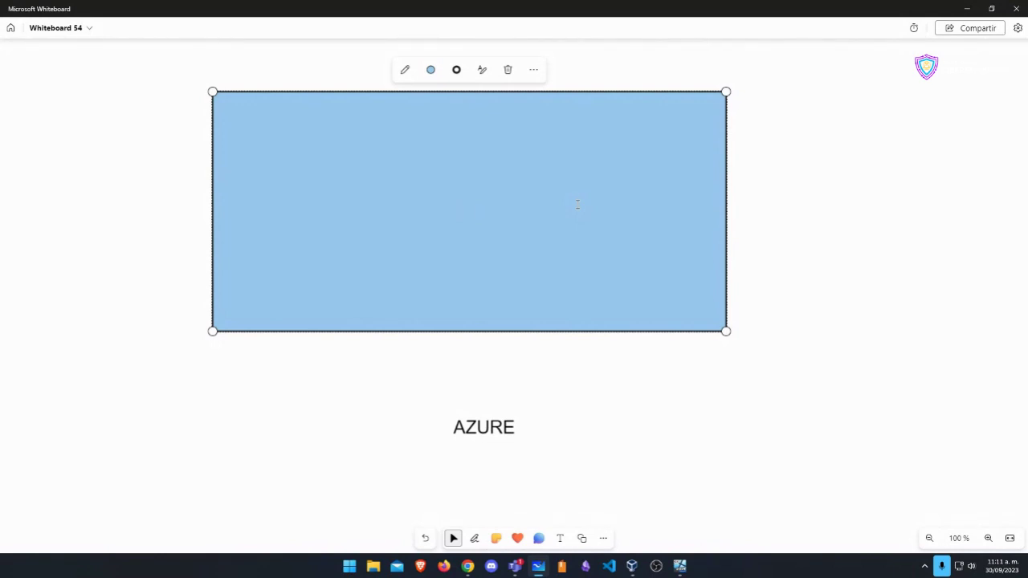
Step: Remove the rectangle's blue fill and place AZURE just beneath it
click(437, 68)
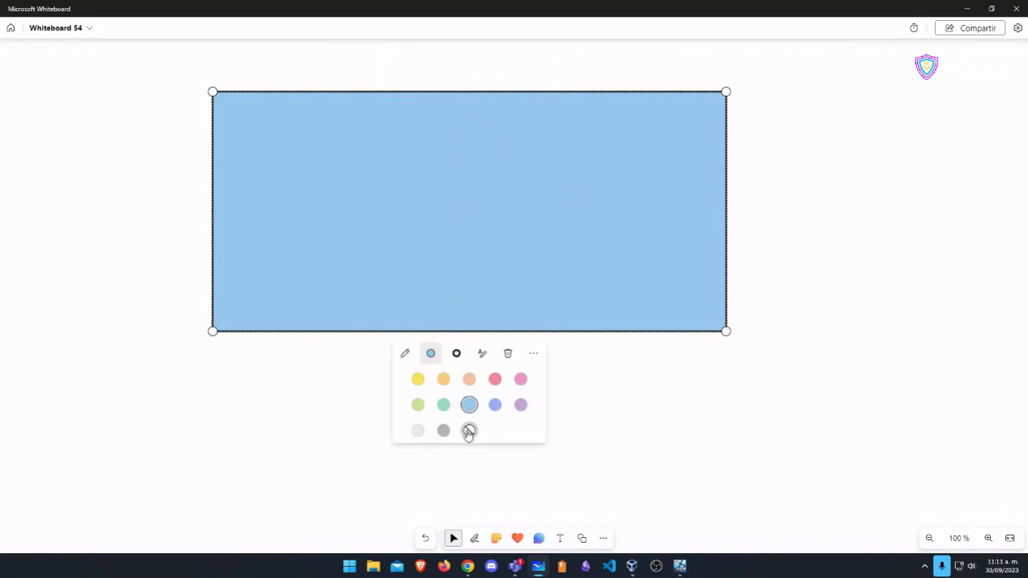
click(469, 431)
drag(757, 276, 464, 243)
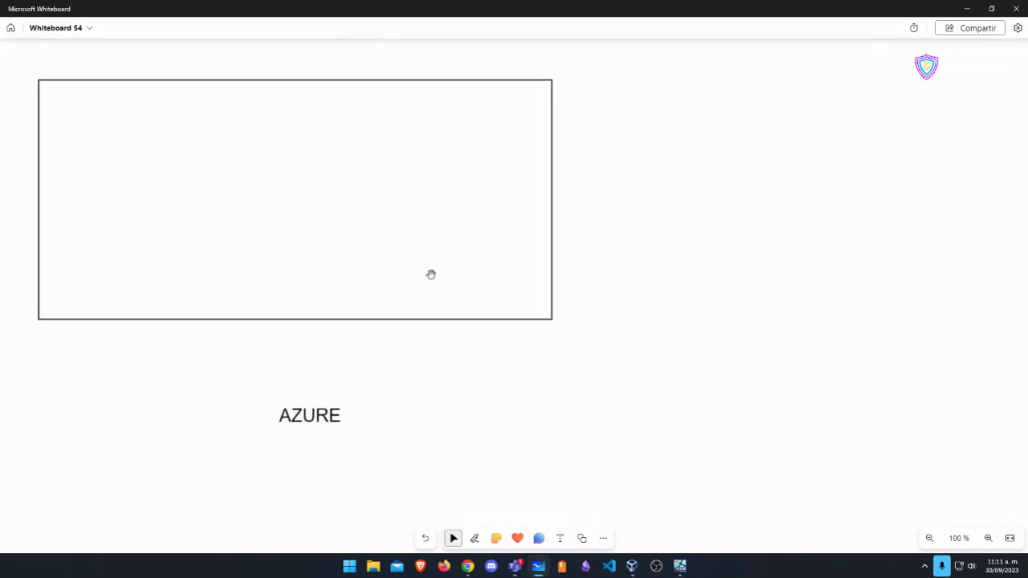
drag(316, 420, 302, 343)
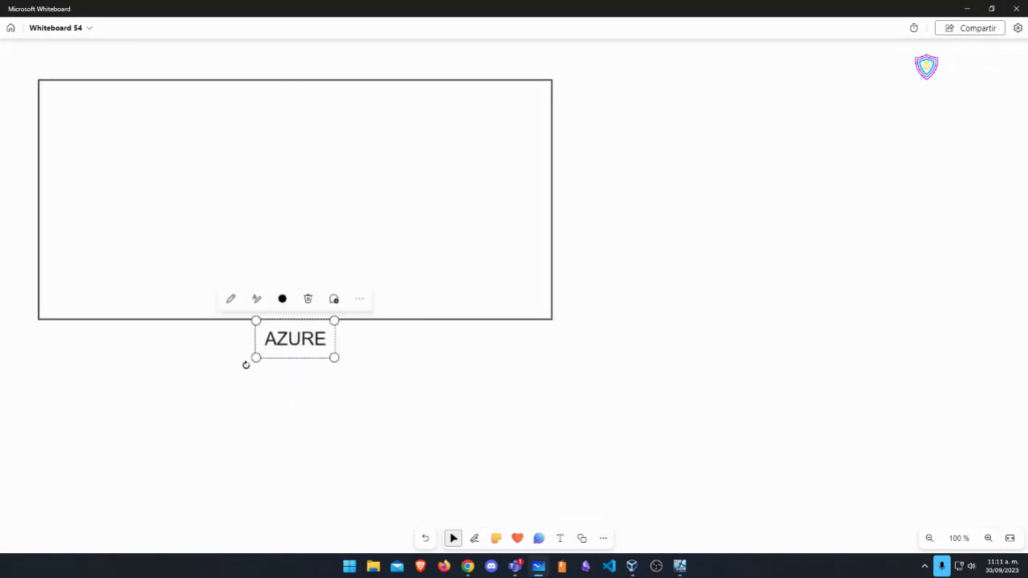
click(232, 375)
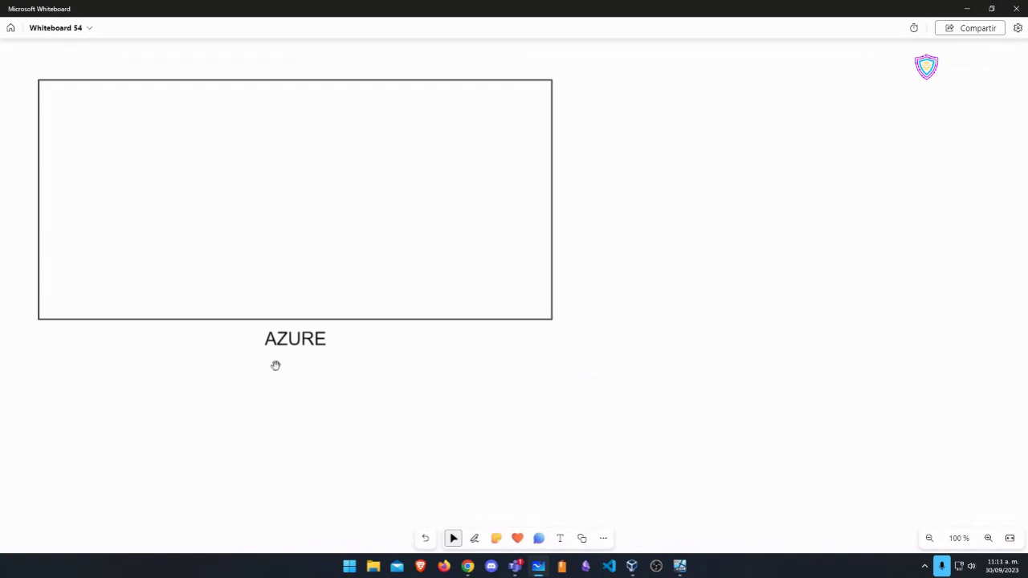
Step: Draw a double-headed arrow extending right from AZURE
click(580, 539)
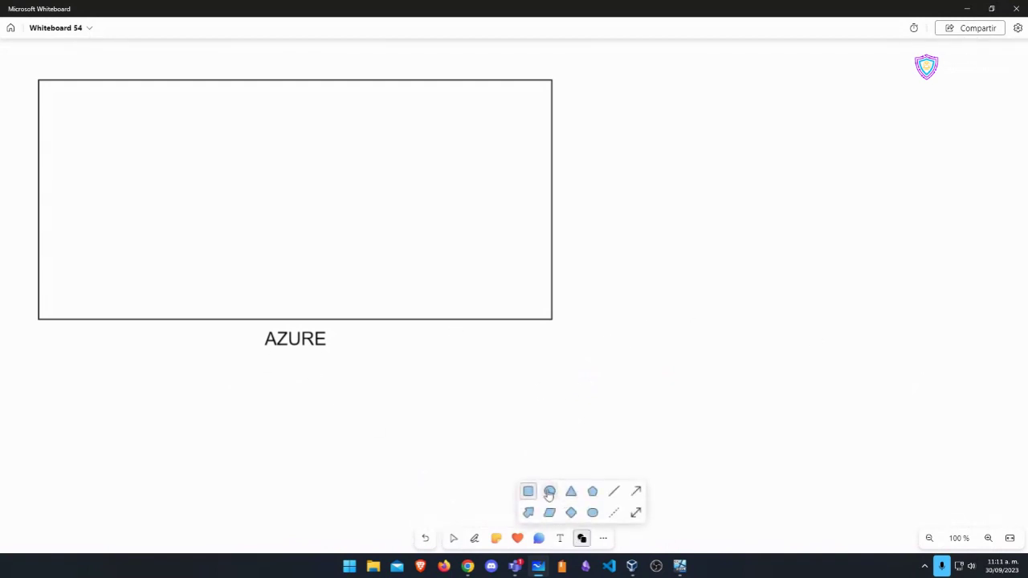
click(635, 512)
drag(350, 338, 729, 335)
Step: Add the label OpenVPN just beneath the arrow
click(560, 538)
click(503, 385)
text(OpenVPN)
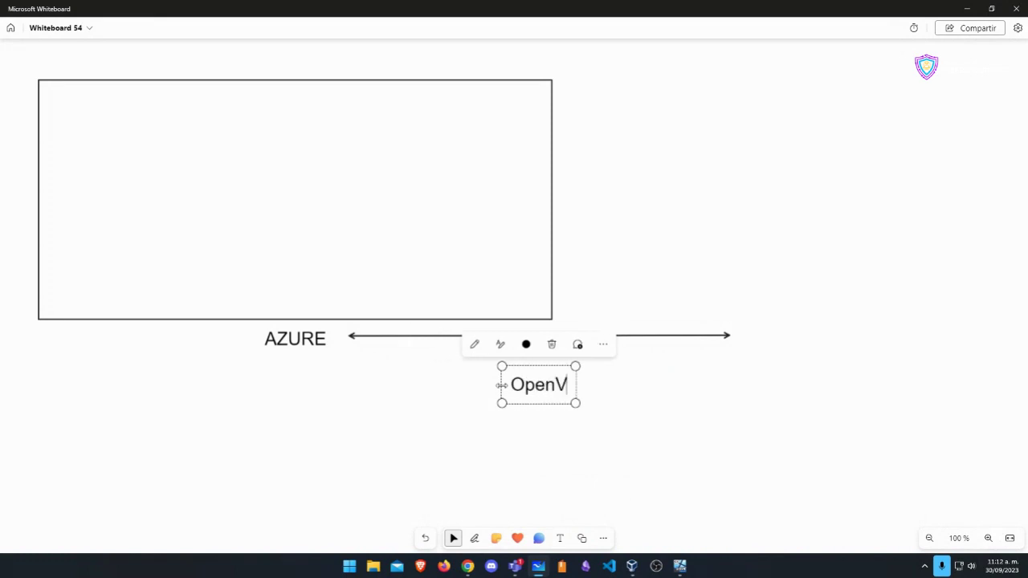
click(480, 376)
drag(546, 385, 546, 358)
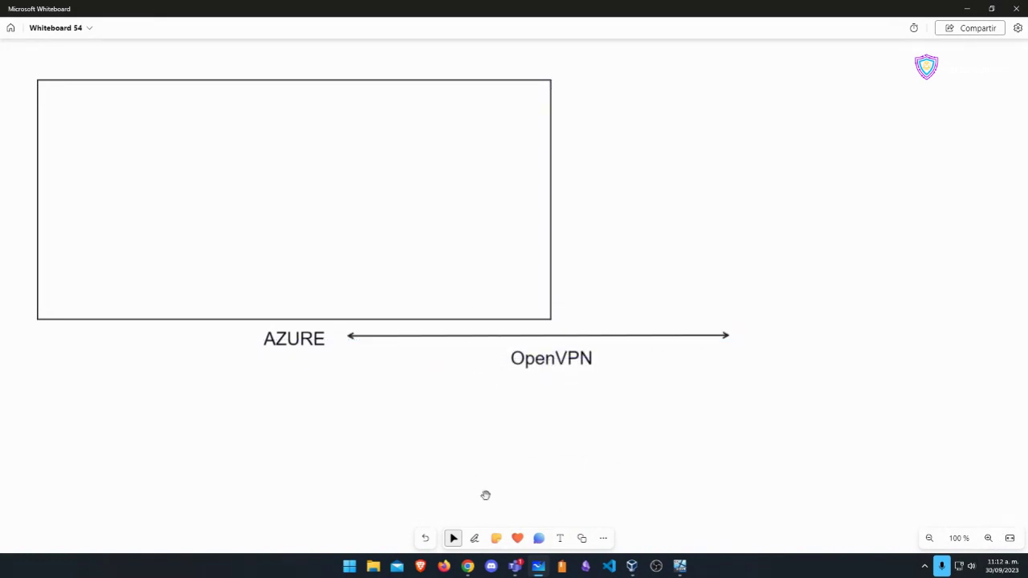
Step: Draw a small green-filled box in the AZURE rectangle's lower-right corner
click(581, 538)
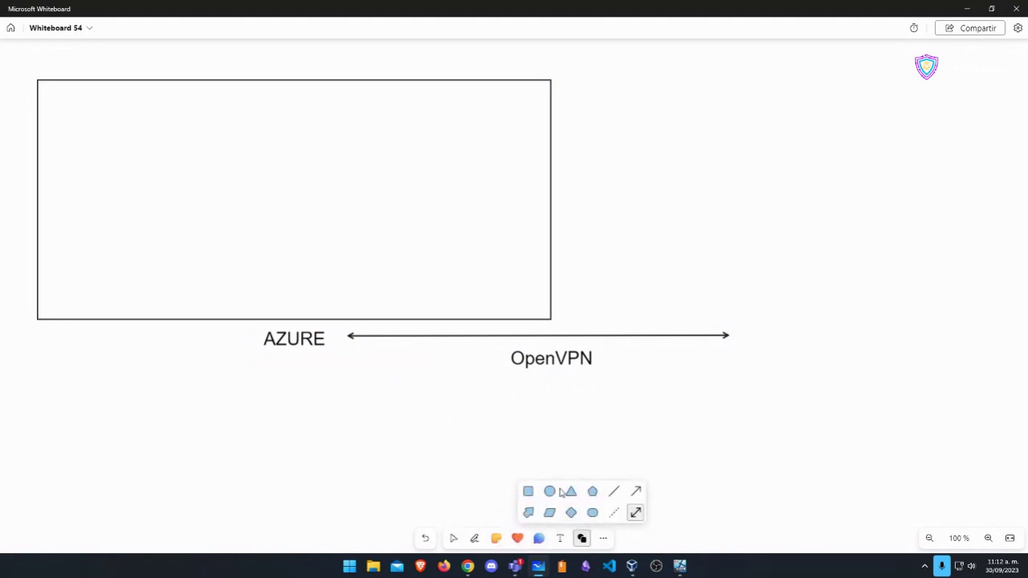
click(527, 491)
drag(389, 237, 539, 315)
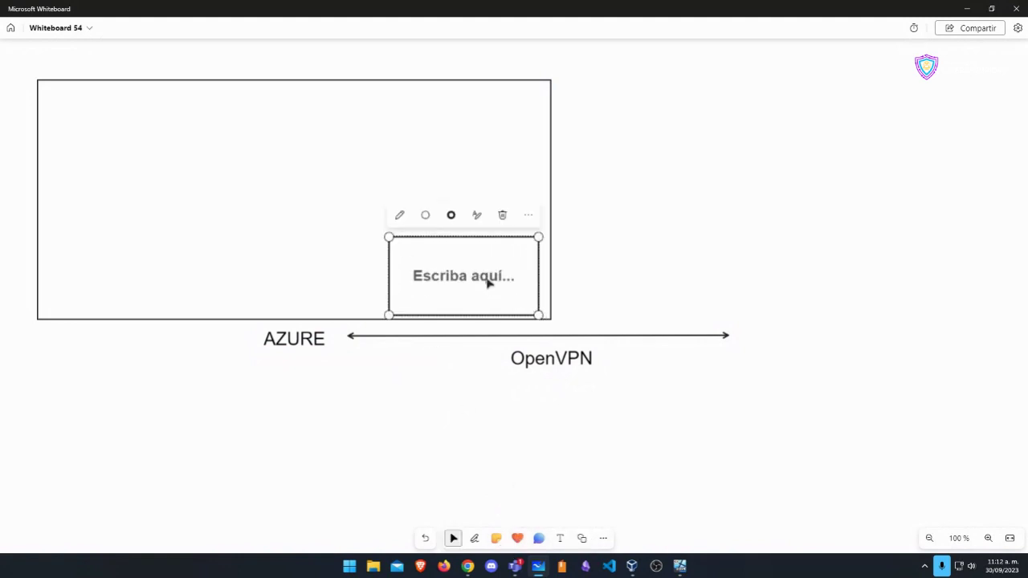
click(451, 214)
click(426, 214)
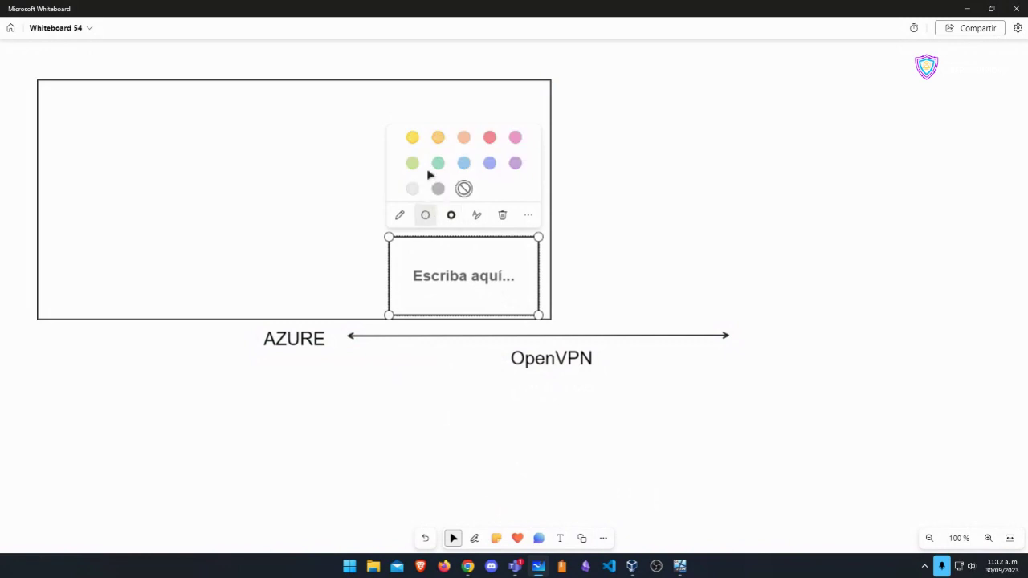
click(437, 163)
Step: Write 'Ubuntu Server' and '(OpenVPN)' on two lines inside the green box
click(470, 275)
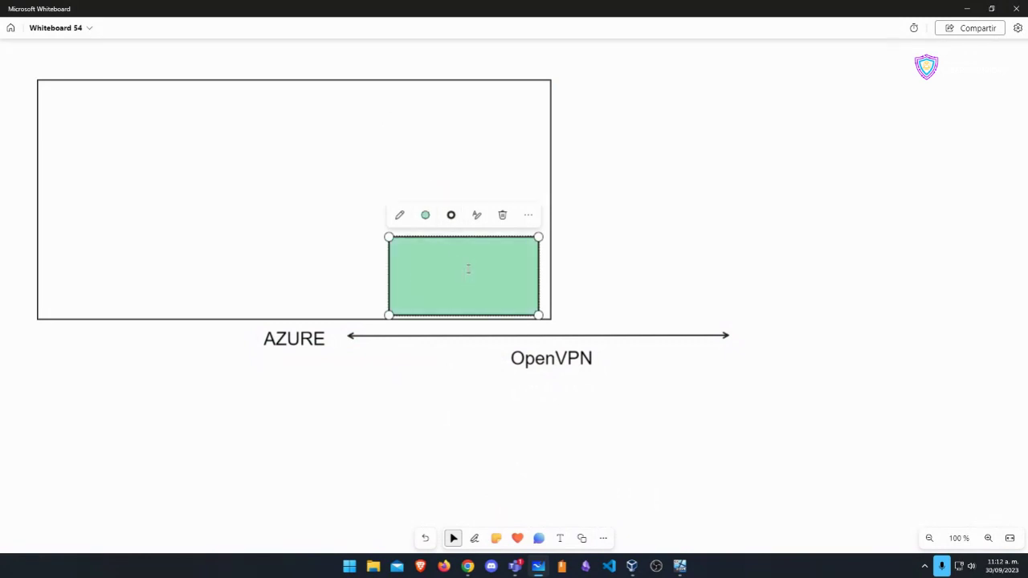
text(Ubuntu Server)
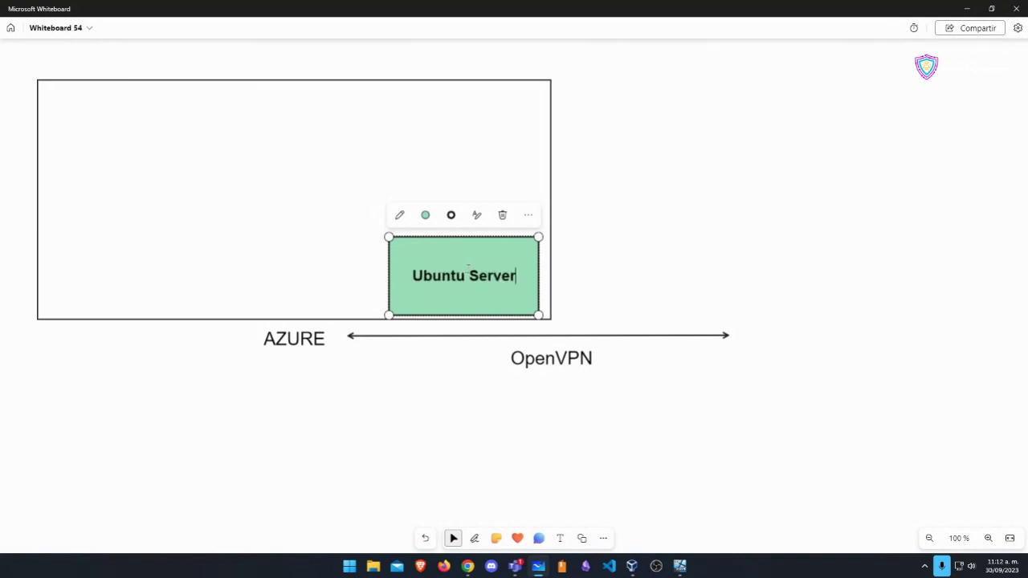
key(Return)
text(()
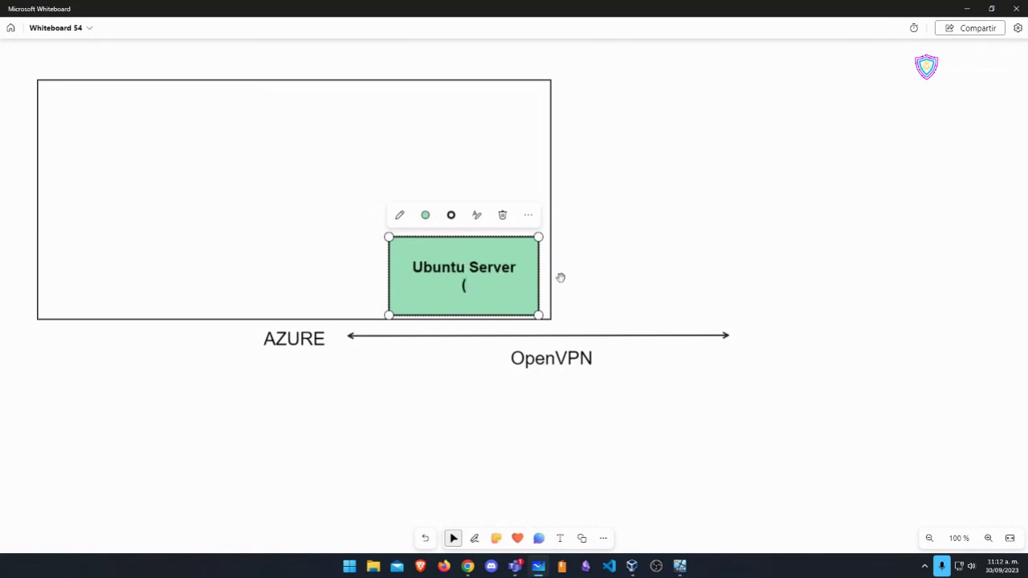
text(OpenVPN))
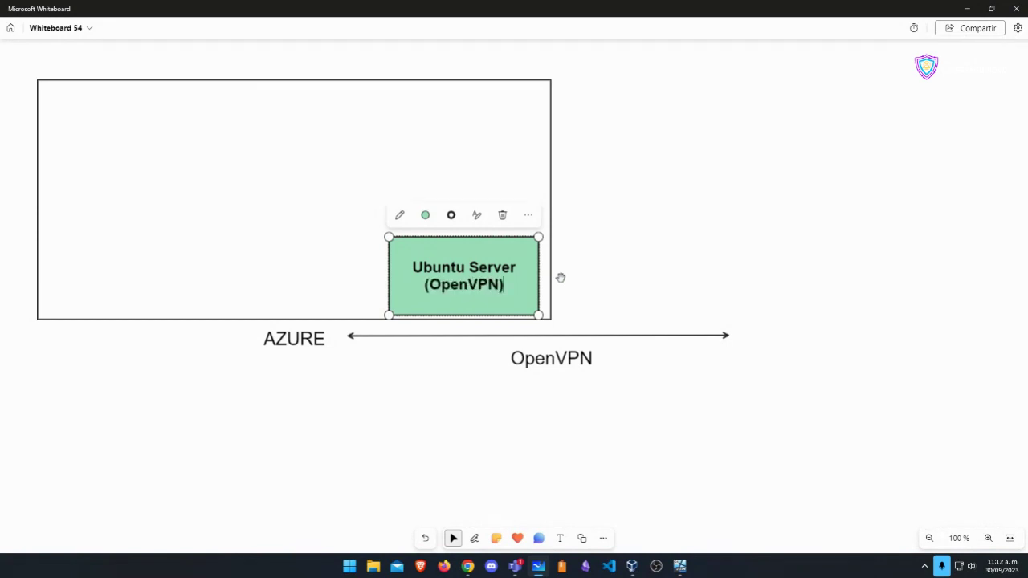
click(585, 260)
Step: Attach the arrow's left end to the green box and tilt the OpenVPN label along it
click(443, 335)
drag(348, 335, 538, 317)
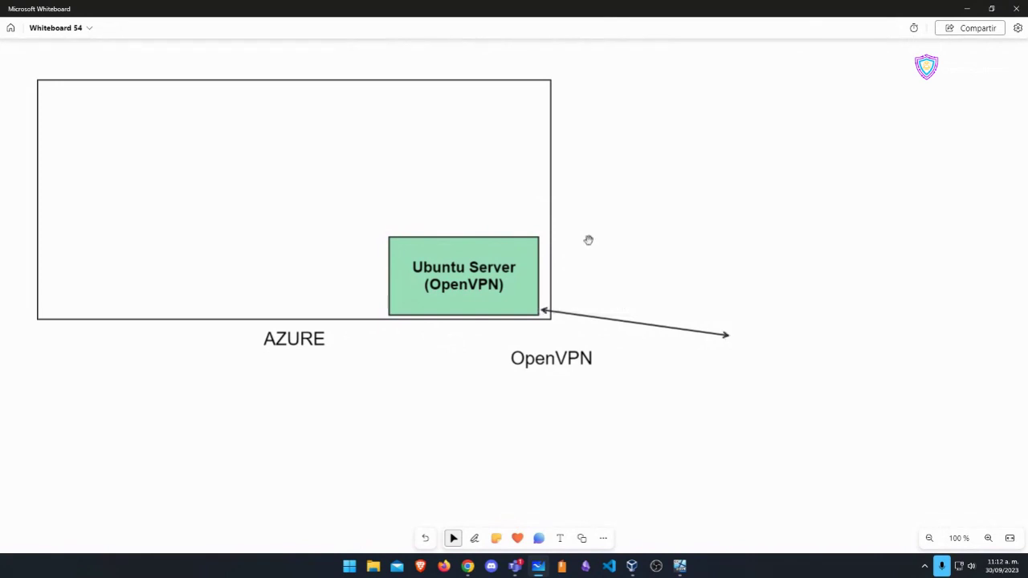
scroll(587, 241, down, 2)
scroll(587, 241, right, 2)
drag(535, 348, 607, 323)
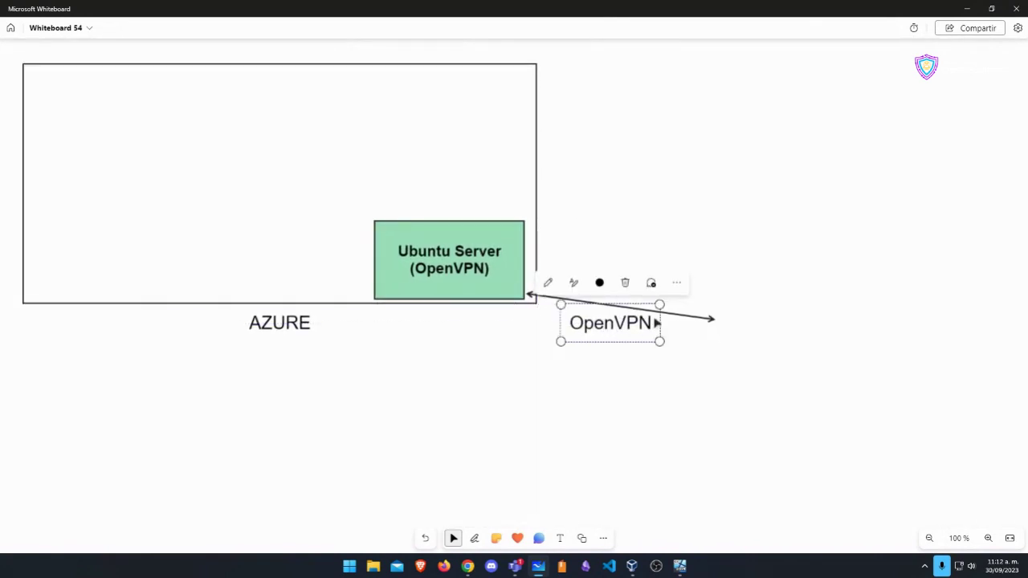
drag(661, 348, 651, 351)
click(636, 245)
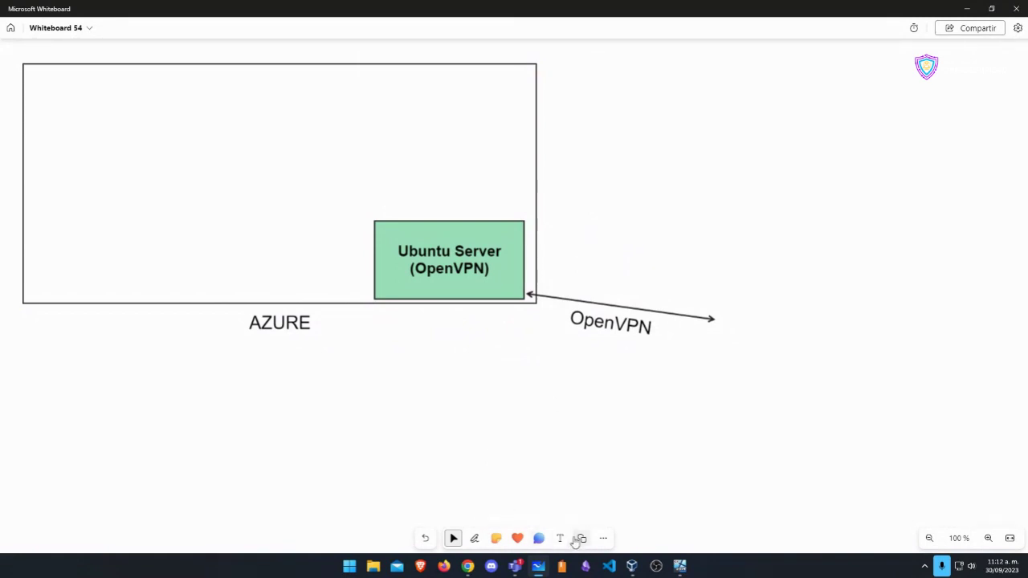
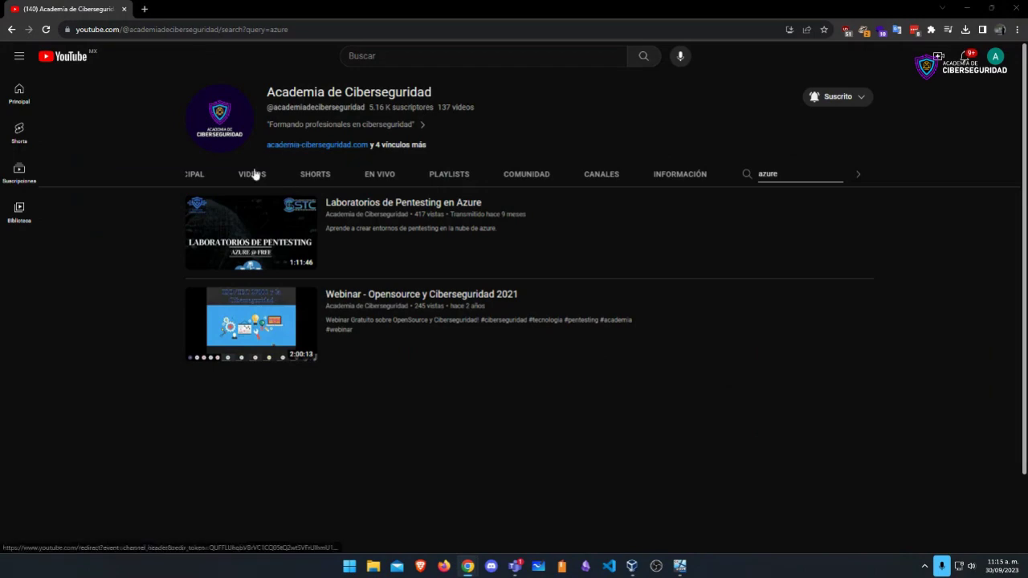
Step: Start the 'Laboratorios de Pentesting en Azure' YouTube video, then switch back to the VirtualBox window
click(307, 206)
click(201, 30)
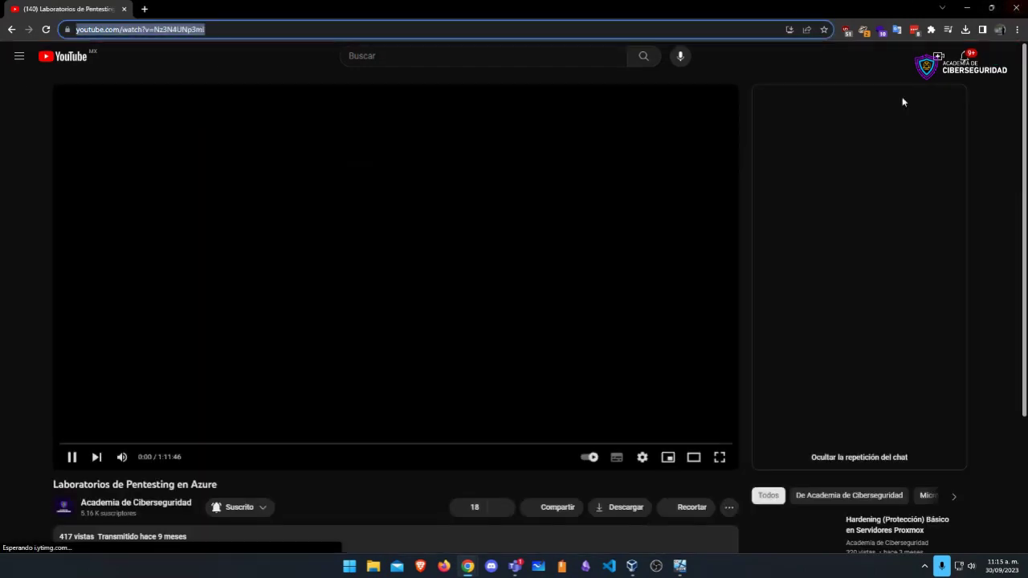
click(1009, 6)
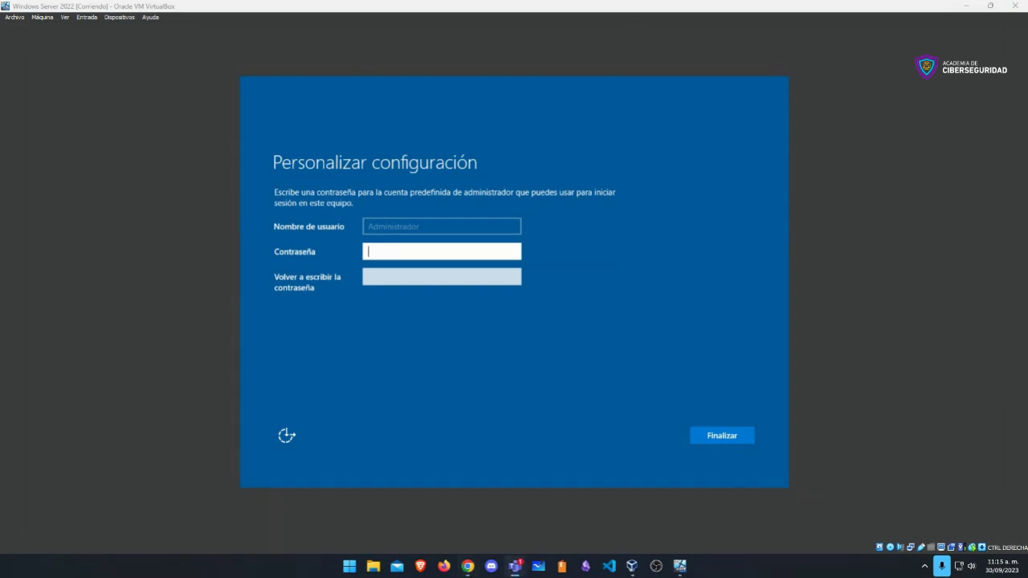
Step: Enter and confirm the Administrator password, then finish the Windows Server 2022 setup
click(520, 257)
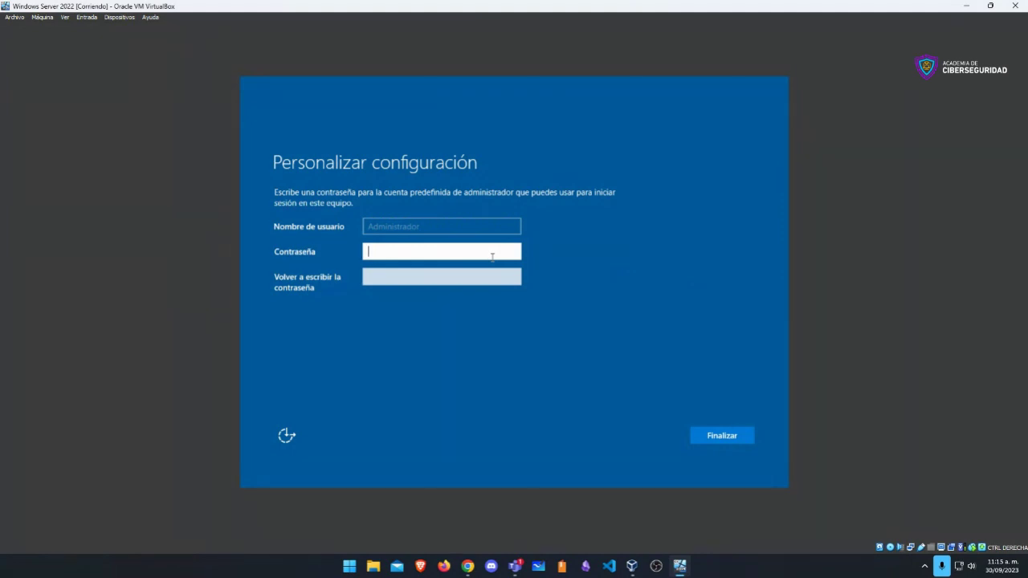
text(********)
key(Tab)
text(********)
key(Return)
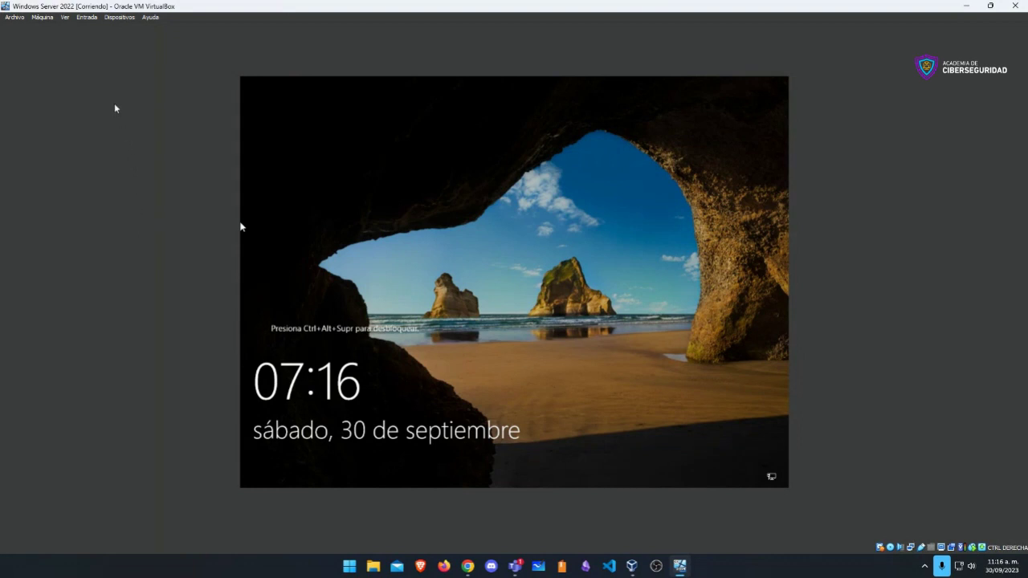
Step: Send Ctrl-Alt-Del through Entrada > Teclado and sign in with the Administrator password
click(113, 17)
mouse_move(87, 18)
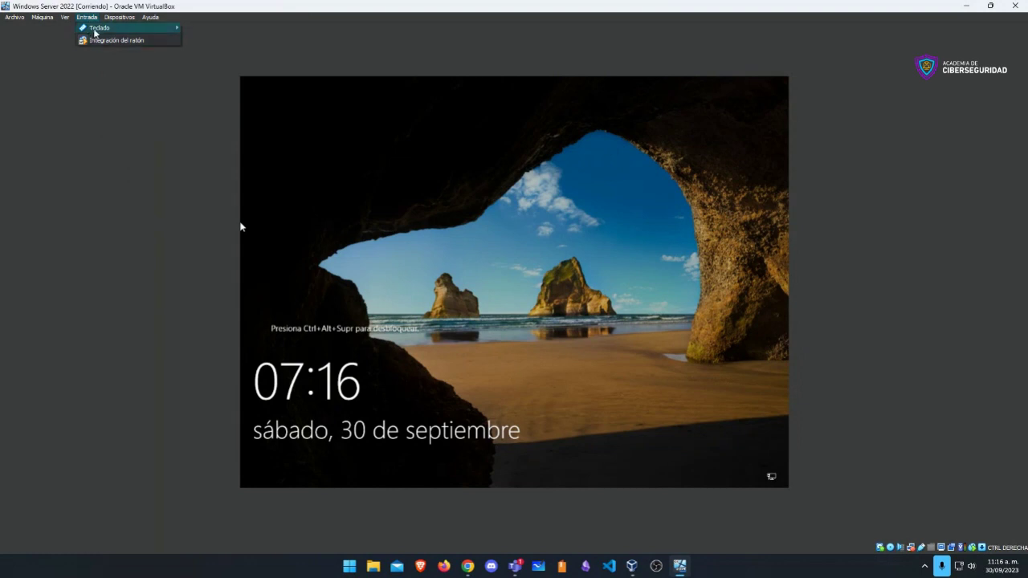
click(221, 51)
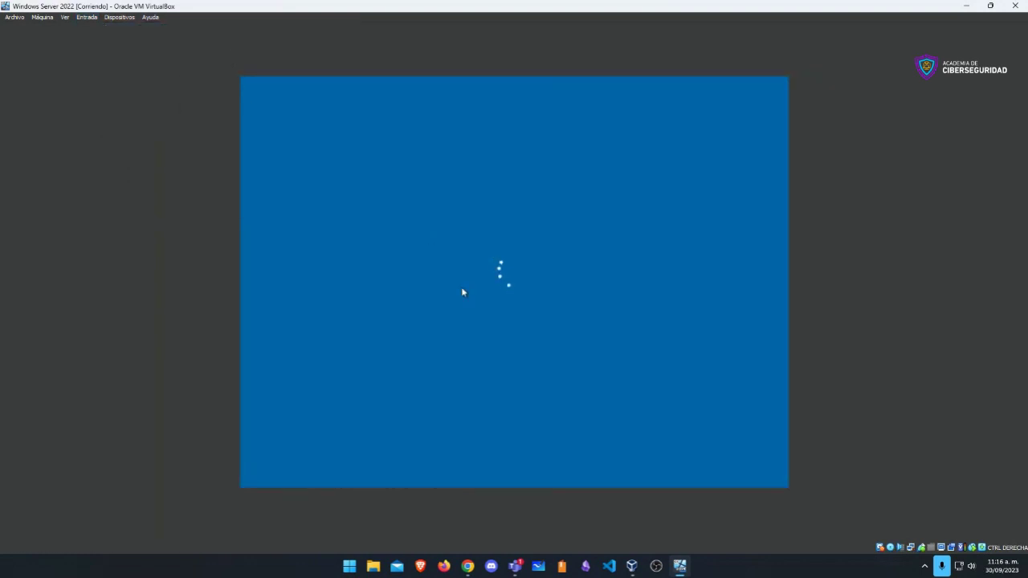
text(********)
key(Return)
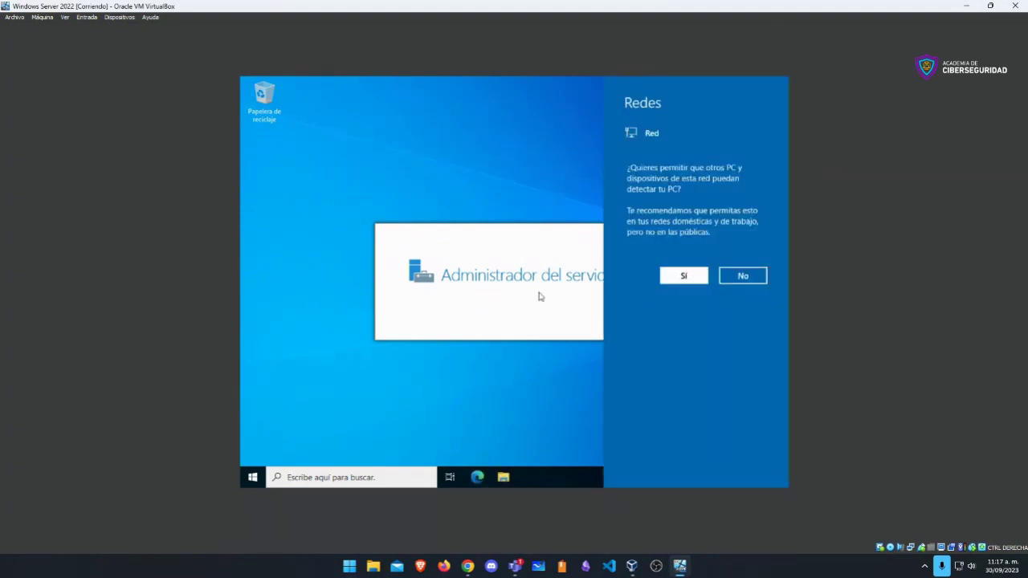
Step: Decline network discovery, close the Windows Admin Center notice, and open the Dispositivos menu
click(492, 275)
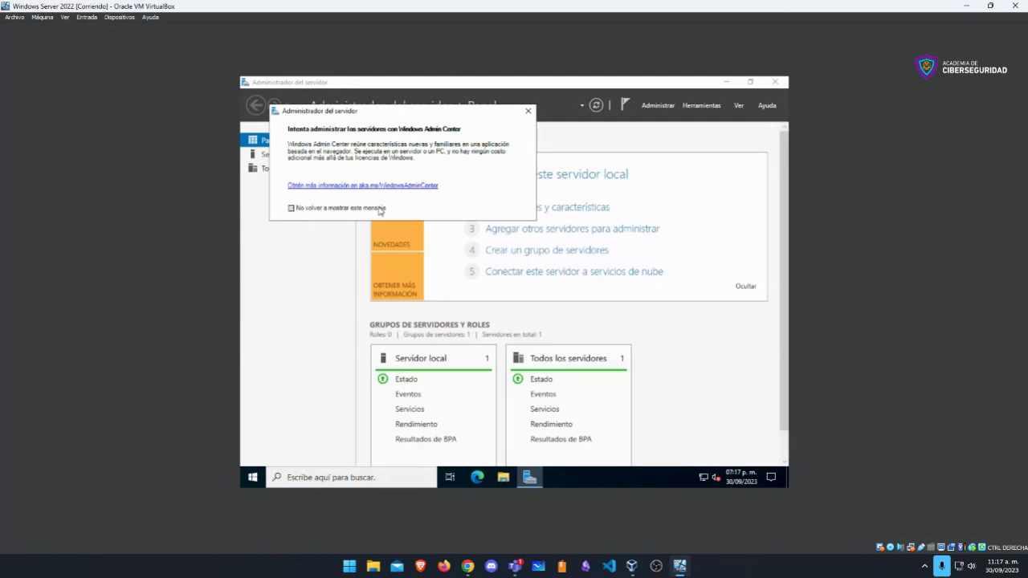
click(528, 111)
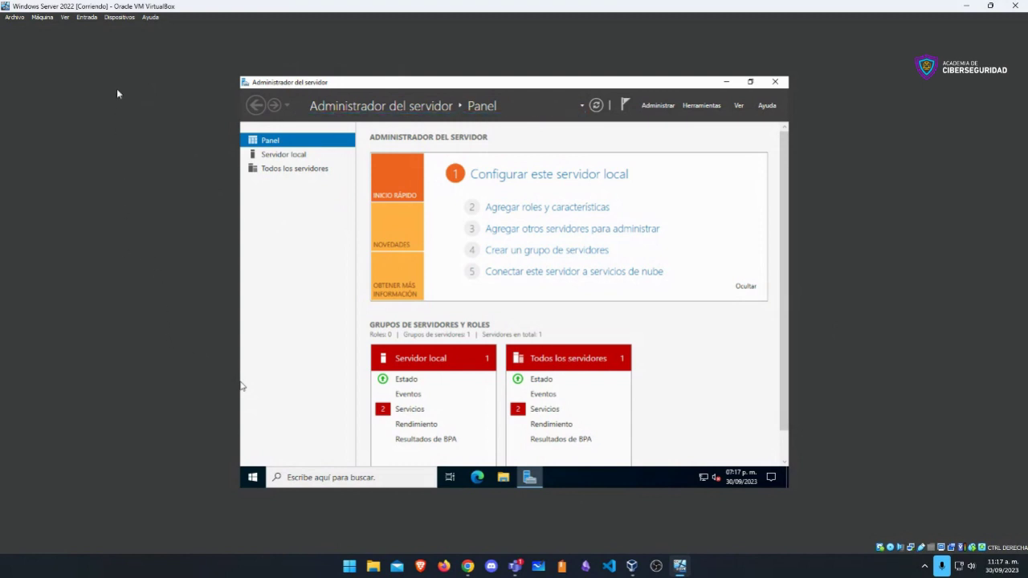
click(112, 17)
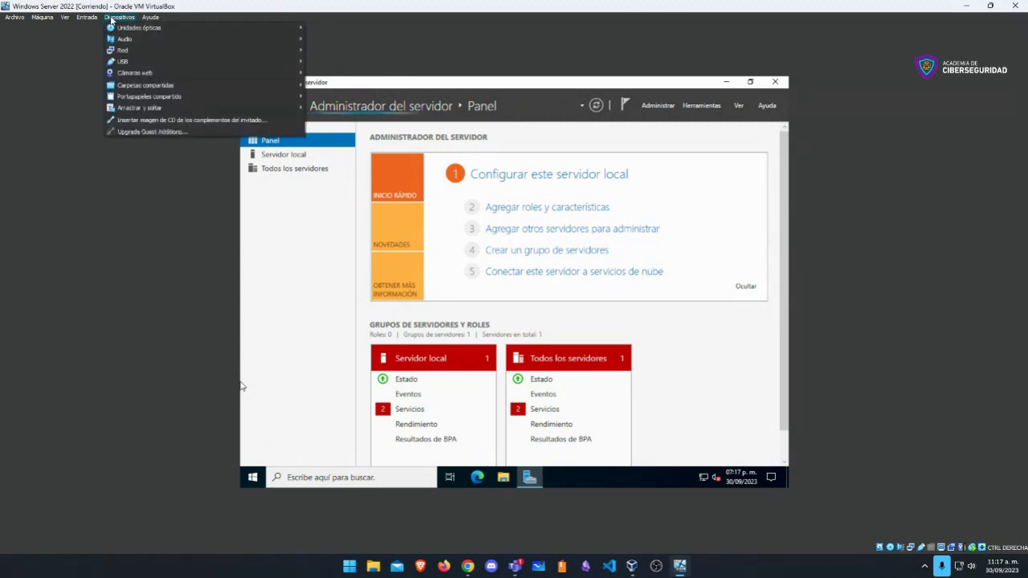
Step: Insert the Guest Additions CD image and launch VBoxWindowsAdditions from drive D:
click(155, 122)
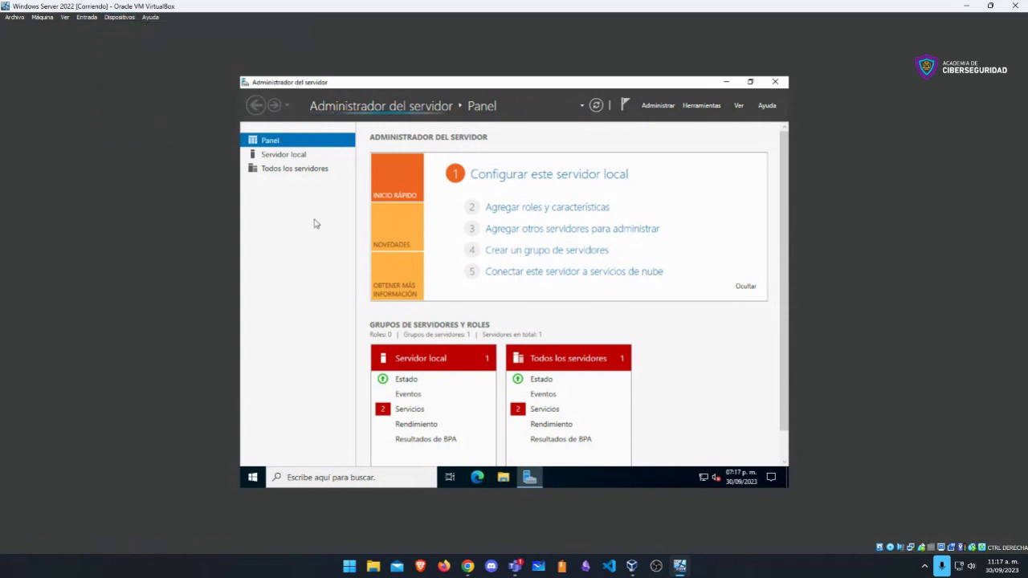
key(super+e)
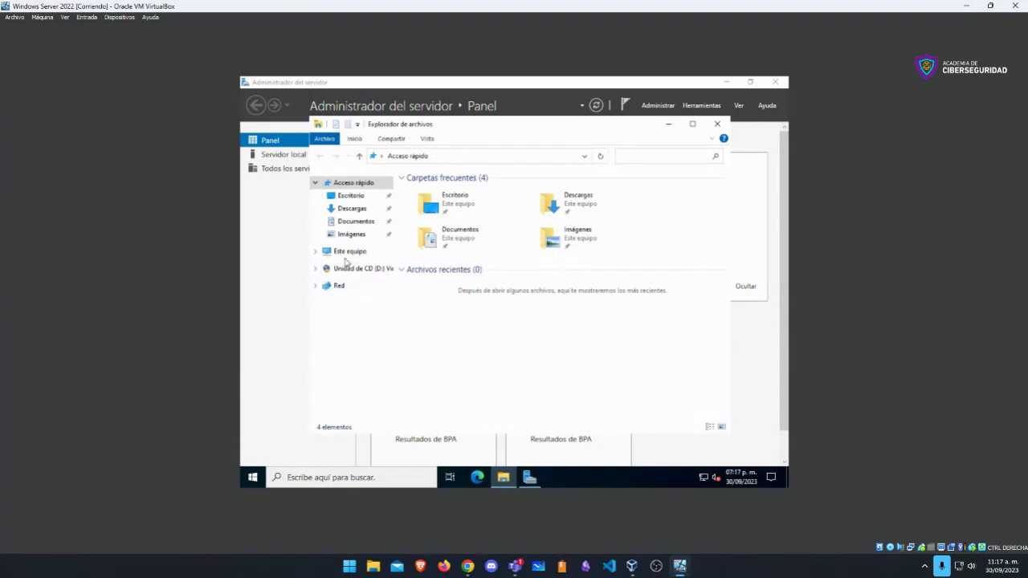
click(349, 252)
double_click(599, 335)
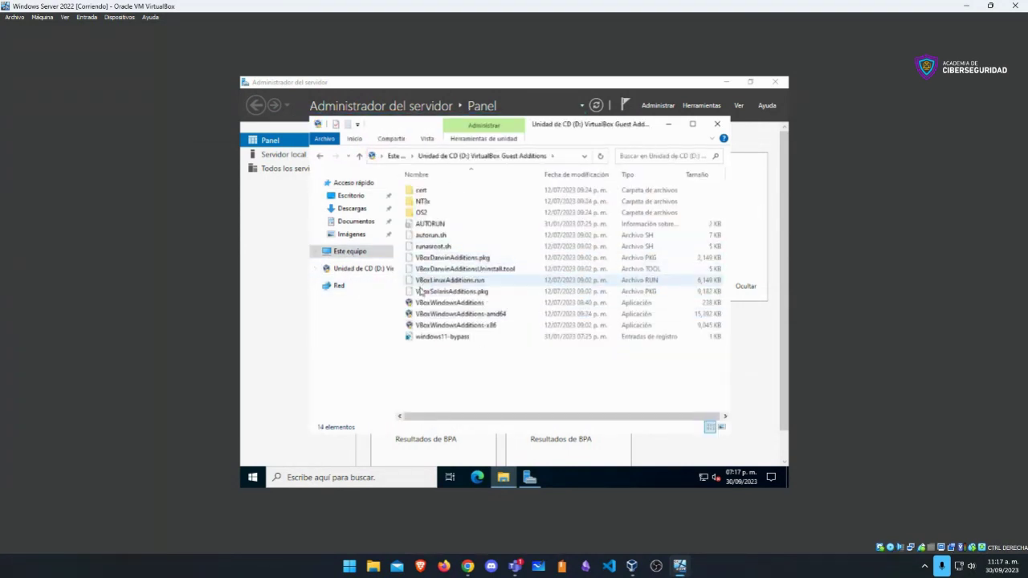
double_click(450, 308)
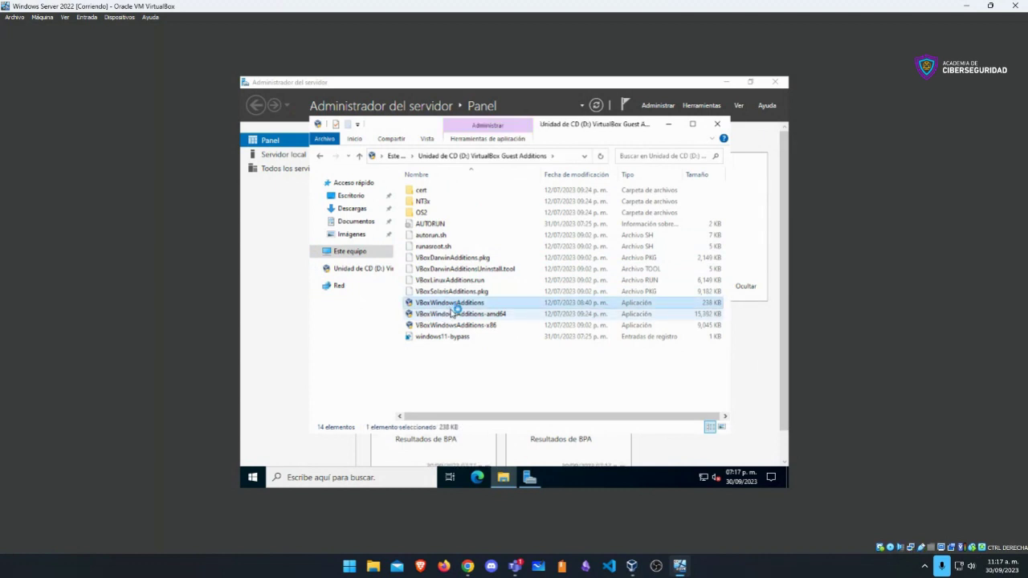
Step: Install Guest Additions 7.0.10 with default settings and reboot the VM
click(575, 361)
click(578, 362)
click(578, 362)
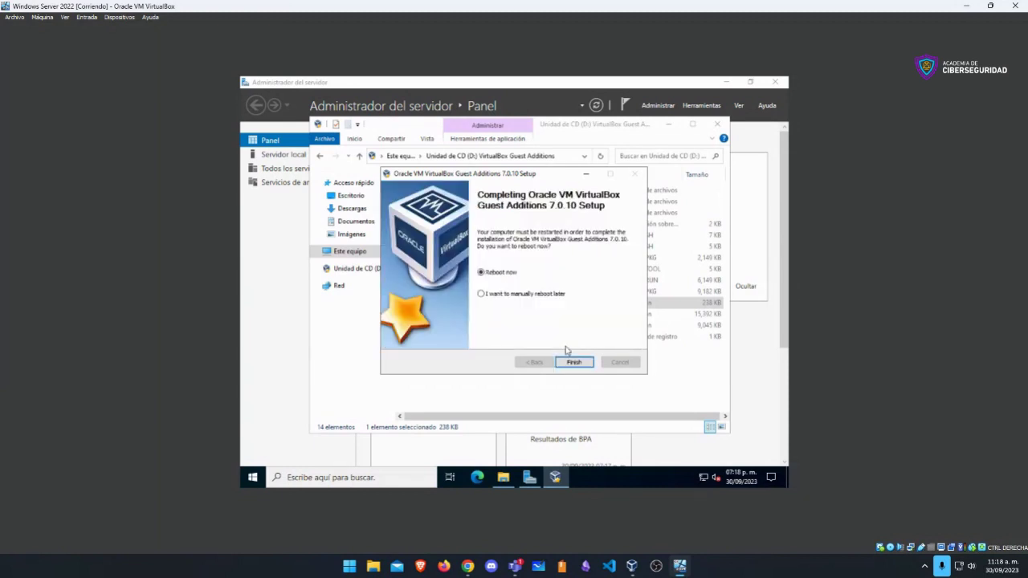
click(574, 363)
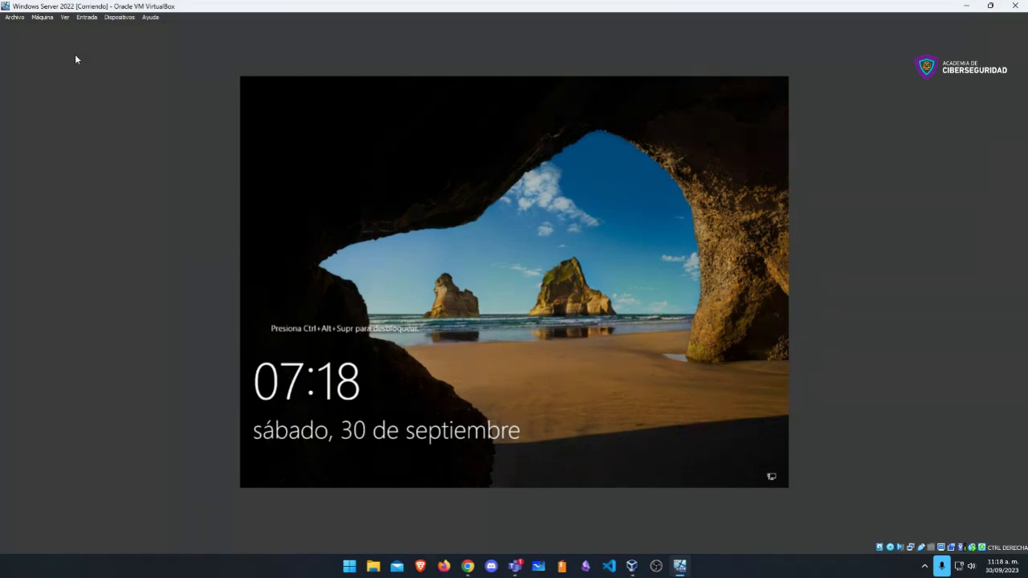
Step: Send Ctrl-Alt-Del, sign in as Administrator, then restore and re-maximize the VirtualBox window
click(49, 17)
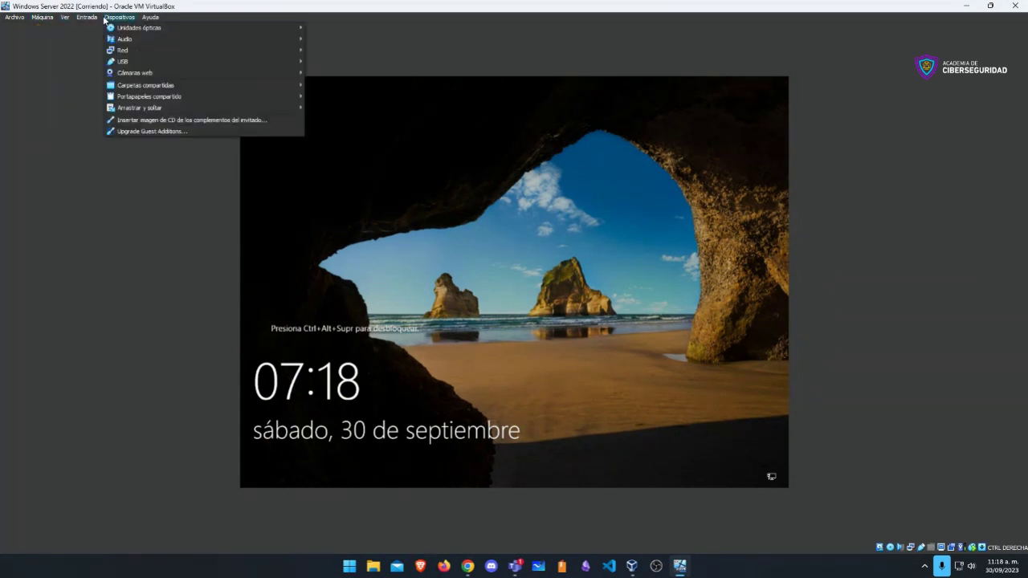
mouse_move(97, 27)
click(205, 41)
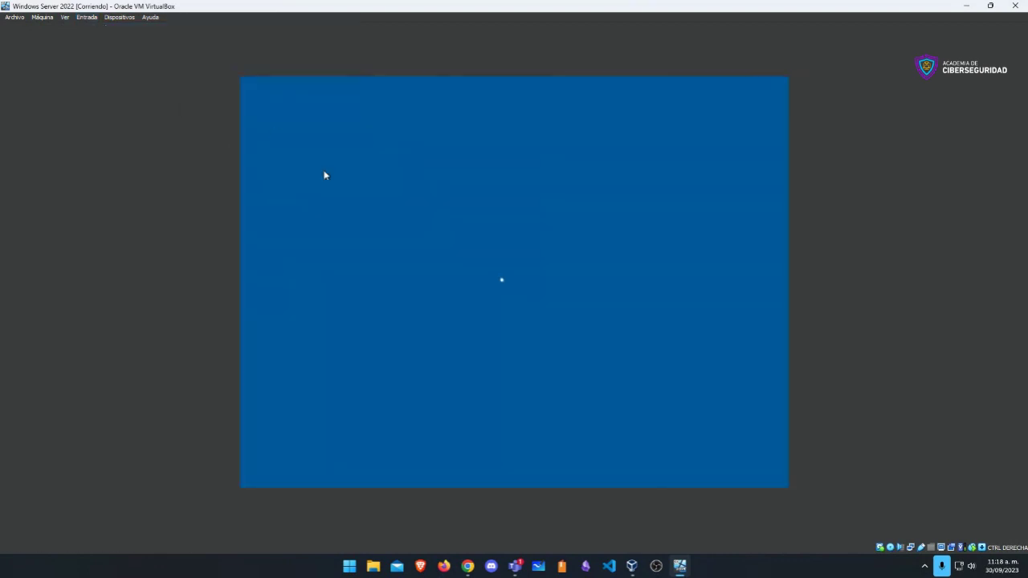
text(********)
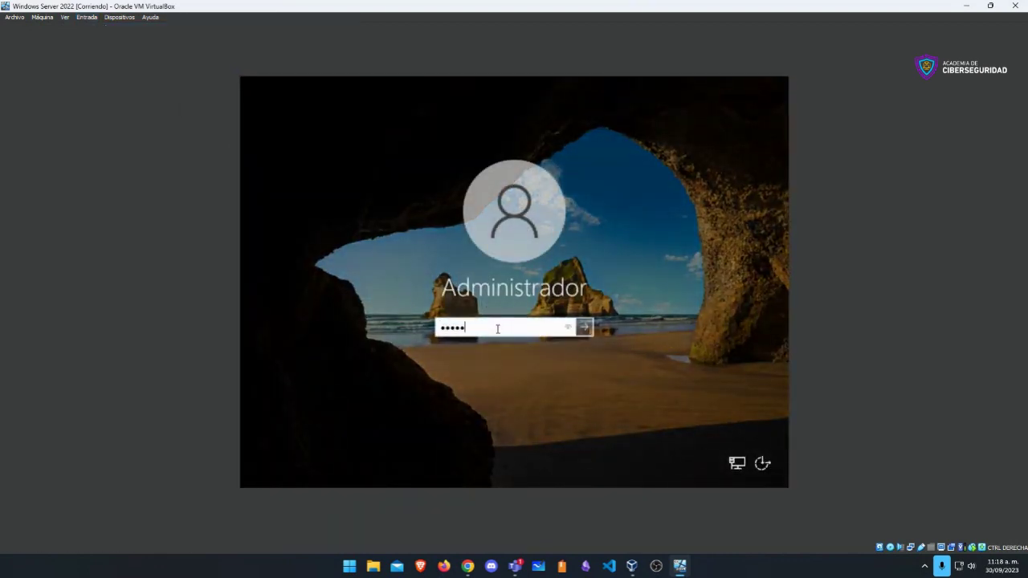
key(Return)
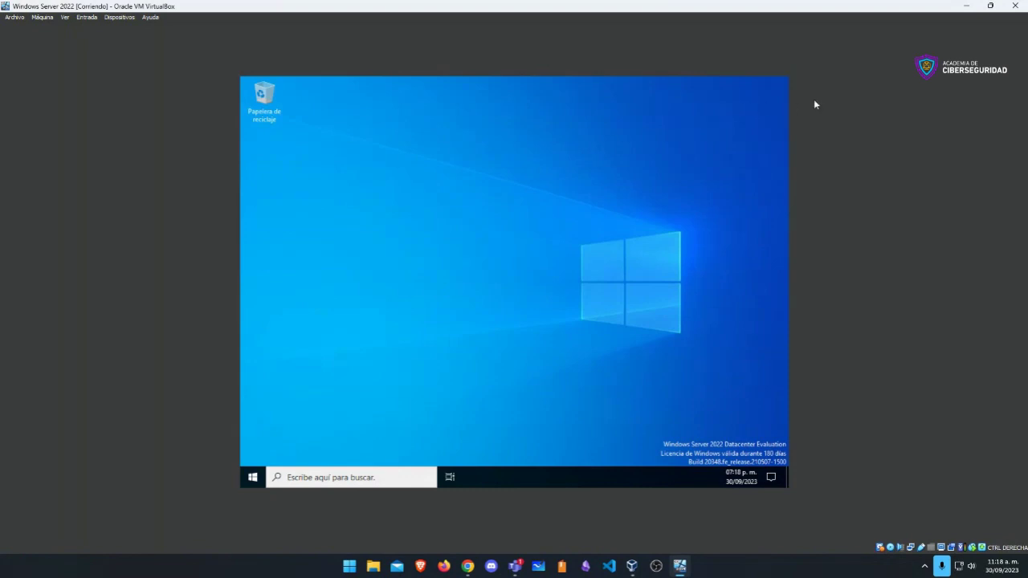
click(990, 6)
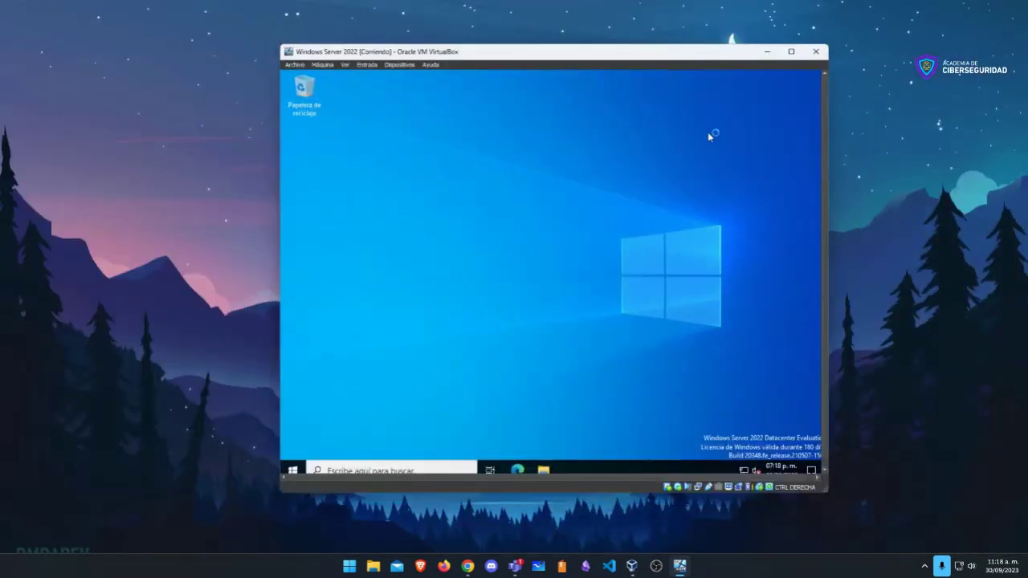
click(791, 51)
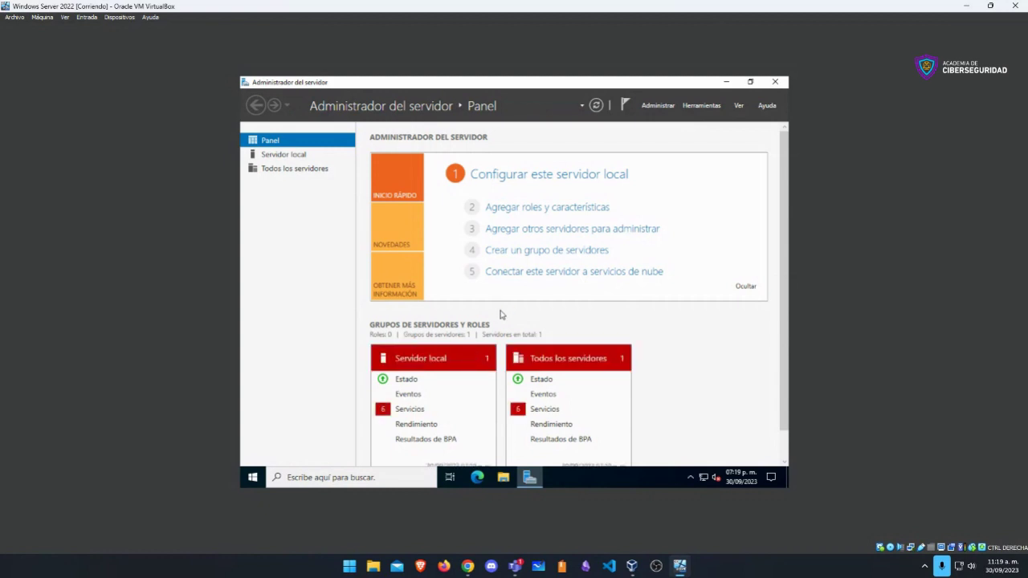
Step: Check the Guest Additions tray icon, resize the VirtualBox window so the display fits, then minimize Server Manager
click(690, 472)
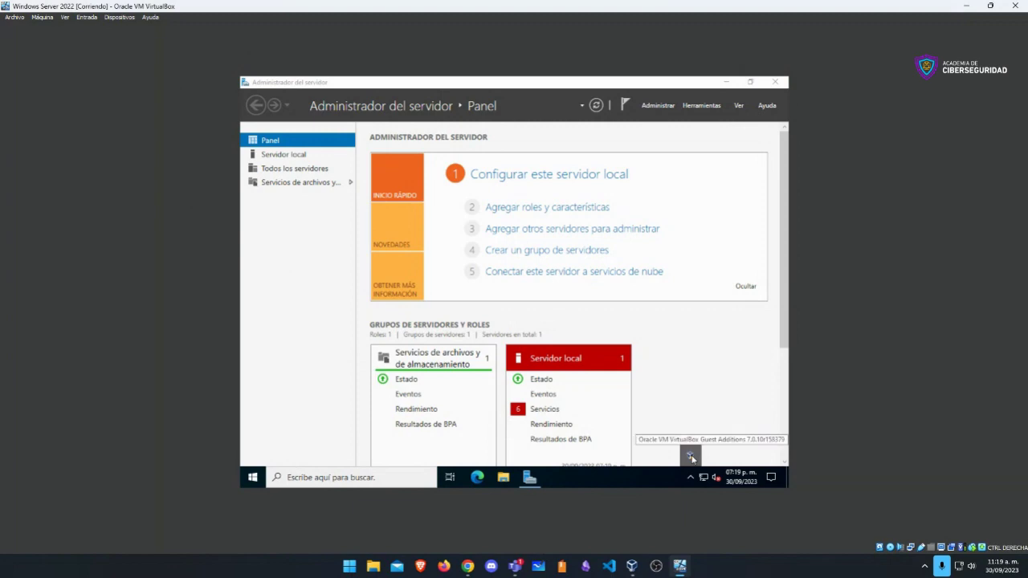
click(687, 407)
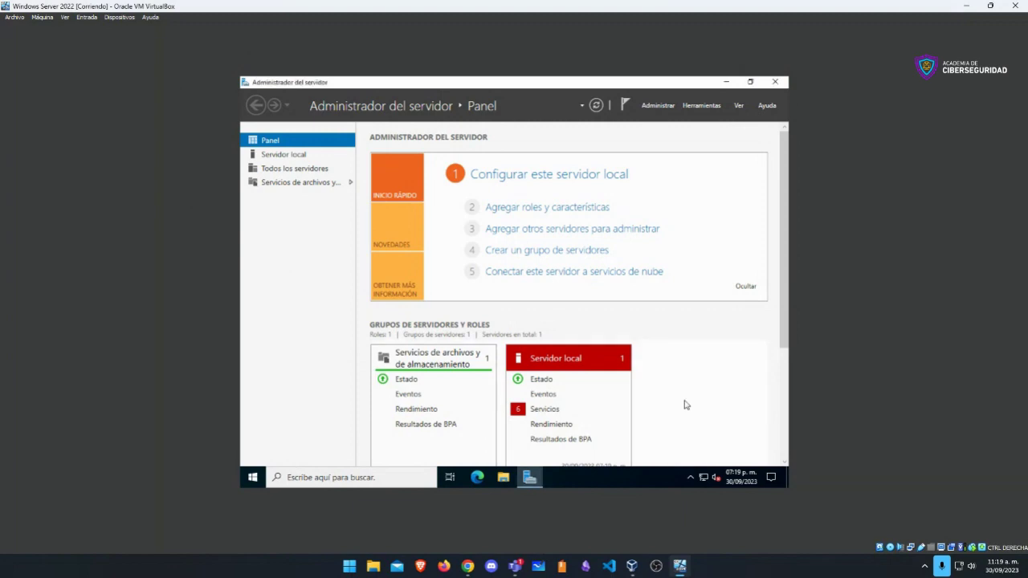
click(990, 5)
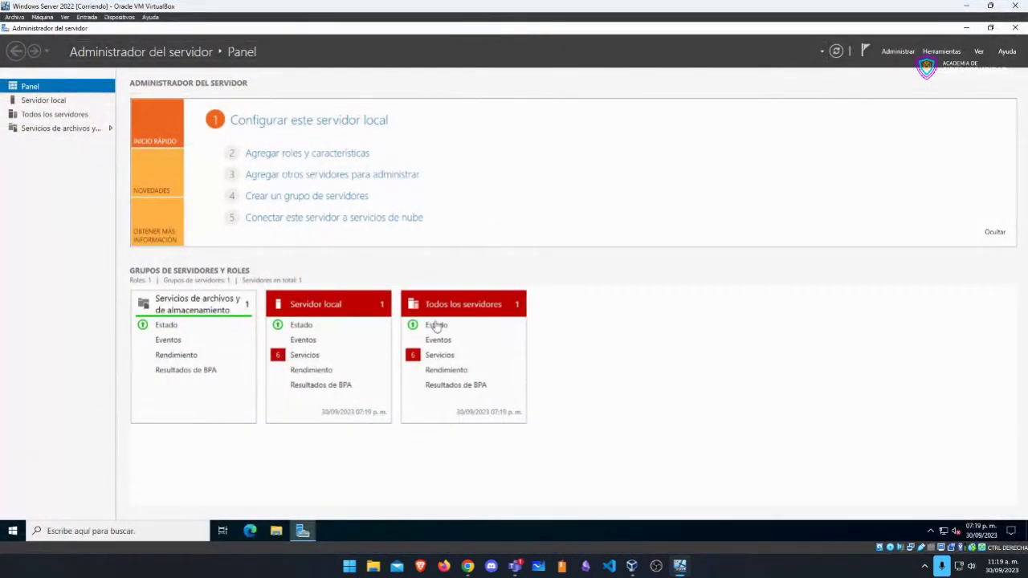
click(929, 531)
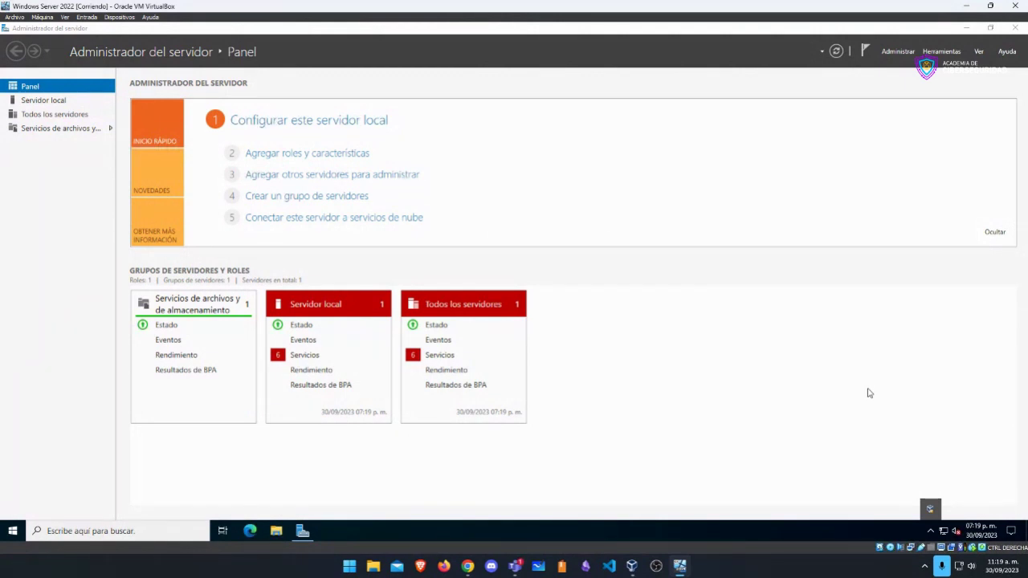
click(868, 392)
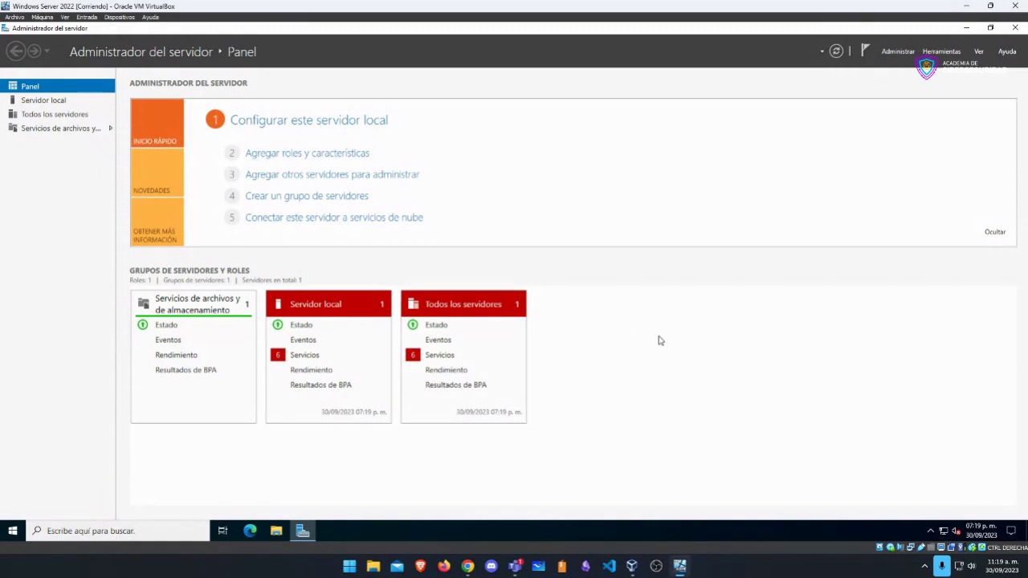
click(966, 28)
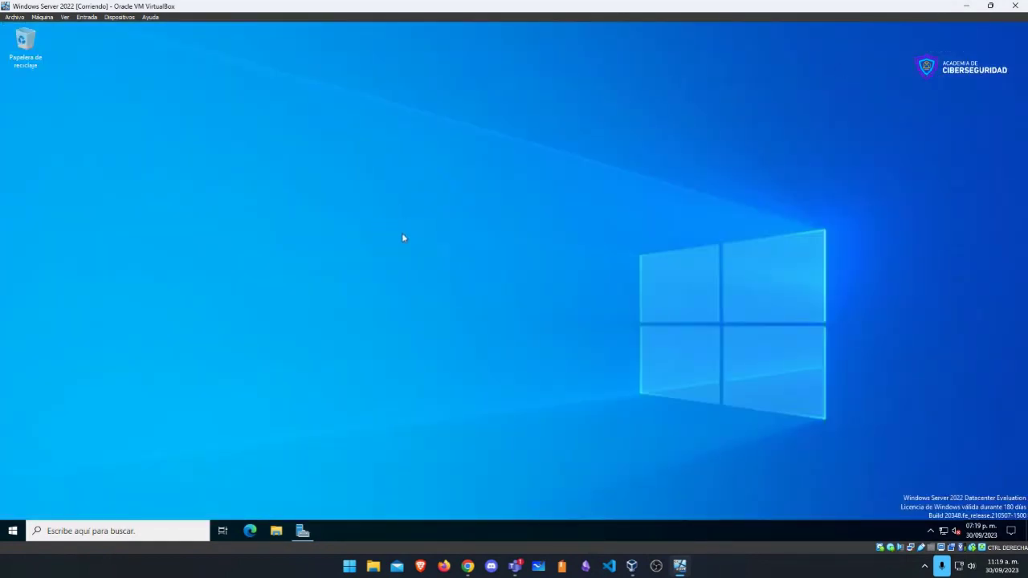
Step: Put the VM in full-screen mode from Ver and search the Start menu for 'cambiar'
click(13, 531)
click(415, 186)
click(65, 17)
click(104, 27)
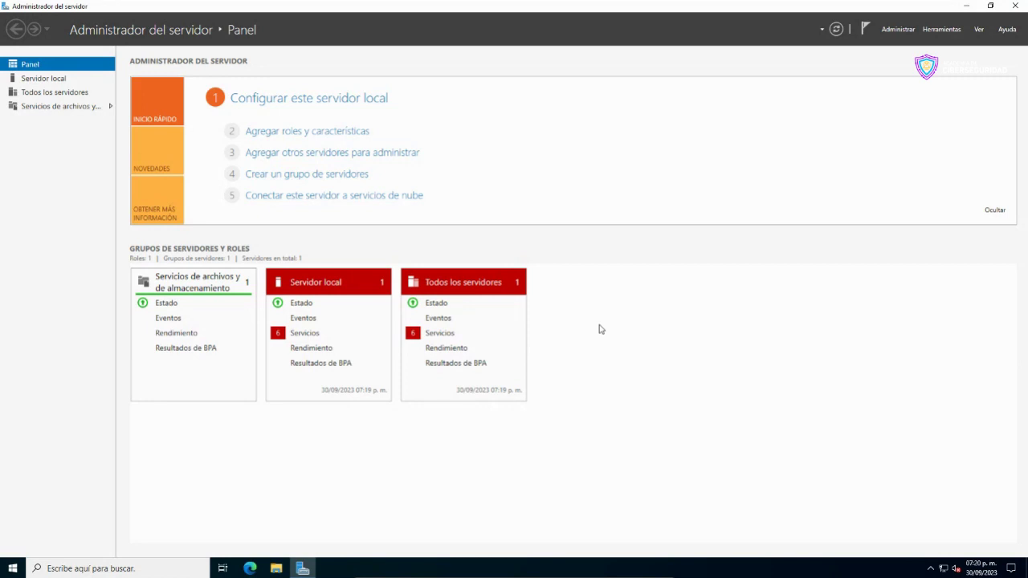
key(super)
text(cambiar)
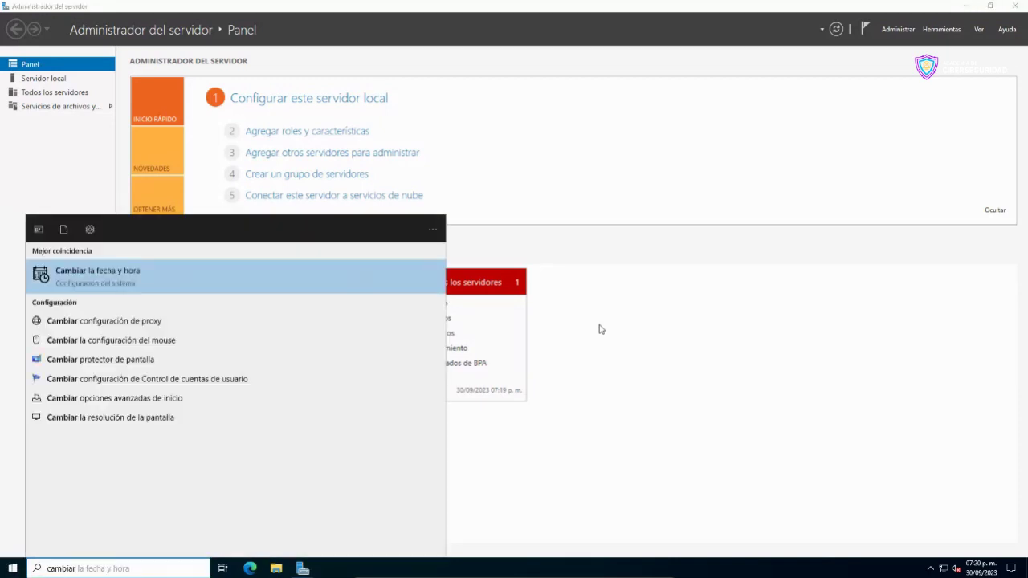
Step: Search 'nombre de' and open the 'Ver el nombre del equipo' settings page
key(ctrl+a)
text(nombre)
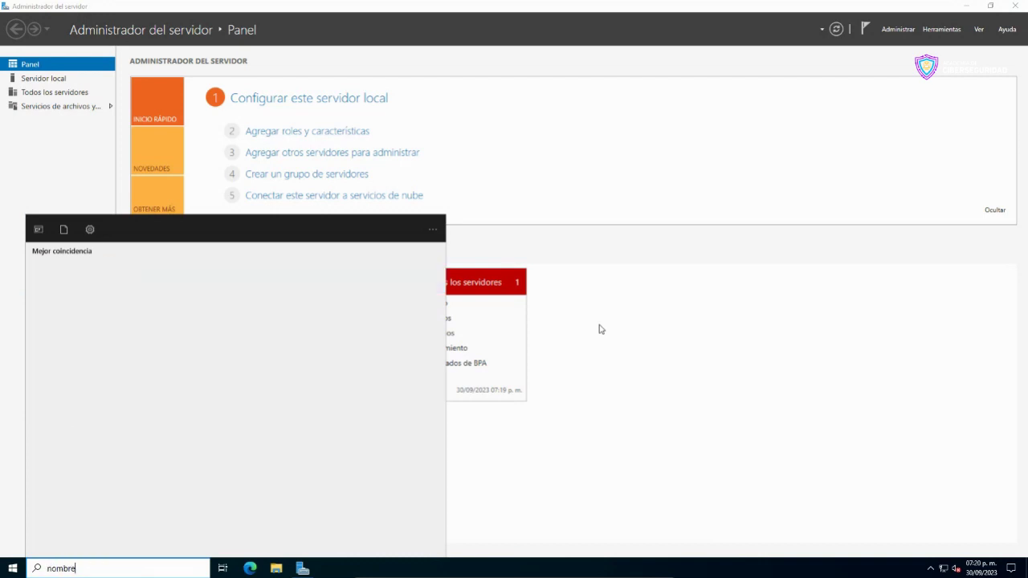
text( de)
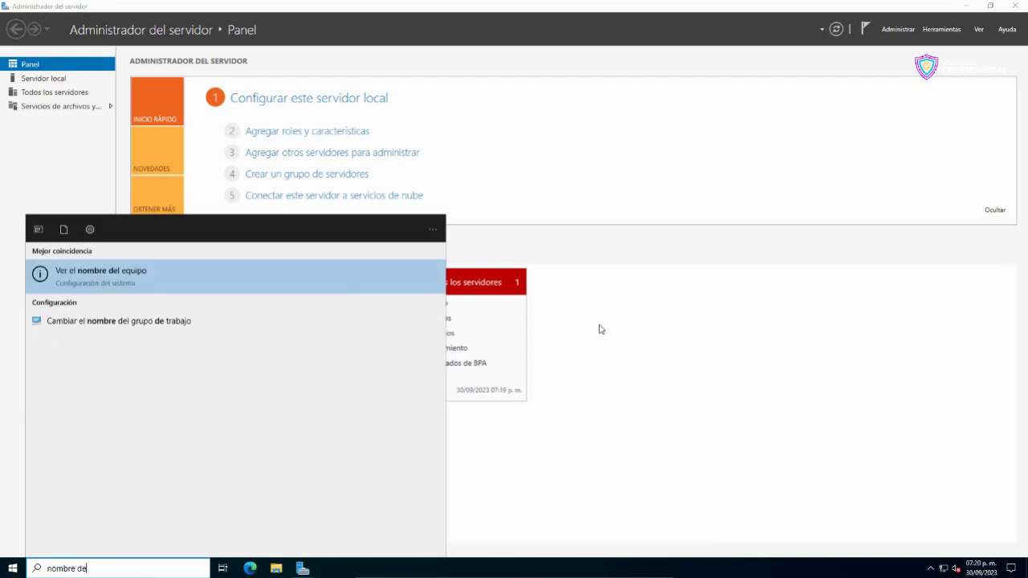
key(Return)
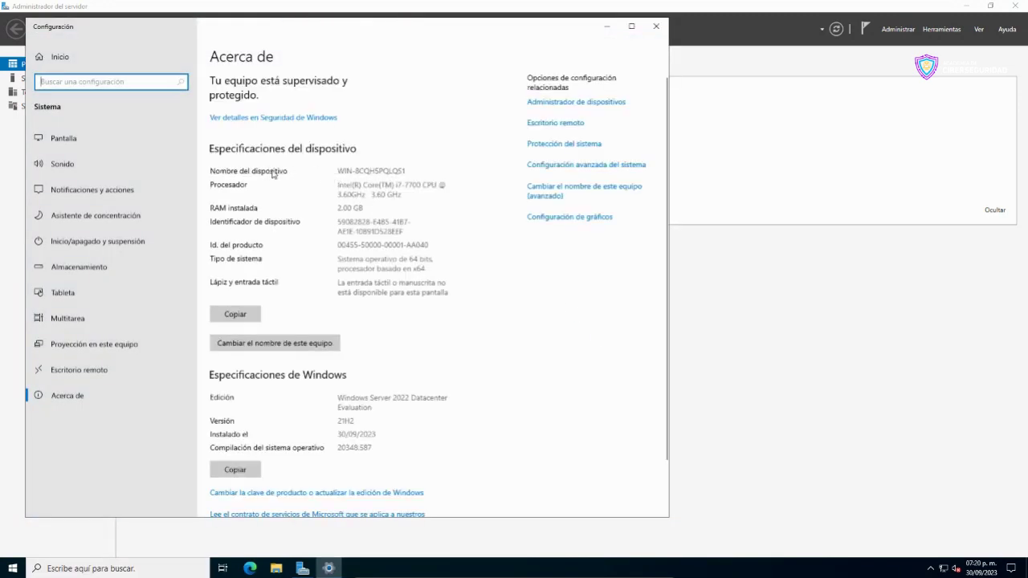
Step: Highlight the current device name and start 'Cambiar el nombre de este equipo'
drag(343, 174, 411, 181)
click(412, 181)
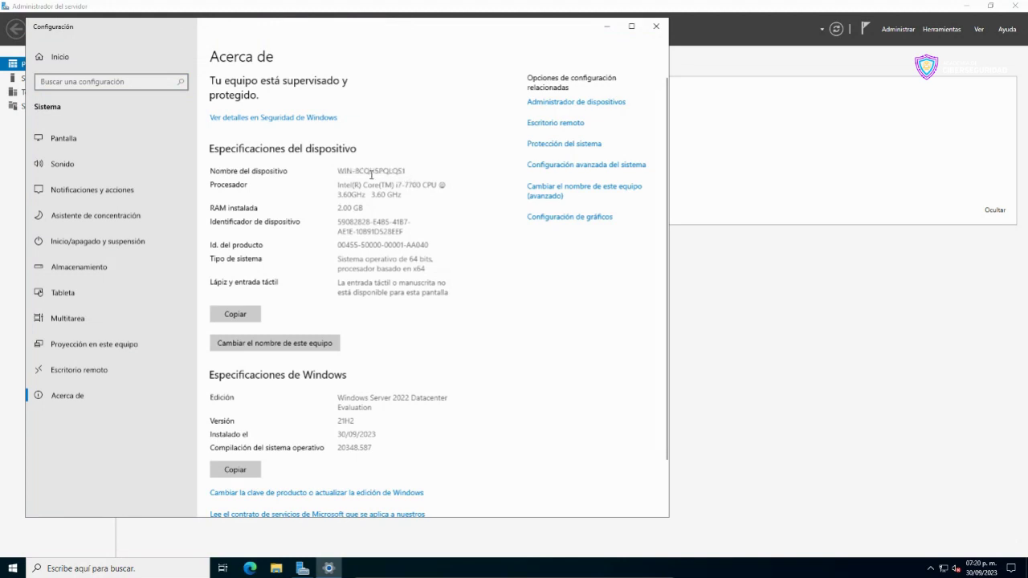
drag(345, 169, 399, 170)
click(399, 170)
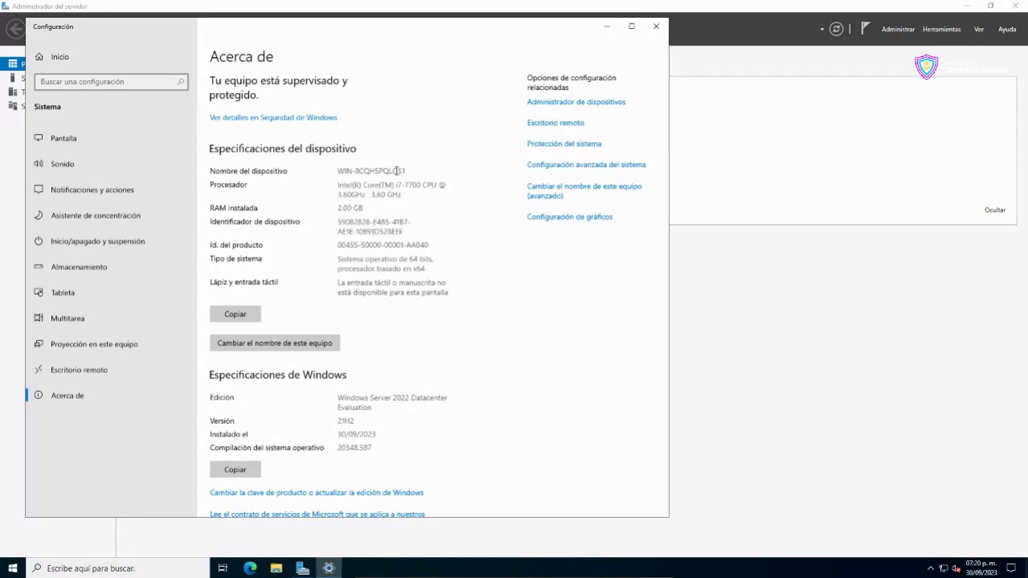
click(265, 343)
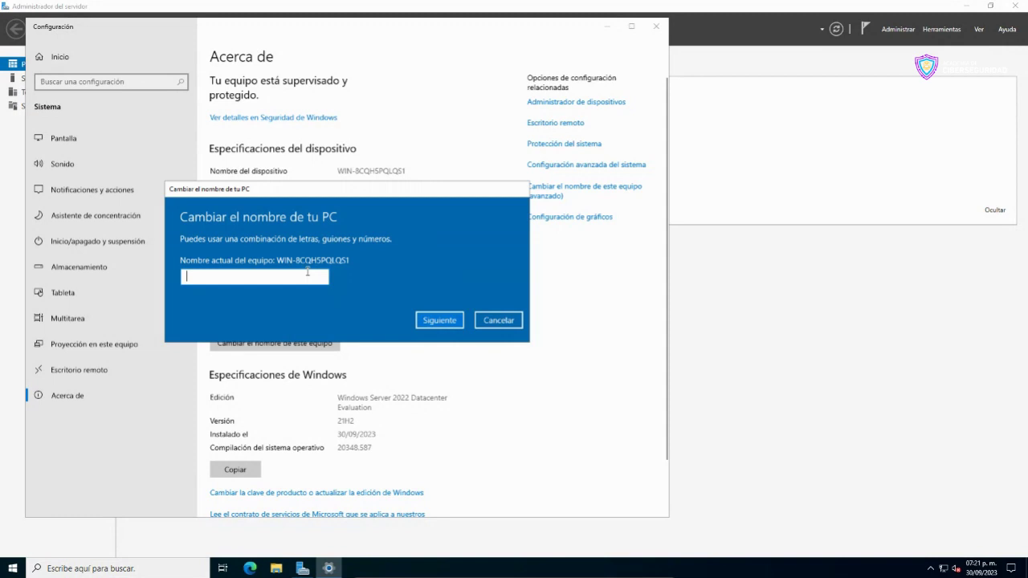
Step: Enter WIN-SERVER2022 as the new PC name and confirm with Siguiente
text(WIN-SERVER2022)
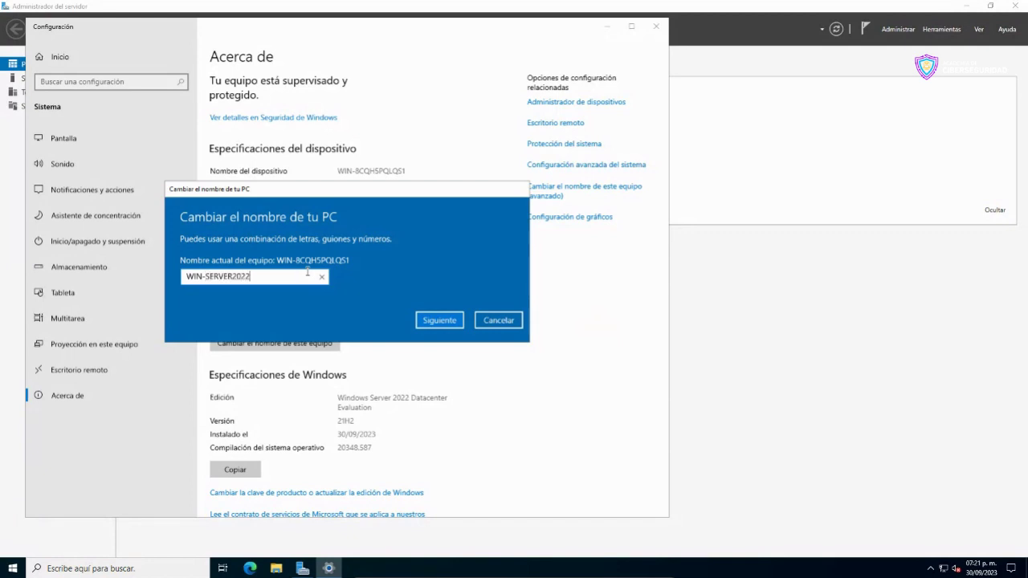
click(436, 319)
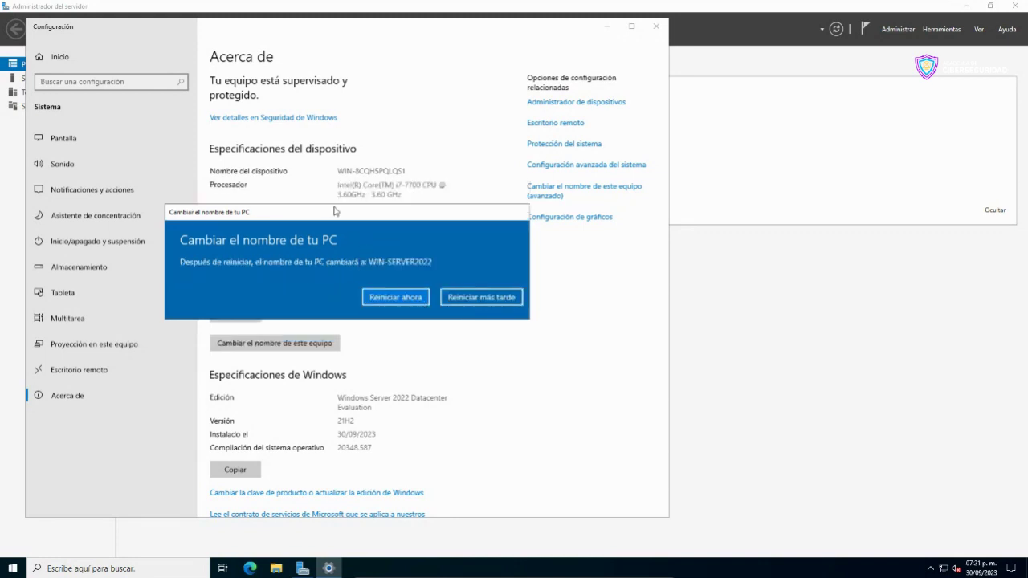
Step: Restart the server now, giving 'Otros (planeado)' as the shutdown reason
click(383, 298)
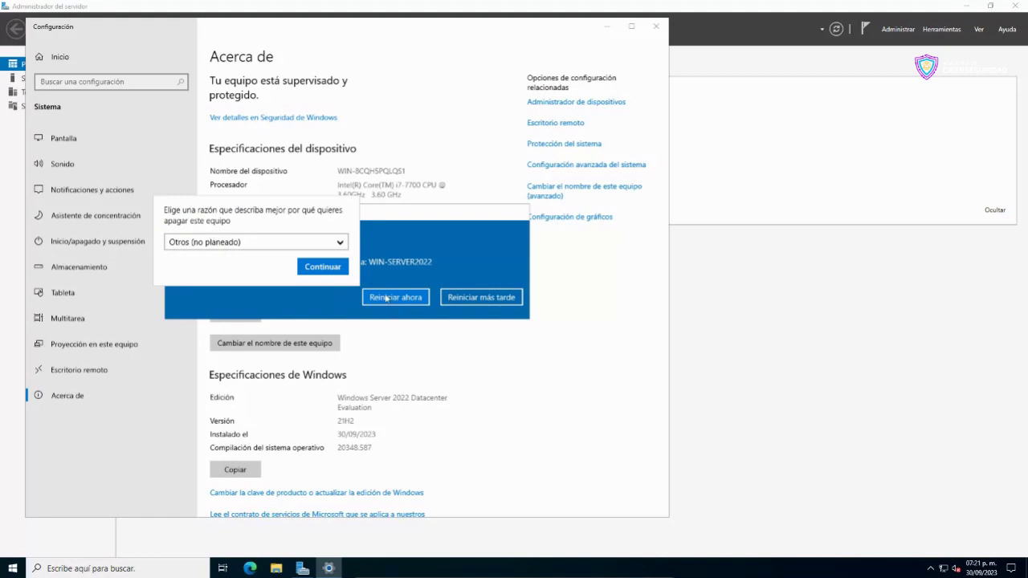
click(305, 244)
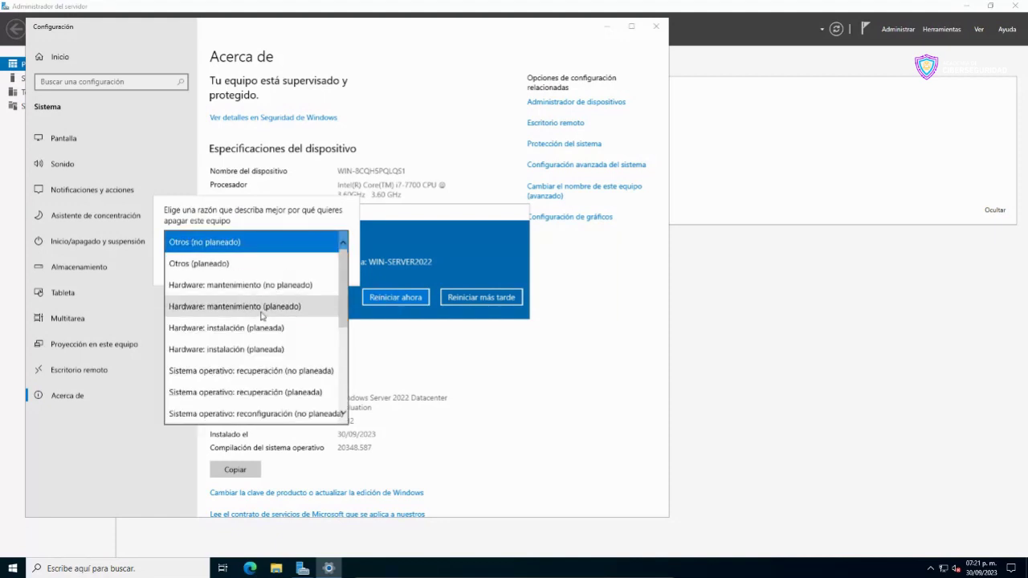
scroll(249, 345, down, 1)
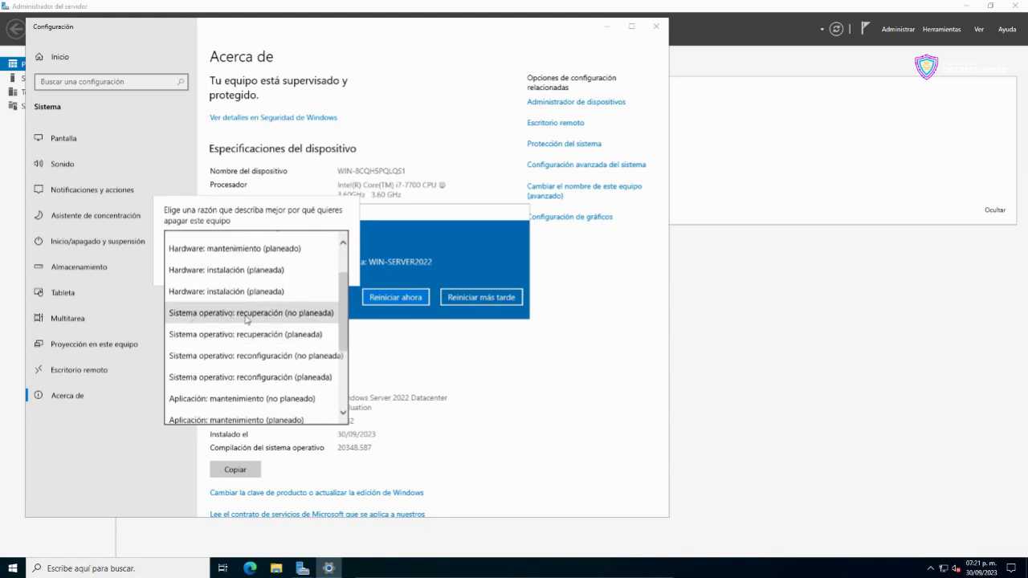
scroll(229, 321, down, 2)
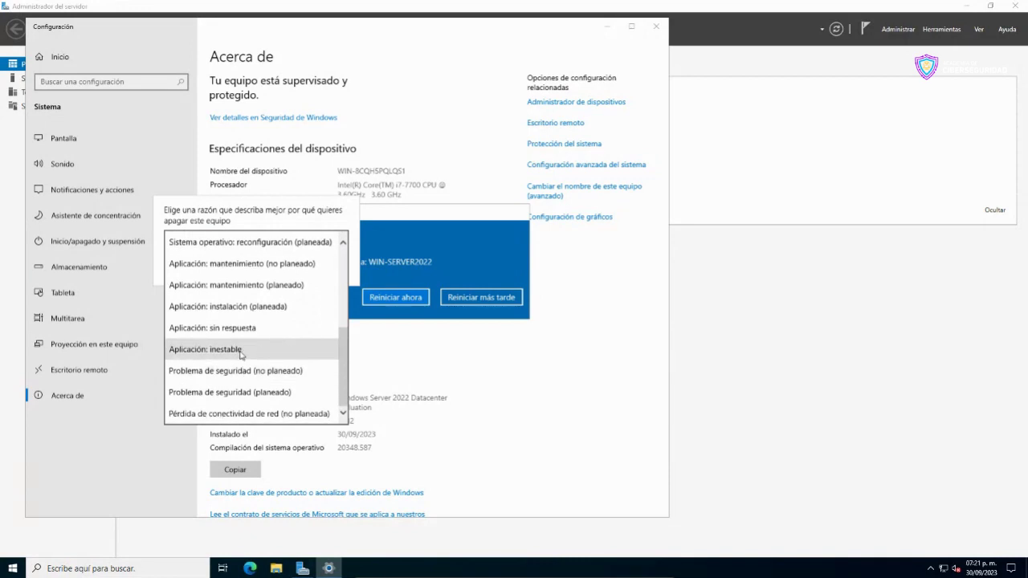
scroll(240, 353, up, 1)
scroll(240, 353, up, 3)
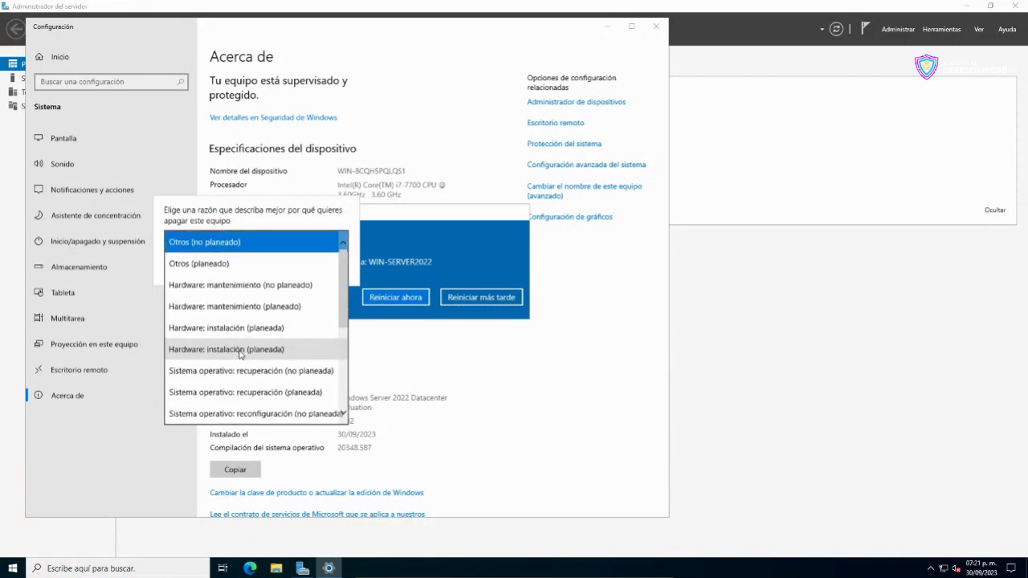
click(219, 262)
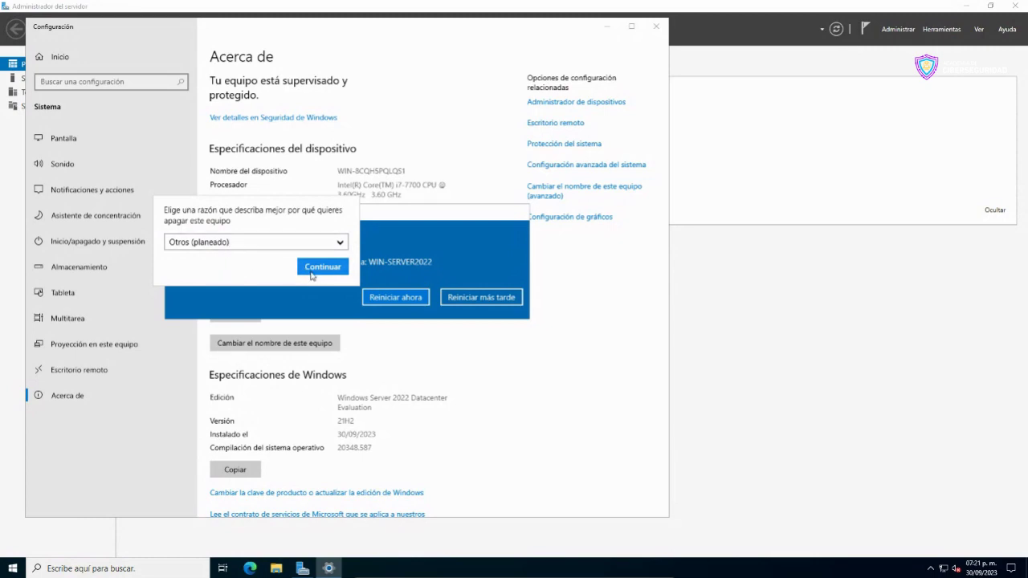
click(312, 270)
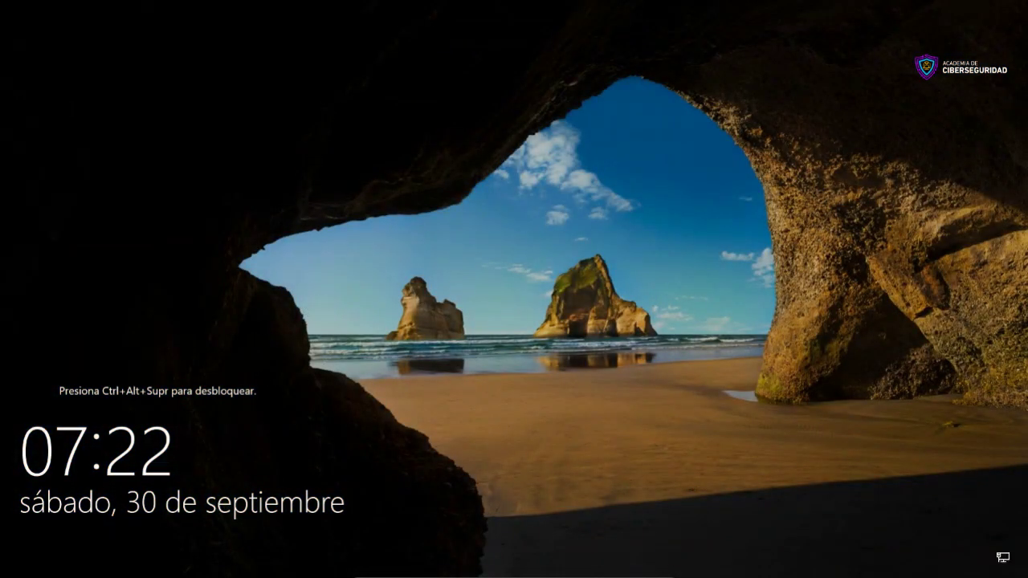
Step: Send Ctrl-Alt-Supr from VirtualBox's Entrada menu and sign in with the Administrador password
click(507, 571)
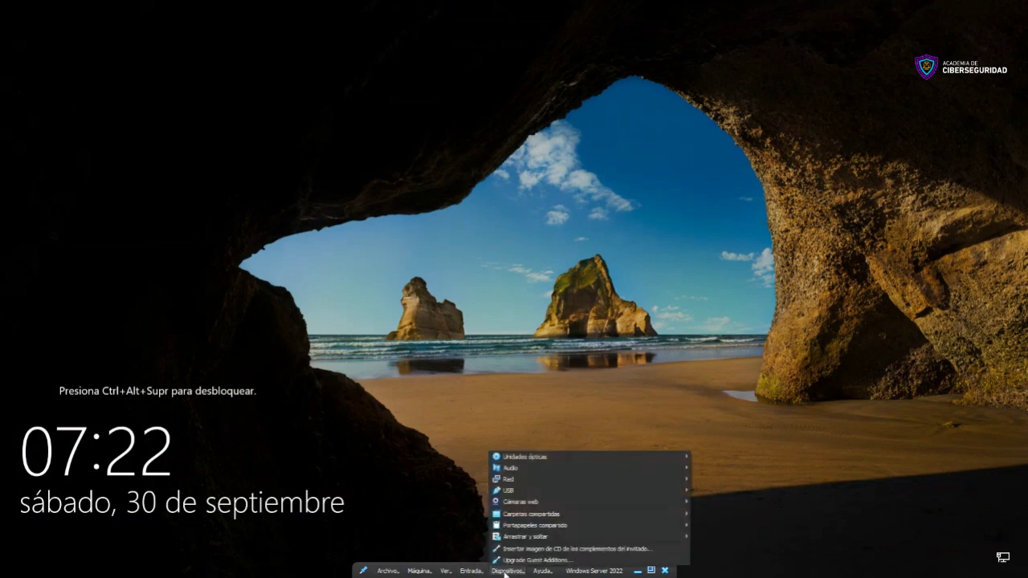
click(481, 522)
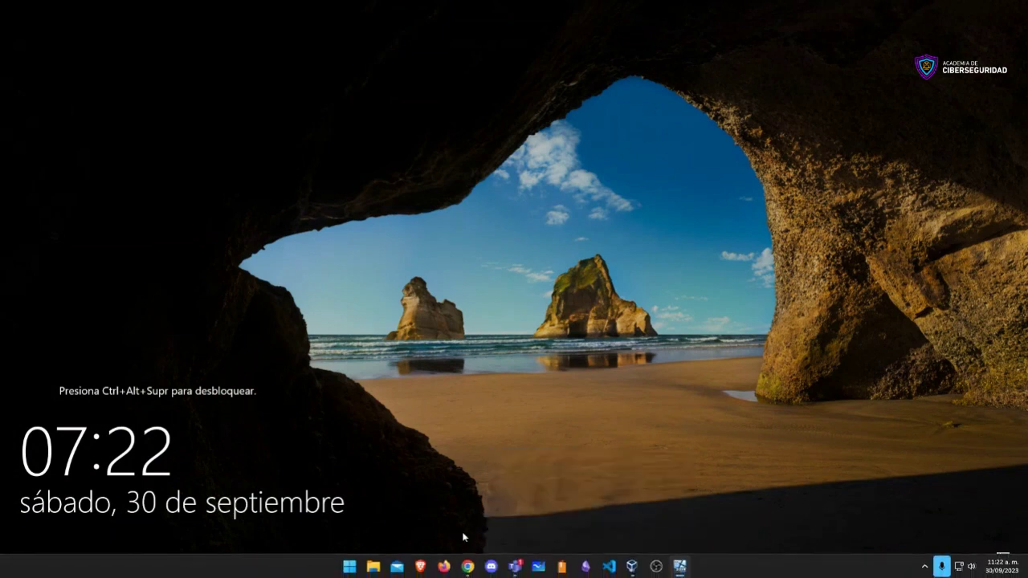
click(474, 571)
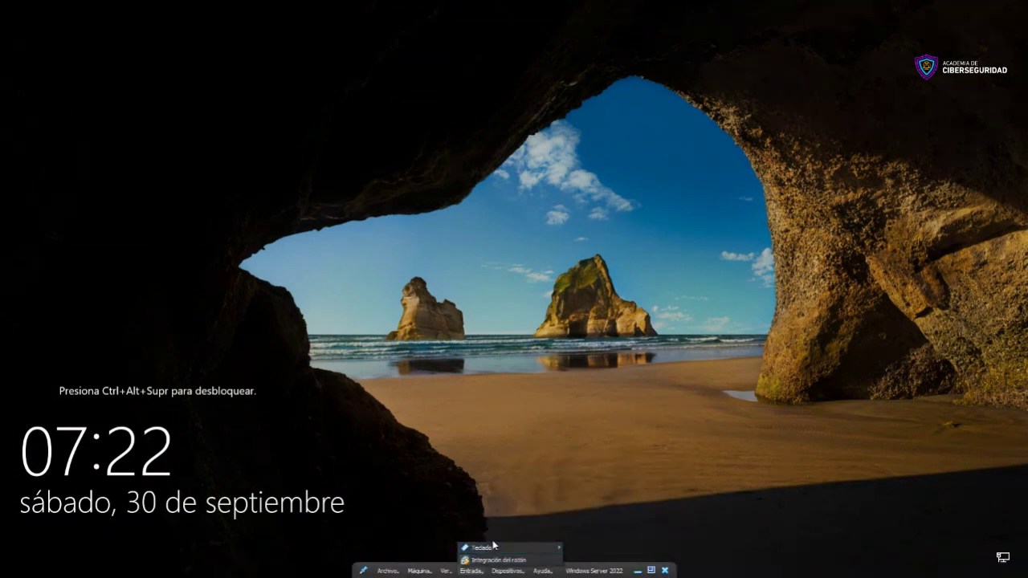
mouse_move(493, 547)
click(598, 519)
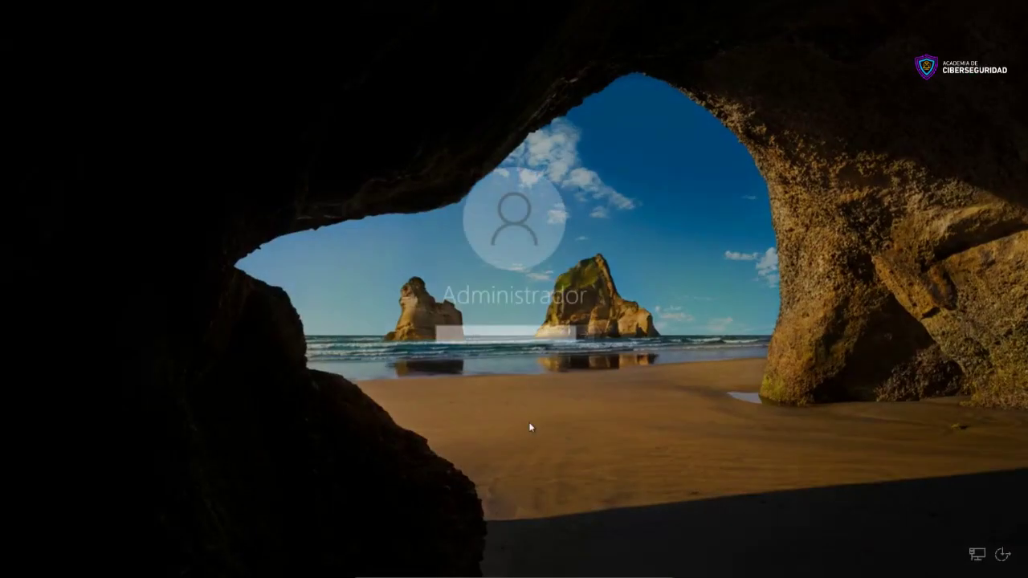
text(••••••)
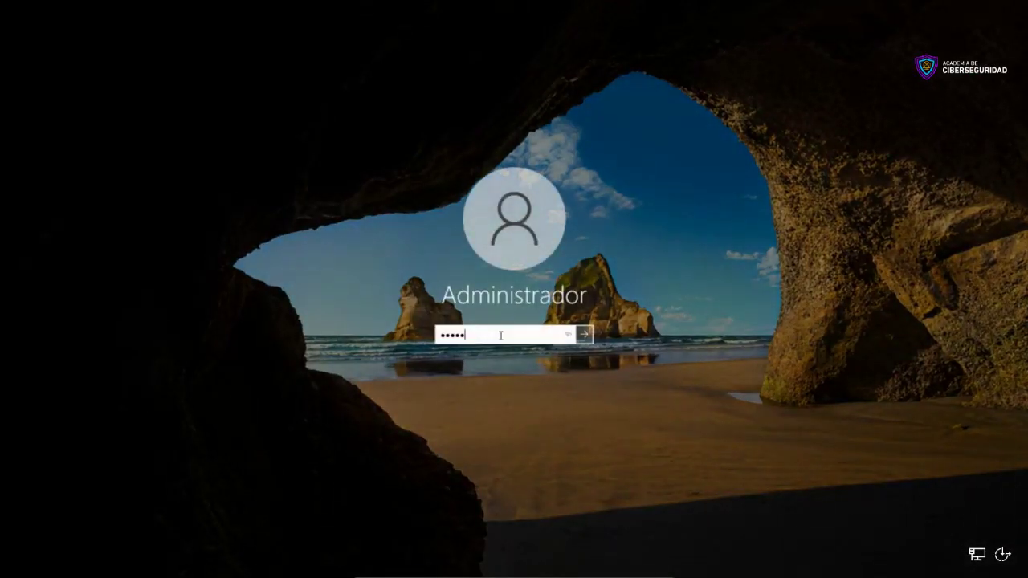
key(Return)
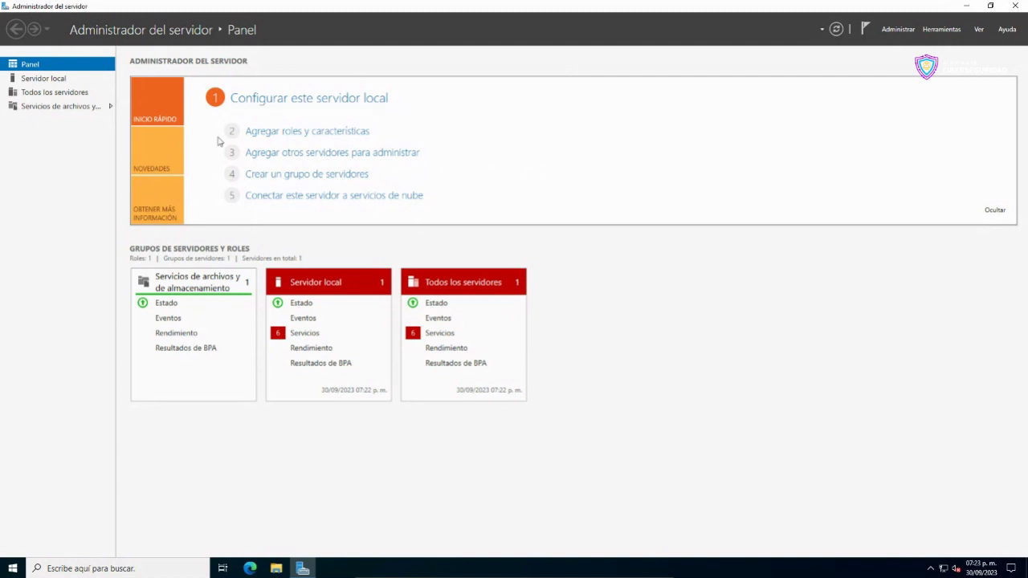
Step: Launch Agregar roles y características, tick 'Omitir esta página', and keep role-based installation
click(283, 134)
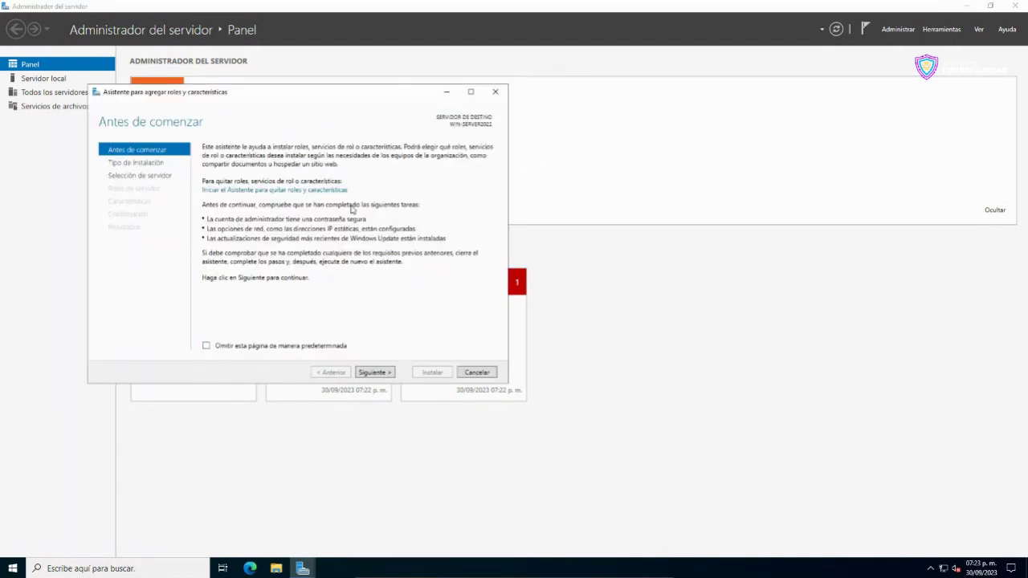
click(239, 347)
click(363, 373)
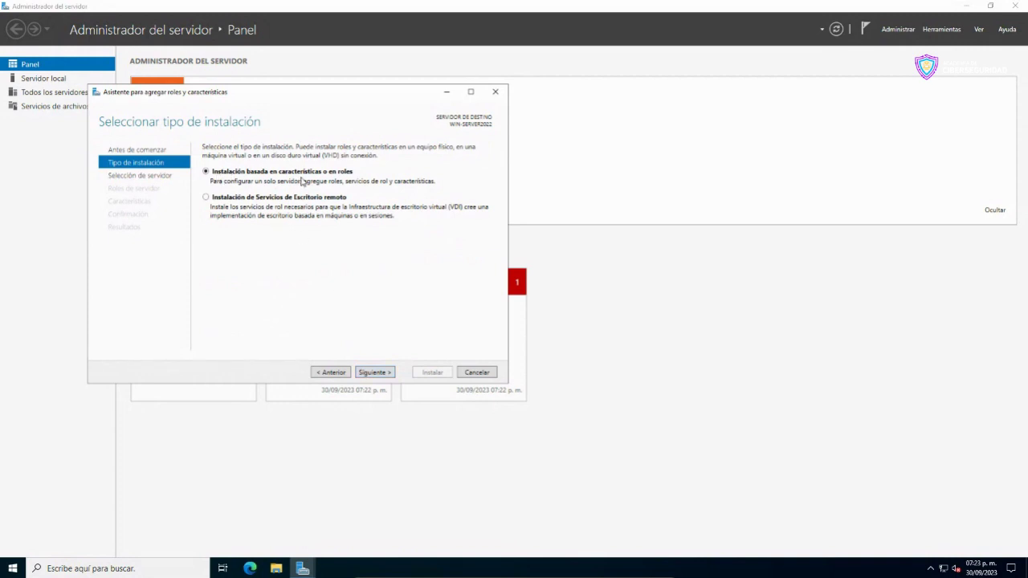
click(361, 374)
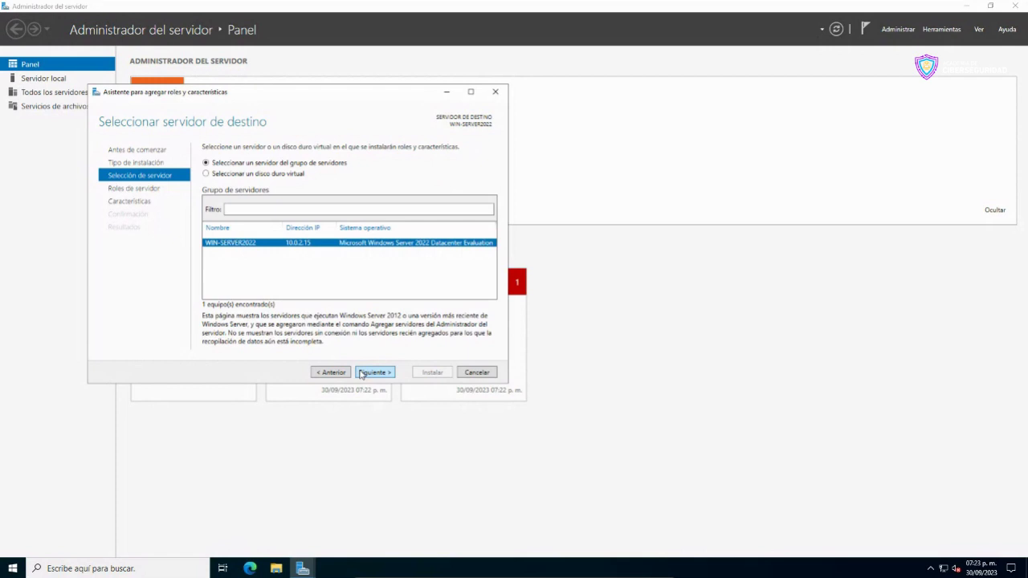
click(929, 568)
click(929, 568)
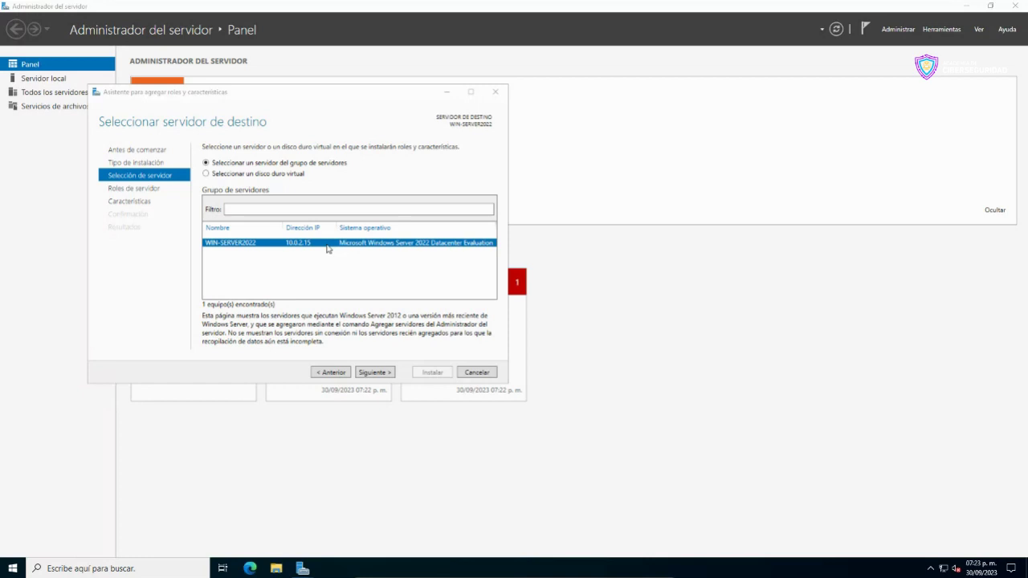
Step: Open the network and internet settings and go to the list of network adapters
click(943, 567)
click(932, 529)
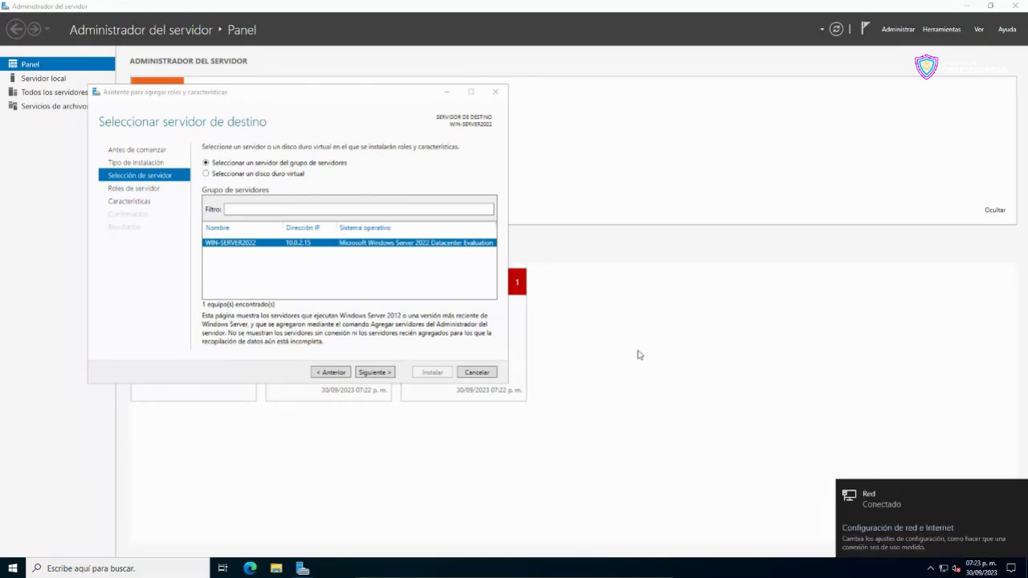
drag(396, 30, 747, 39)
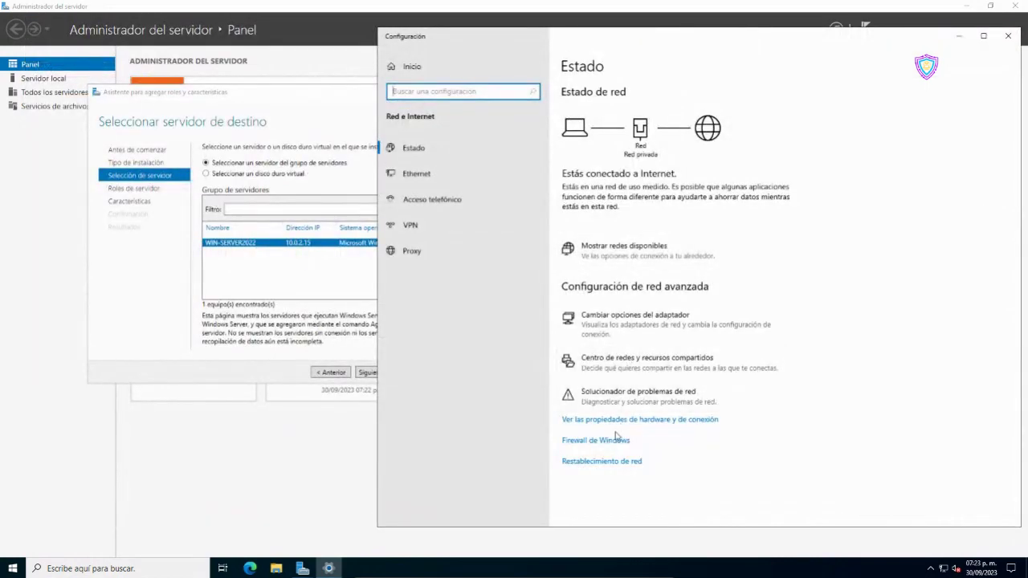
click(634, 325)
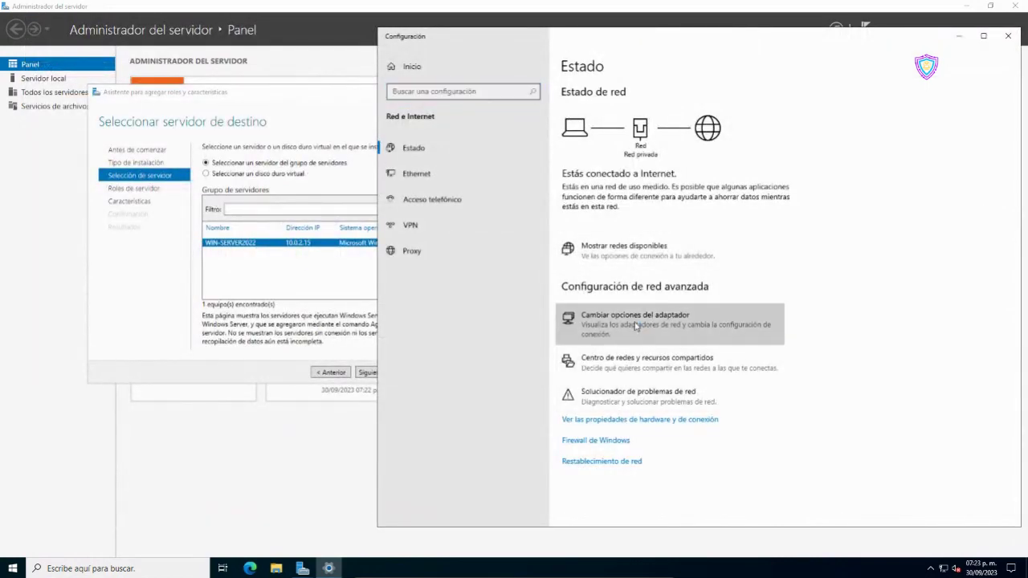
click(349, 194)
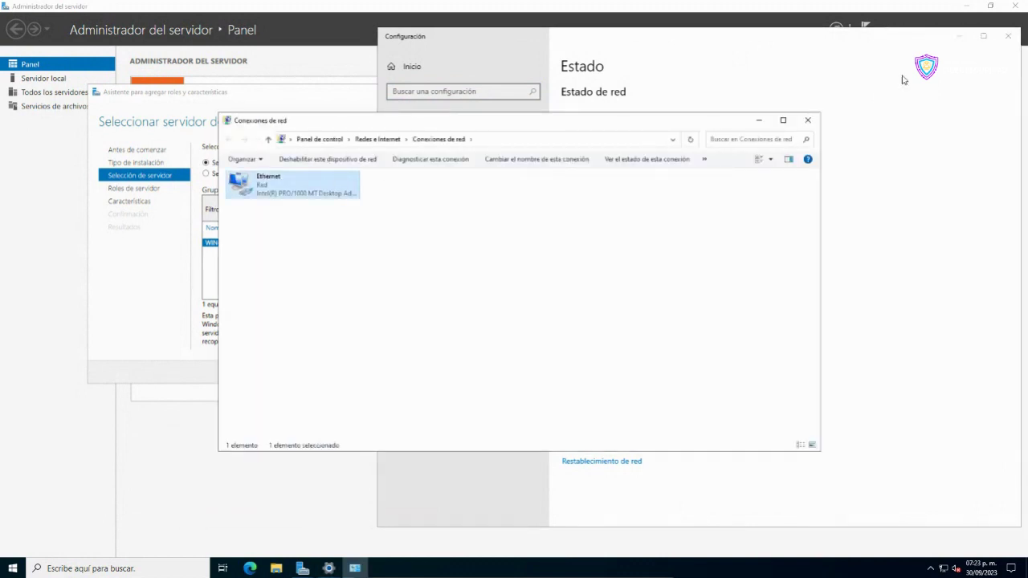
click(1006, 36)
Step: Open the Ethernet adapter's properties, then its Protocolo de Internet versión 4 (TCP/IPv4) properties
right_click(323, 186)
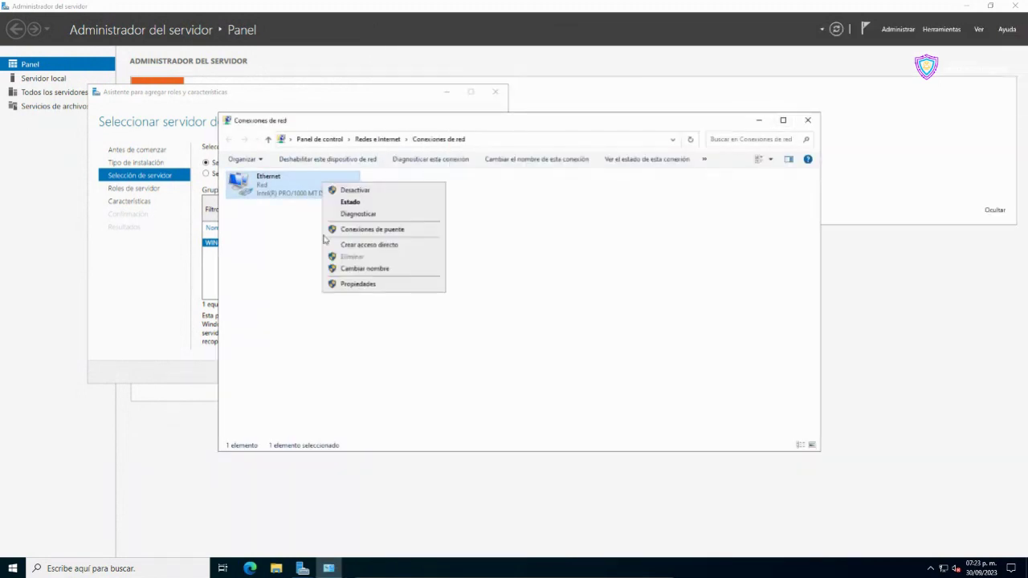
click(361, 282)
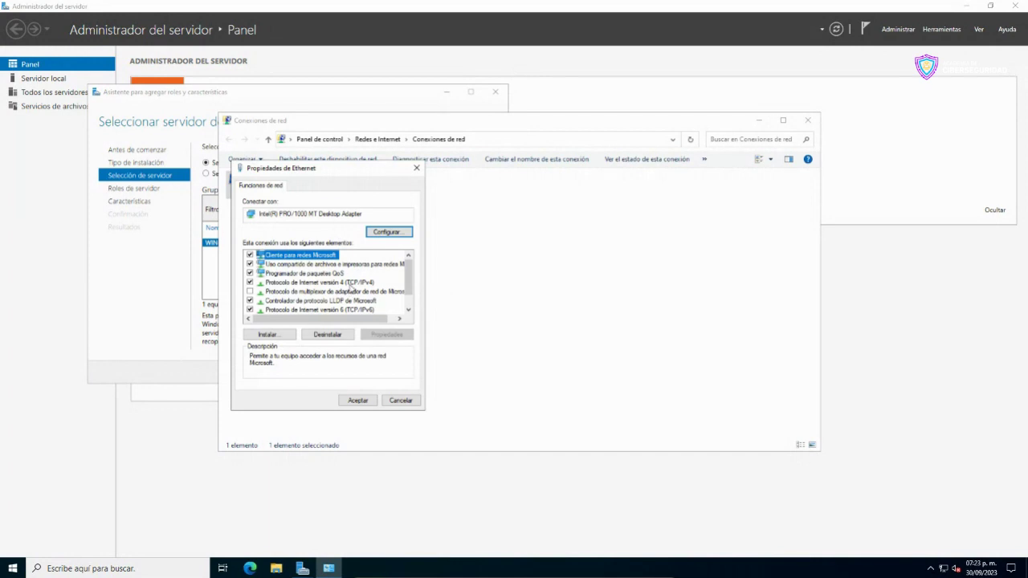
click(349, 282)
click(386, 334)
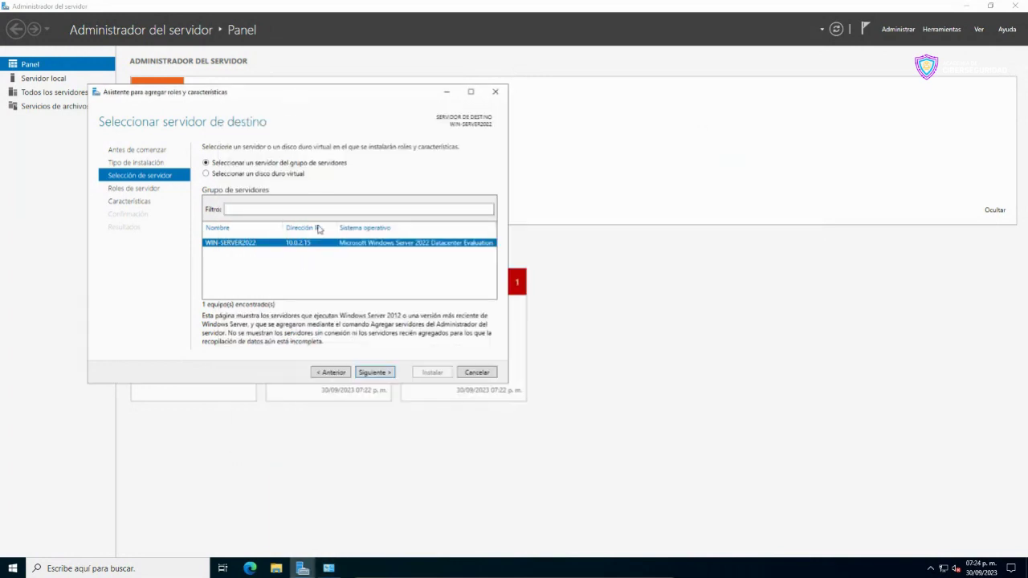
drag(337, 93, 187, 94)
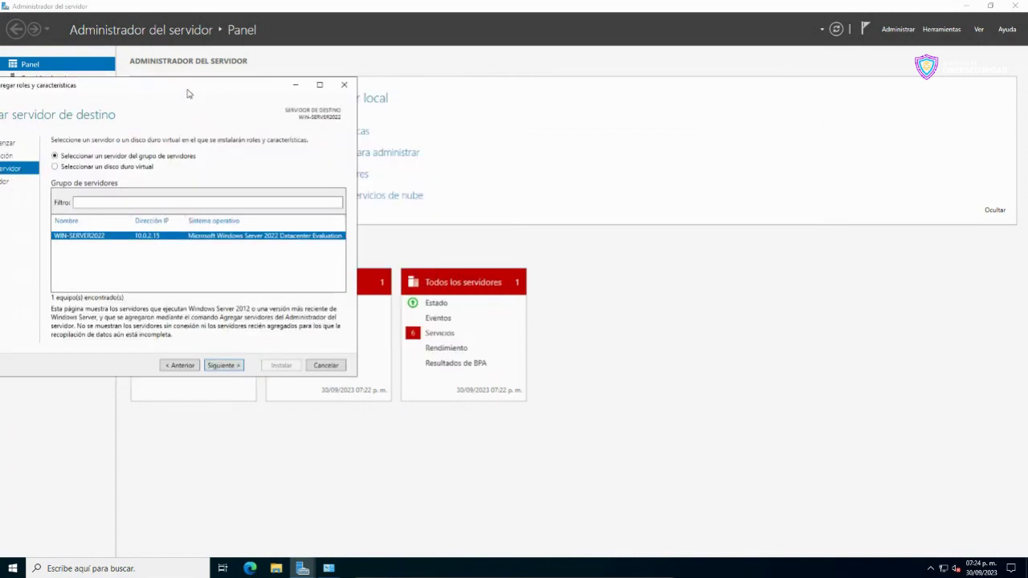
click(304, 567)
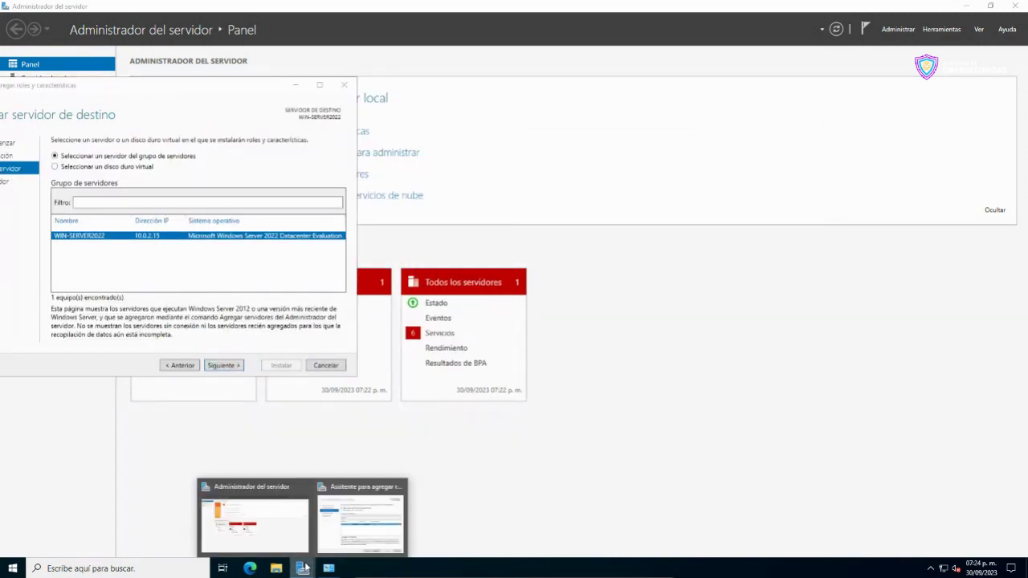
Step: Set a manual IPv4 address 10.0.2.15, mask 255.255.255.0 and gateway 10.0.2.1
click(330, 567)
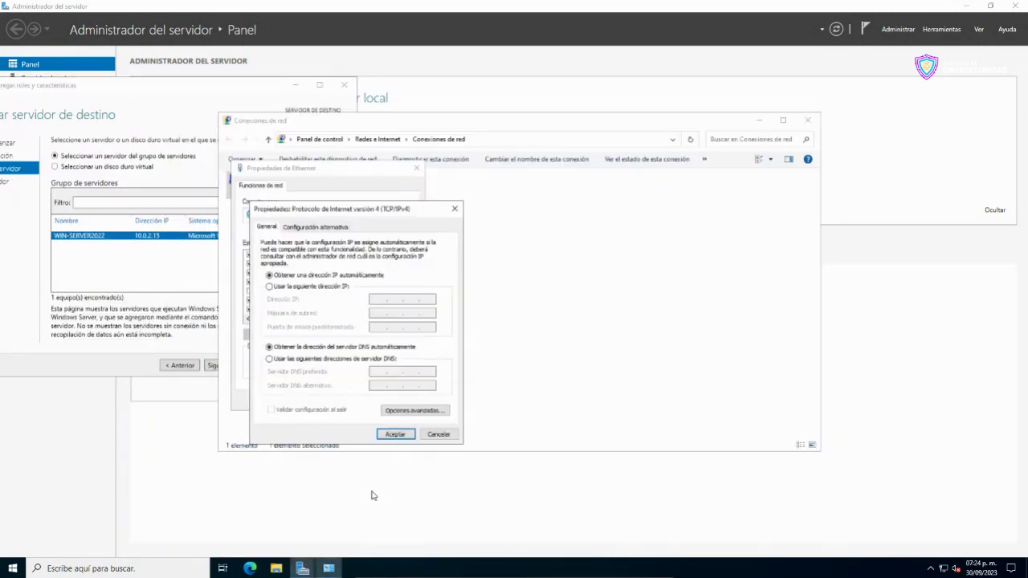
click(320, 287)
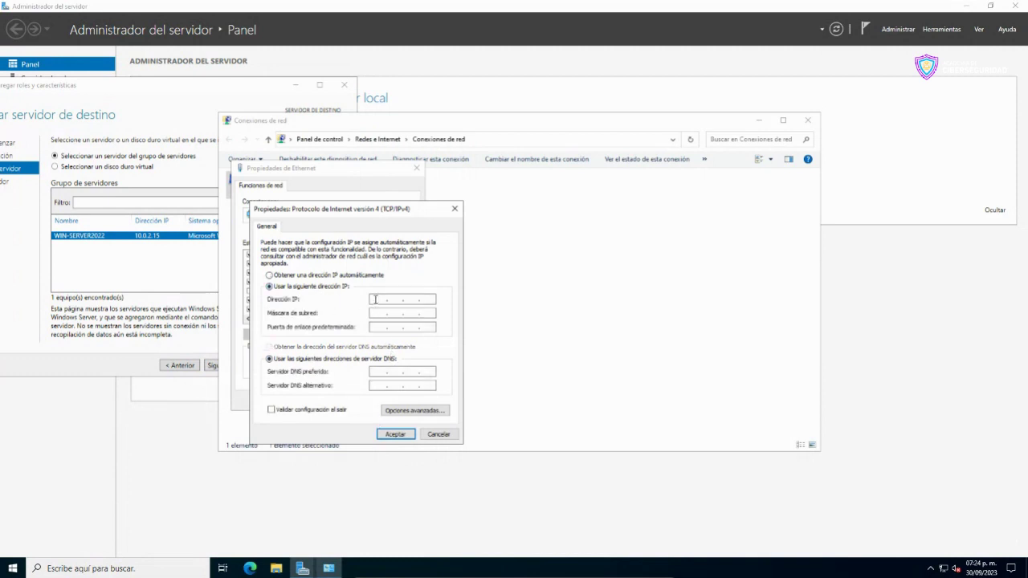
click(375, 299)
text(10 . 0 . 2 . 15)
key(Tab)
key(Tab)
click(399, 315)
text(255)
key(Tab)
click(413, 313)
text(255 . 255 . 0)
key(Tab)
text(100.21)
Step: Launch cmd from the Run box
key(super+r)
text(cmmd)
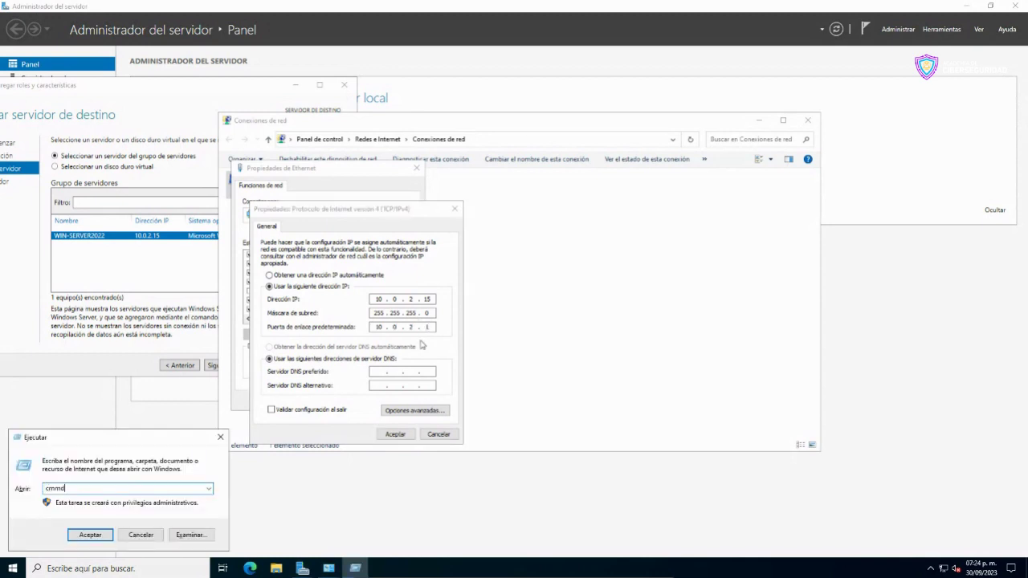
key(BackSpace)
key(BackSpace)
text(d)
key(Return)
Step: Run ipconfig, highlight the mask and 10.0.2.2 gateway lines, then close cmd
text(ipconfig)
key(Return)
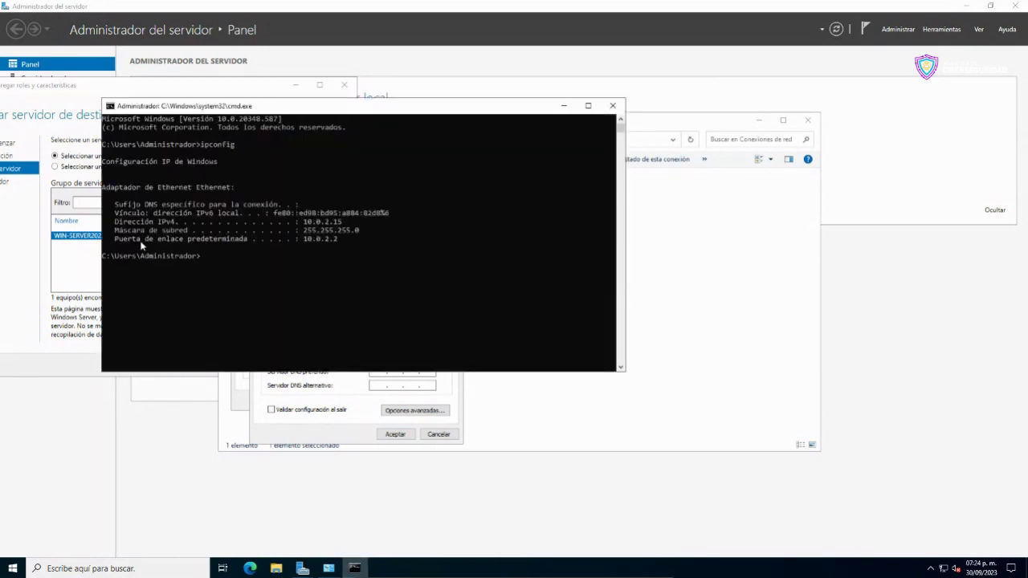
drag(142, 240, 330, 235)
drag(389, 109, 818, 160)
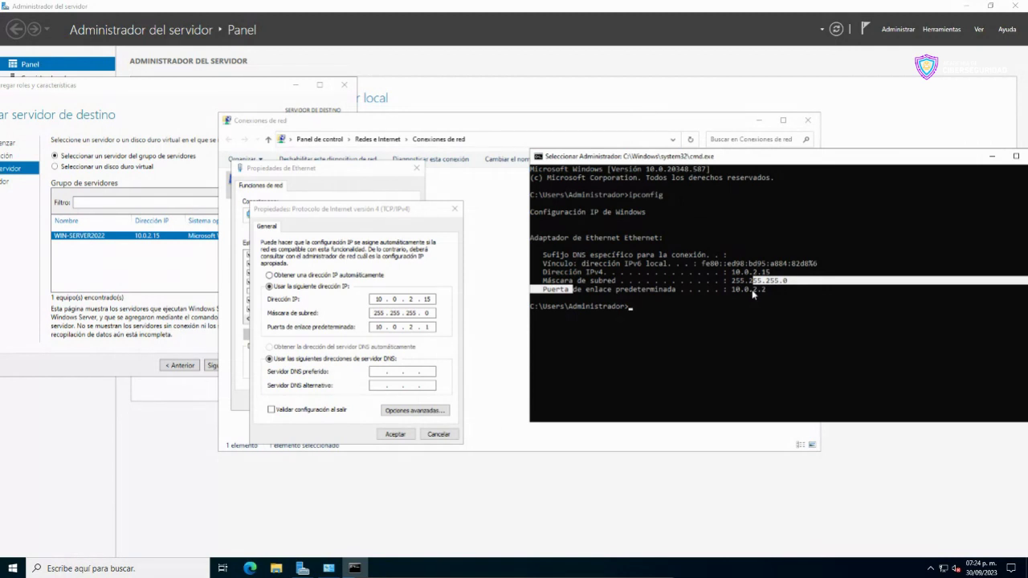
drag(967, 159, 833, 156)
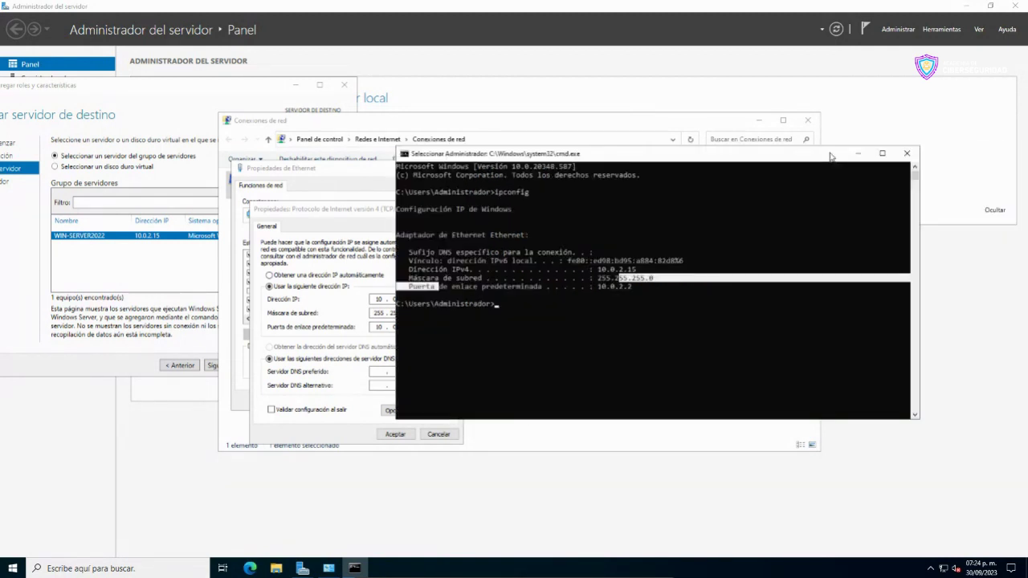
click(906, 153)
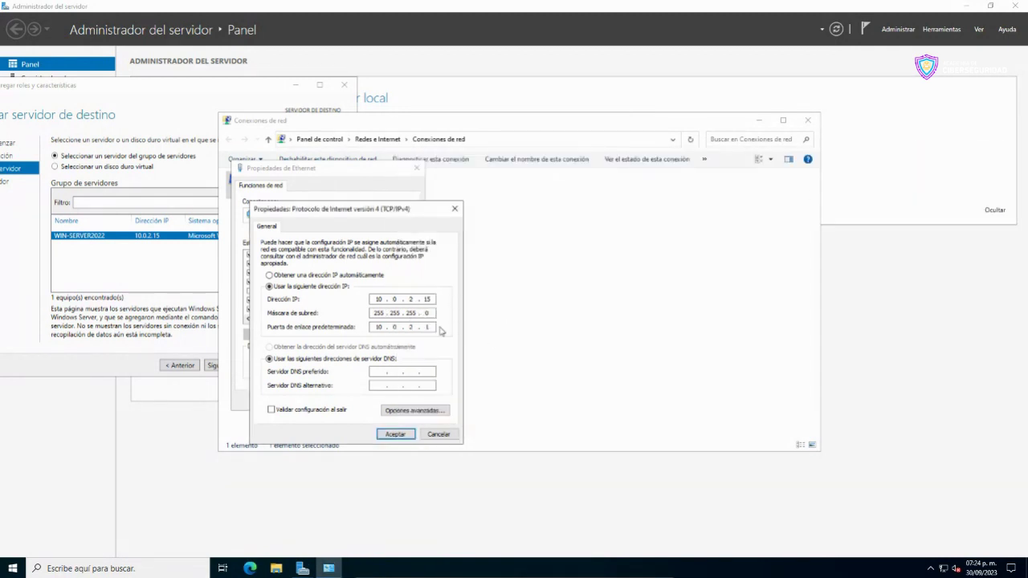
Step: Correct the gateway to 10.0.2.2, enter DNS 8.8.8.8 and 8.8.4.4, and accept the settings
text(2)
click(381, 372)
text(8.8.8.8)
key(Tab)
text(8.8.4.4)
click(382, 435)
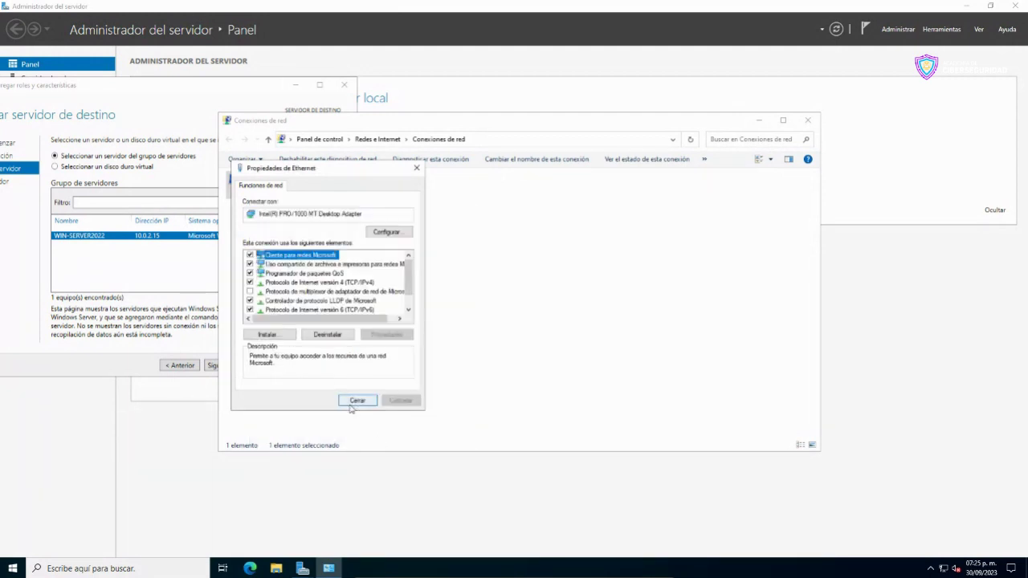
click(356, 400)
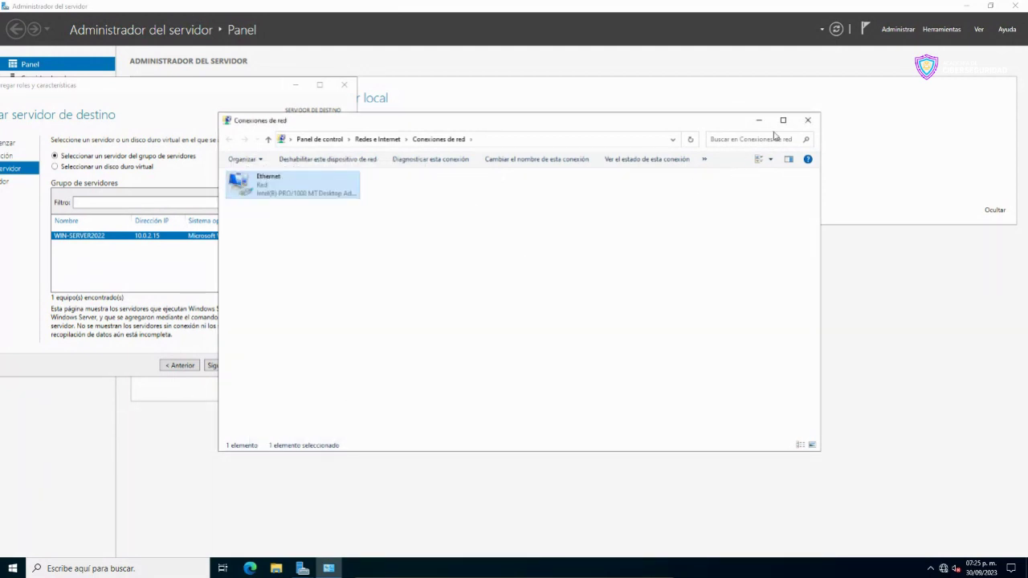
Step: Close Conexiones de red, centre the wizard, and move on to the server roles list
click(807, 121)
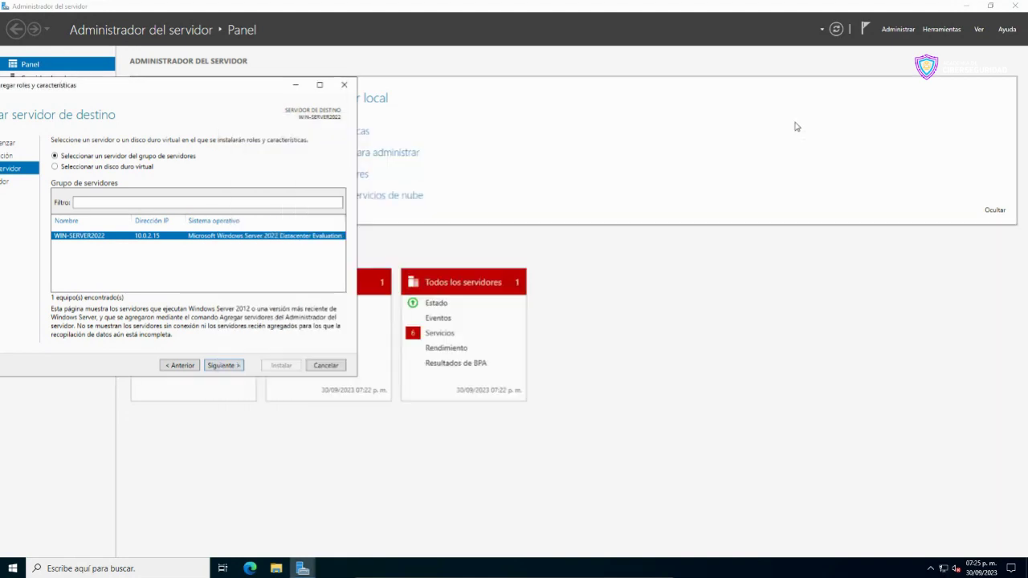
drag(230, 91, 541, 97)
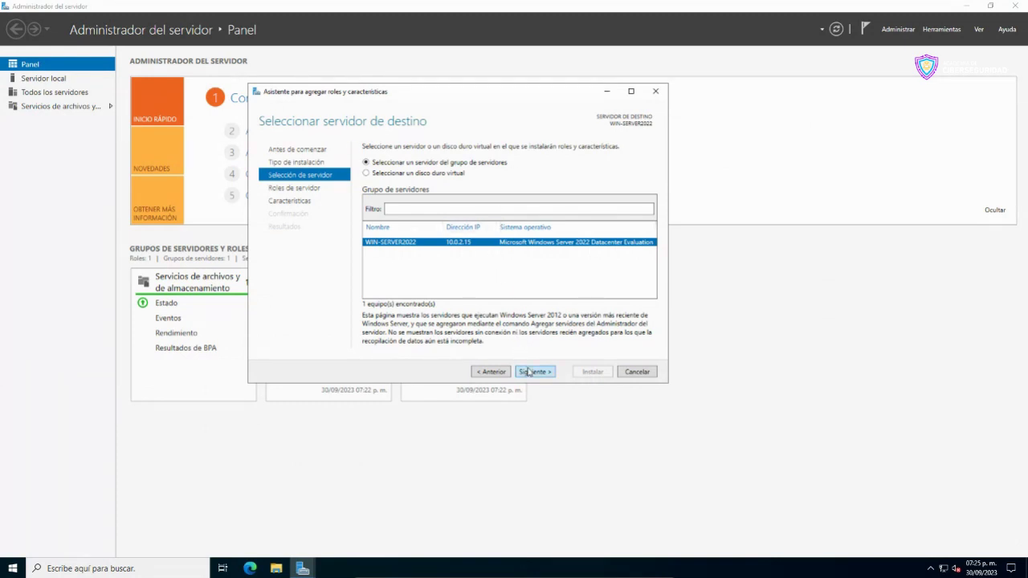
click(530, 372)
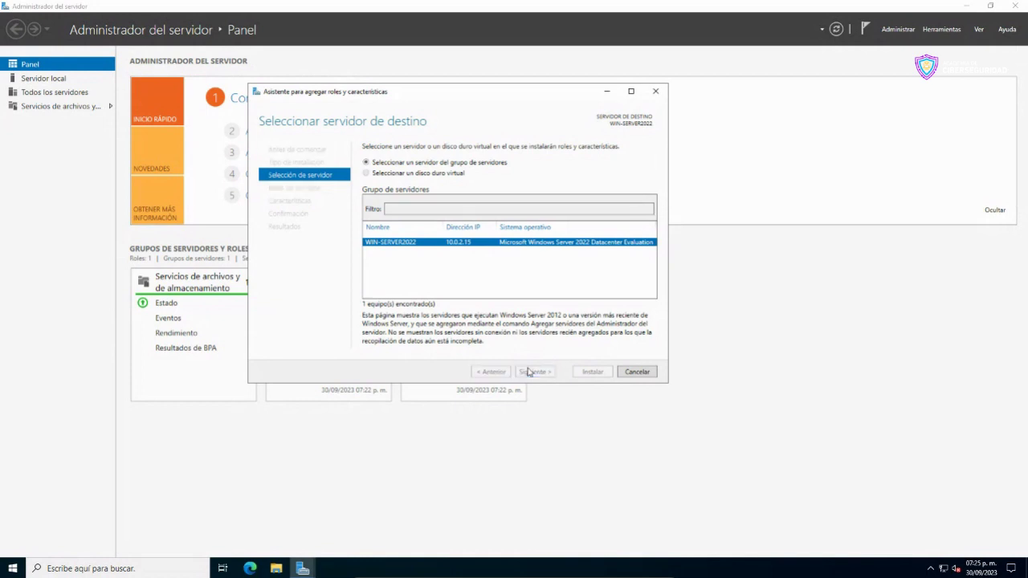
scroll(533, 241, down, 2)
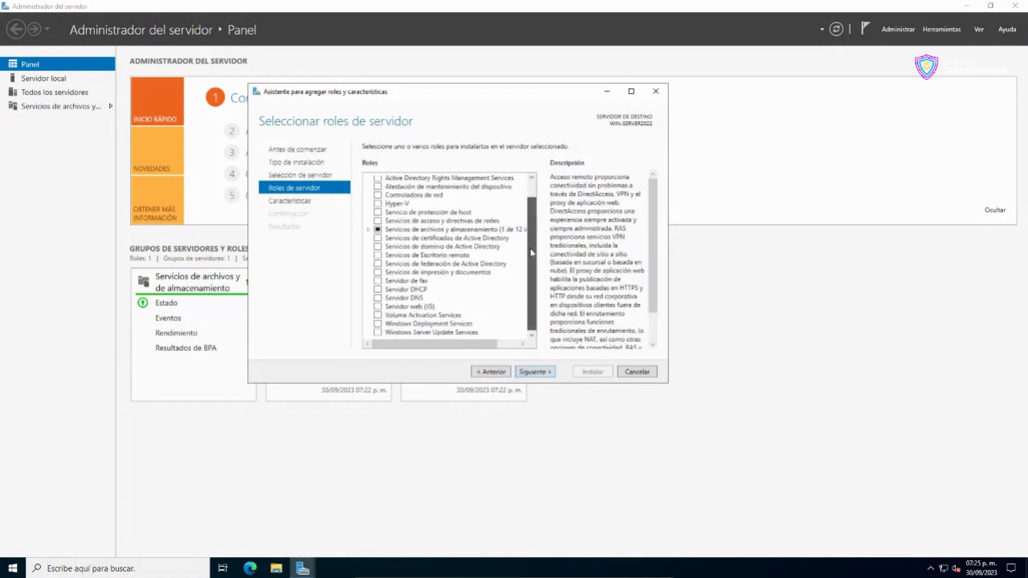
scroll(534, 278, up, 2)
scroll(536, 241, down, 1)
scroll(538, 268, up, 1)
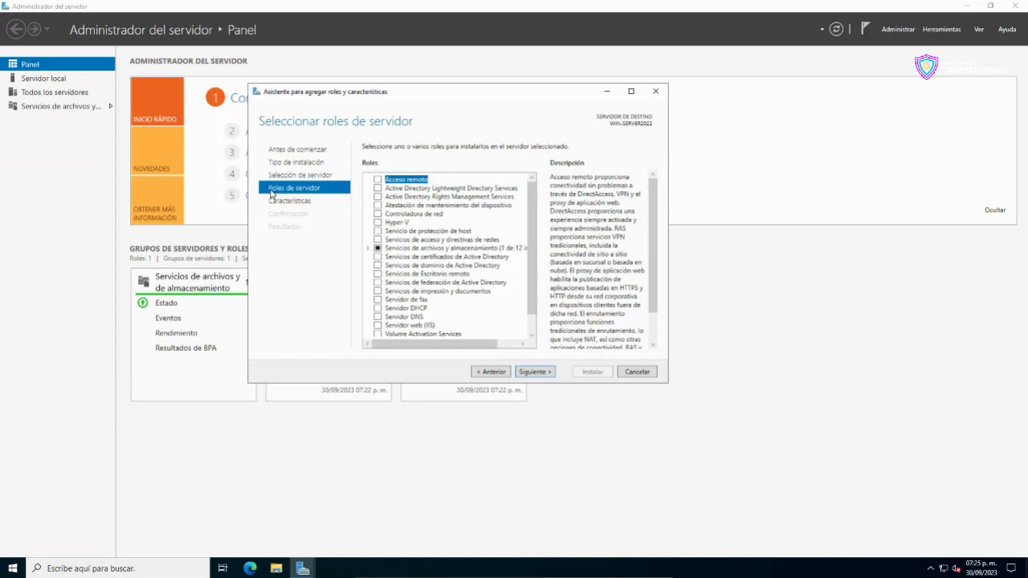
click(480, 266)
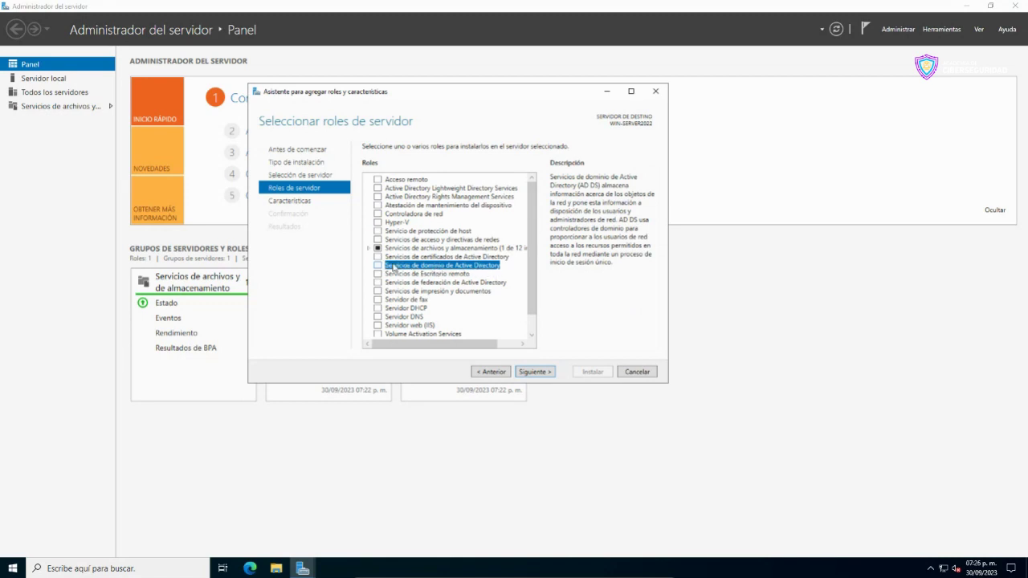
Step: Check Servicios de dominio de Active Directory and Servidor web (IIS), accepting each role's required features
click(377, 266)
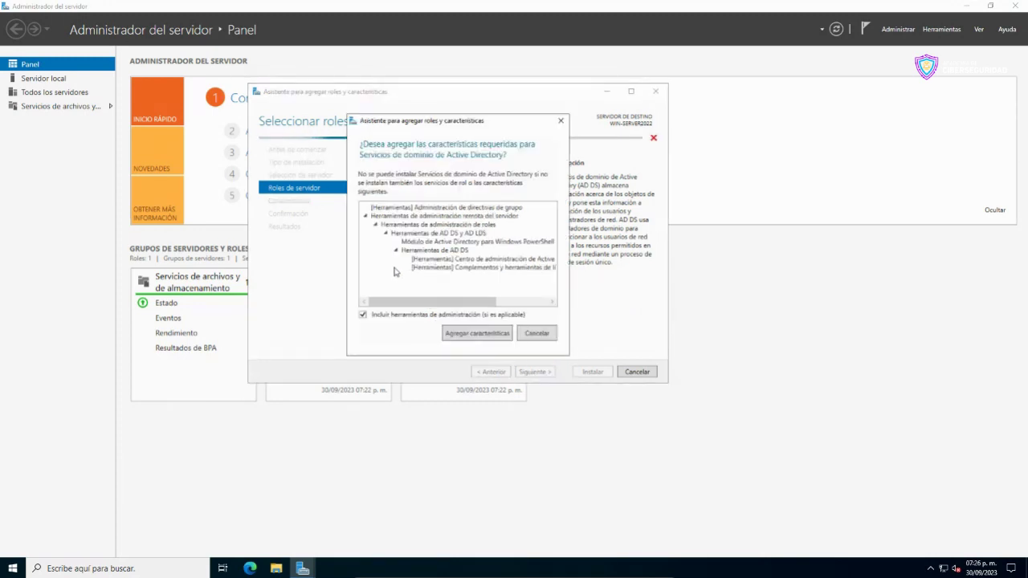
click(477, 333)
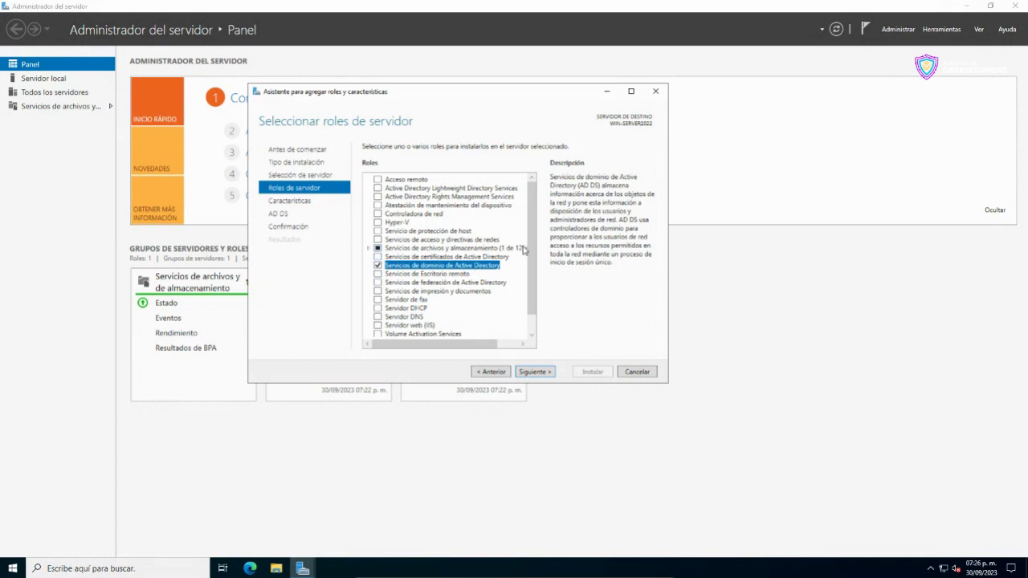
scroll(532, 257, down, 1)
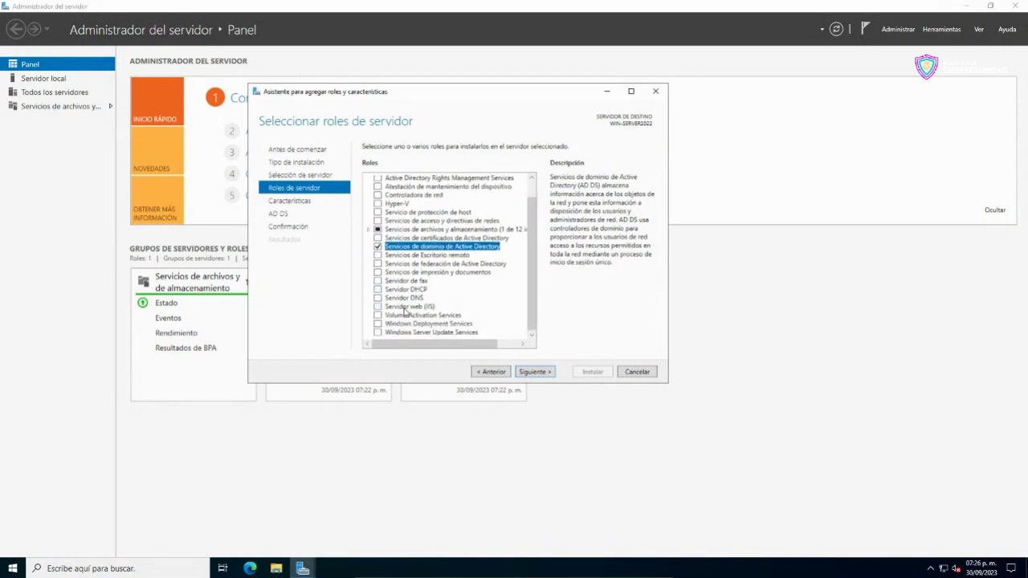
click(406, 306)
click(378, 307)
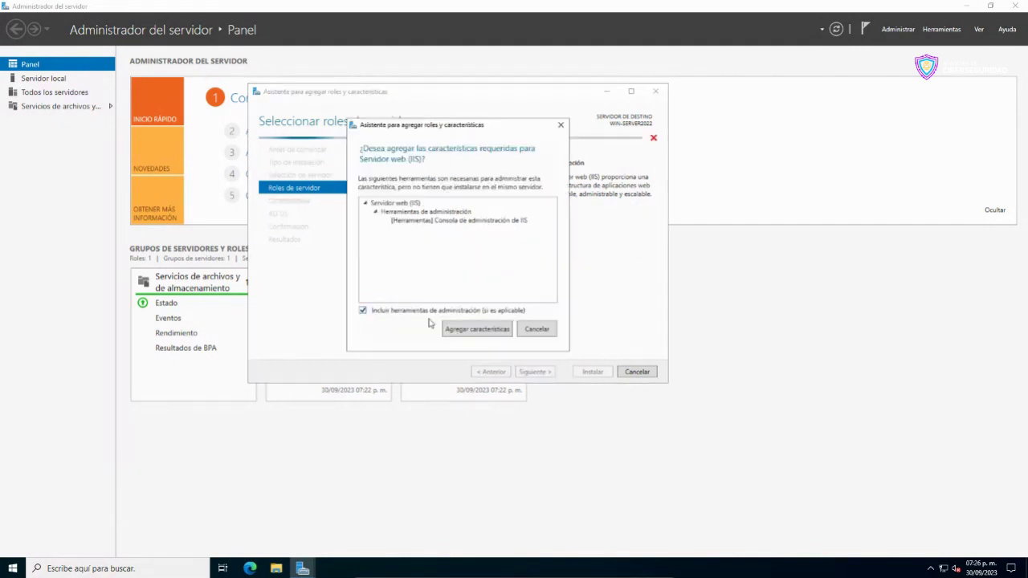
click(466, 329)
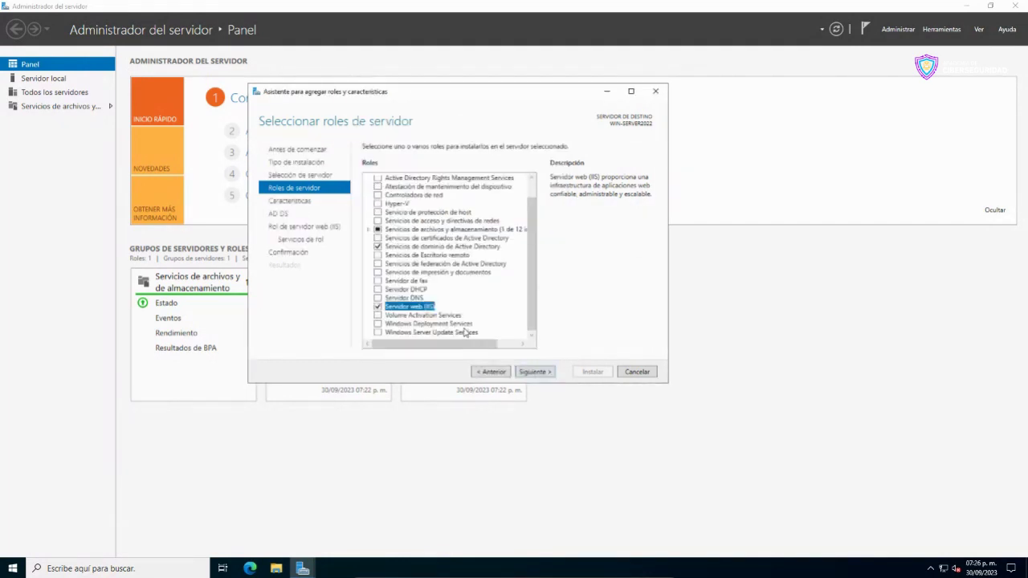
scroll(532, 297, up, 1)
scroll(531, 273, down, 1)
click(442, 261)
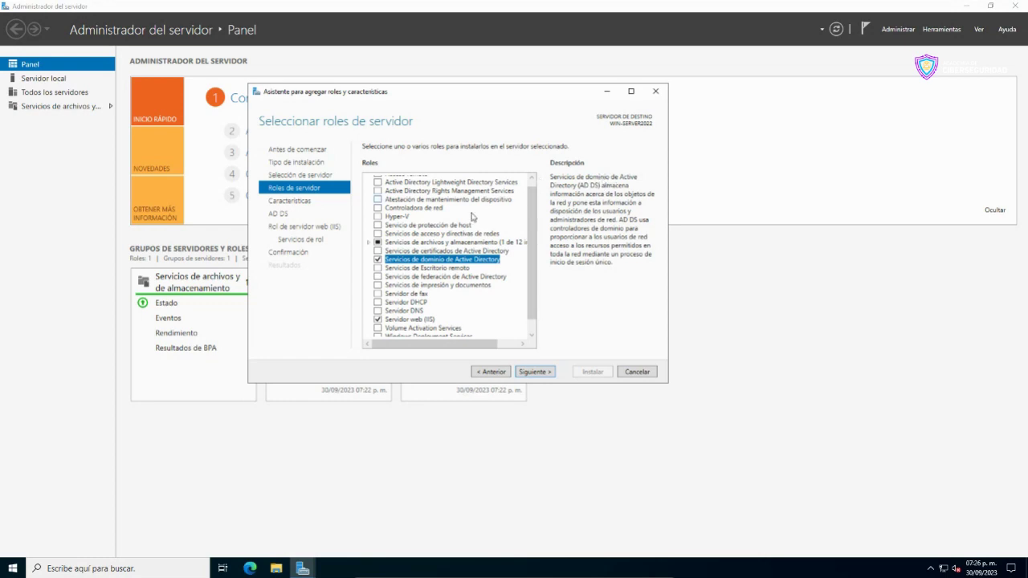
scroll(414, 288, down, 1)
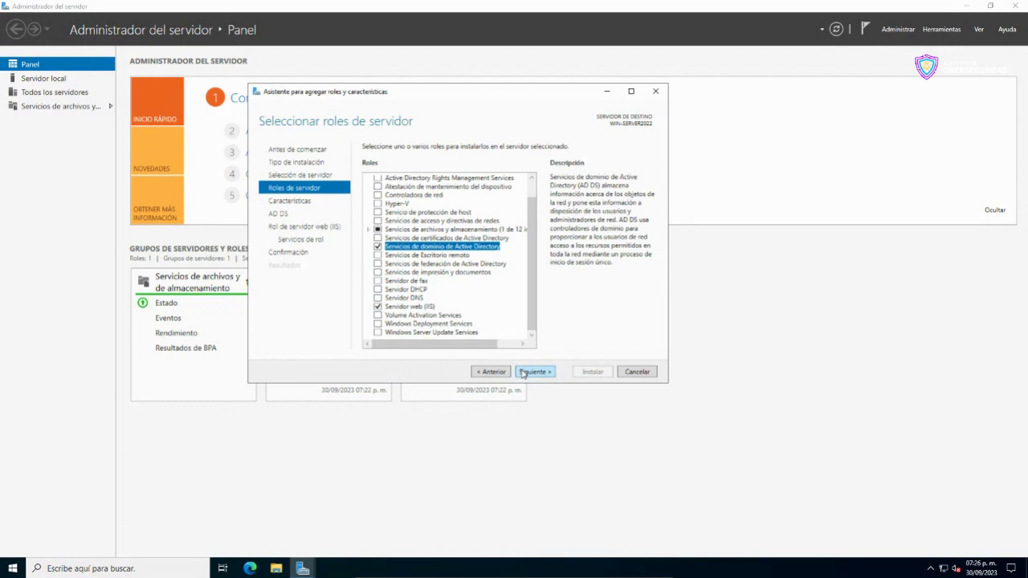
Step: Advance to the Características list, leaving the default features unchanged
click(523, 374)
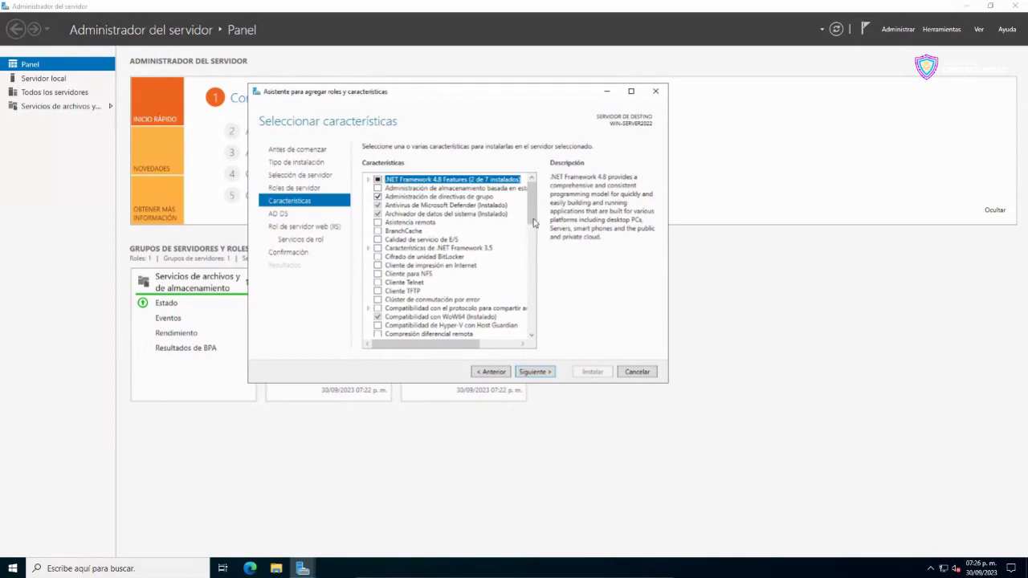
mouse_move(532, 202)
mouse_down()
mouse_move(533, 314)
mouse_move(519, 192)
mouse_up()
Step: Advance past the AD DS and Web Server (IIS) information pages to the IIS role services list
click(535, 374)
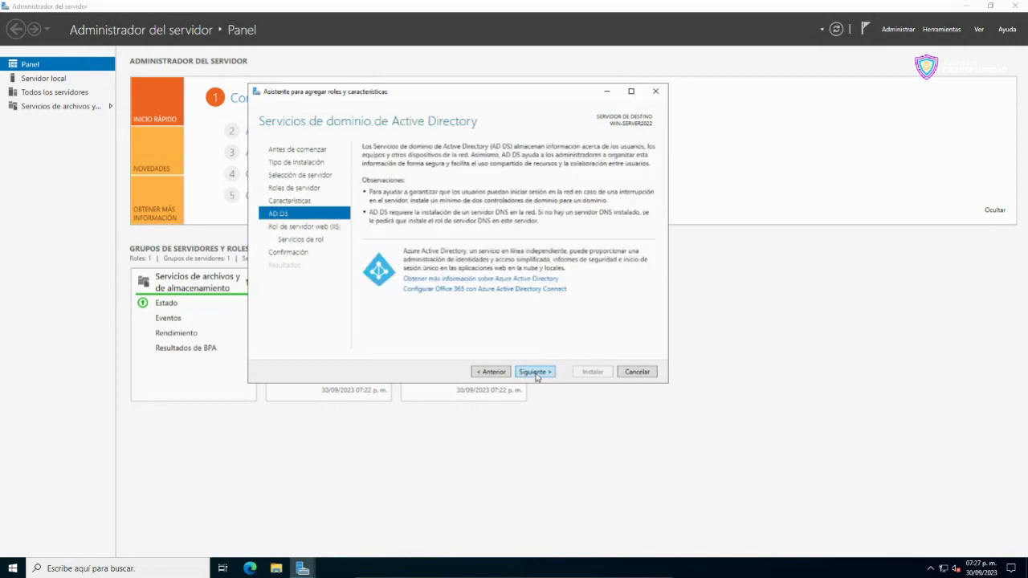
click(535, 372)
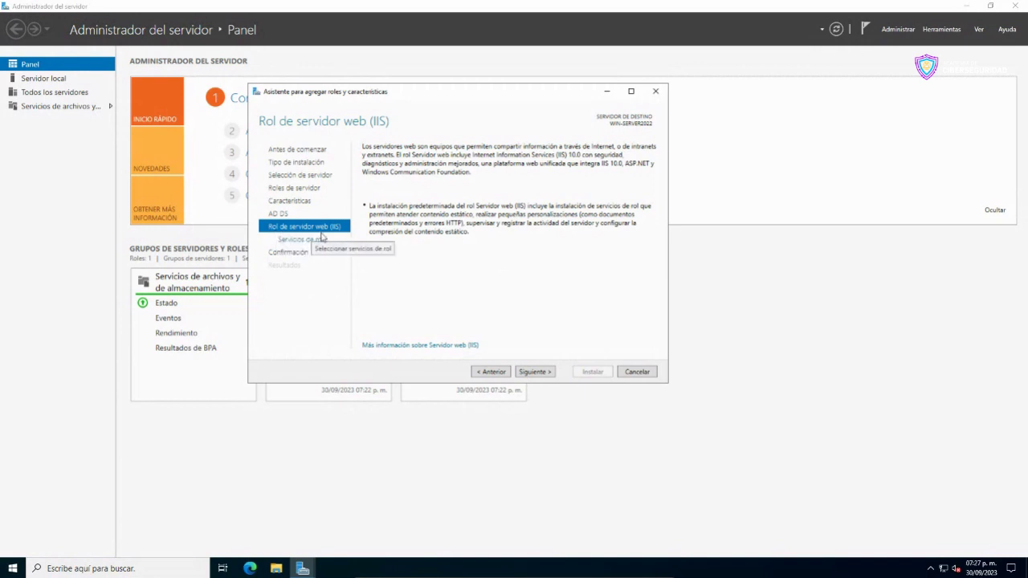
click(534, 373)
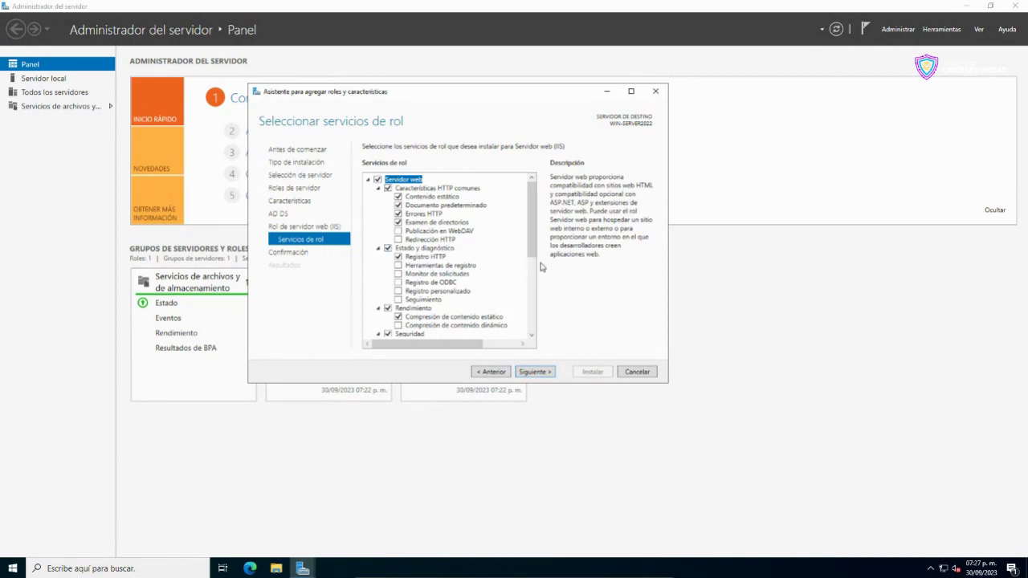
drag(533, 233, 527, 319)
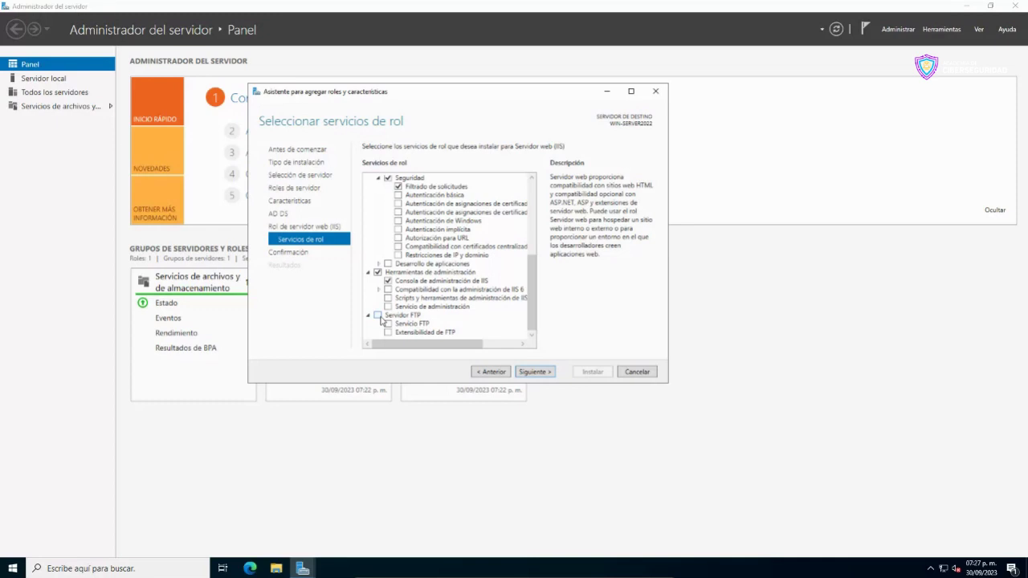
click(379, 316)
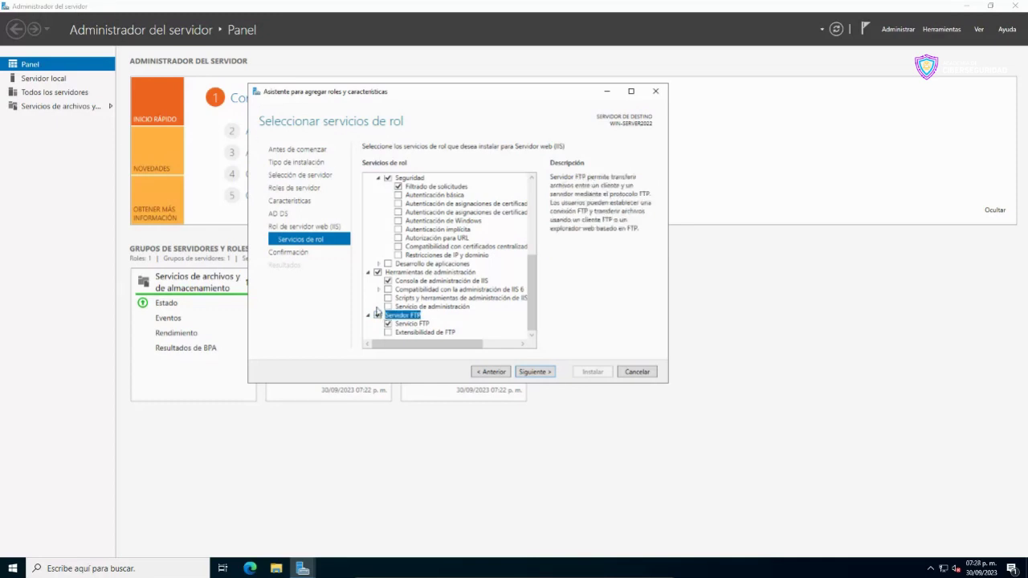
Step: Keep the default IIS role services and advance to the Confirmar selecciones de instalación page
mouse_move(533, 290)
mouse_down()
mouse_move(528, 192)
mouse_move(538, 305)
mouse_move(538, 277)
mouse_up()
click(533, 372)
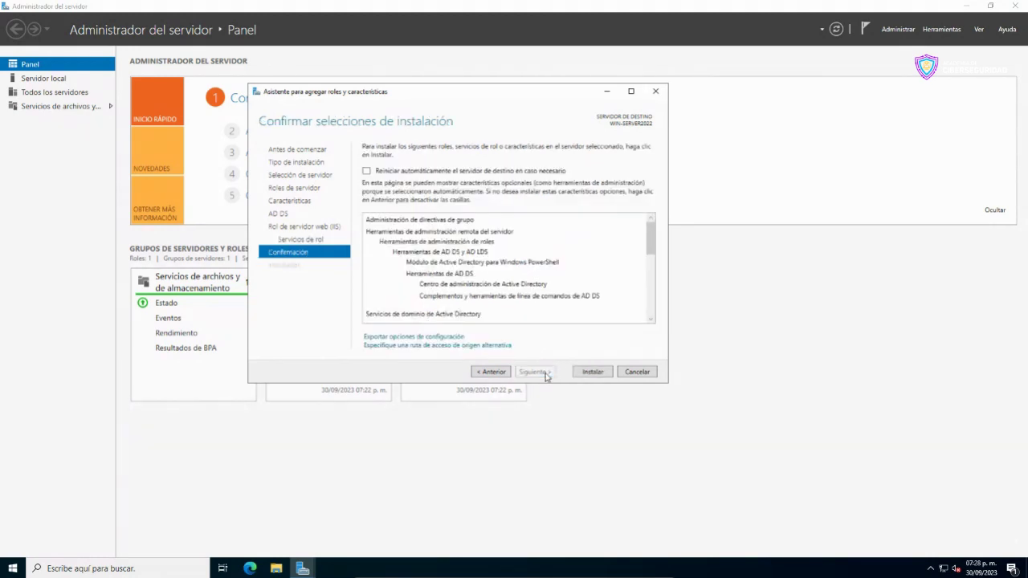
Step: Install the AD DS and IIS roles on WIN-SERVER2022, close the wizard and check notifications
click(594, 373)
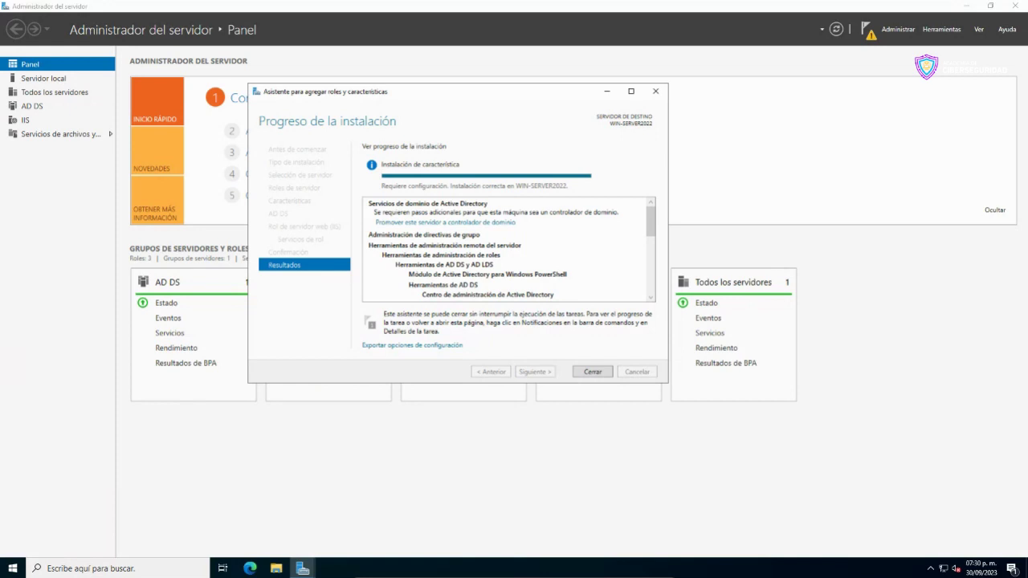
click(604, 372)
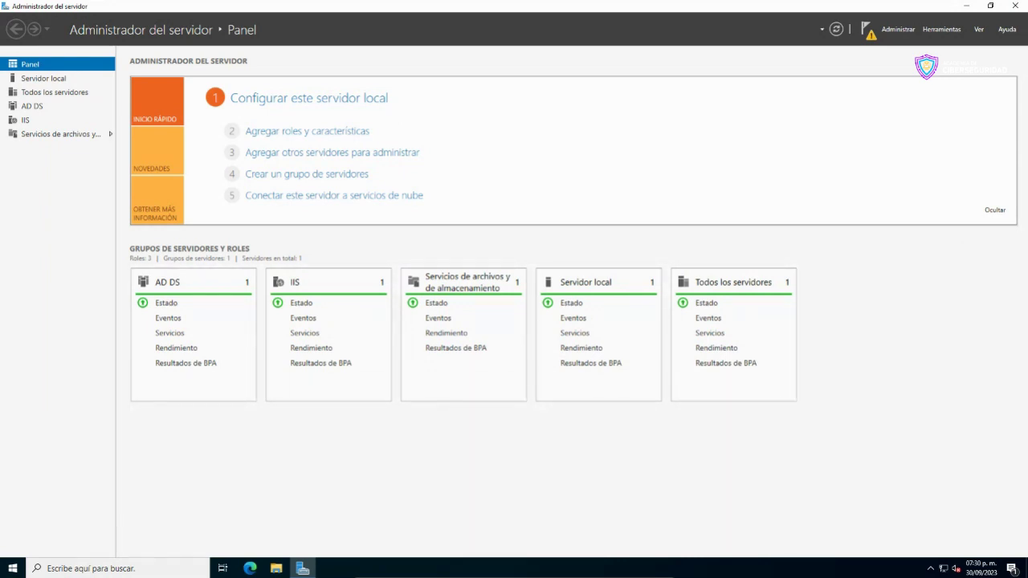
click(867, 30)
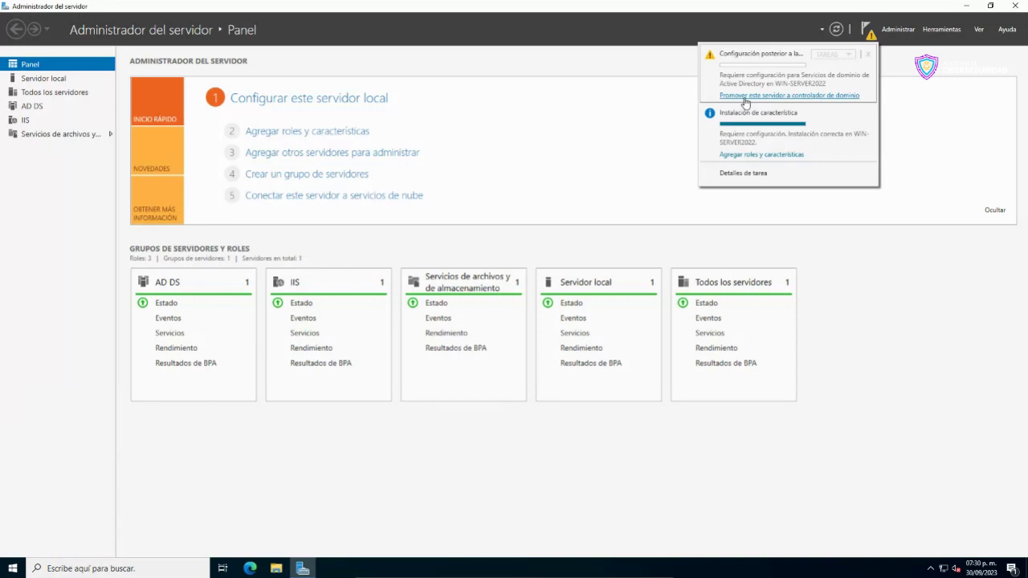
Step: Launch 'Promover este servidor a controlador de dominio' and centre the AD DS configuration wizard
click(744, 96)
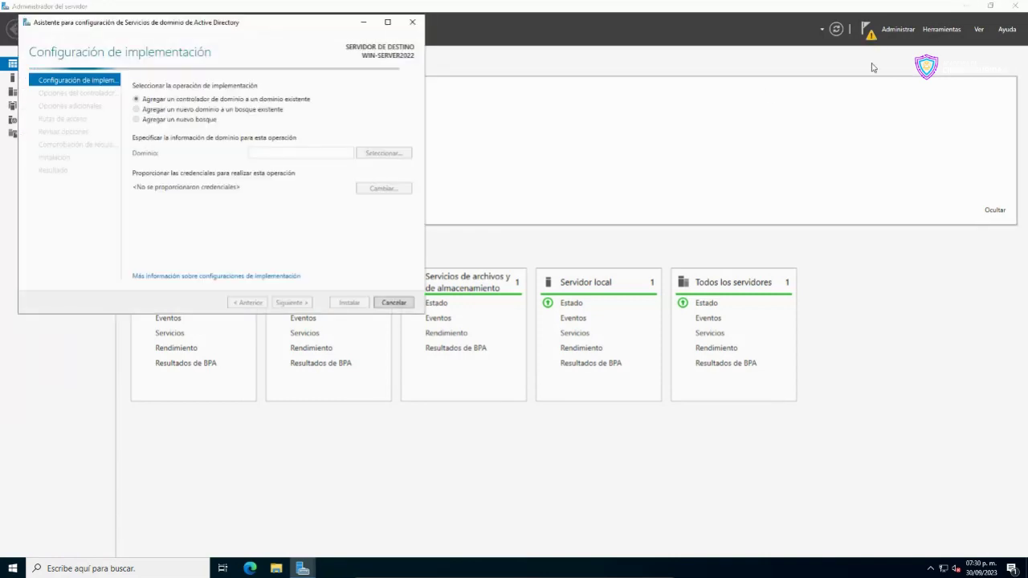
click(964, 7)
drag(321, 23, 649, 107)
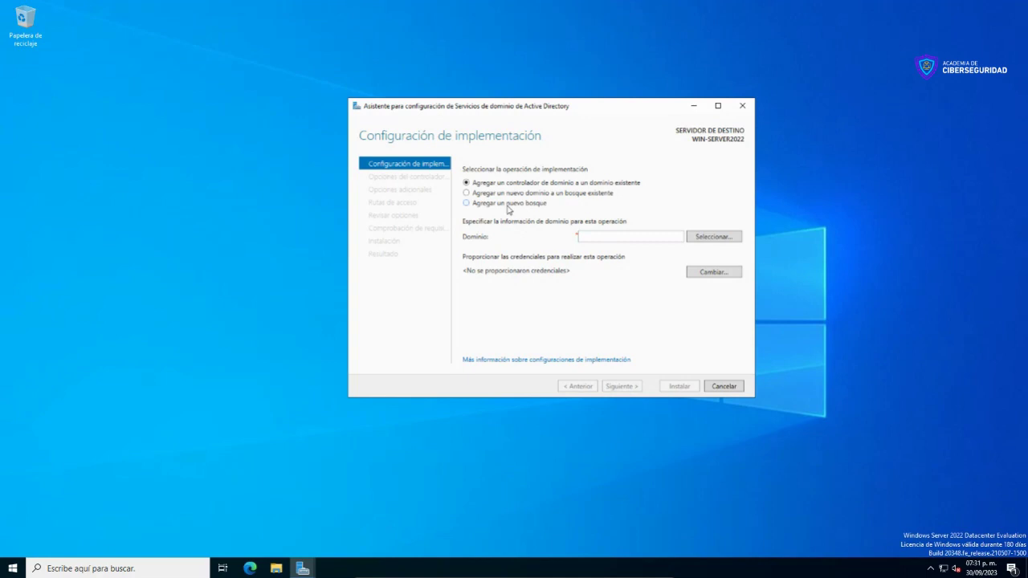
Step: Add a new forest with root domain name ACADEMIA.local and continue to the controller options
click(507, 205)
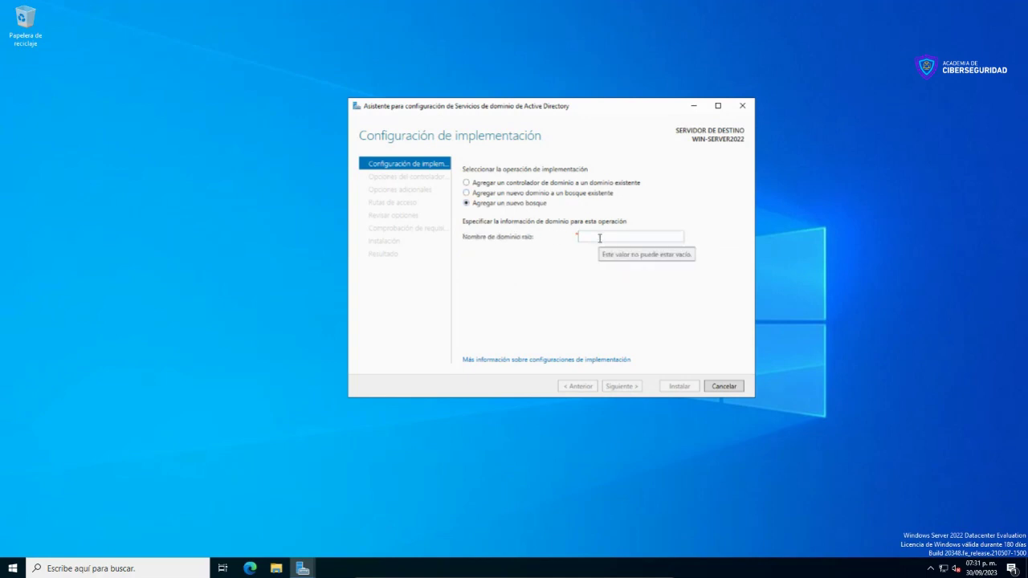
click(599, 238)
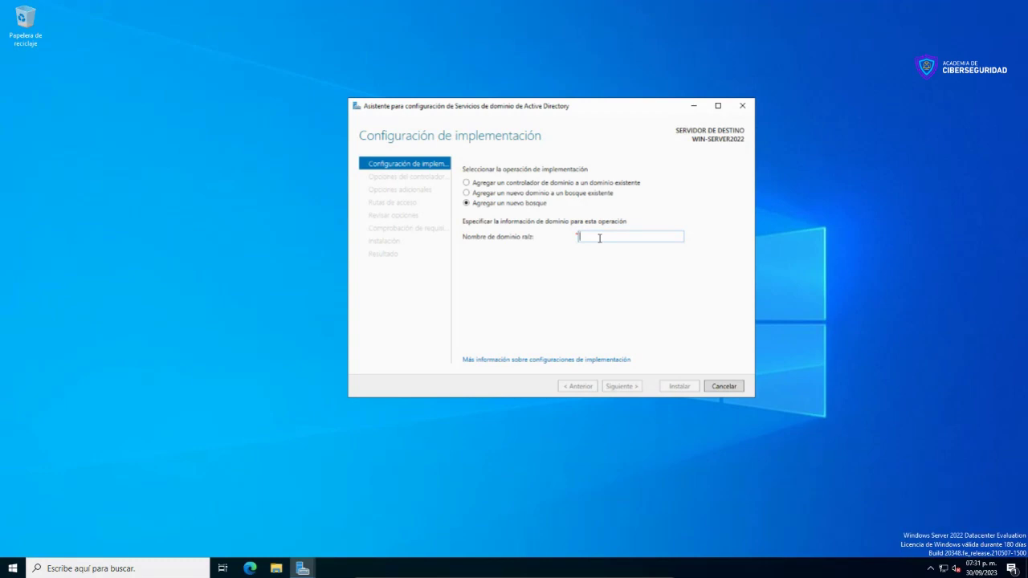
text(ACADE)
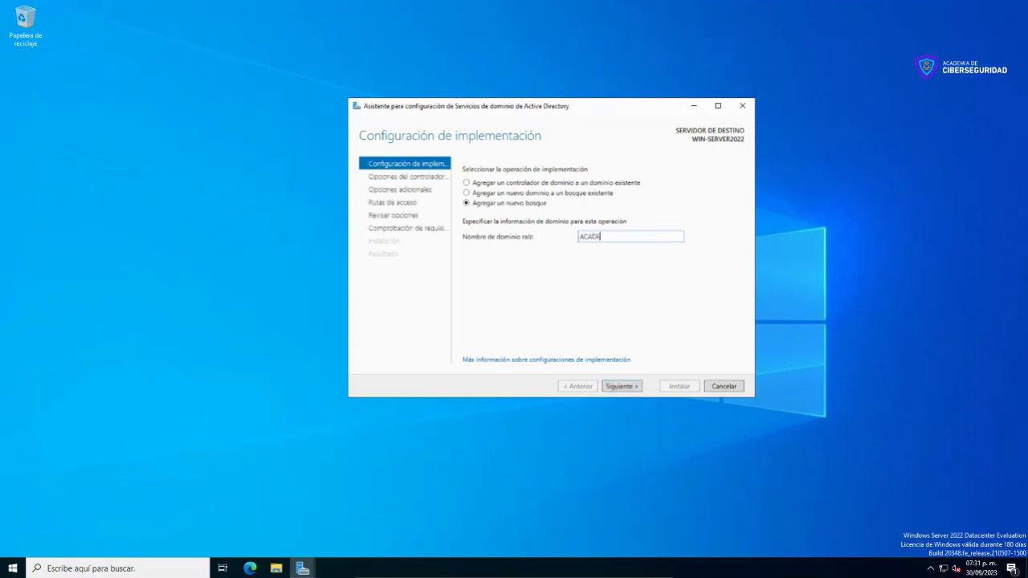
text(MIA.local)
click(619, 386)
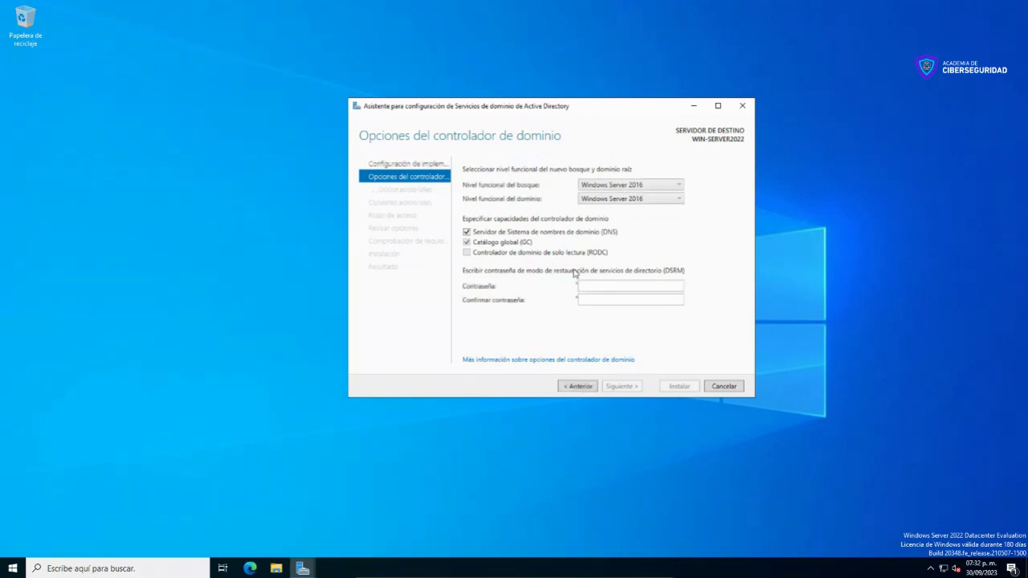
Step: Enter and confirm the DSRM password, then accept default DNS options and NetBIOS name ACADEMIA
click(597, 283)
text(•••••••)
key(Tab)
text(••••••)
key(ctrl+a)
text(••••)
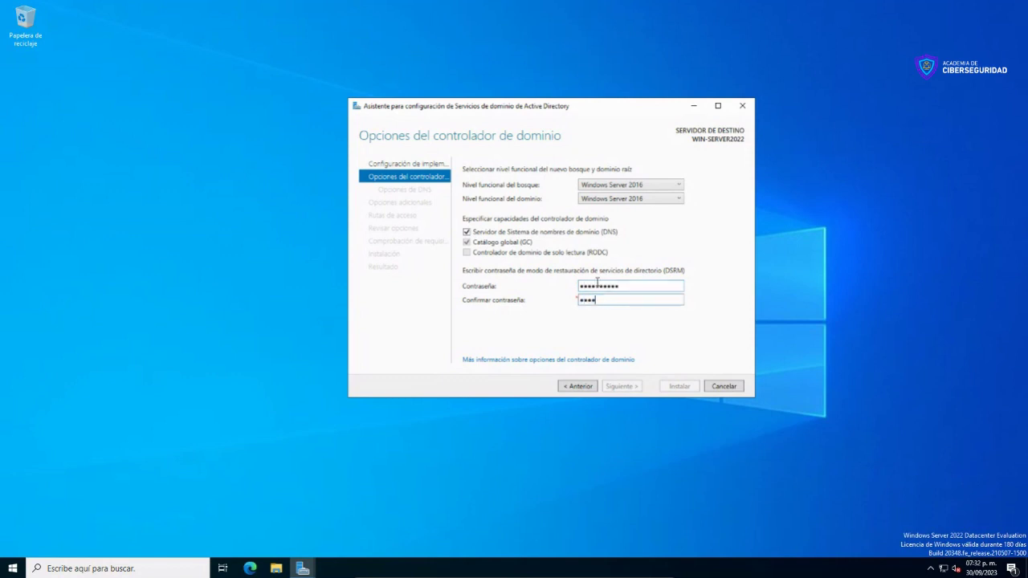
text(••••)
key(Return)
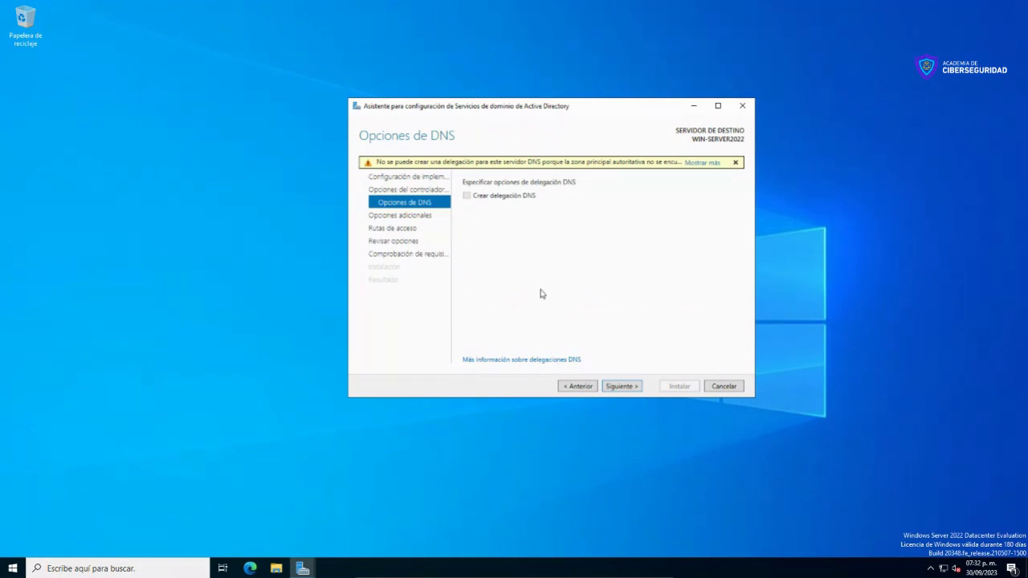
click(623, 387)
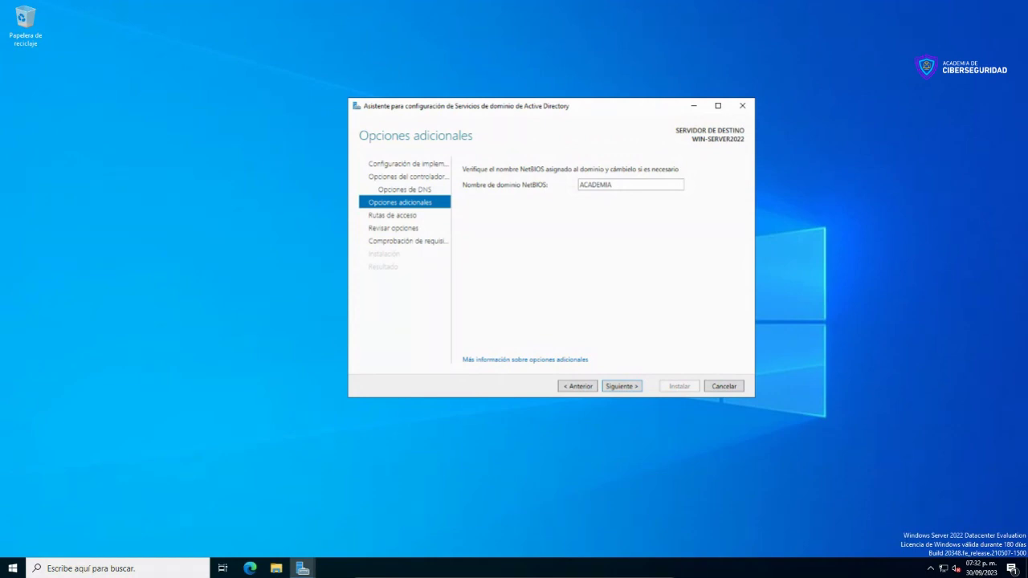
click(622, 386)
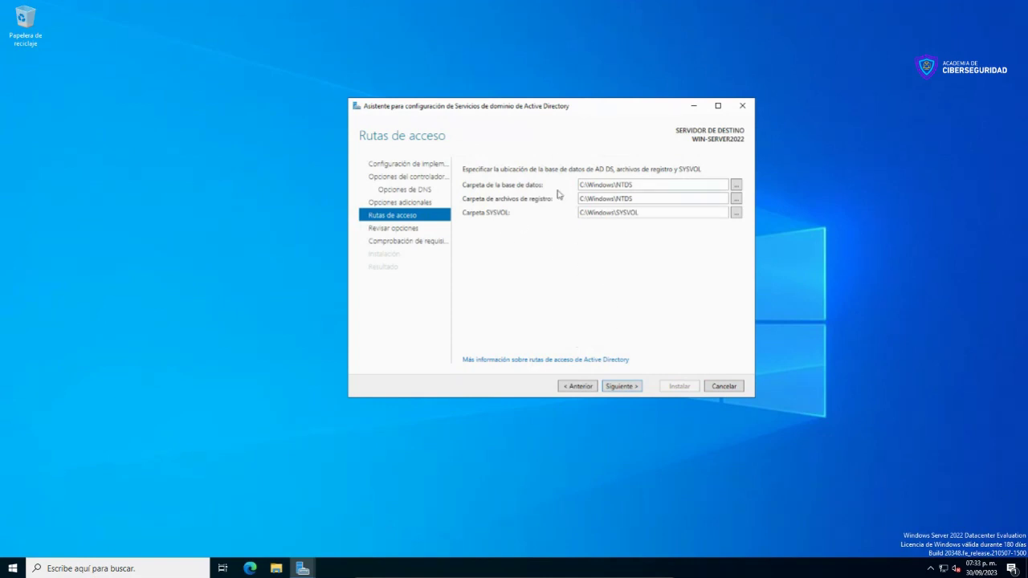
Step: Go to the Revisar opciones page and open the generated PowerShell script in Notepad
click(627, 387)
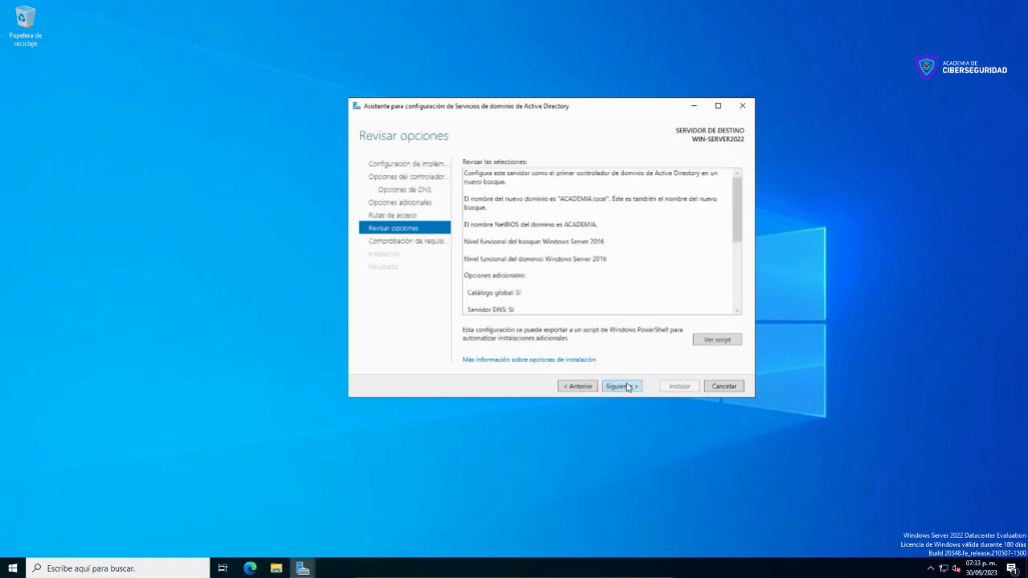
drag(736, 206, 723, 165)
click(716, 339)
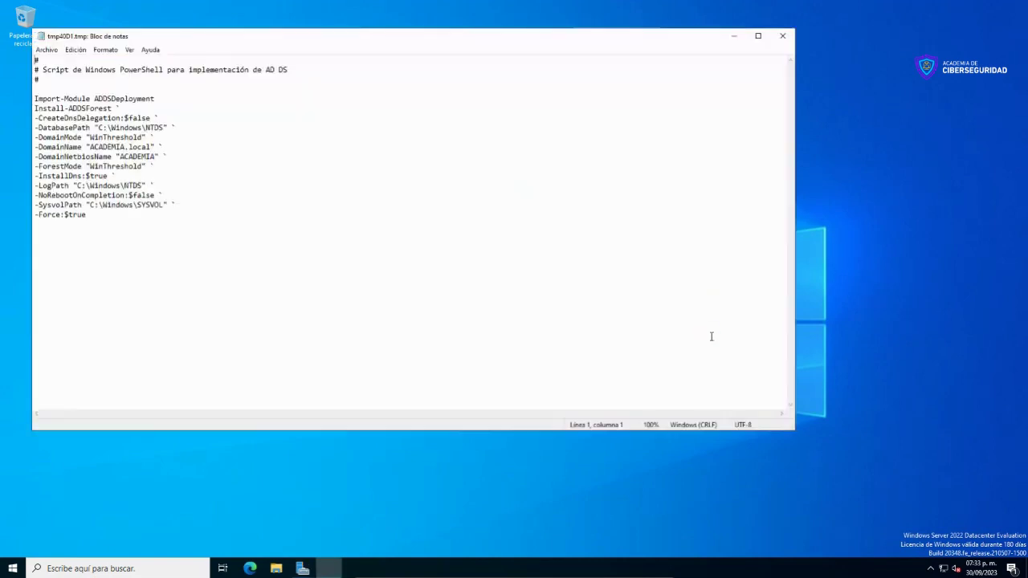
Step: Highlight the Import-Module ADDSDeployment, Install-ADDSForest and ACADEMIA.local parts of the script
drag(148, 241, 53, 57)
click(142, 147)
drag(36, 98, 78, 83)
click(167, 98)
click(74, 84)
drag(36, 108, 111, 109)
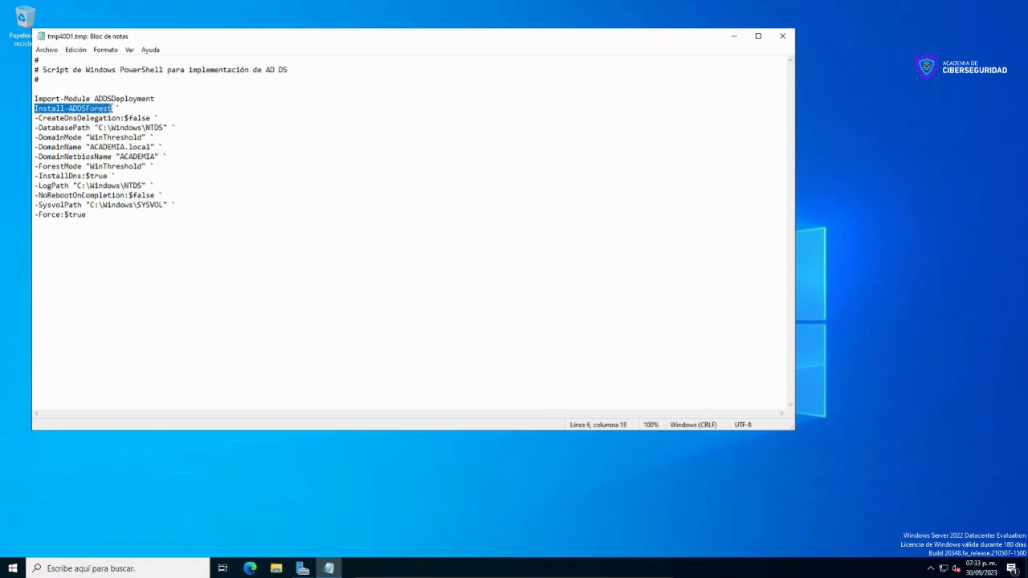
click(111, 108)
drag(90, 147, 141, 157)
click(147, 147)
Step: Move the script window aside to reveal the wizard, then launch Edge from the taskbar
drag(208, 38, 257, 45)
click(209, 161)
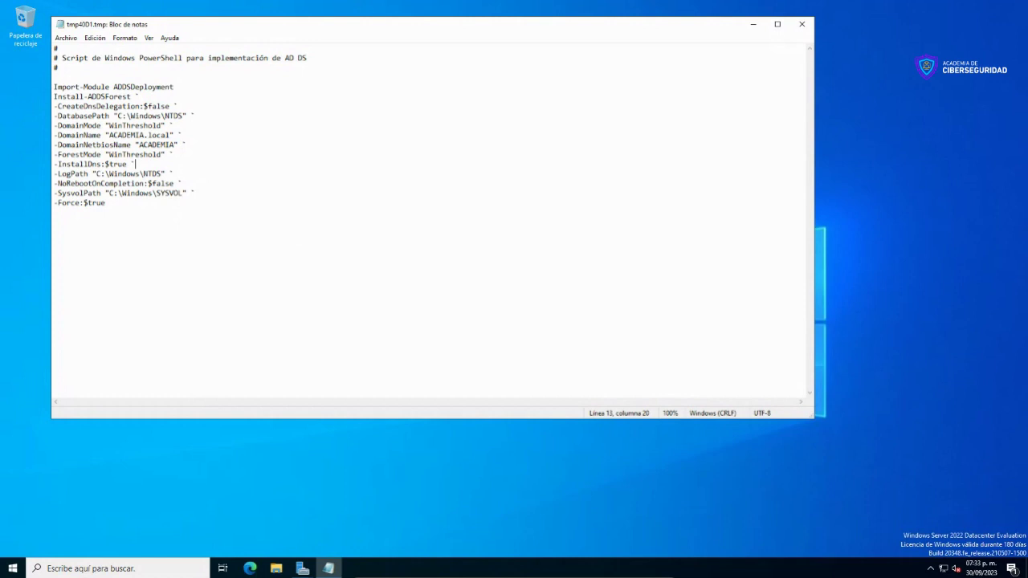
click(238, 481)
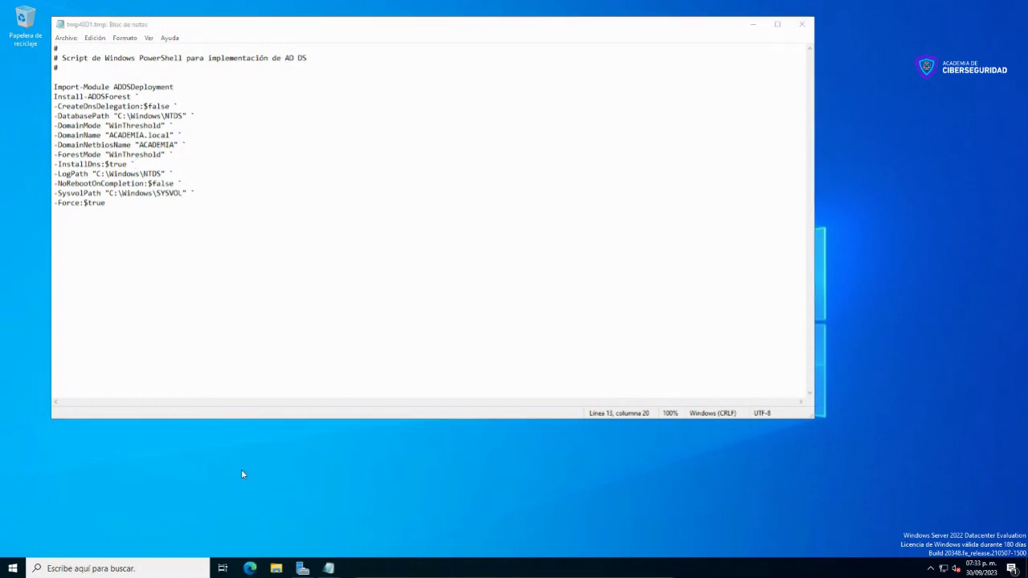
text(a)
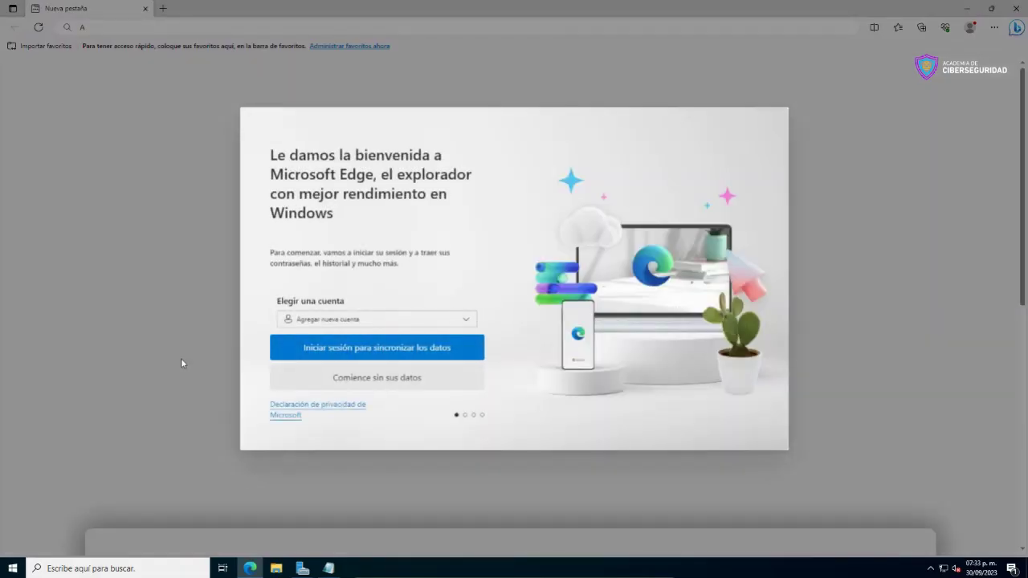
Step: Complete Edge's first-run setup without sign-in, data import or personalisation, choosing the dark theme
click(351, 386)
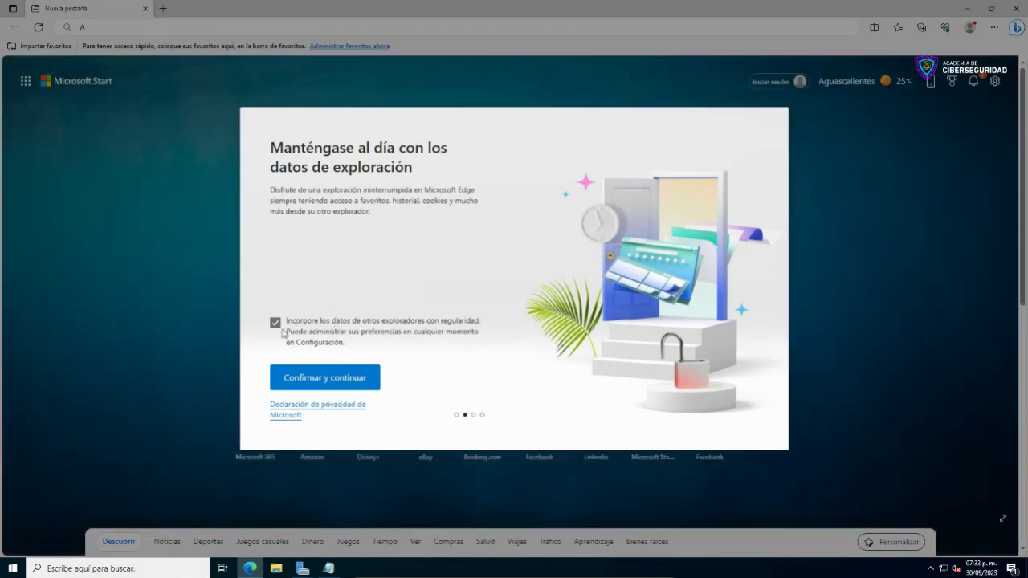
click(275, 325)
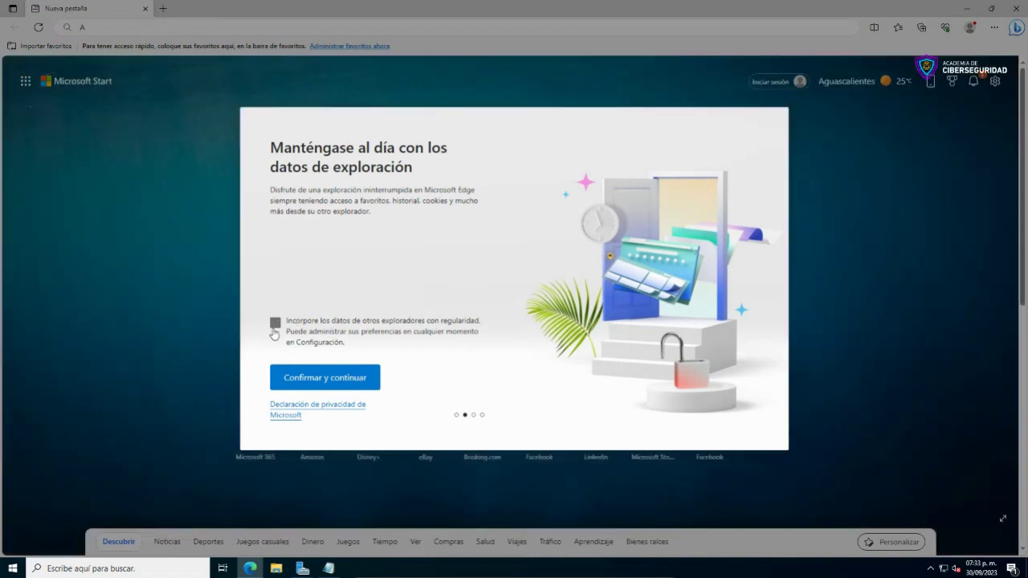
click(310, 376)
click(348, 390)
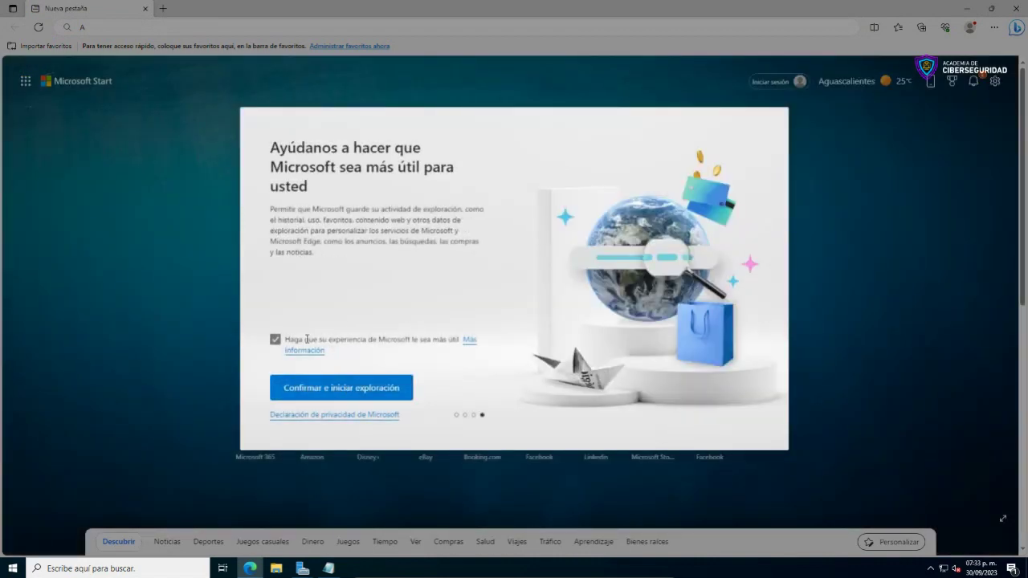
click(276, 339)
click(341, 393)
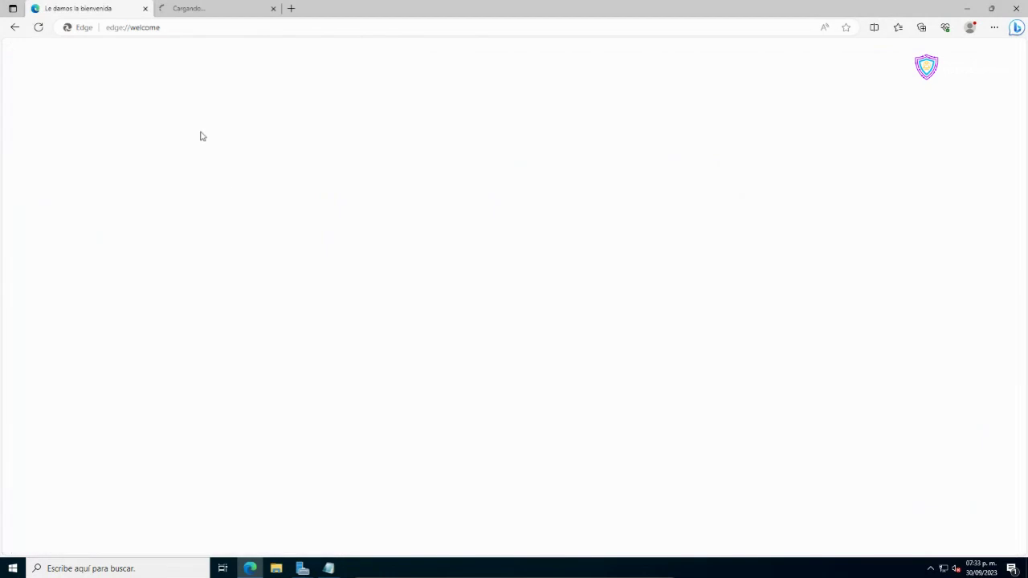
click(697, 170)
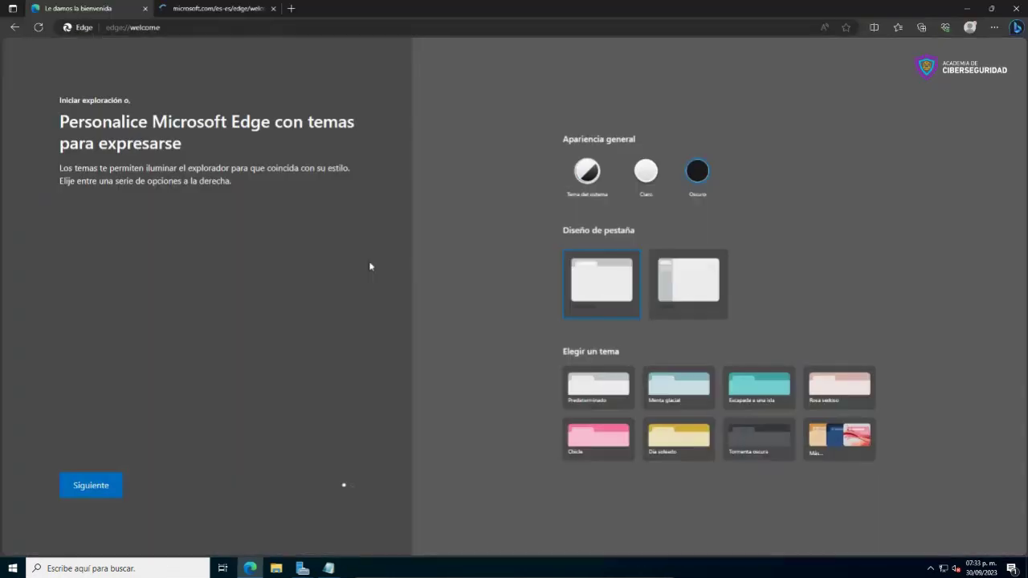
click(101, 483)
click(87, 489)
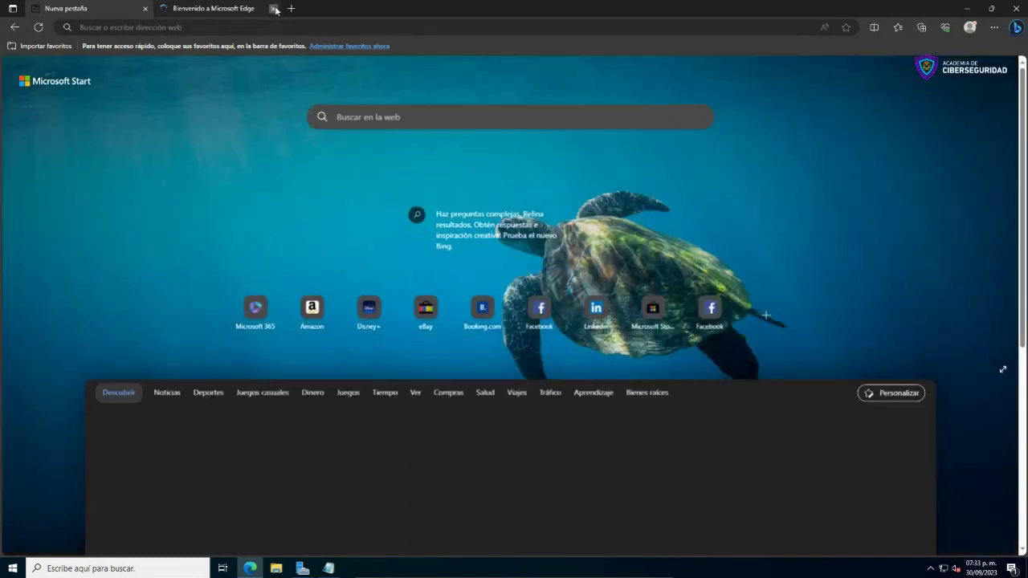
click(275, 10)
Step: Search Bing for 'active directory vulnerable github' and open the WaterExecution/vulnerable-AD-plus result
click(289, 27)
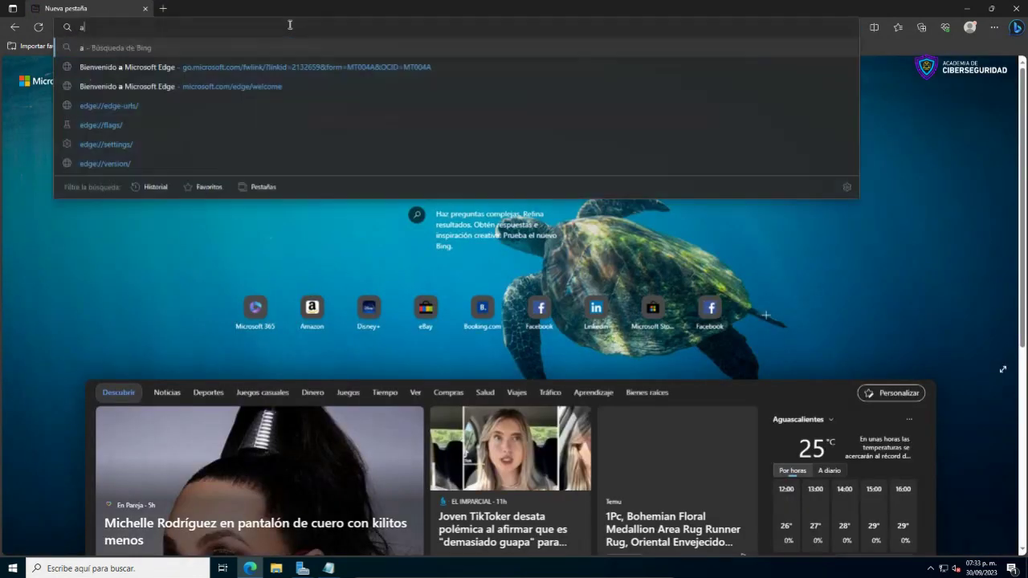
text(active dore)
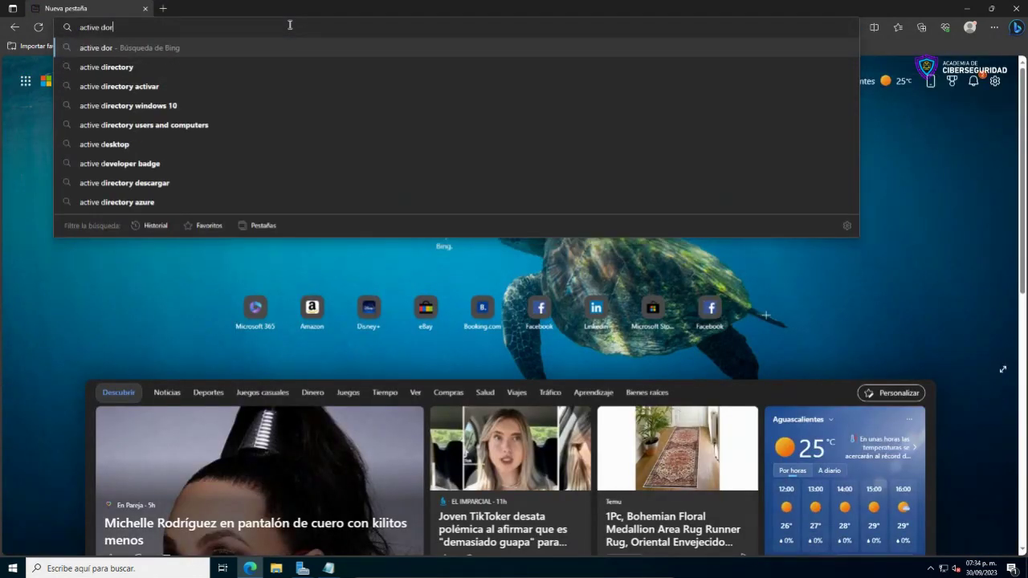
key(Down)
text(vulnerable github)
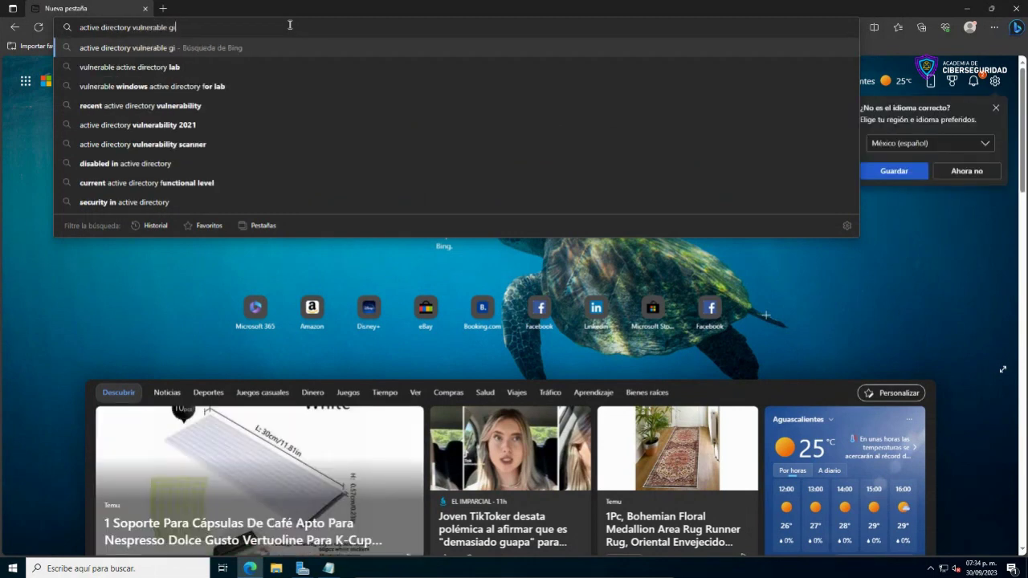
key(Return)
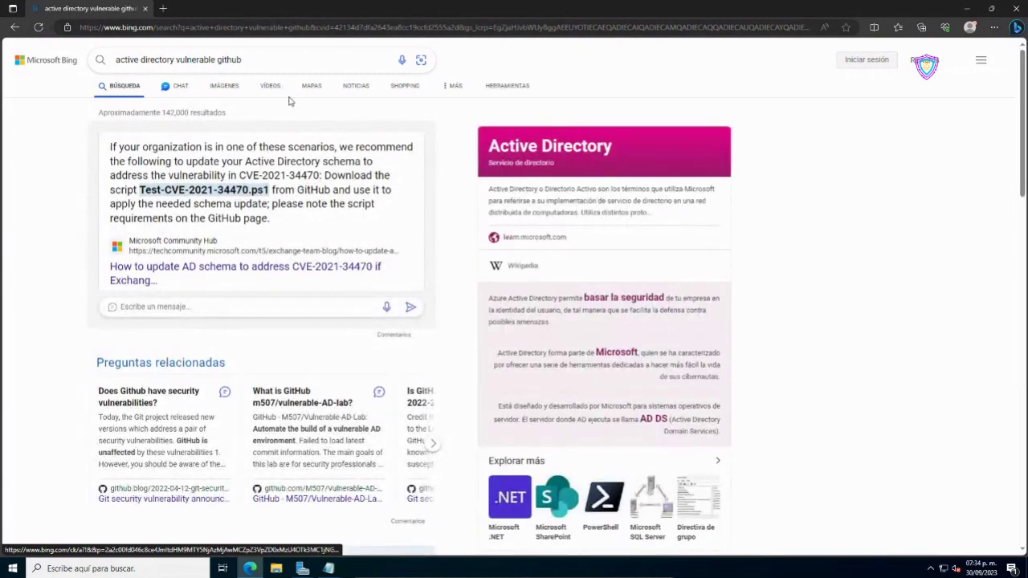
scroll(88, 257, down, 7)
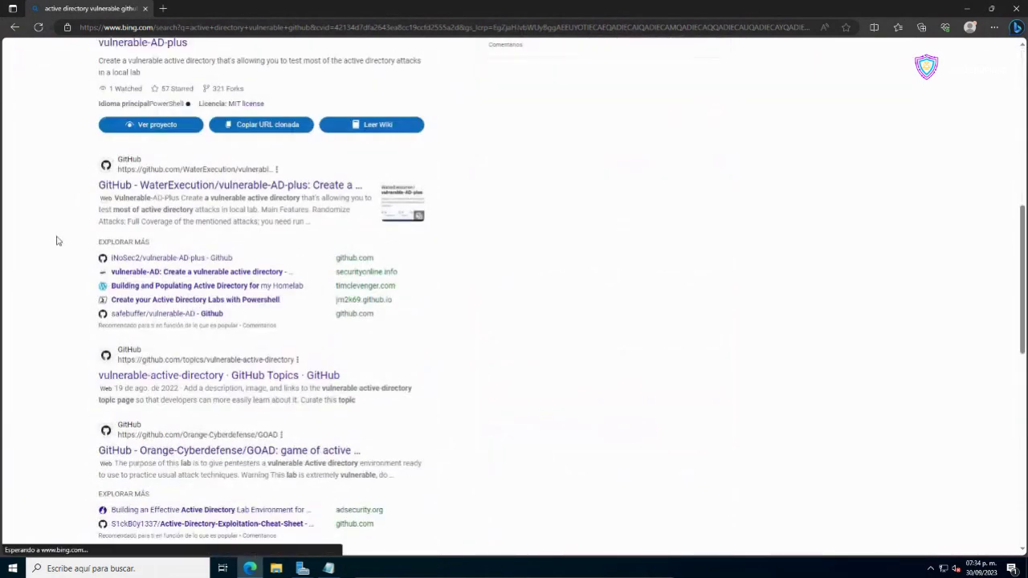
click(213, 191)
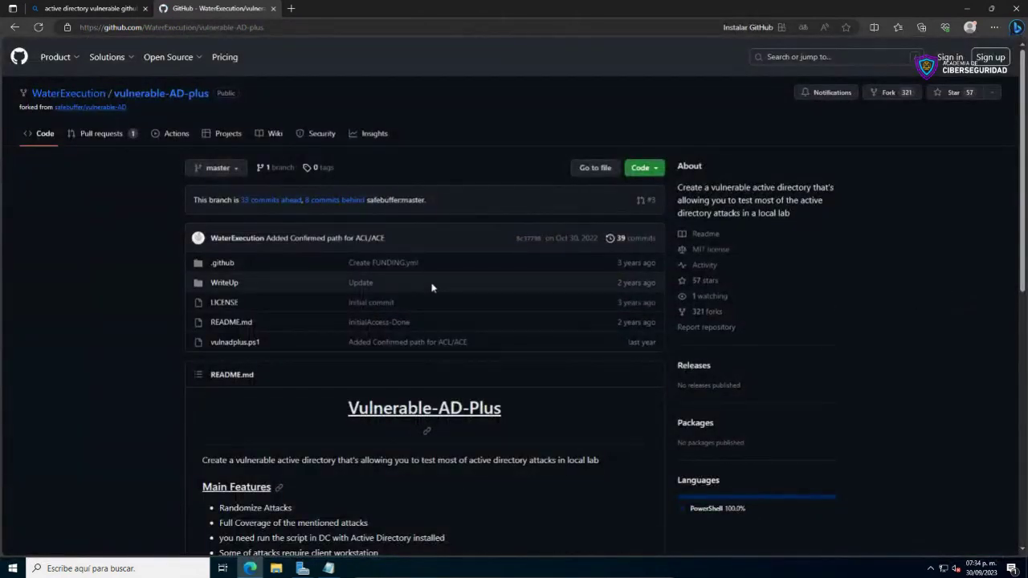
Step: Scroll through the vulnerable-AD-plus README down to the Supported Attacks list
scroll(142, 278, down, 3)
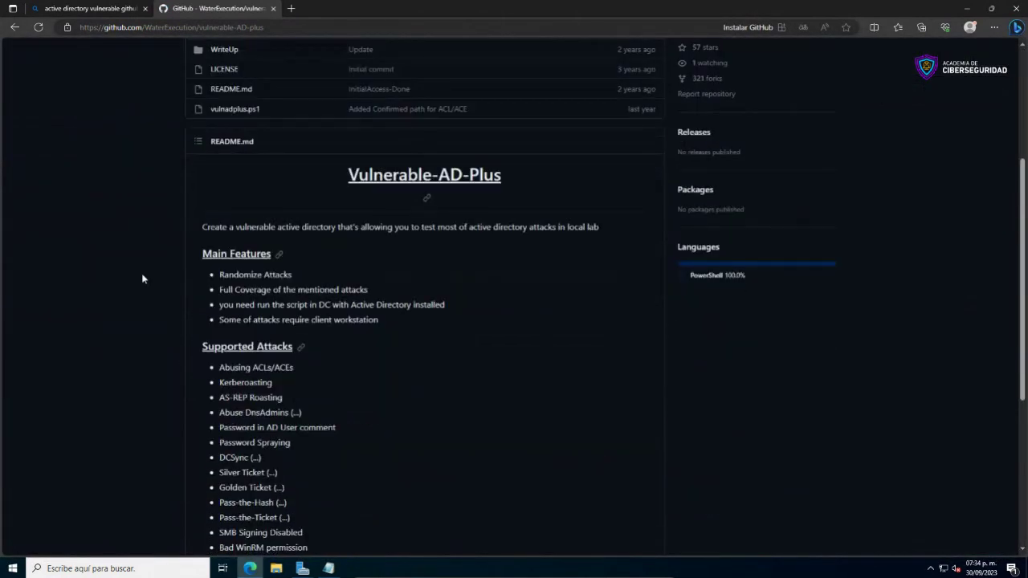
scroll(142, 278, up, 2)
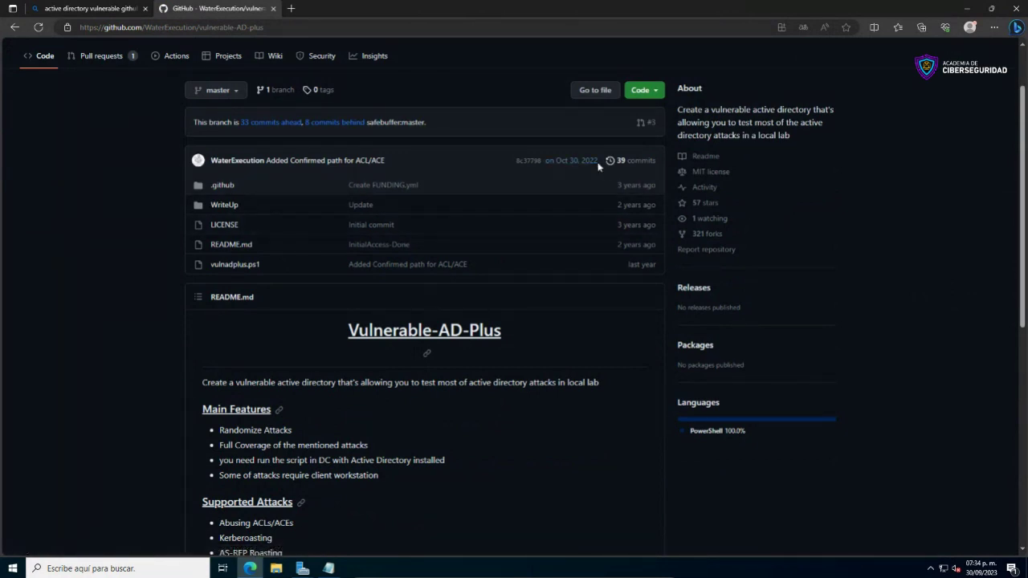
scroll(168, 217, down, 5)
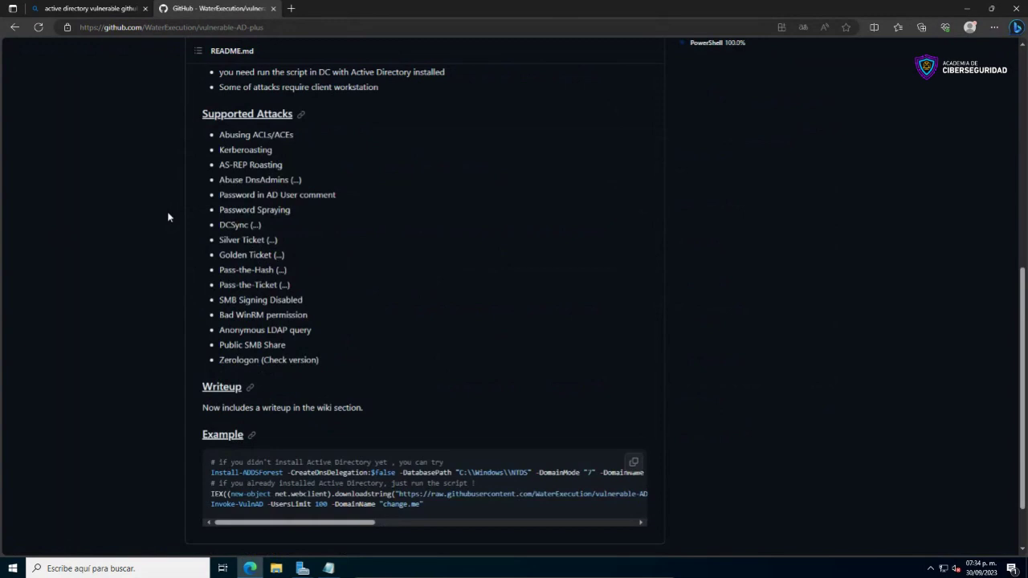
drag(336, 524, 185, 472)
scroll(168, 407, up, 5)
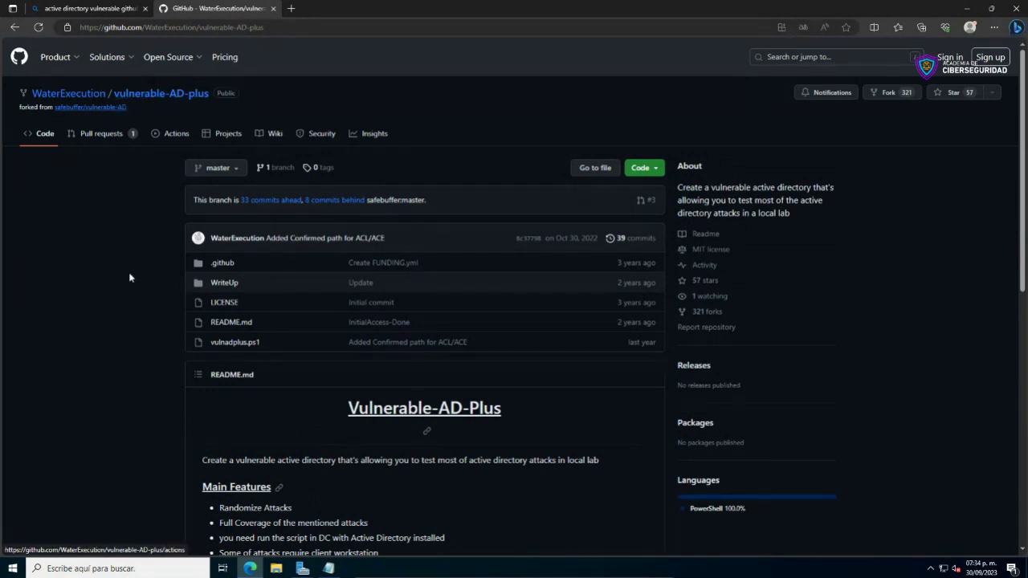
scroll(130, 273, down, 3)
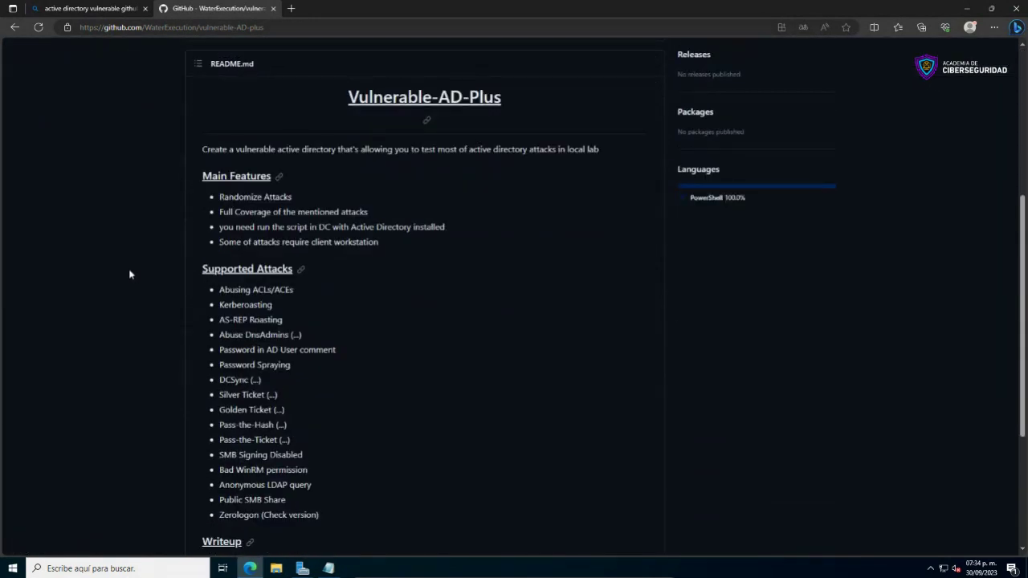
scroll(961, 288, down, 1)
mouse_move(225, 290)
mouse_down()
mouse_move(257, 291)
mouse_move(222, 305)
mouse_move(239, 303)
mouse_up()
click(239, 303)
drag(221, 350, 272, 353)
drag(336, 350, 246, 353)
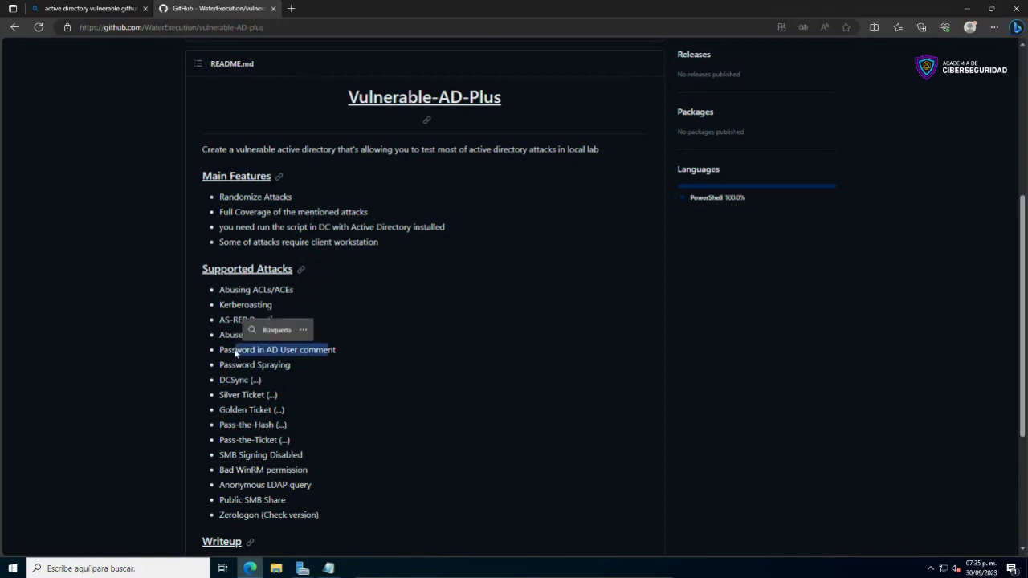
click(234, 354)
double_click(251, 350)
click(273, 350)
drag(273, 350, 315, 353)
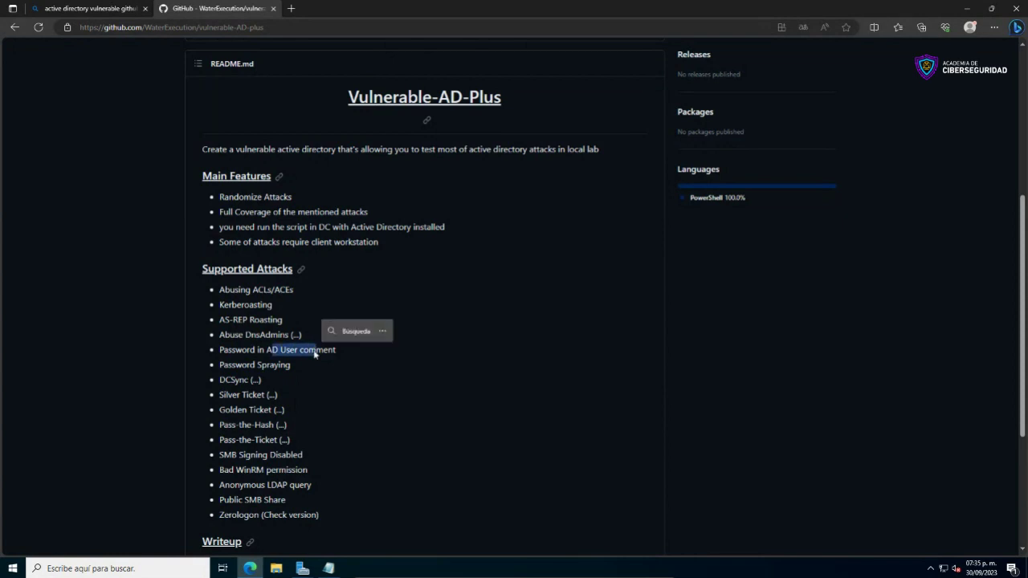
drag(230, 411, 273, 424)
click(226, 422)
click(252, 454)
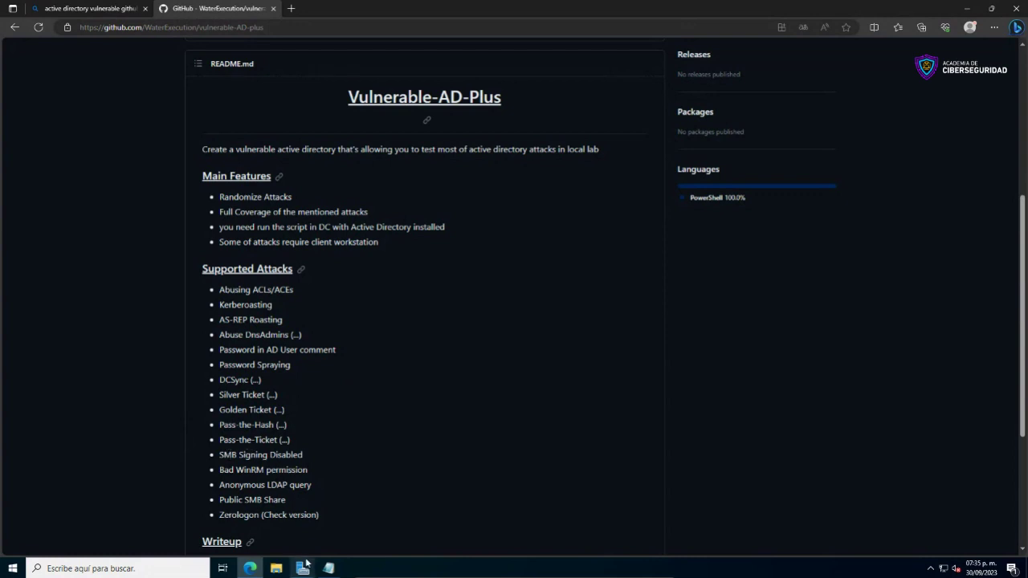
drag(337, 523, 228, 301)
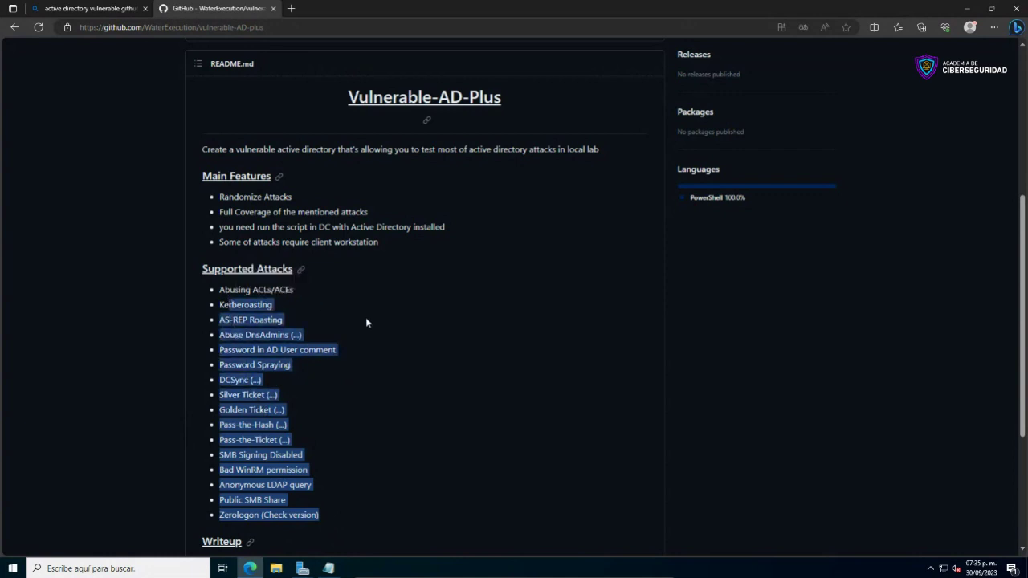
click(361, 356)
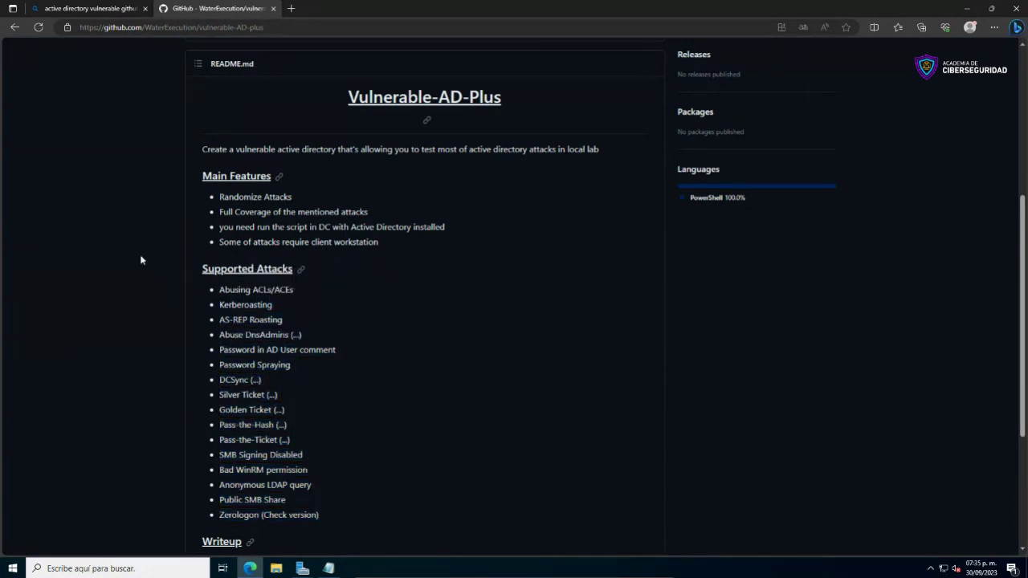
scroll(134, 255, down, 1)
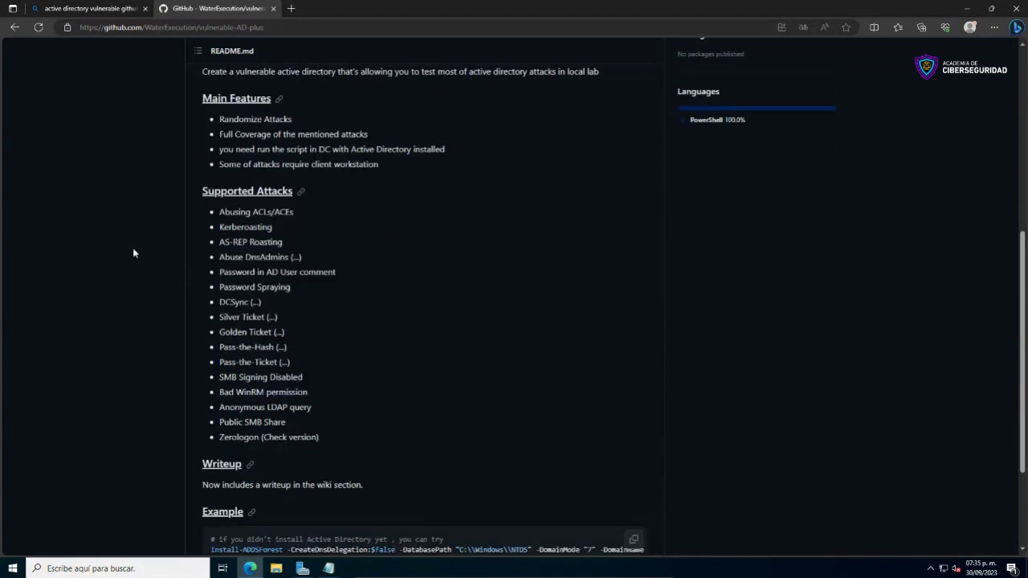
scroll(134, 252, up, 2)
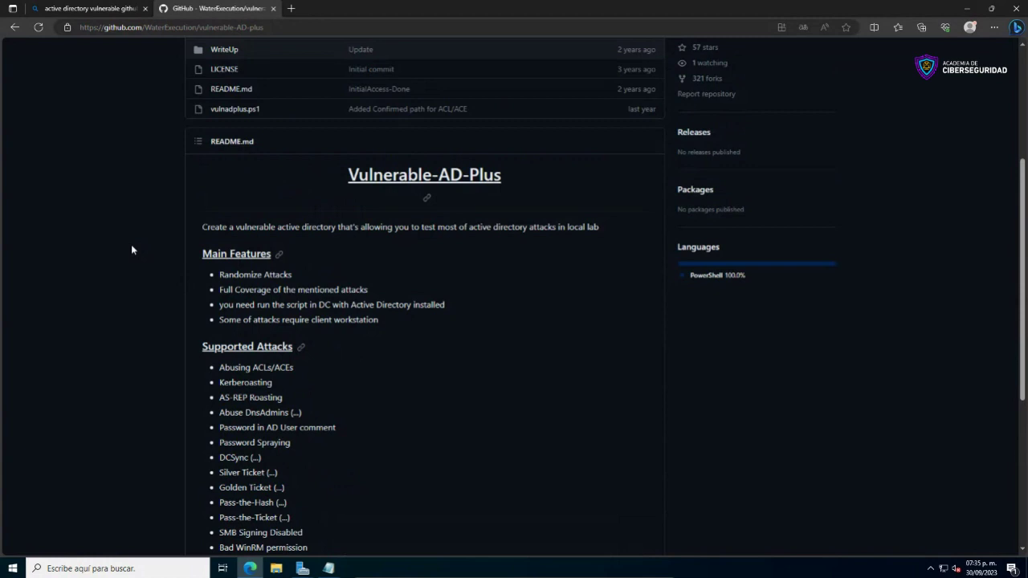
scroll(130, 244, up, 3)
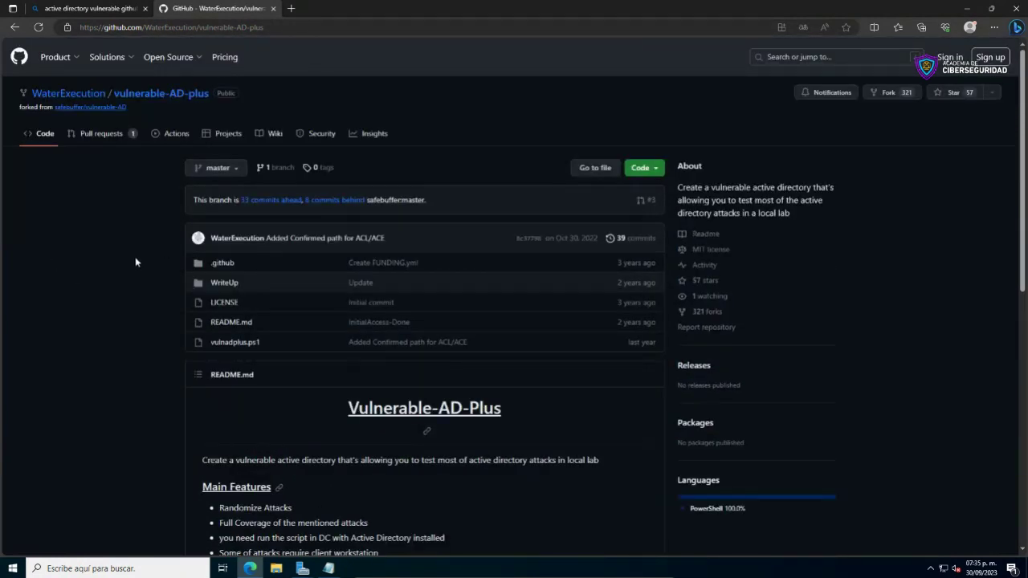
Step: Open vulnadplus.ps1 and highlight its HumansNames, BadPasswords and group name lists
click(224, 343)
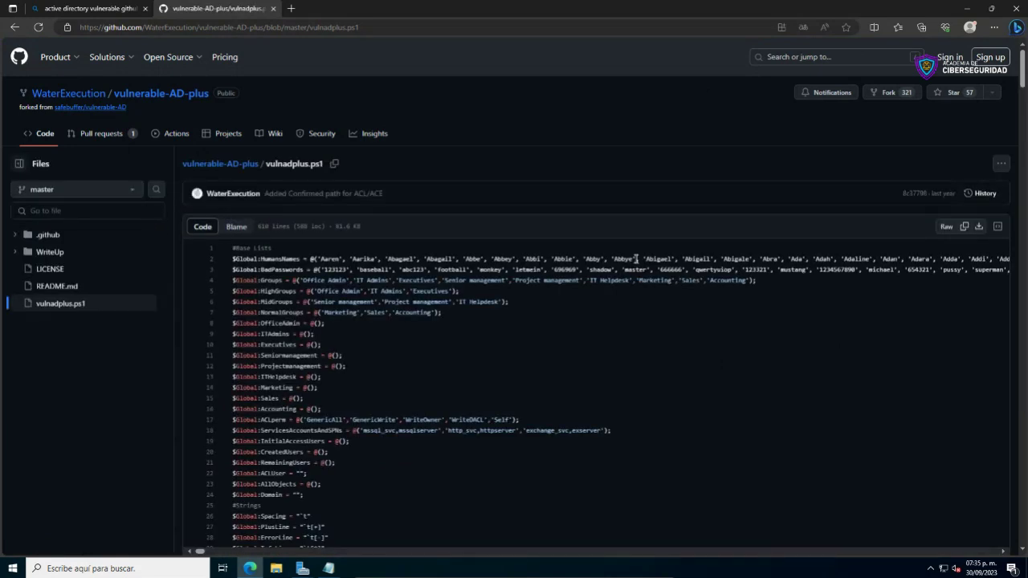
scroll(619, 248, down, 3)
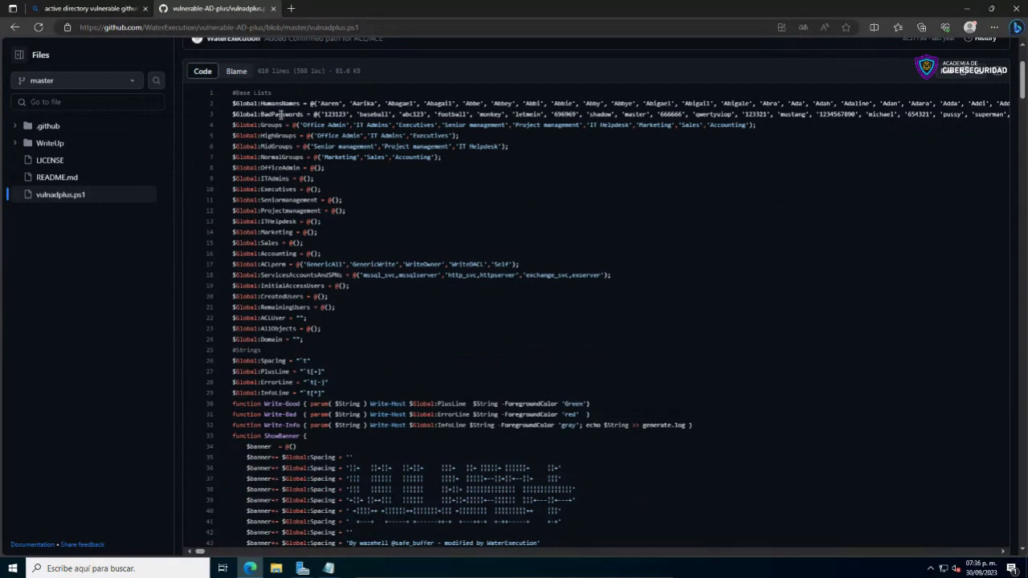
drag(260, 102, 305, 103)
click(326, 102)
drag(324, 114, 564, 124)
click(354, 114)
click(565, 125)
Step: Mark the group variables on lines 9–16 and show the Projectmanagement and ITHelpdesk references
click(577, 298)
scroll(323, 249, down, 1)
scroll(322, 249, up, 1)
drag(317, 258, 267, 191)
click(266, 211)
click(273, 223)
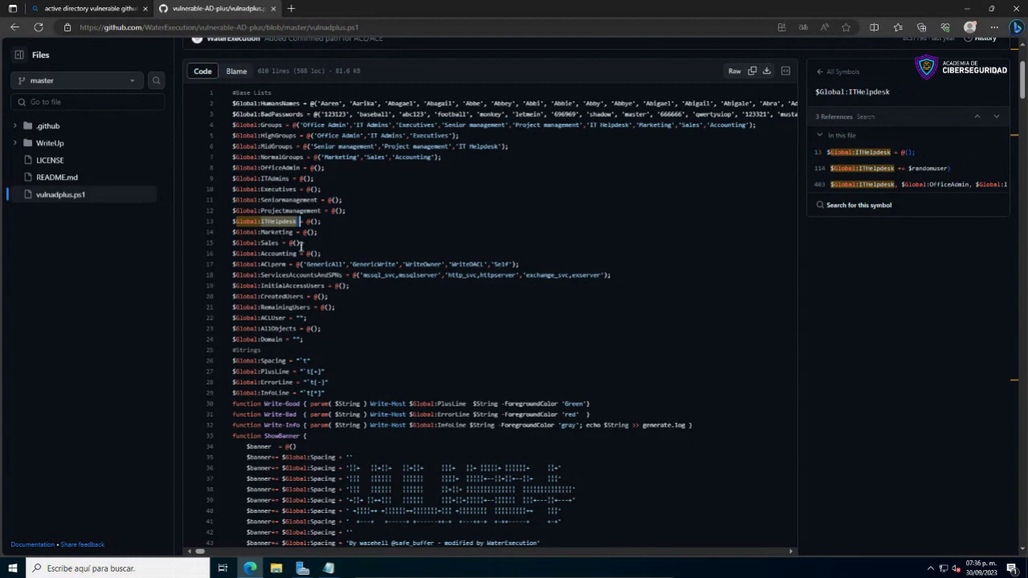
drag(325, 253, 244, 178)
click(399, 205)
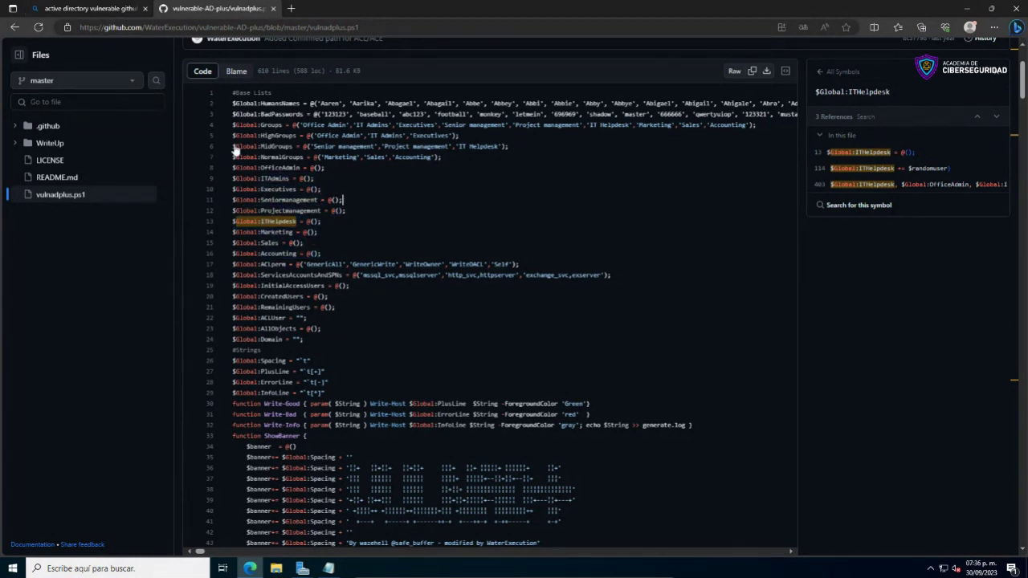
scroll(166, 98, up, 2)
Step: Return to the vulnerable-AD-plus README and read its Install-ADDSForest and Invoke-VulnAD -UsersLimit 100 example commands
click(138, 97)
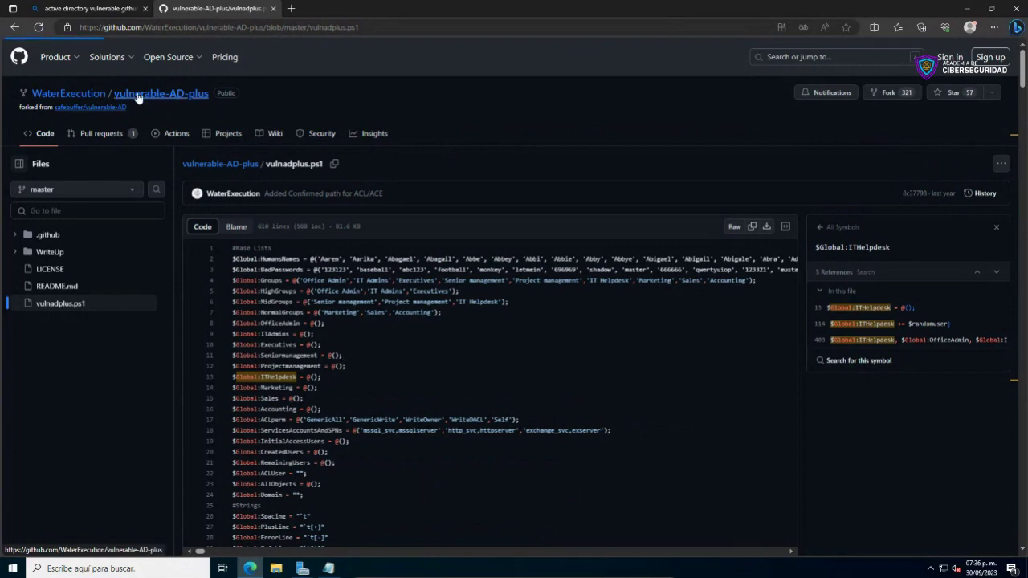
scroll(137, 195, down, 5)
scroll(141, 207, down, 3)
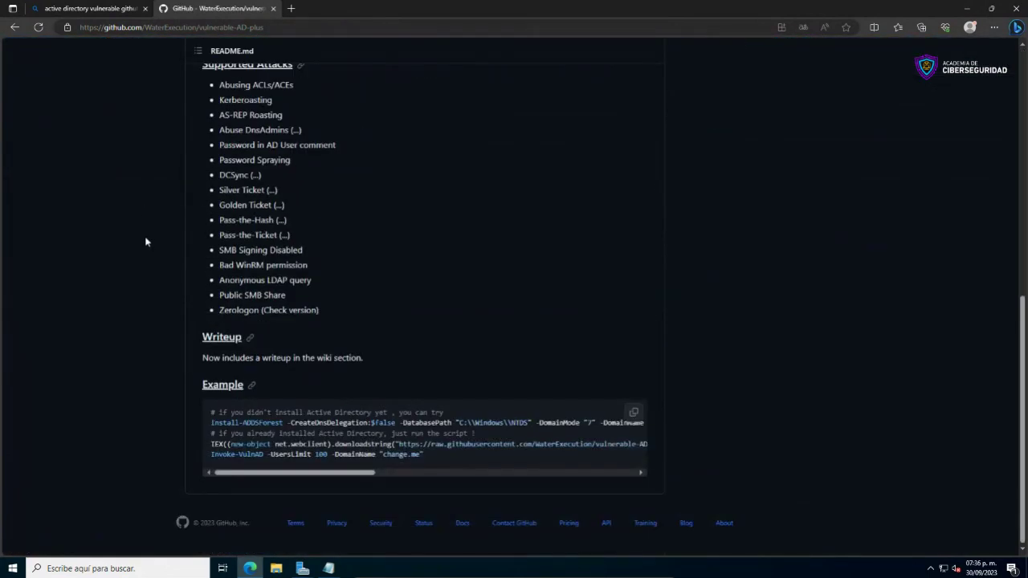
drag(218, 412, 448, 414)
drag(279, 421, 626, 425)
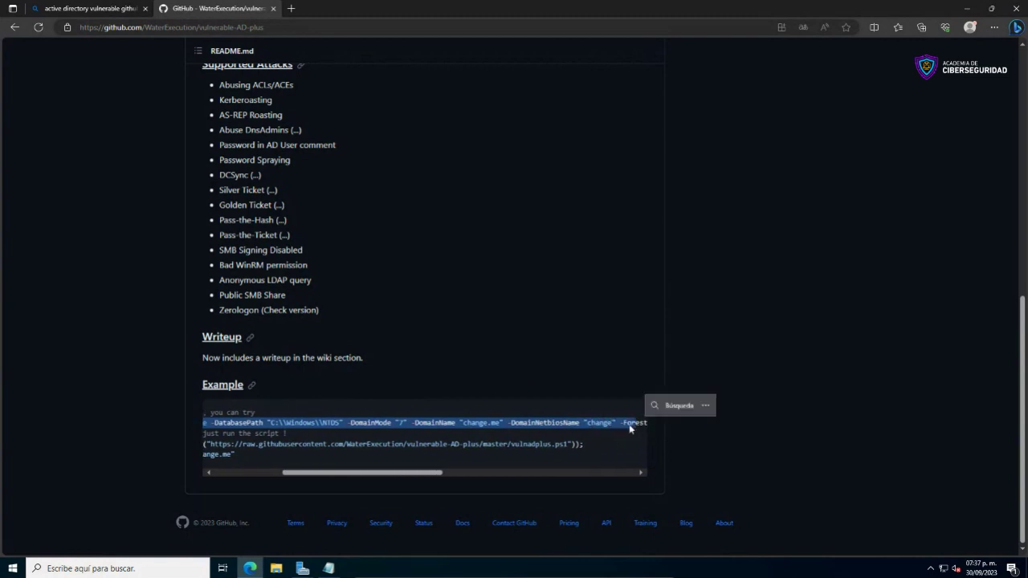
click(526, 421)
drag(368, 475, 254, 469)
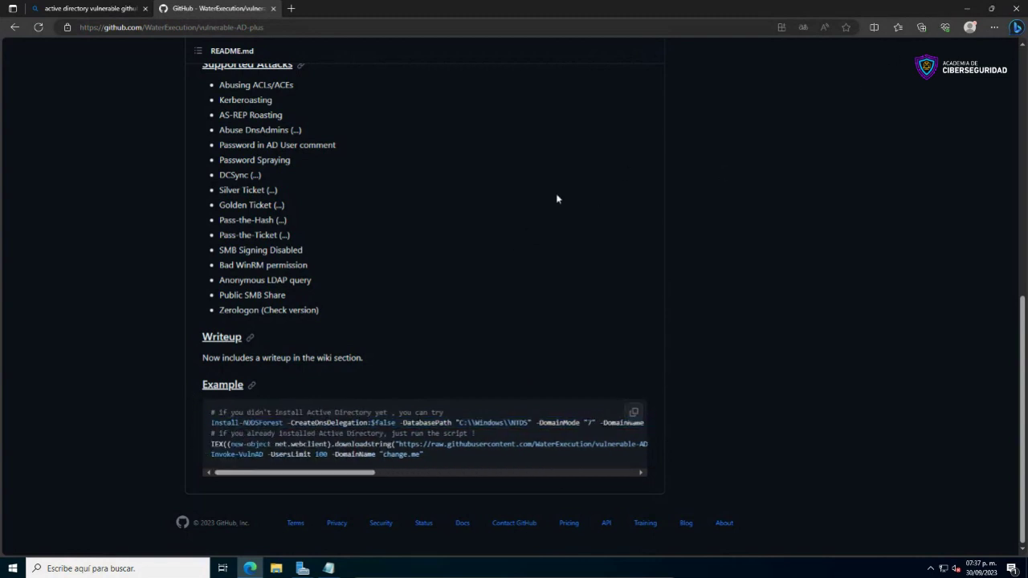
Step: Close Edge and the PowerShell script, review the ACADEMIA.local options, and run the prerequisite check
click(1013, 8)
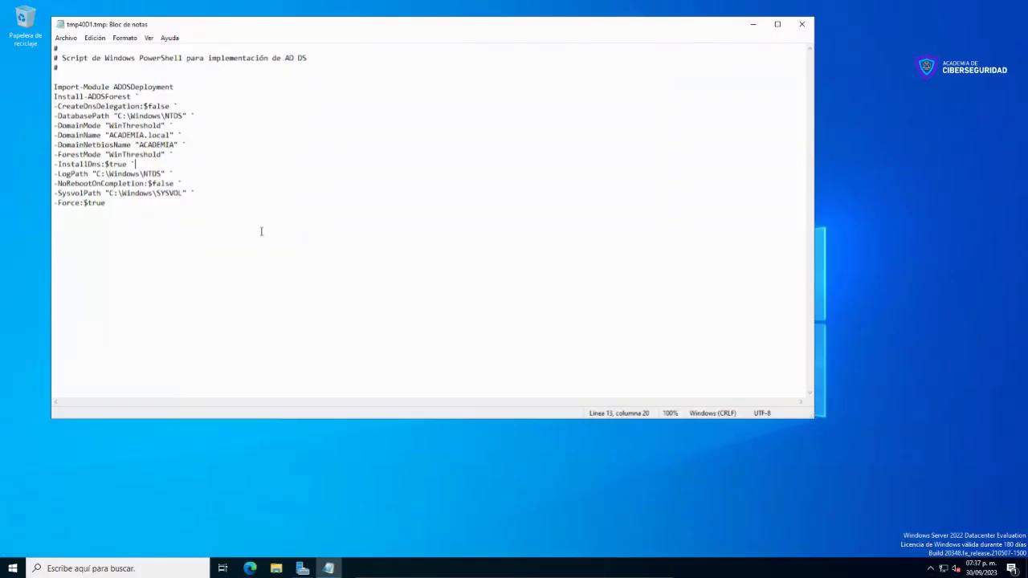
click(803, 24)
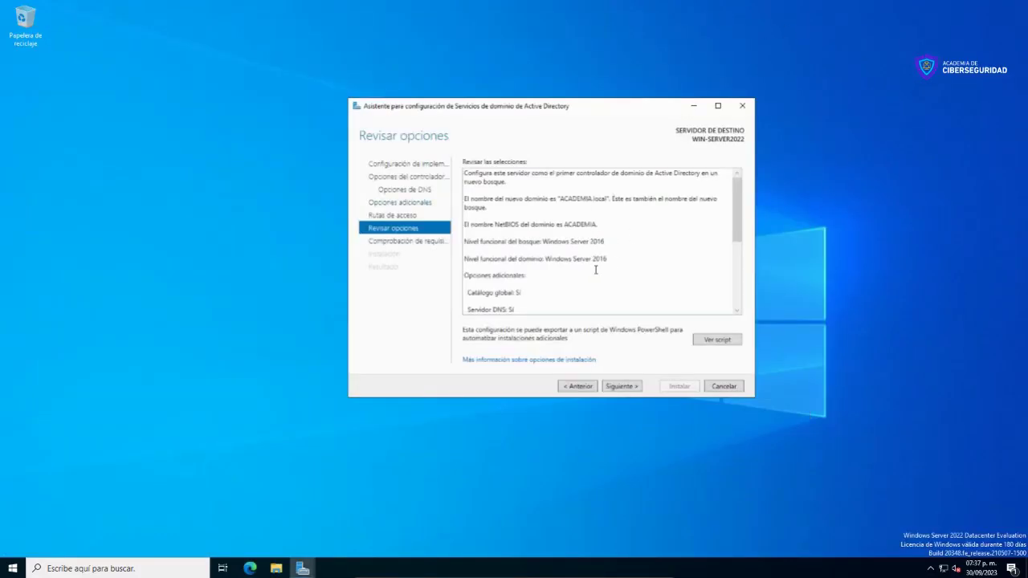
key(ctrl+a)
click(537, 225)
click(925, 569)
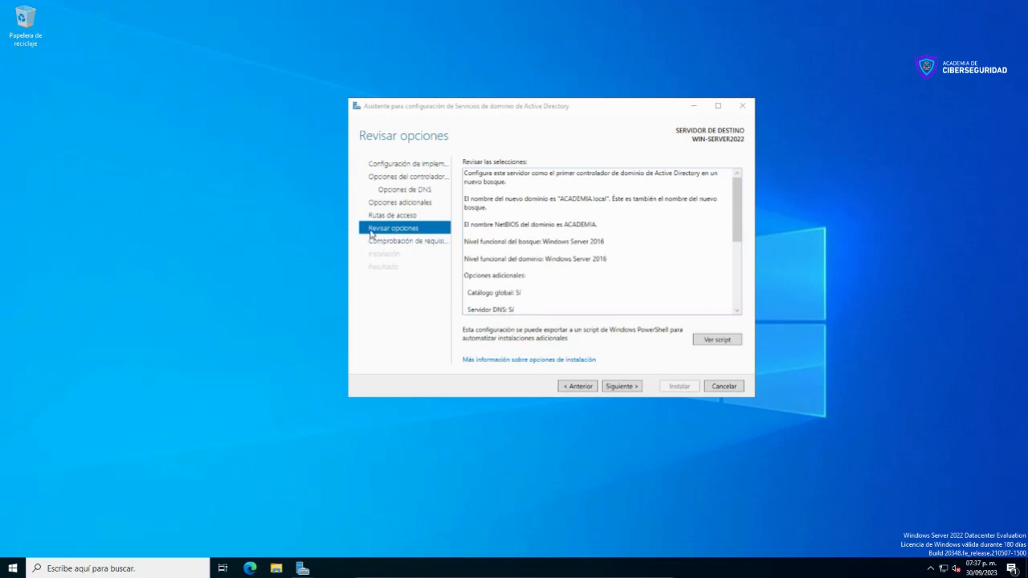
scroll(727, 207, down, 5)
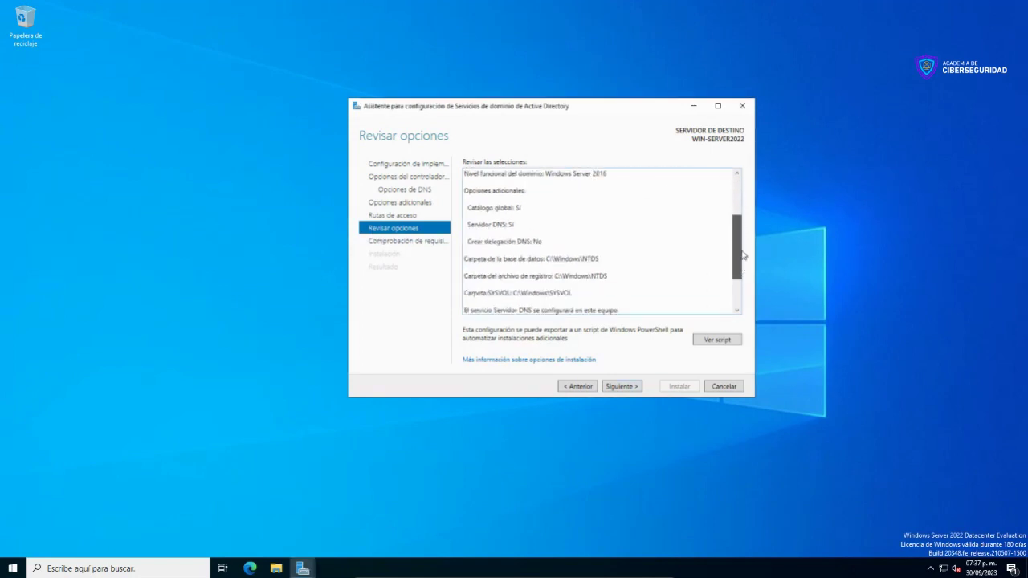
click(621, 386)
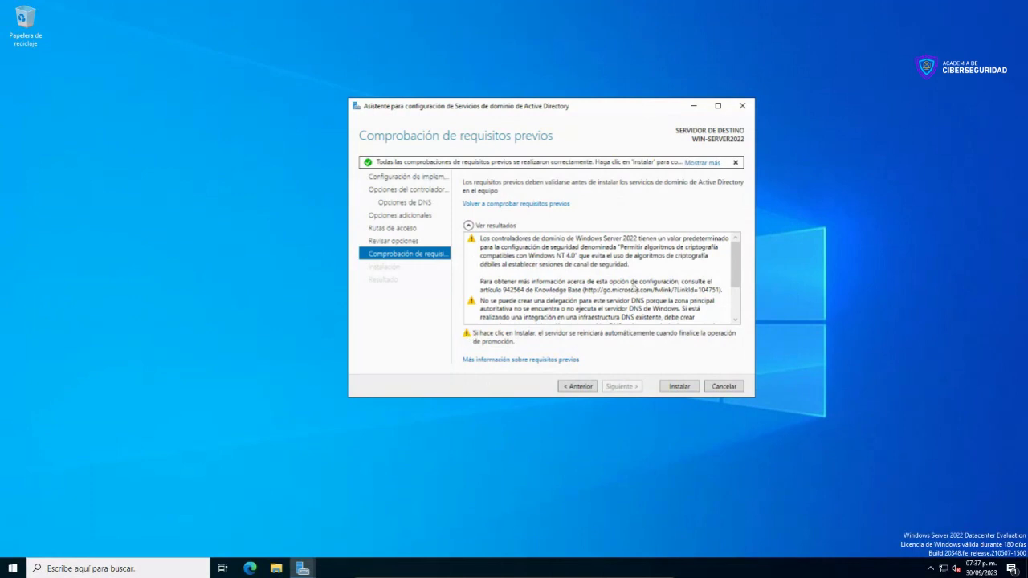
Step: Install AD DS on WIN-SERVER2022 and dismiss the sign-out notice to see the Resultado page
mouse_move(733, 269)
mouse_down()
mouse_move(732, 311)
mouse_move(733, 249)
mouse_up()
click(679, 386)
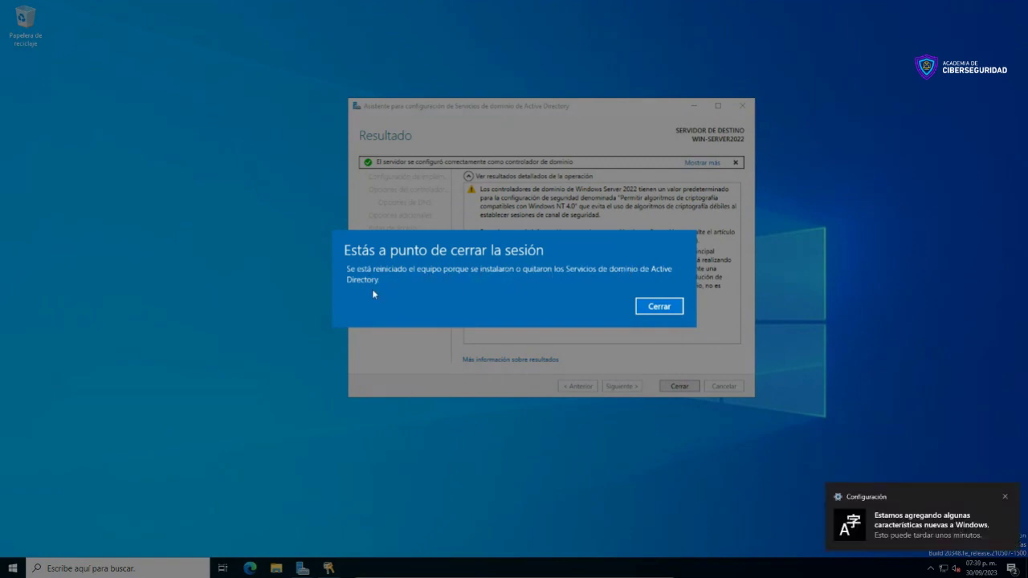
click(649, 306)
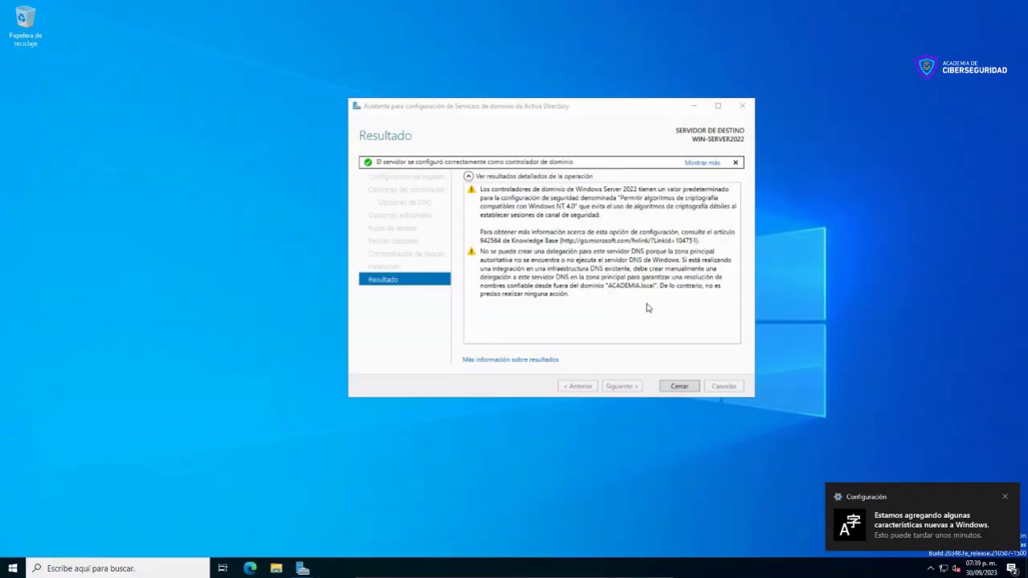
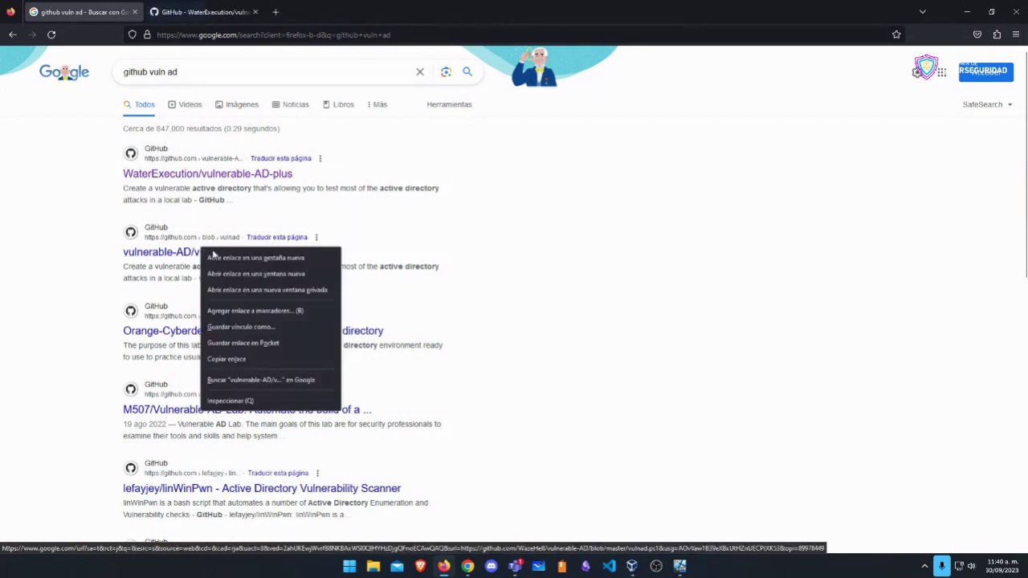
Step: Keep the vulnad.ps1 search result in a new tab and open the M507/Vulnerable-AD-Lab repository
click(218, 257)
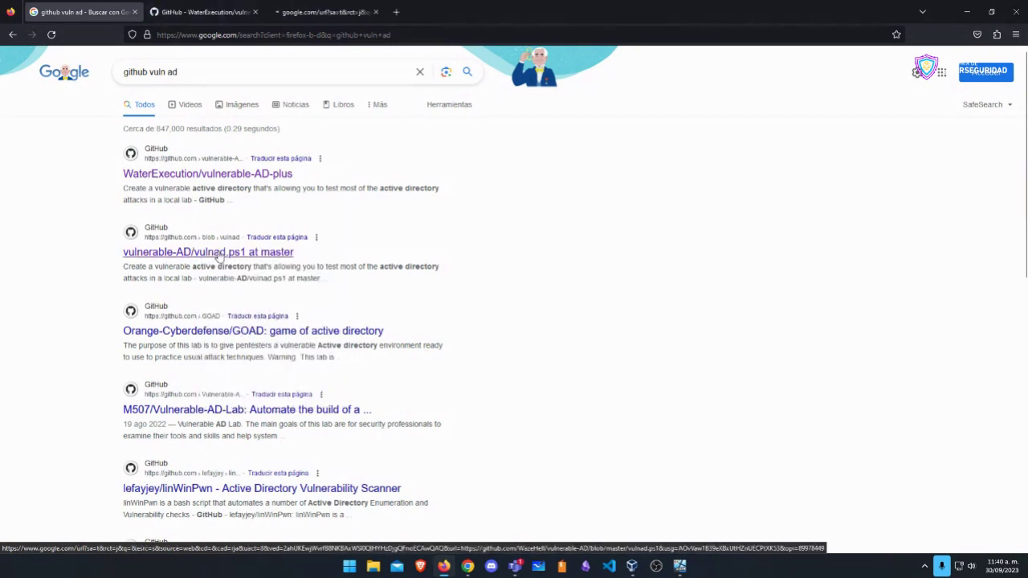
click(302, 409)
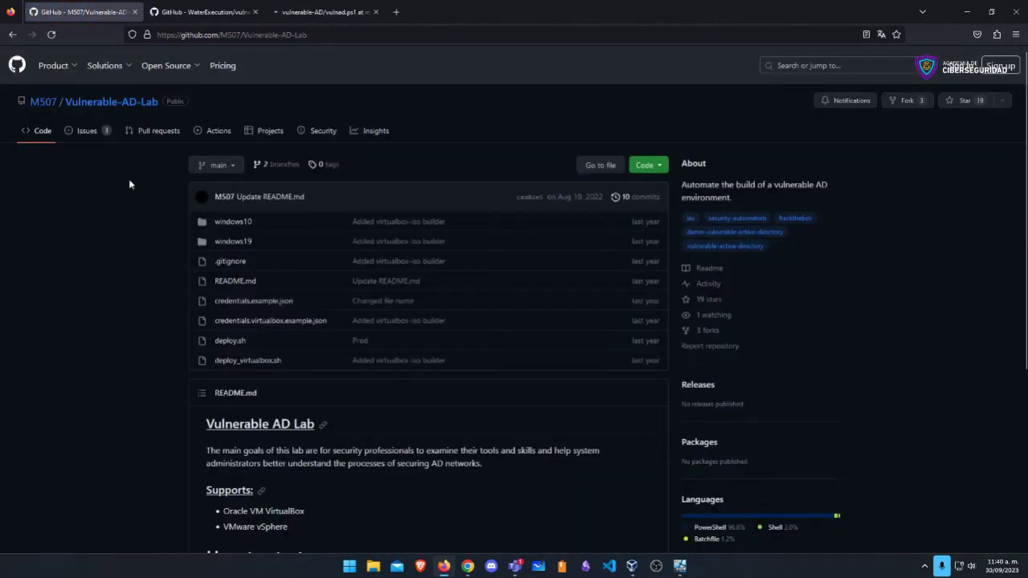
Step: Skim the Vulnerable-AD-Lab README, glance at vulnerable-AD-plus, then return to the vulnad.ps1 script page
scroll(130, 185, down, 3)
scroll(129, 184, up, 2)
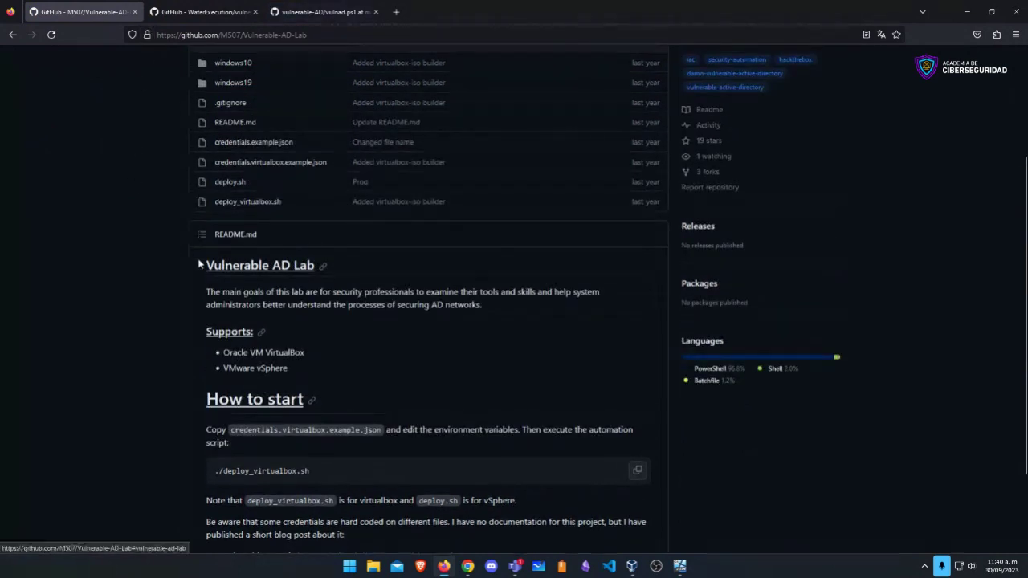
scroll(123, 268, up, 2)
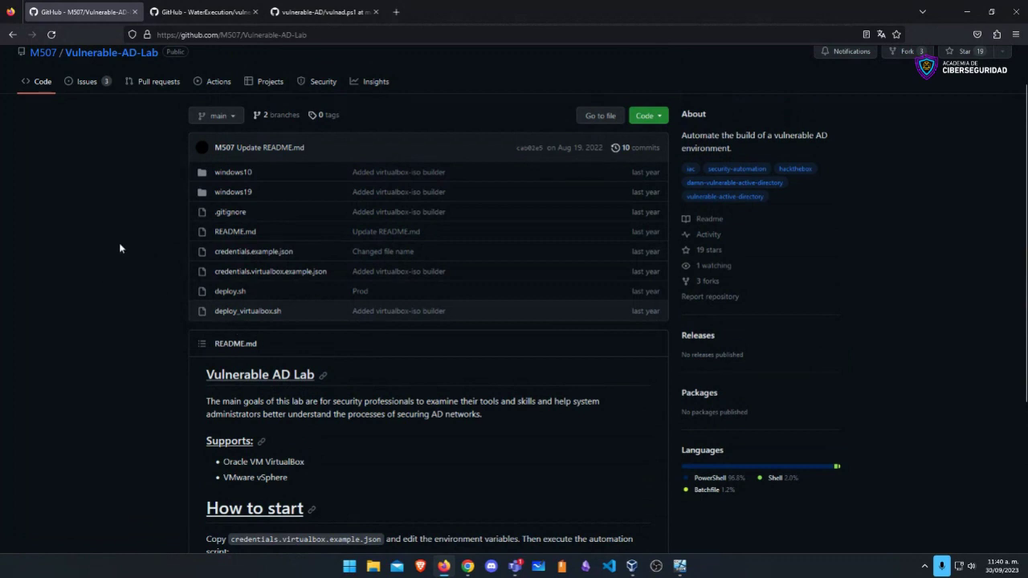
click(187, 18)
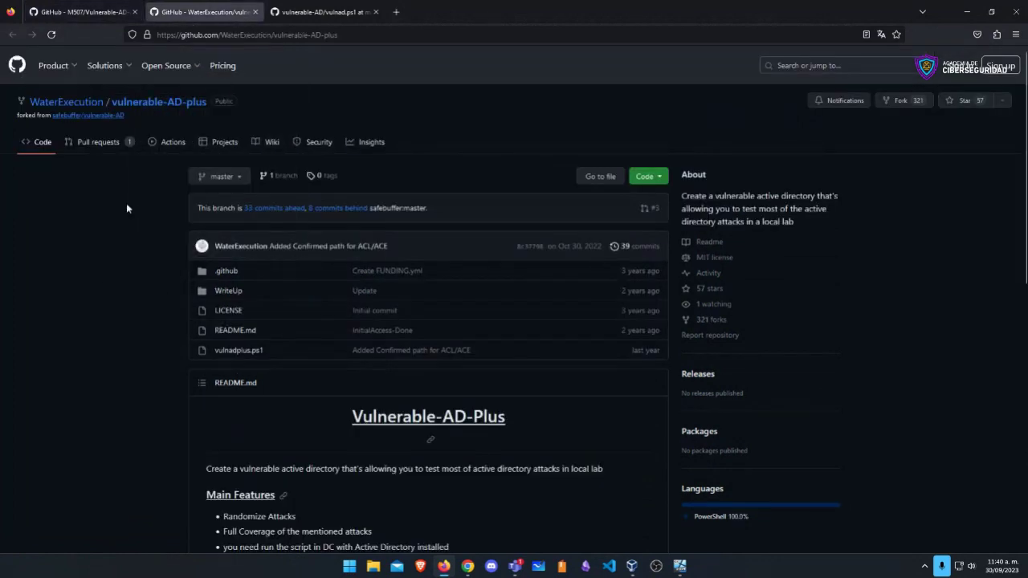
click(323, 13)
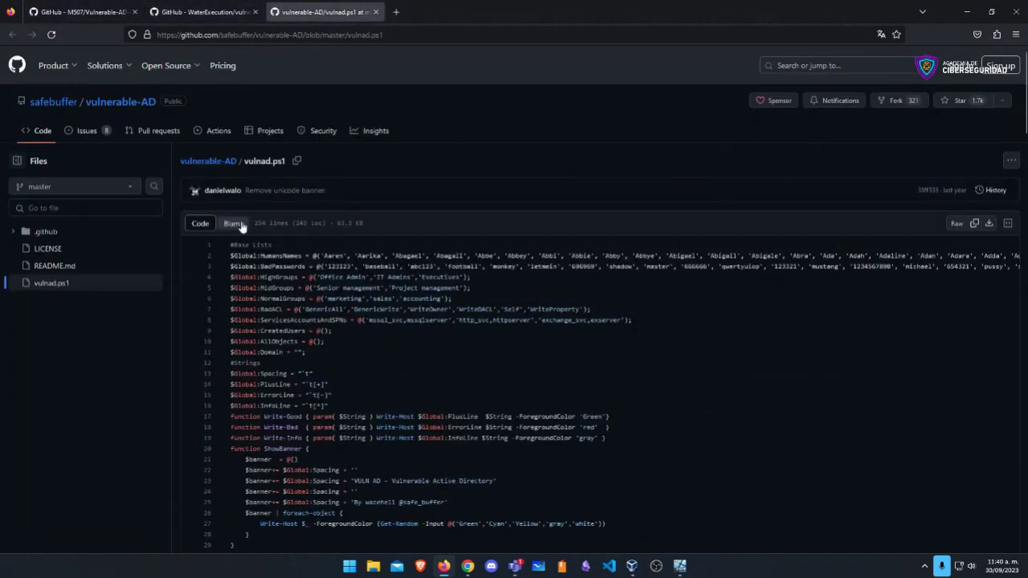
Step: Read the safebuffer/vulnerable-AD README, highlighting the Randomize Attacks feature and the run-on-a-DC note
click(124, 107)
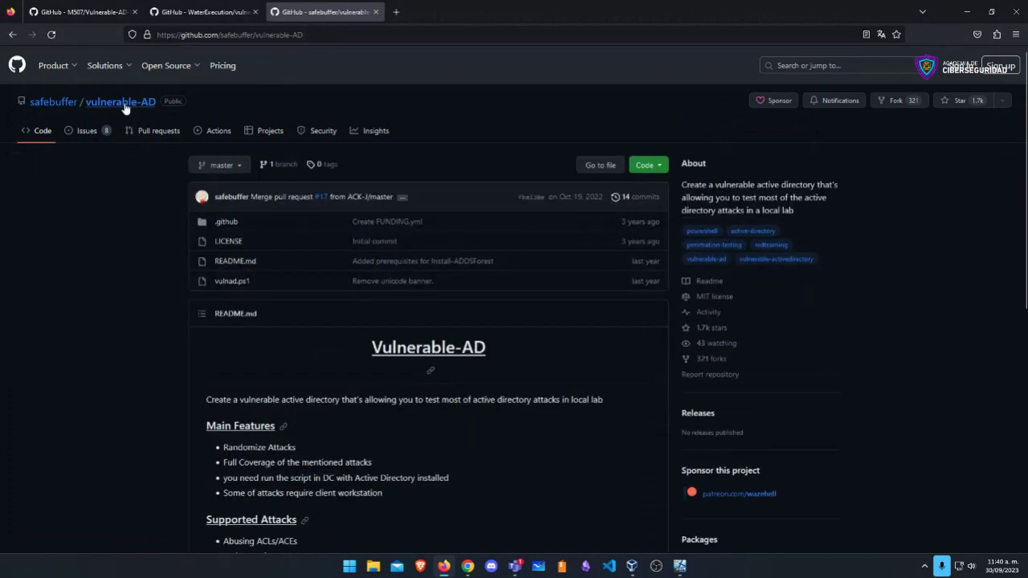
scroll(127, 256, down, 5)
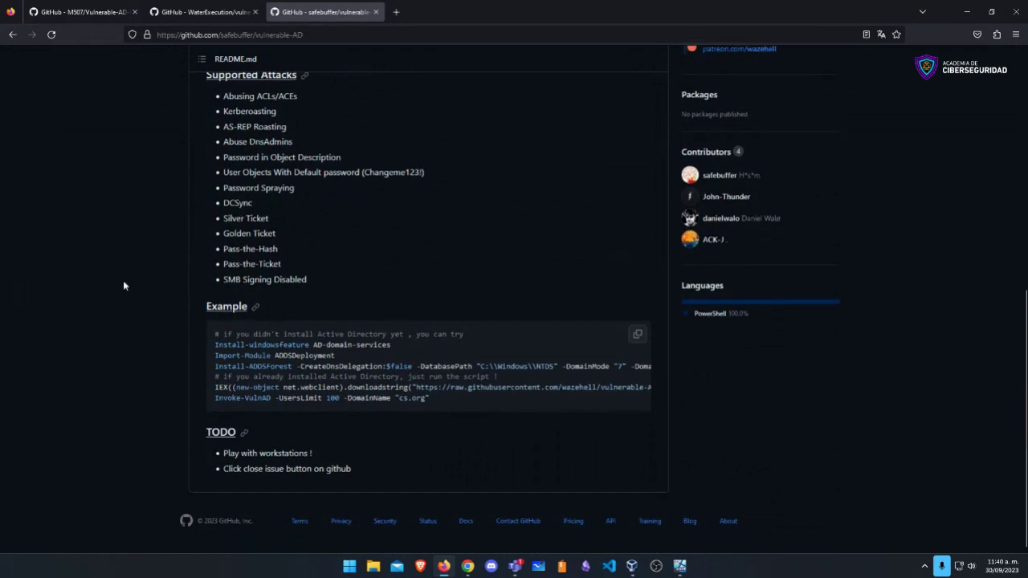
scroll(123, 283, up, 6)
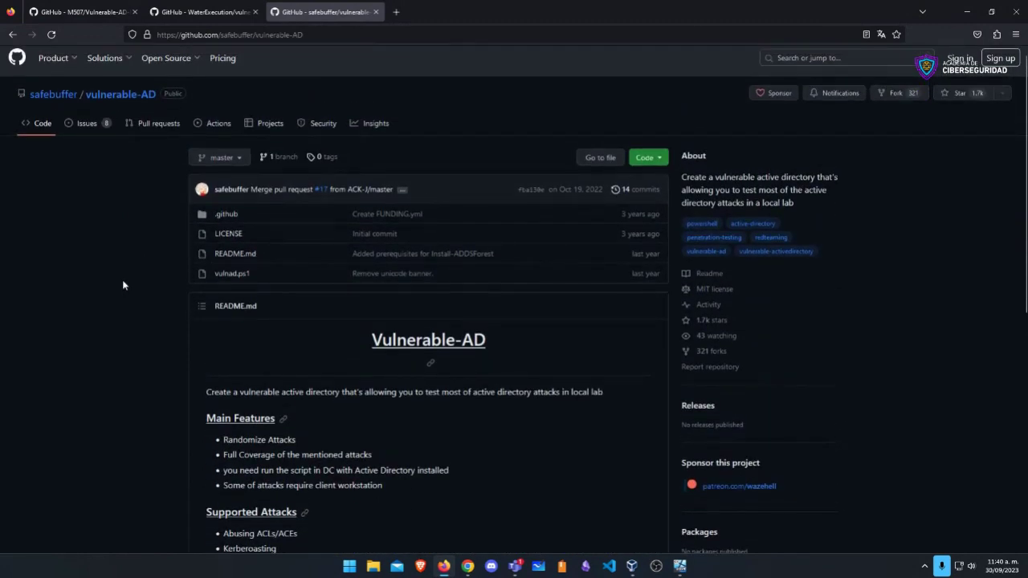
scroll(123, 285, down, 3)
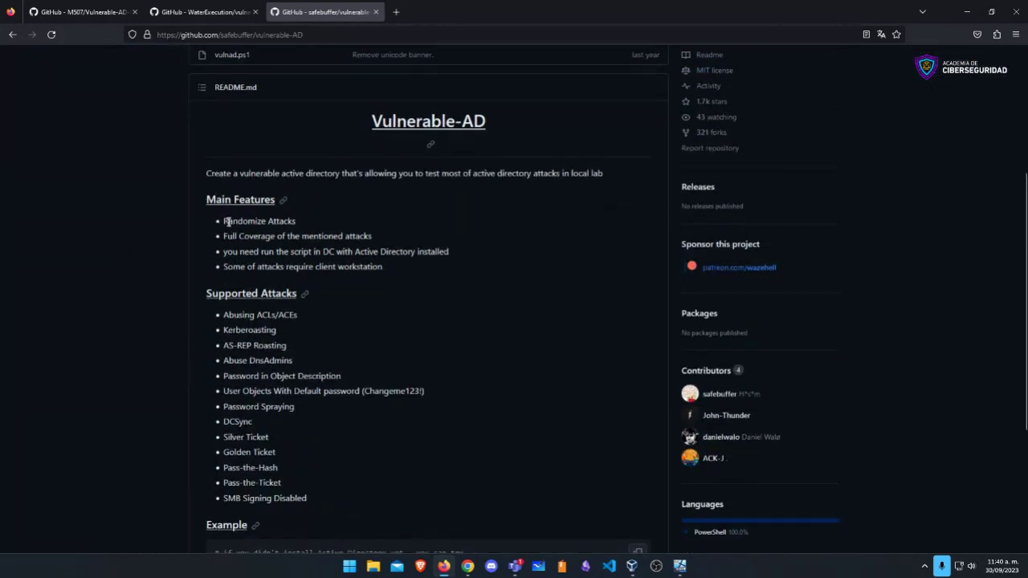
drag(228, 222, 300, 221)
click(254, 214)
drag(233, 251, 417, 251)
click(343, 250)
Step: Open vulnad.ps1 from the file list and view it as raw text
scroll(151, 254, up, 5)
click(231, 272)
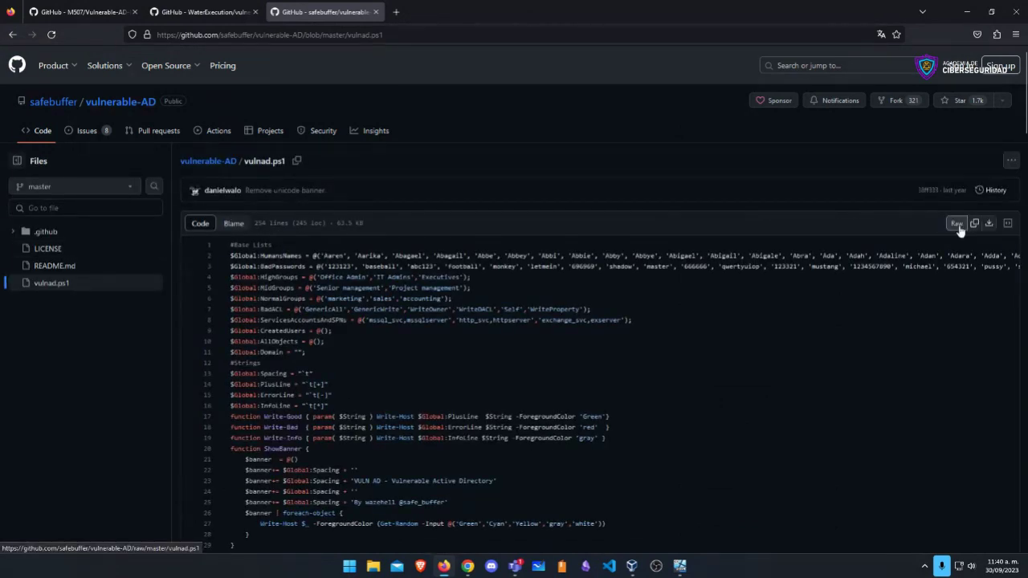
click(957, 224)
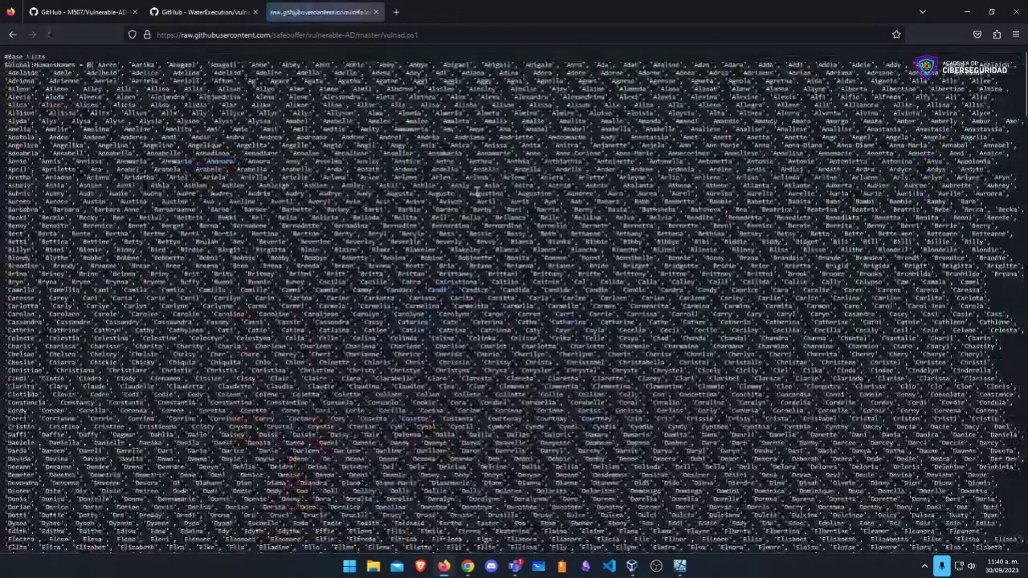
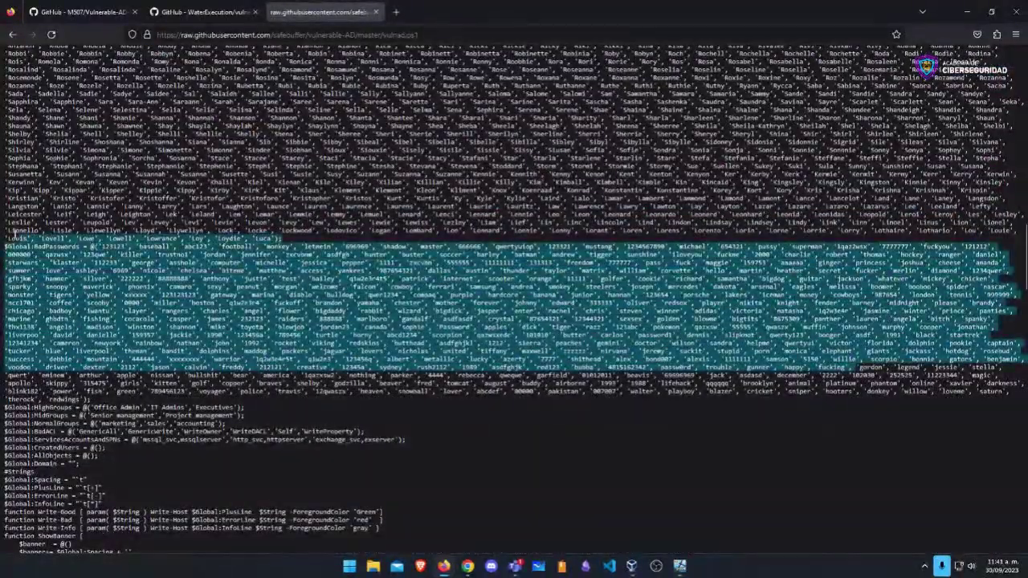
Step: Highlight the HighGroups, MidGroups and ServicesAccountsAndSPNs group definition lines in vulnad.ps1
click(71, 195)
scroll(71, 196, down, 3)
scroll(71, 195, down, 3)
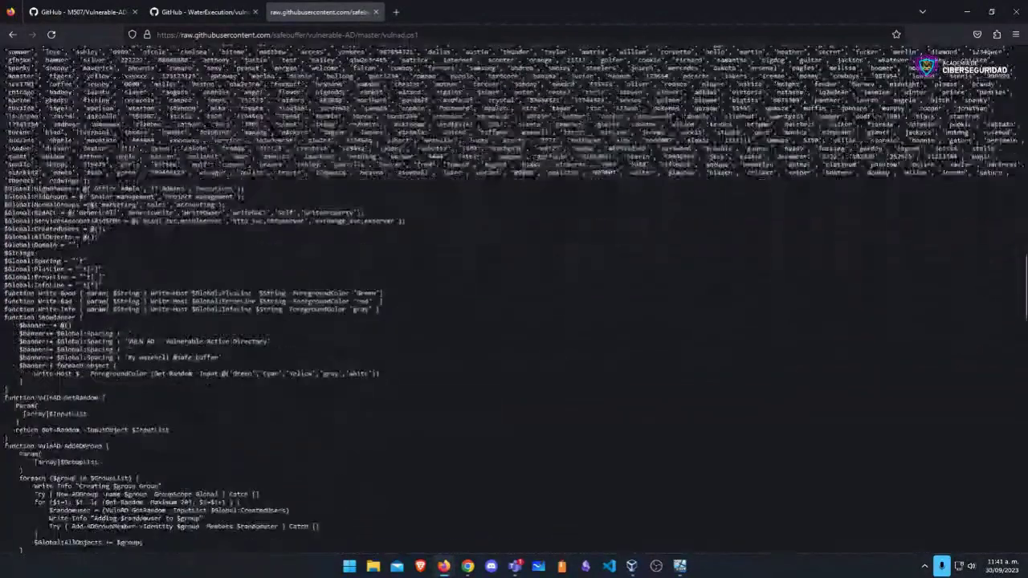
drag(4, 190, 241, 190)
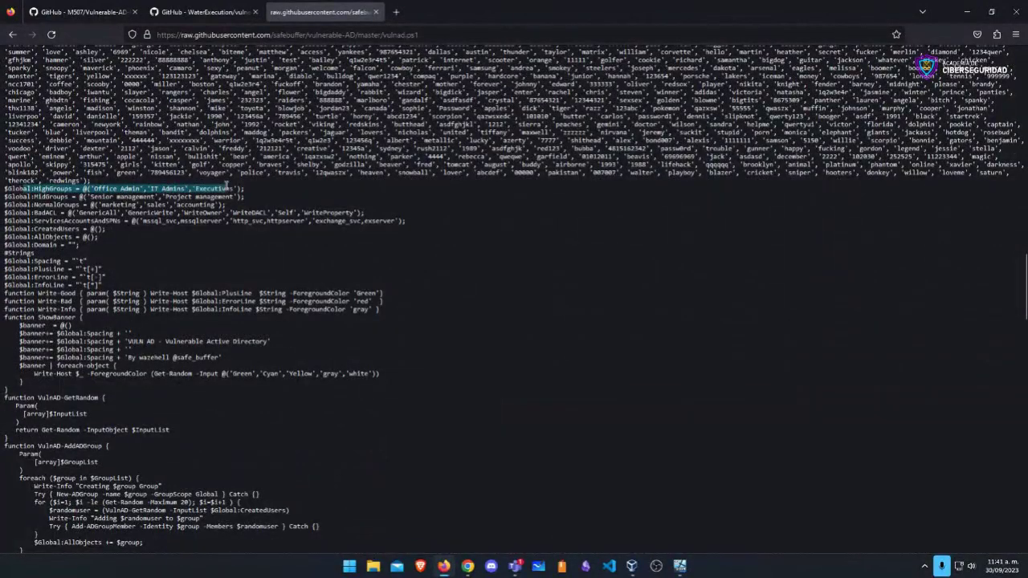
click(242, 191)
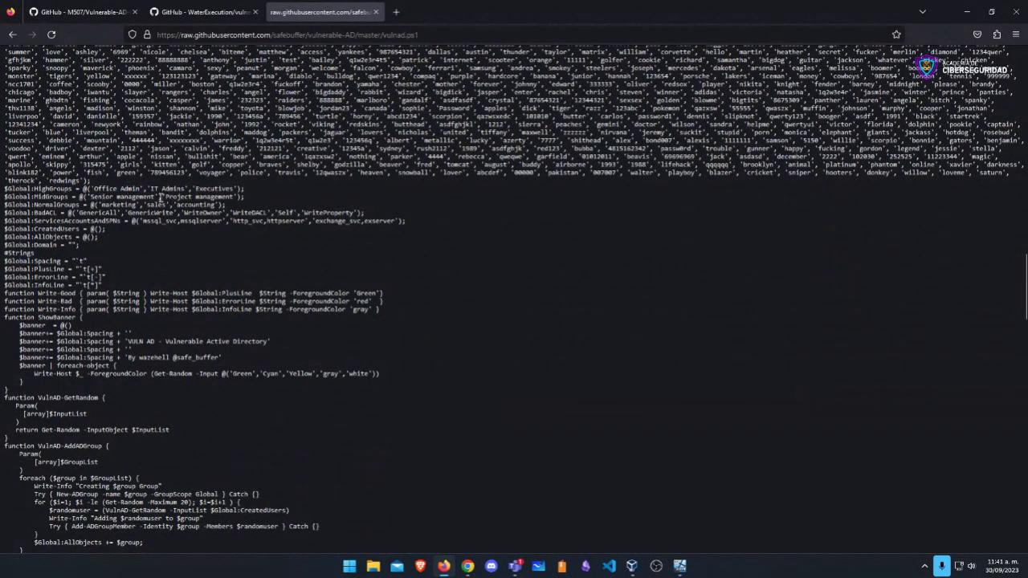
drag(411, 223, 159, 196)
click(157, 197)
Step: Scroll down to the Invoke-VulnAD function, then bring up the Windows Server 2022 VM
scroll(157, 197, down, 3)
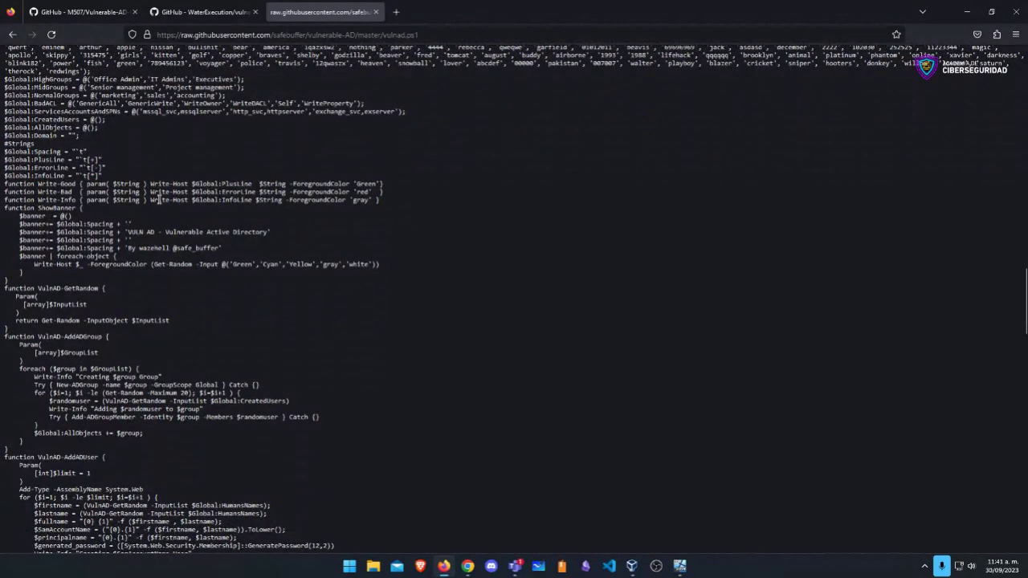
scroll(158, 197, down, 20)
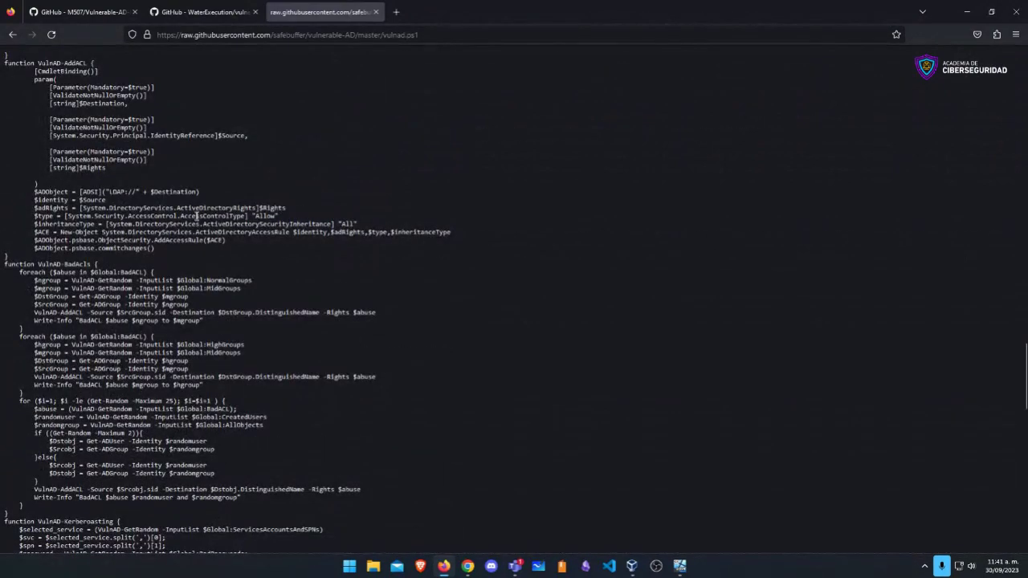
scroll(196, 215, down, 14)
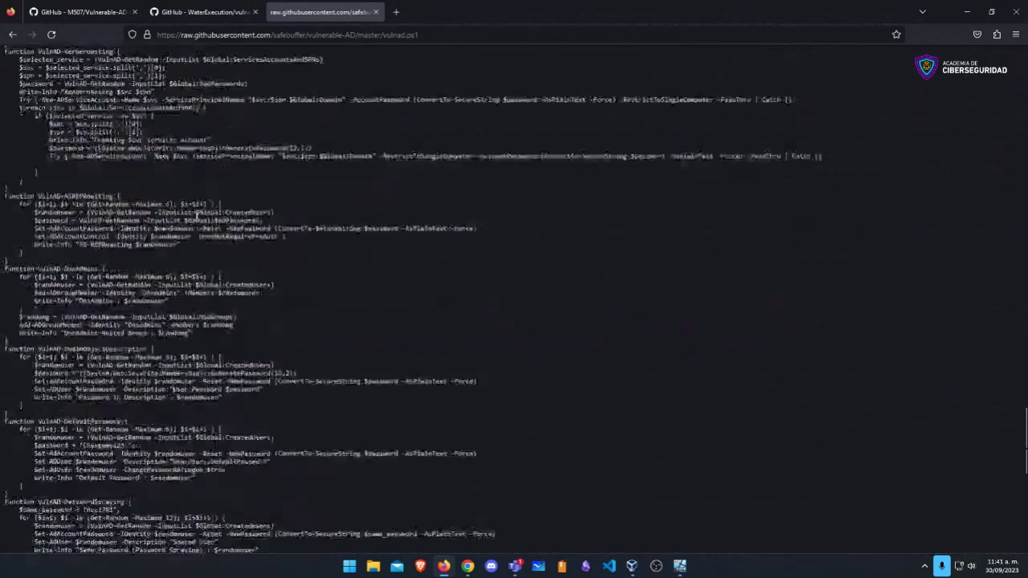
scroll(195, 214, down, 10)
scroll(195, 214, down, 5)
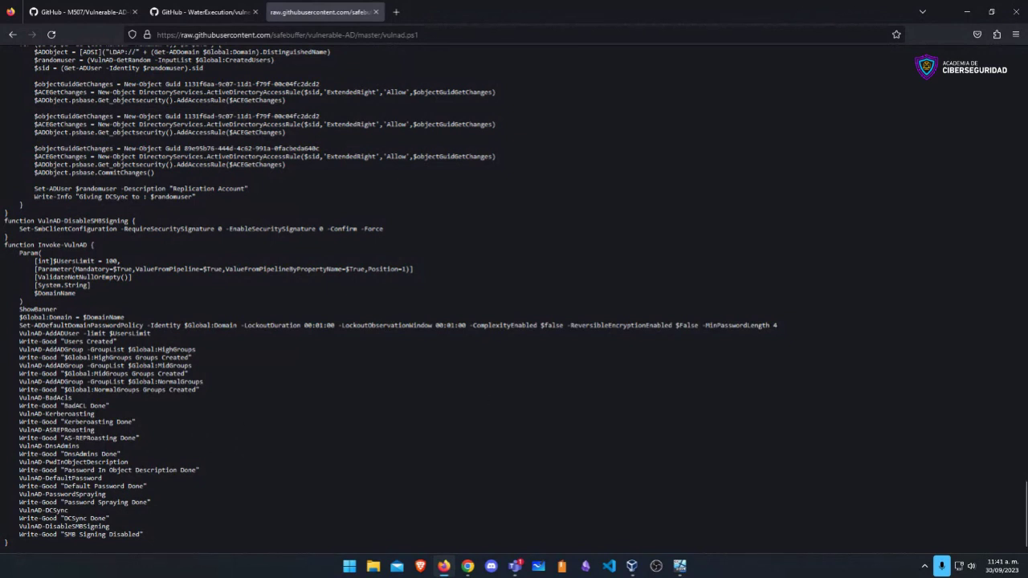
click(679, 565)
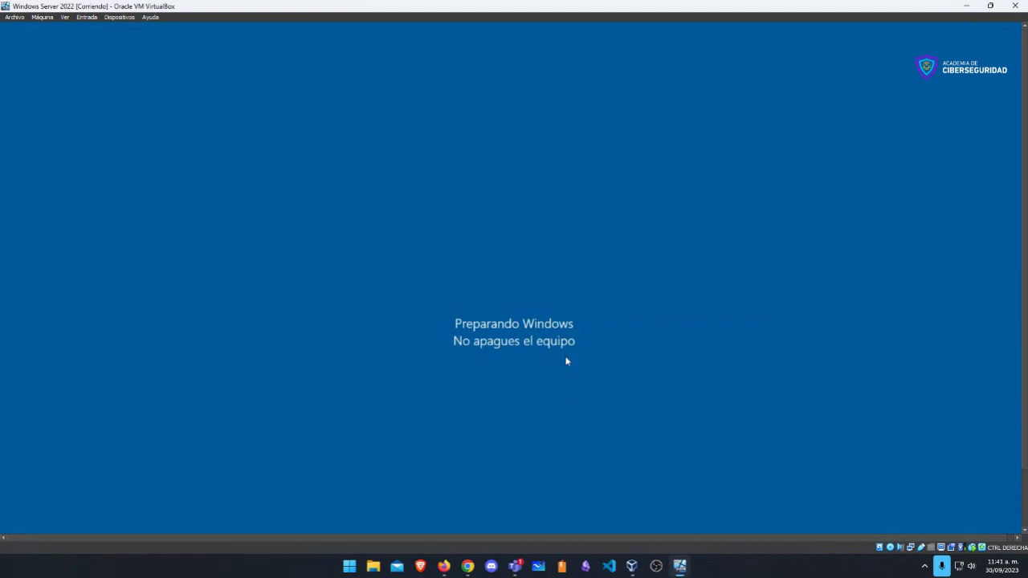
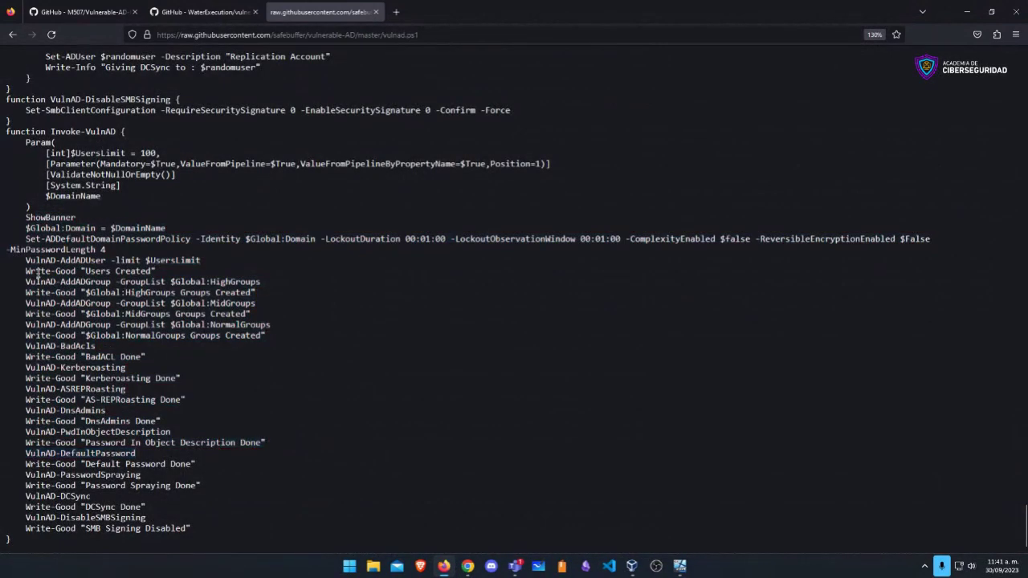
drag(26, 261, 478, 241)
click(202, 263)
click(491, 247)
drag(28, 295, 291, 347)
click(291, 347)
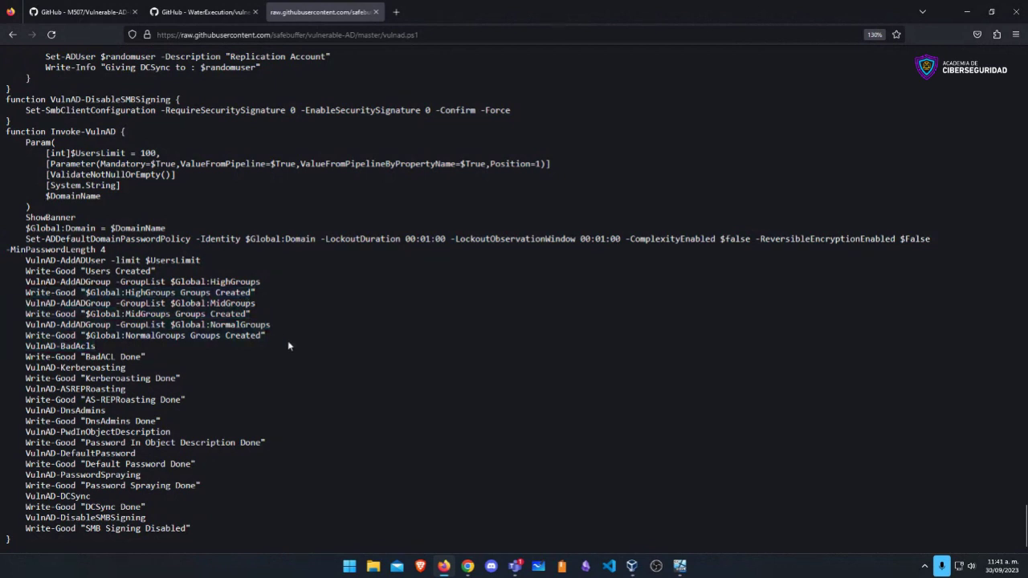
drag(85, 356, 163, 379)
click(34, 354)
click(99, 378)
drag(142, 517, 68, 335)
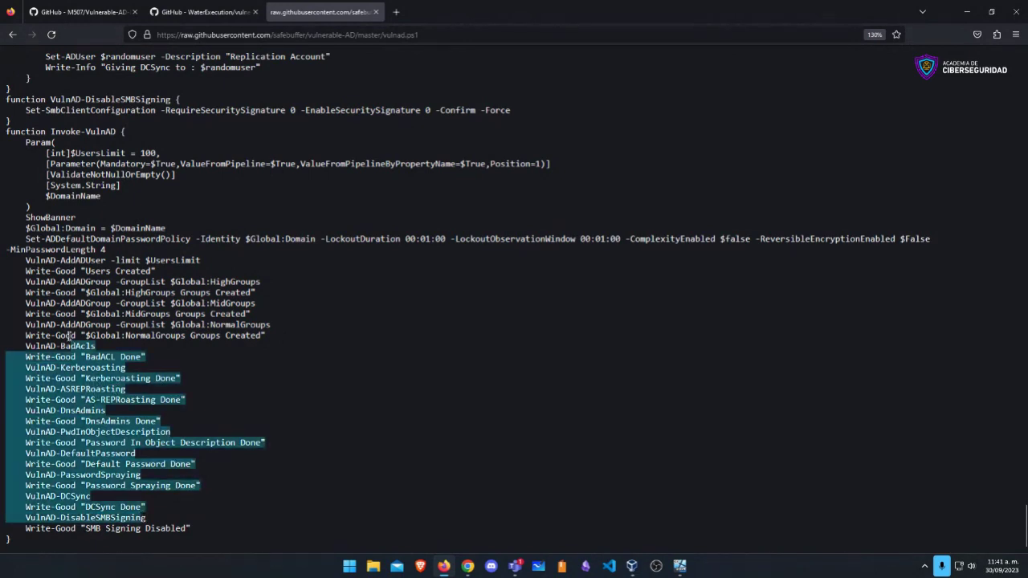
click(68, 335)
scroll(147, 277, up, 4)
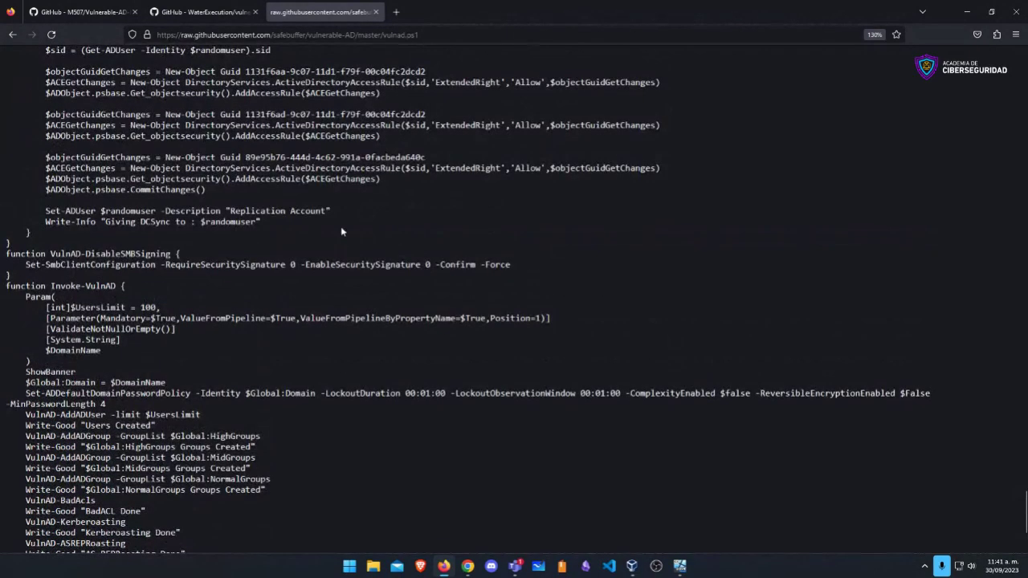
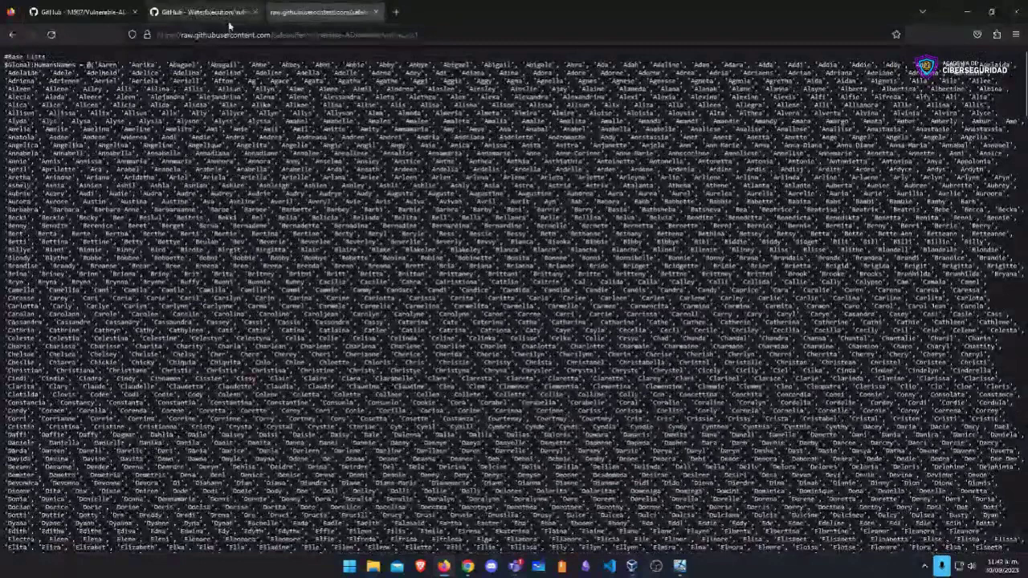
Step: Return to the WaterExecution/vulnerable-AD-plus repository page from the raw vulnad.ps1 script
click(229, 24)
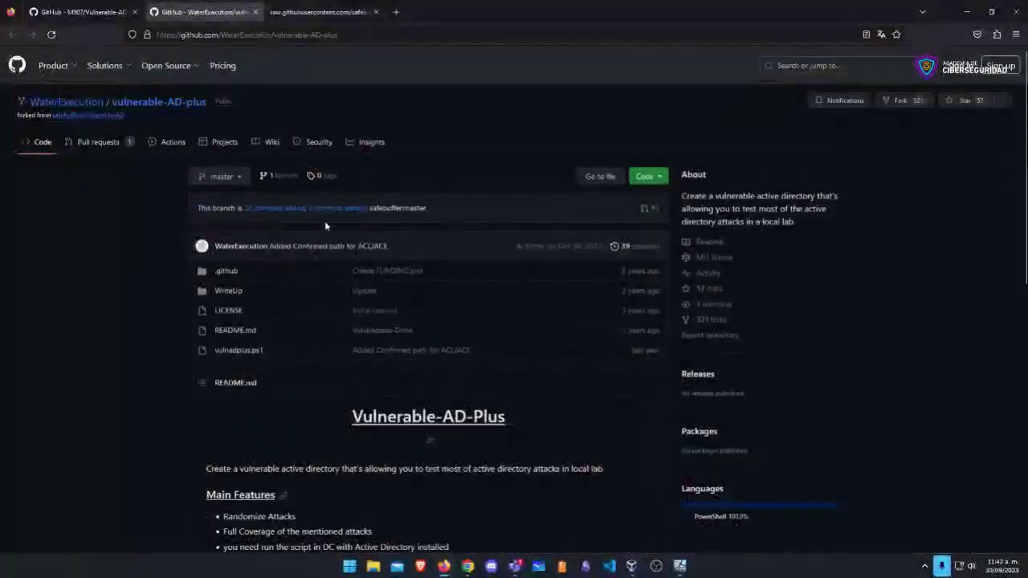
Step: In the WriteUp README, select the Installation PowerShell block ending with Invoke-VulnAD -UsersLimit 200 -DomainName "change.me"
click(228, 293)
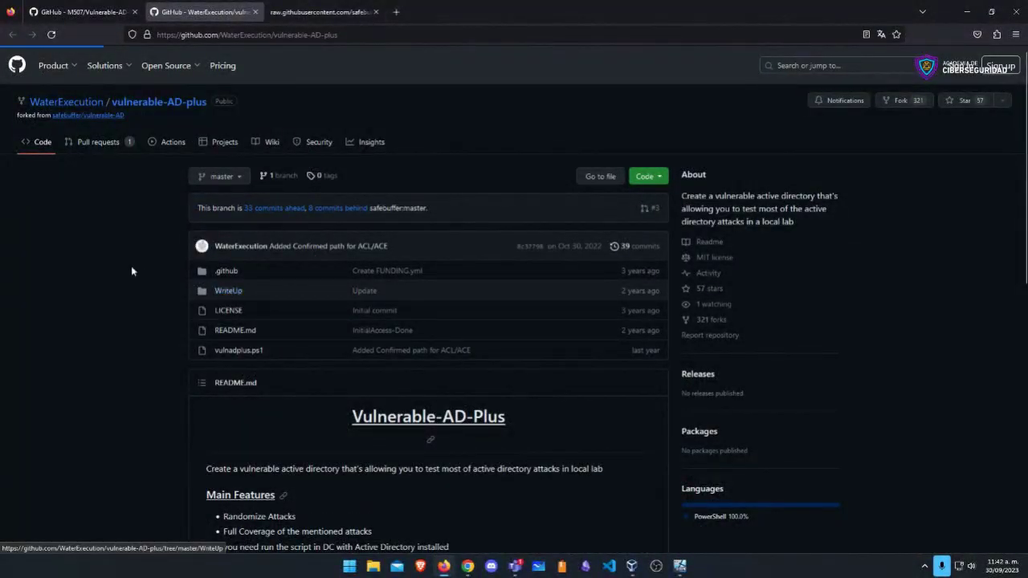
scroll(237, 261, down, 3)
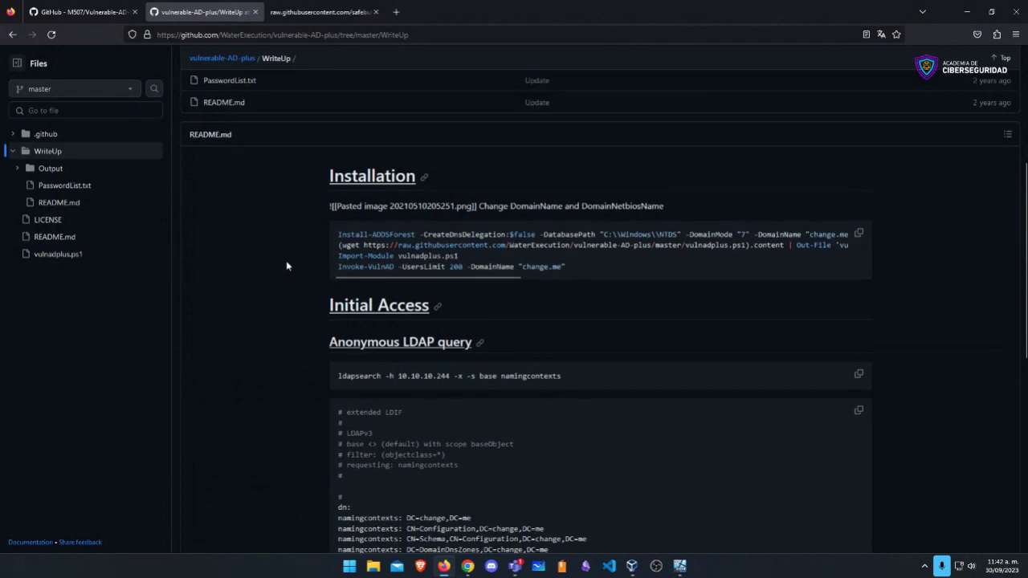
drag(366, 276, 280, 280)
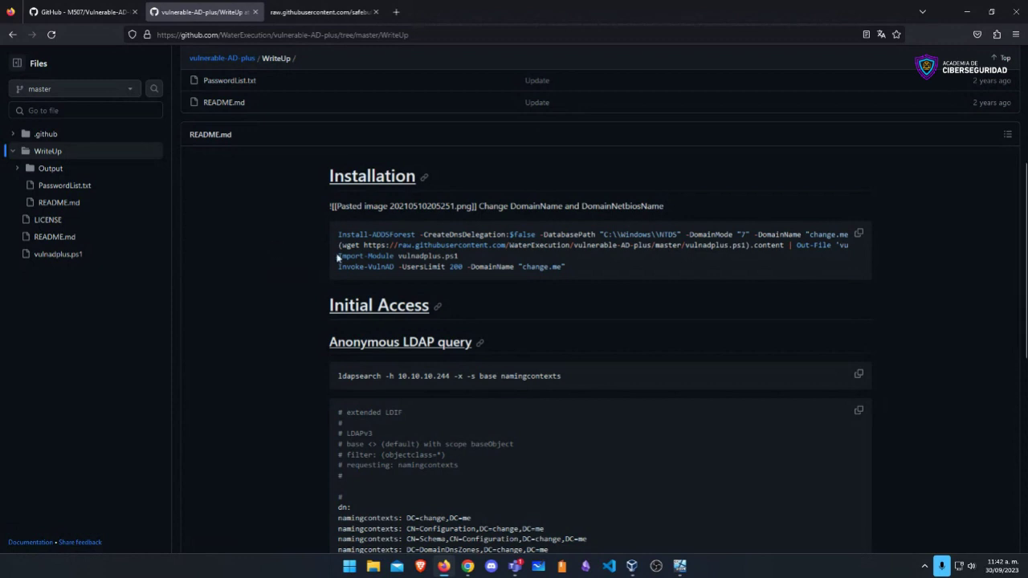
scroll(361, 257, right, 2)
scroll(498, 261, left, 2)
drag(534, 261, 314, 222)
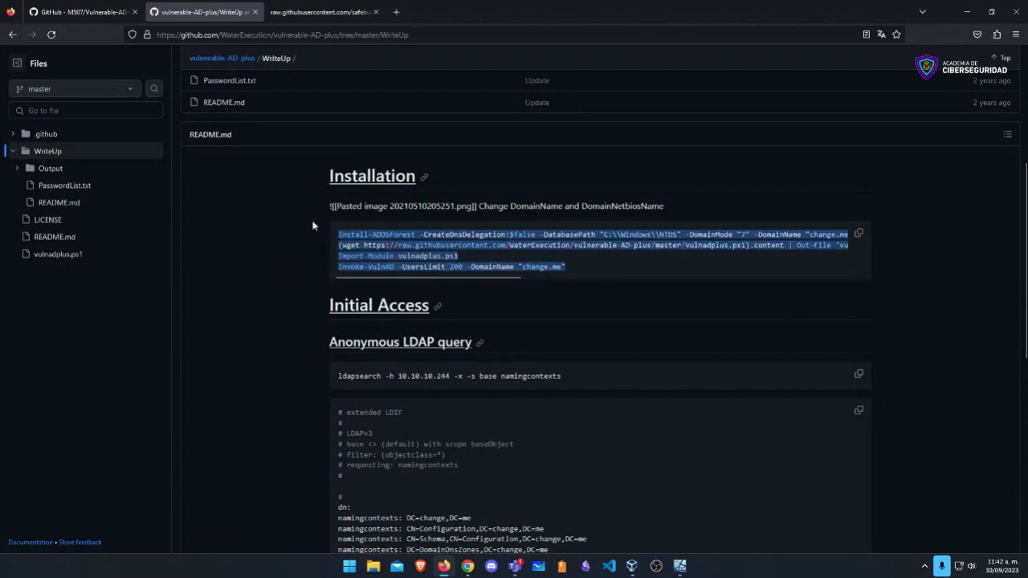
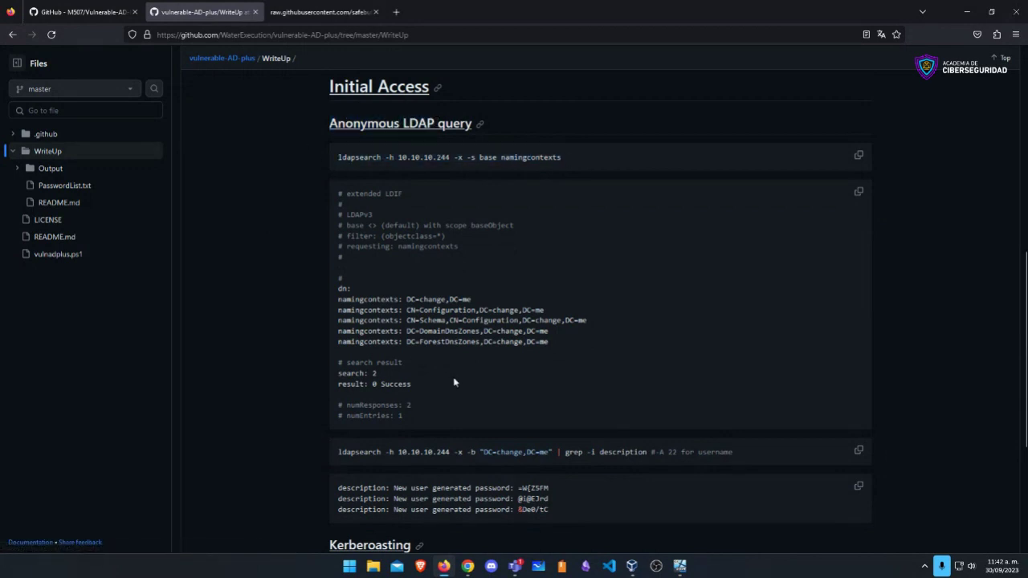
drag(453, 380, 375, 272)
click(310, 238)
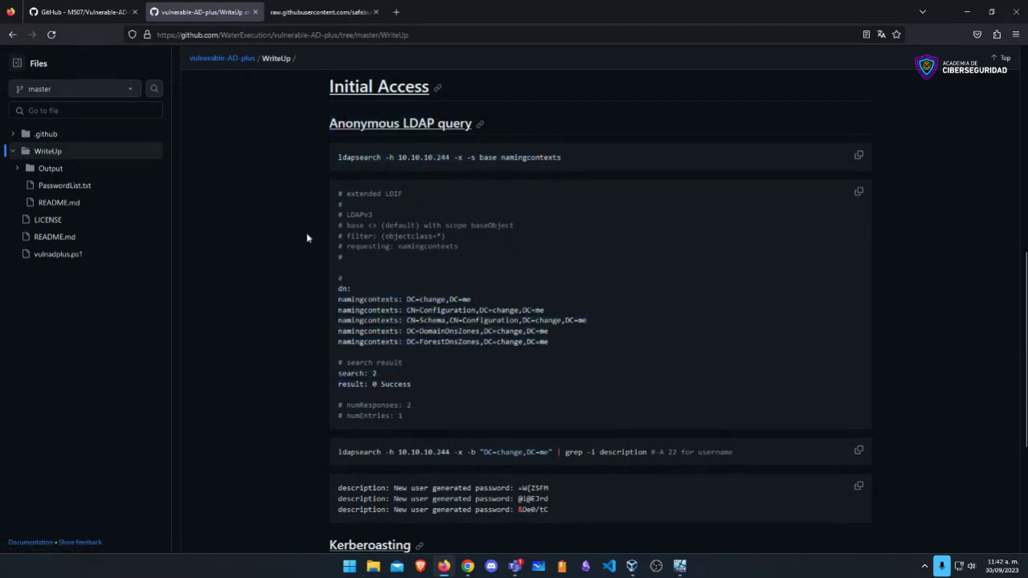
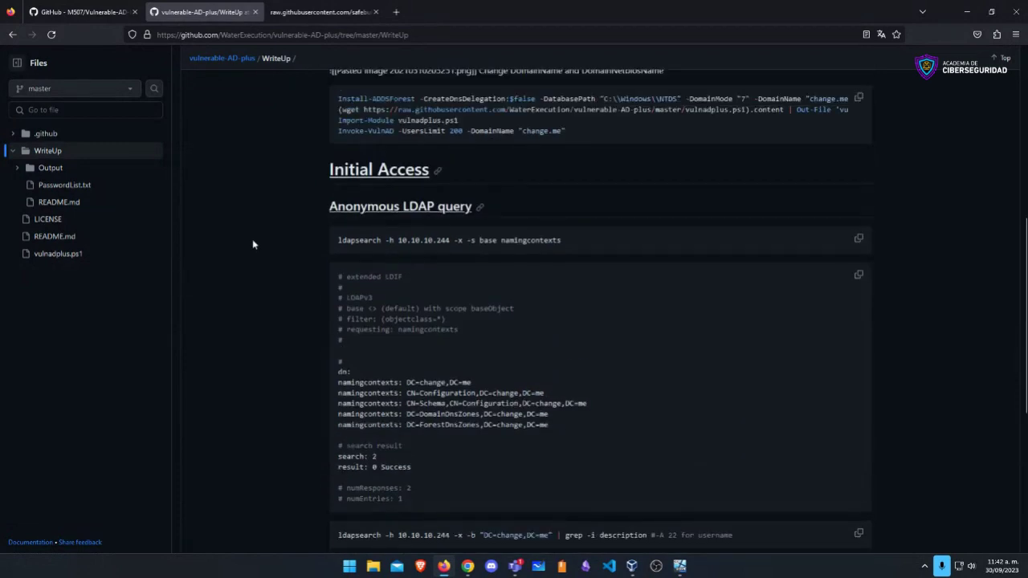
Step: Return Firefox to the vulnerable-AD-plus repository's main page and switch away from the browser
click(184, 105)
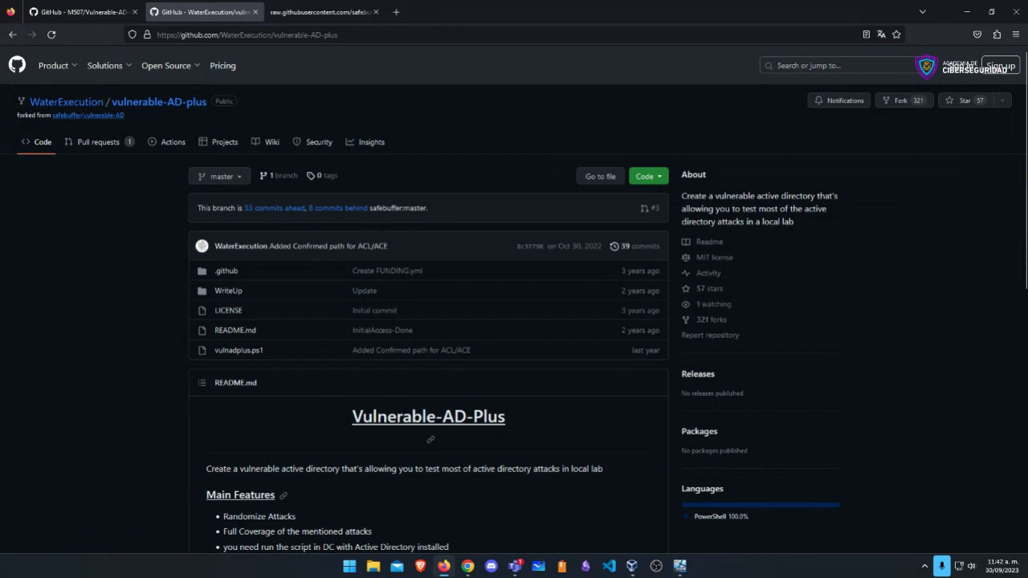
key(alt+Tab)
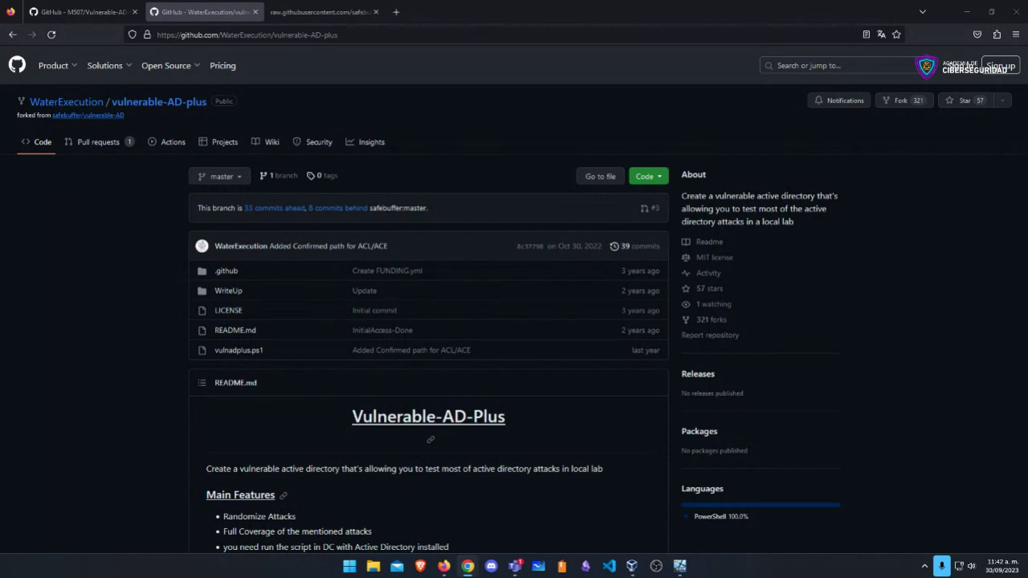
Step: Minimize Firefox, bring up the Windows Server 2022 VM and restart it with Máquina > Reiniciar
click(967, 11)
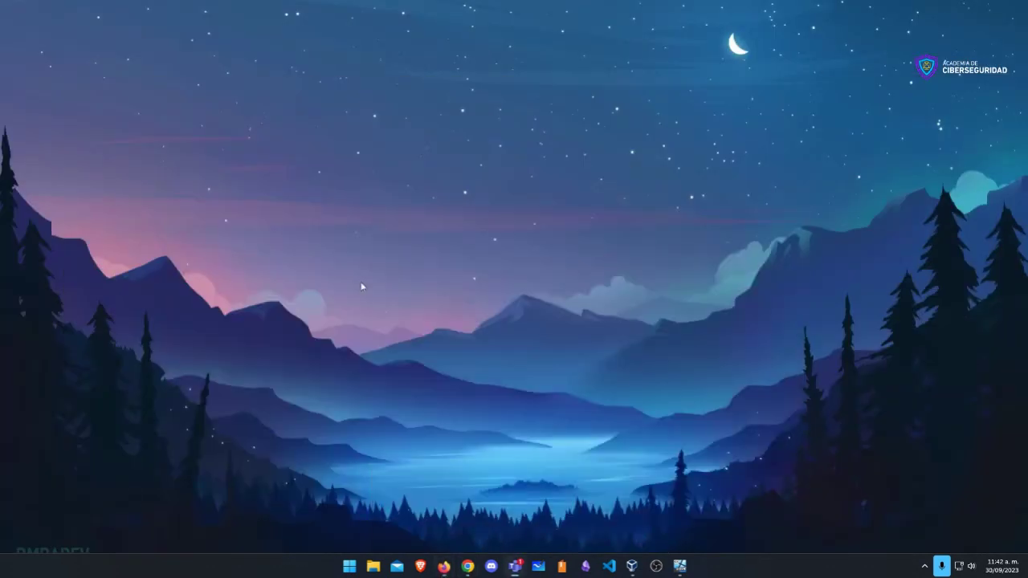
click(679, 566)
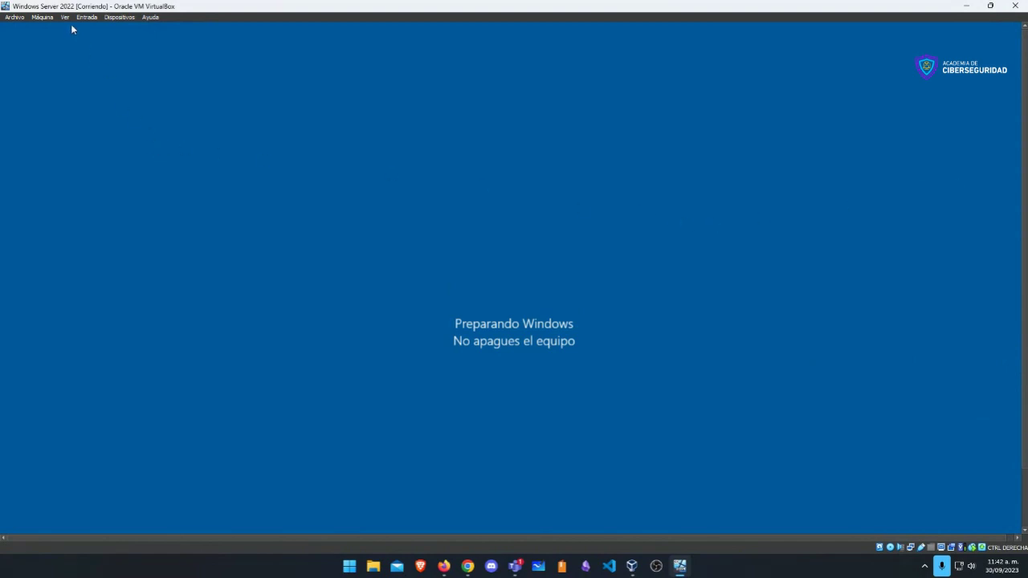
click(49, 18)
click(65, 97)
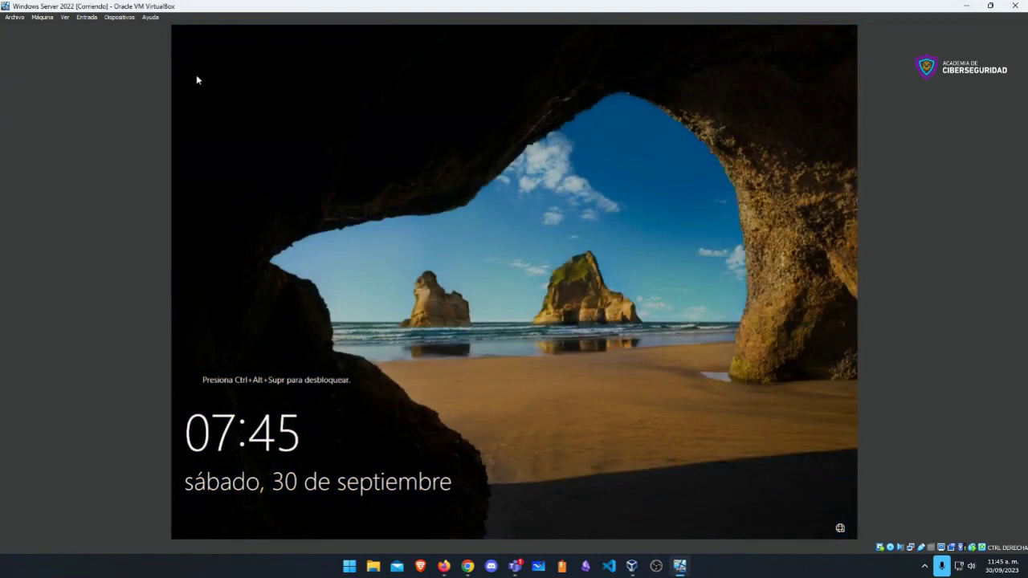
Step: Put the VM in full-screen mode and send Ctrl-Alt-Del to reach the password prompt
click(65, 17)
click(92, 26)
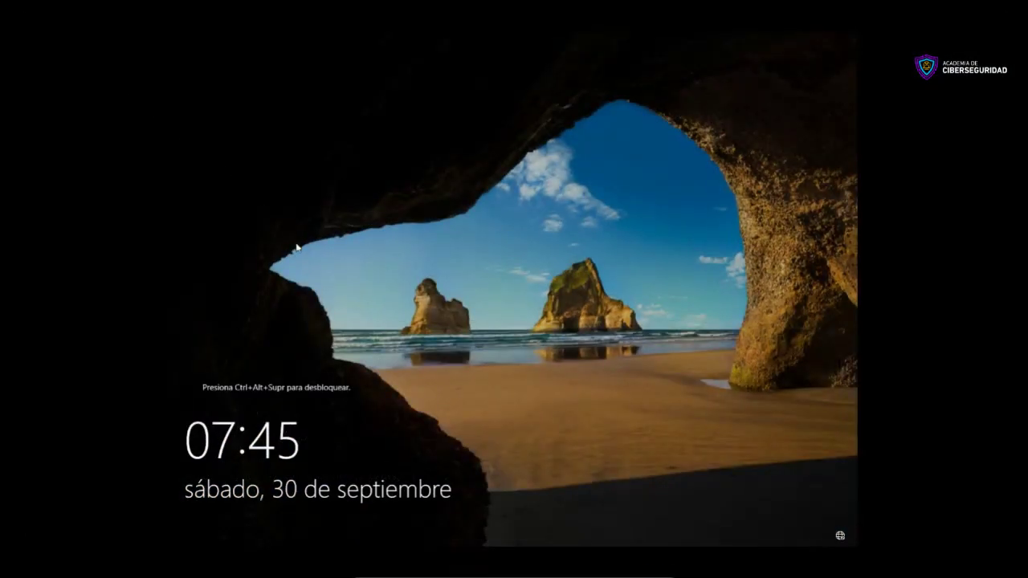
mouse_move(485, 571)
mouse_move(465, 553)
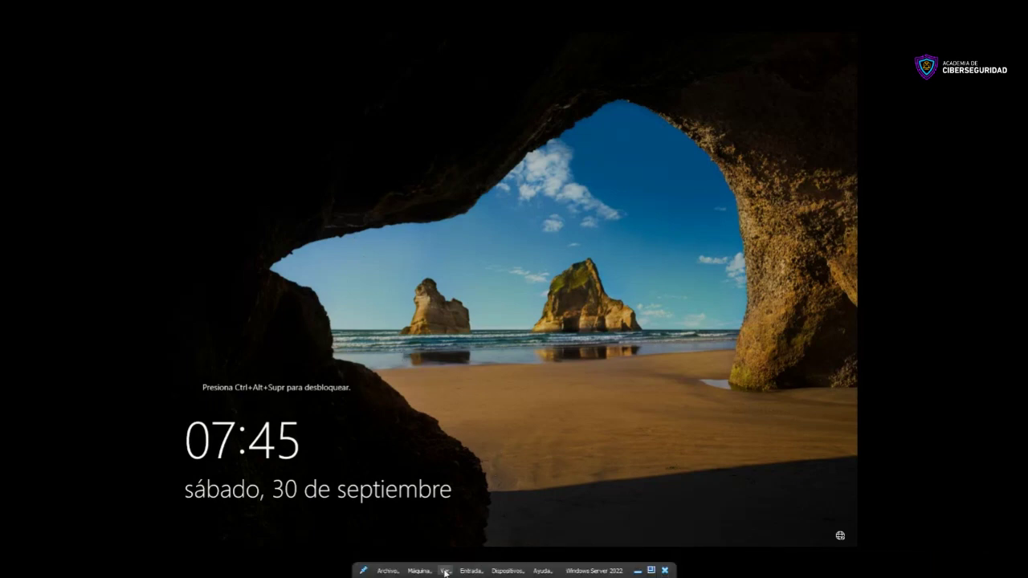
click(471, 571)
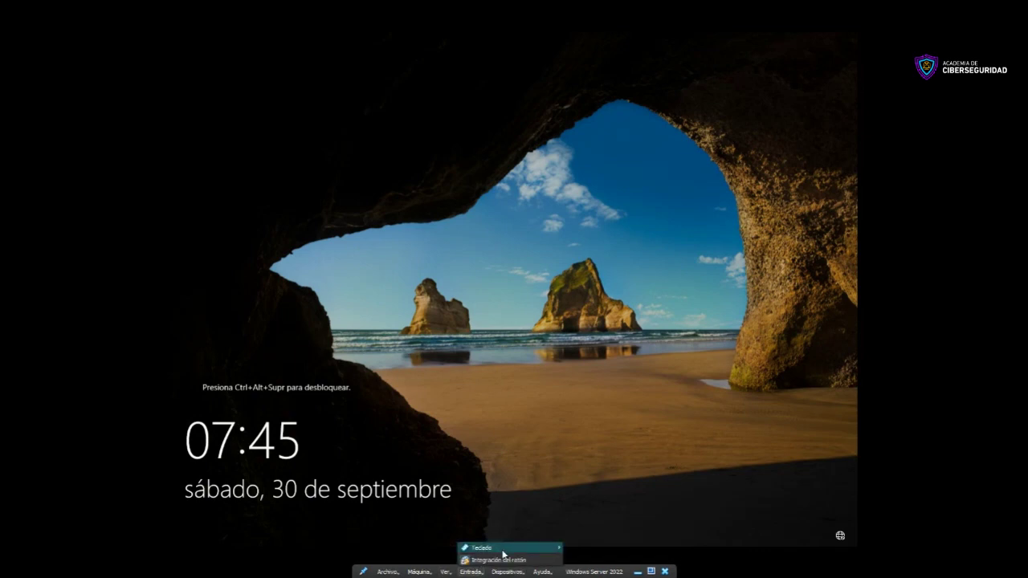
mouse_move(504, 550)
click(608, 517)
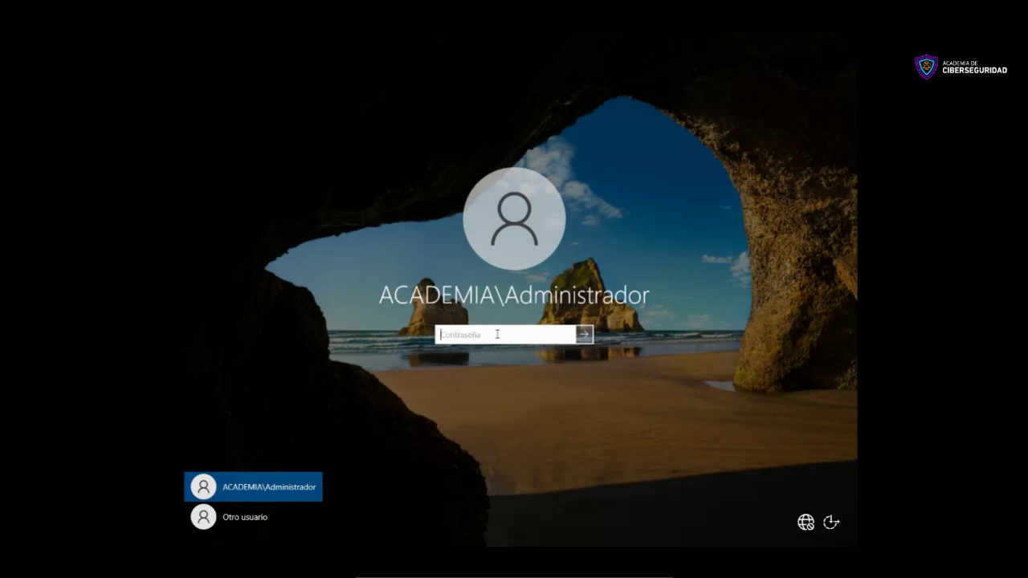
Step: Enter the Administrador account's password to sign in to the guest
text(********)
key(Return)
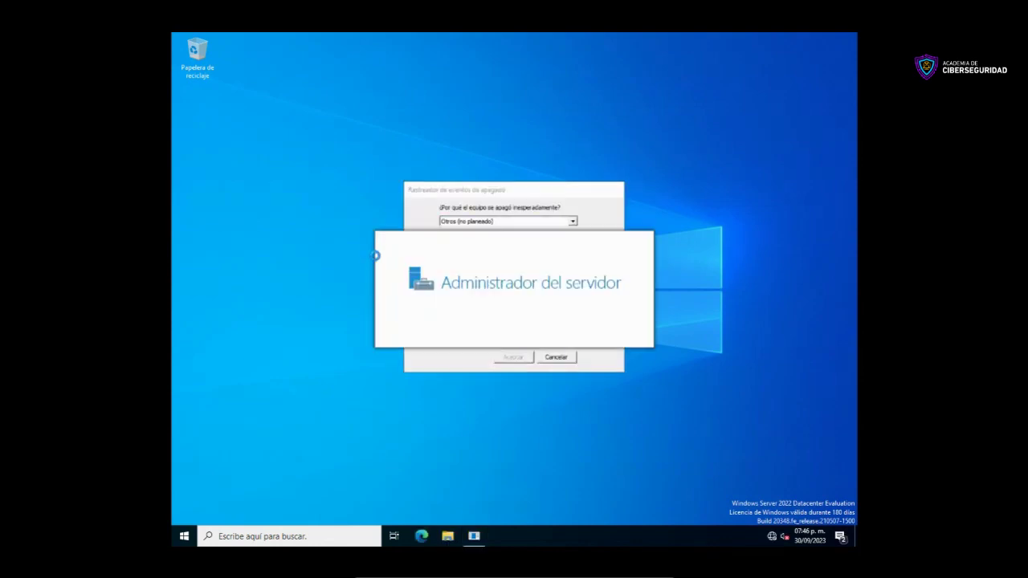
Step: Dismiss the unexpected-shutdown dialog, leave full screen, and enlarge and reposition Server Manager
click(556, 358)
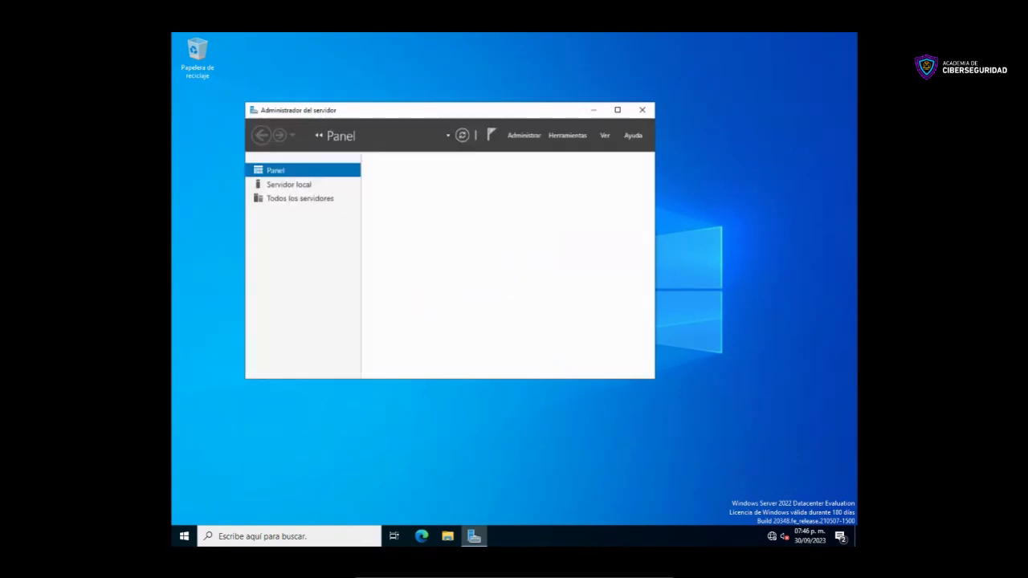
click(440, 571)
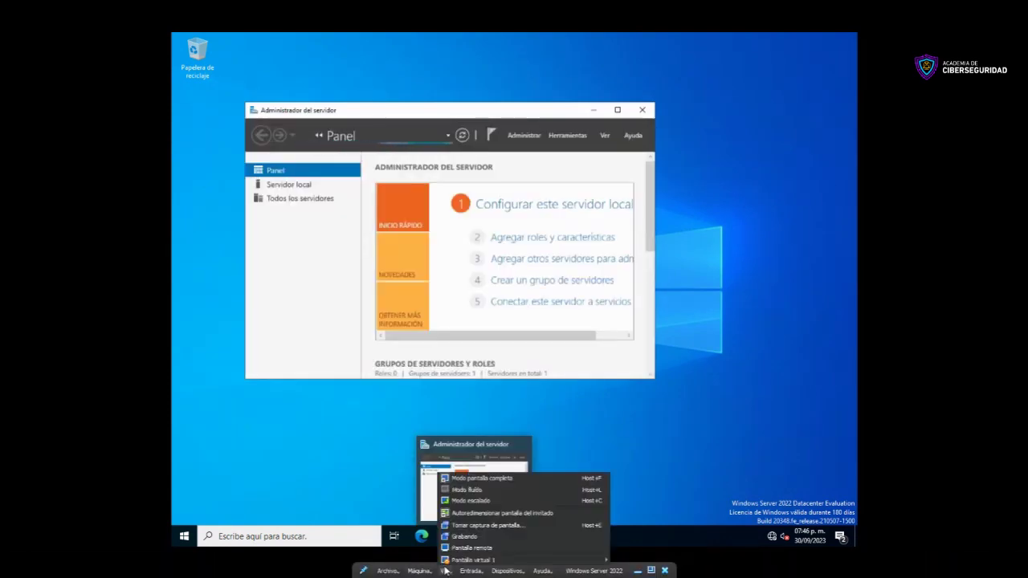
click(458, 475)
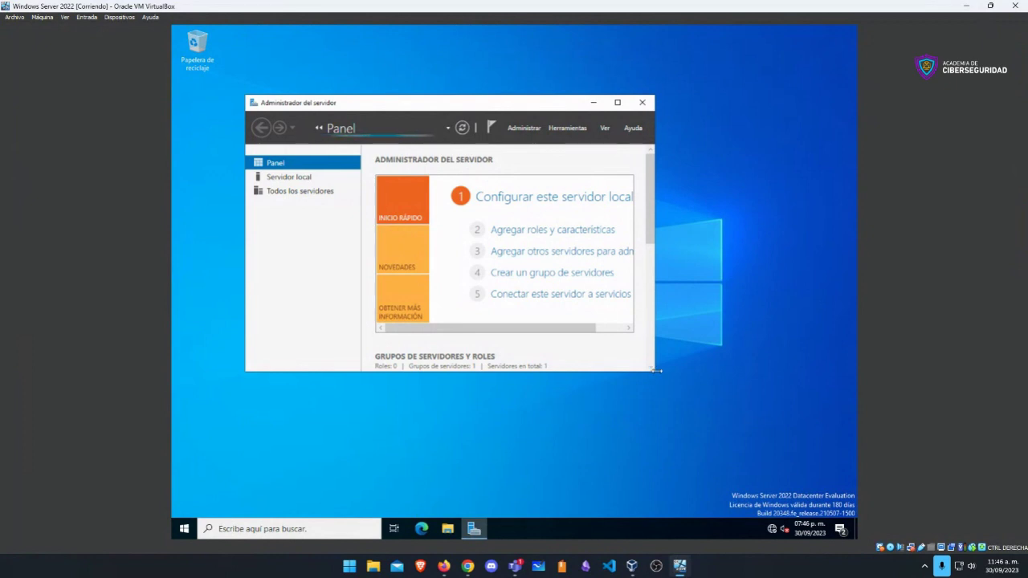
drag(654, 371, 813, 466)
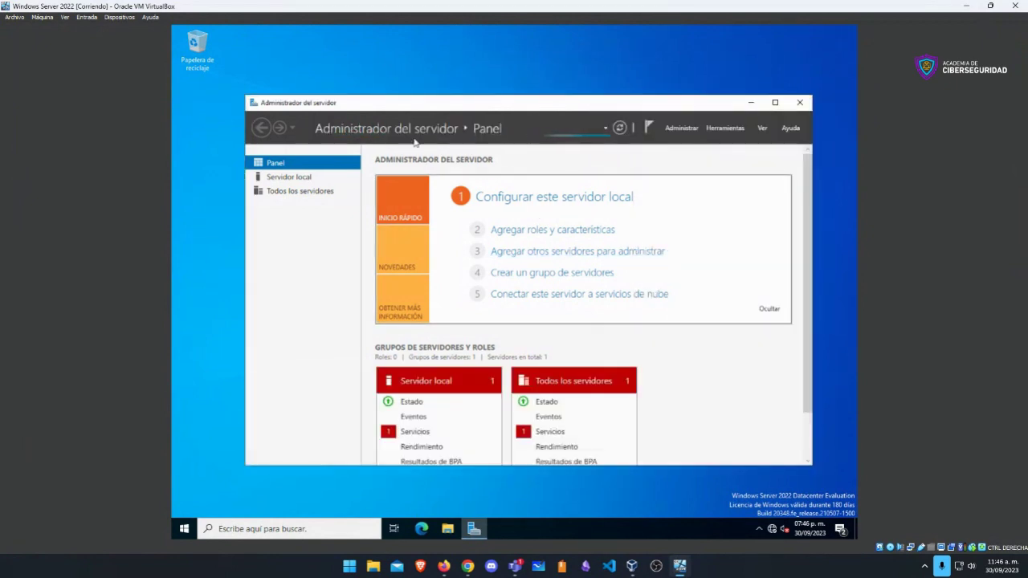
drag(407, 107, 394, 78)
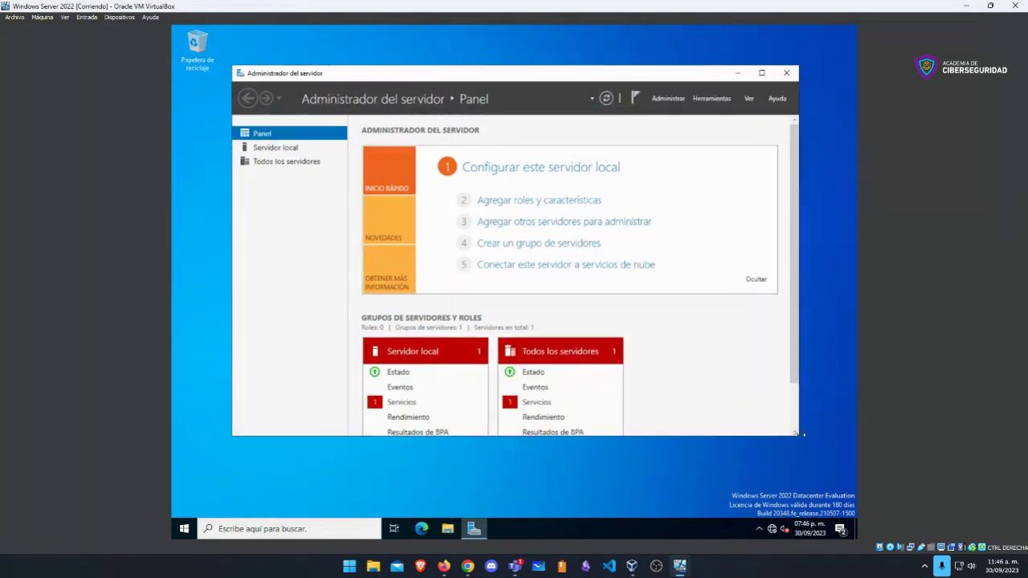
drag(800, 437, 840, 488)
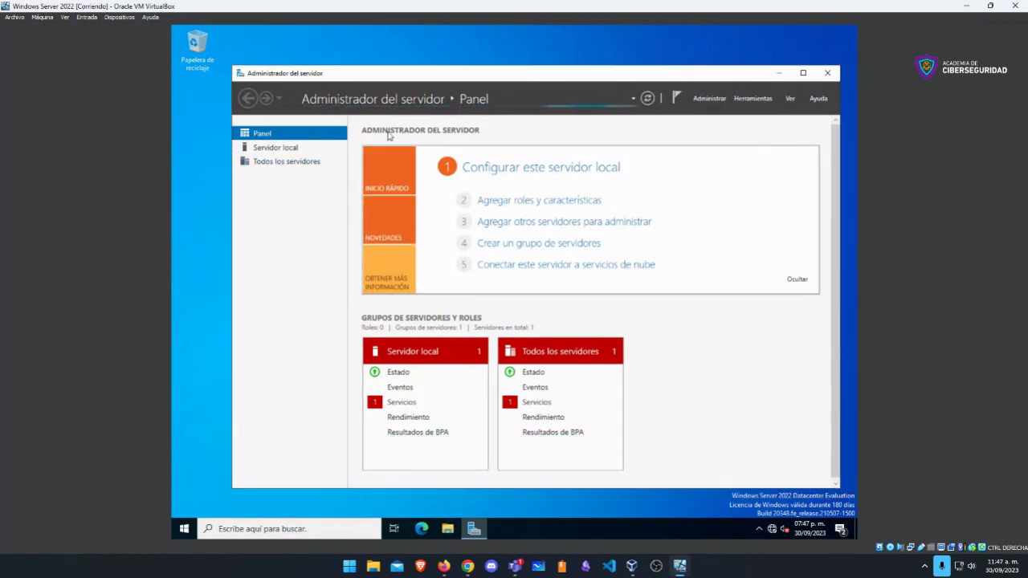
drag(409, 74, 392, 54)
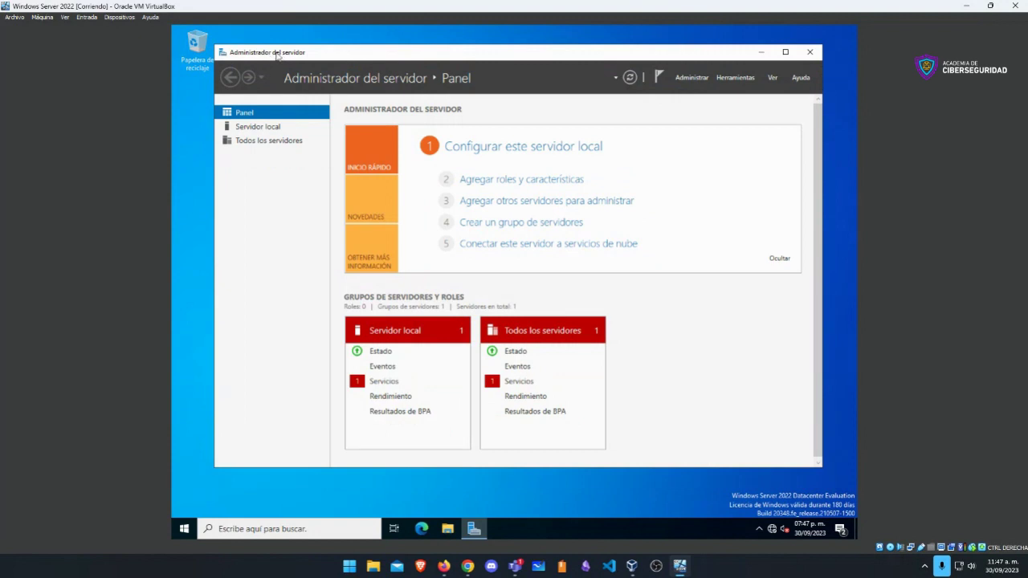
click(758, 529)
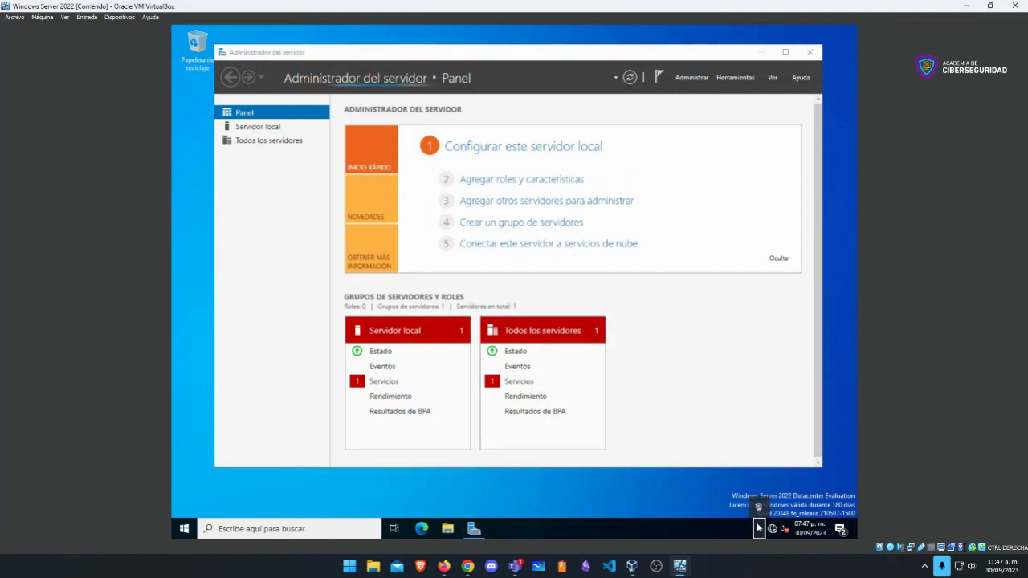
Step: Return the VM to full screen and stretch Server Manager to show all role tiles
click(65, 16)
click(78, 25)
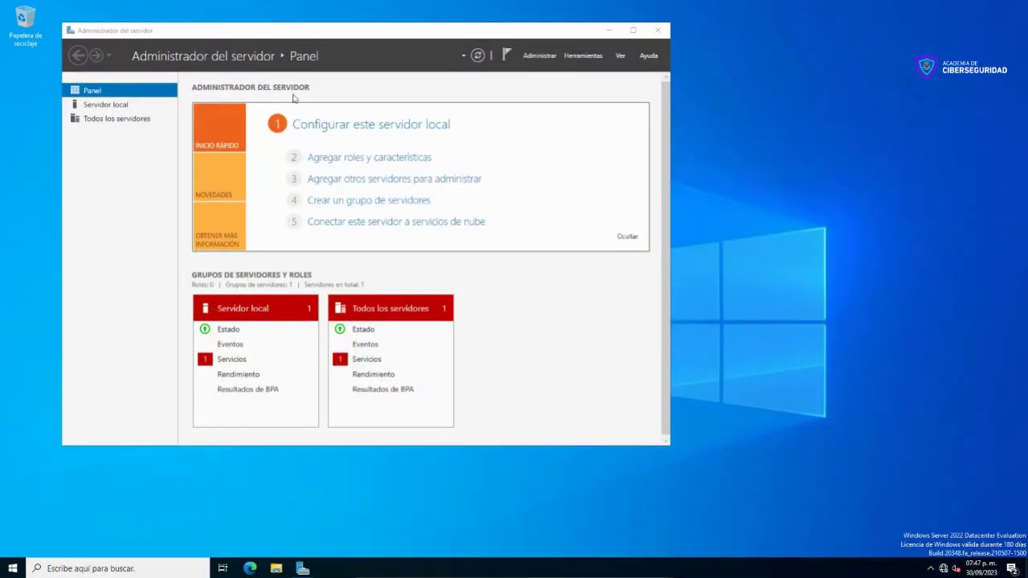
click(393, 27)
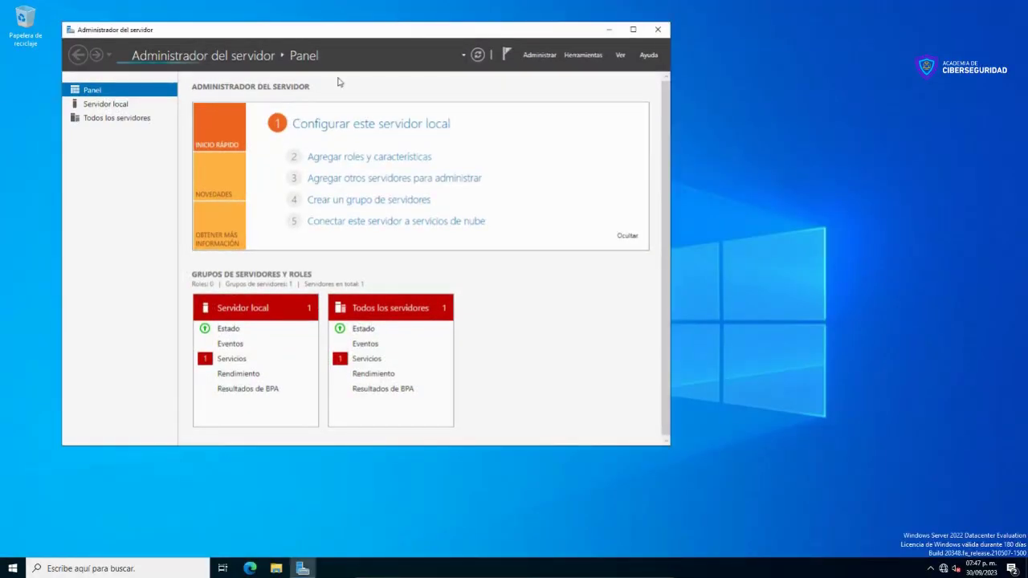
drag(667, 443, 904, 513)
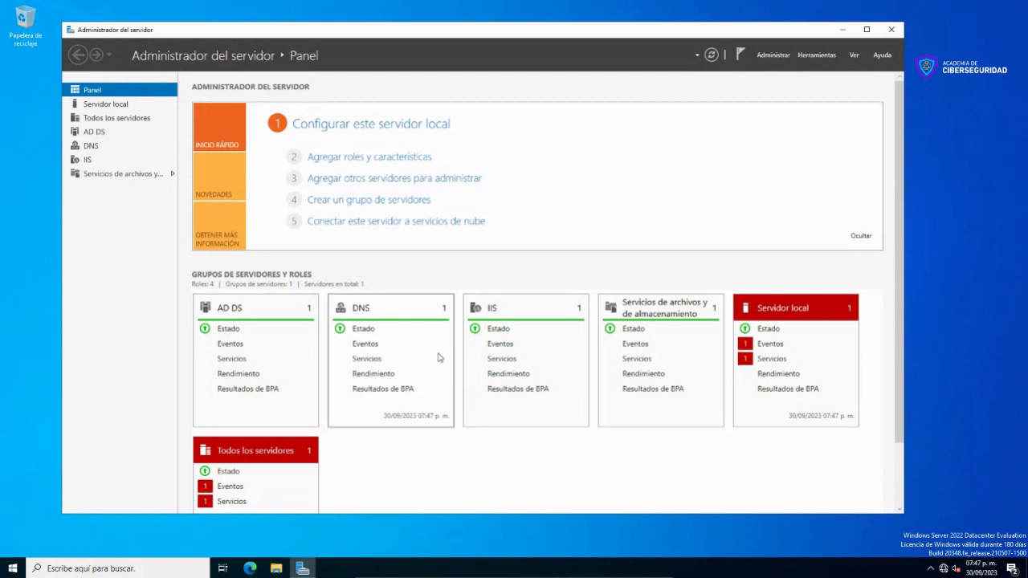
drag(430, 31, 451, 27)
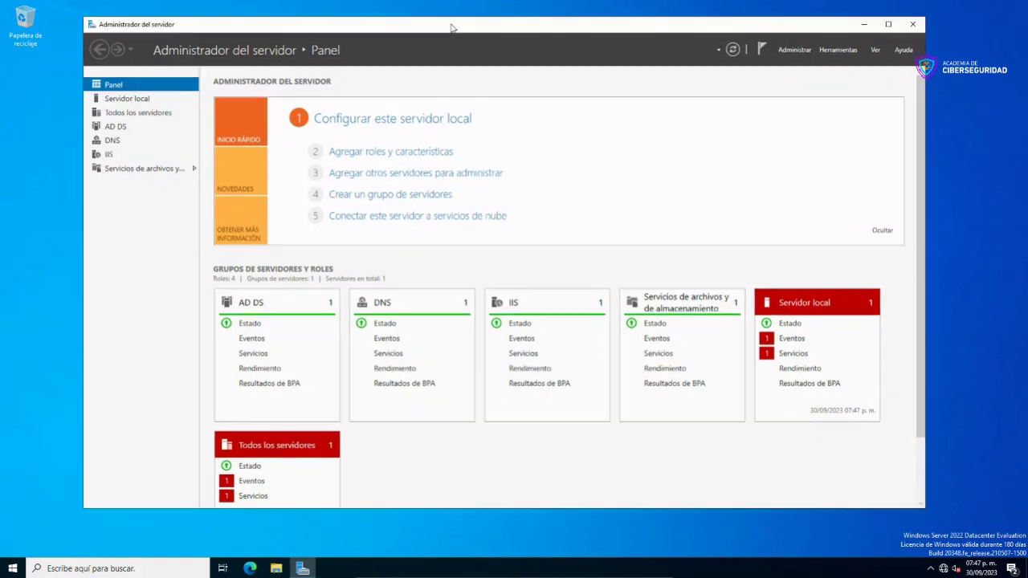
Step: Check the server's network status from the taskbar, then close the panel
click(931, 553)
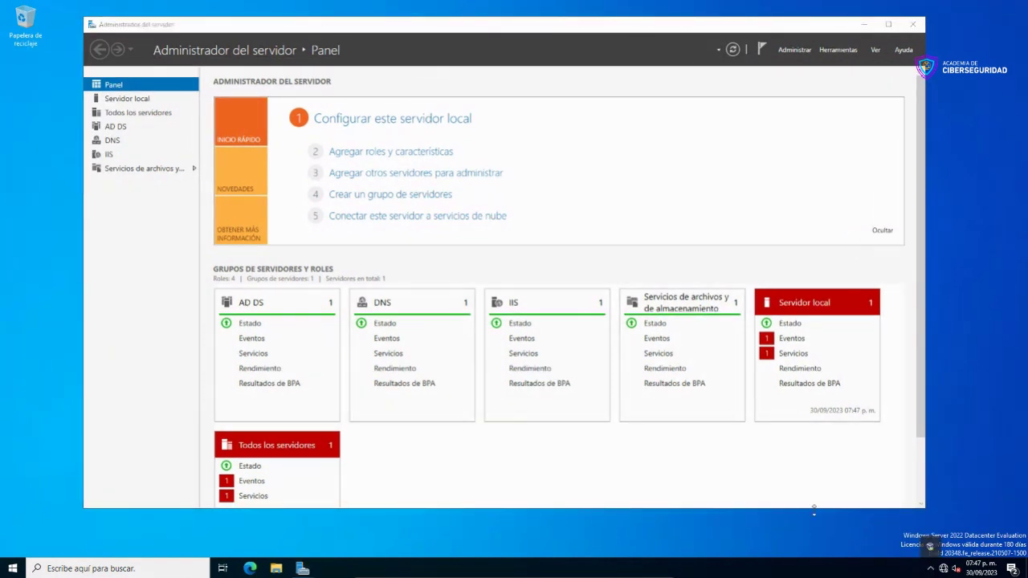
click(943, 569)
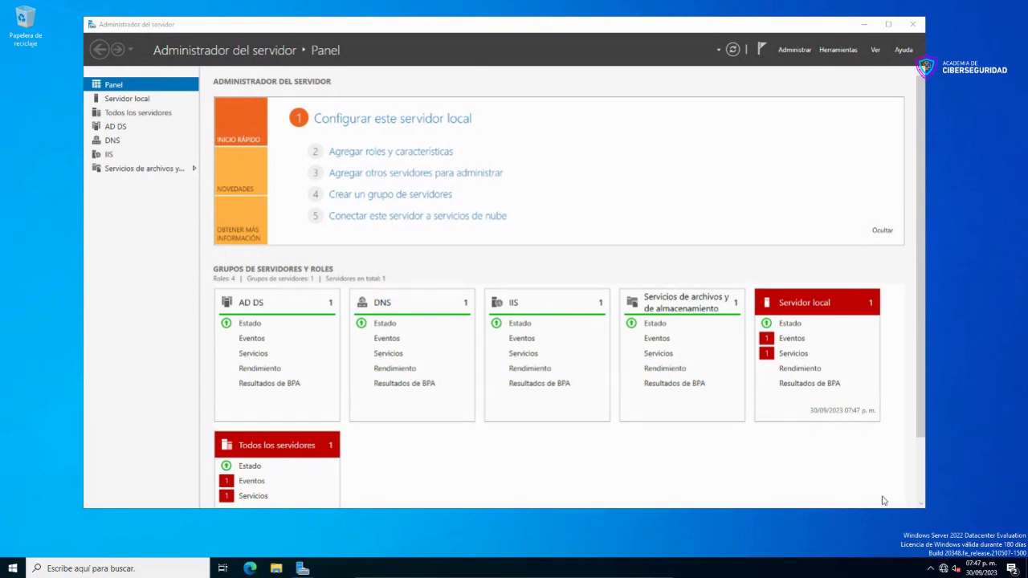
click(789, 528)
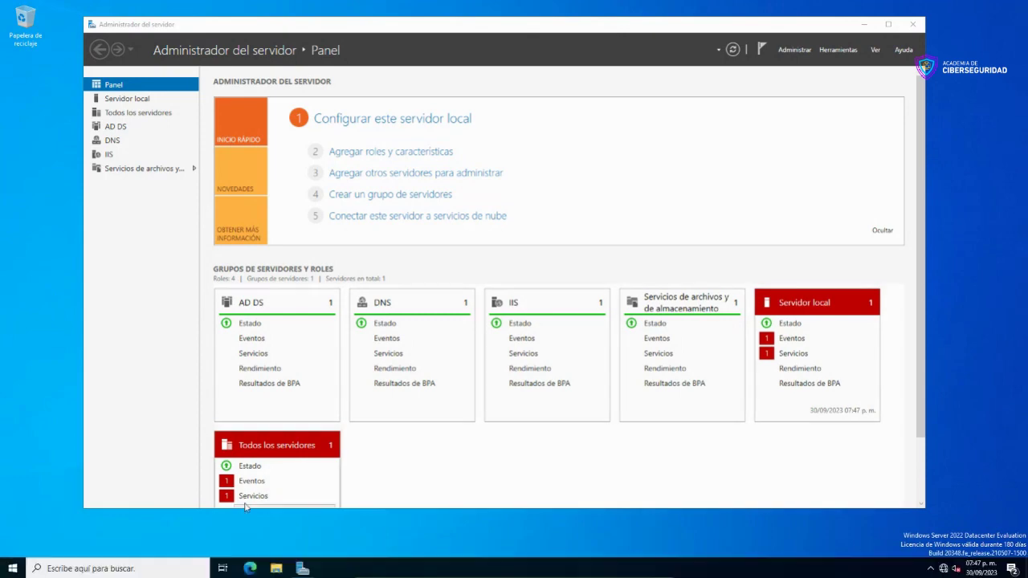
Step: Launch Edge, search Bing for 'active directory vulnerable github' and scroll to the vulnerable-AD-plus result
click(246, 566)
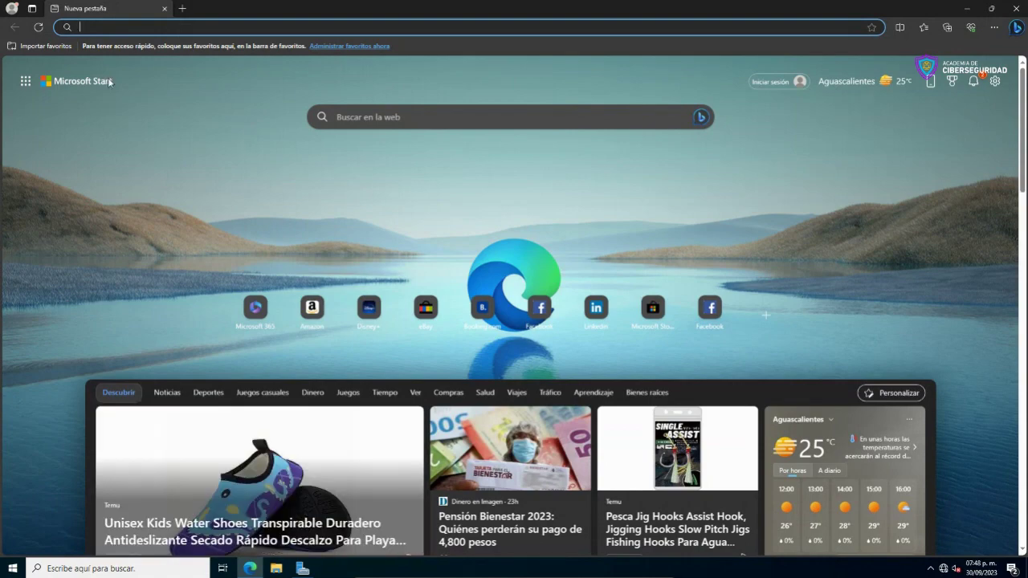
text(active directory vulnerable github)
key(Return)
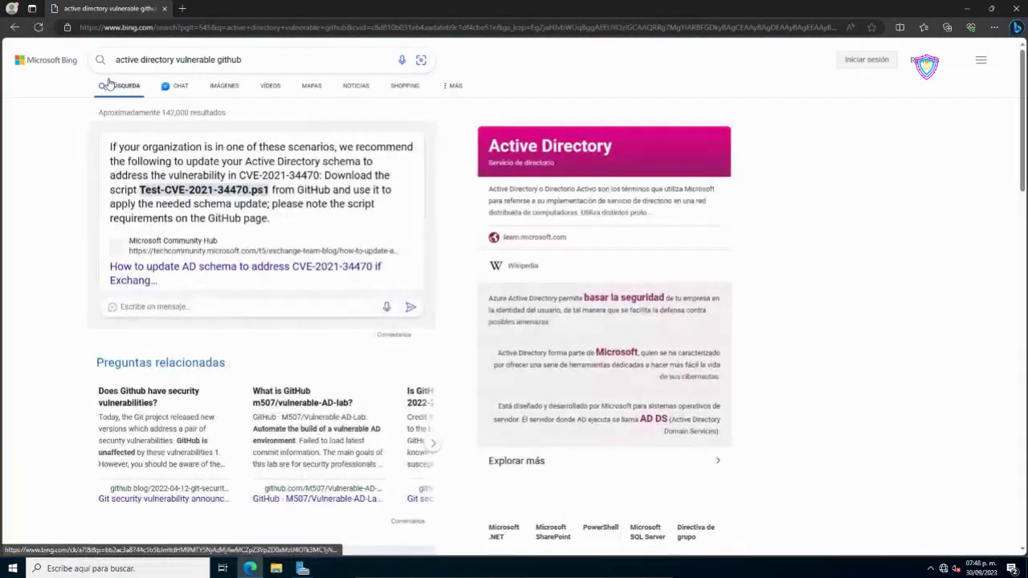
scroll(66, 297, down, 5)
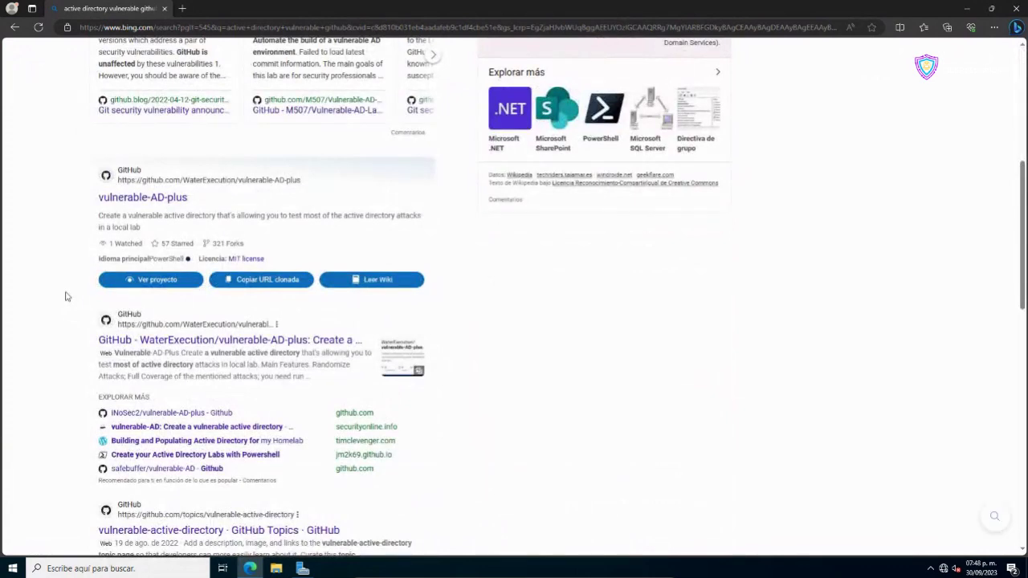
Step: Open the vulnerable-AD-plus repository and select lines of its Example code
click(176, 343)
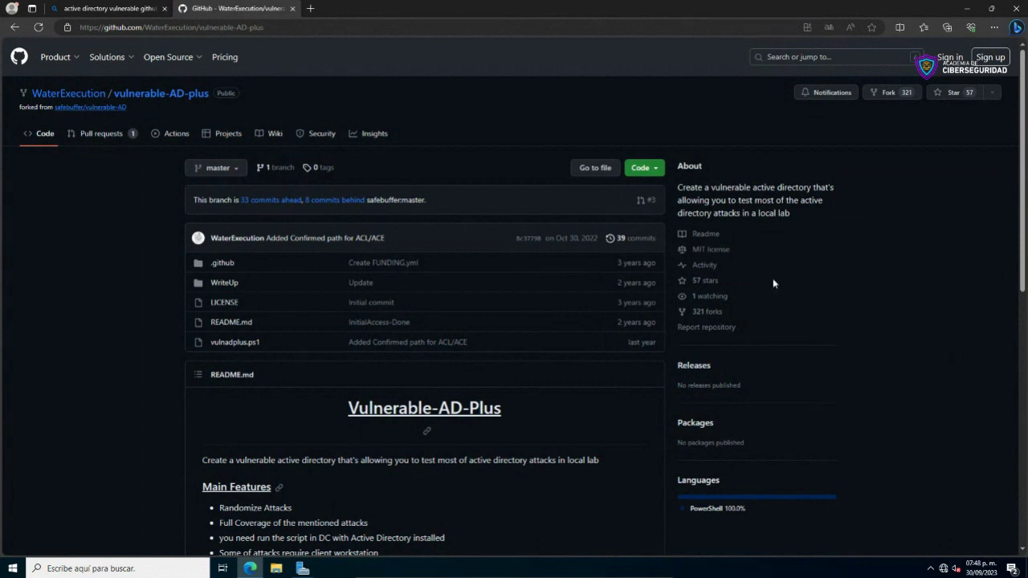
scroll(158, 289, down, 7)
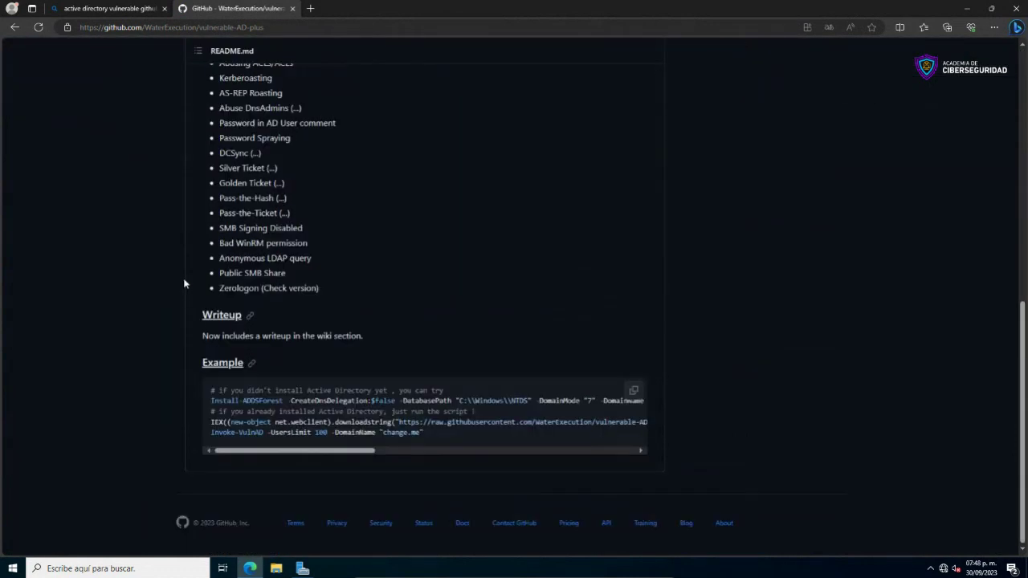
drag(227, 389, 442, 387)
click(230, 391)
drag(228, 399, 610, 404)
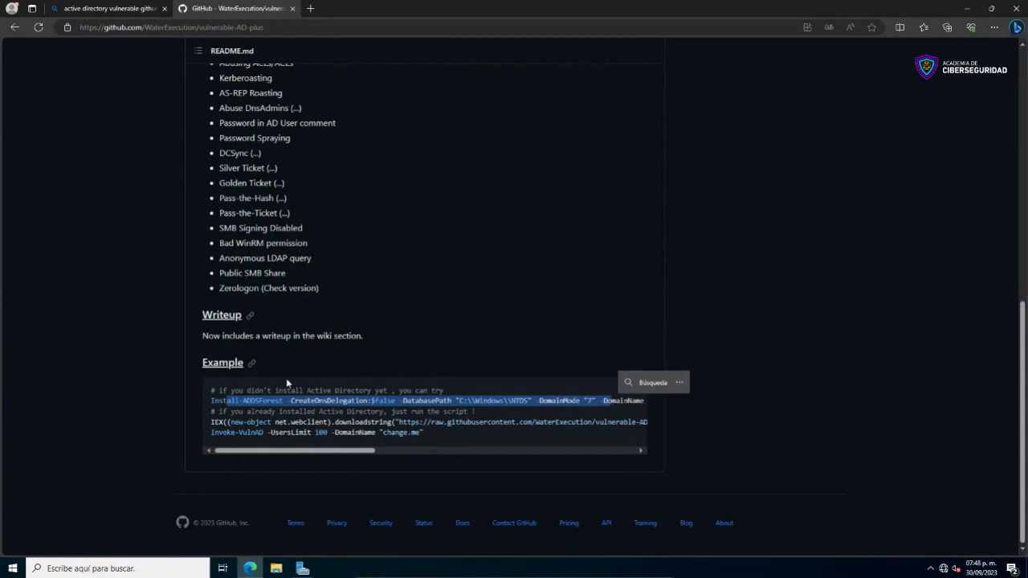
drag(229, 411, 476, 412)
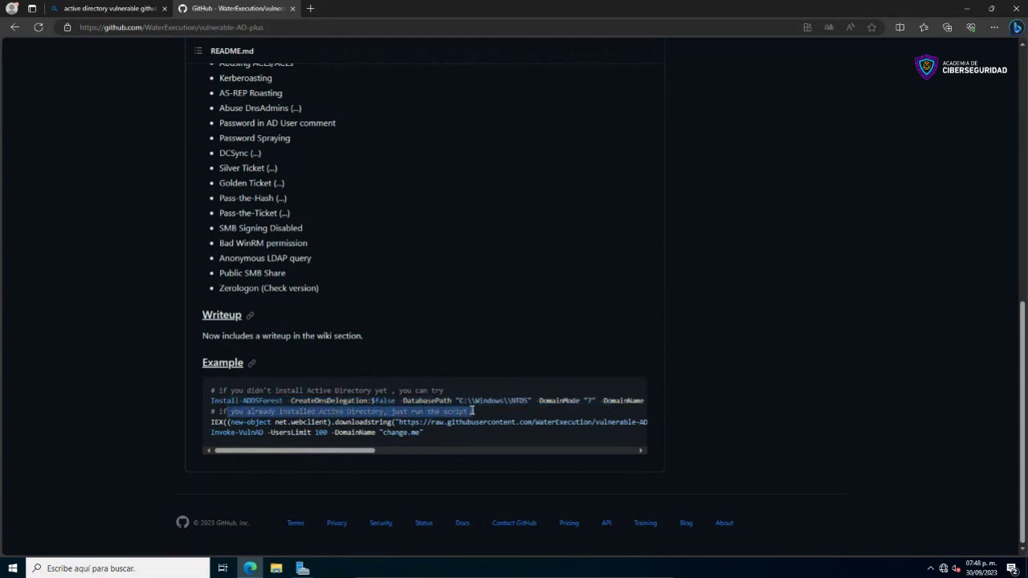
click(289, 414)
Step: Select the whole IEX script-loading line, then search the Start menu for 'power'
drag(219, 420, 586, 432)
click(586, 432)
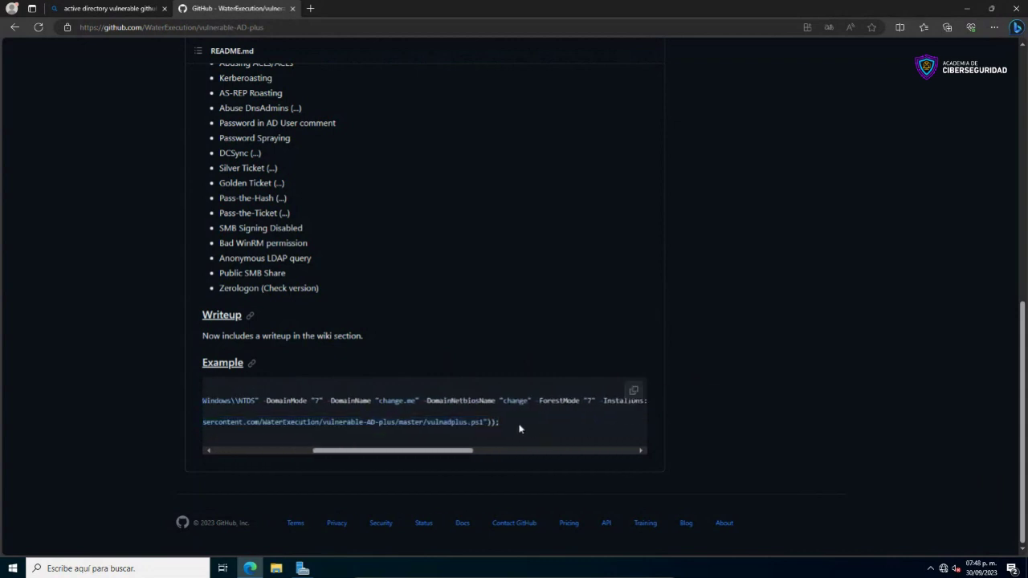
drag(491, 421, 135, 429)
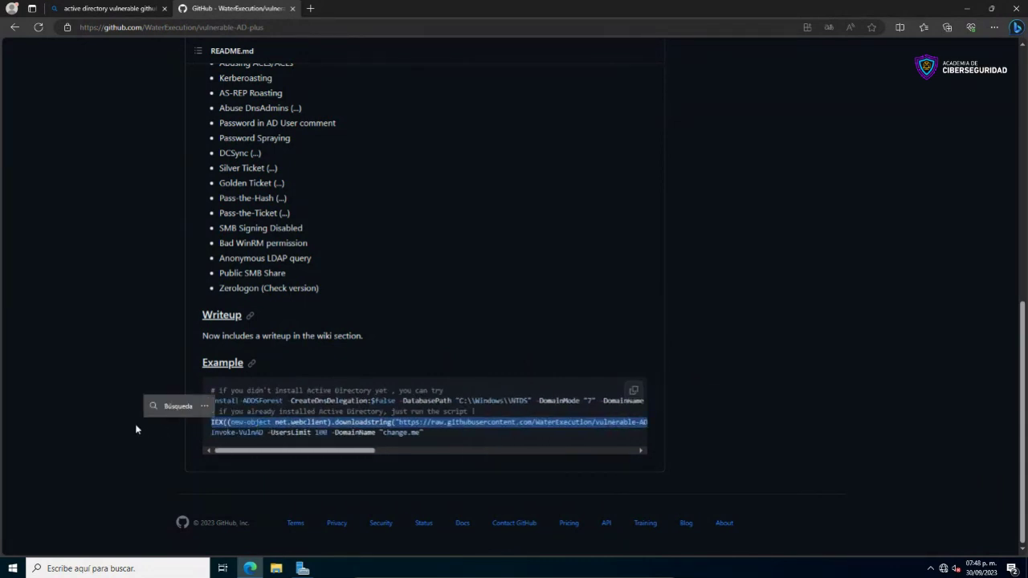
key(super)
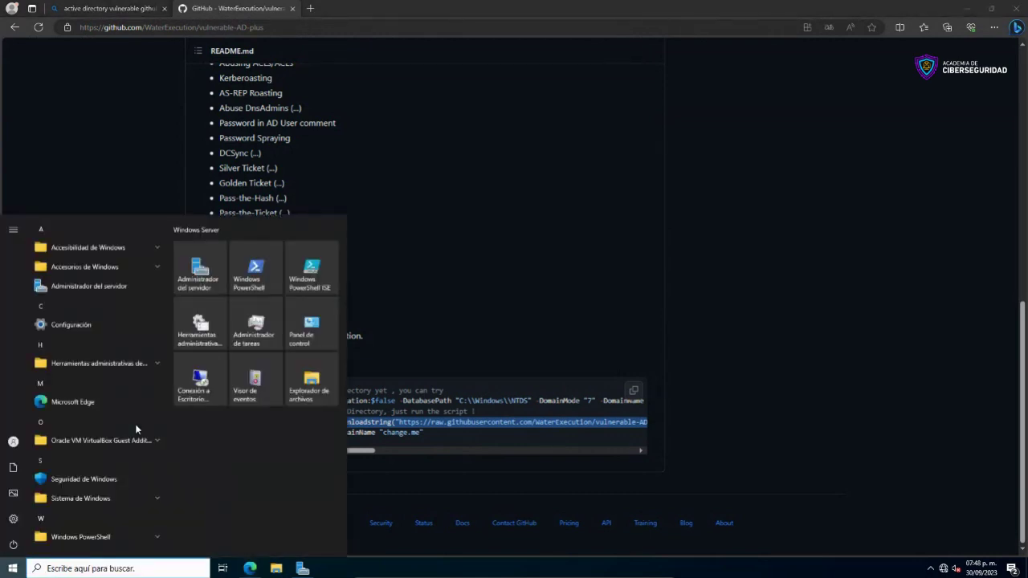
text(power)
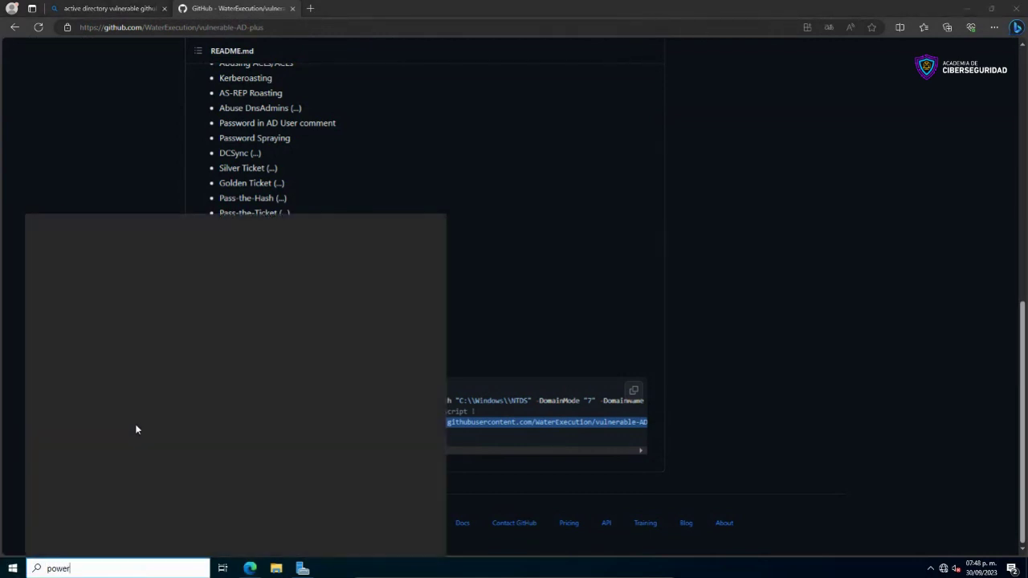
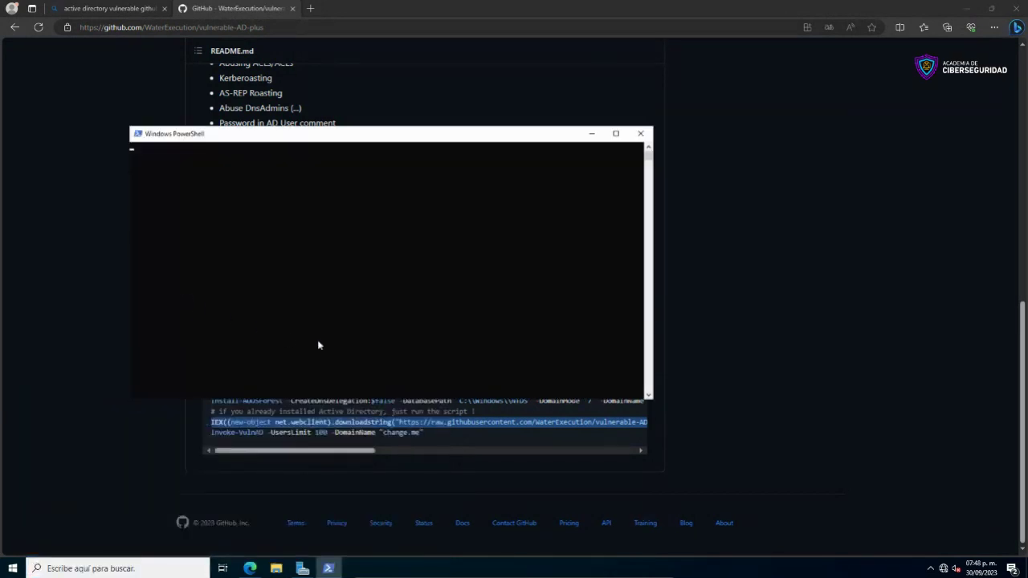
Step: Raise the administrator PowerShell window's font to a larger size in Propiedades > Fuente and keep it on screen
drag(373, 135, 453, 67)
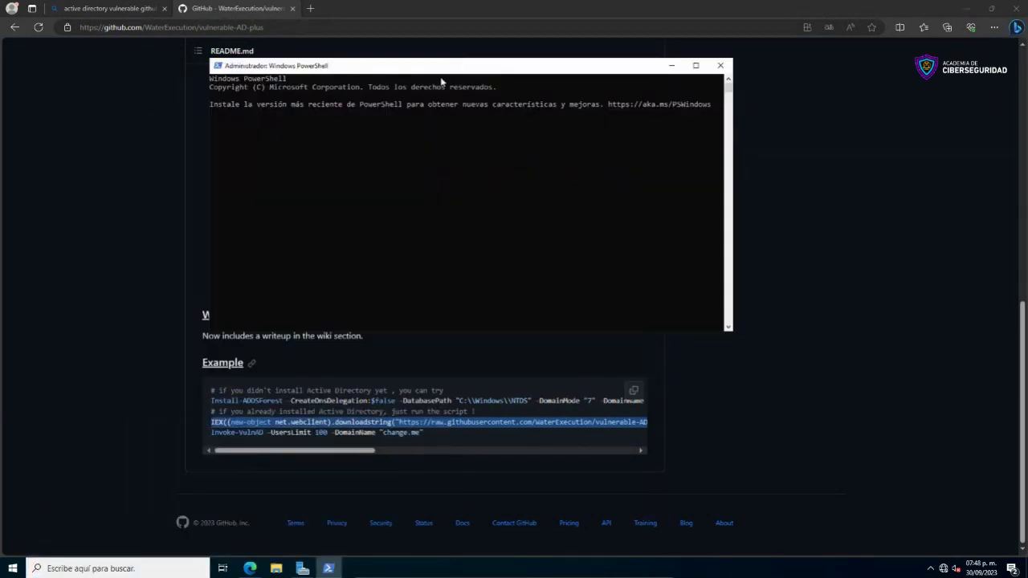
right_click(432, 71)
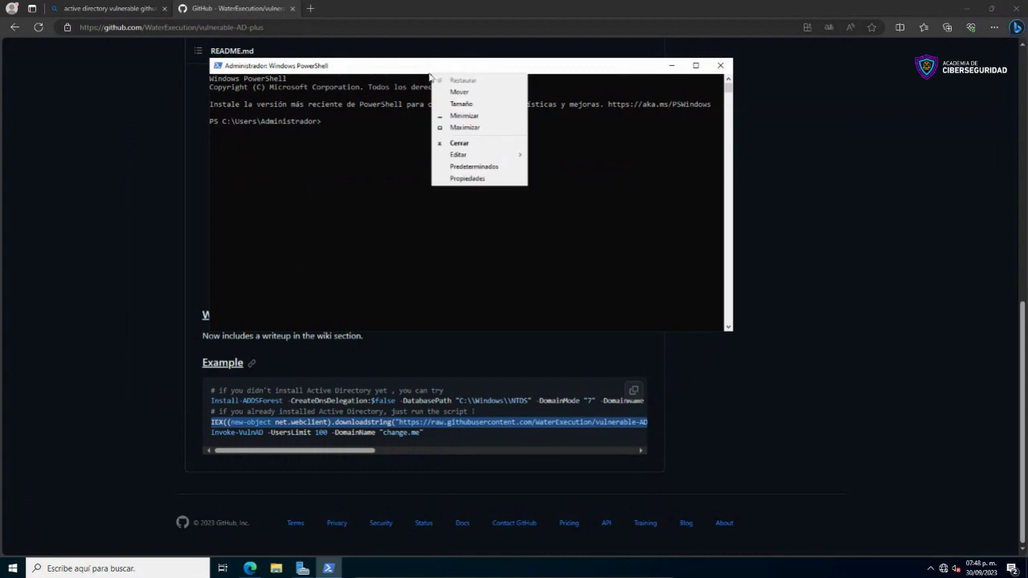
click(469, 178)
click(269, 93)
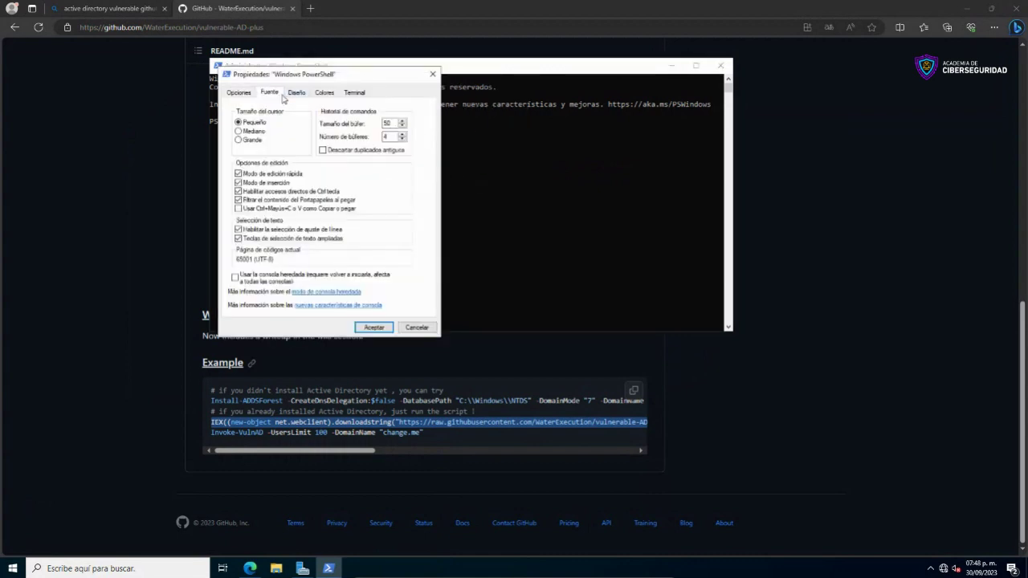
click(238, 152)
click(371, 327)
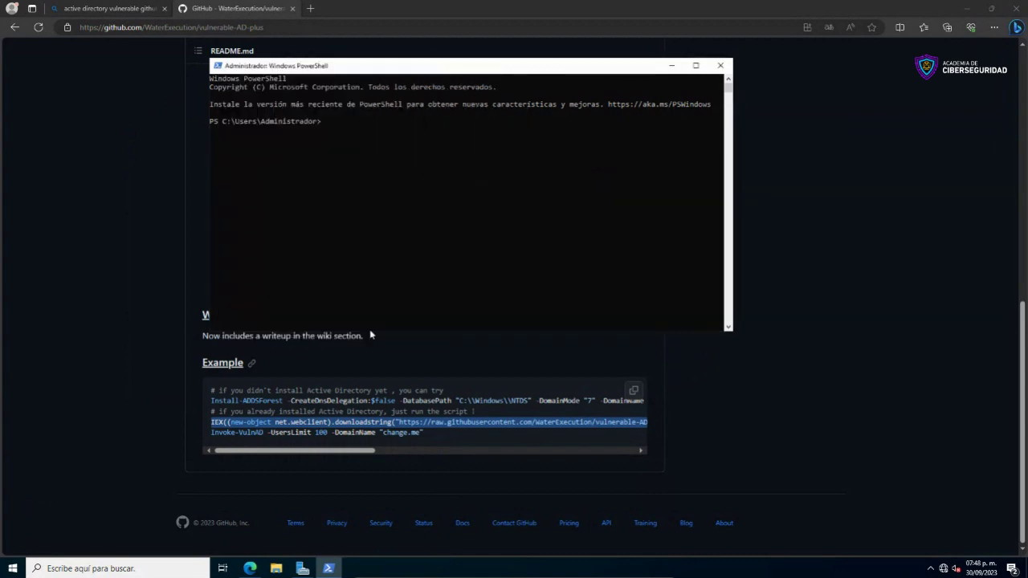
drag(434, 72, 313, 63)
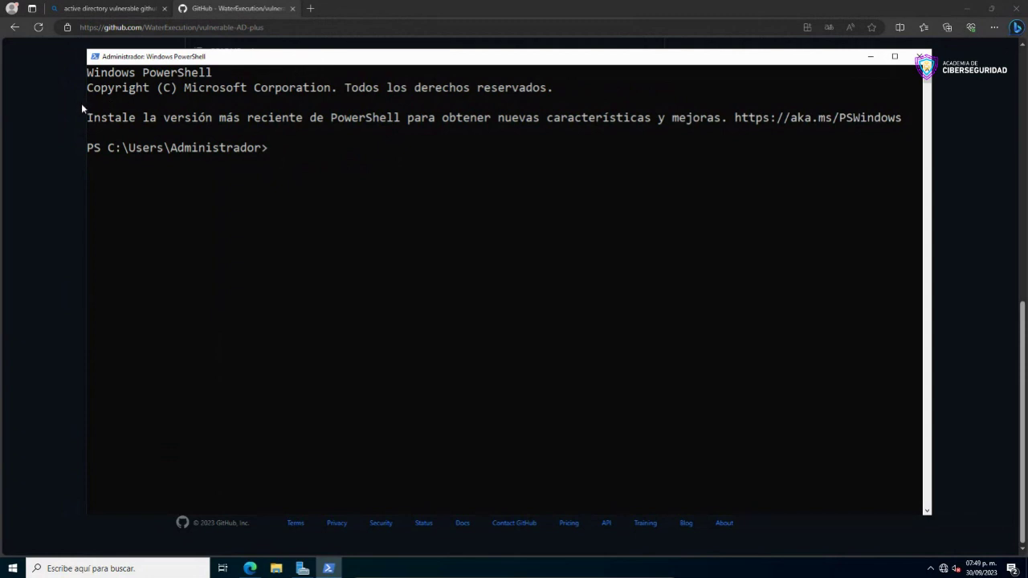
Step: Widen the console, add blank prompt lines, and reduce the font one size via Propiedades > Fuente
drag(82, 107, 19, 107)
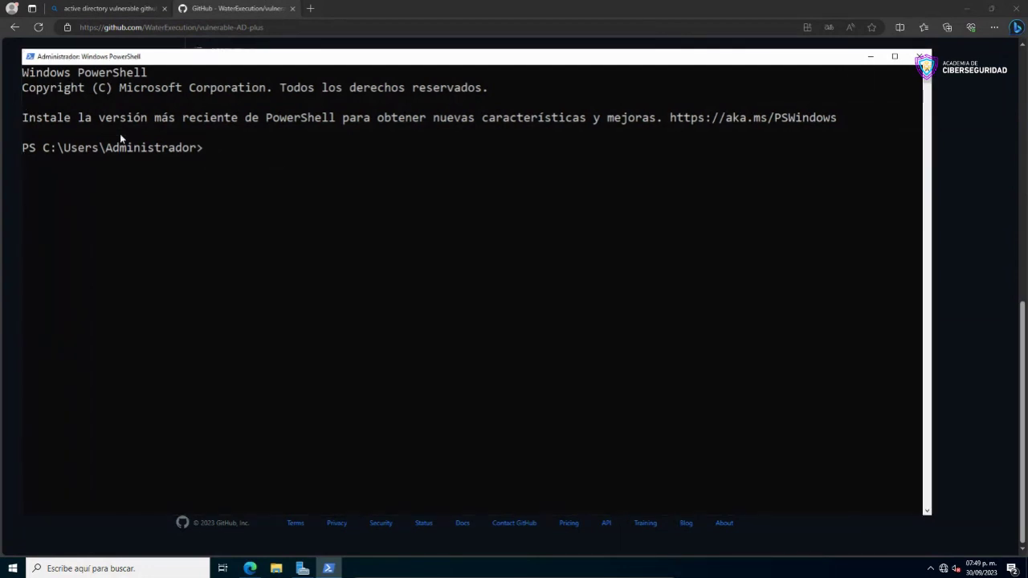
key(Return)
key(Return)
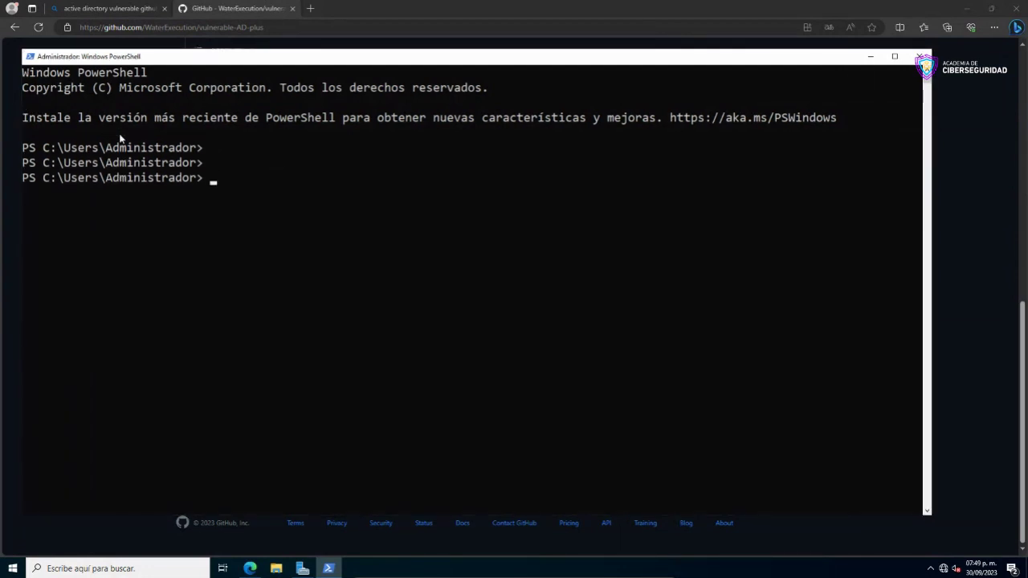
right_click(262, 66)
click(281, 167)
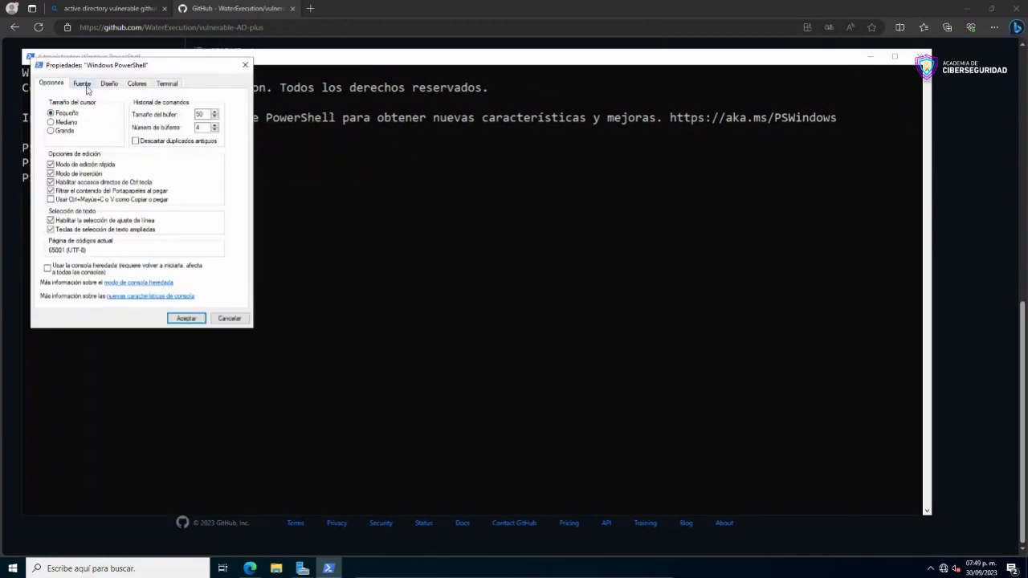
click(84, 84)
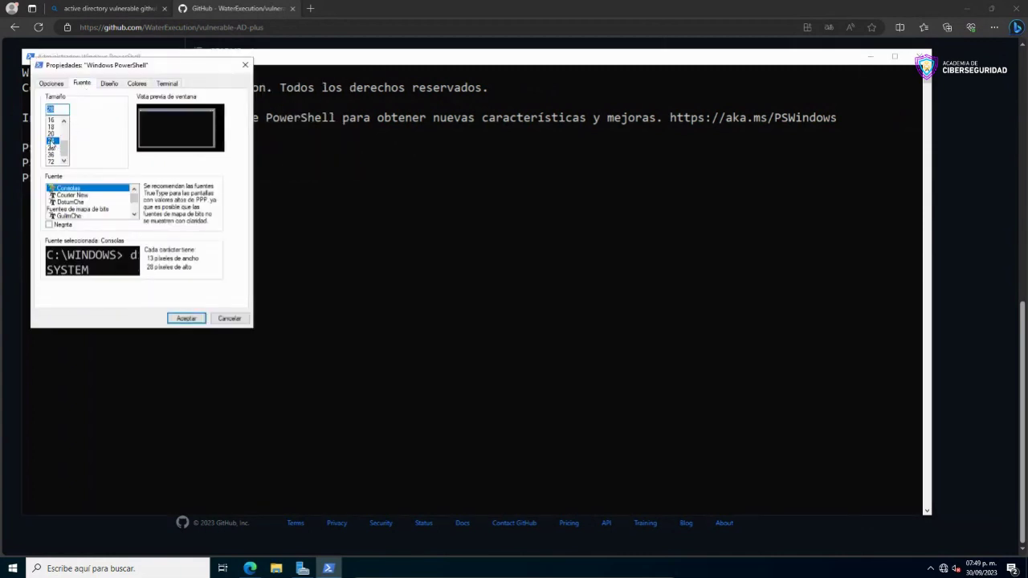
click(187, 318)
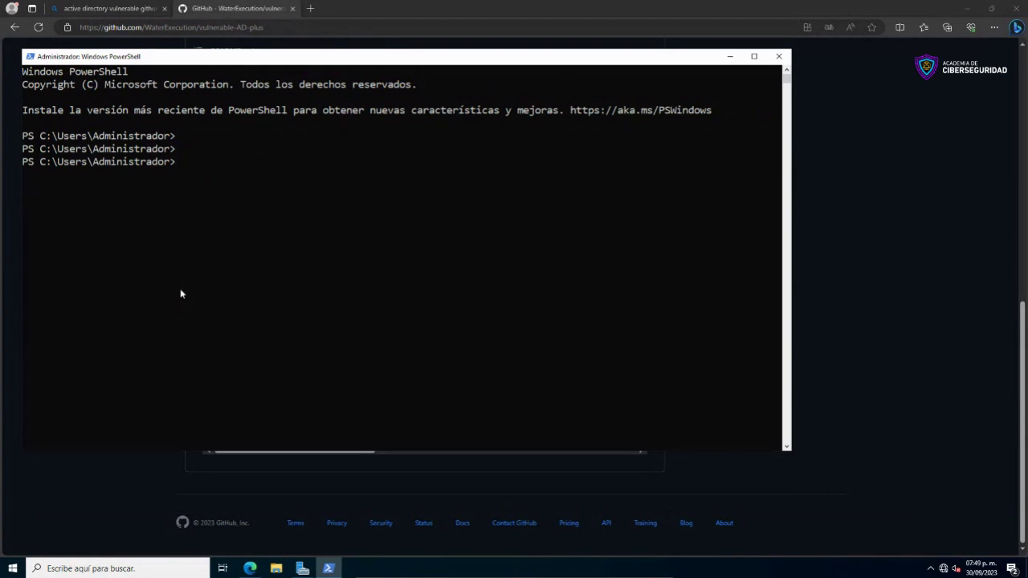
drag(194, 66, 370, 83)
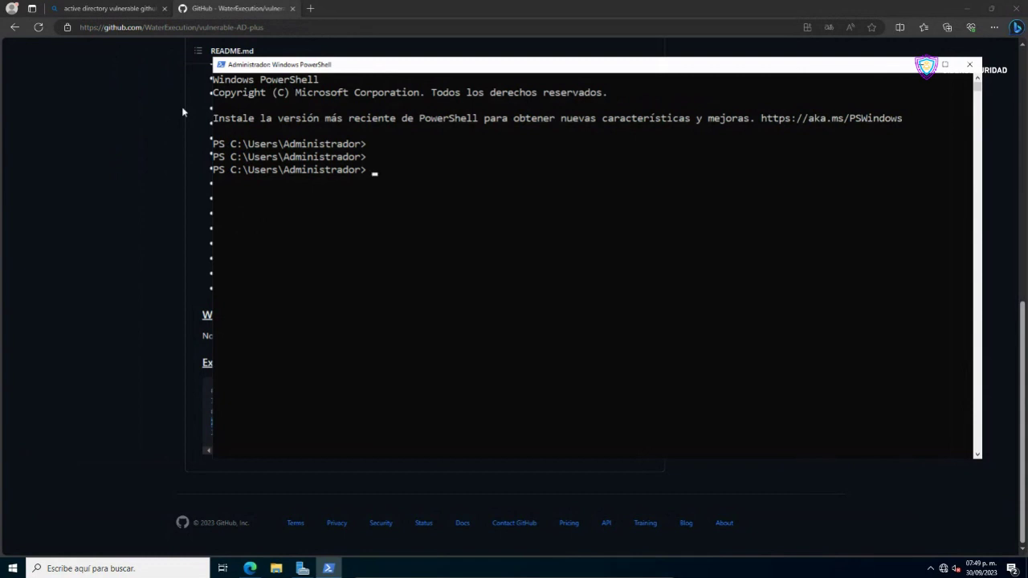
Step: Select the IEX(...).downloadstring line in the README's Example block and copy it
click(160, 149)
drag(254, 396, 652, 400)
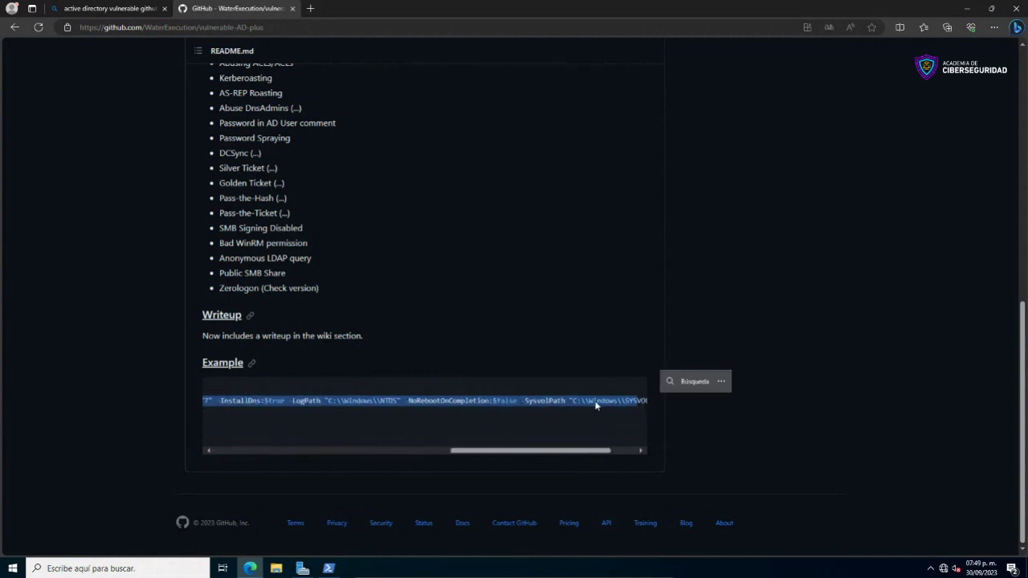
drag(558, 453, 531, 440)
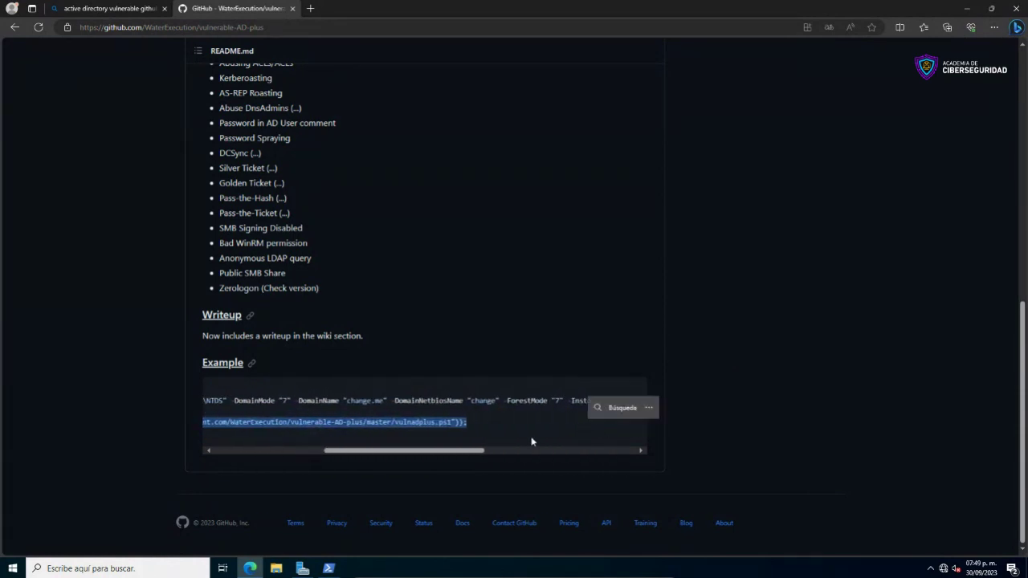
drag(458, 451, 349, 451)
right_click(279, 430)
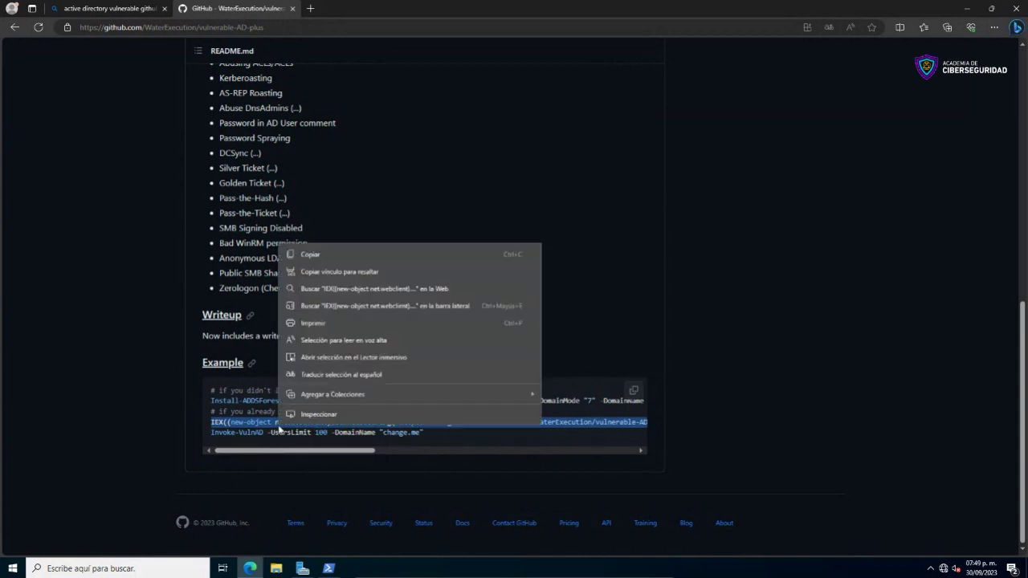
click(316, 257)
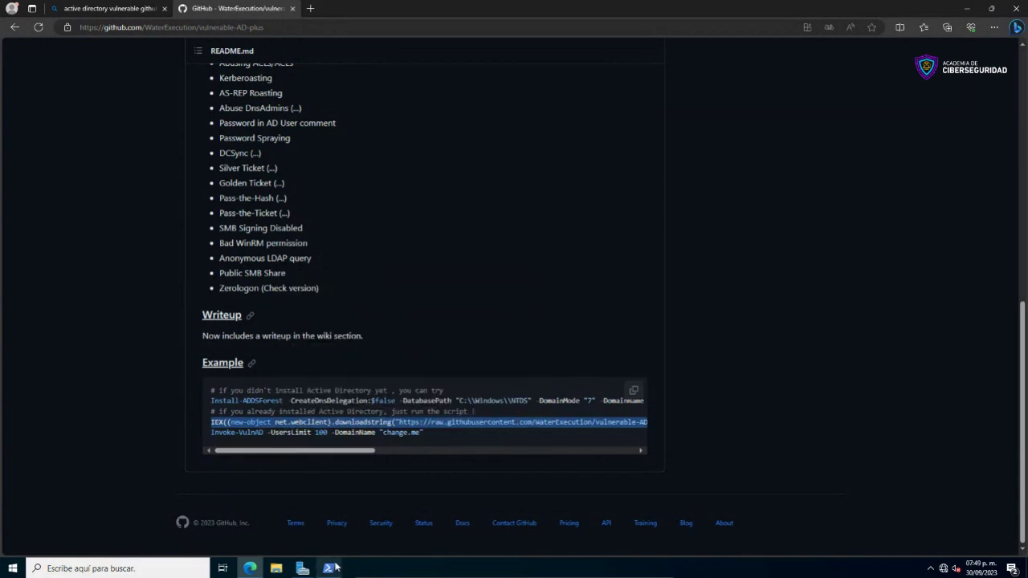
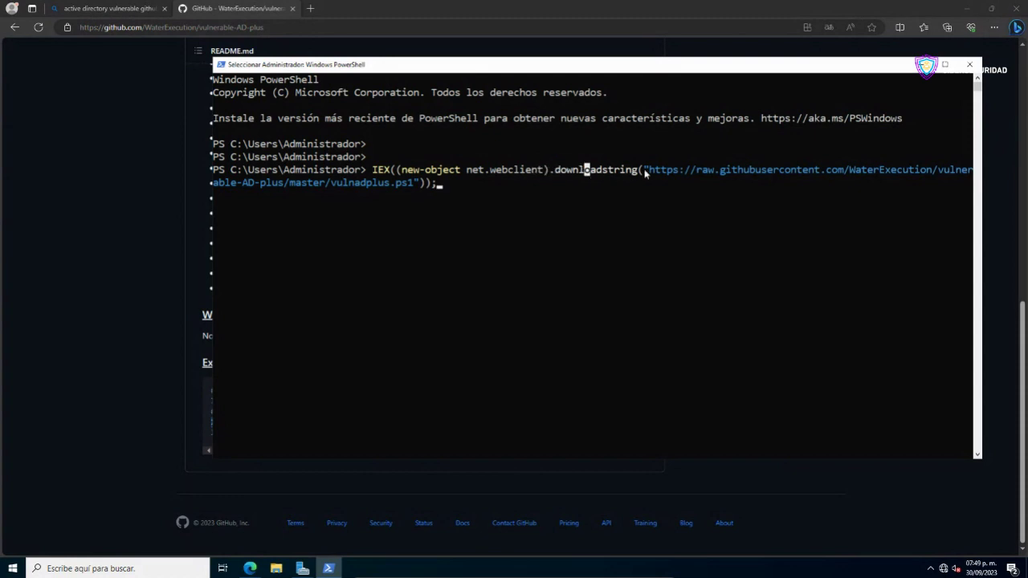
Step: Select the raw.githubusercontent.com vulnadplus.ps1 URL in the pasted IEX downloadstring command
drag(655, 171, 441, 185)
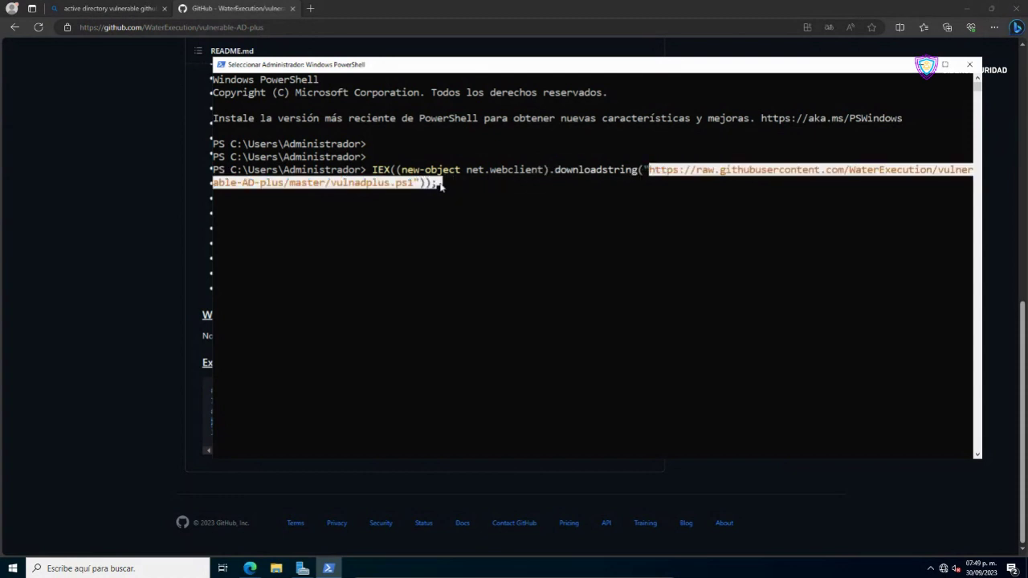
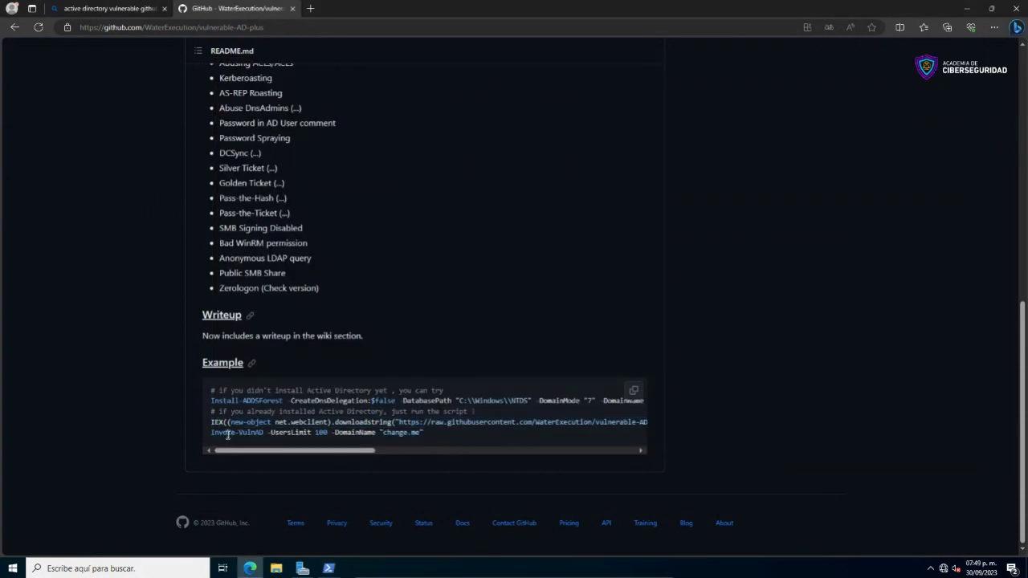
Step: Copy the README's Invoke-VulnAD command line and return to the administrator PowerShell console
triple_click(228, 435)
right_click(228, 436)
click(249, 263)
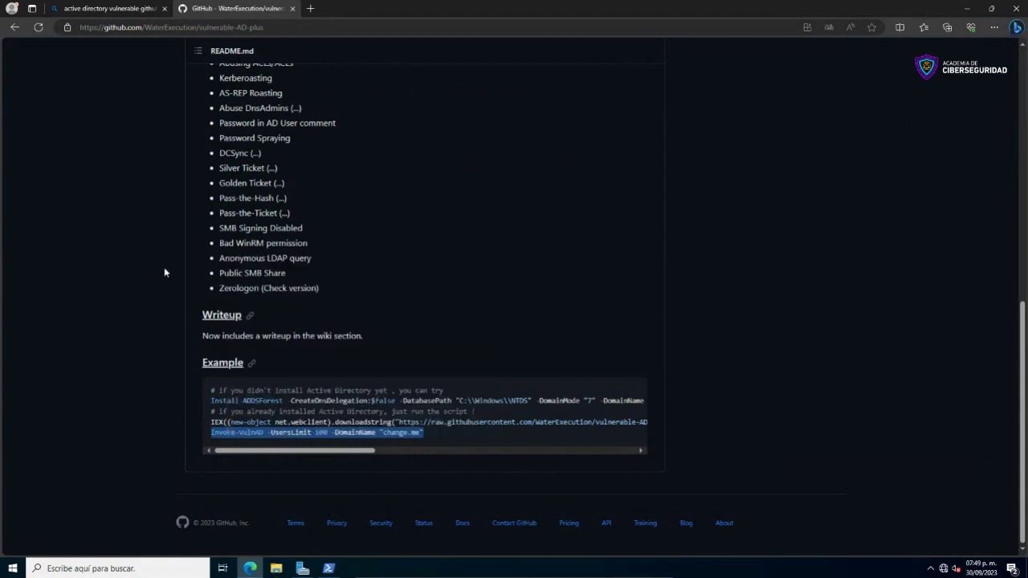
click(328, 567)
click(375, 332)
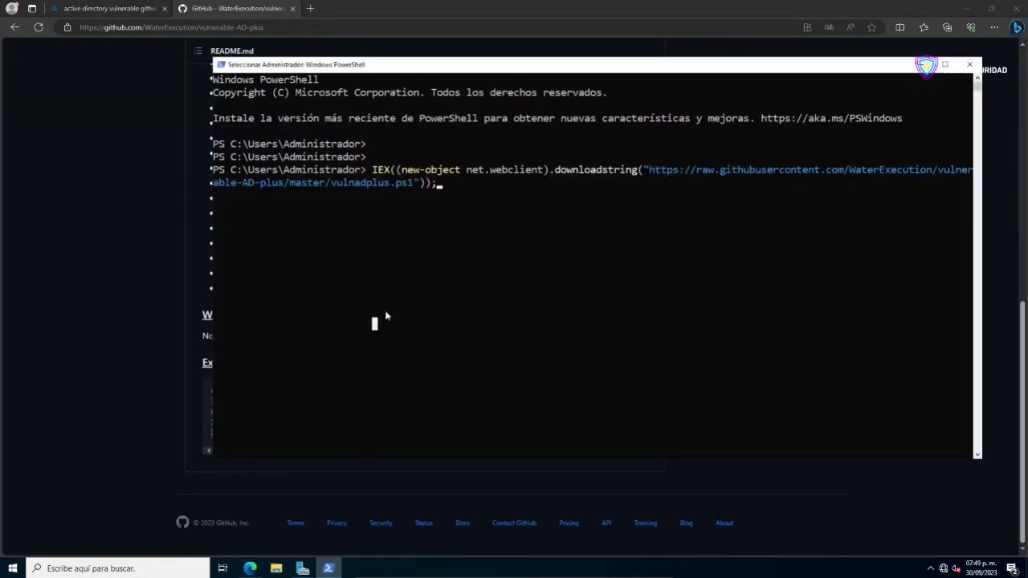
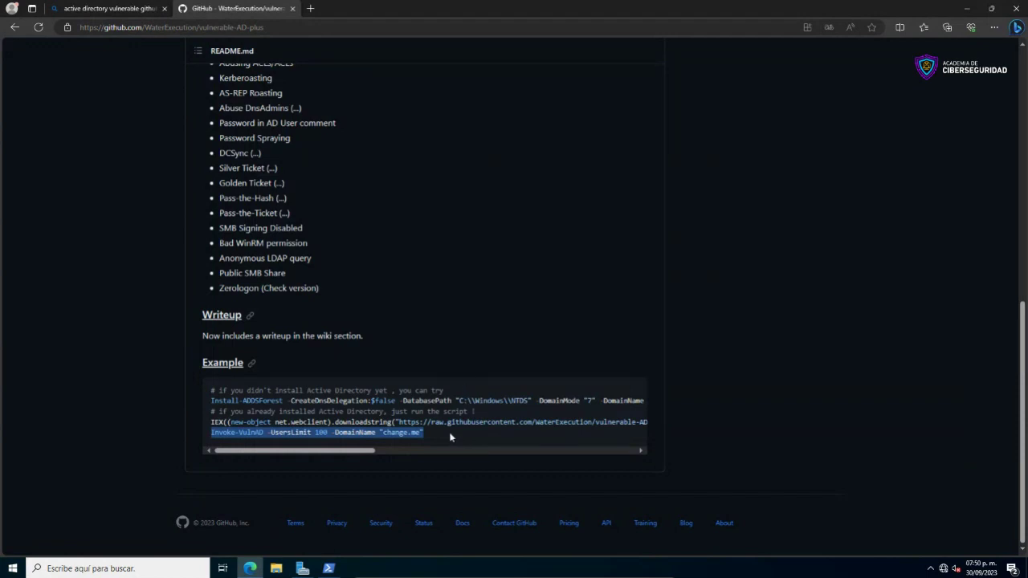
Step: Select the IEX download and Invoke-VulnAD lines in the README's Example code block
drag(451, 437, 235, 422)
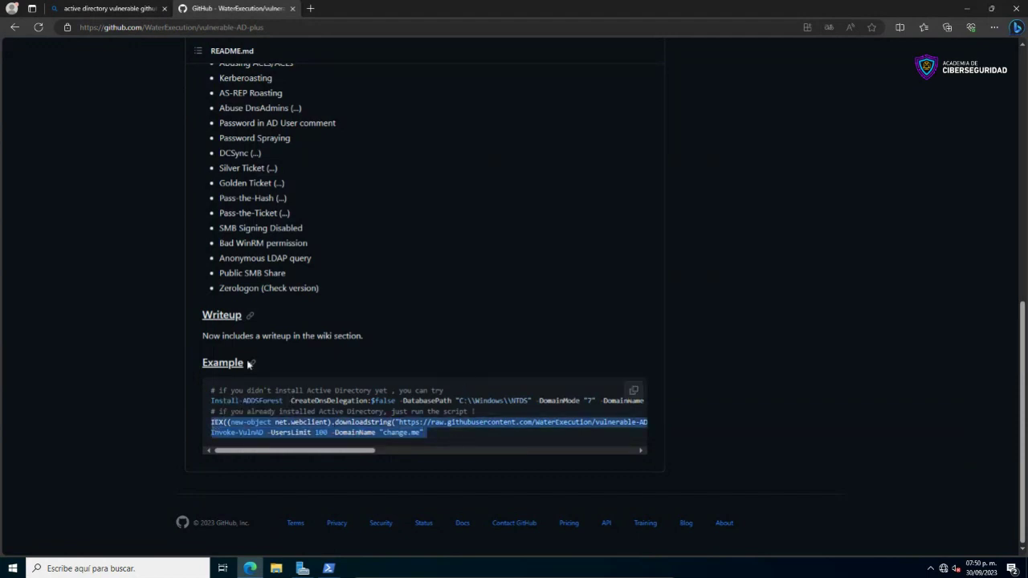
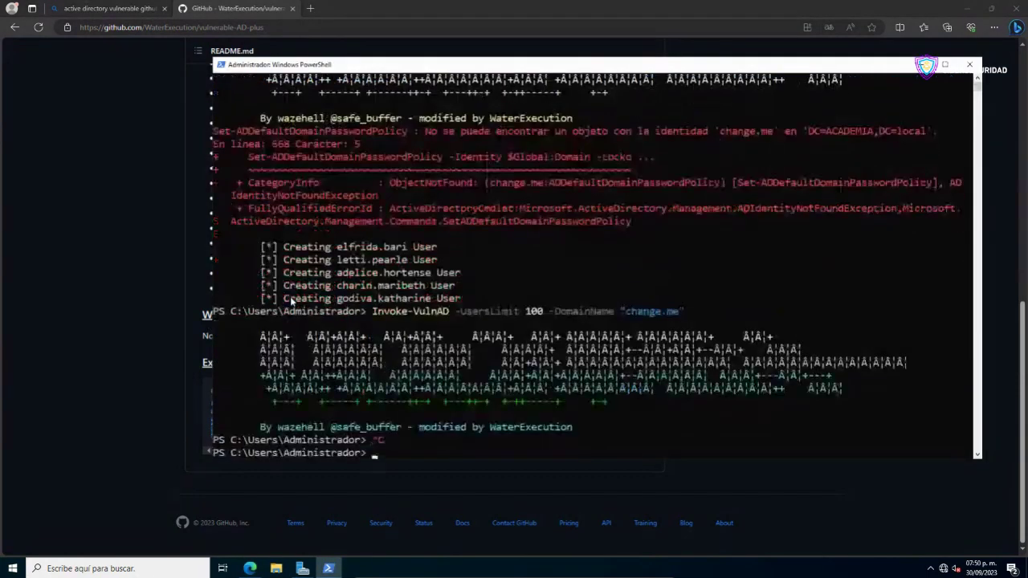
Step: Abort the running command and clear the PowerShell console with cls
key(ctrl+c)
key(ctrl+c)
key(ctrl+c)
key(ctrl+c)
key(ctrl+c)
text(cl)
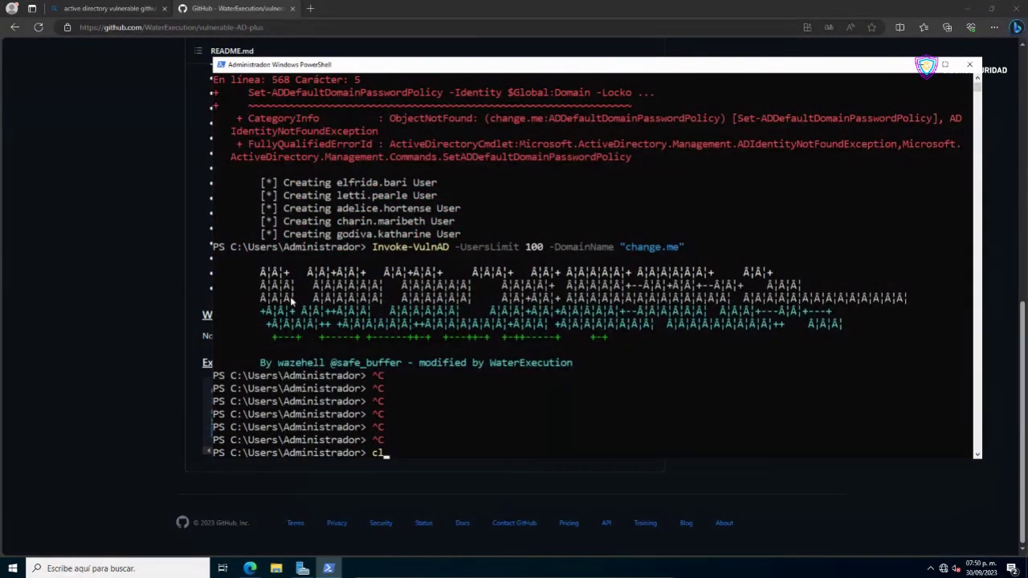
text(s)
key(Return)
Step: Launch a blank Notepad from Windows search using 'bloc'
key(super)
text(bloc)
key(Return)
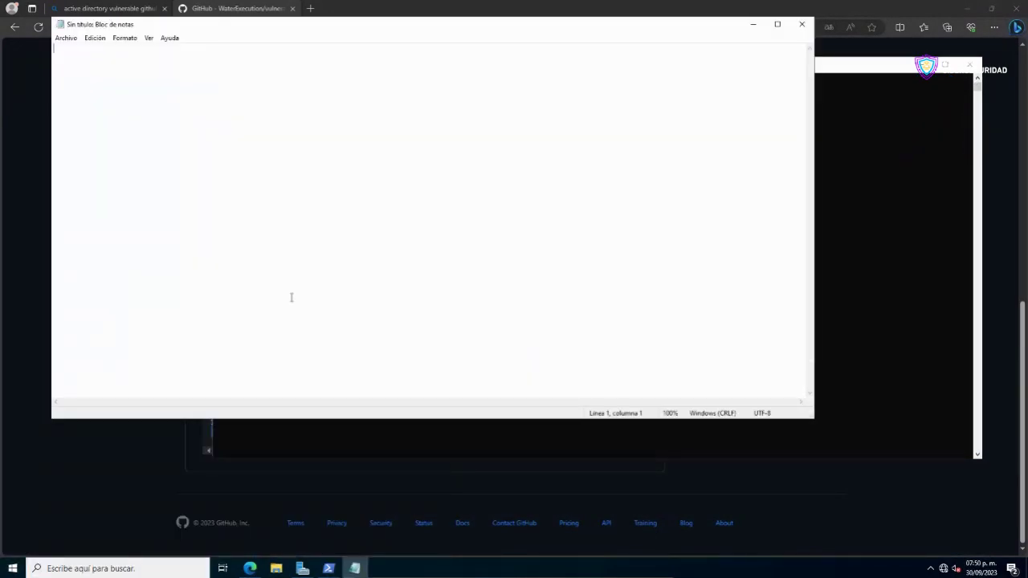
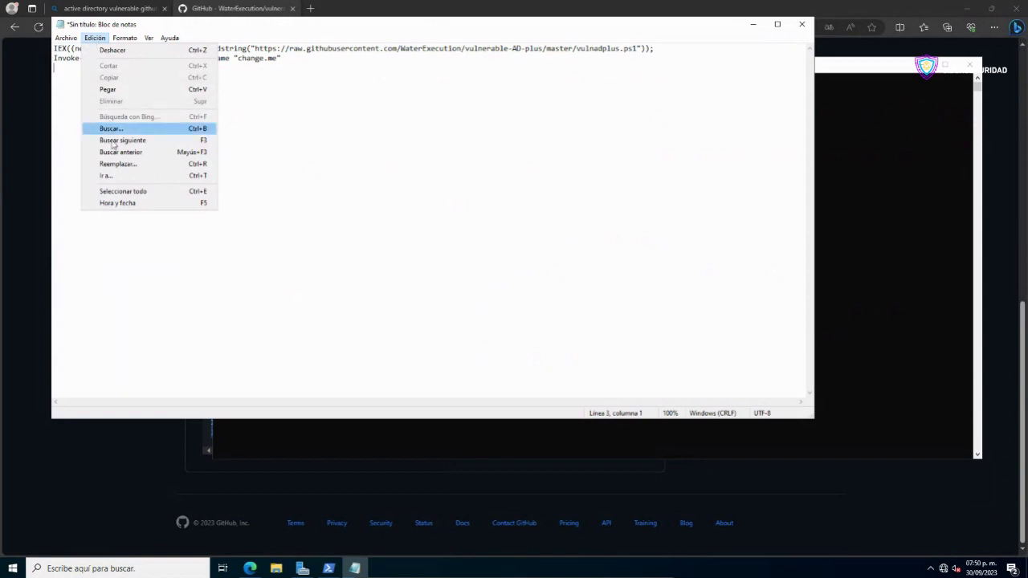
Step: Go to the Formato menu's Fuente... entry to change the PowerShell script's font and size
mouse_move(83, 40)
mouse_move(124, 38)
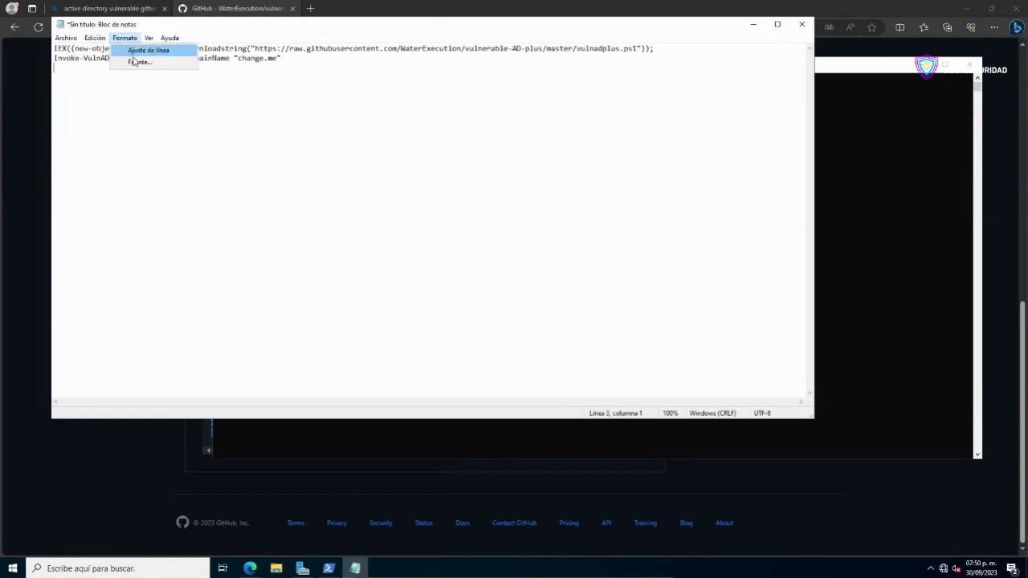
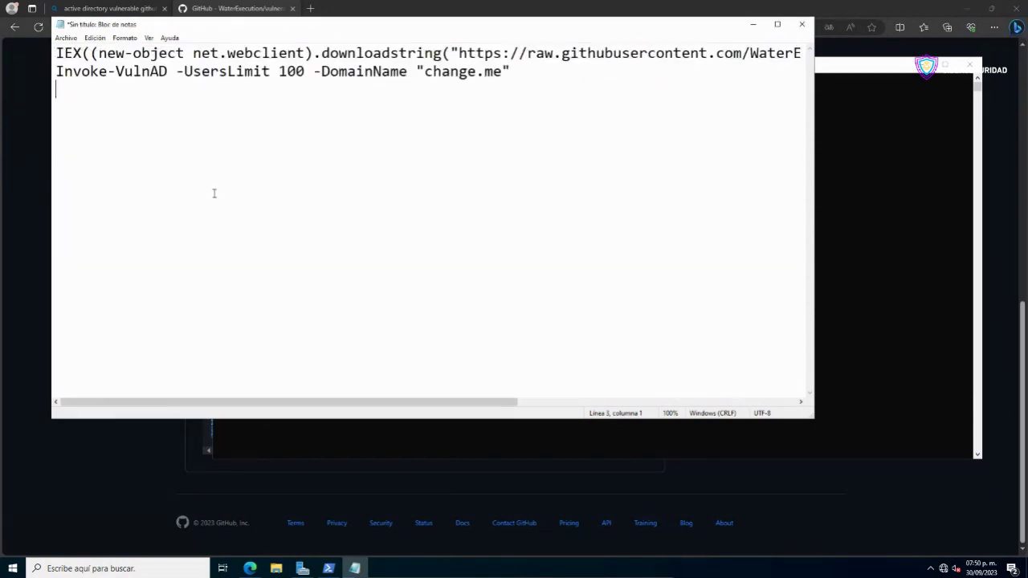
Step: Turn on Ajuste de línea (word wrap) so the full vulnadplus.ps1 download command is visible
click(125, 37)
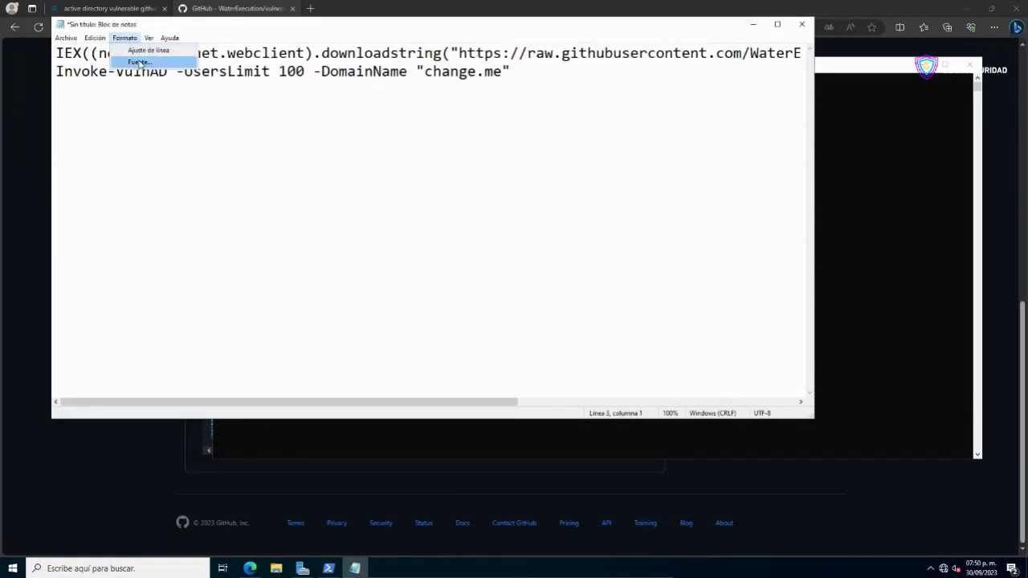
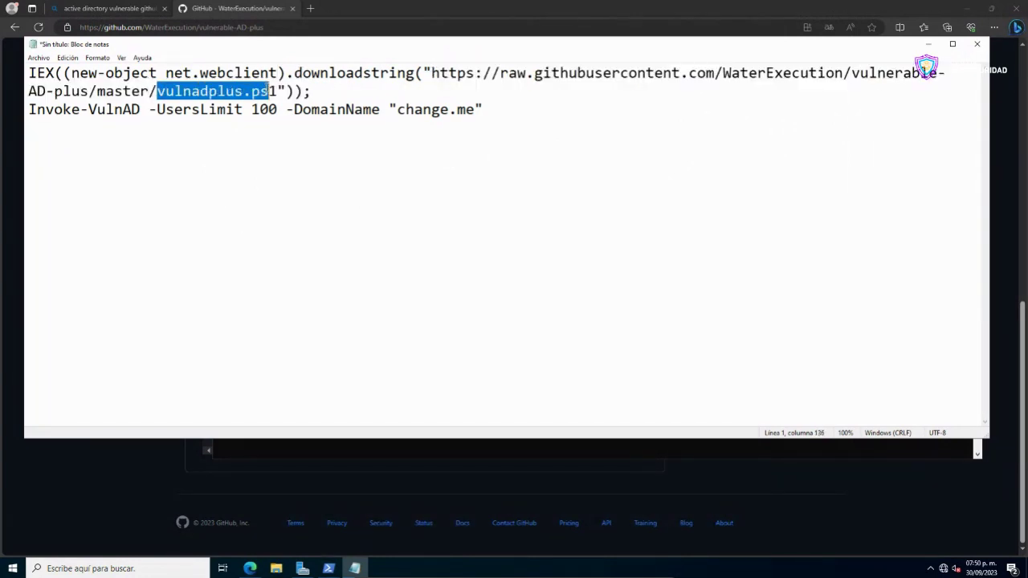
Step: Replace the domain 'change.me' in the Invoke-VulnAD line with 'ACADEMIA.local'
click(270, 91)
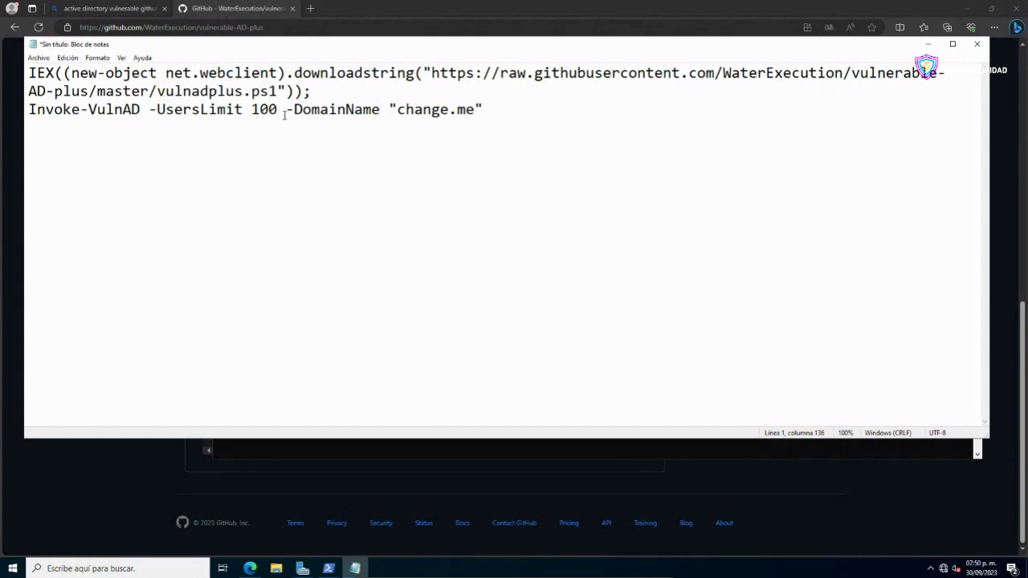
drag(398, 110, 474, 110)
text(ACADEMIA.local)
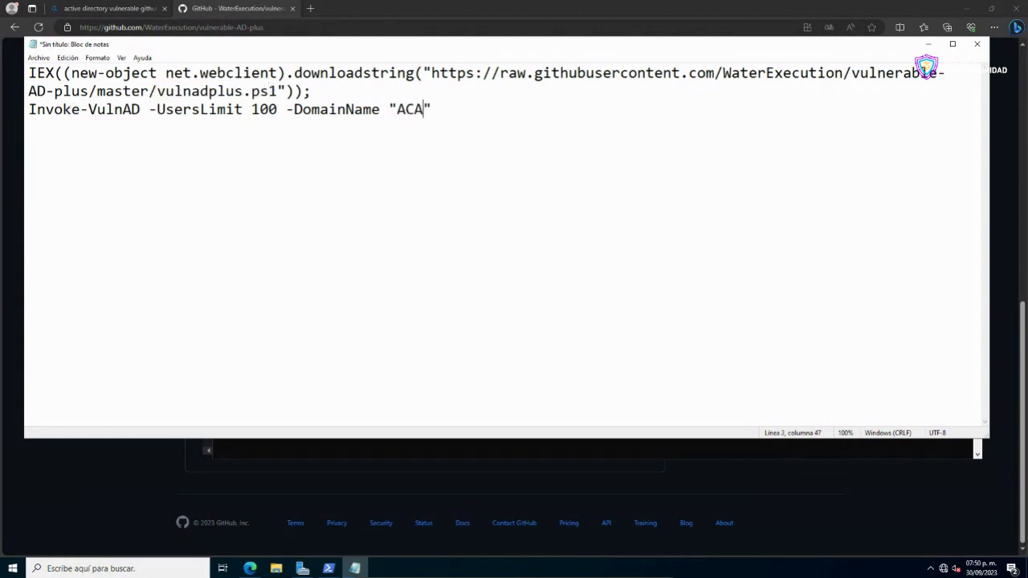
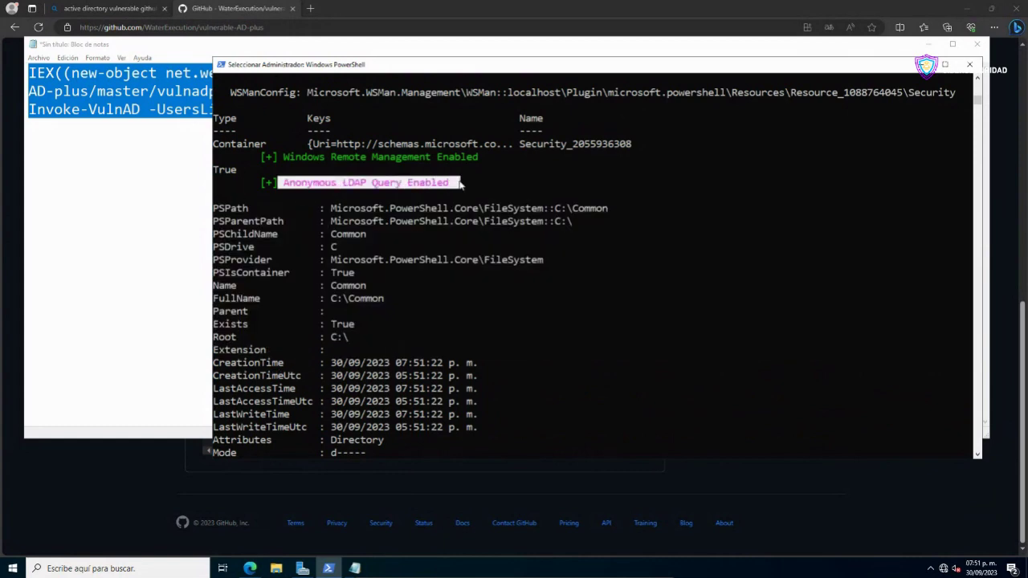
Step: Copy the '[+] Anonymous LDAP Query Enabled' and '[+] Windows Remote Management Enabled' output lines
right_click(457, 183)
drag(281, 157, 477, 158)
right_click(476, 157)
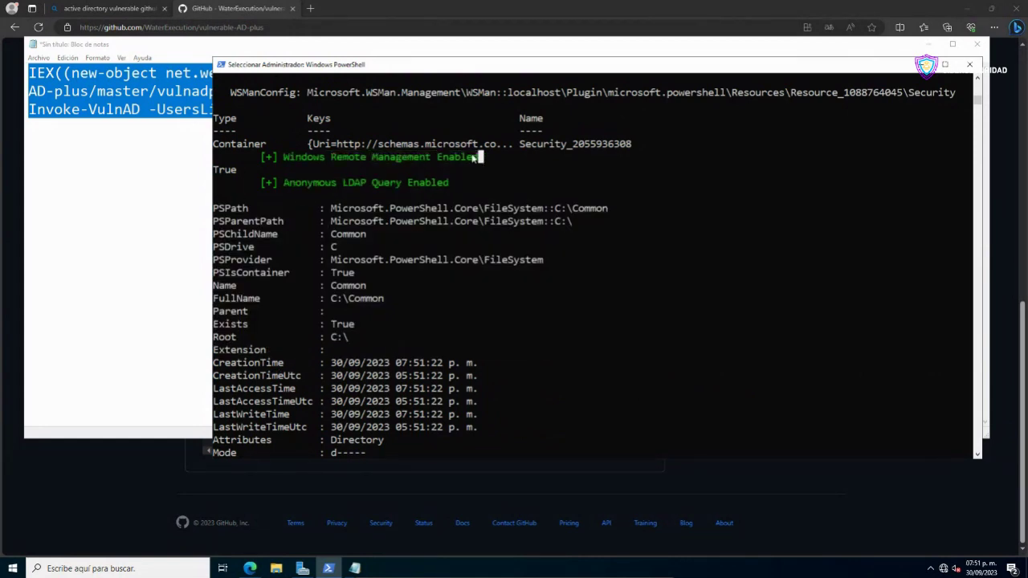
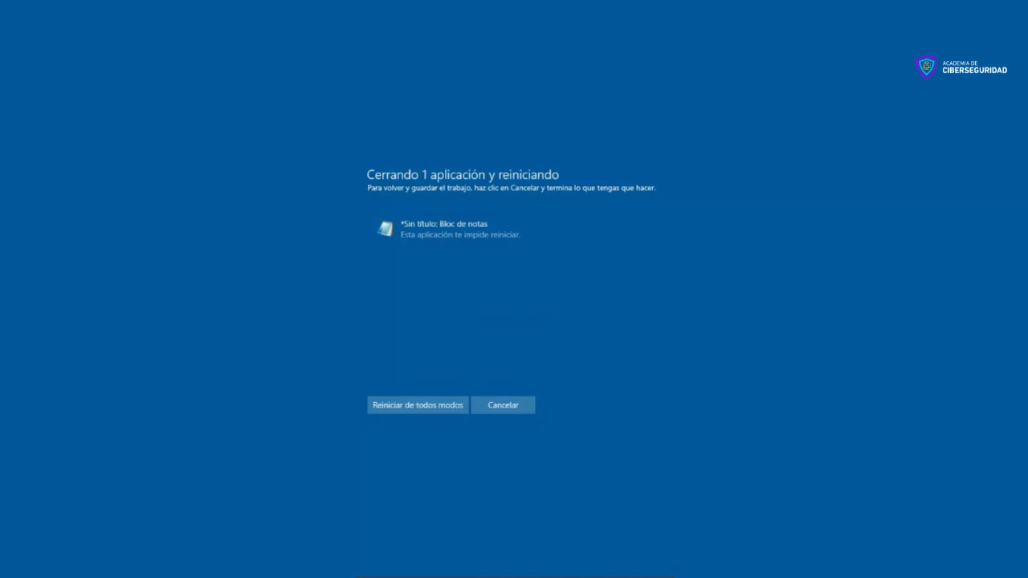
Step: Choose 'Reiniciar de todos modos' to restart despite the unsaved Notepad document
click(411, 405)
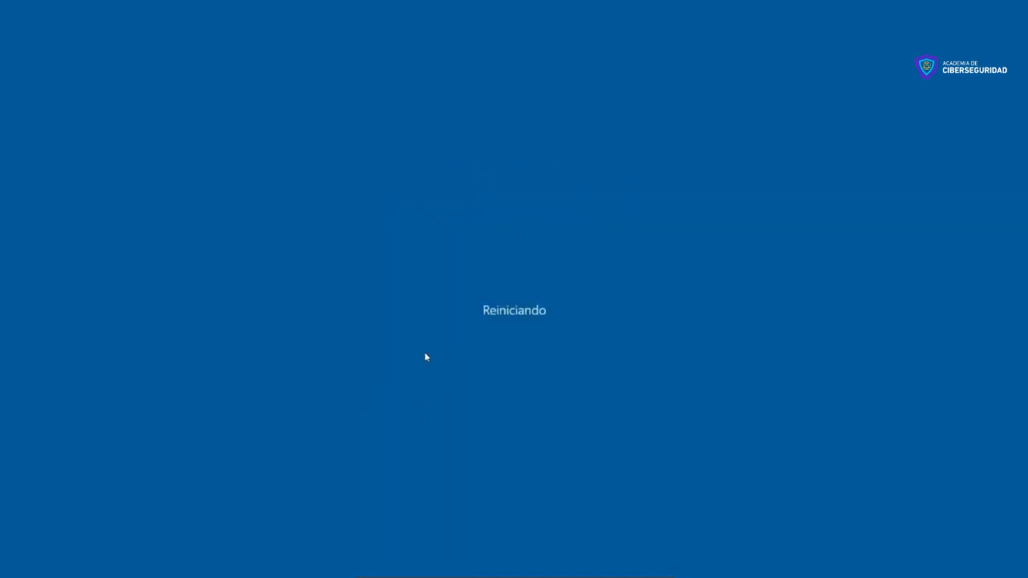
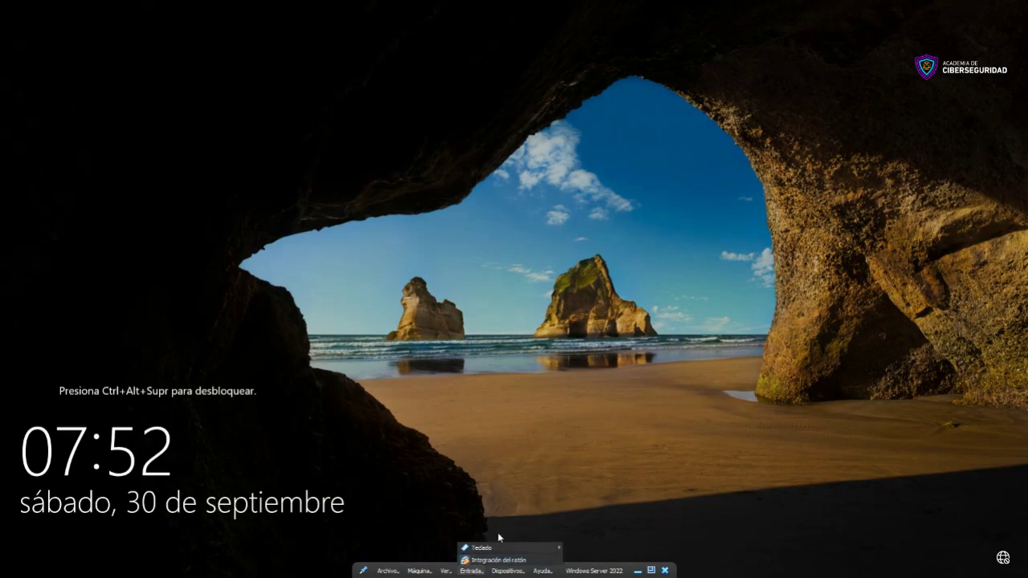
Step: Sign in to the Windows Server VM with the domain administrator password, retrying after a wrong-password error
mouse_move(511, 549)
click(594, 519)
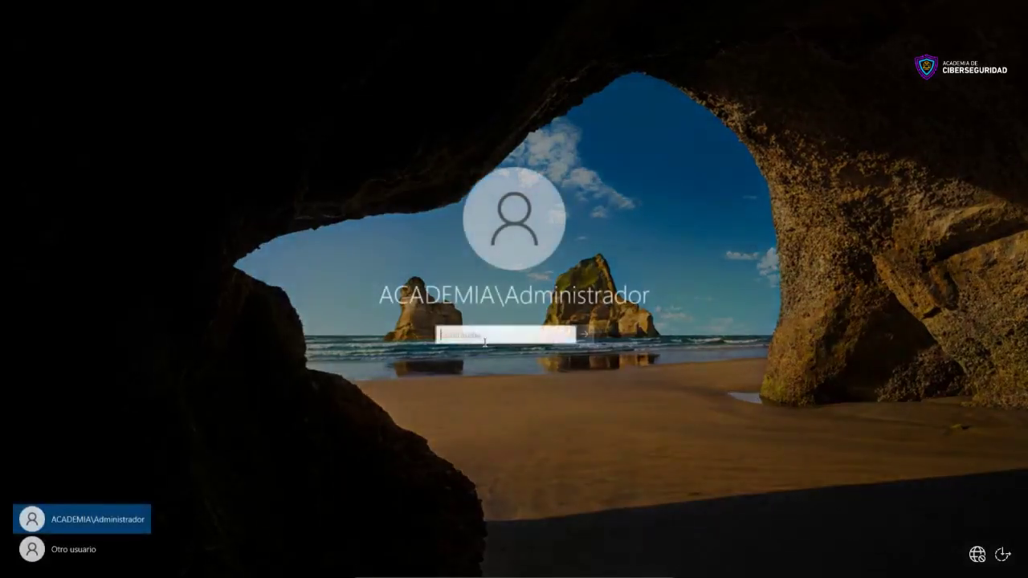
text(********)
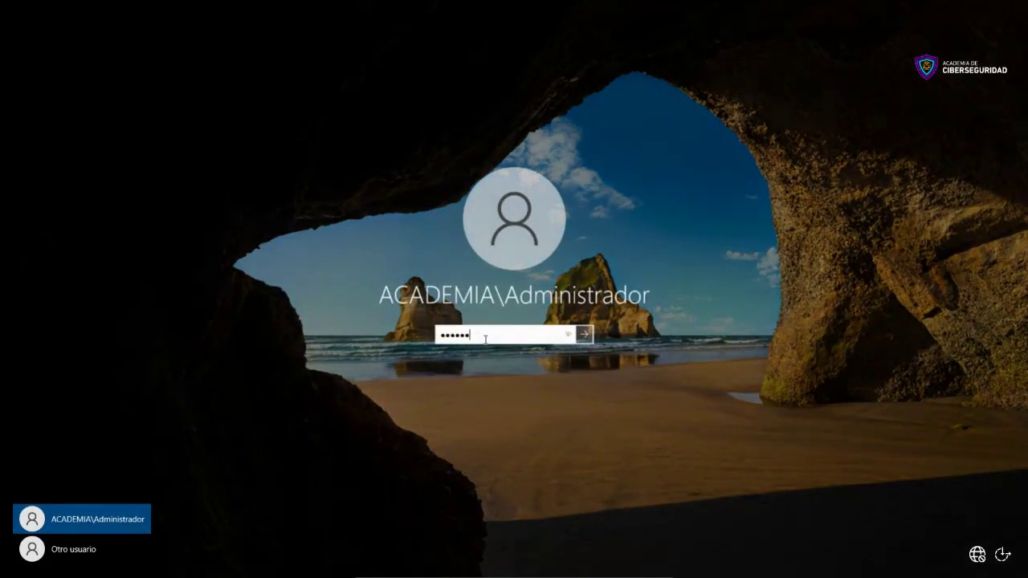
key(Return)
key(Return)
text(********)
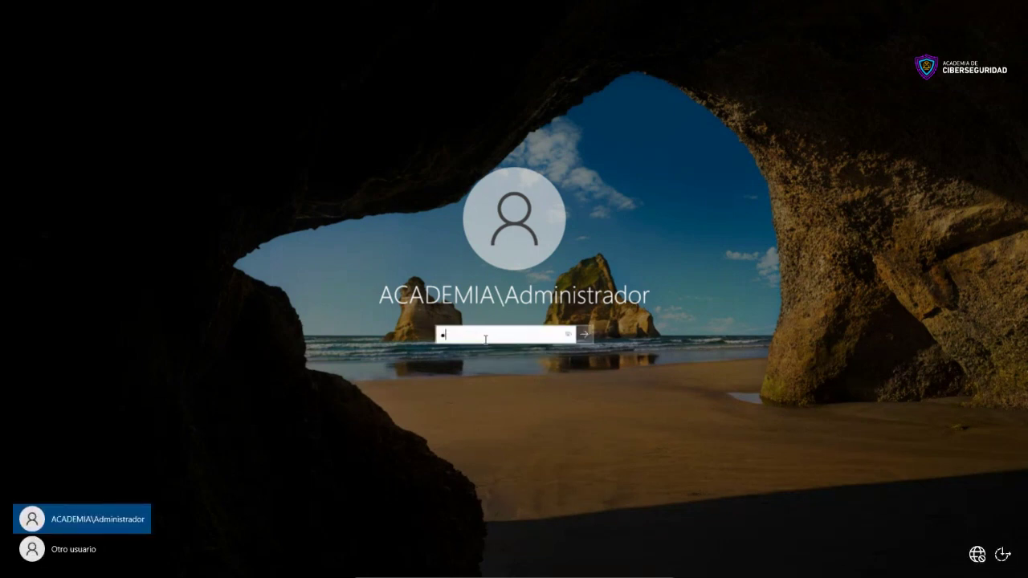
key(Return)
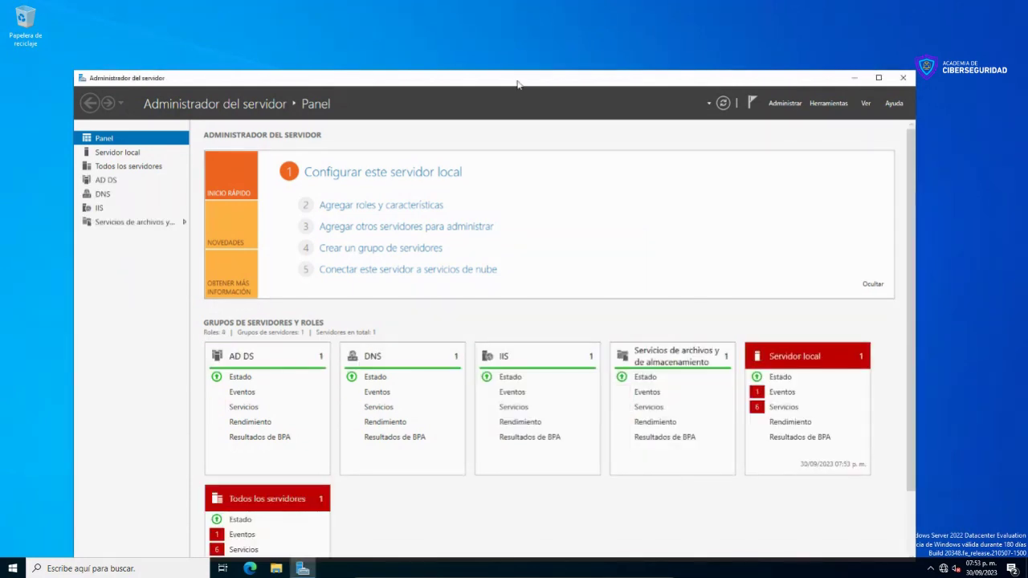
Step: Launch Usuarios y equipos de Active Directory from the Server Manager Herramientas menu
drag(516, 81, 542, 47)
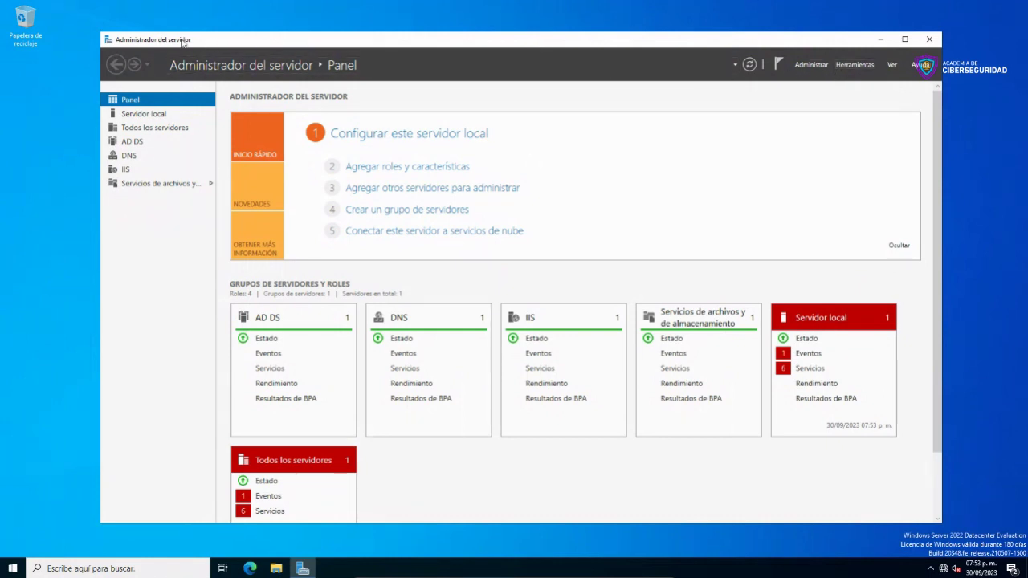
click(842, 68)
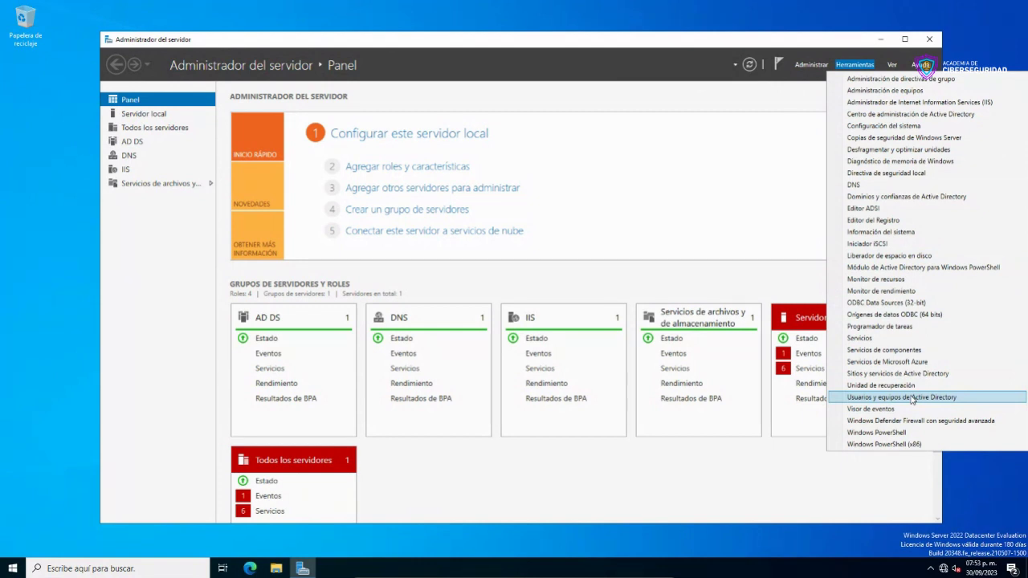
click(913, 399)
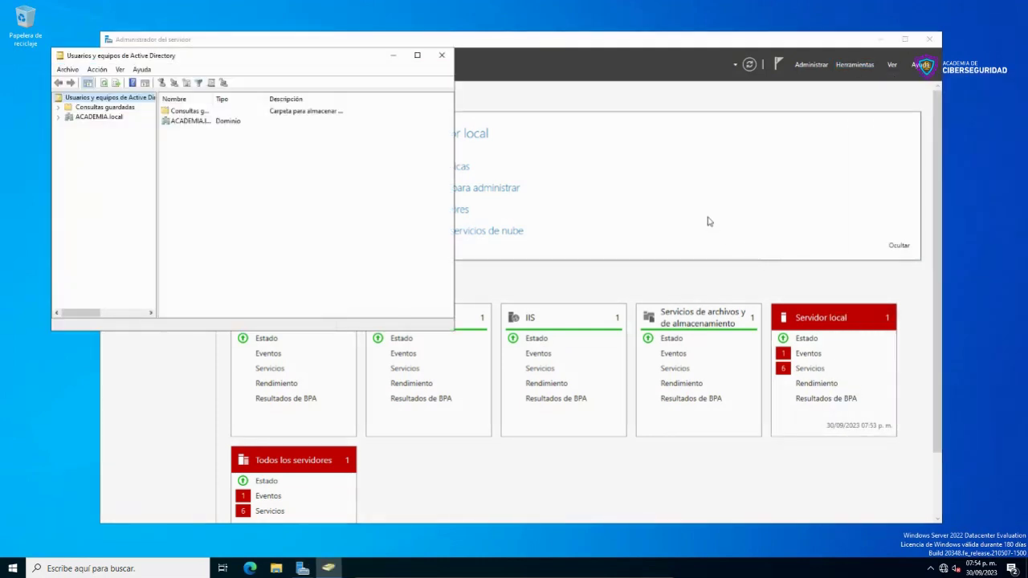
Step: Minimize Server Manager, then move and enlarge the Active Directory console and its tree pane
click(880, 38)
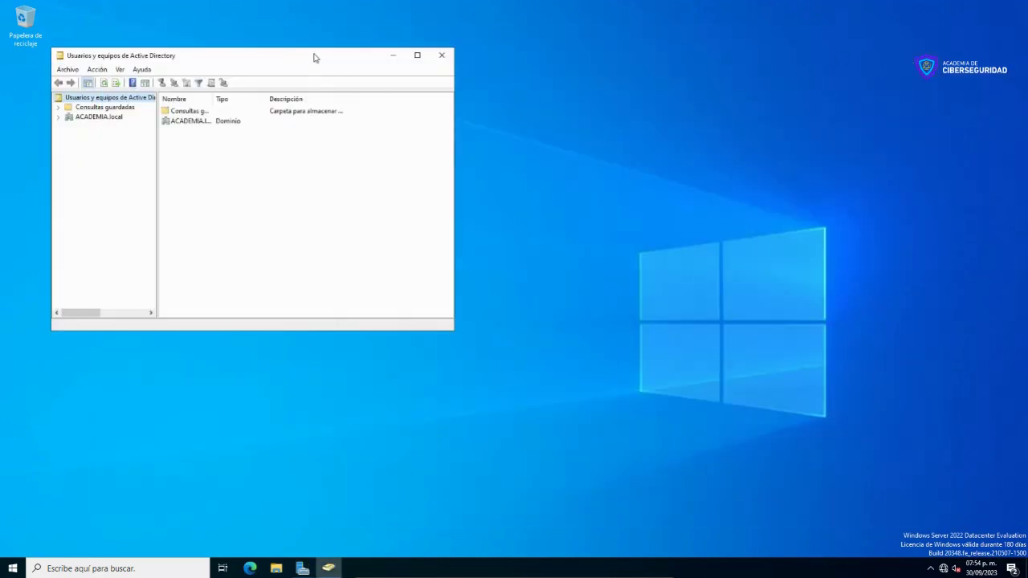
drag(312, 57, 537, 87)
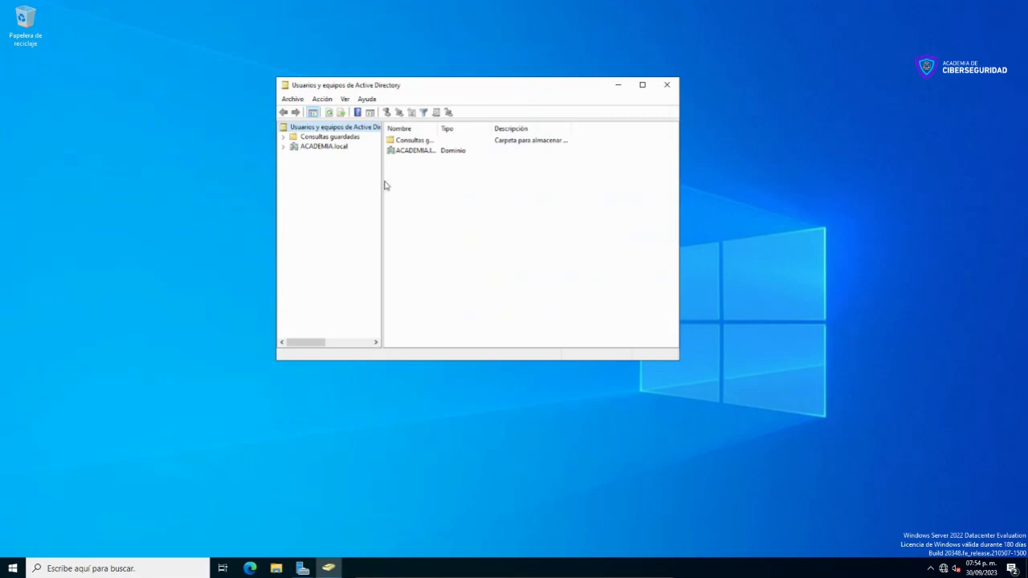
drag(382, 182, 407, 183)
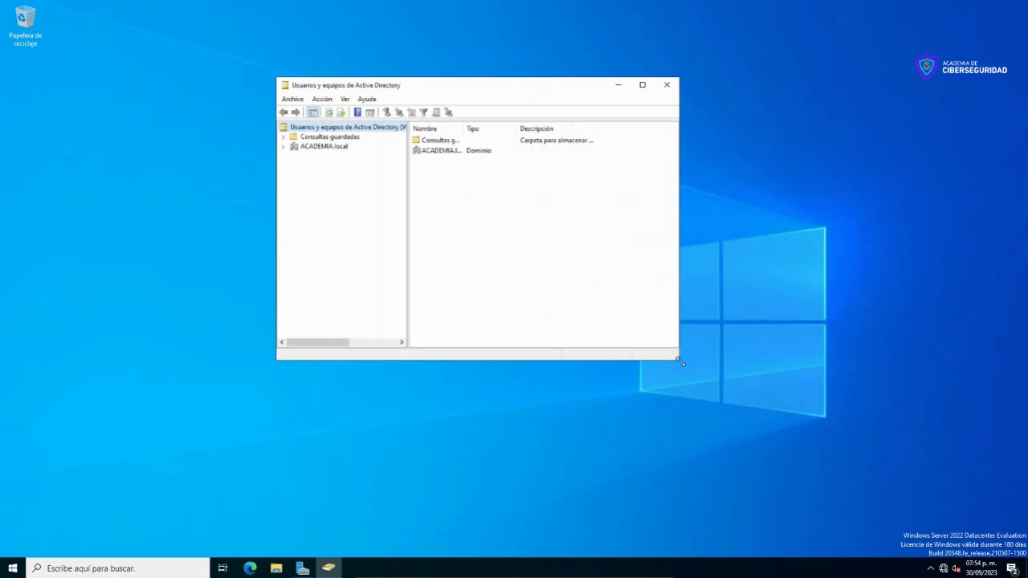
drag(679, 359, 807, 473)
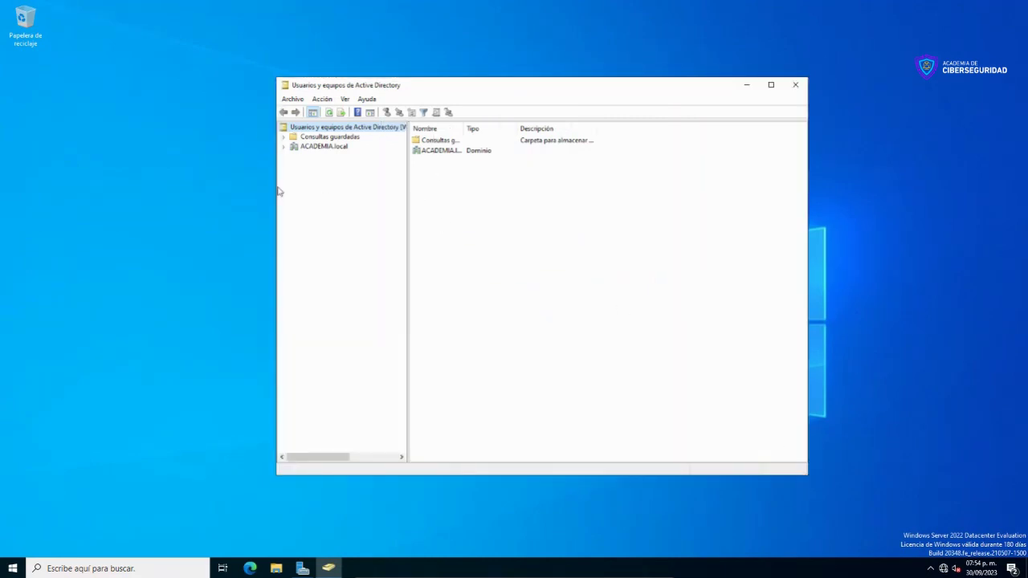
drag(277, 190, 148, 191)
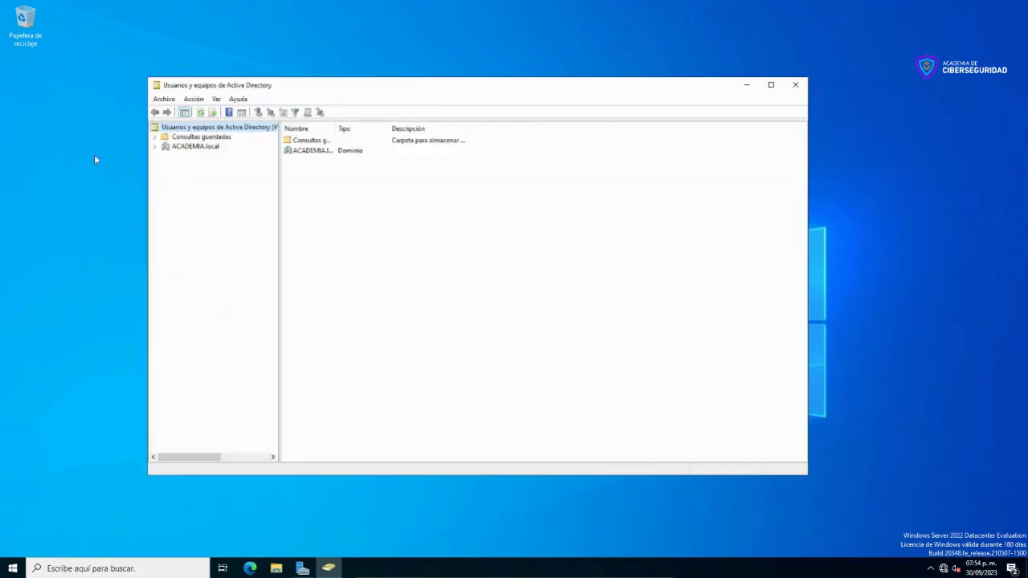
Step: Expand ACADEMIA.local and view Domain Controllers, fitting the Nombre column to show WIN-SERVER2022
click(162, 148)
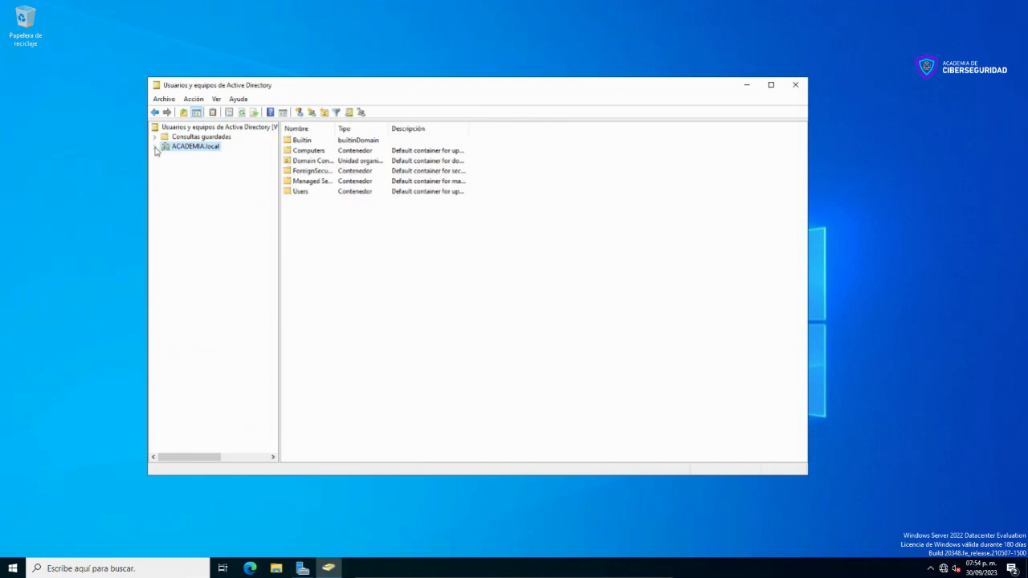
click(155, 147)
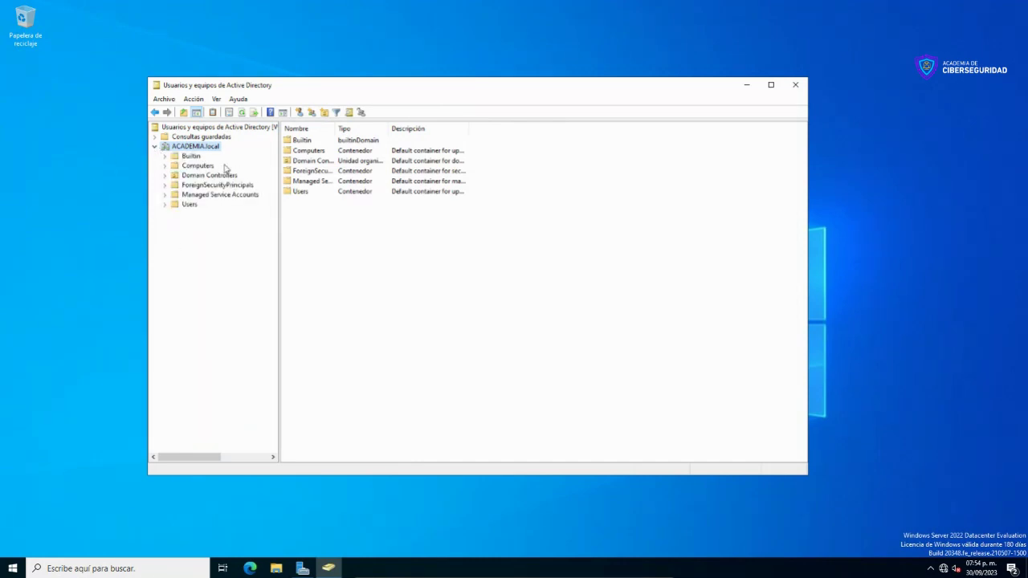
click(198, 175)
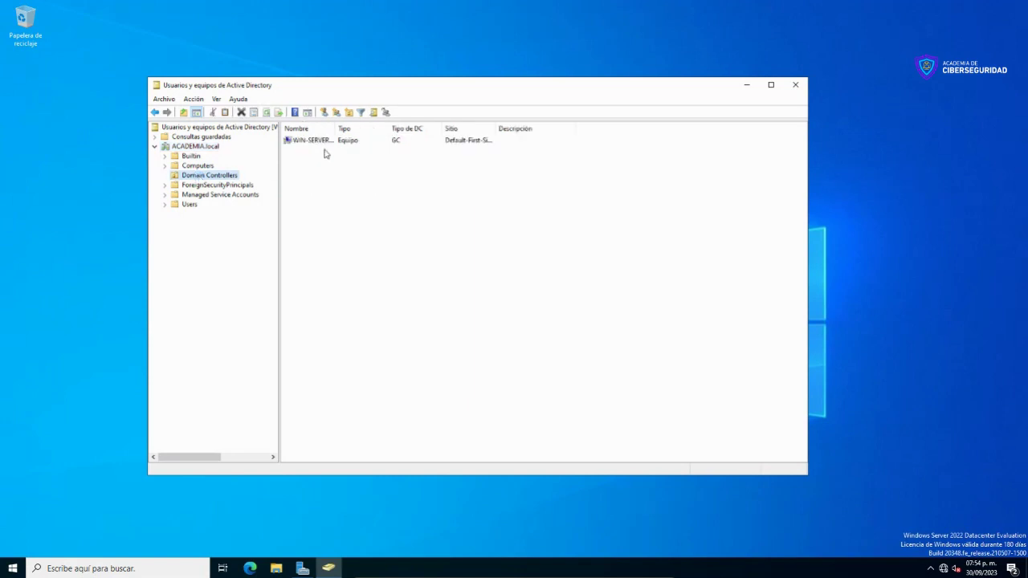
click(324, 142)
double_click(331, 128)
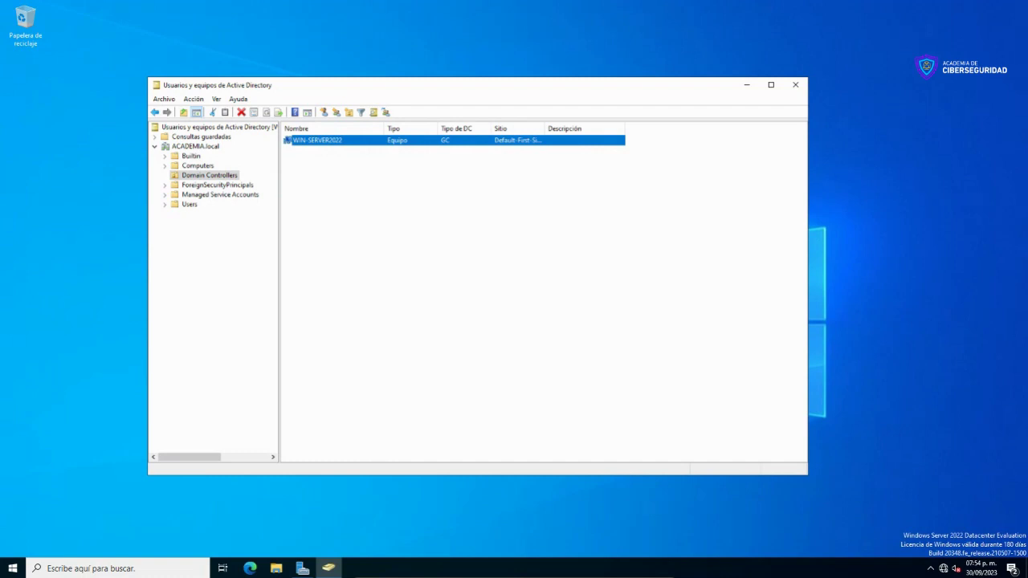
click(502, 265)
Step: Open the Users container and widen the Descripción column to show full descriptions
click(186, 205)
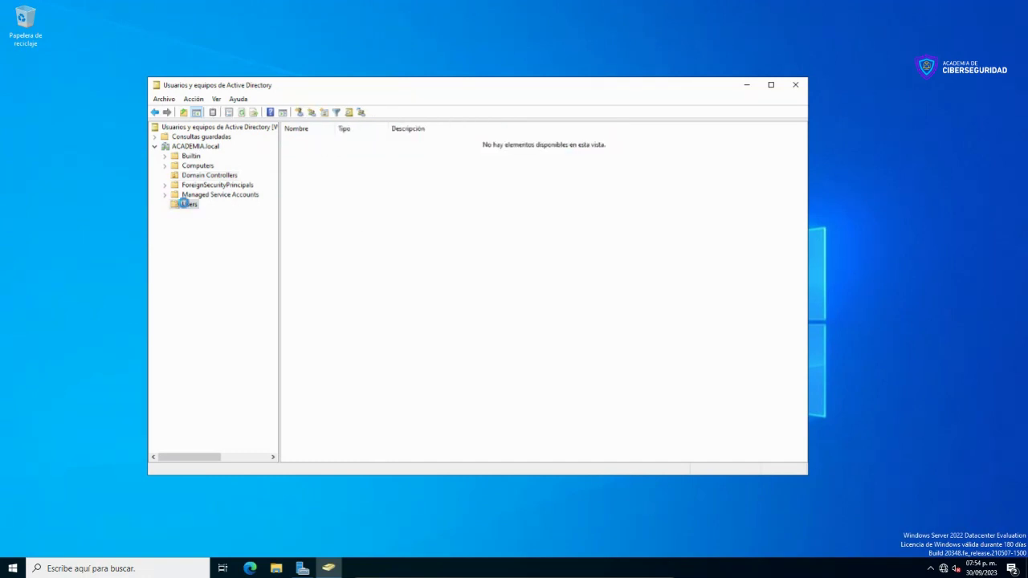
drag(351, 91, 341, 55)
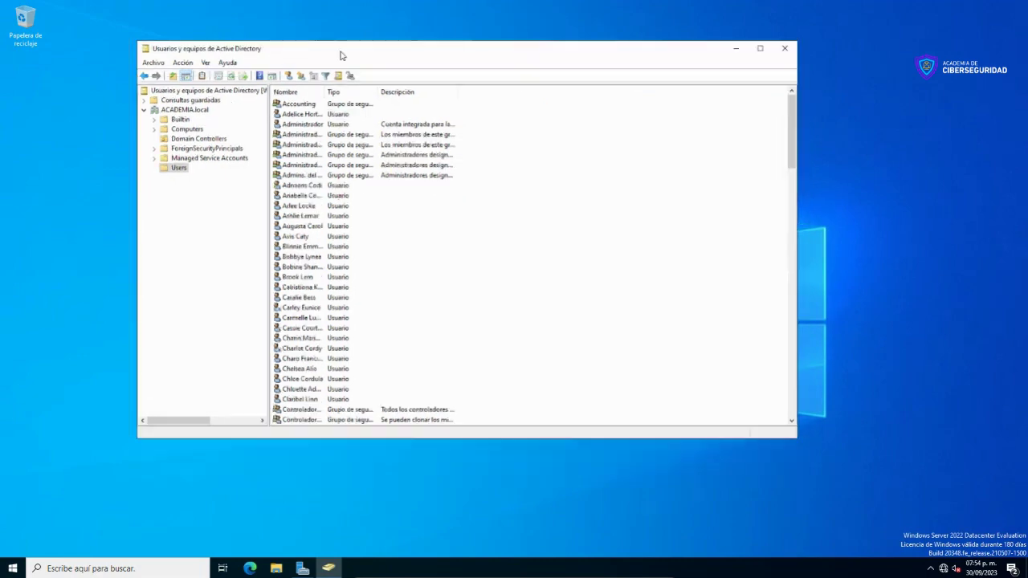
drag(791, 151, 791, 386)
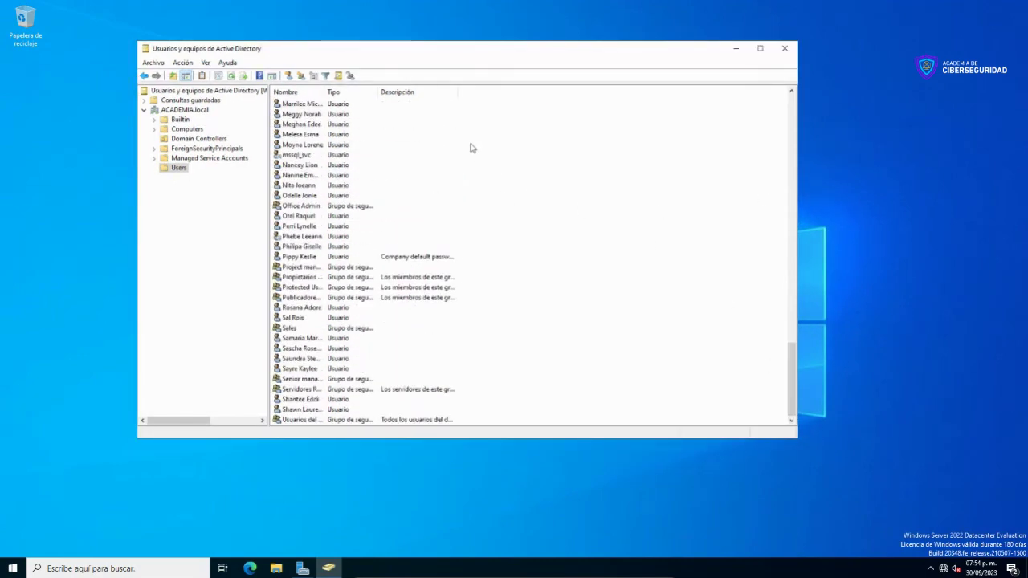
drag(459, 94, 633, 103)
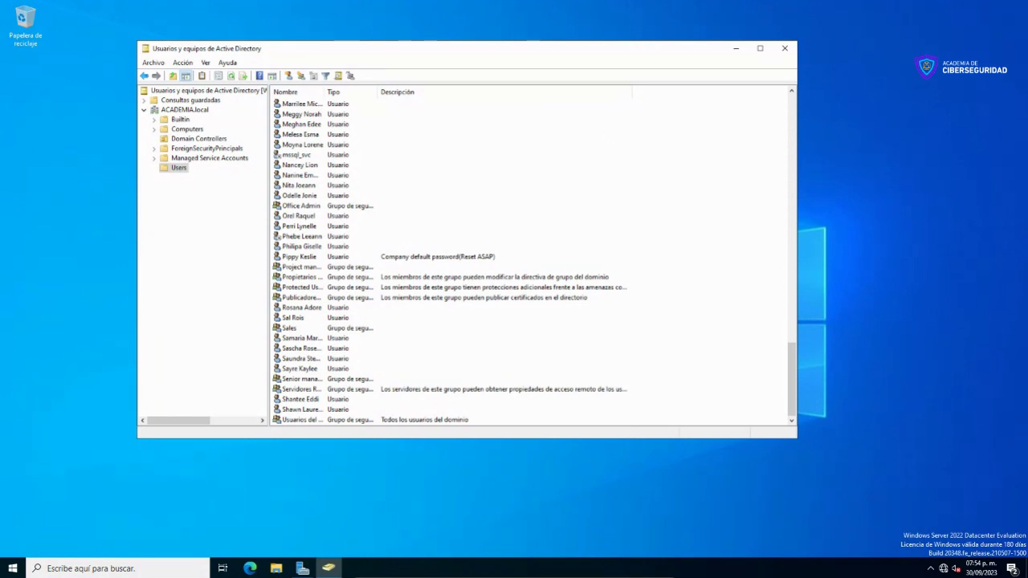
Step: Select the users whose descriptions mention a default password, DNS Admin and a generated password
click(381, 258)
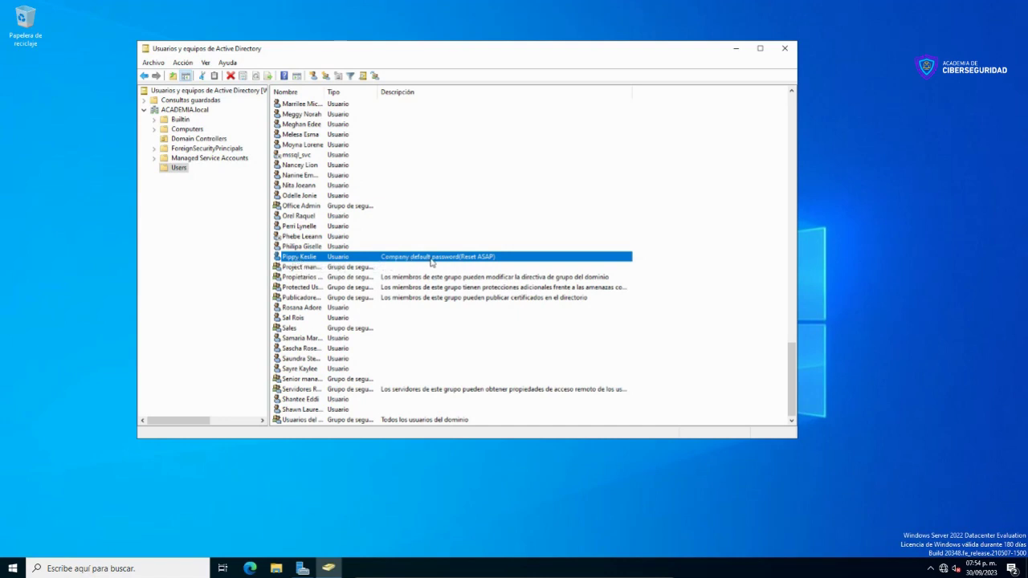
scroll(477, 261, up, 4)
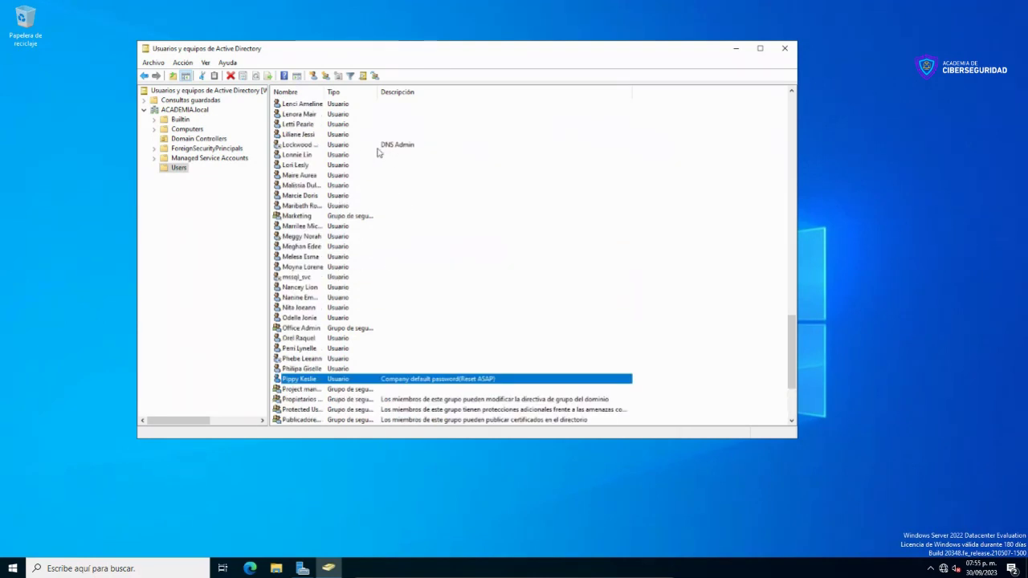
click(376, 147)
scroll(366, 201, up, 4)
click(375, 157)
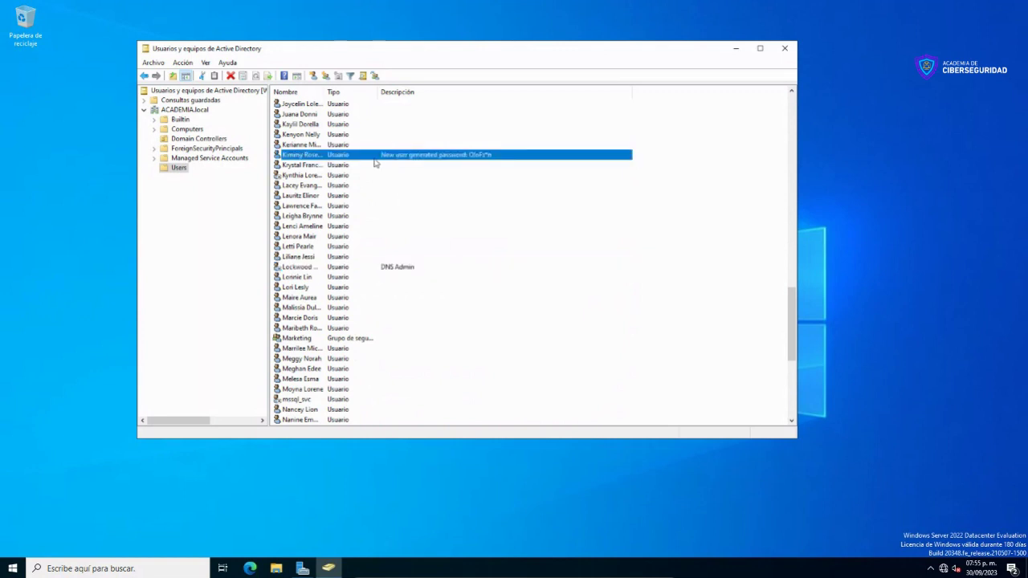
scroll(351, 166, up, 2)
scroll(466, 223, up, 10)
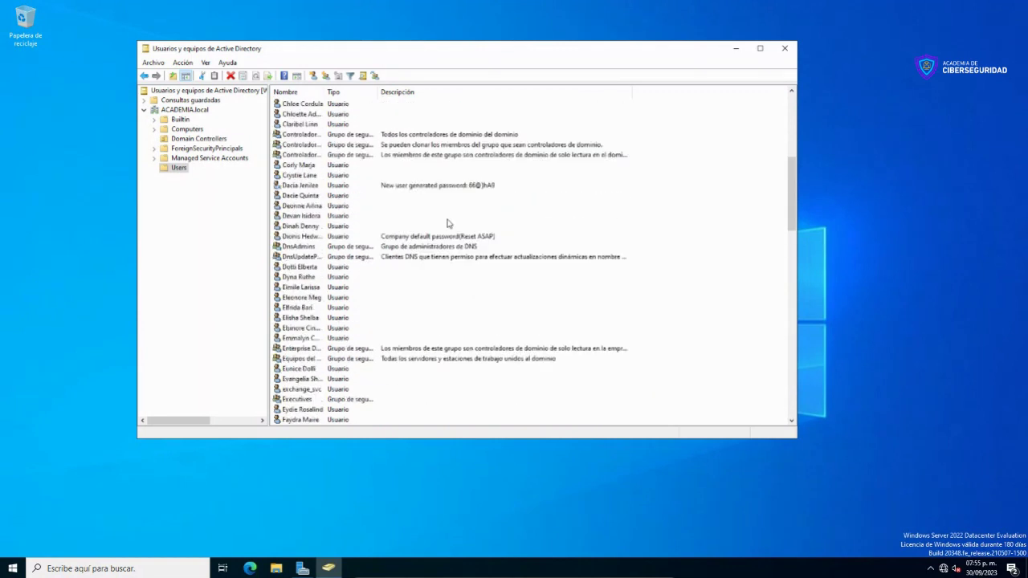
Step: Open the generated-password user's properties, delete the description's password, then undo the deletion
double_click(308, 187)
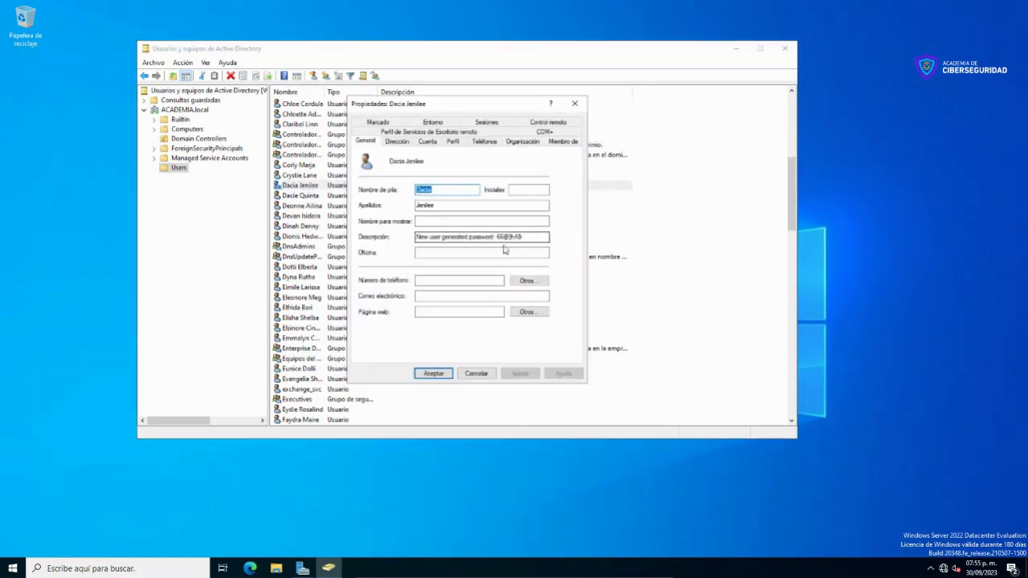
drag(480, 236, 515, 236)
click(480, 237)
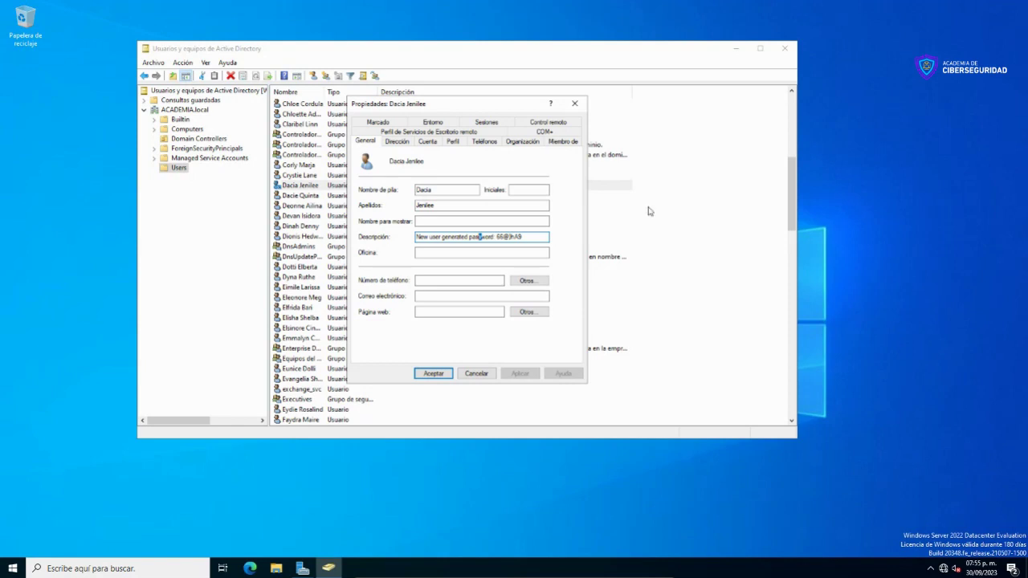
click(526, 221)
drag(525, 237, 493, 237)
key(BackSpace)
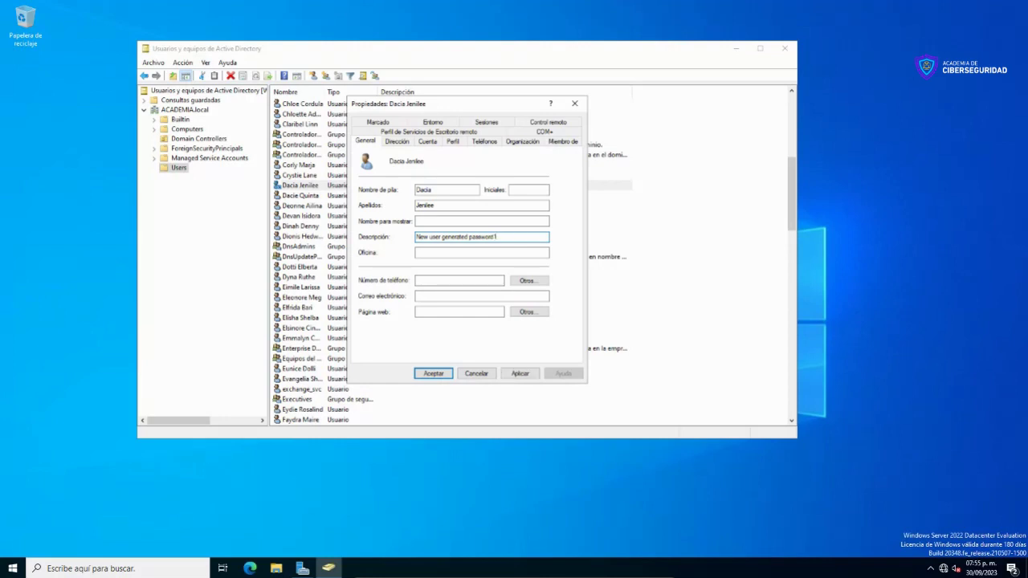
key(ctrl+z)
click(397, 142)
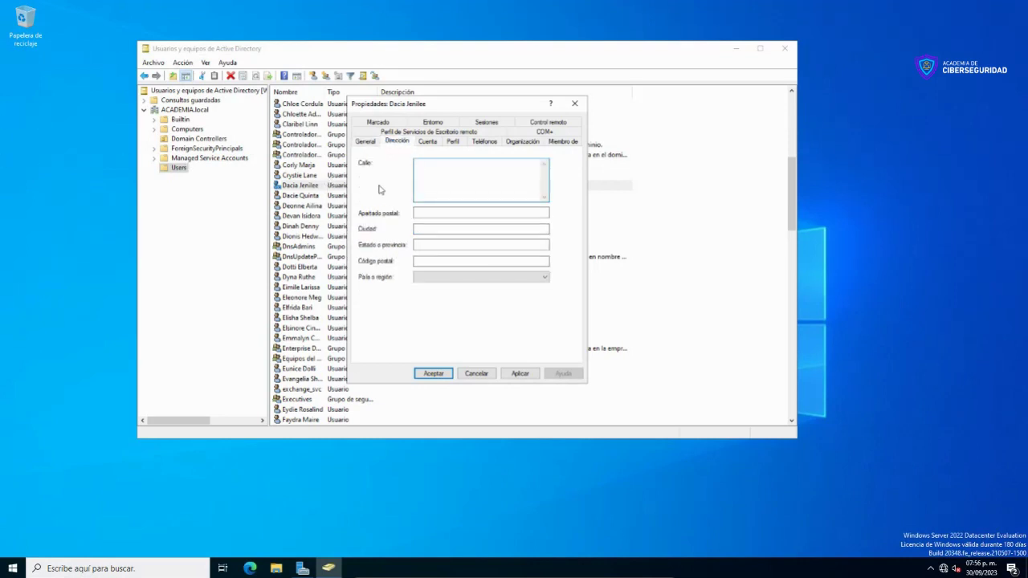
click(426, 142)
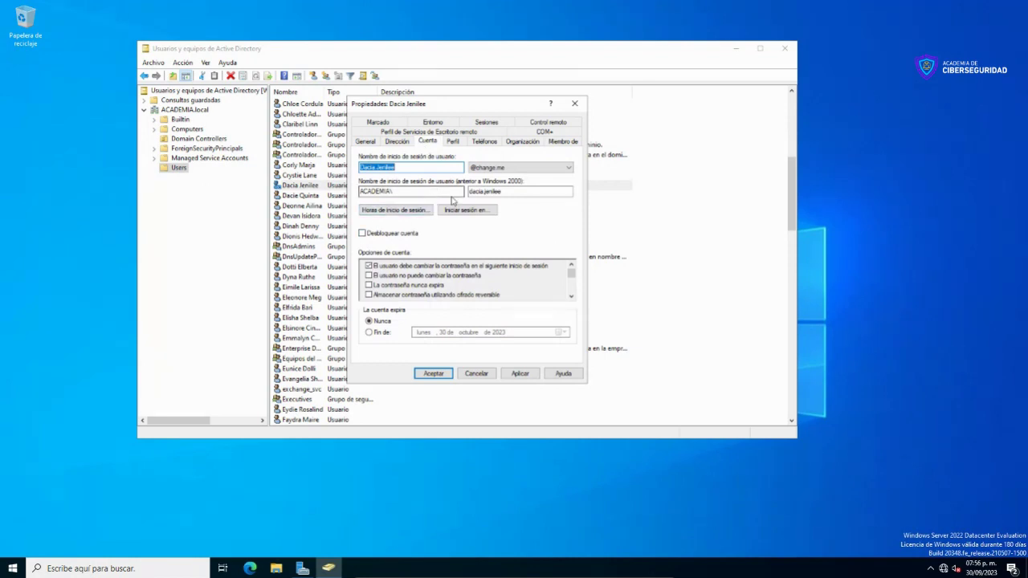
click(484, 168)
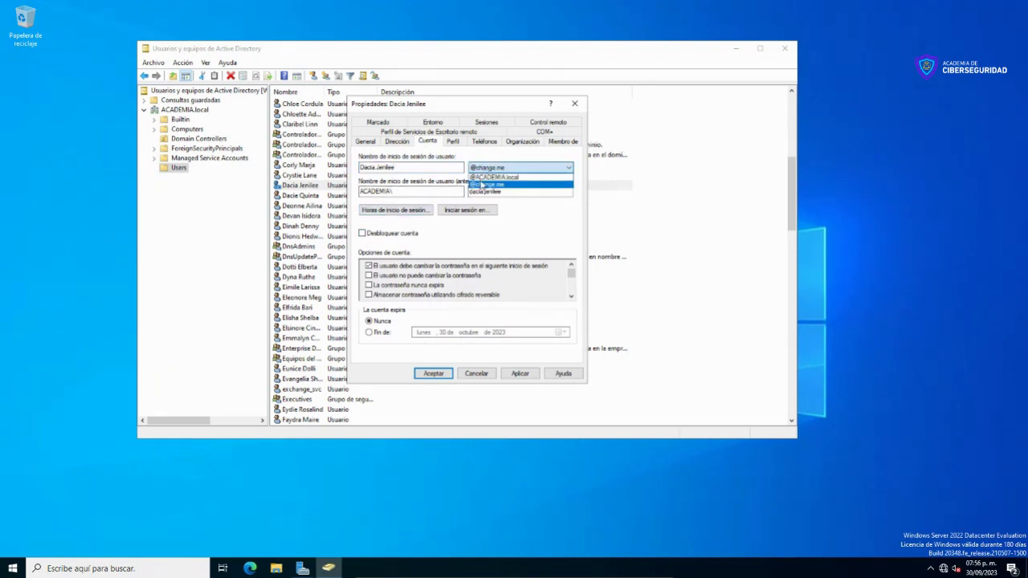
click(484, 186)
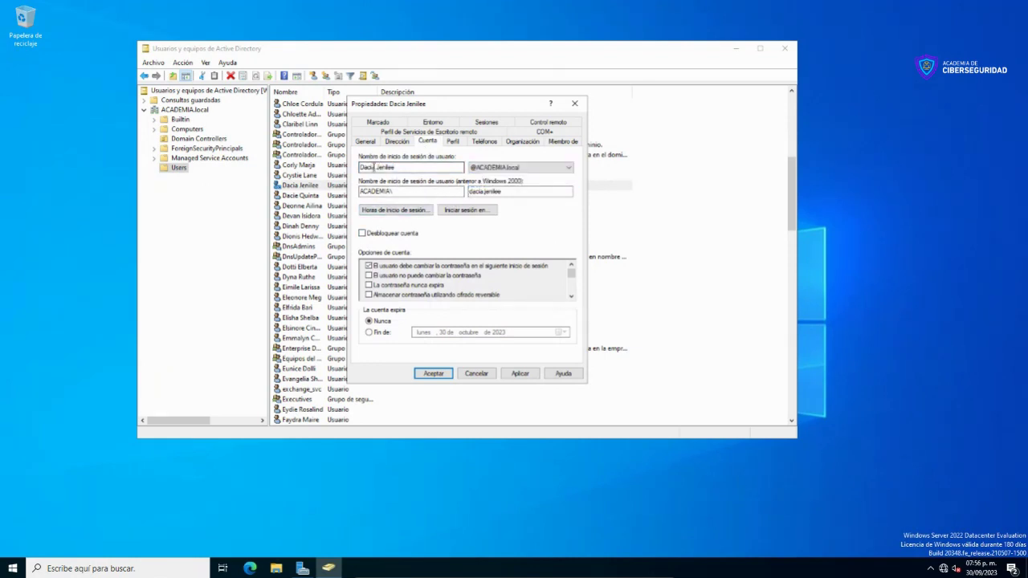
click(375, 167)
text(.)
click(481, 169)
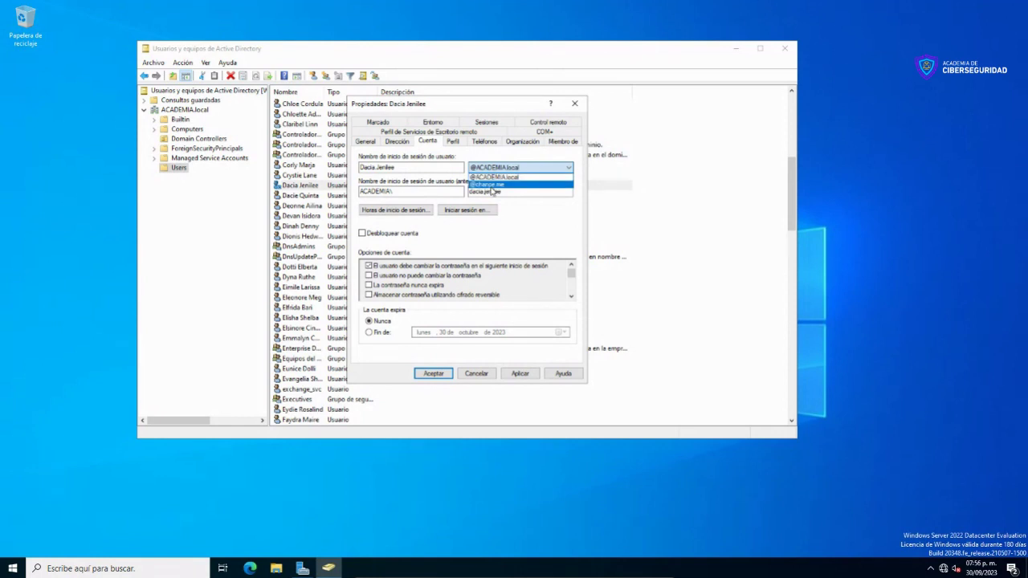
click(489, 184)
click(484, 171)
click(486, 177)
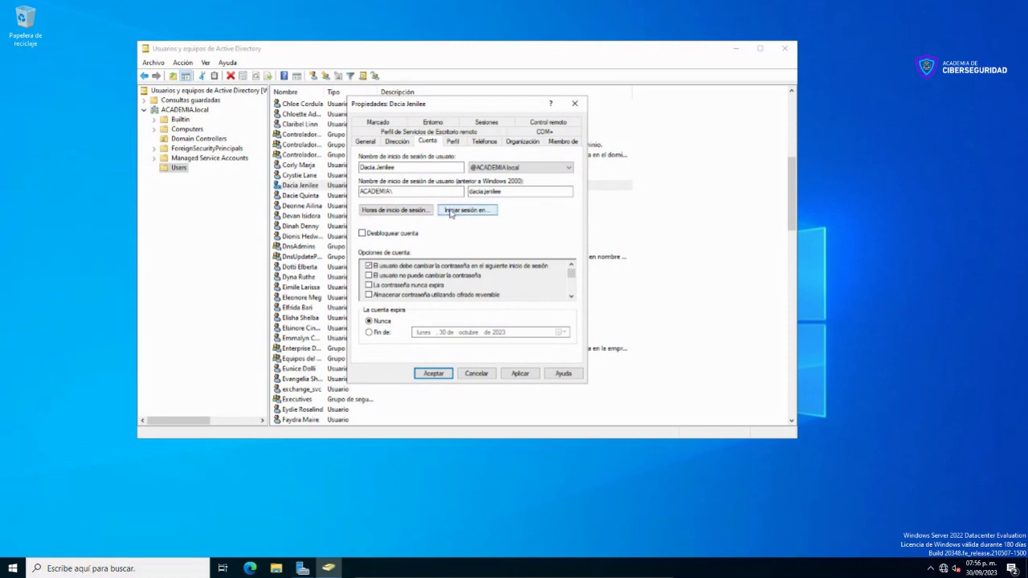
double_click(331, 195)
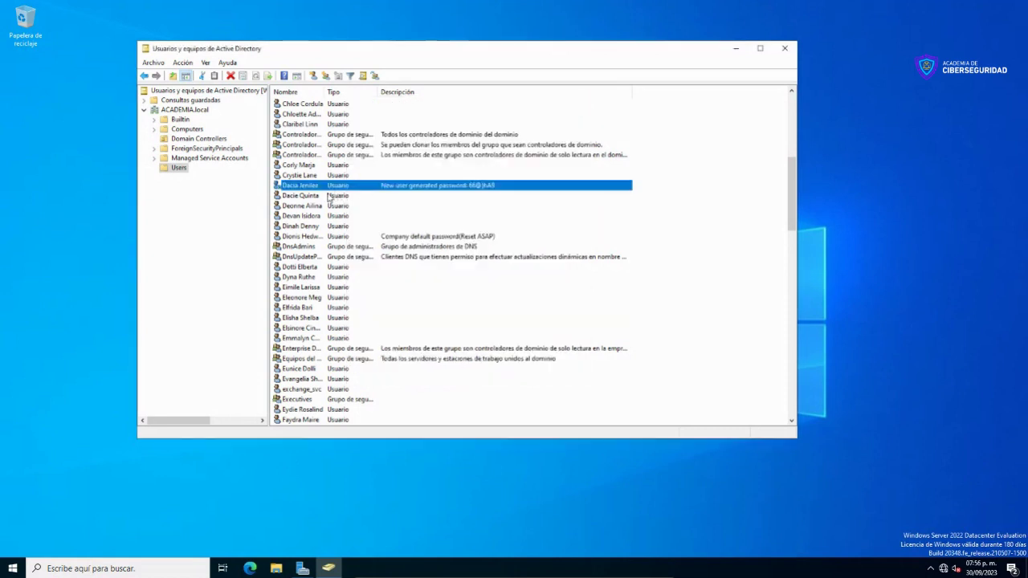
click(410, 142)
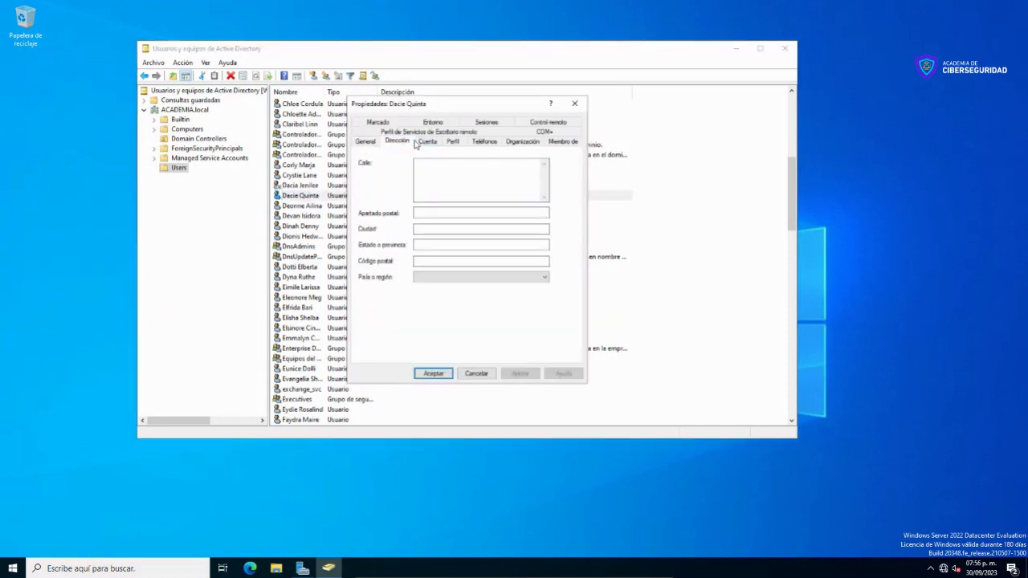
click(428, 141)
click(492, 167)
click(492, 181)
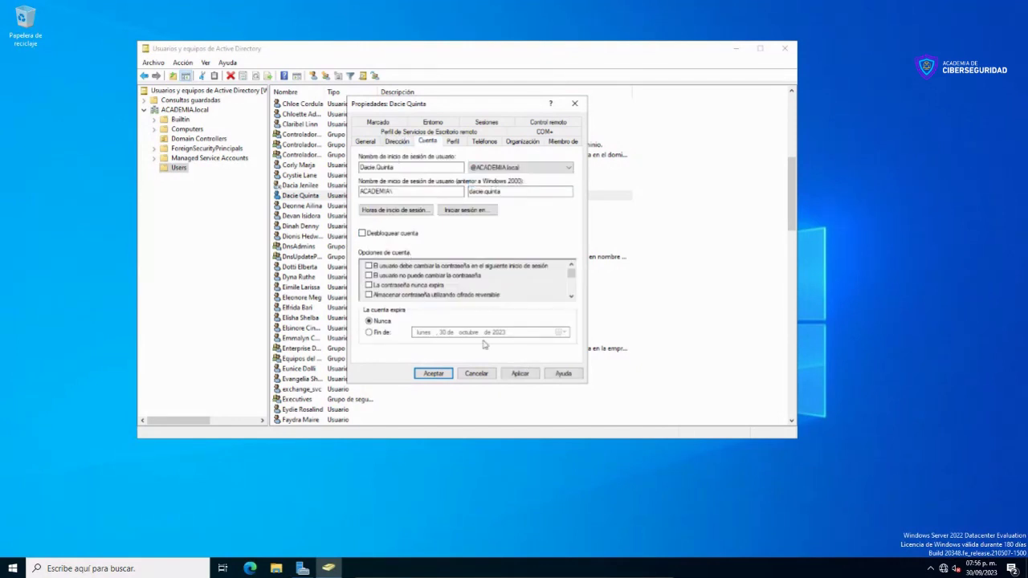
click(520, 374)
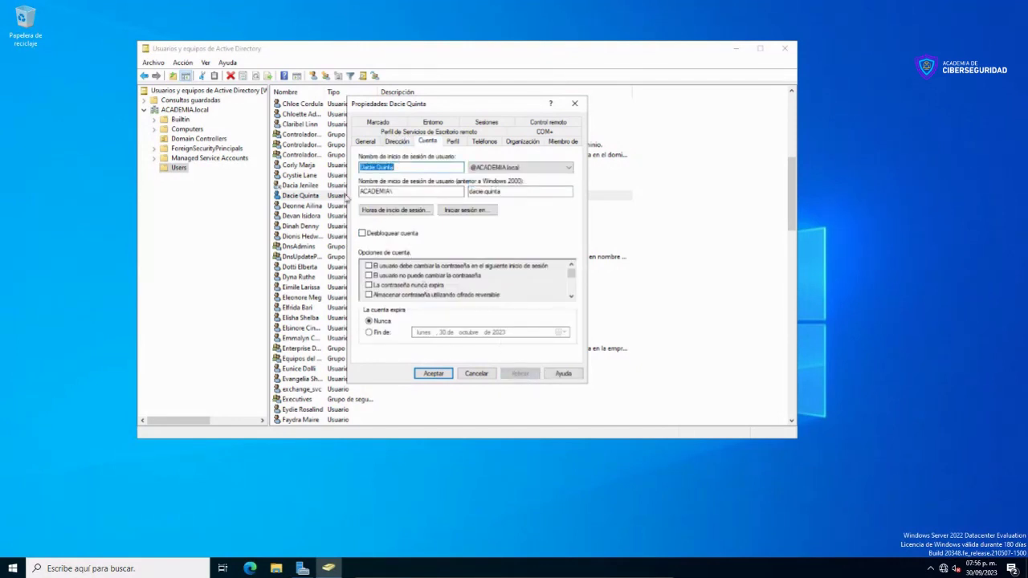
click(434, 374)
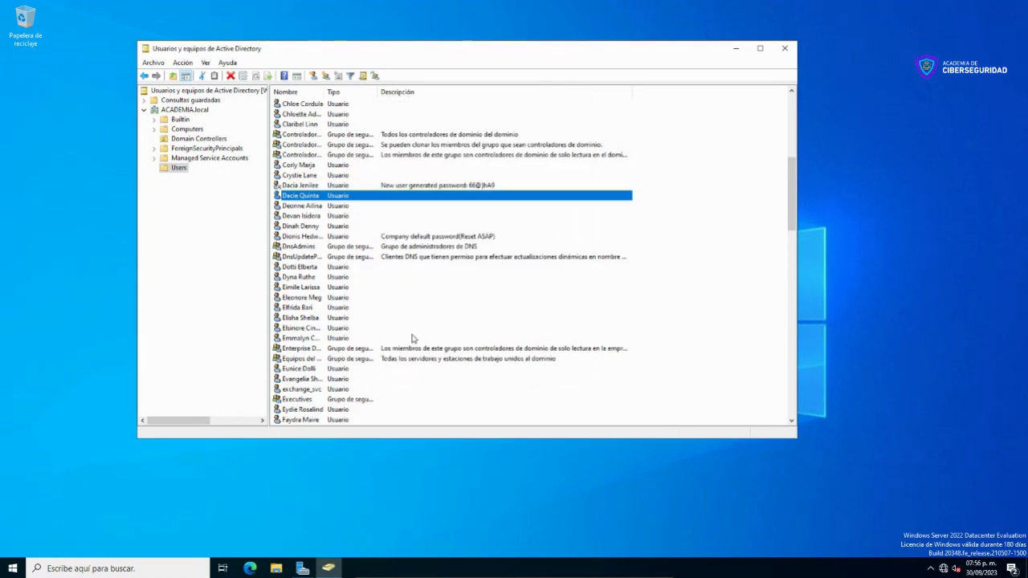
Step: Select the IT Admins group and widen the Tipo column to show full group types
scroll(333, 263, up, 4)
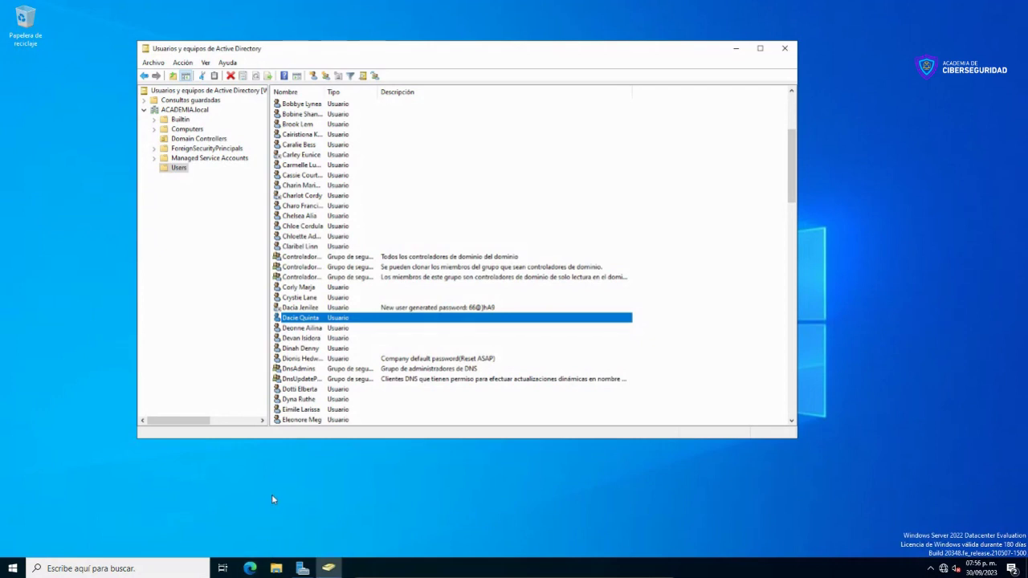
scroll(320, 315, down, 11)
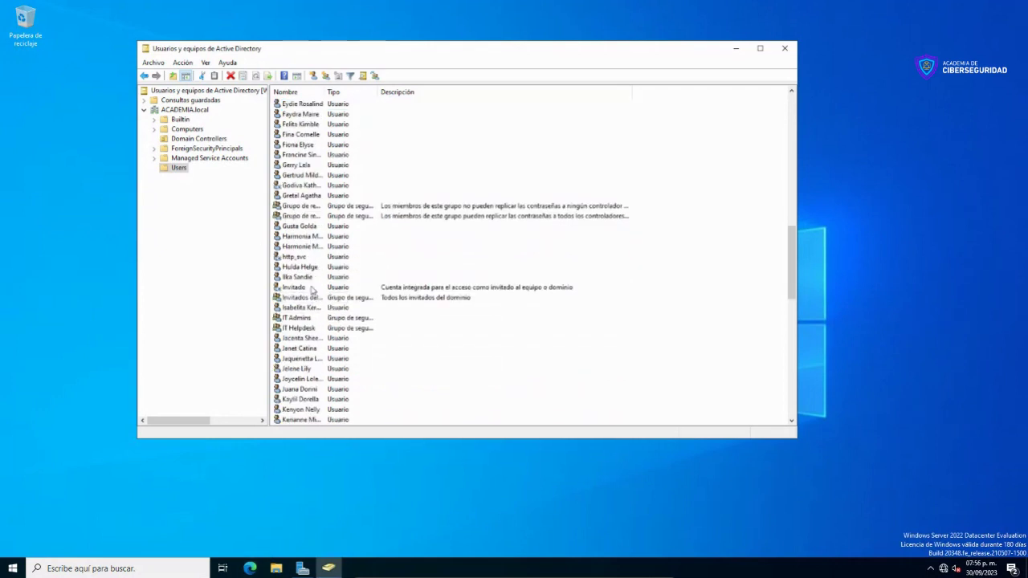
click(303, 319)
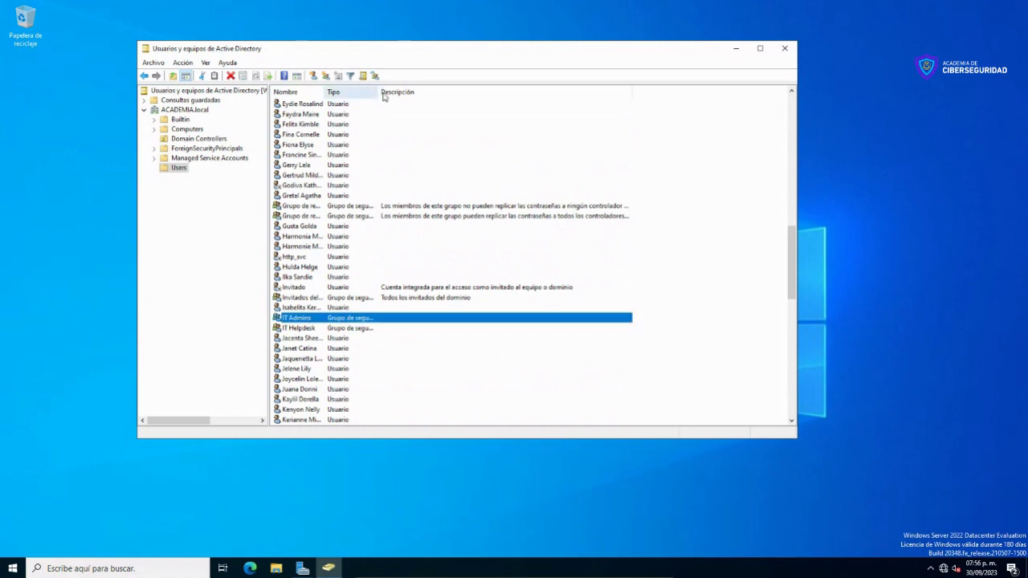
drag(386, 93, 488, 94)
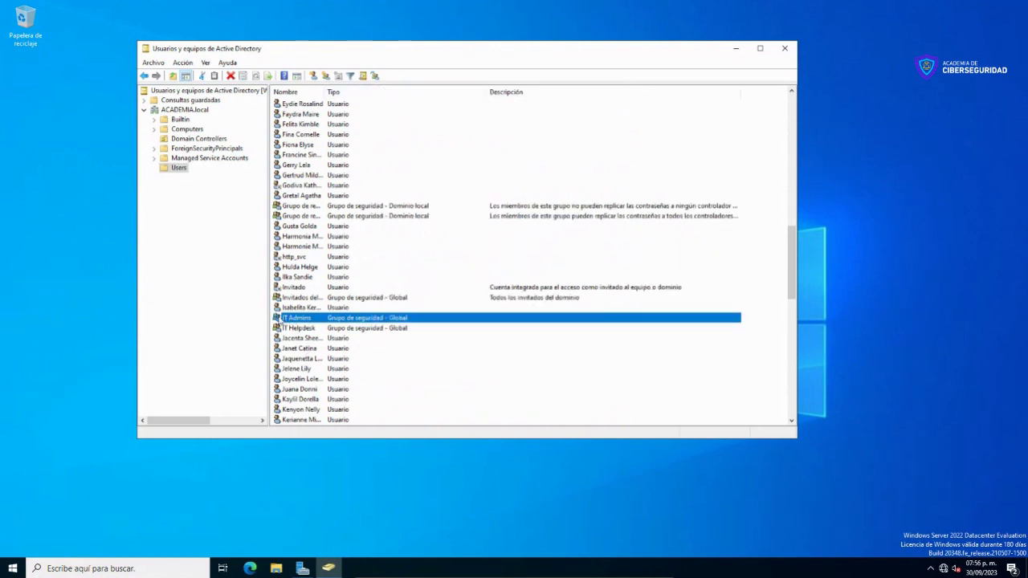
double_click(277, 319)
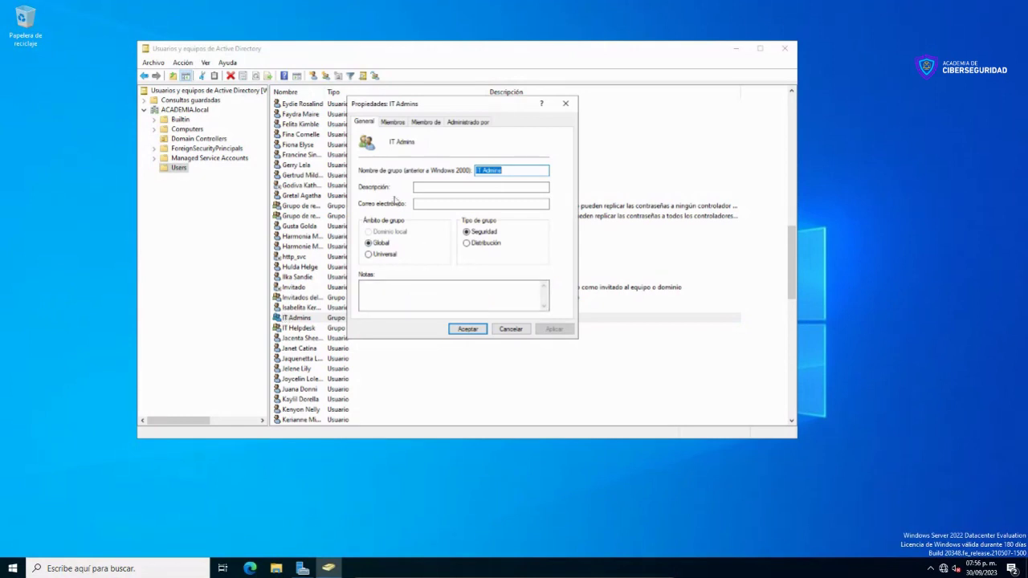
click(394, 122)
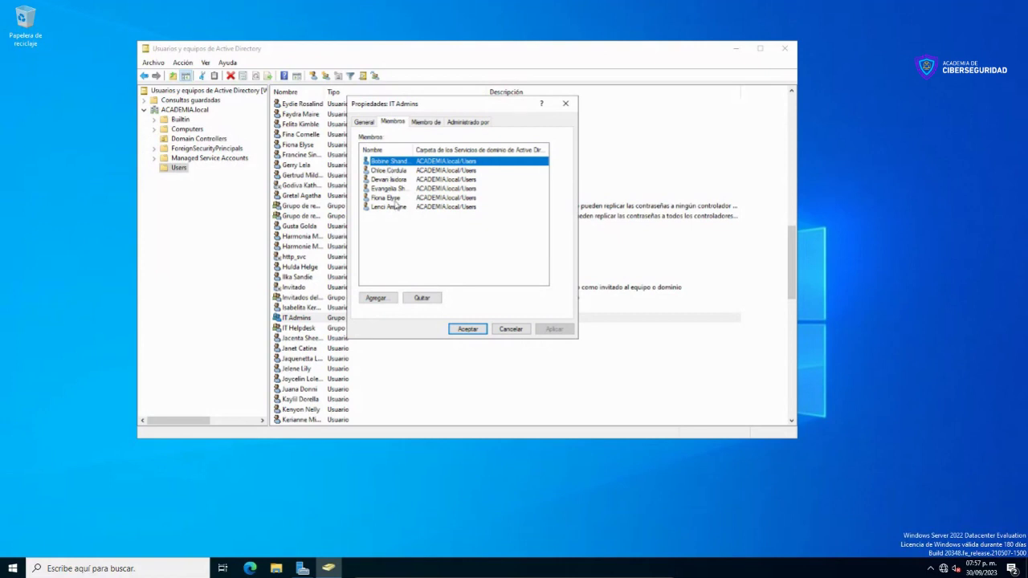
click(390, 189)
click(377, 199)
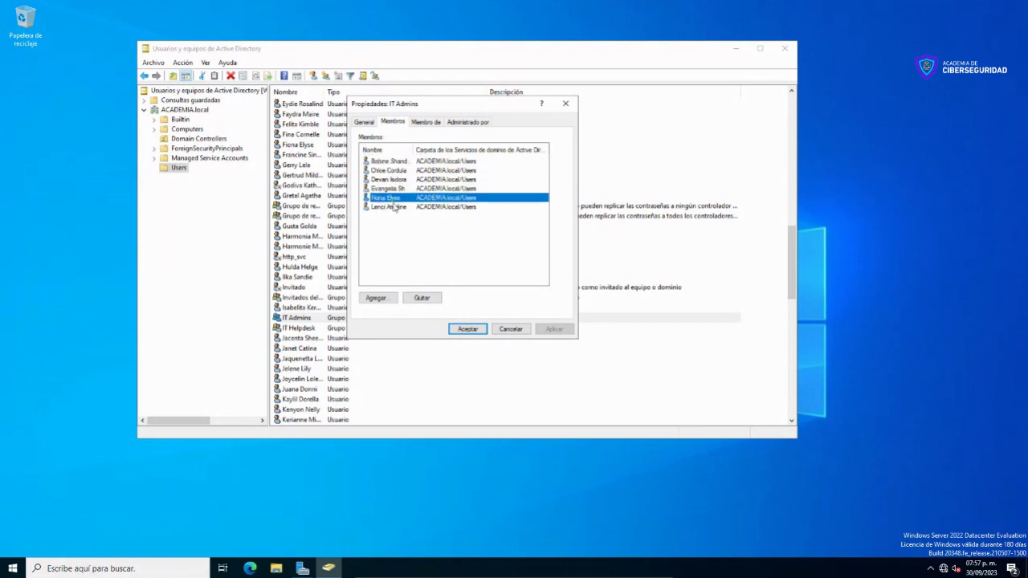
click(391, 207)
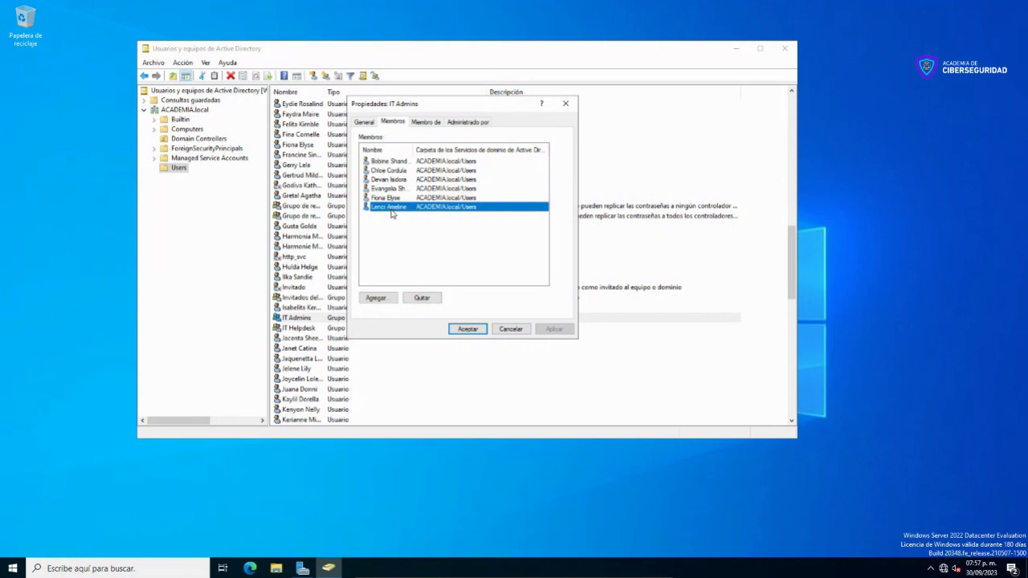
click(427, 122)
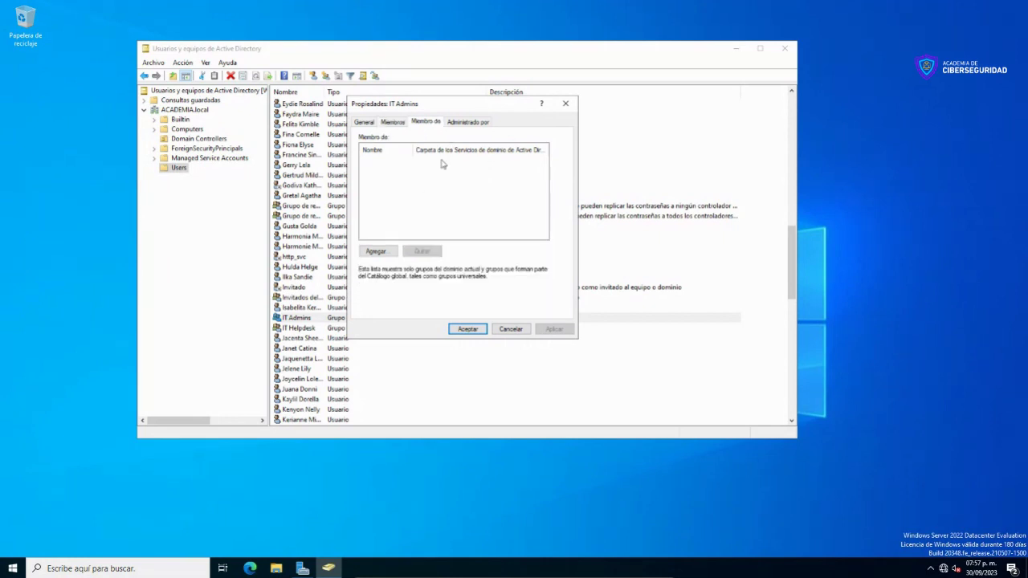
click(565, 104)
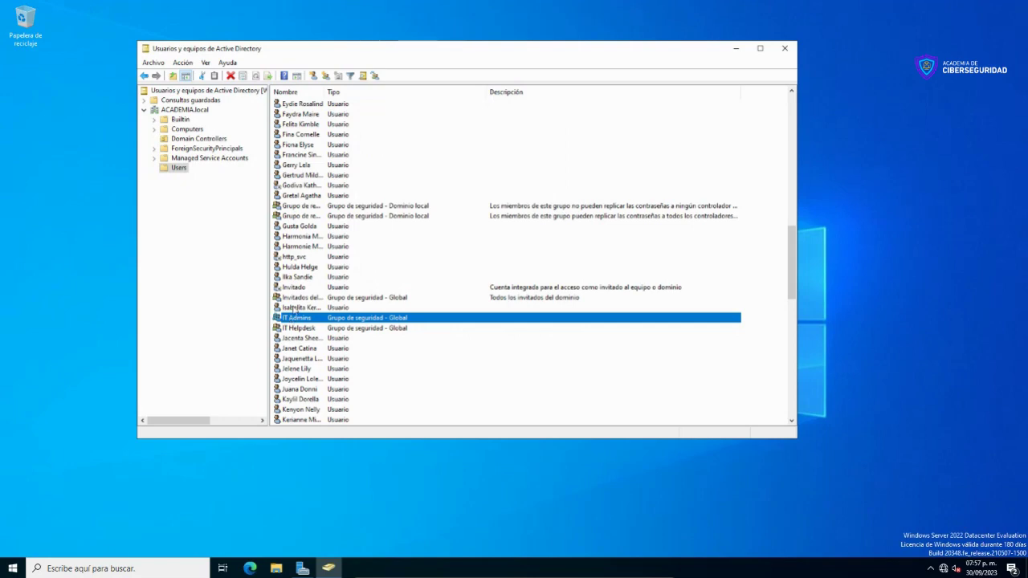
scroll(297, 297, up, 20)
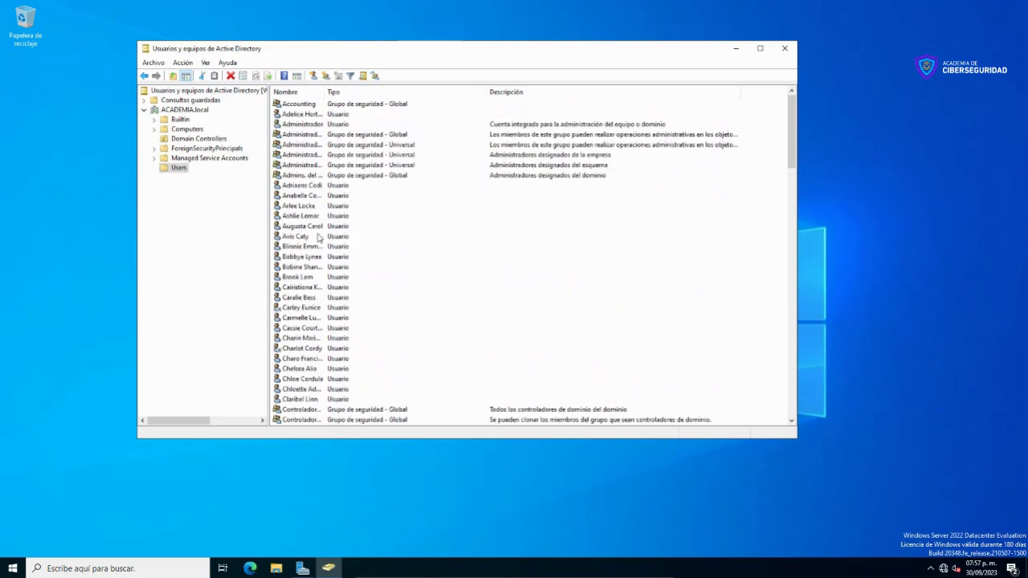
click(347, 125)
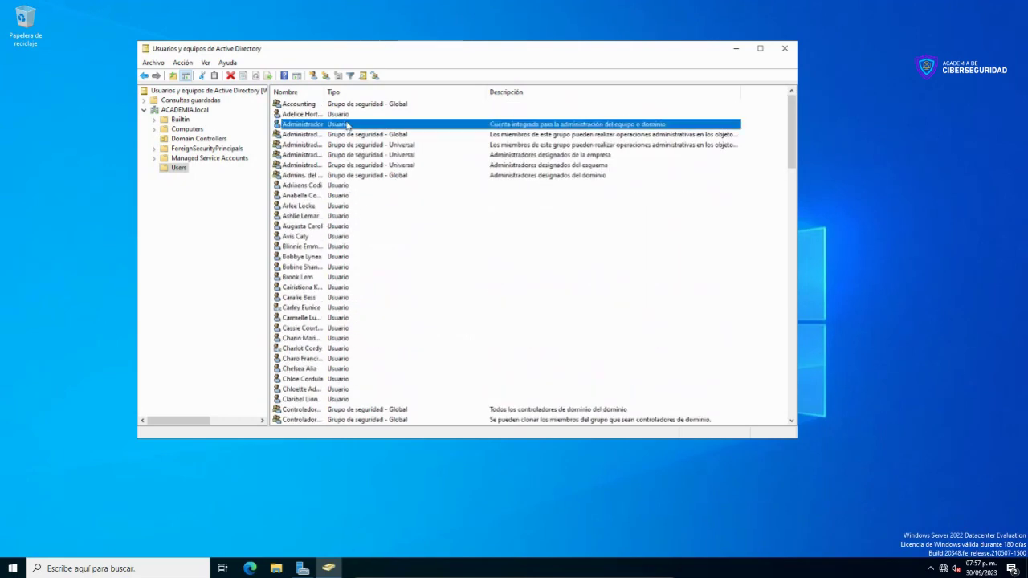
click(346, 238)
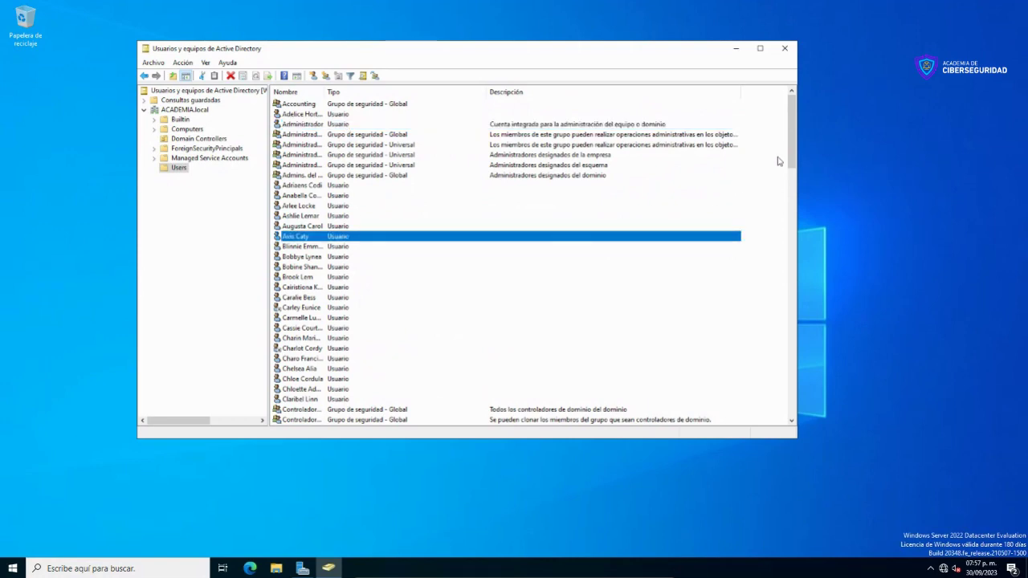
scroll(777, 161, down, 10)
scroll(650, 222, up, 10)
scroll(591, 263, down, 20)
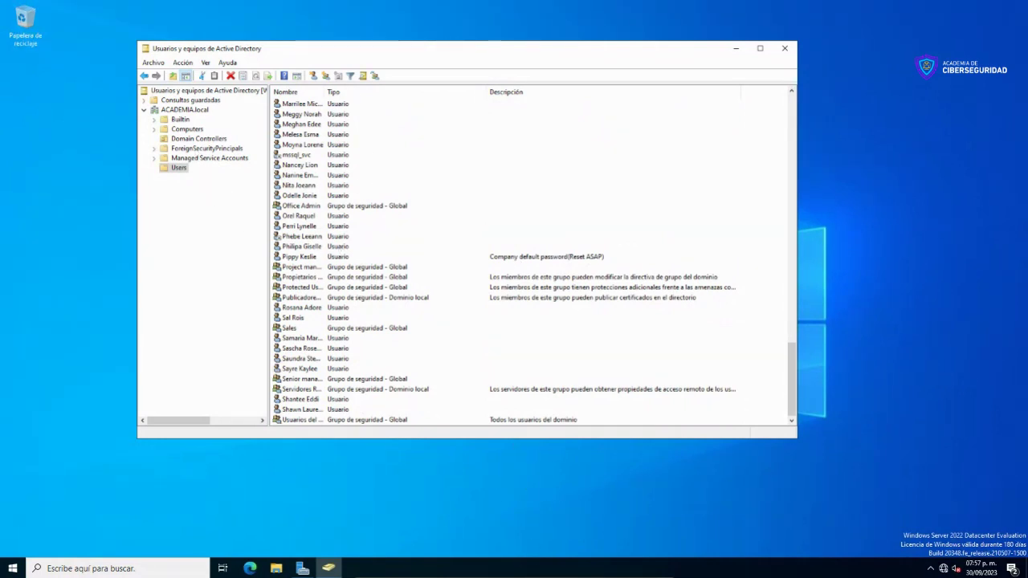
Step: Leave full screen and set the Kali Linux VM's base memory to 4685 MB
click(447, 571)
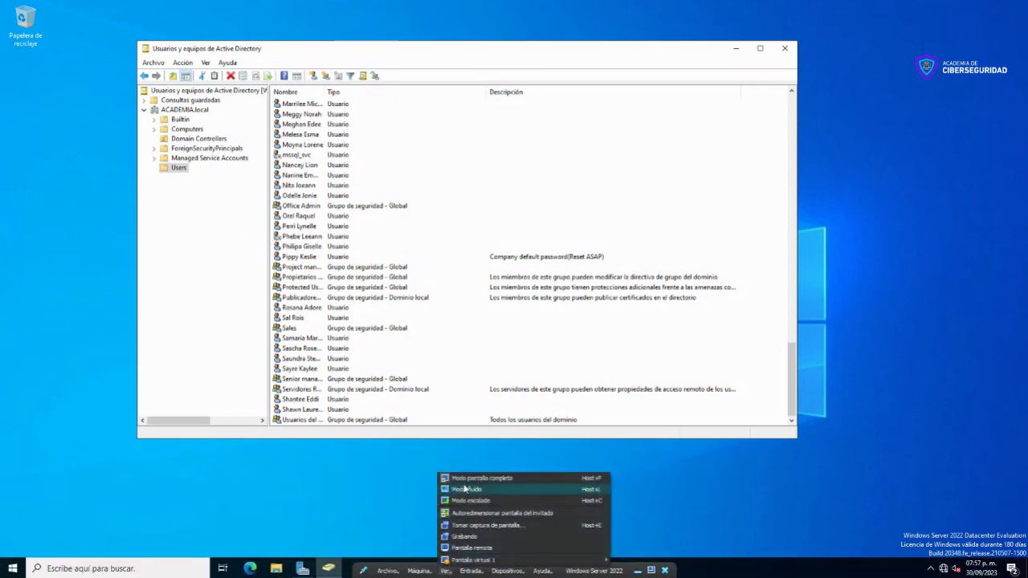
click(480, 478)
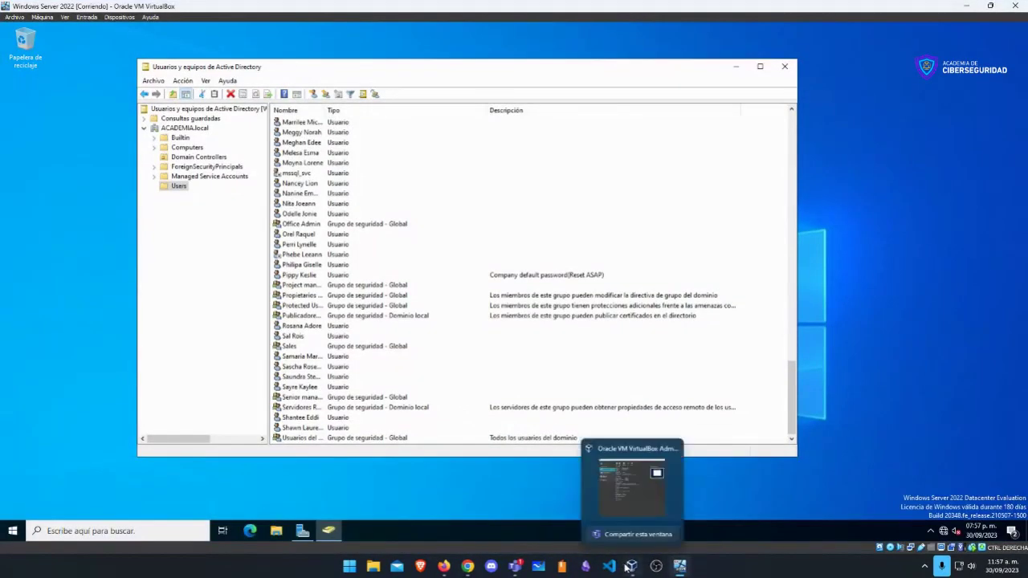
click(628, 568)
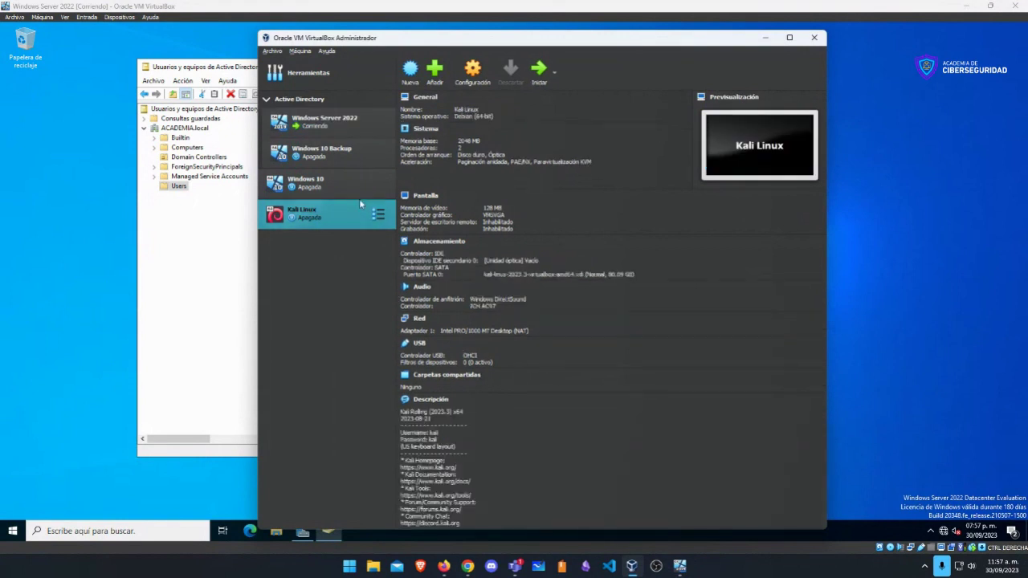
click(483, 201)
click(416, 202)
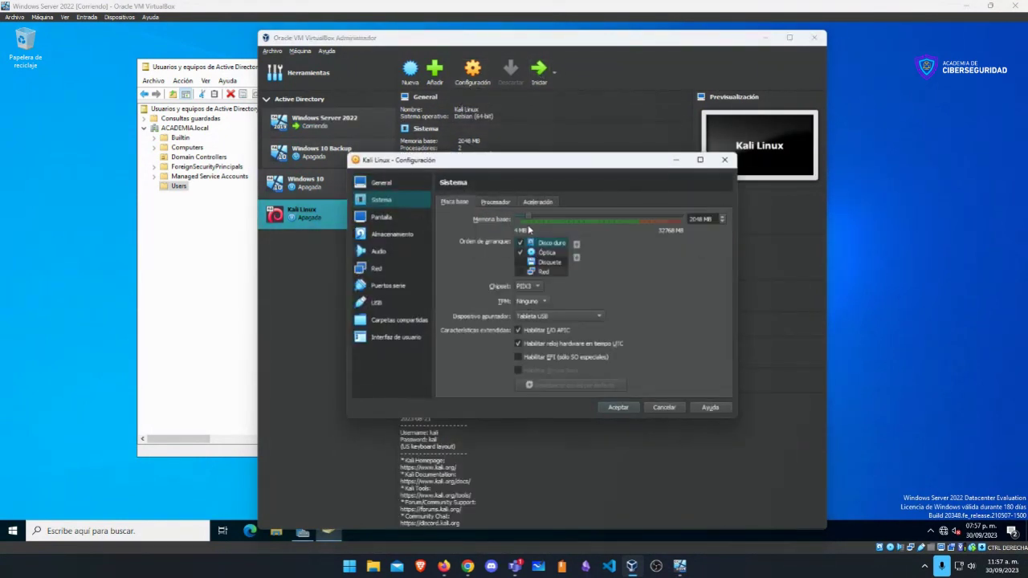
drag(531, 220, 542, 221)
click(616, 407)
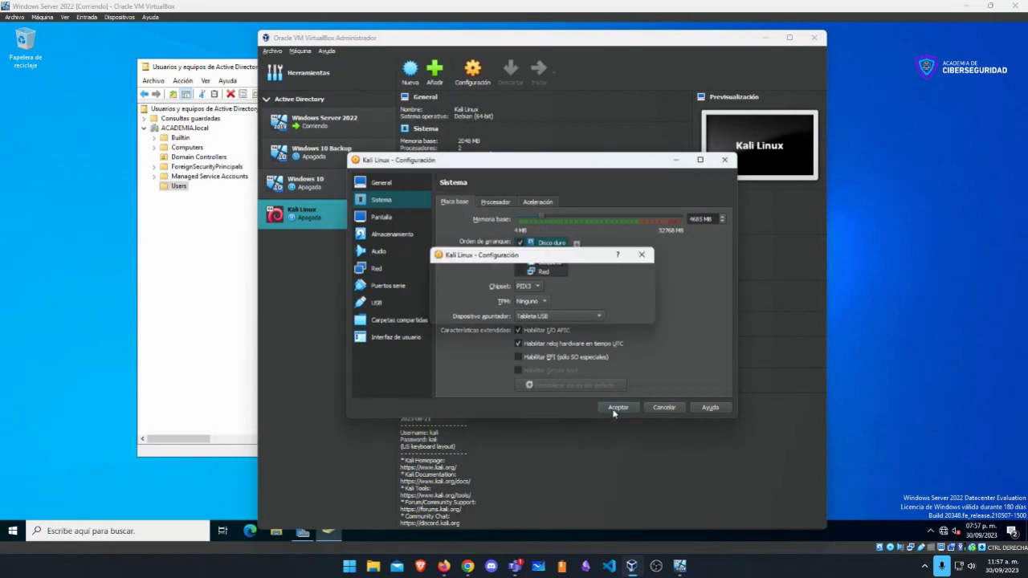
Step: Start the Kali Linux VM and wait for its graphical login screen
click(756, 38)
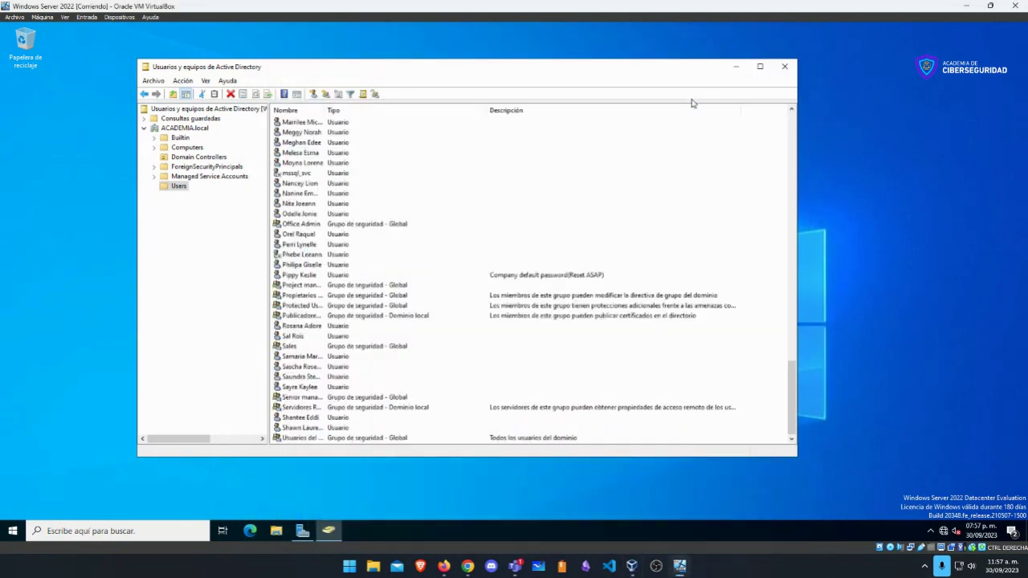
click(467, 566)
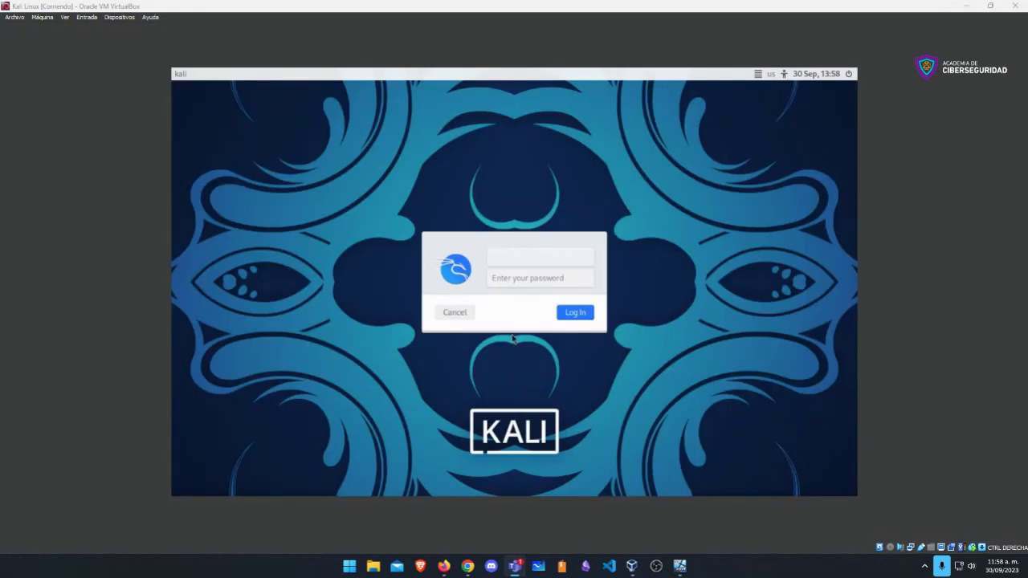
click(541, 253)
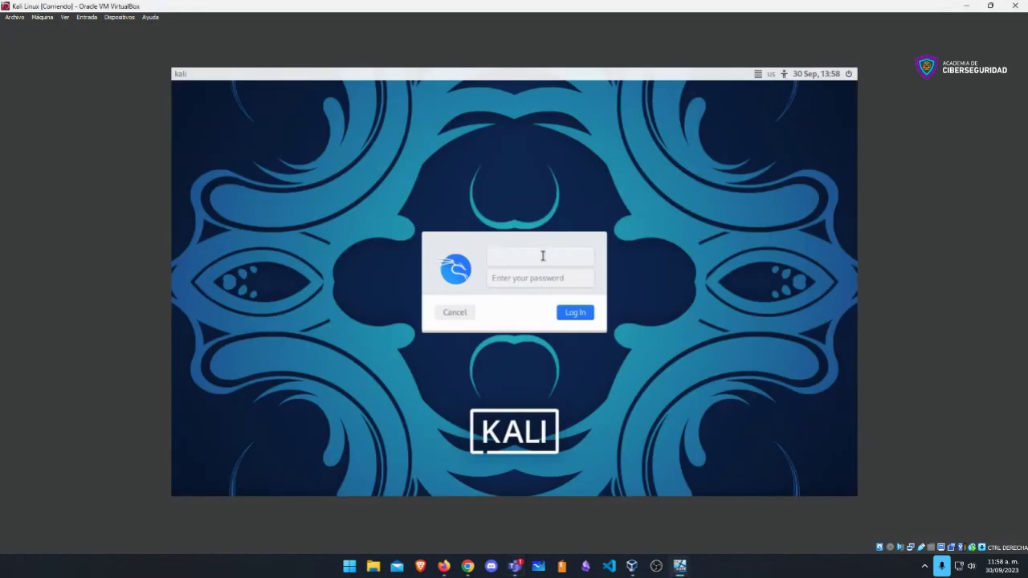
Step: Log in as the kali user with its password and switch the VM to full screen
text(kali)
key(Tab)
text(kali)
key(Return)
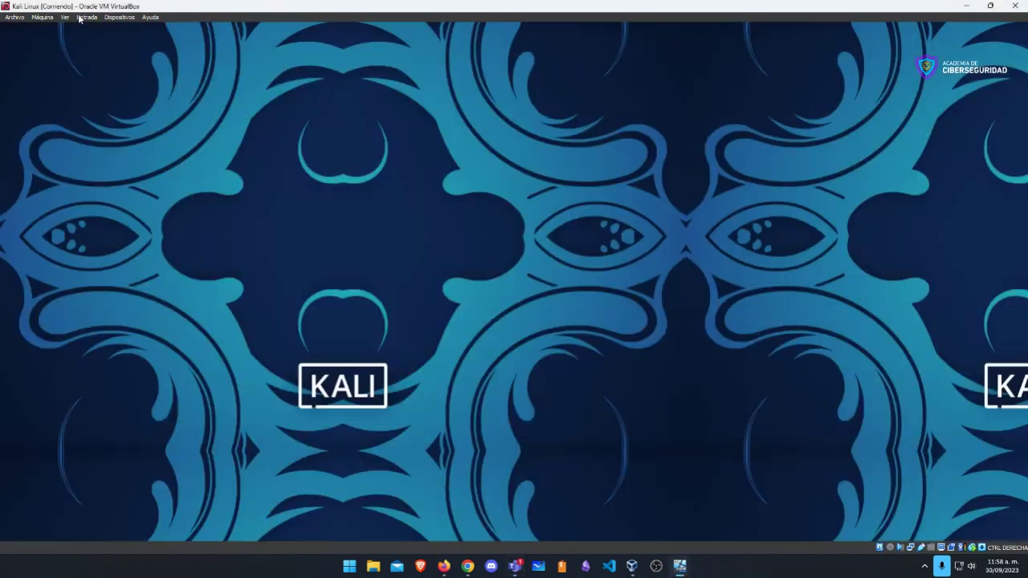
click(64, 17)
click(80, 26)
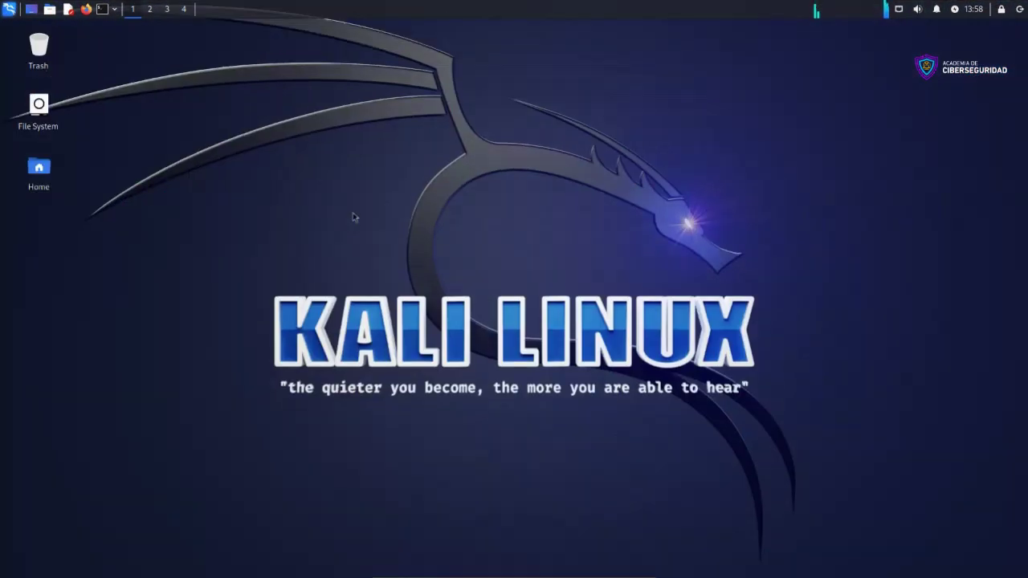
Step: Open a terminal on the Desktop and run ifconfig, showing eth0 at 10.0.2.15
right_click(353, 217)
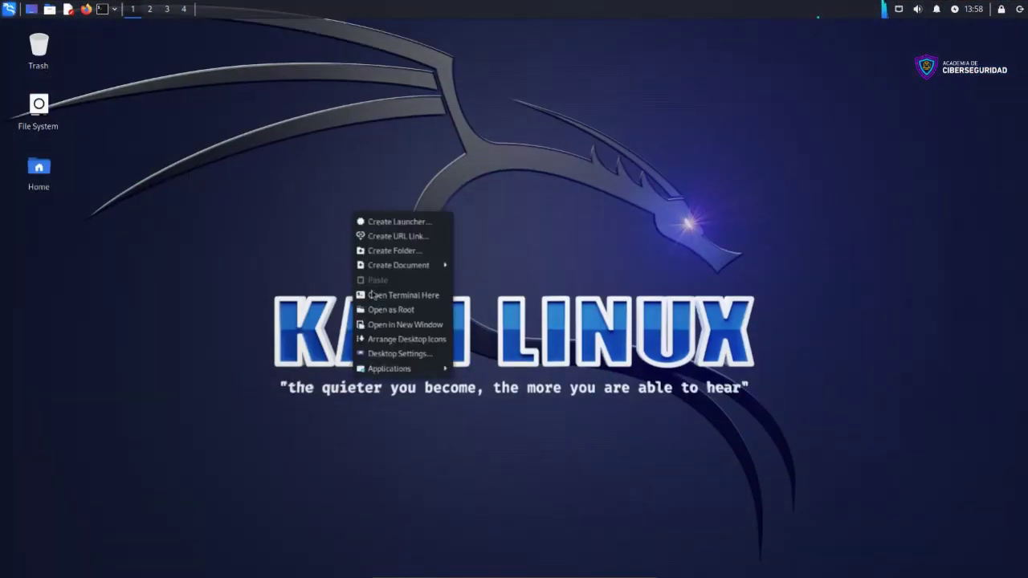
click(374, 295)
text(ifconfig)
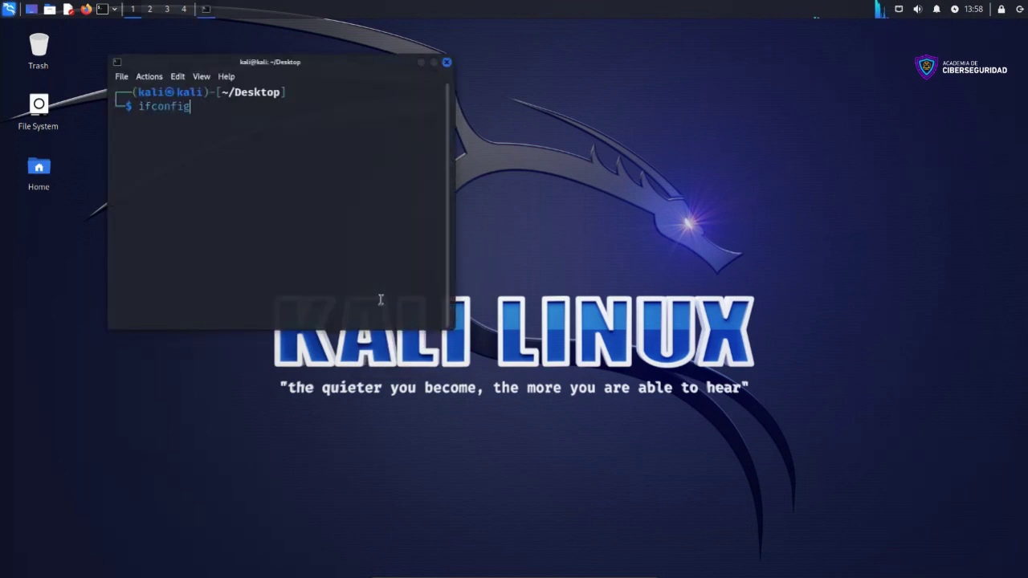
key(Return)
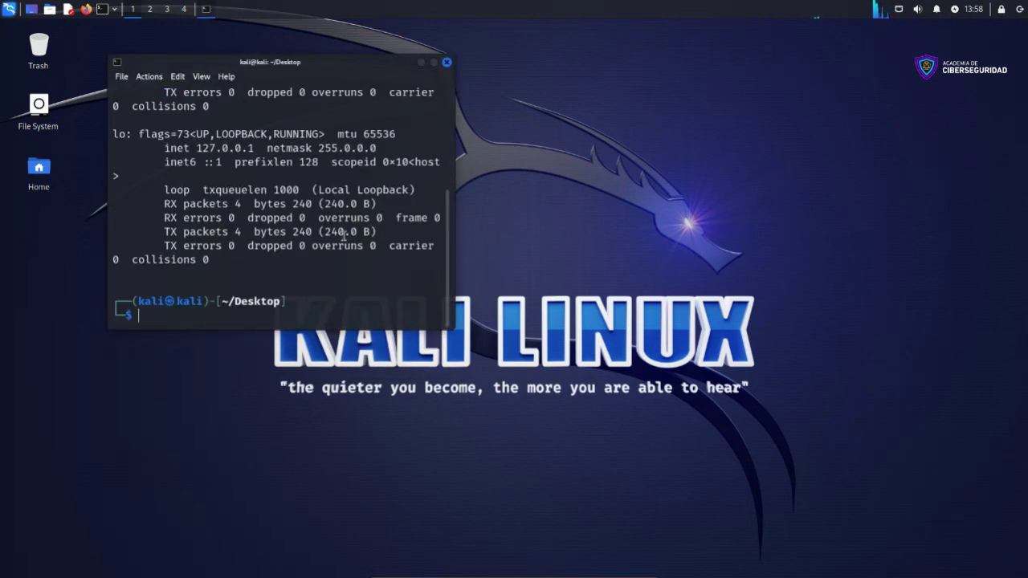
drag(449, 325, 790, 487)
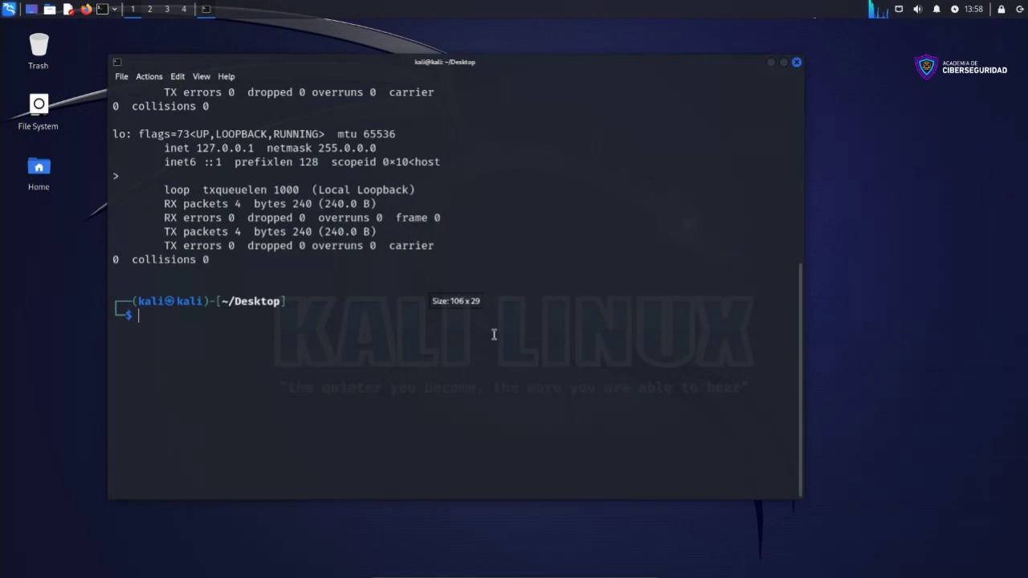
text(clear)
key(Return)
text(ifconfig)
key(Return)
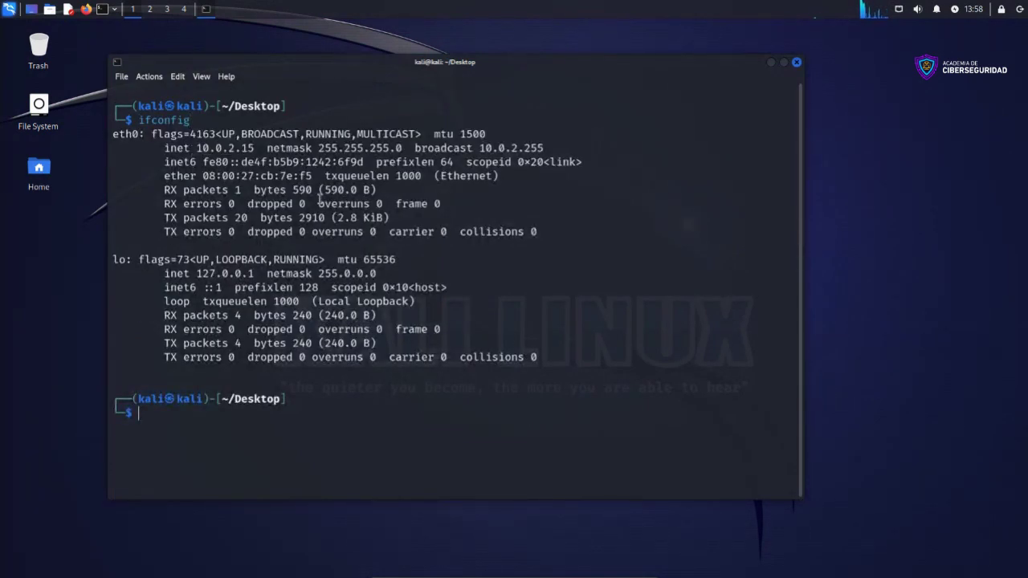
drag(449, 64, 535, 57)
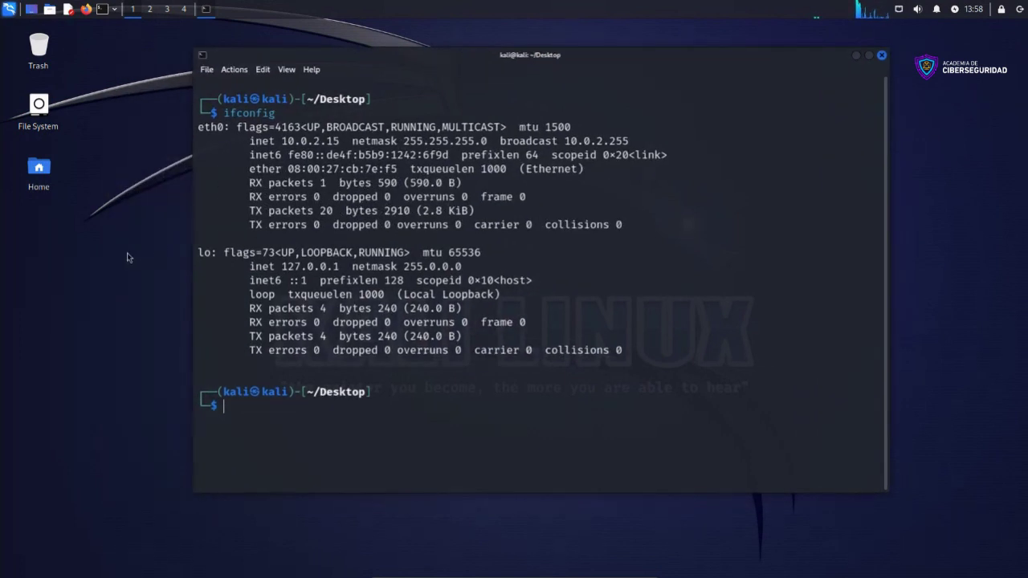
right_click(129, 256)
click(173, 394)
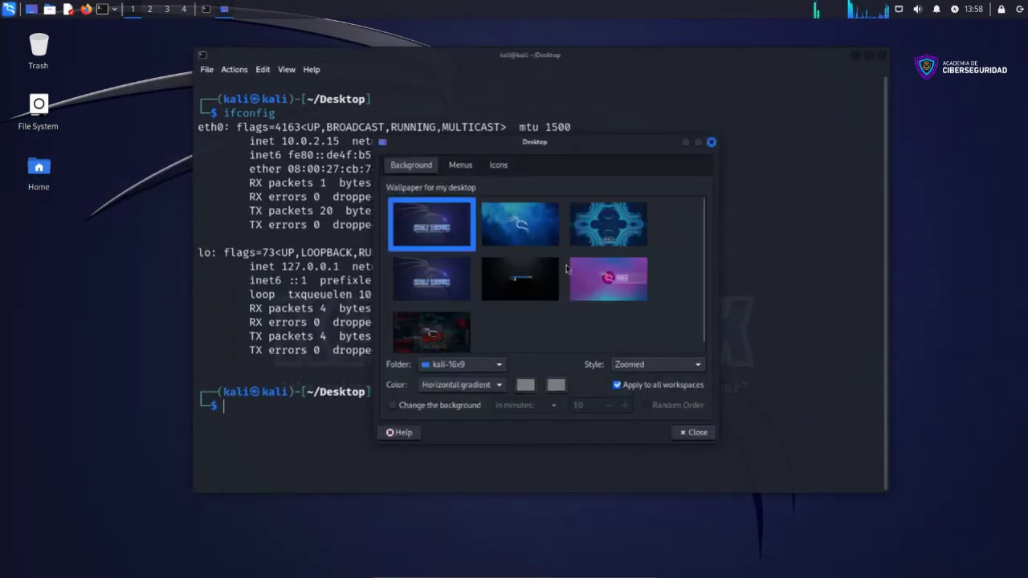
scroll(621, 285, down, 1)
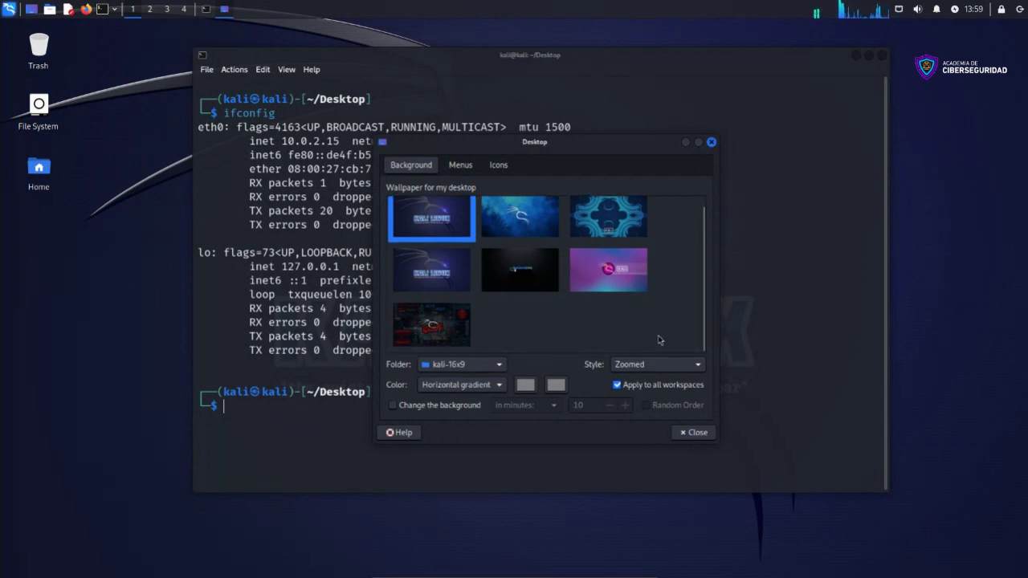
click(498, 365)
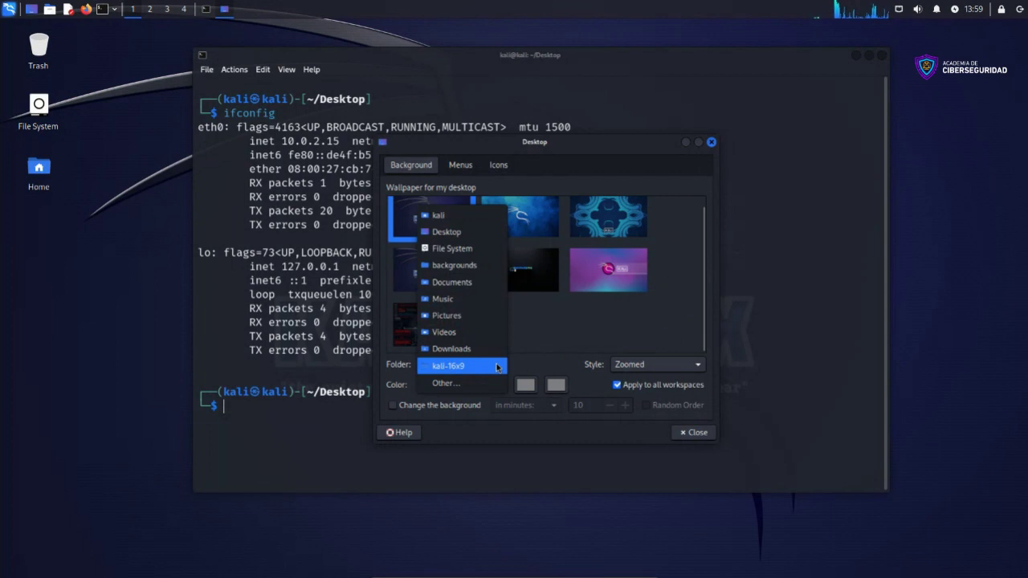
click(497, 367)
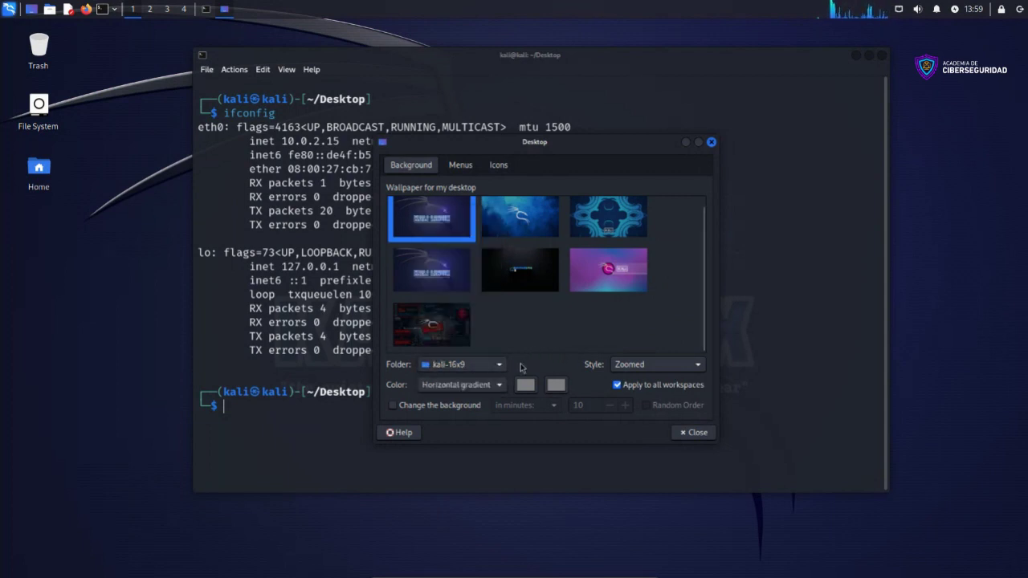
scroll(509, 321, up, 1)
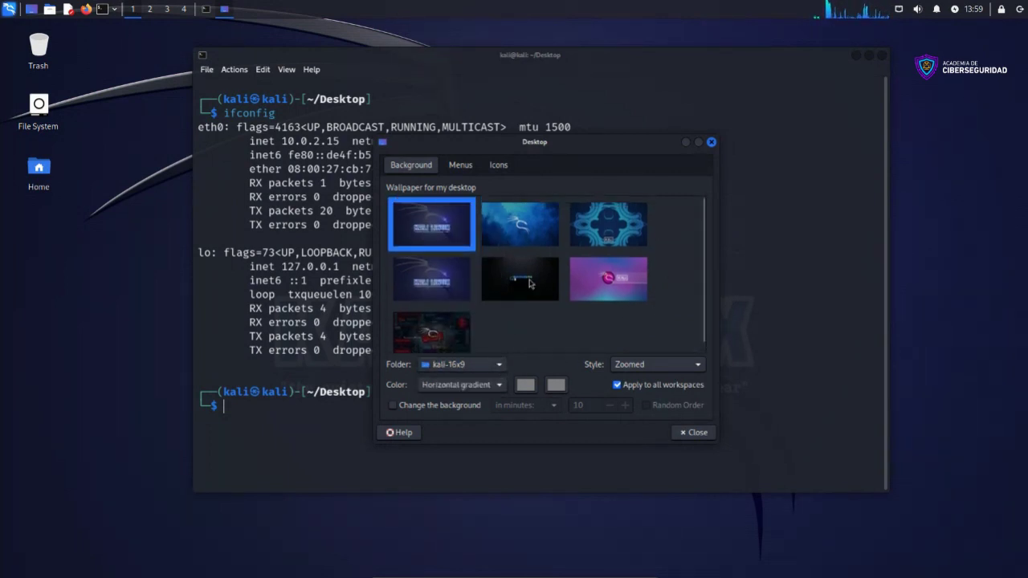
click(711, 142)
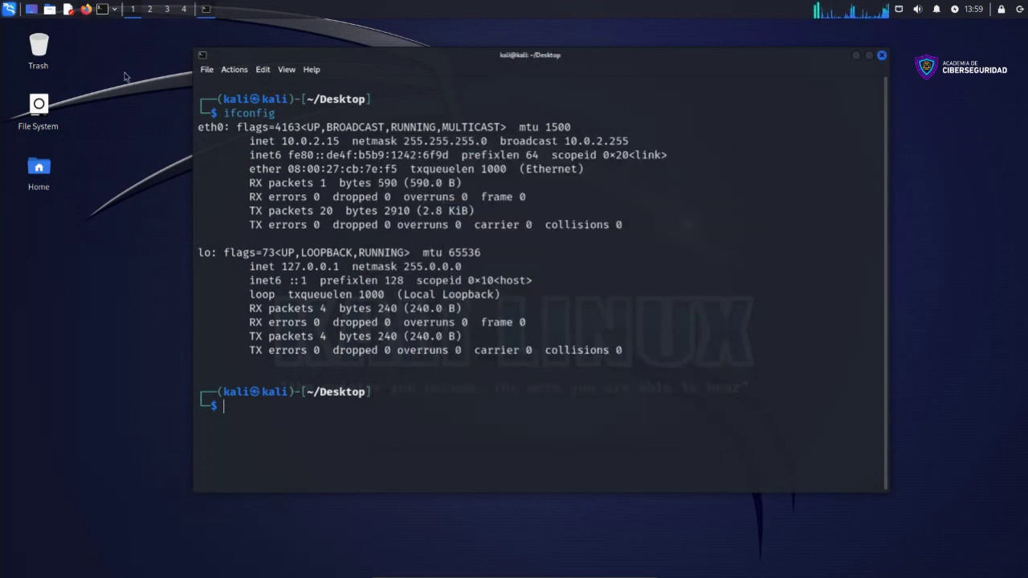
Step: Search Kali Tools for 'wallpaper' and open the kali-wallpapers tool page
drag(217, 84, 217, 31)
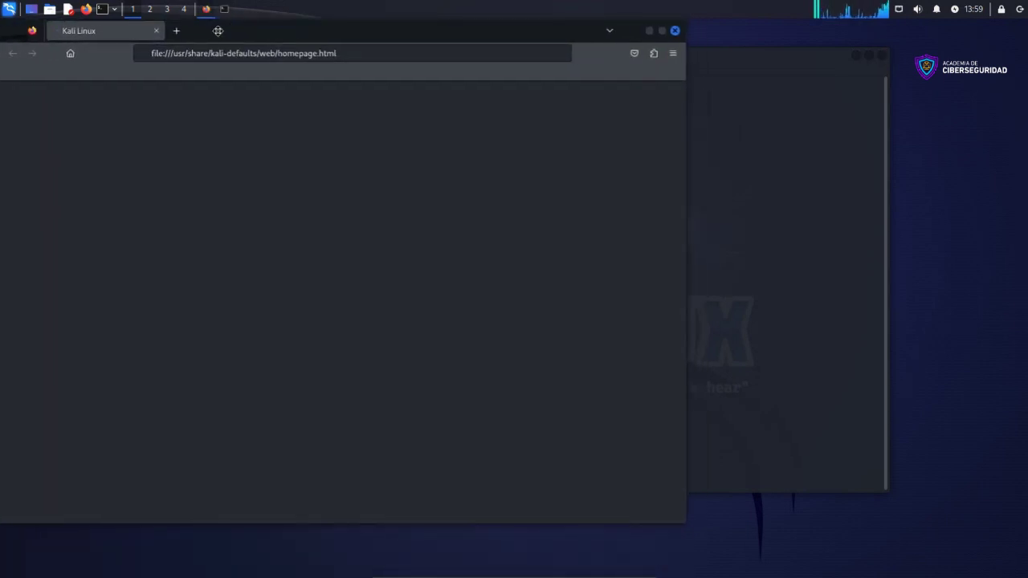
click(173, 31)
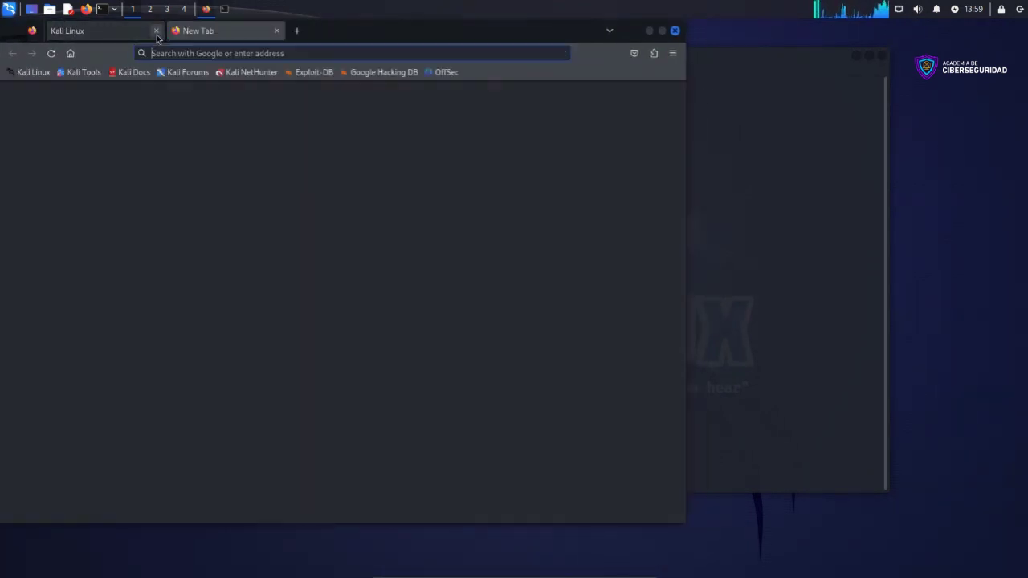
click(144, 33)
click(276, 31)
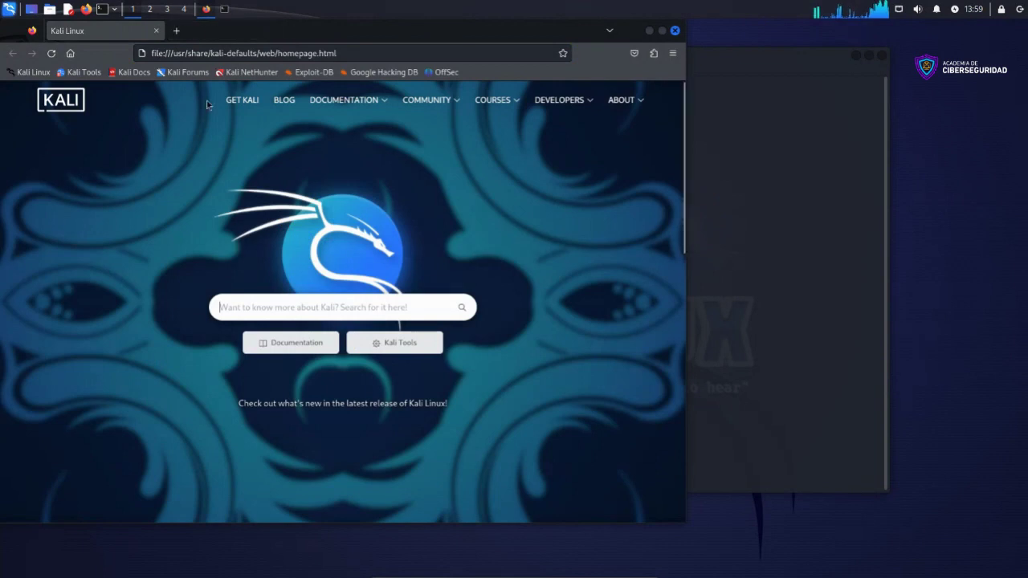
click(84, 73)
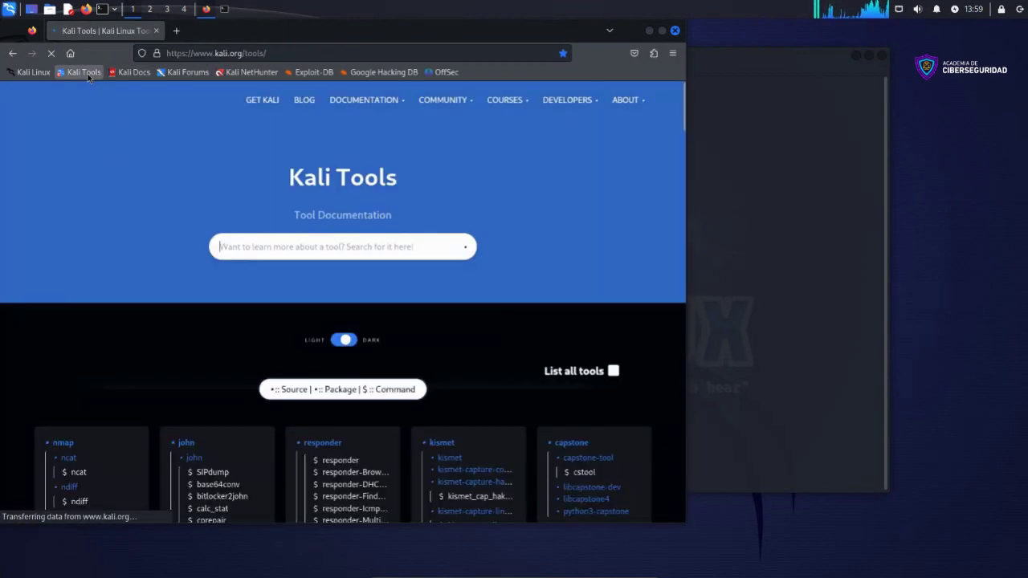
click(308, 250)
text(wallpap)
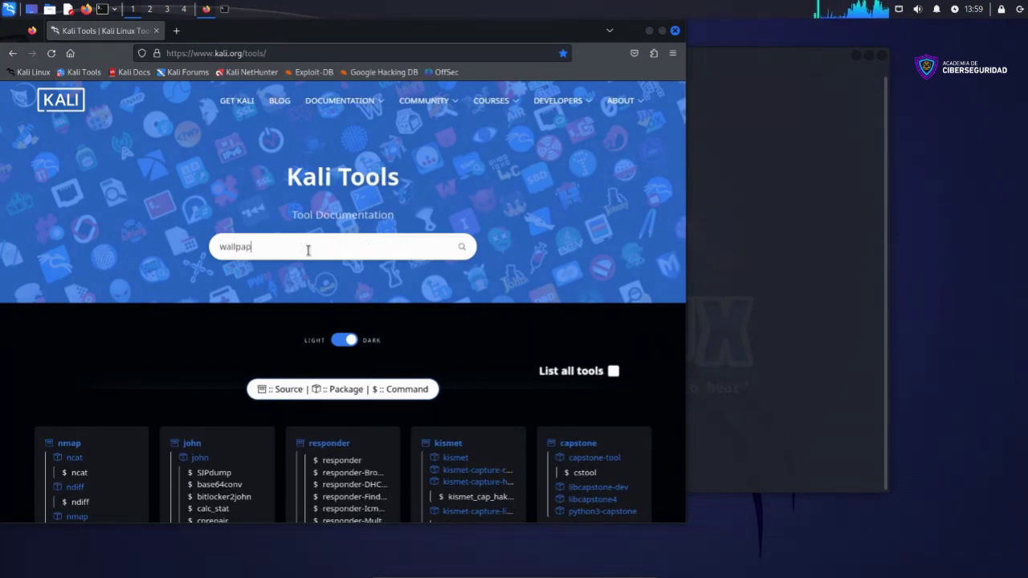
text(ers)
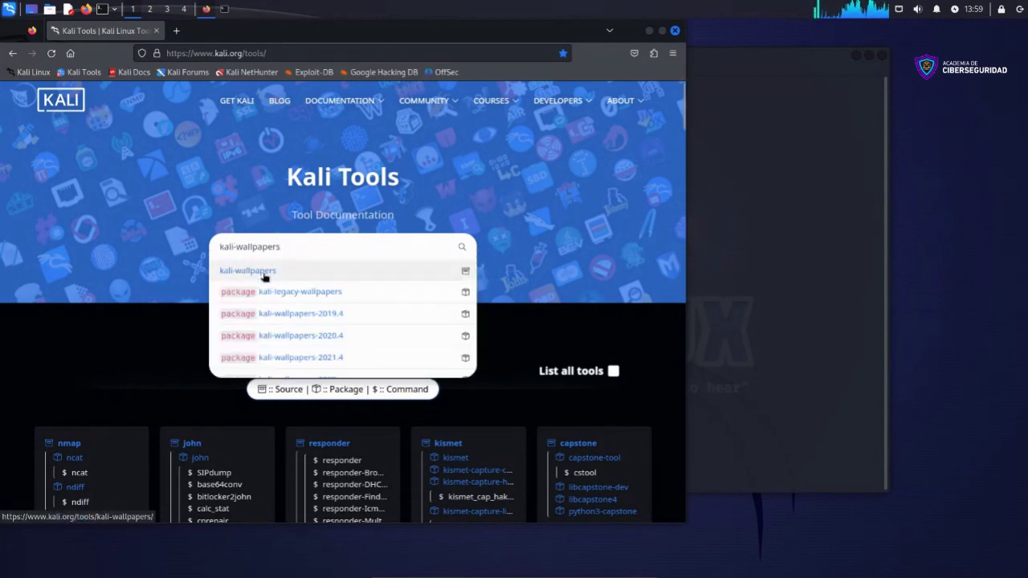
click(265, 274)
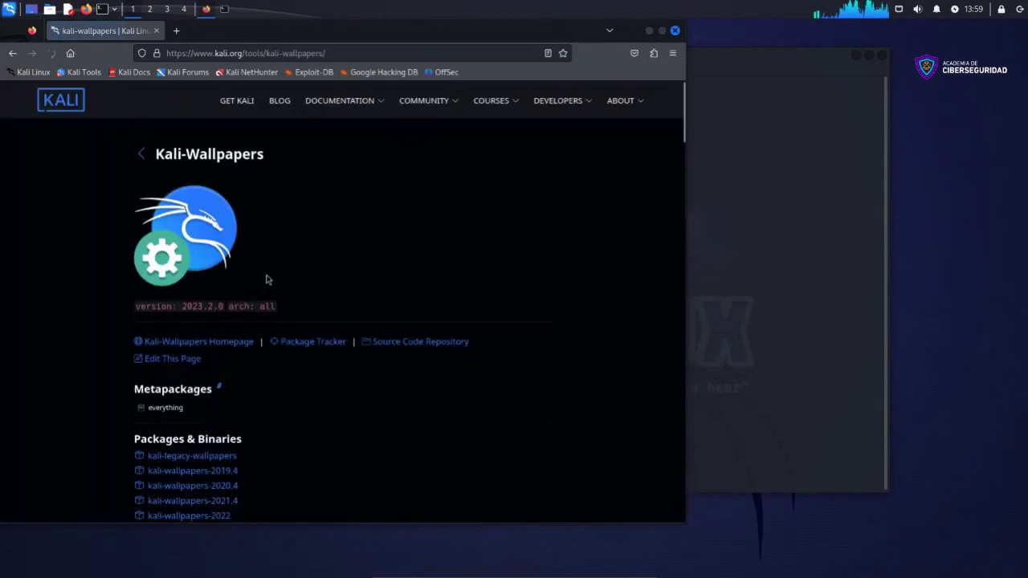
Step: Scroll to the wallpaper package list, then bring the terminal back to the front
scroll(282, 281, down, 4)
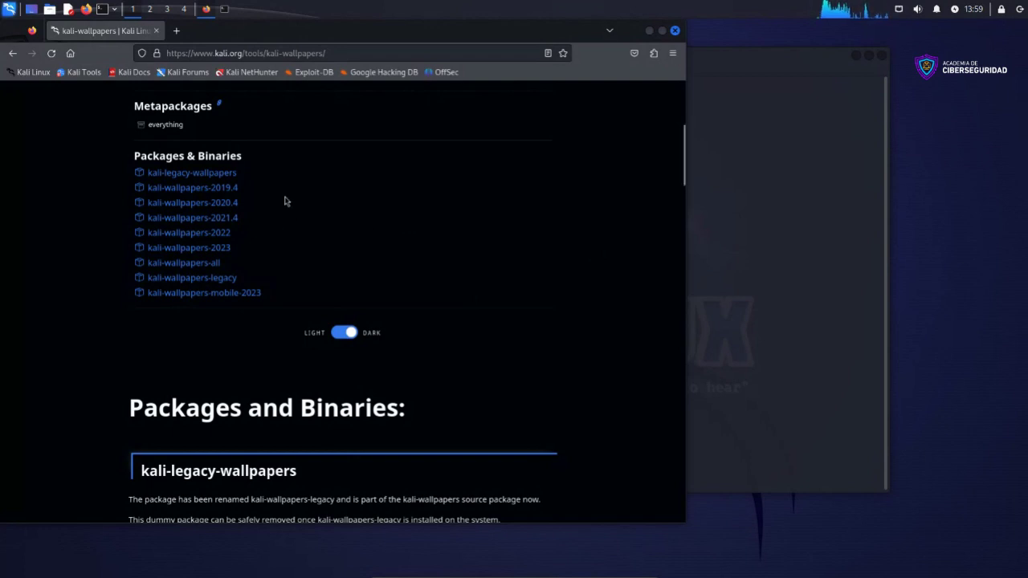
drag(236, 279, 146, 273)
key(ctrl+c)
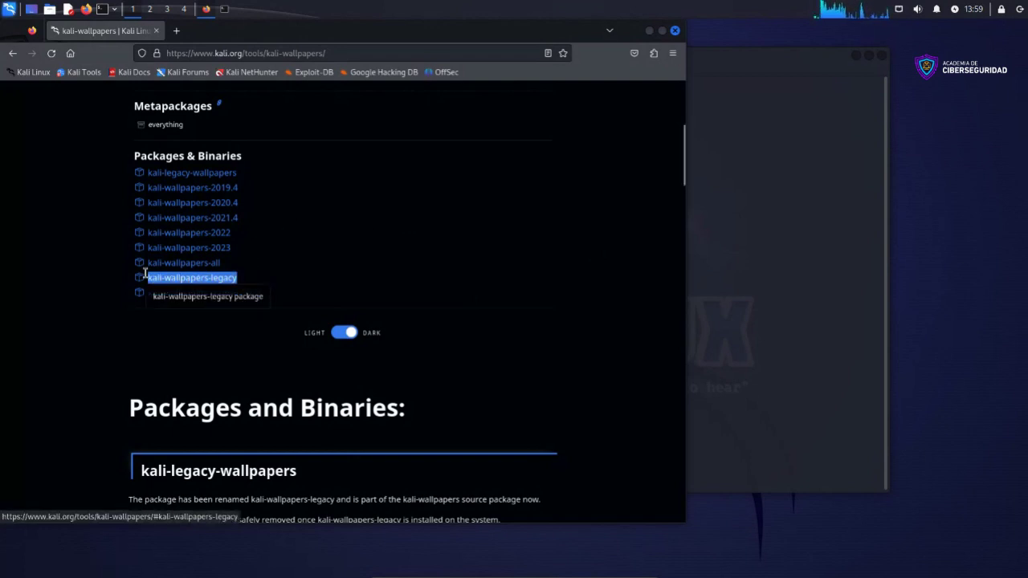
click(363, 280)
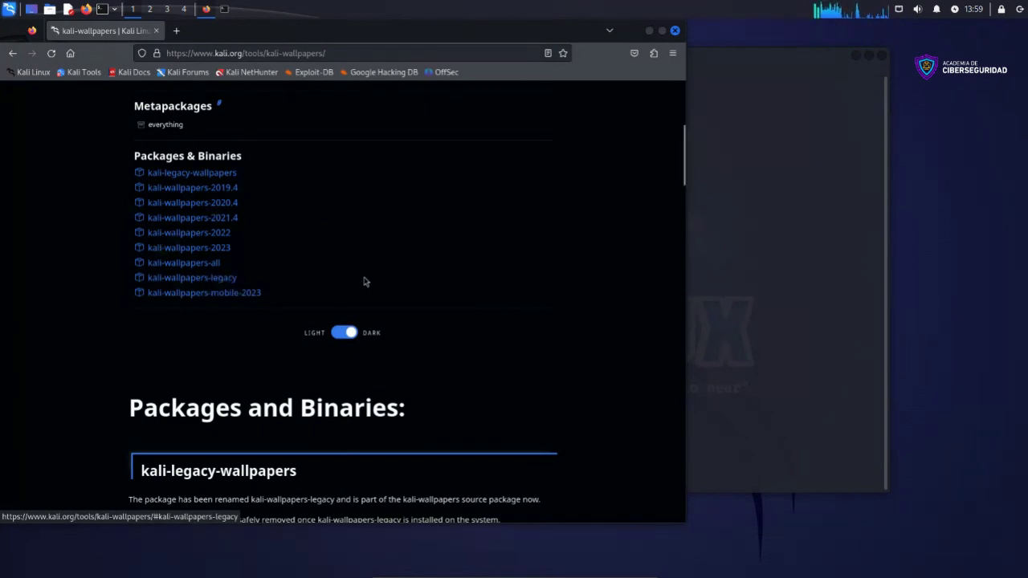
click(787, 259)
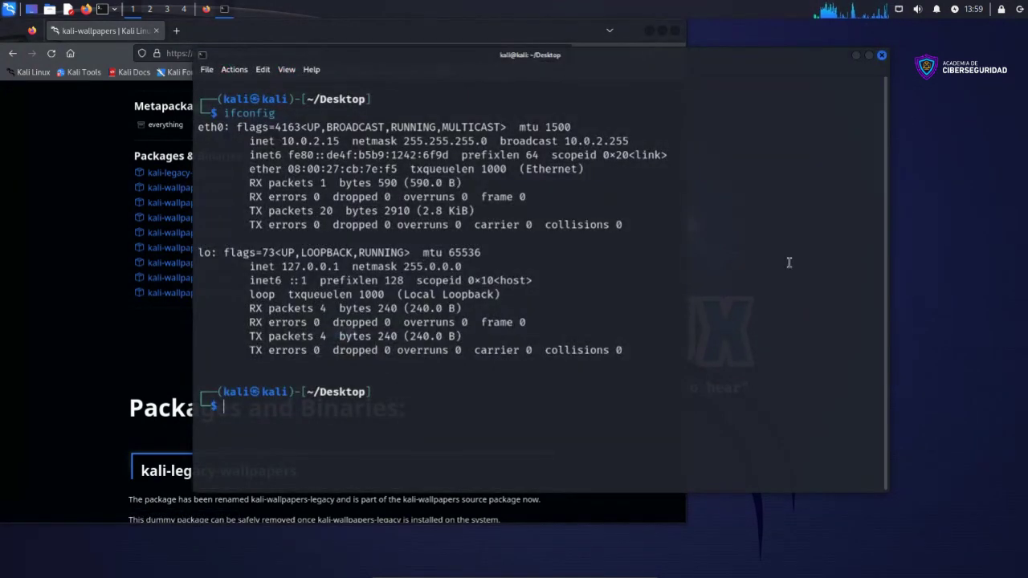
Step: Clear the terminal and run 'sudo apt install kali-wallpapers-legacy'
key(Return)
key(Return)
text(clear)
key(Return)
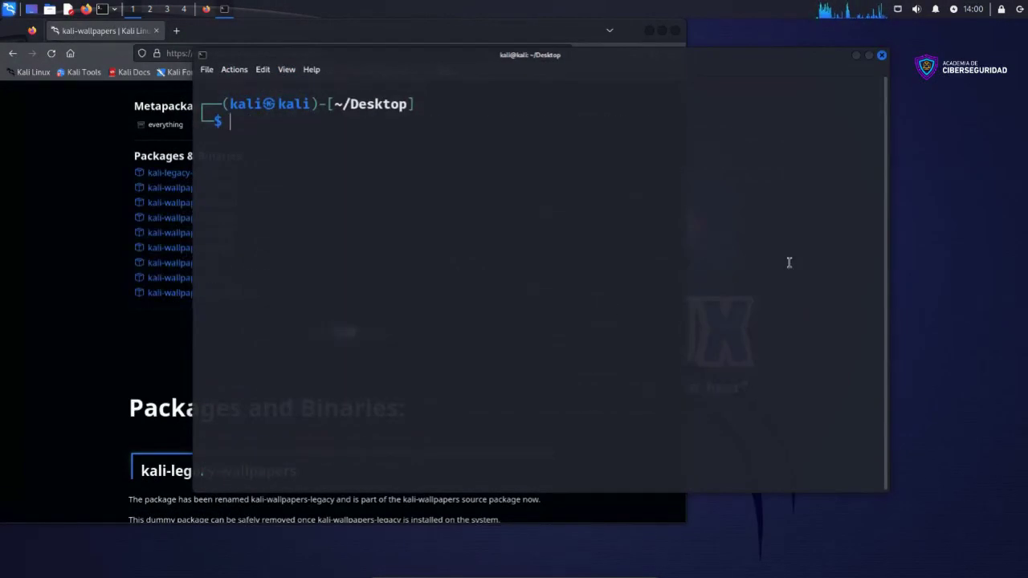
text(sudo apt inst)
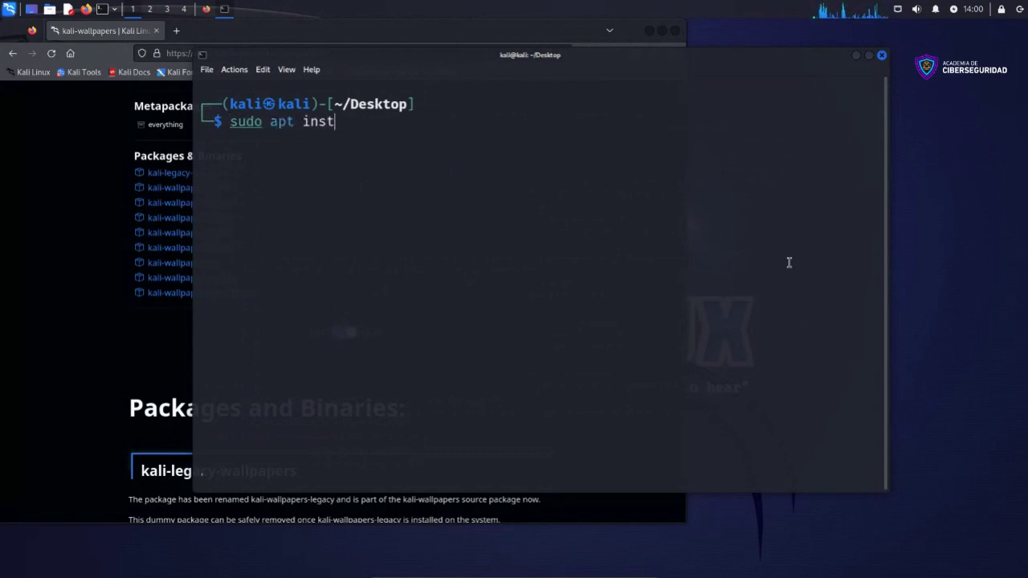
text(all)
key(ctrl+shift+v)
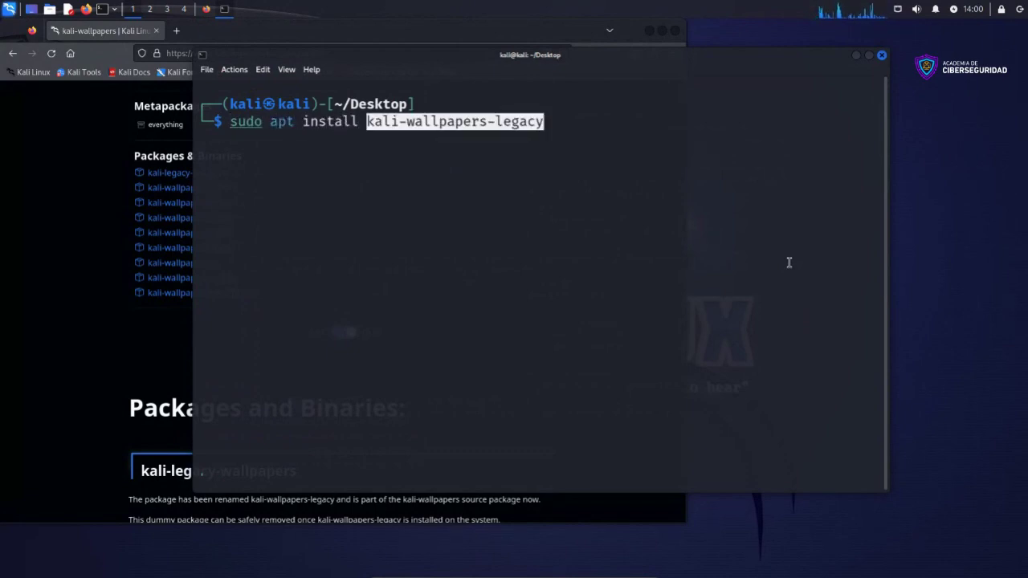
key(Return)
key(Return)
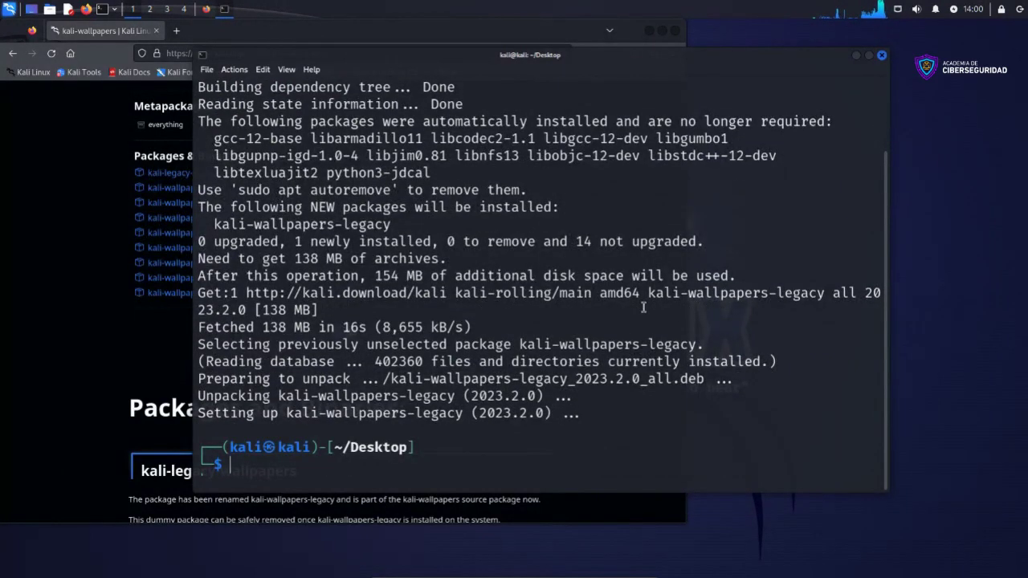
click(46, 283)
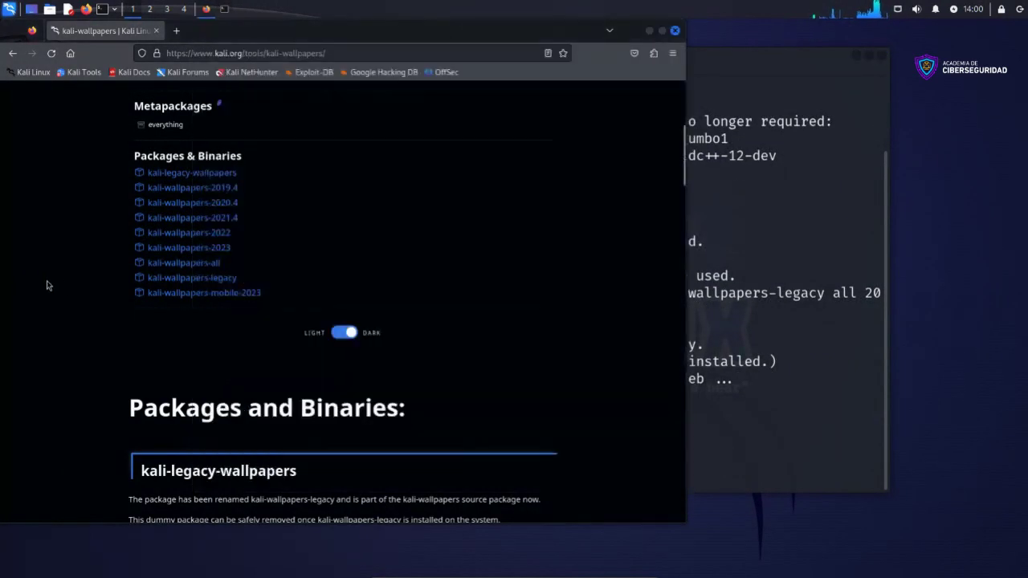
right_click(926, 194)
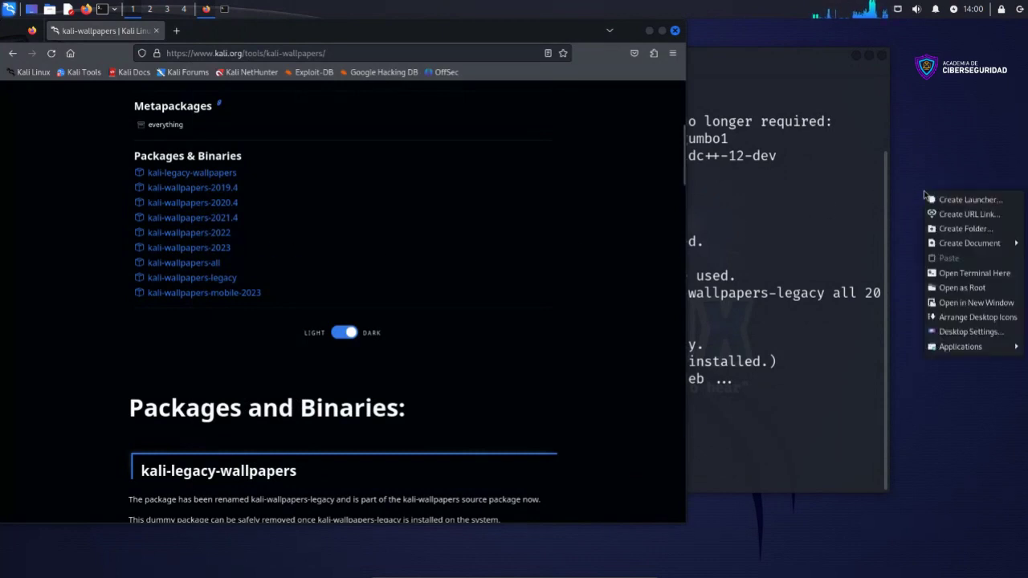
click(956, 333)
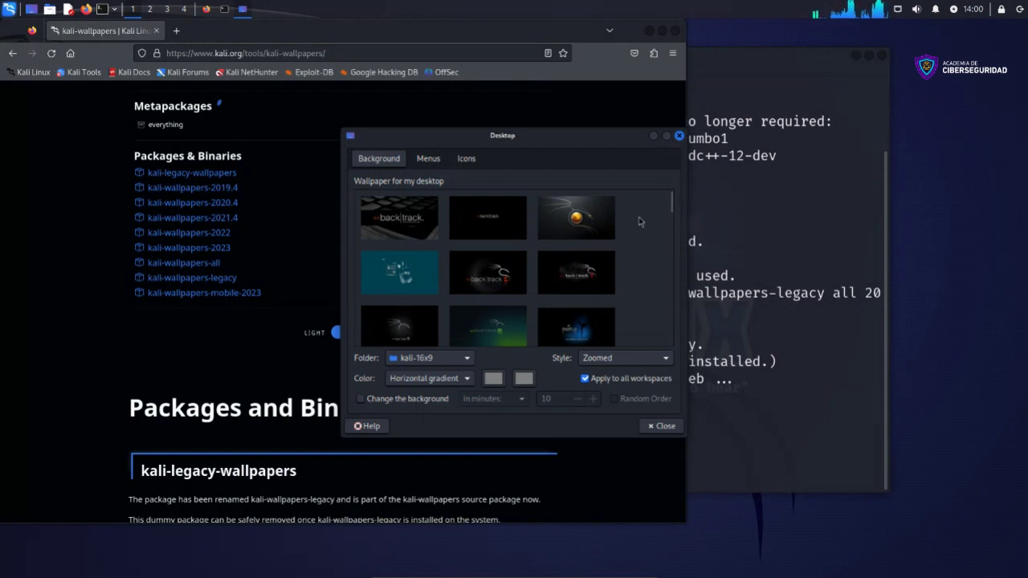
scroll(639, 222, down, 5)
scroll(639, 222, down, 10)
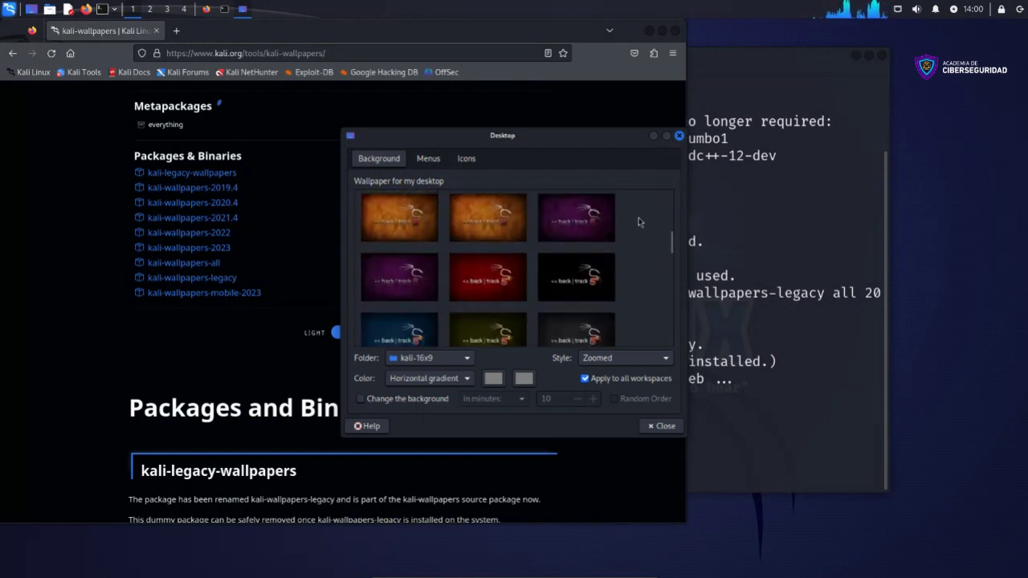
scroll(639, 222, down, 8)
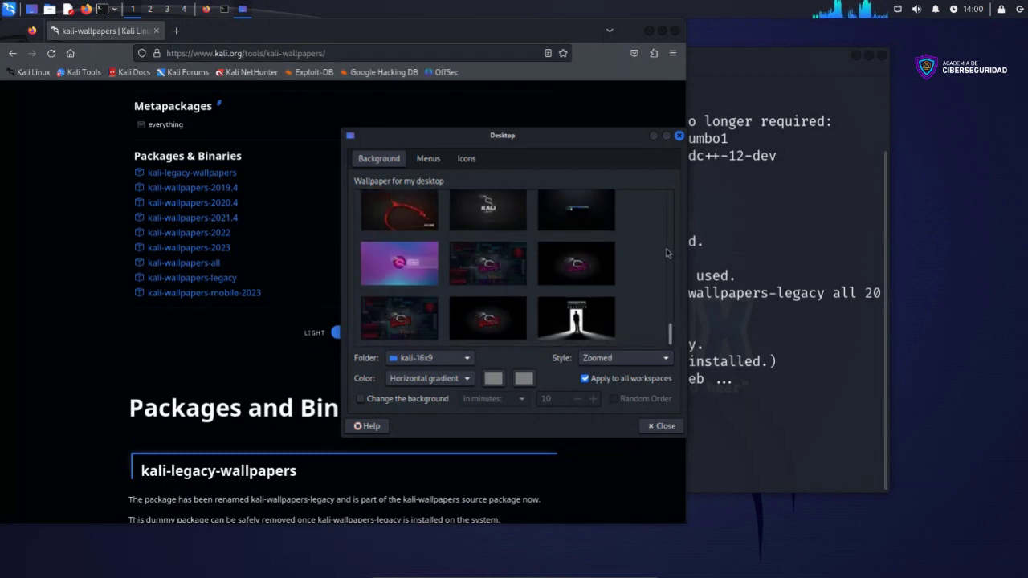
click(679, 136)
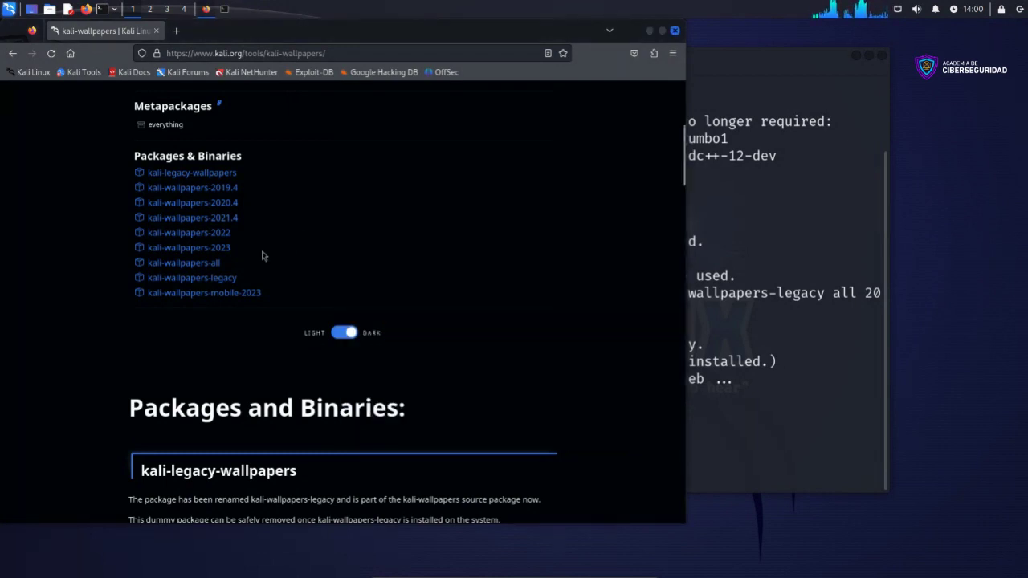
Step: Install kali-wallpapers-all with sudo apt, confirming with y, then close the terminal
drag(231, 260, 143, 256)
key(ctrl+c)
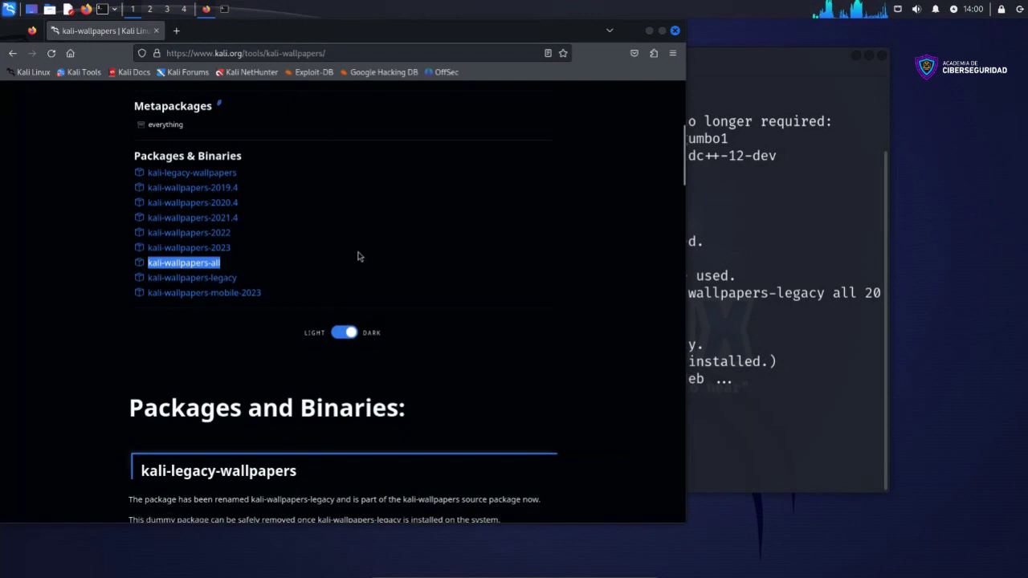
key(alt+Tab)
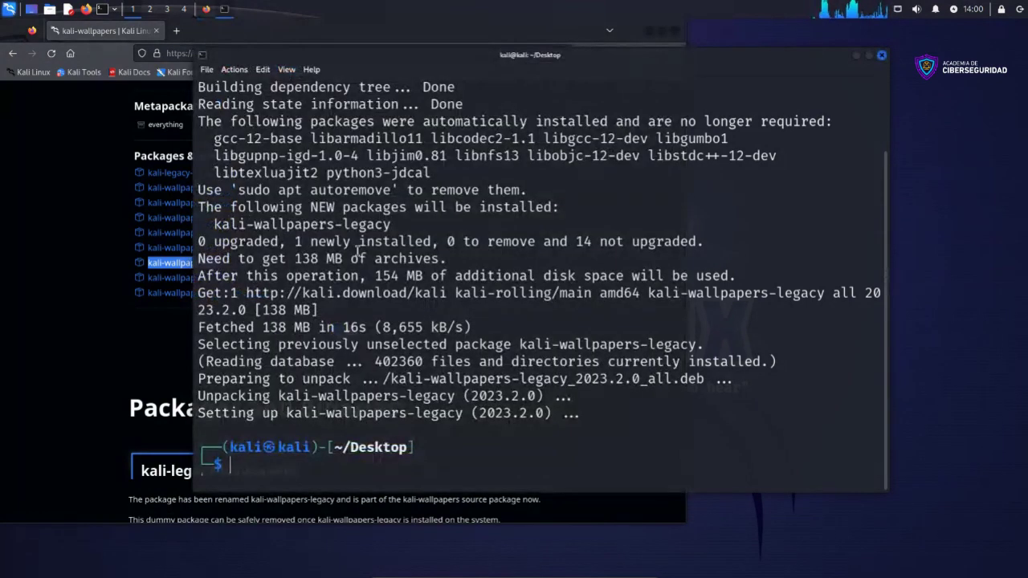
text(sudo apt install)
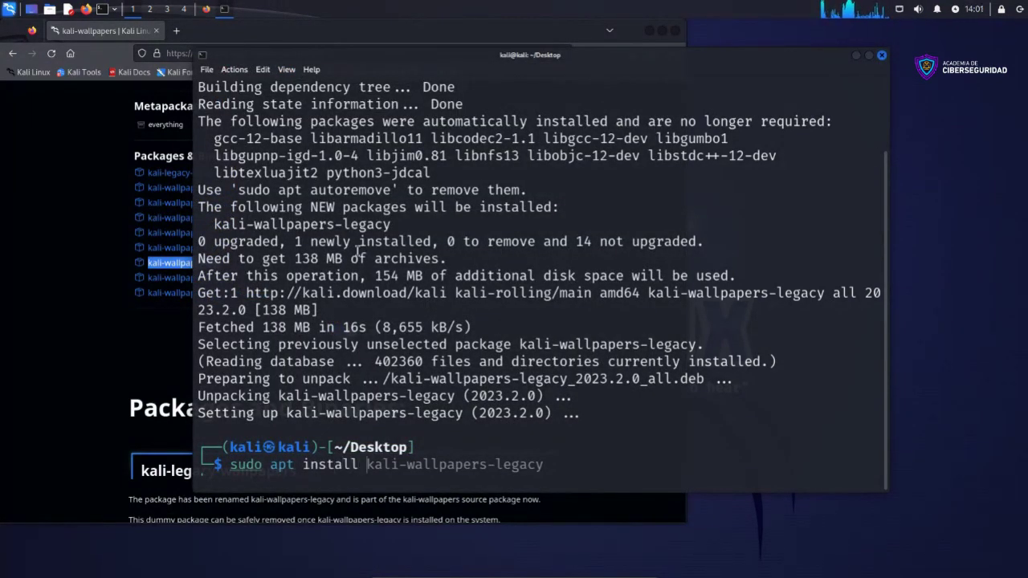
key(ctrl+shift+v)
key(Return)
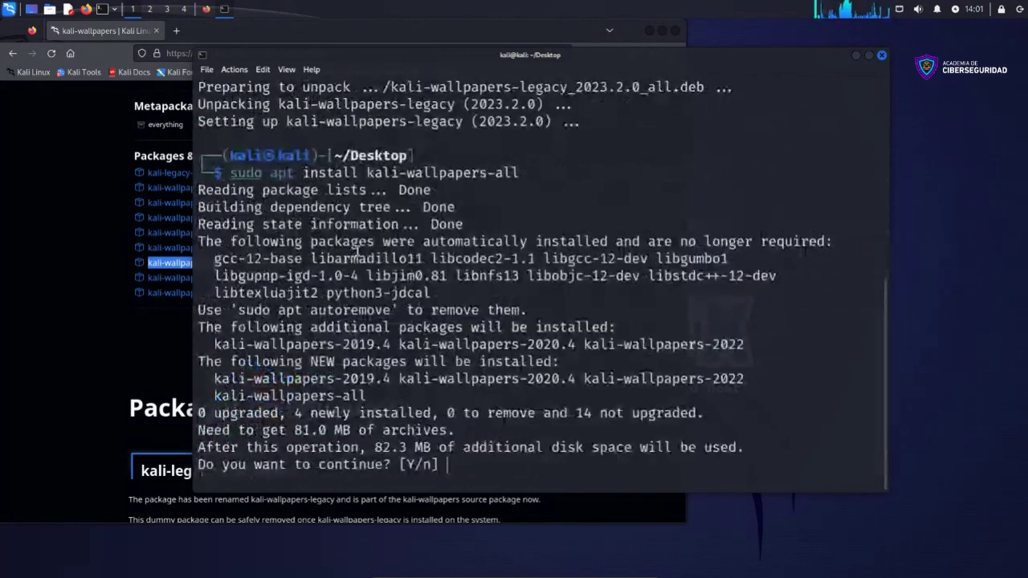
text(y)
key(Return)
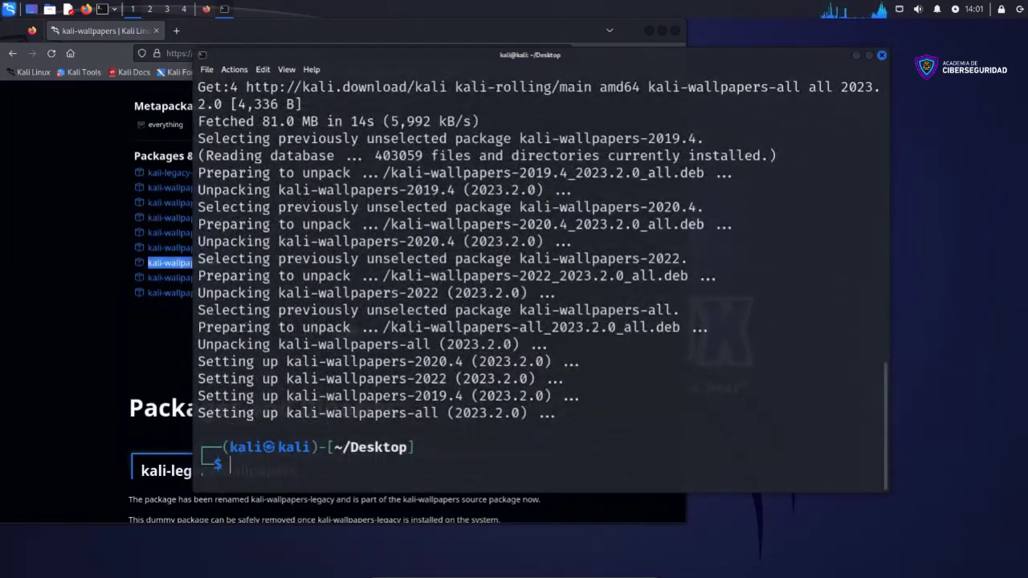
click(881, 54)
Step: Close Firefox and open the Xfce Desktop Settings, enlarging the dialog
click(675, 31)
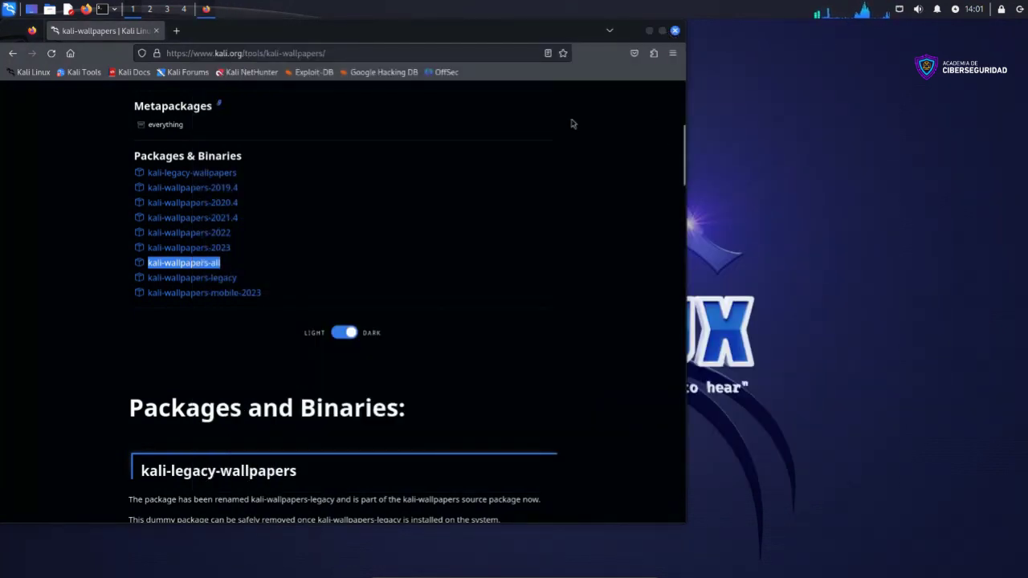
right_click(468, 240)
click(502, 376)
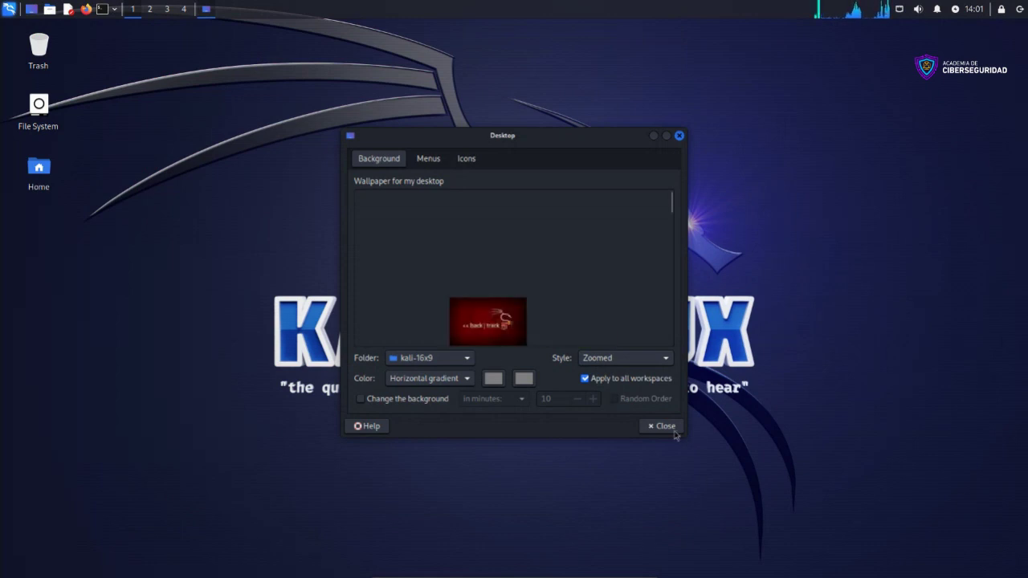
drag(683, 433, 873, 546)
drag(597, 145, 572, 65)
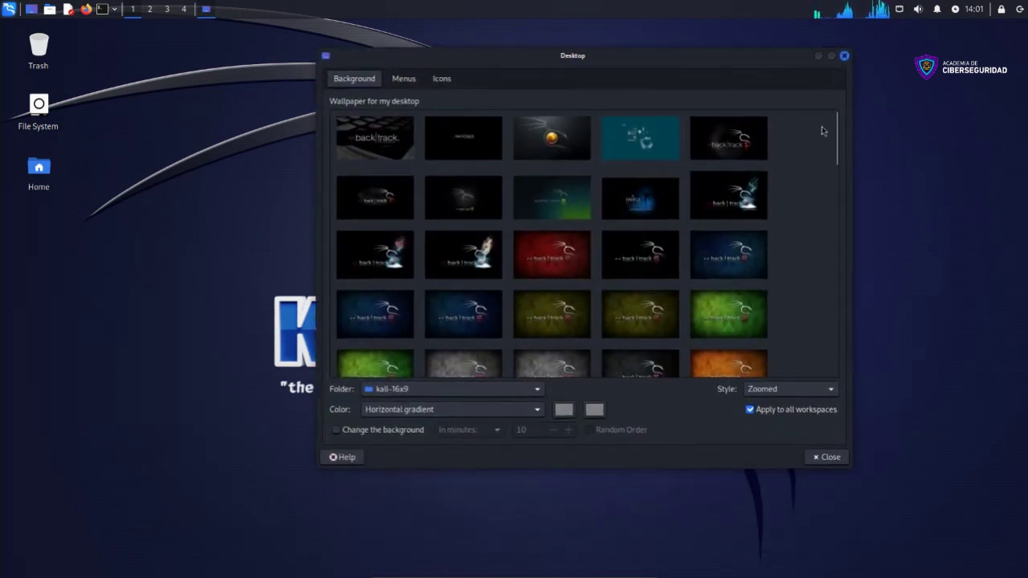
drag(840, 142, 843, 302)
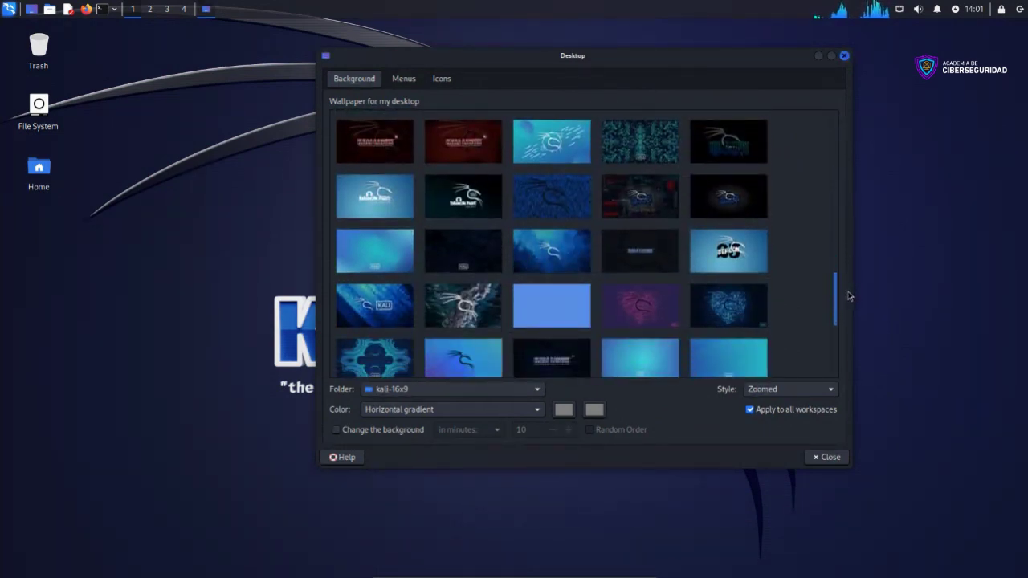
Step: Pick a dark Kali wallpaper as the desktop background and close the settings
click(553, 205)
click(623, 254)
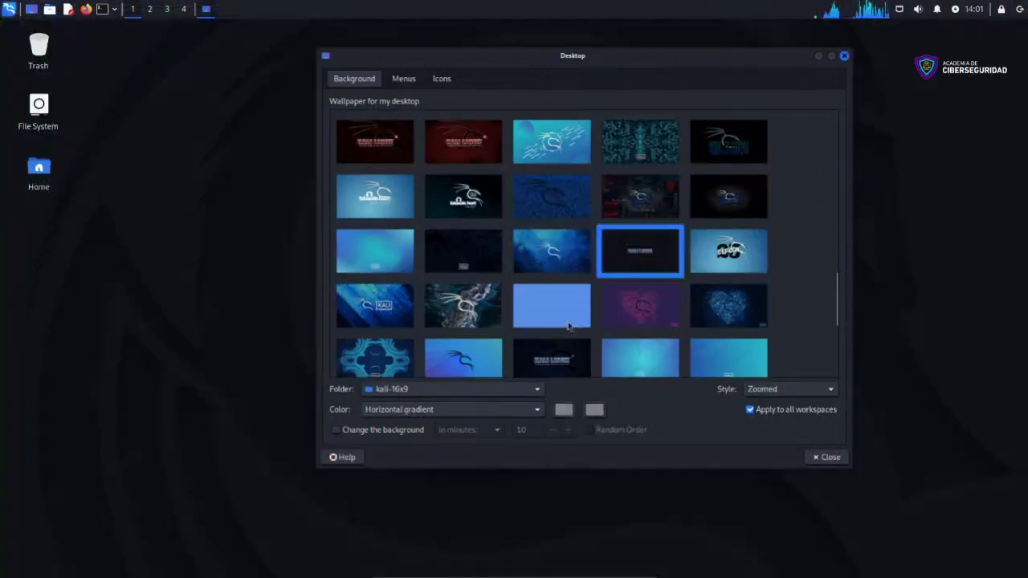
scroll(521, 309, down, 4)
click(640, 229)
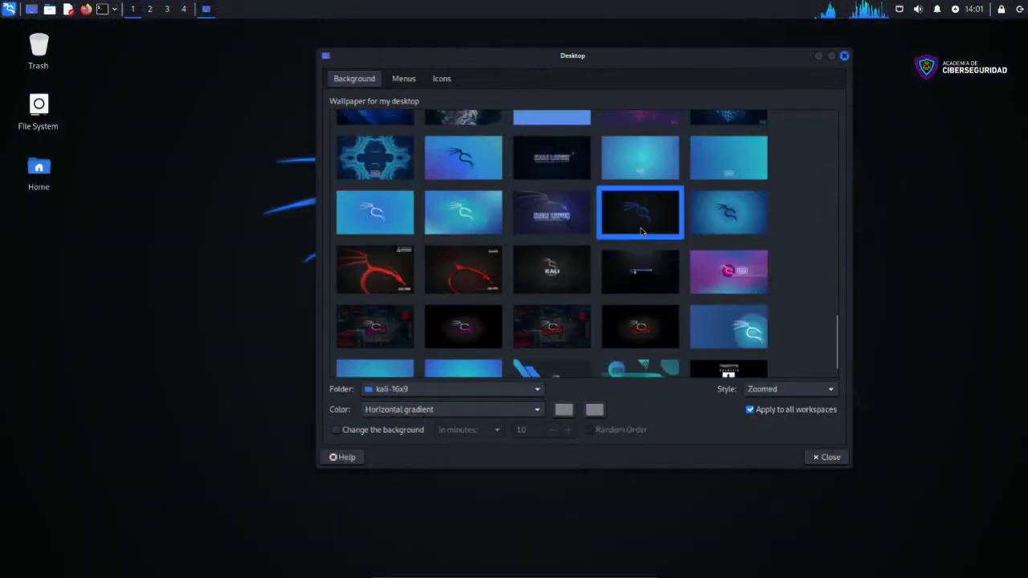
scroll(590, 243, down, 1)
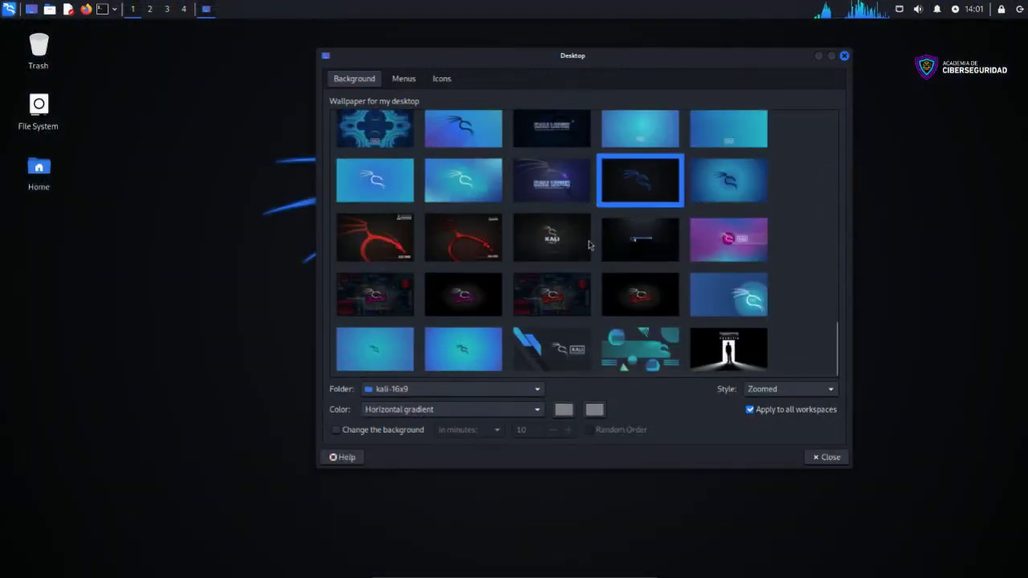
scroll(589, 245, up, 7)
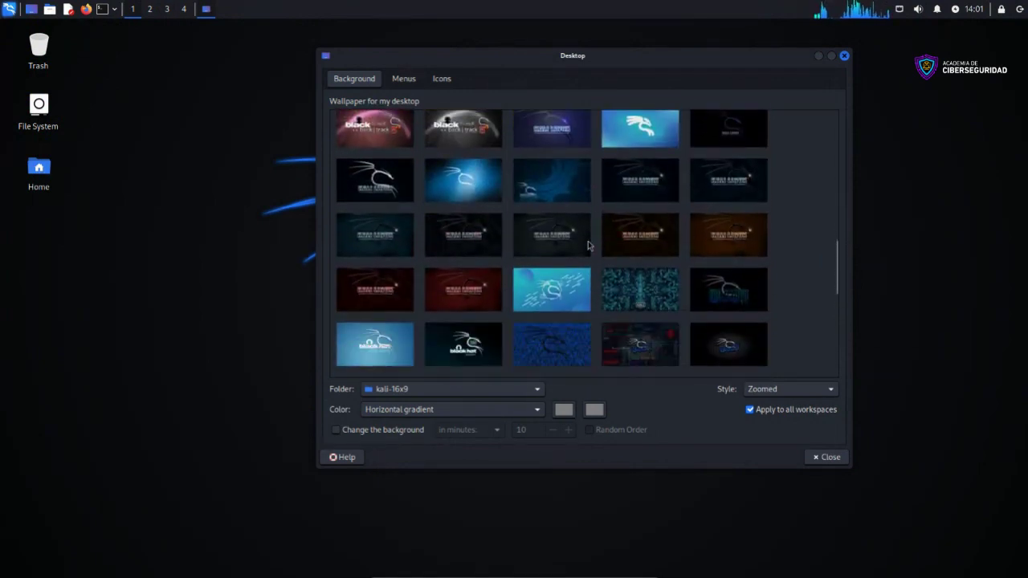
scroll(588, 245, up, 15)
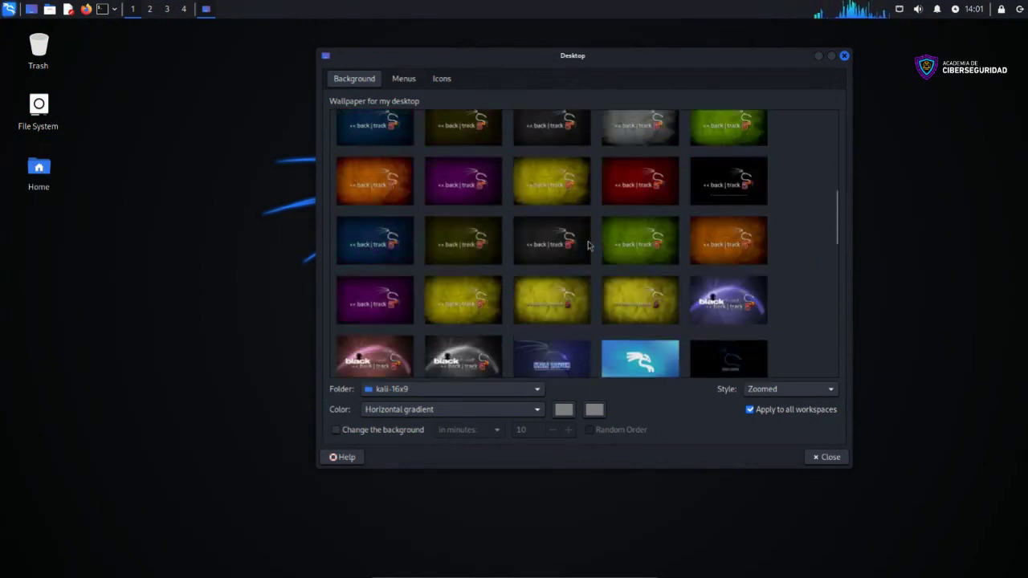
click(827, 457)
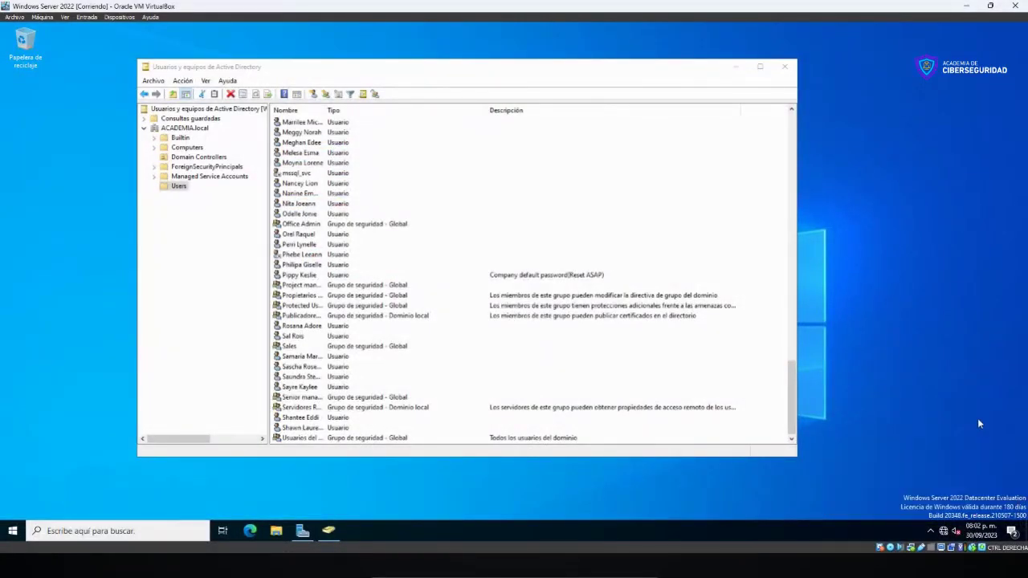
Step: Search for and open Firewall de Windows Defender on the server
key(super+i)
key(super)
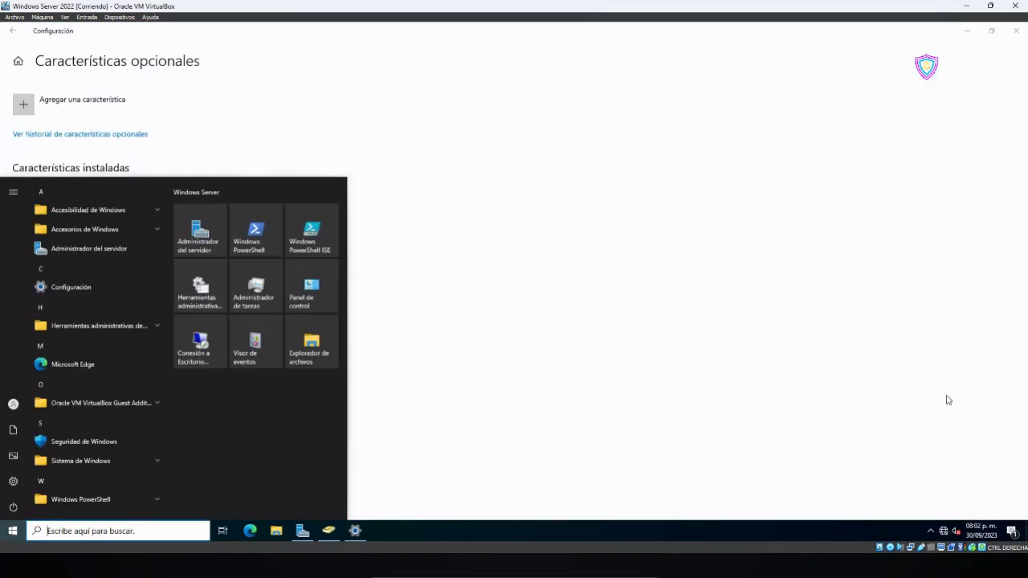
text(firewall)
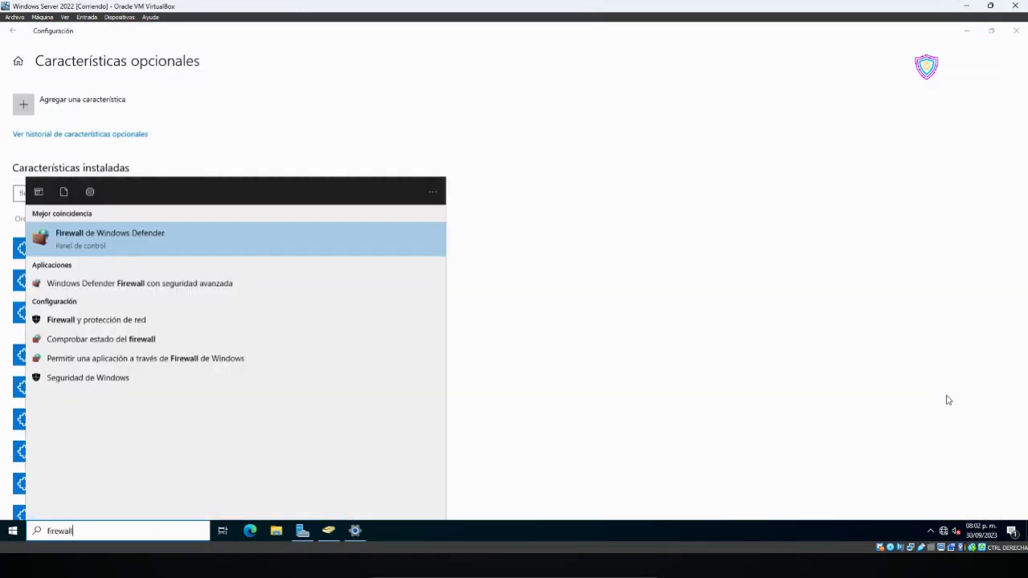
key(Return)
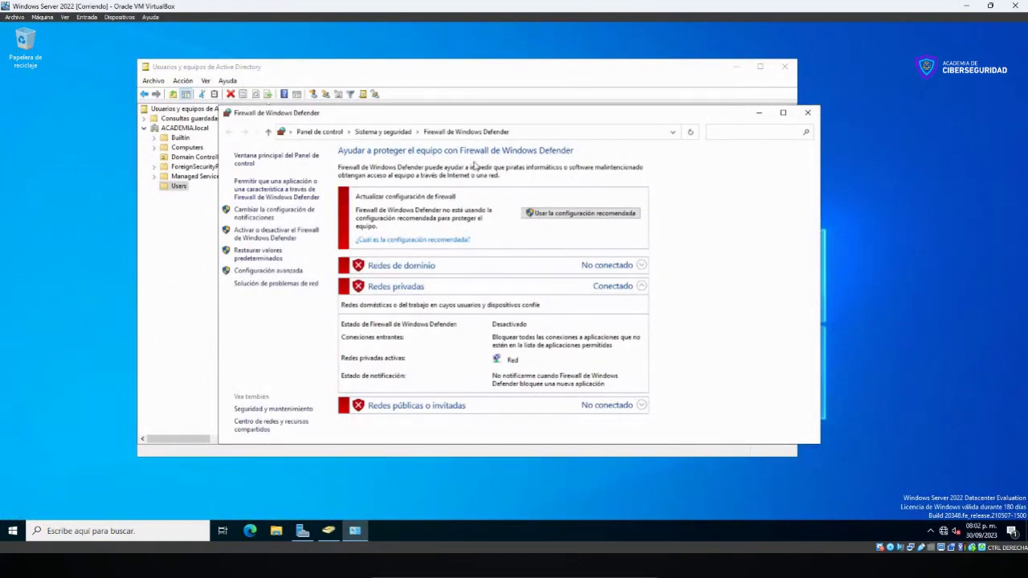
drag(516, 115, 634, 101)
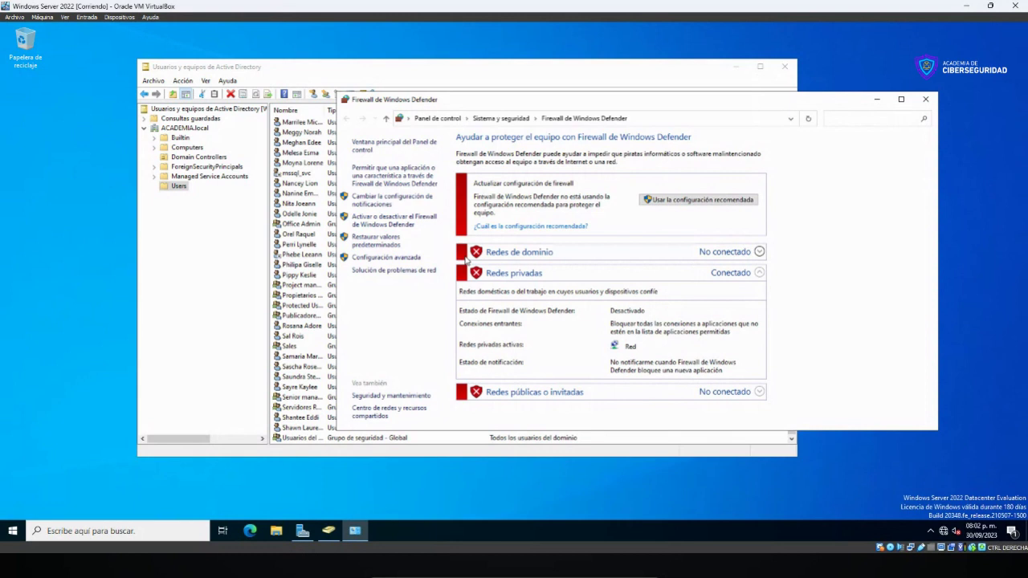
Step: Turn the firewall on for domain, private and public networks and apply it
click(400, 224)
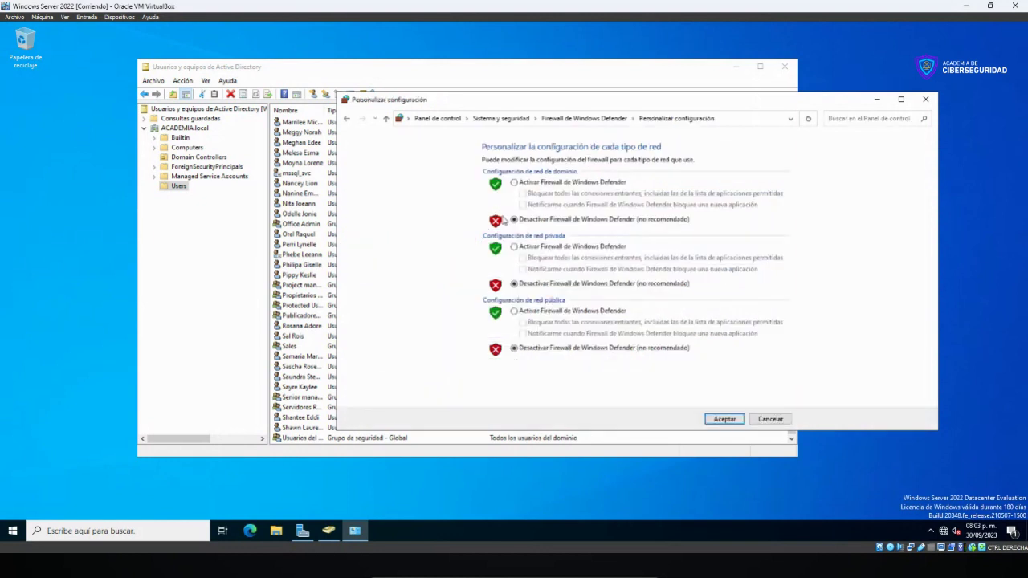
click(528, 185)
click(543, 249)
click(561, 313)
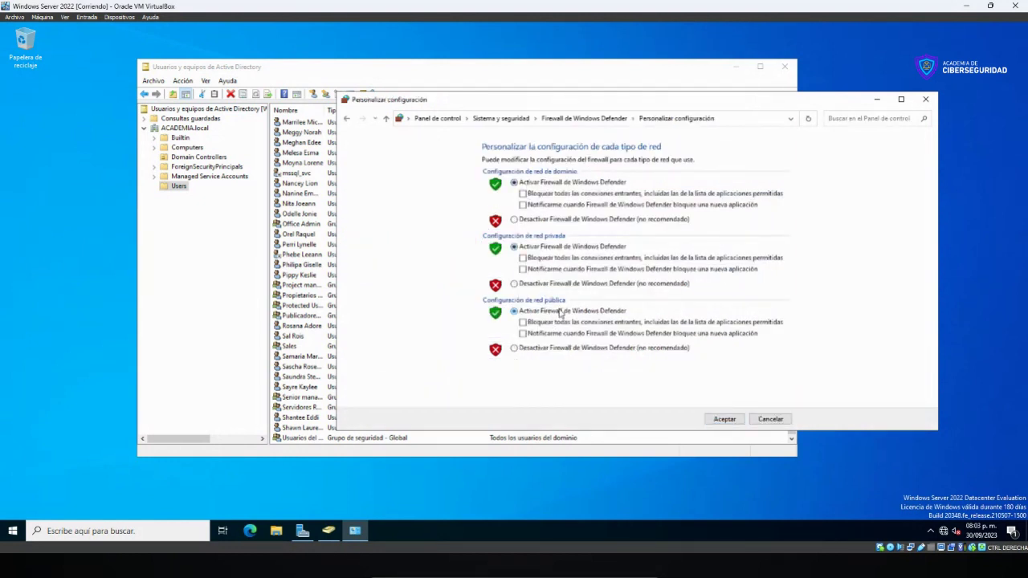
click(724, 419)
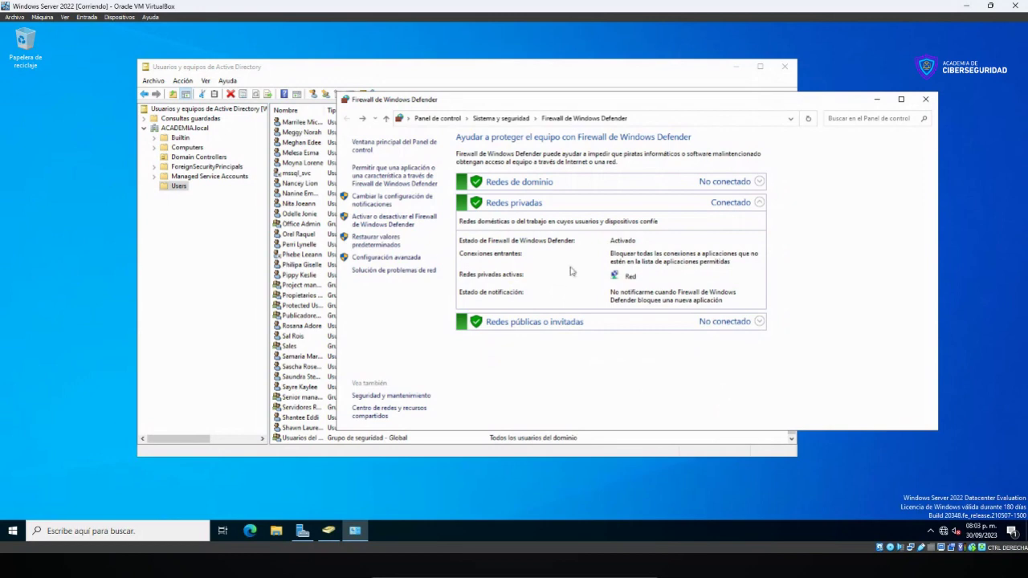
click(966, 7)
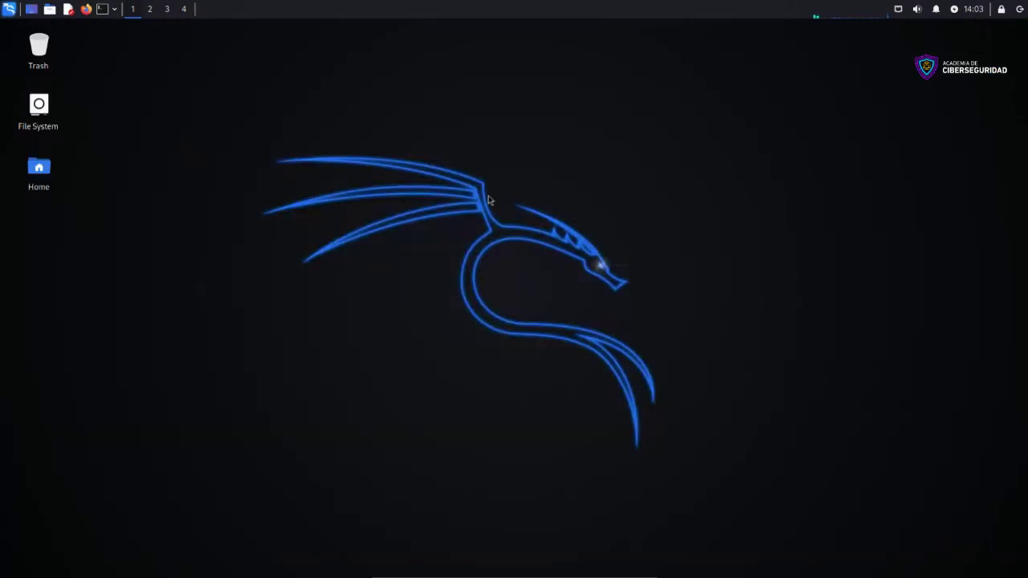
Step: Open a Kali terminal in the Desktop folder and run ipconfig in a server command prompt
right_click(484, 200)
click(513, 278)
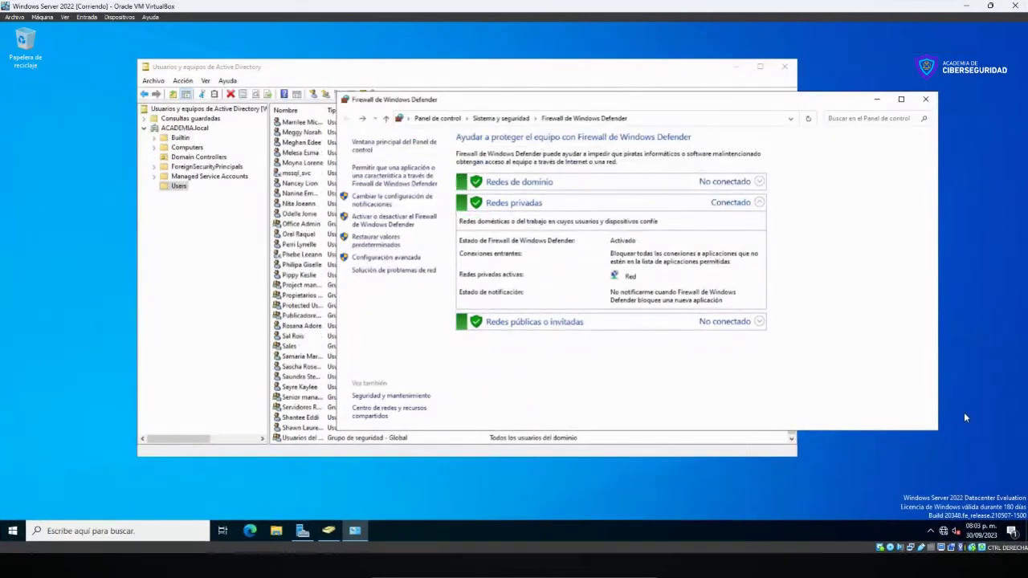
click(949, 420)
key(super+r)
text(cmd)
key(Return)
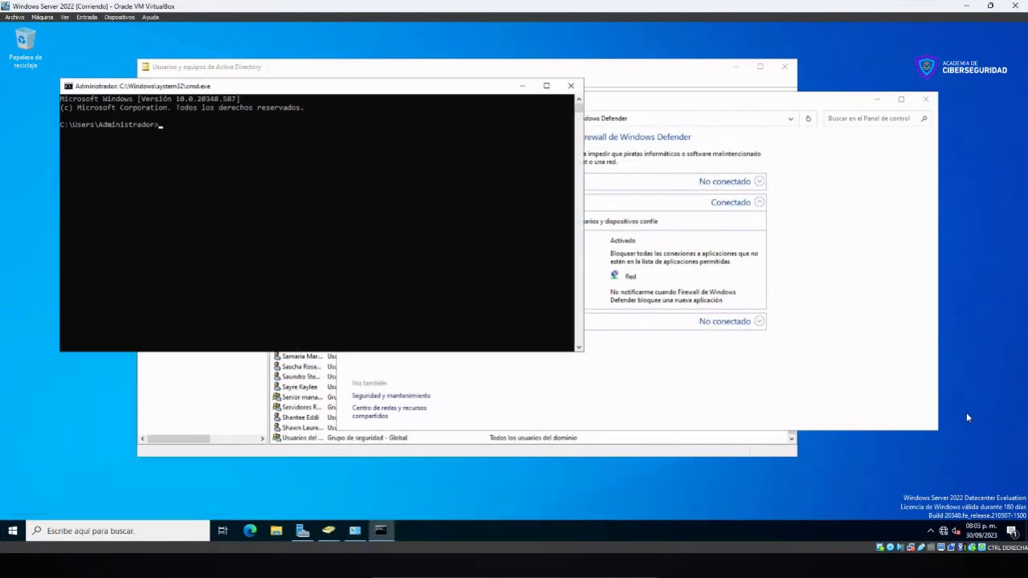
text(ipconfig)
key(Return)
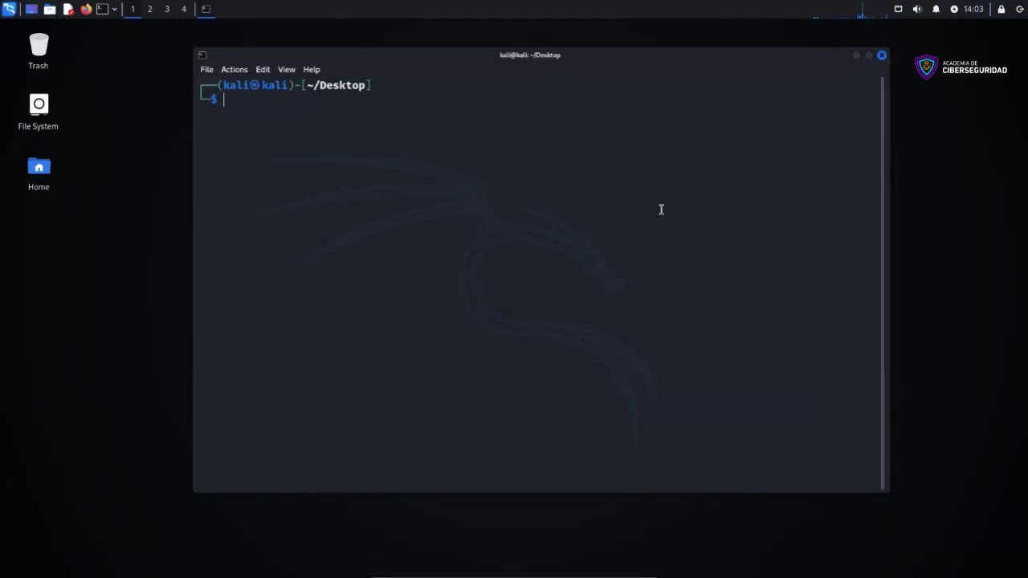
Step: Ping 10.0.2.15 and stop it after one reply
text(ping 10.0.2.15)
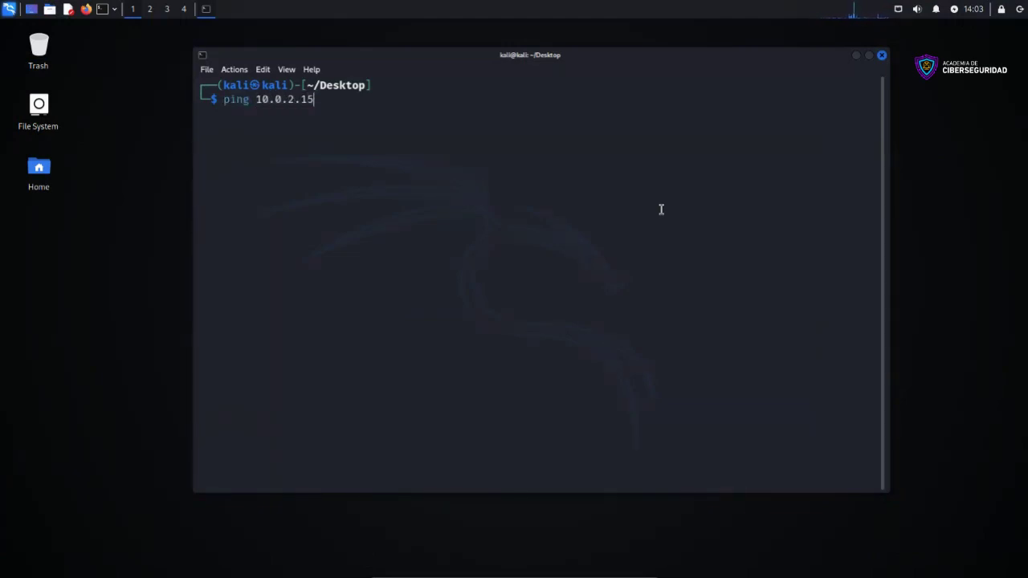
key(Return)
key(ctrl+c)
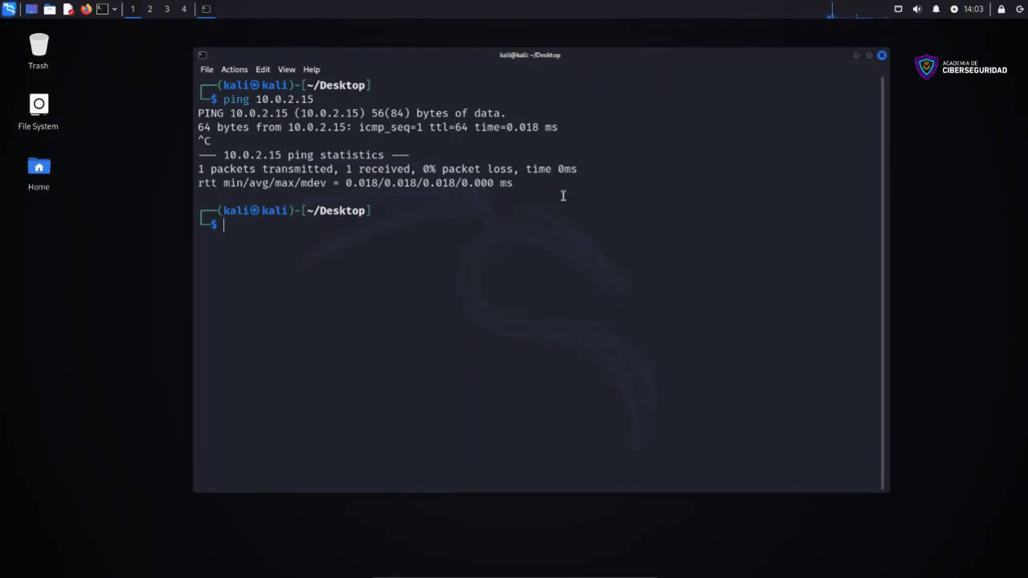
key(super)
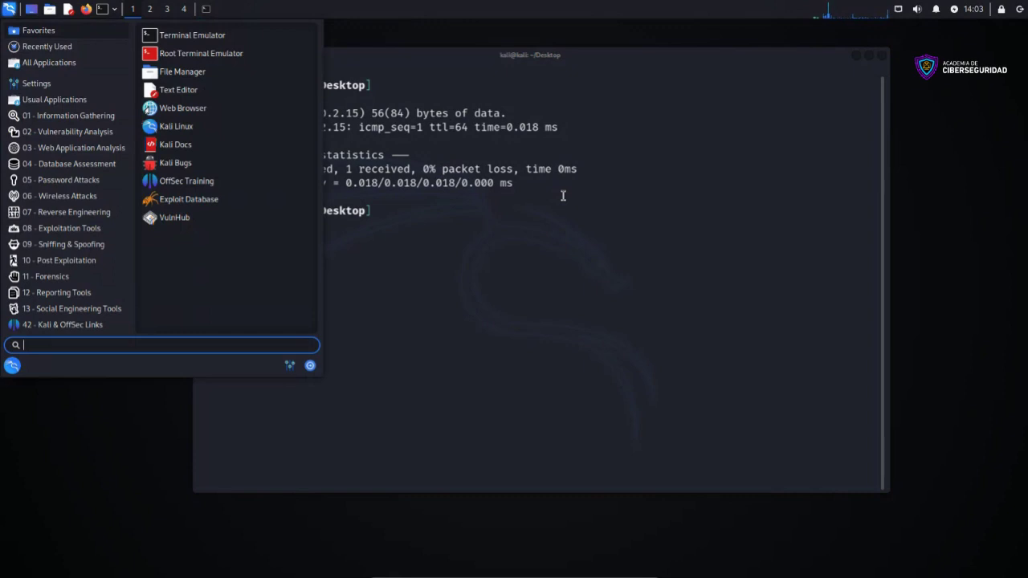
key(Escape)
key(super+Tab)
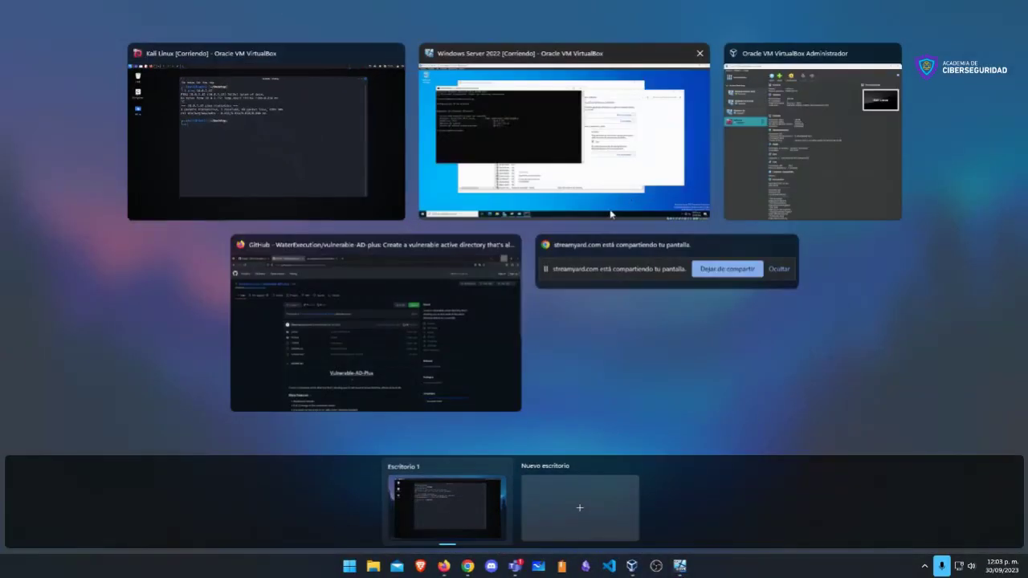
click(470, 278)
click(306, 34)
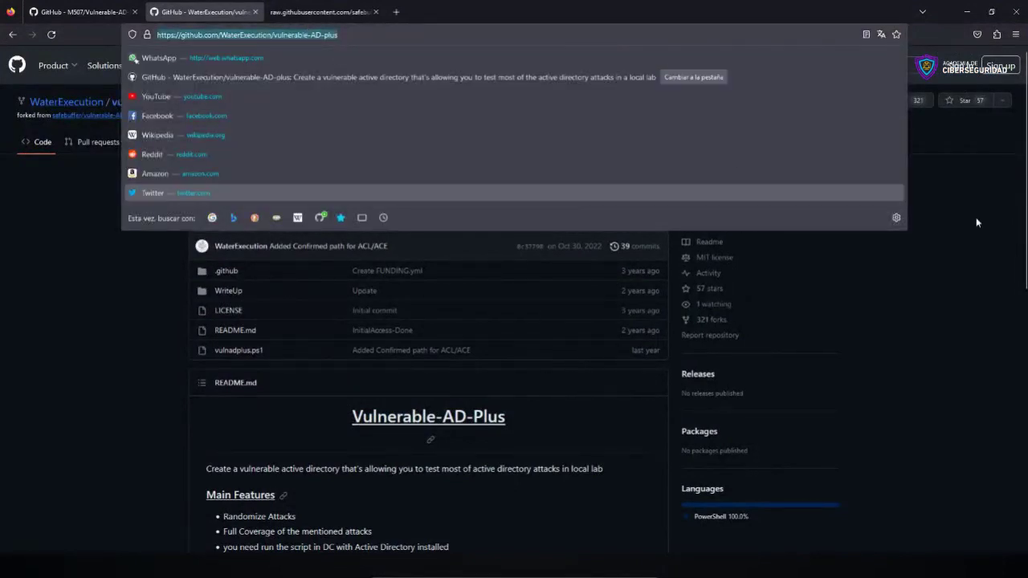
key(Escape)
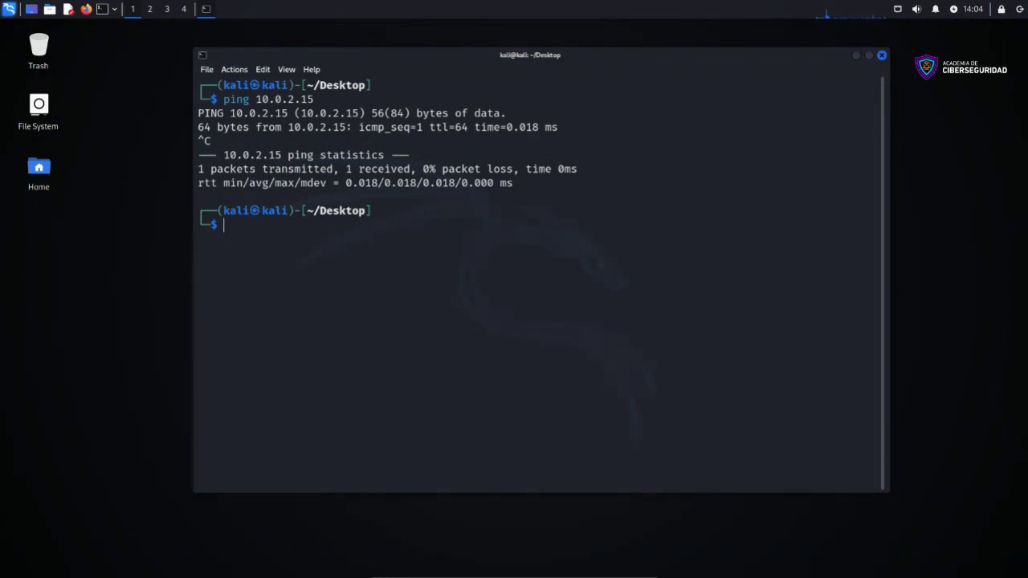
Step: Close the server's command prompt and reboot the VM via Máquina > Reiniciar
key(alt+Tab)
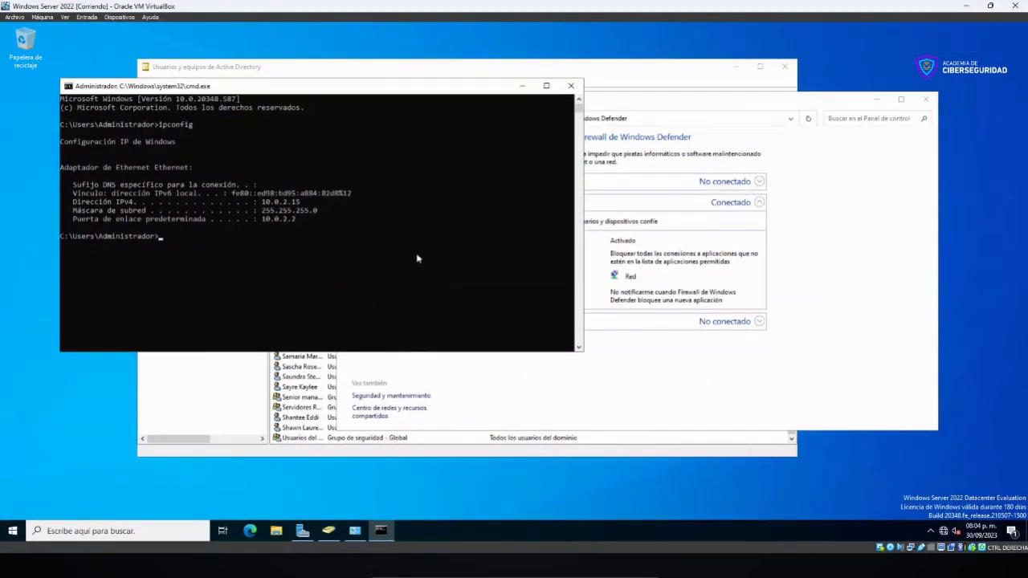
click(571, 86)
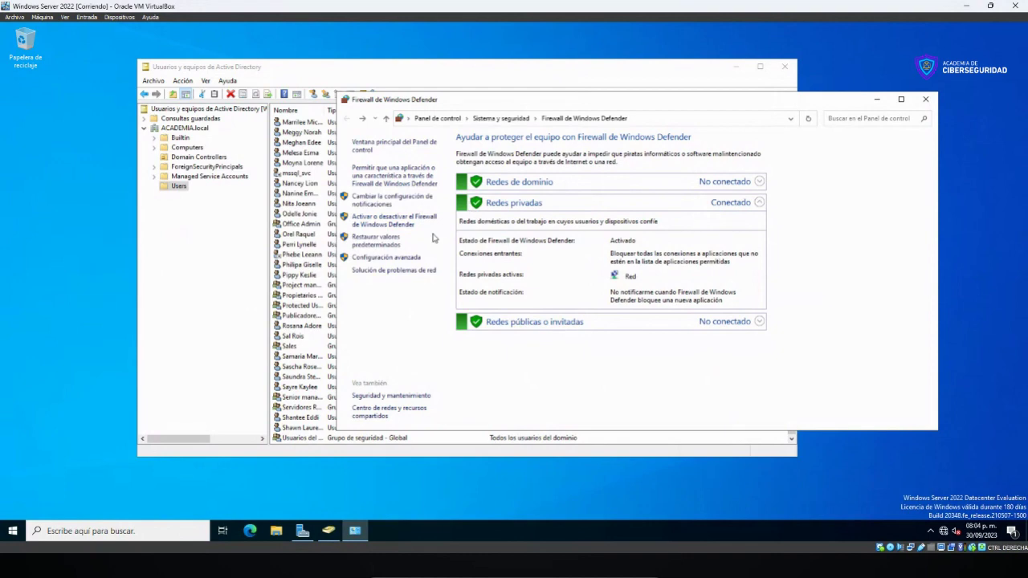
click(42, 17)
click(80, 100)
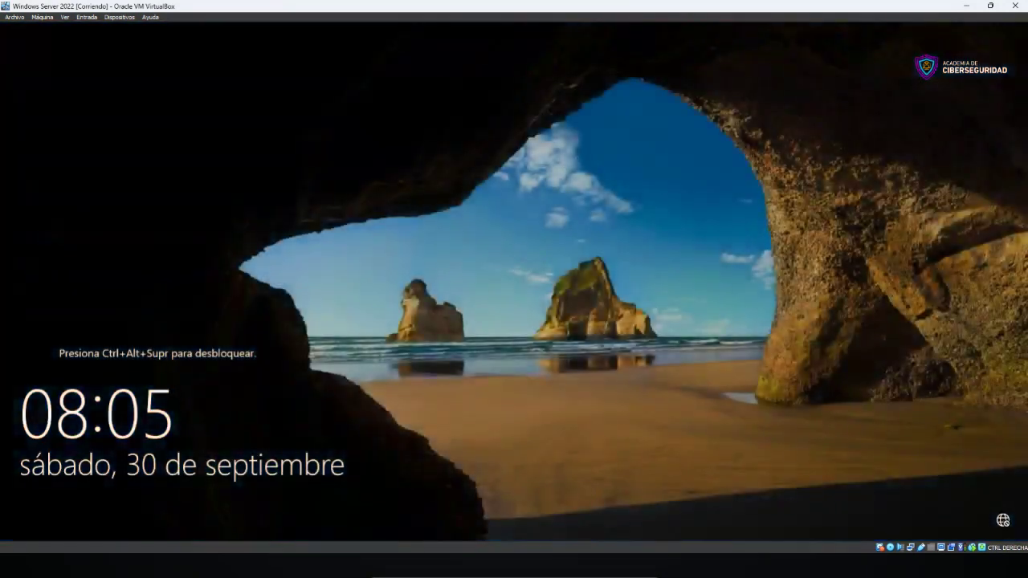
Step: Send Ctrl-Alt-Del to the server VM and sign in with the administrator password
click(42, 17)
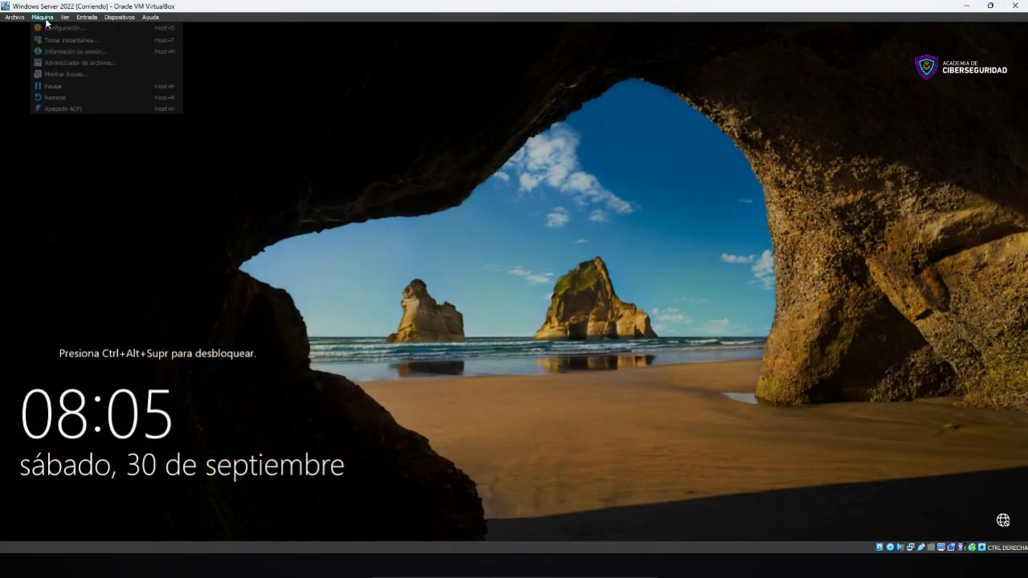
mouse_move(89, 27)
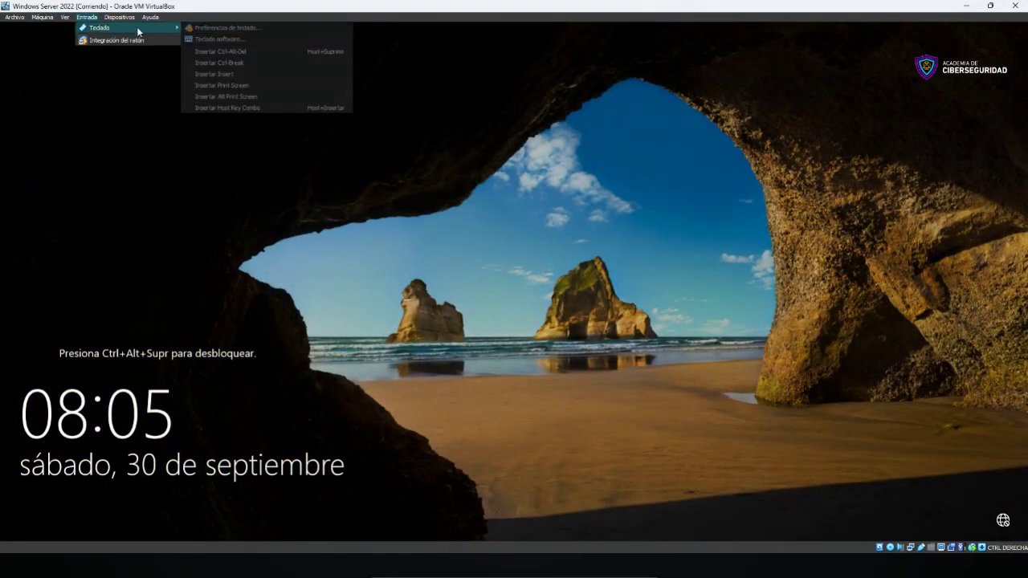
click(247, 51)
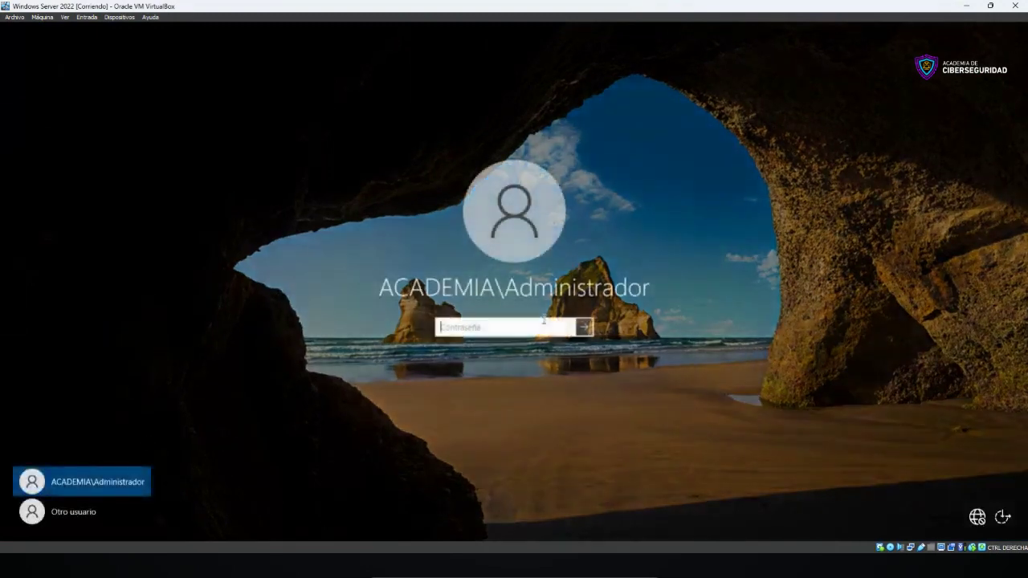
key(Return)
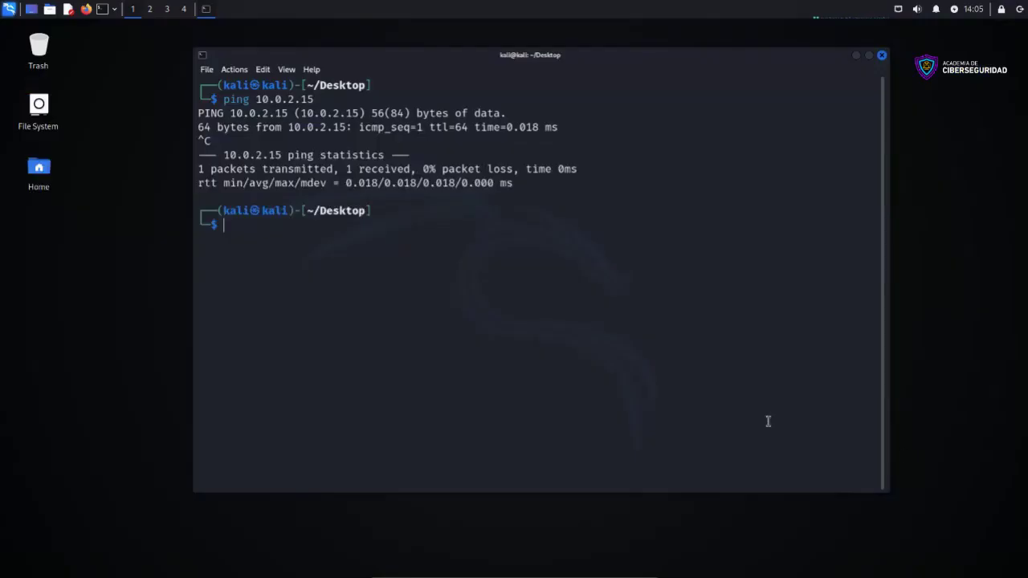
Step: Rerun the ping to 10.0.2.15 and stop it after steady replies
key(Up)
key(Return)
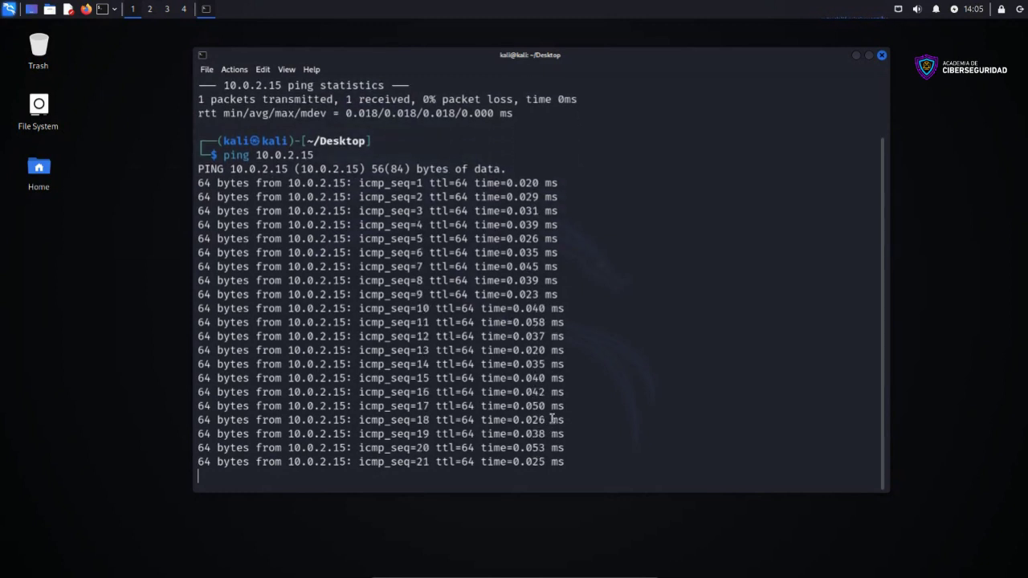
key(ctrl+c)
Step: Run 'ip a' to list Kali's network interfaces and addresses
scroll(487, 354, up, 4)
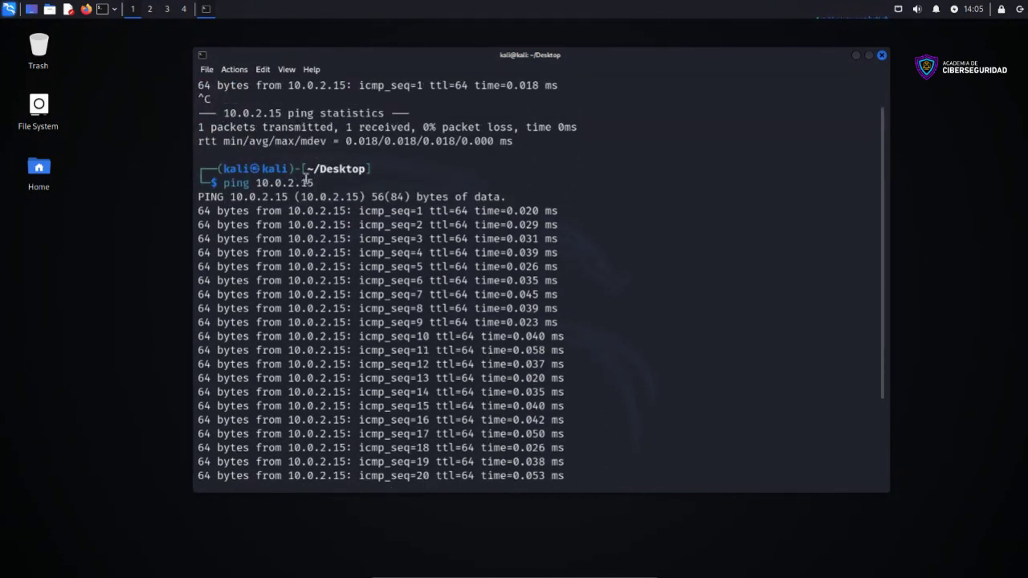
text(ip a)
key(Return)
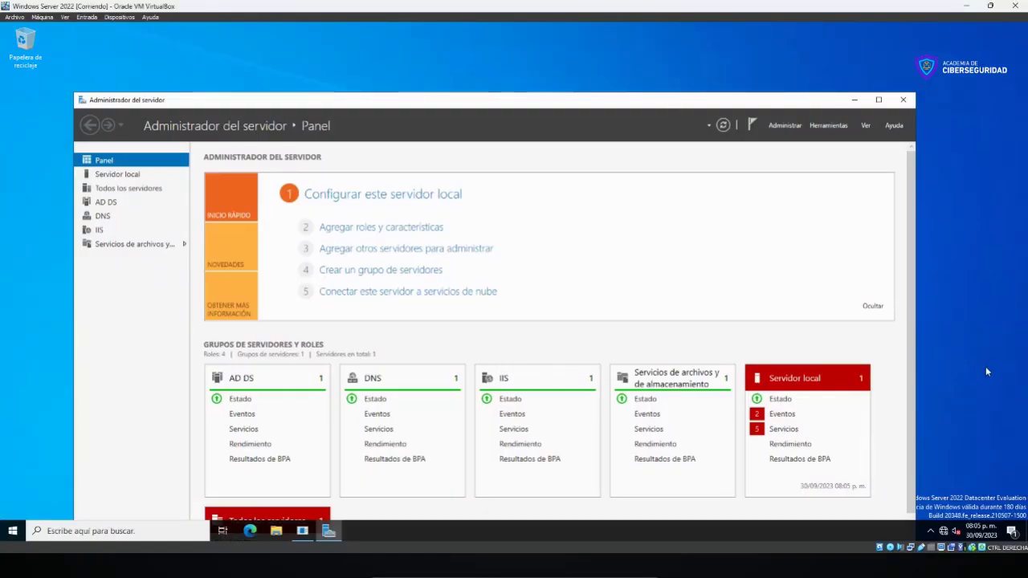
Step: Run ipconfig in a server command prompt and select the IPv4 address 10.0.2.15
key(super+r)
text(cmd)
key(Return)
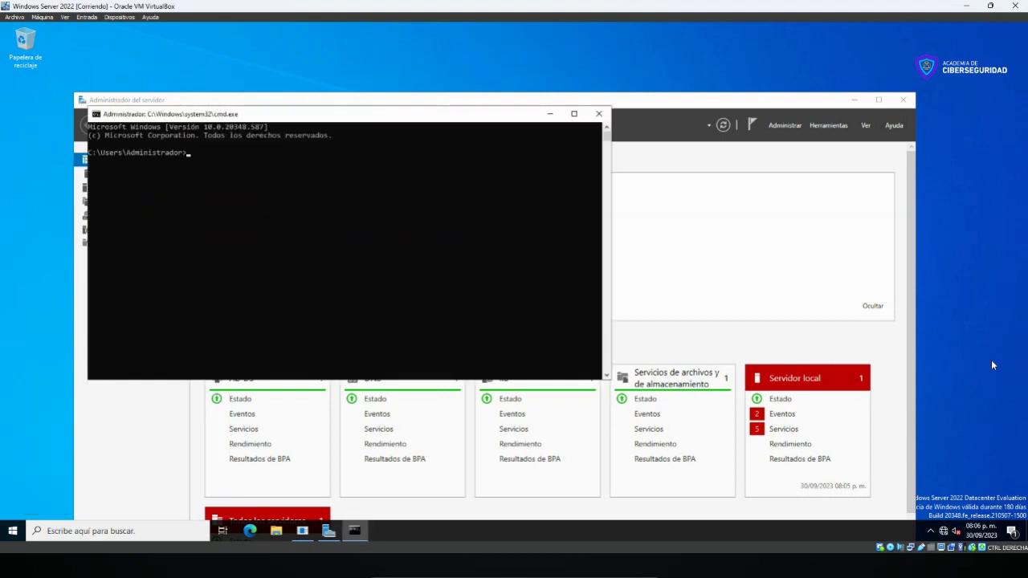
text(ipconfig)
key(Return)
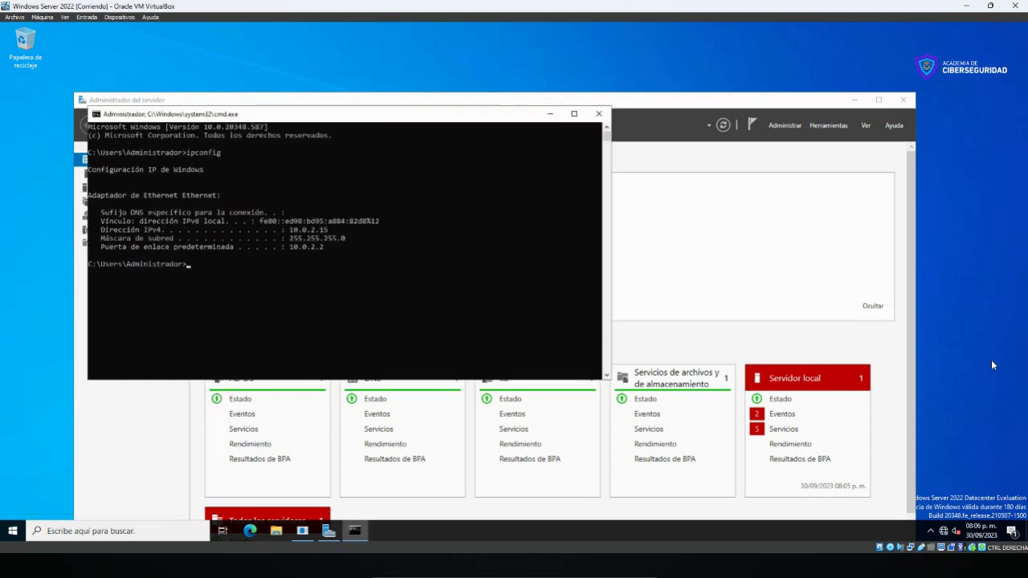
drag(289, 230, 331, 232)
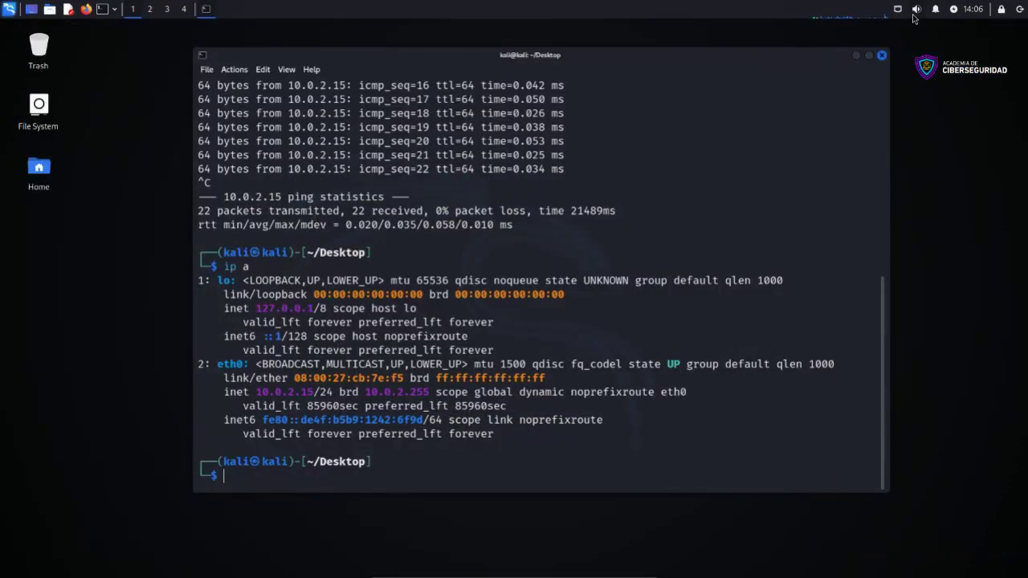
Step: Open Wired connection 1's IPv4 settings in the Network Connections editor and add an address entry
click(897, 12)
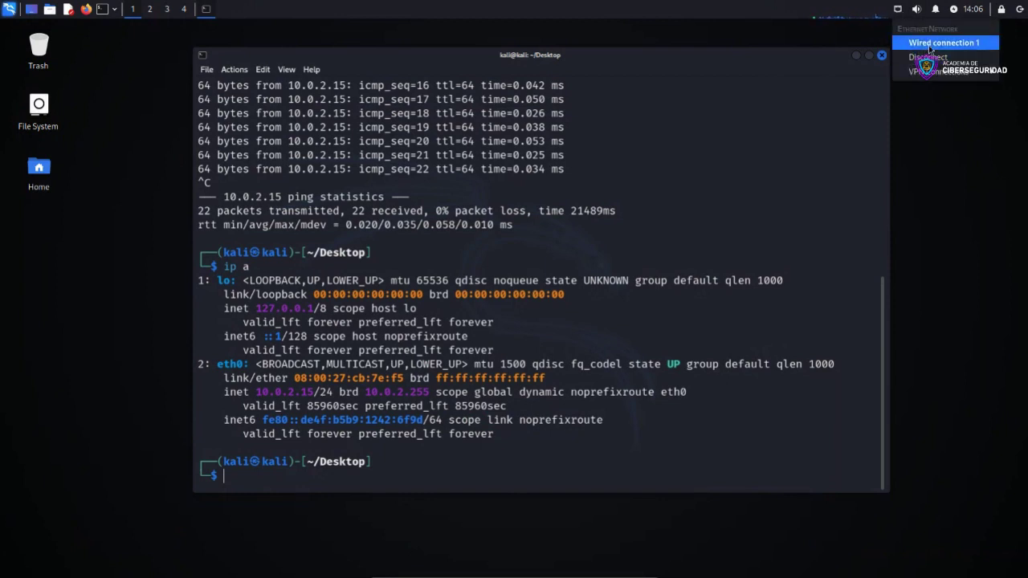
click(928, 42)
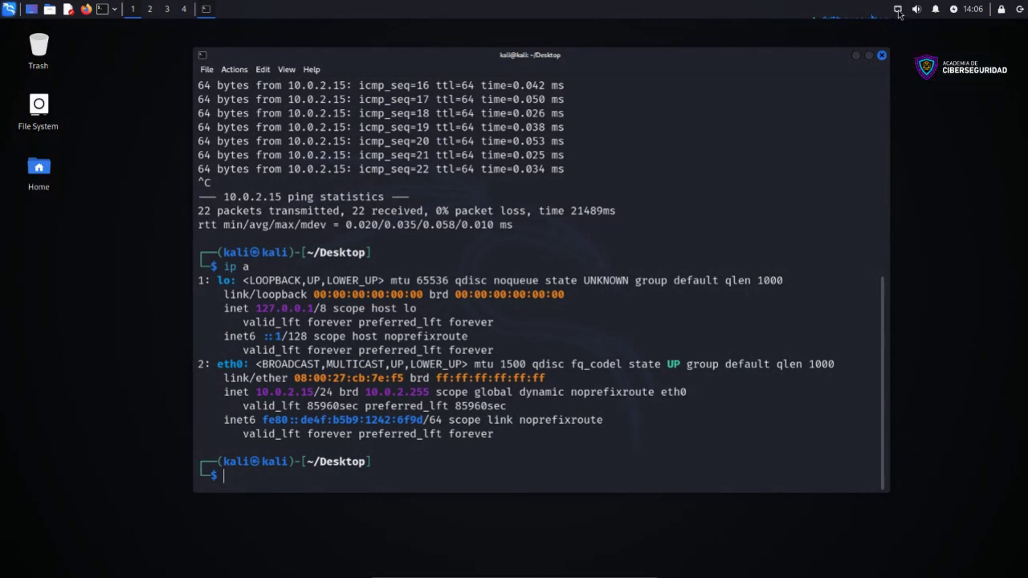
right_click(896, 9)
click(935, 72)
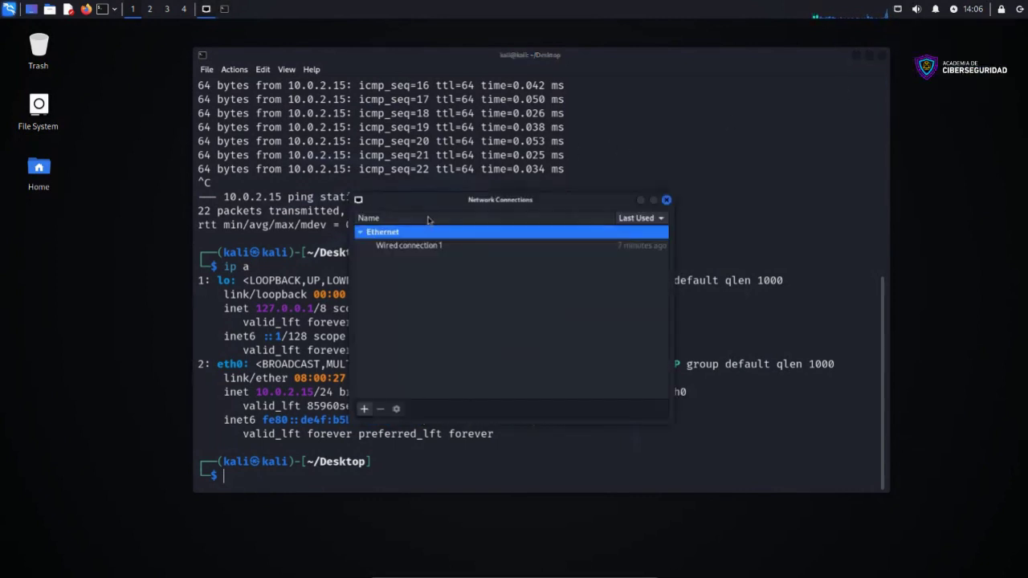
click(429, 245)
click(396, 409)
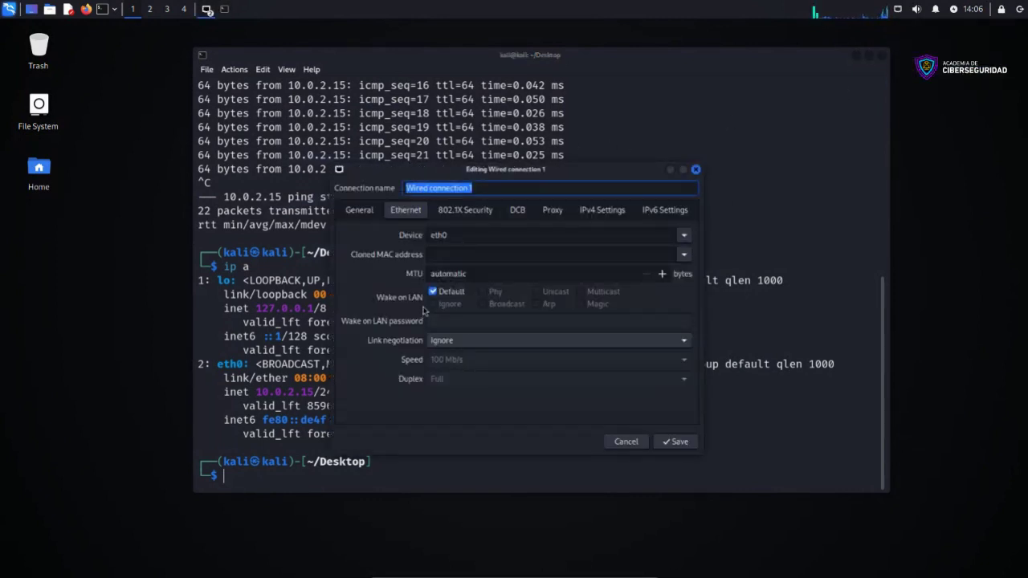
click(599, 212)
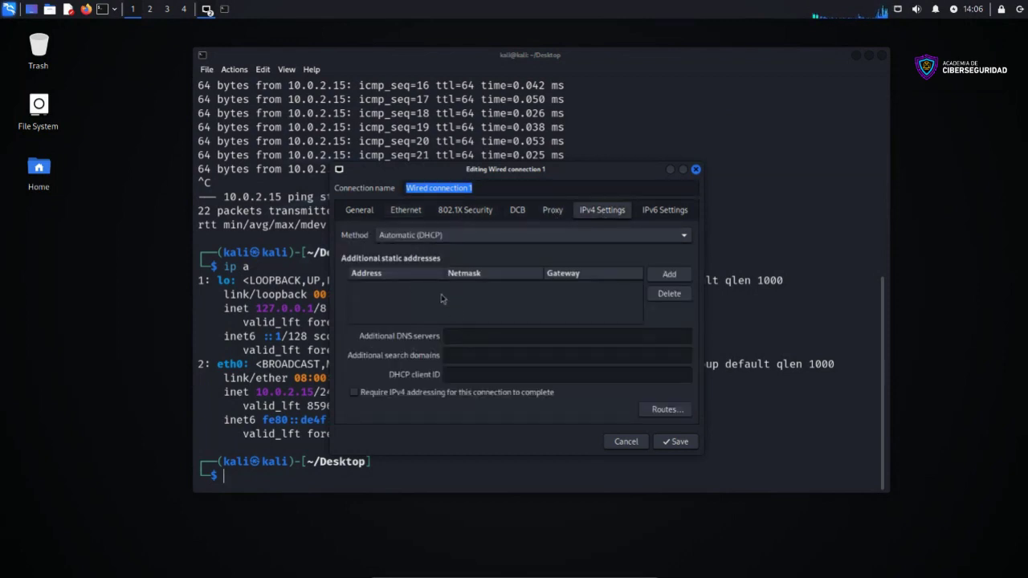
click(670, 275)
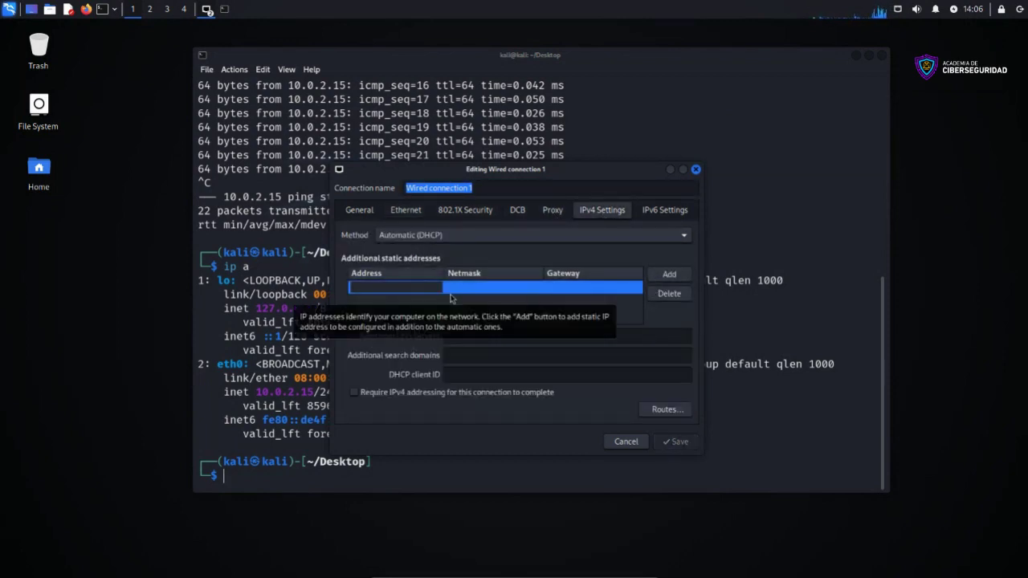
drag(554, 171, 708, 162)
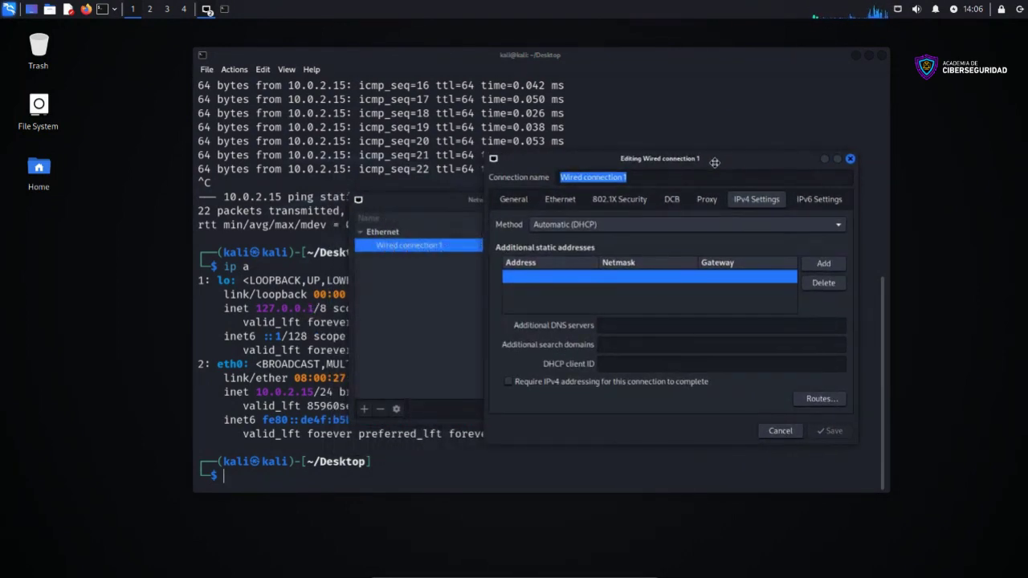
Step: Enter address 10.0.2.30/24, gateway 10.0.2.2, DNS 8.8.8.8,8.8.4.4, and save
click(544, 276)
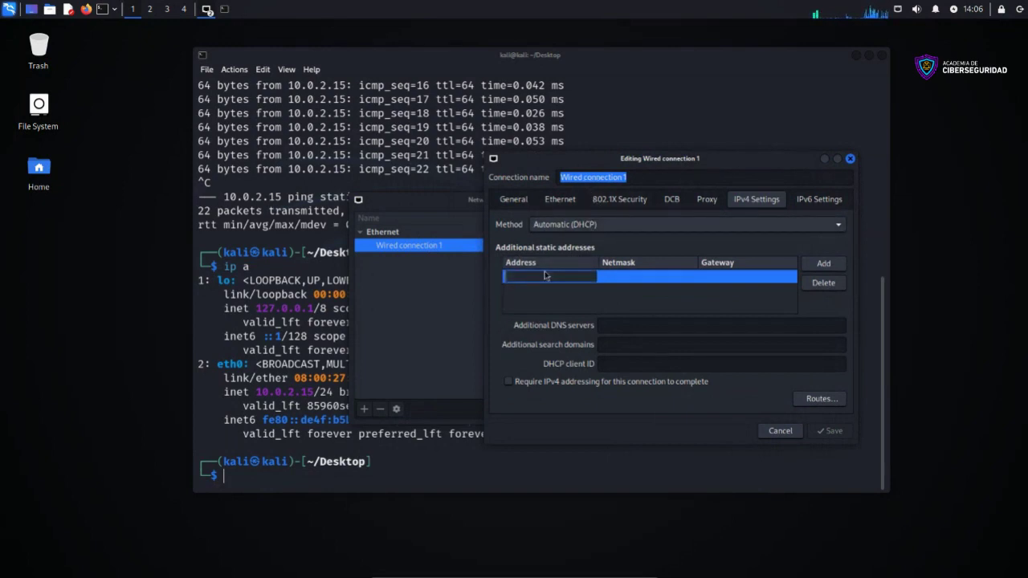
text(10.0.2.30)
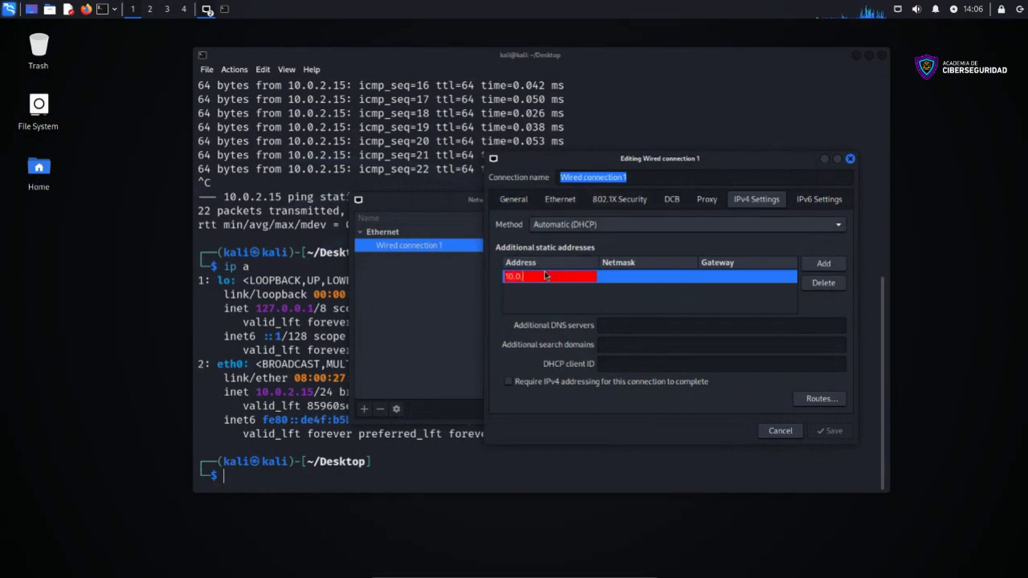
click(623, 276)
text(24)
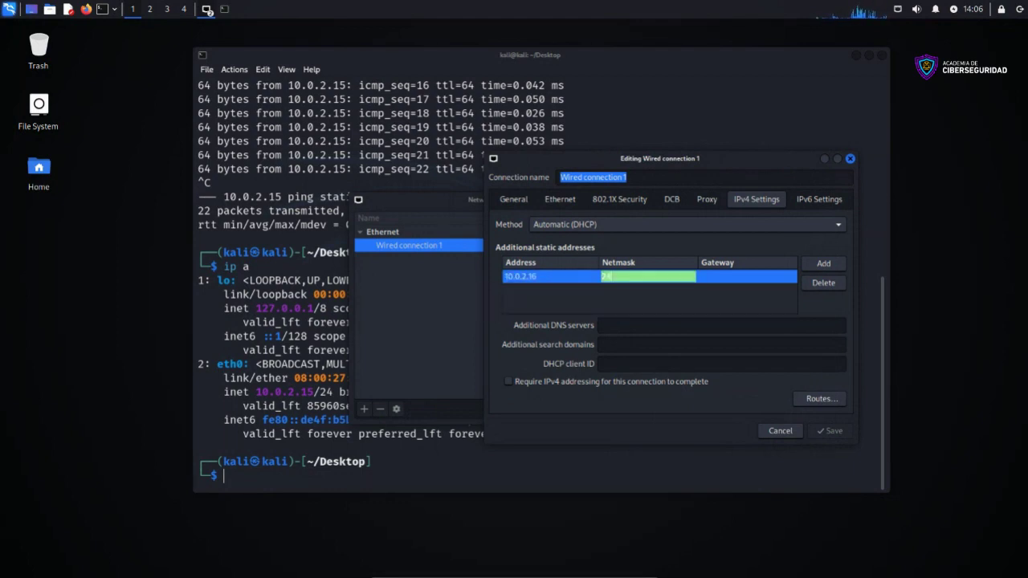
click(745, 276)
text(1)
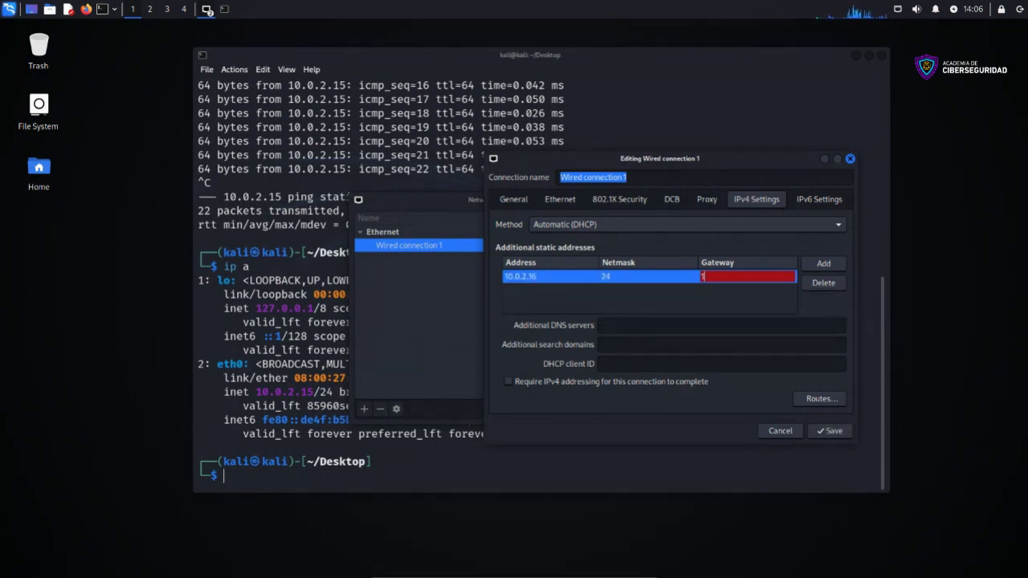
text(0.0.2.2)
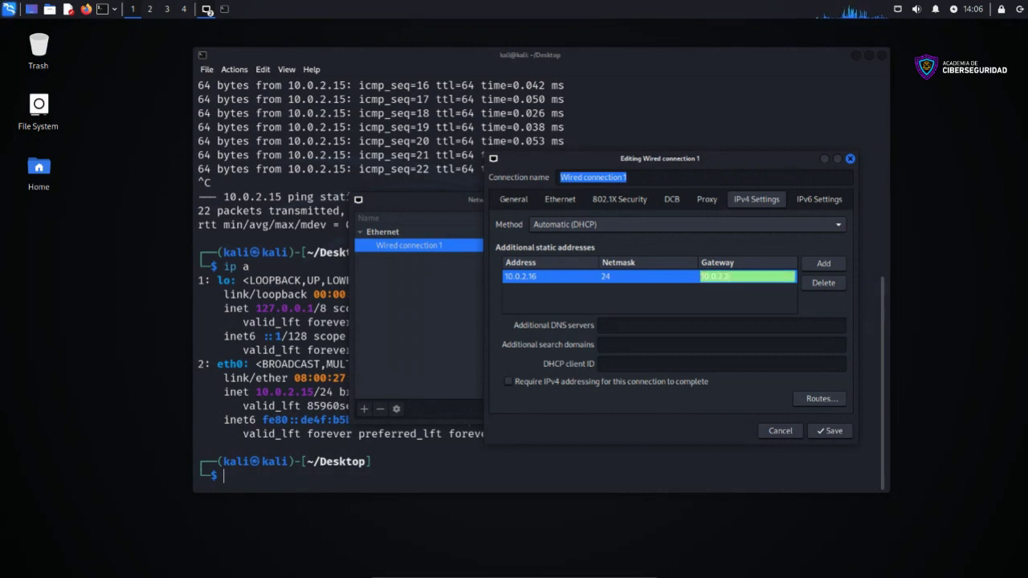
click(695, 321)
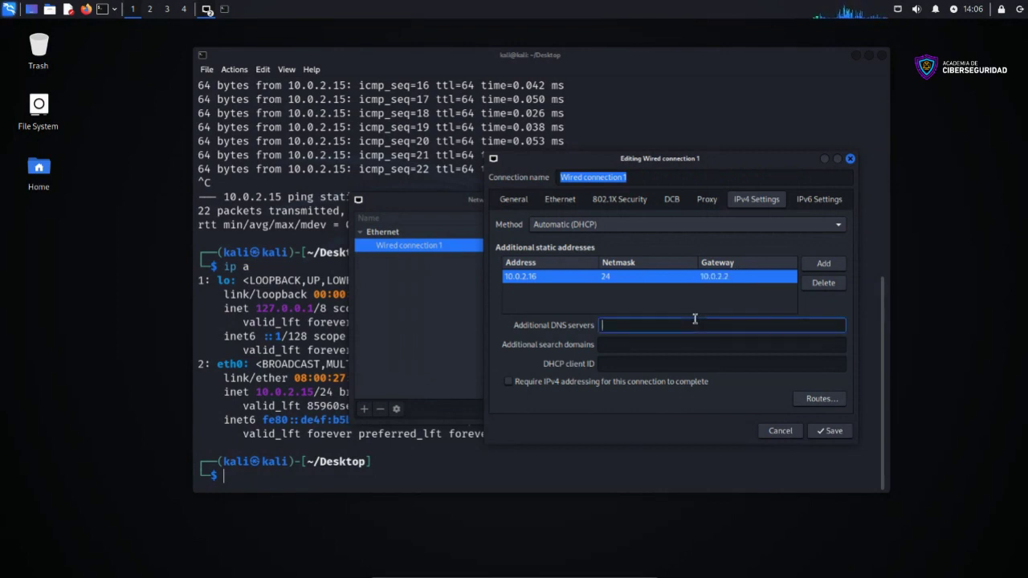
text(8.8.8)
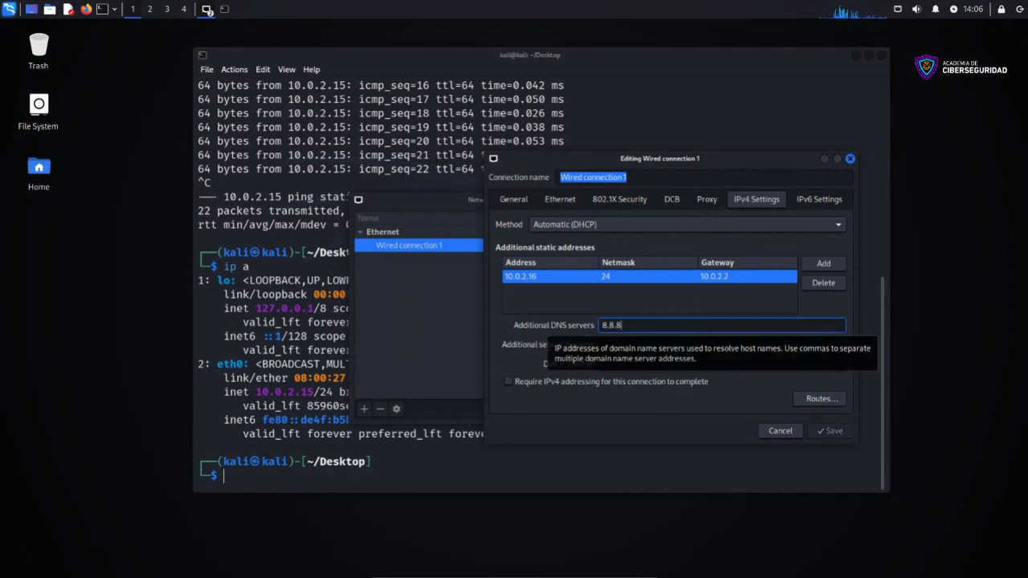
text(.8)
text(,)
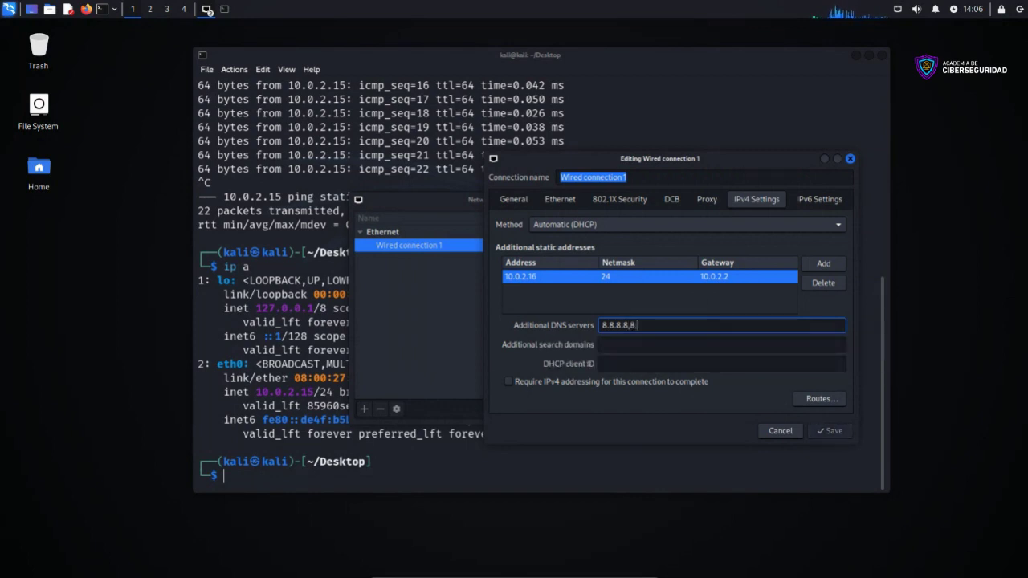
text(8.8.4.4)
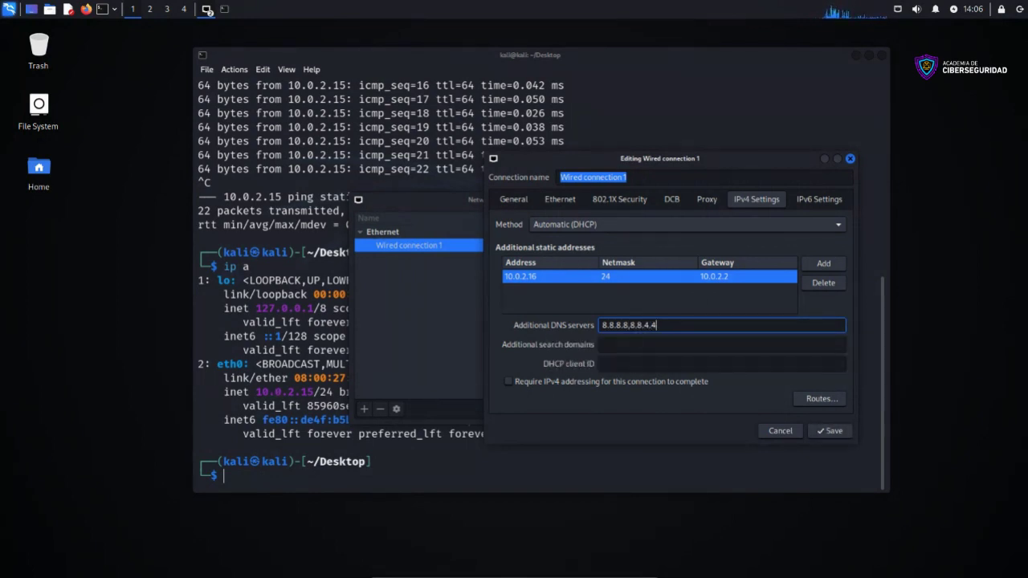
click(833, 434)
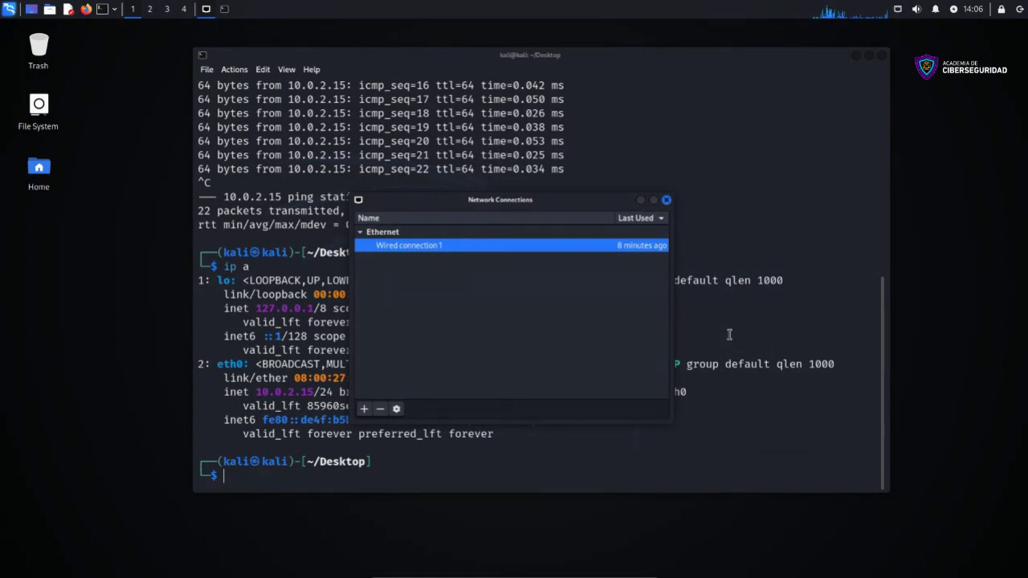
Step: Close Network Connections, then disconnect and reconnect Wired connection 1 to apply the new settings
click(665, 200)
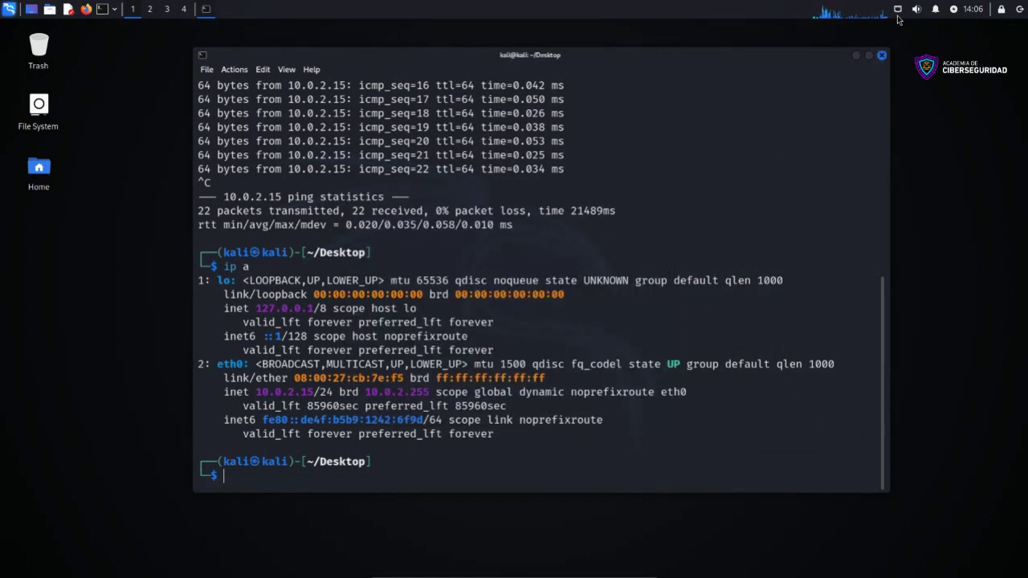
click(898, 11)
click(922, 57)
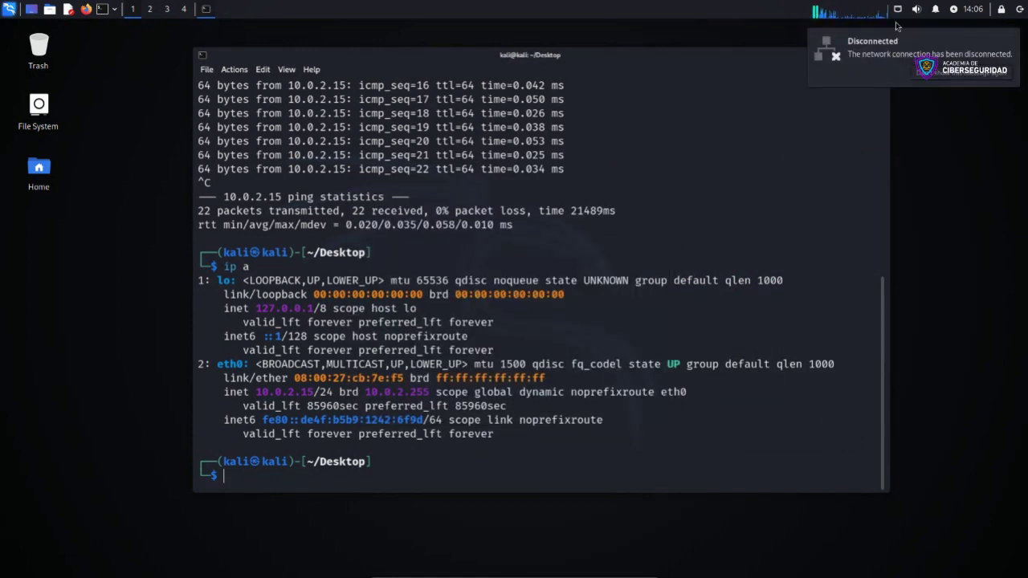
click(897, 10)
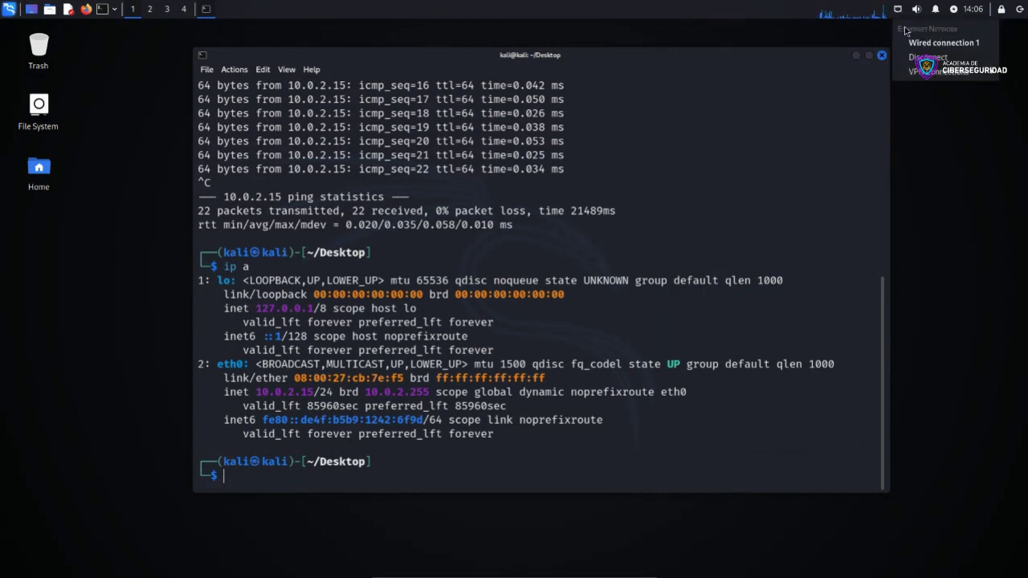
click(923, 58)
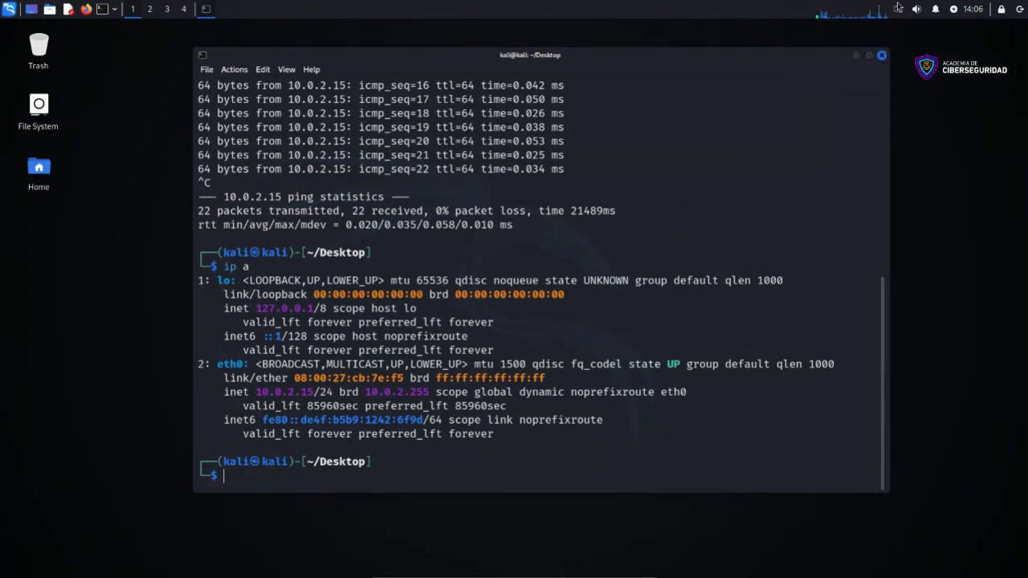
click(898, 10)
click(923, 73)
Step: Run ip a to list eth0's addresses, then briefly ping 10.0.2.15
text(ip a)
key(Return)
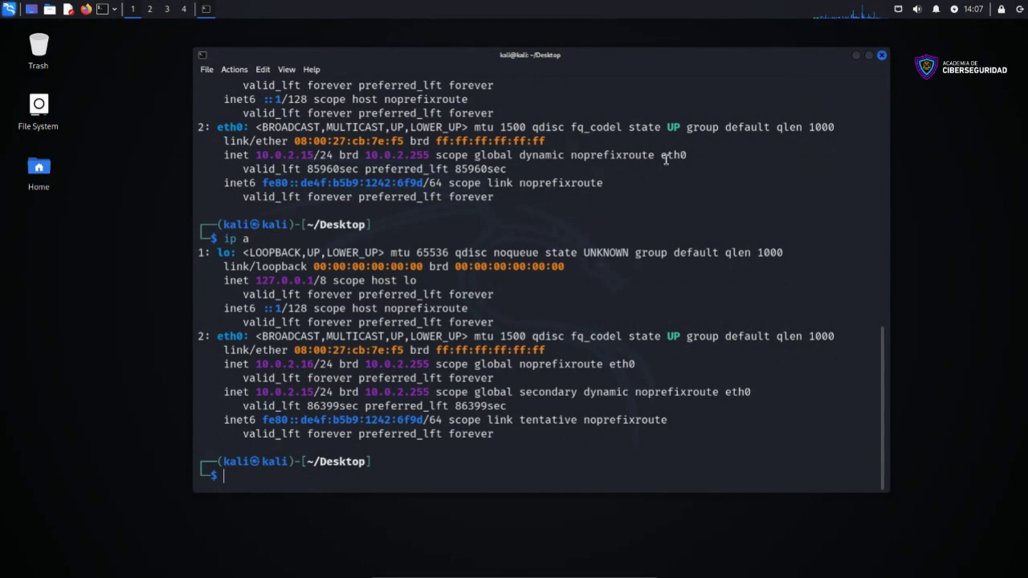
text(ping 10.0.2.15)
key(Return)
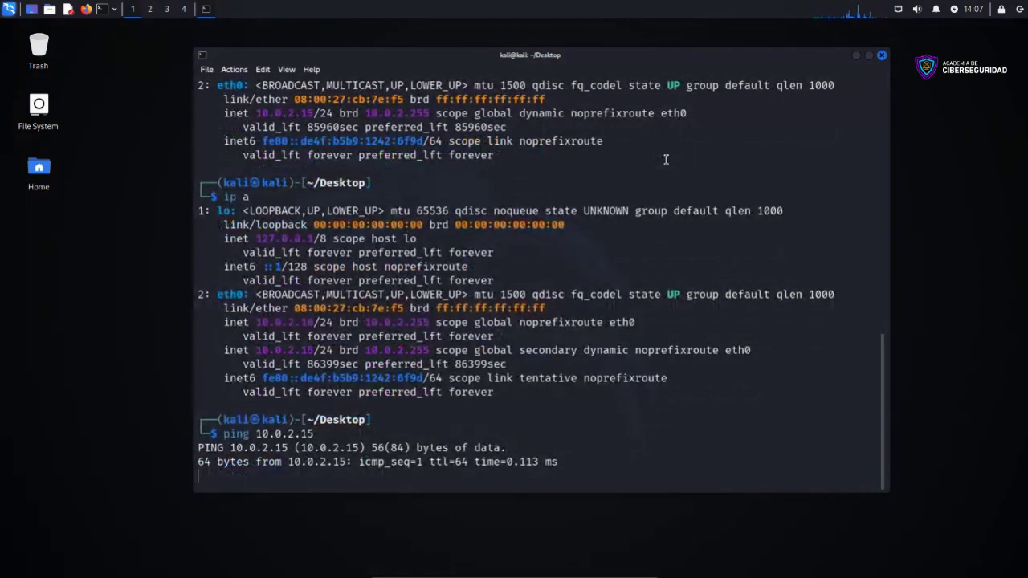
key(ctrl+c)
key(Return)
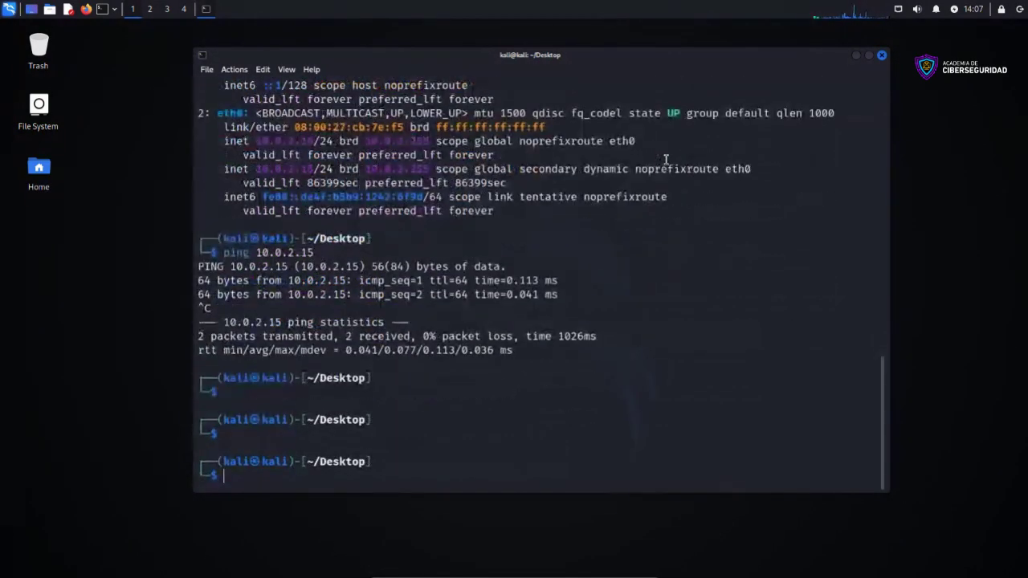
scroll(428, 233, up, 5)
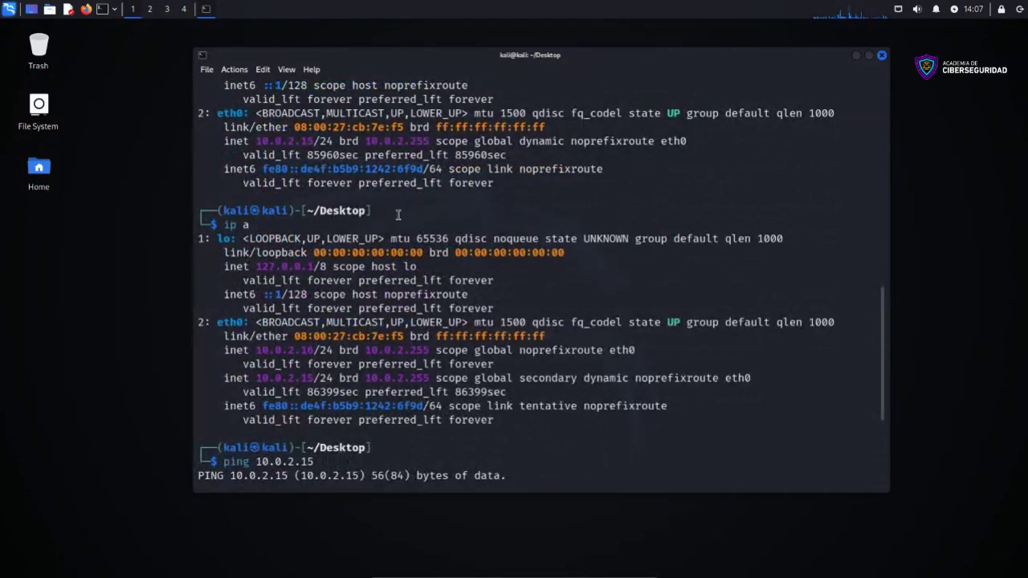
scroll(461, 211, down, 2)
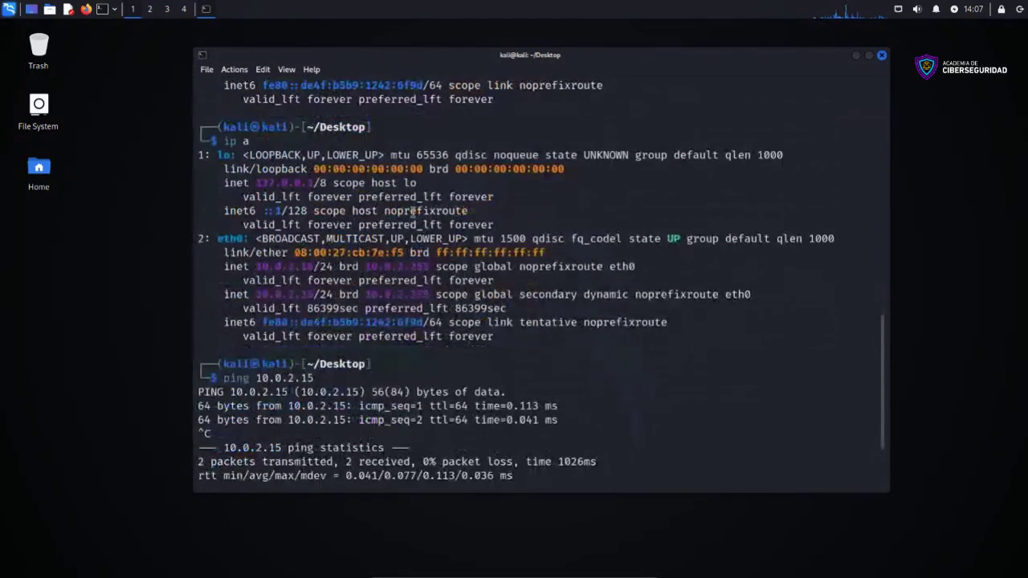
scroll(437, 300, up, 3)
scroll(436, 300, down, 3)
Step: Ping the new address 10.0.2.16, getting 3 of 3 replies, and highlight ttl=64
text(10.0.2.16)
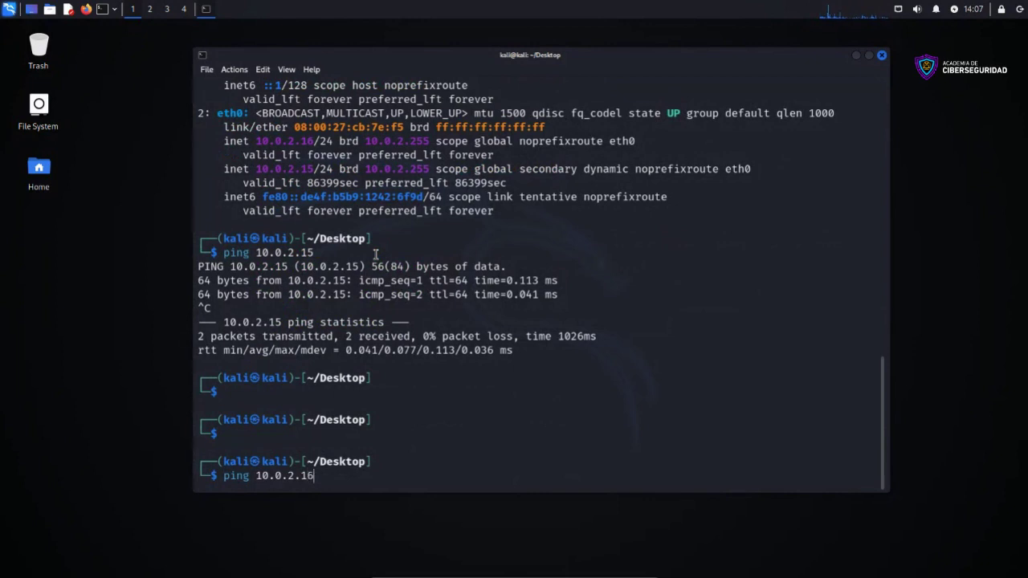
key(Return)
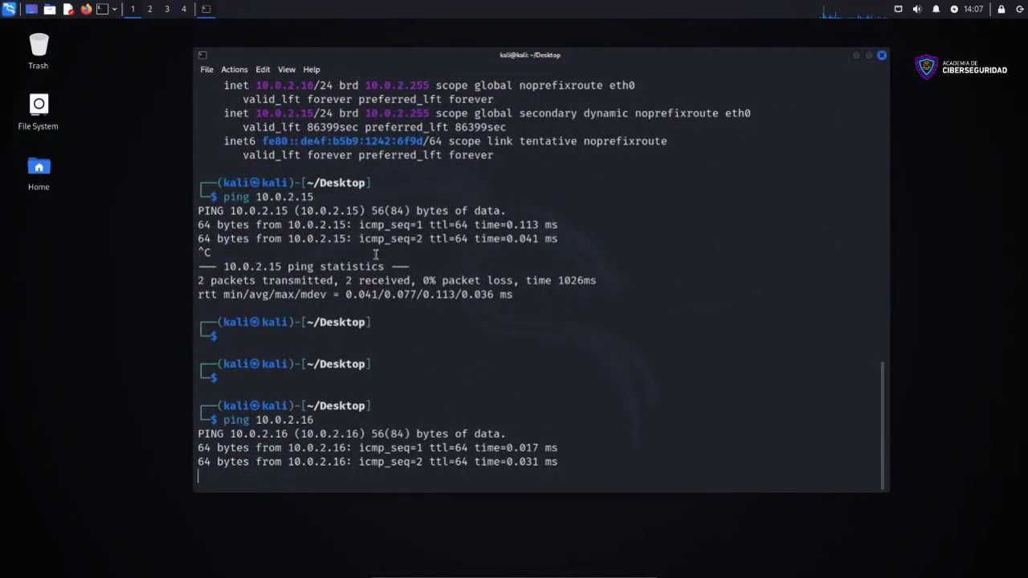
key(ctrl+c)
drag(469, 379, 404, 350)
click(446, 353)
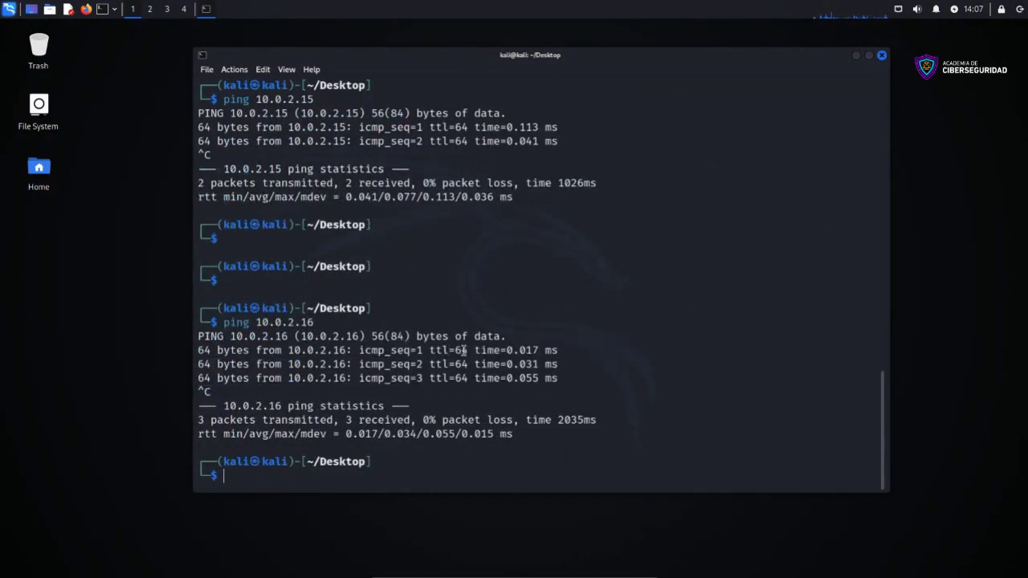
double_click(463, 350)
click(420, 312)
double_click(459, 350)
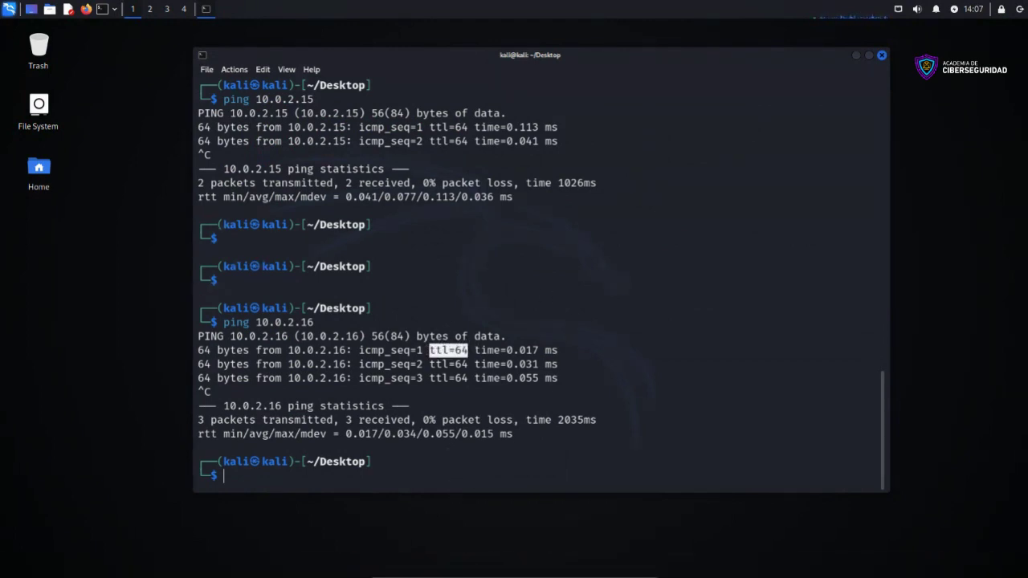
Step: Take the Kali VM out of full screen and show its network adapter settings
click(466, 569)
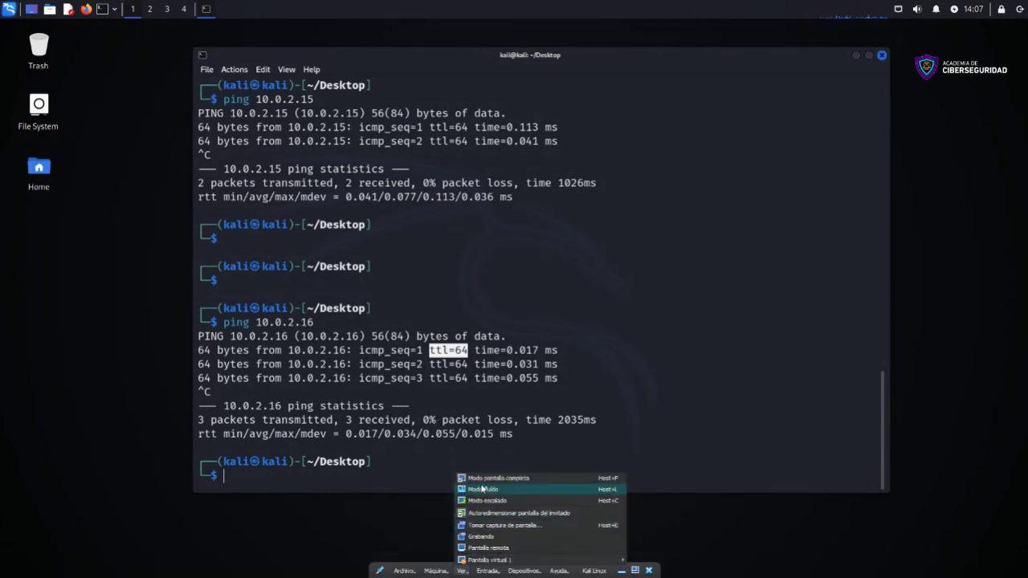
click(482, 478)
click(42, 17)
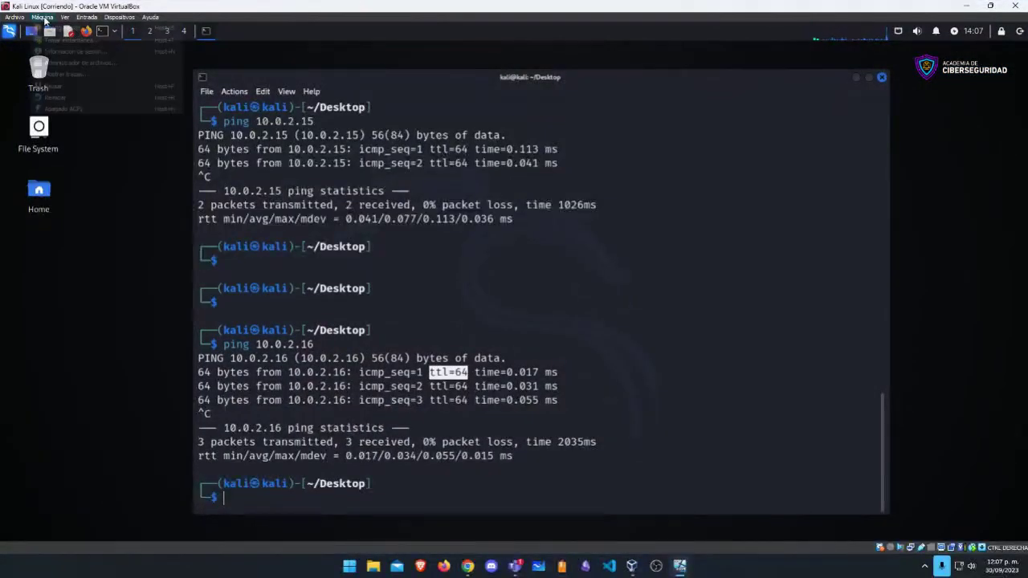
key(Escape)
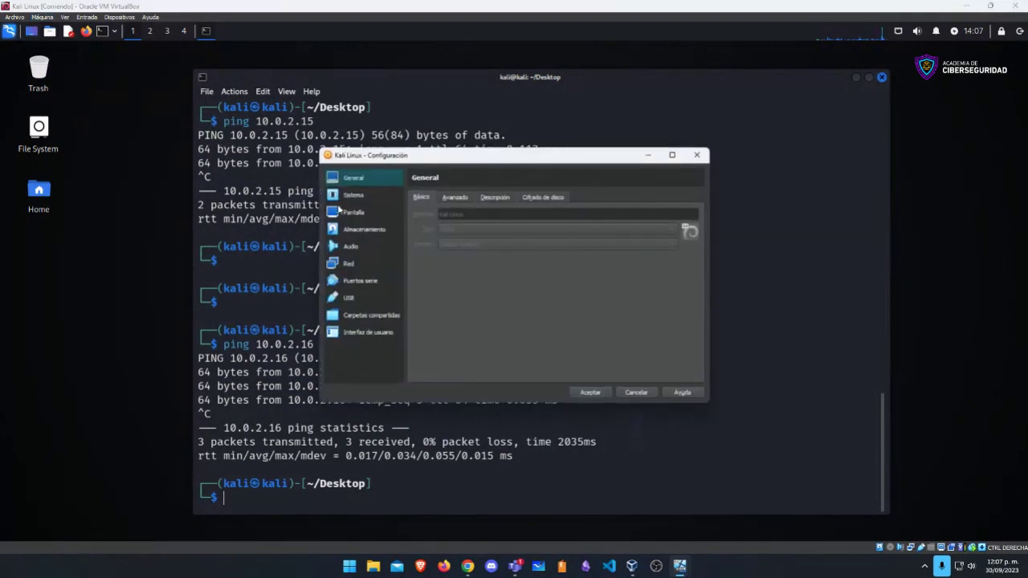
click(370, 264)
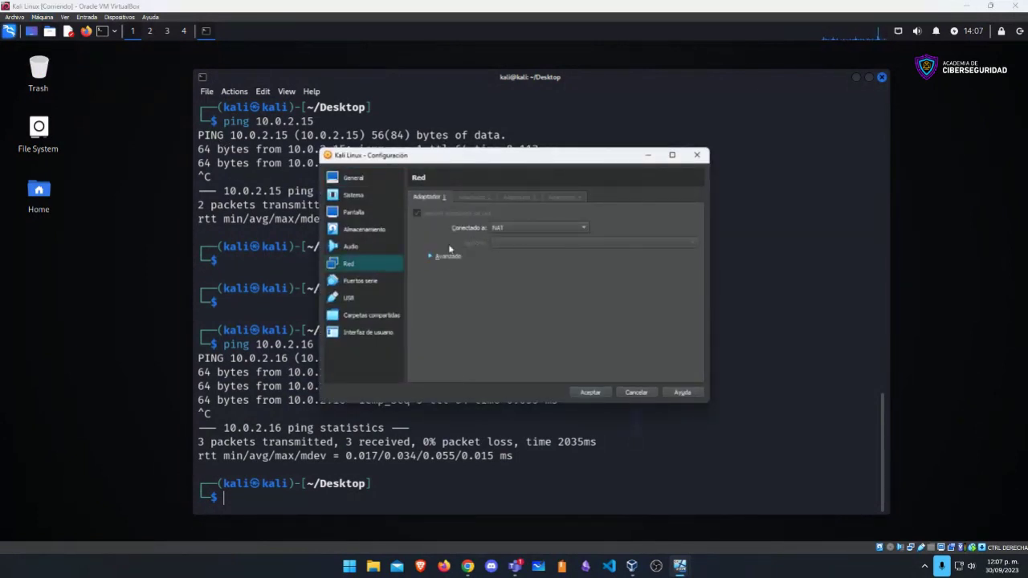
Step: Attach adapter 1 to Red NAT Lab_CEH with promiscuous mode Permitir todo, and apply
click(534, 228)
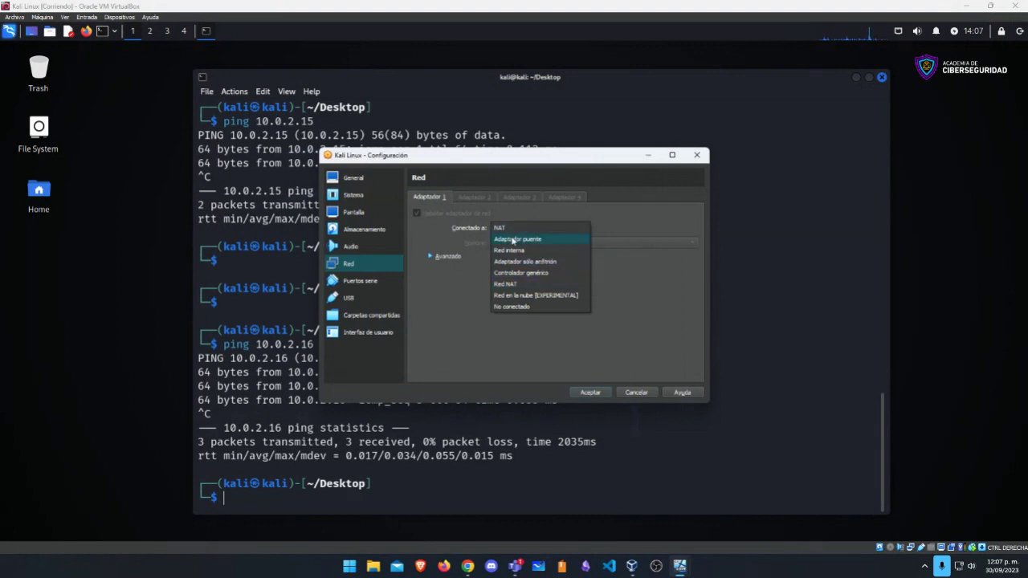
click(440, 257)
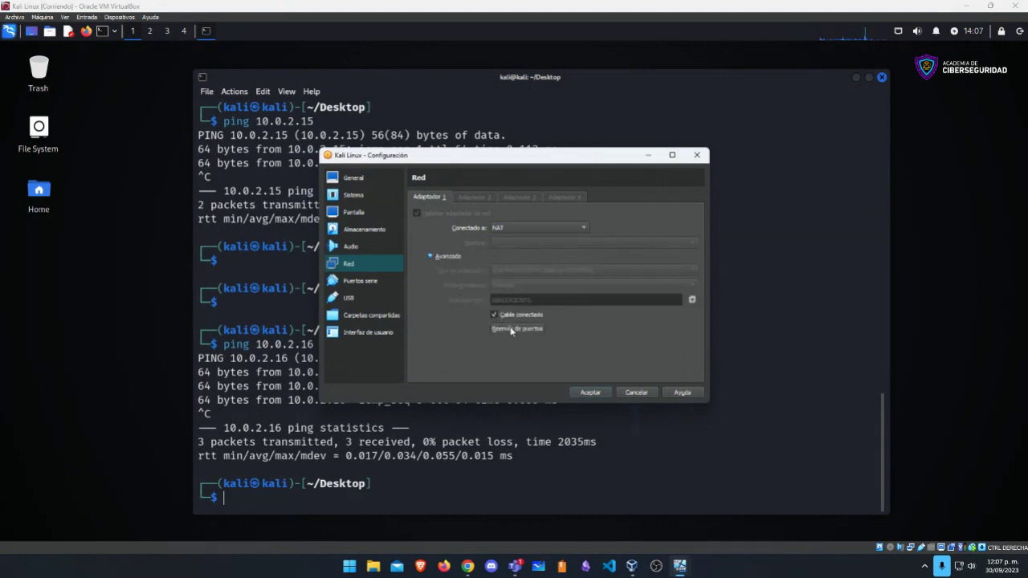
click(516, 231)
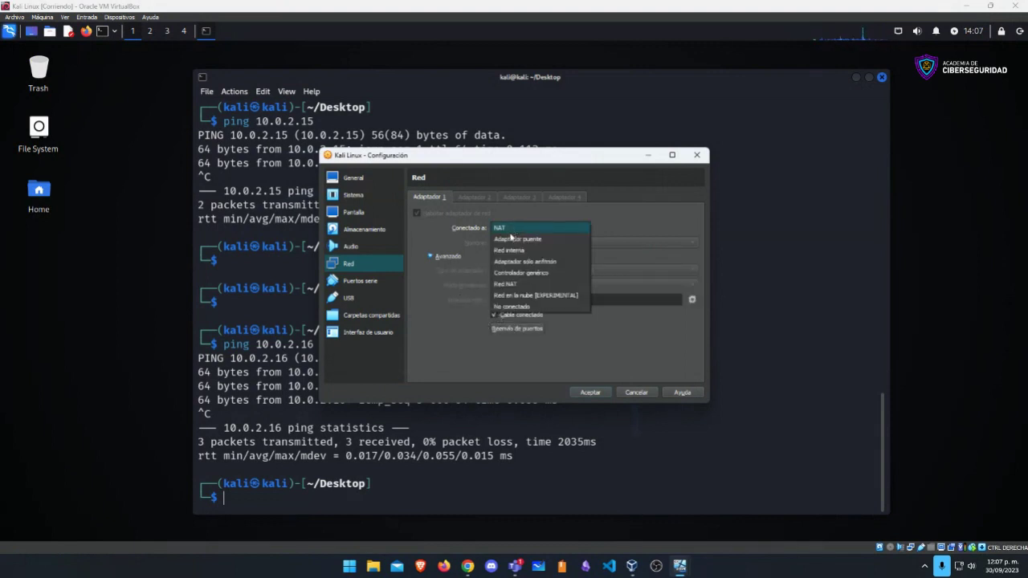
click(534, 280)
click(515, 290)
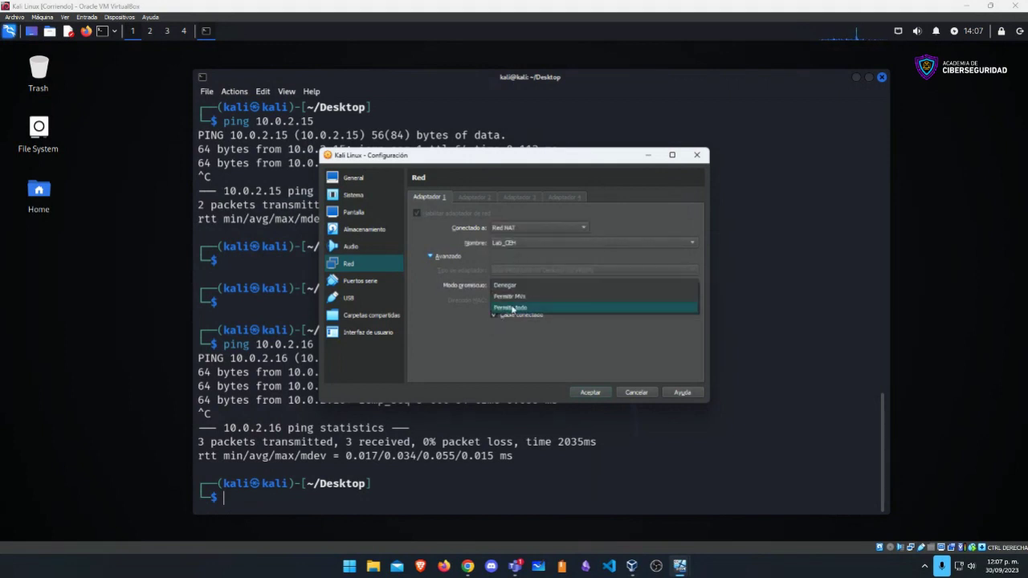
click(503, 310)
click(589, 392)
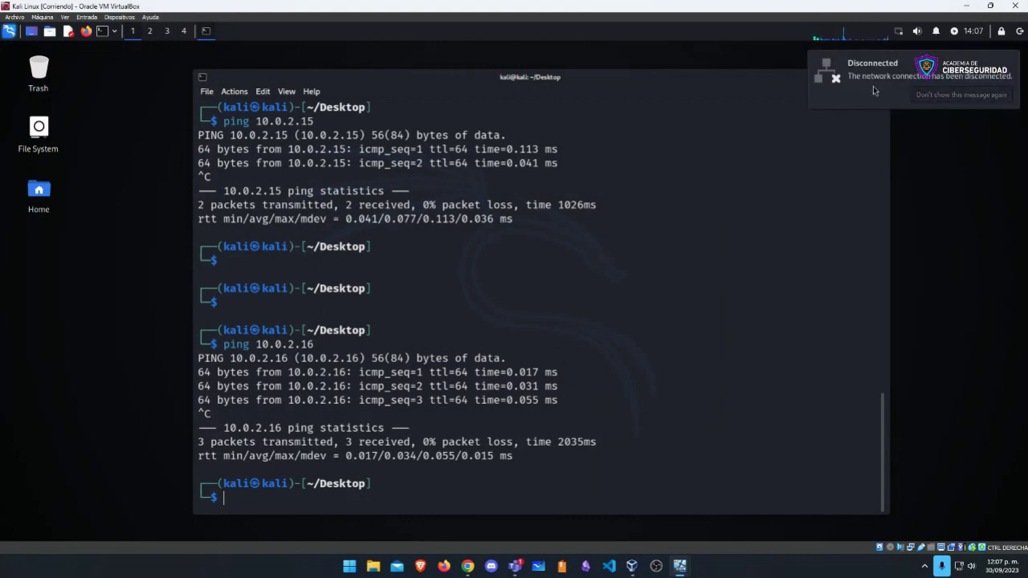
click(926, 92)
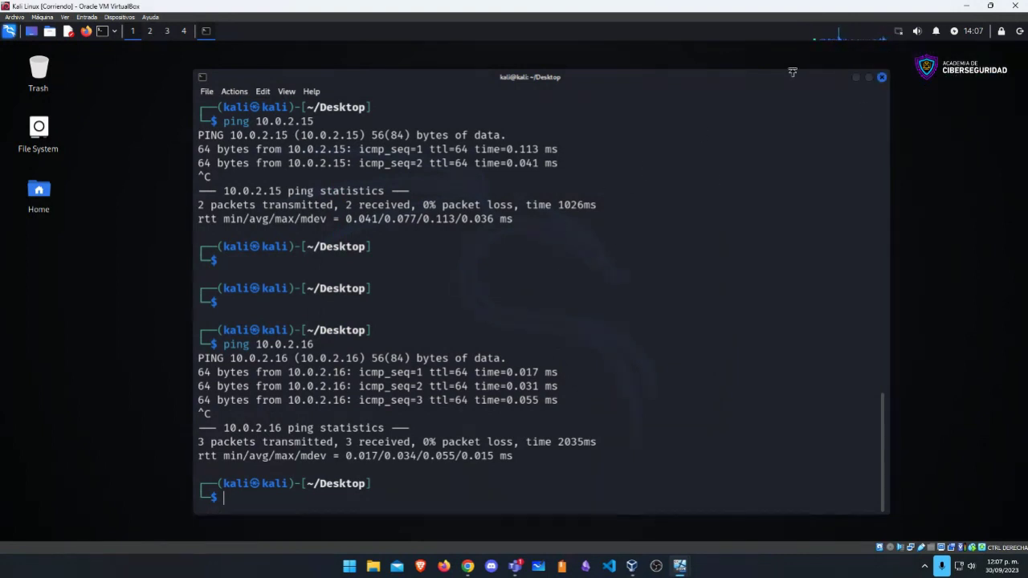
Step: Reconnect Wired connection 1 and check eth0's addresses with ip a and ifconfig
click(897, 33)
click(938, 93)
key(Up)
key(Up)
key(Down)
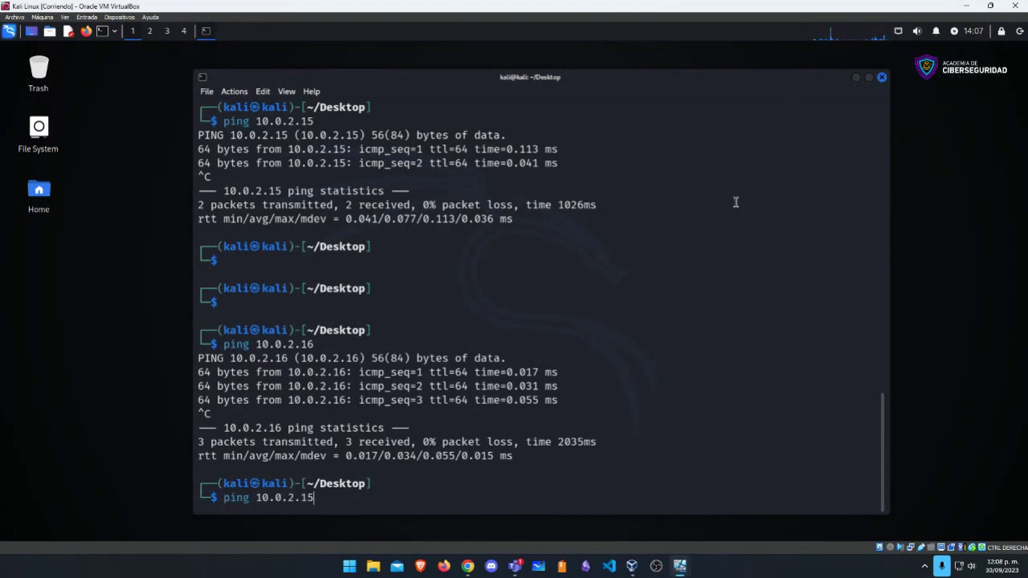
key(Up)
key(Return)
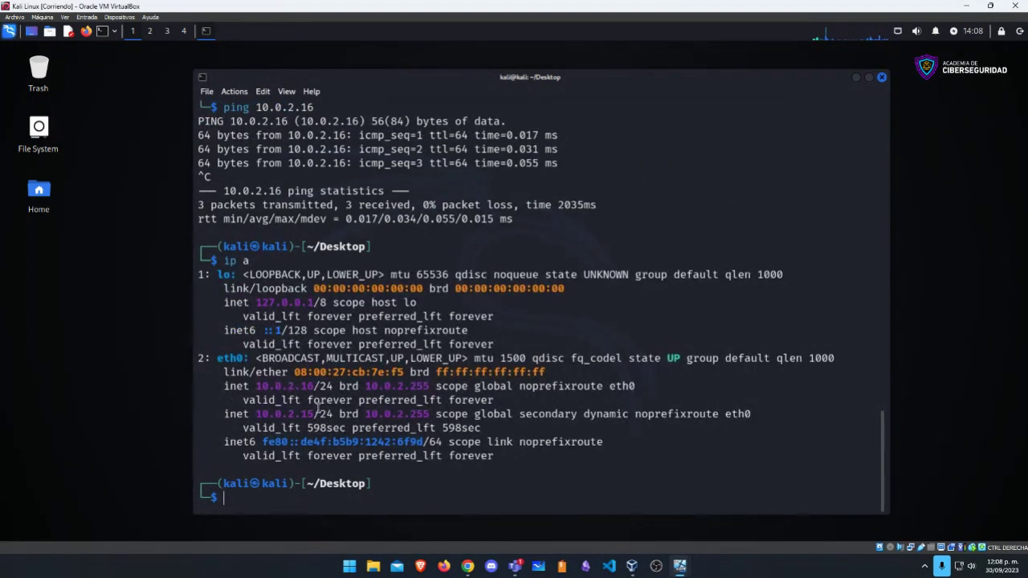
drag(601, 438, 262, 382)
click(233, 381)
text(ifconfig)
key(Return)
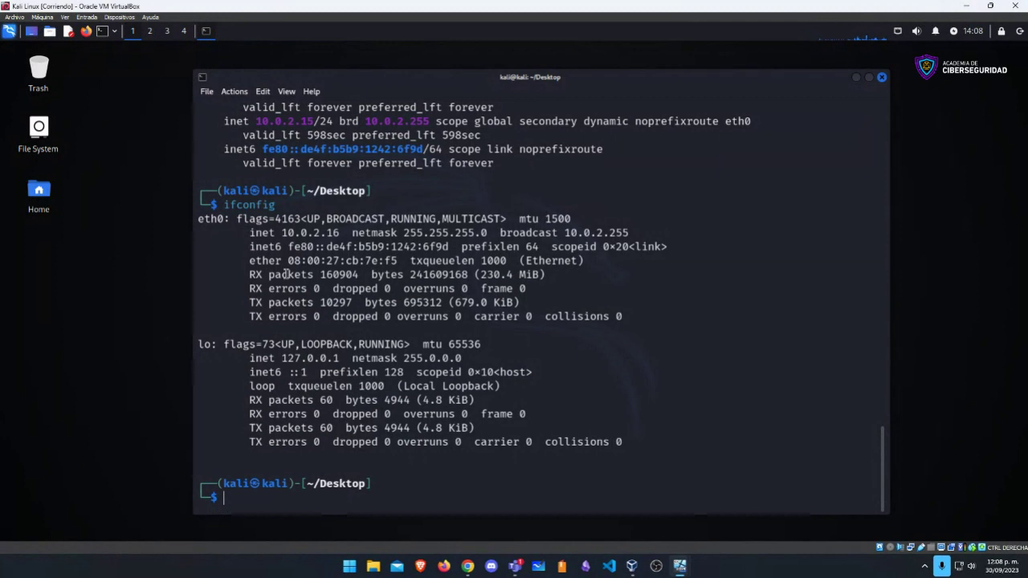
Step: Ping 10.0.2.16 and then 10.0.2.15, both answering with 0% packet loss
text(ping)
key(Right)
key(Return)
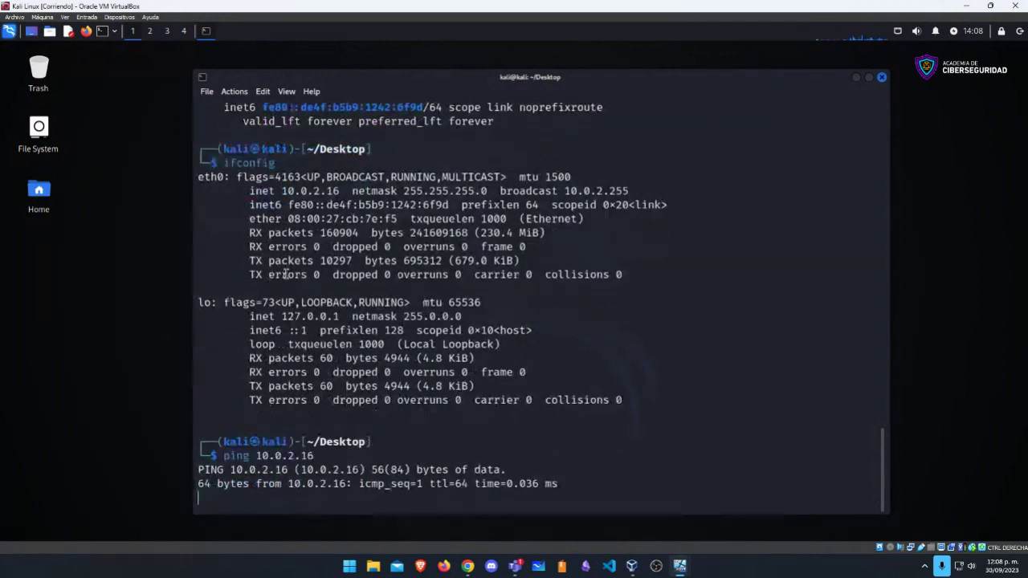
key(ctrl+c)
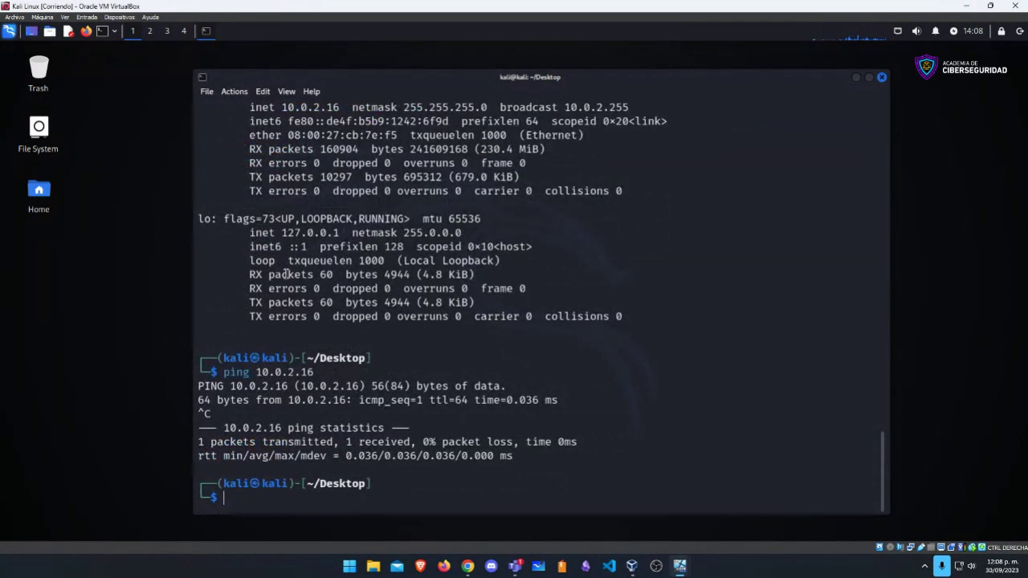
key(Up)
key(Left)
key(Return)
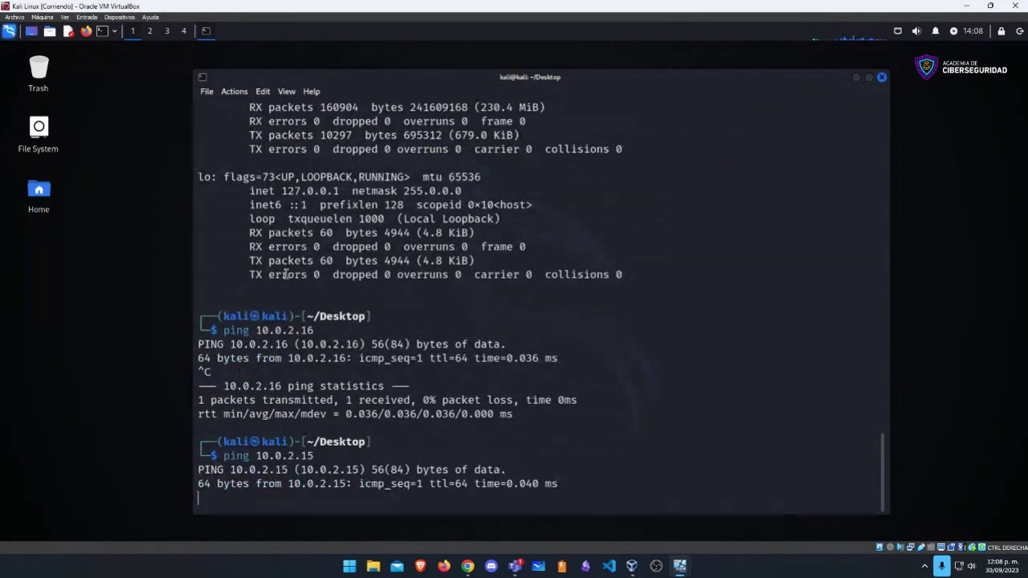
key(ctrl+c)
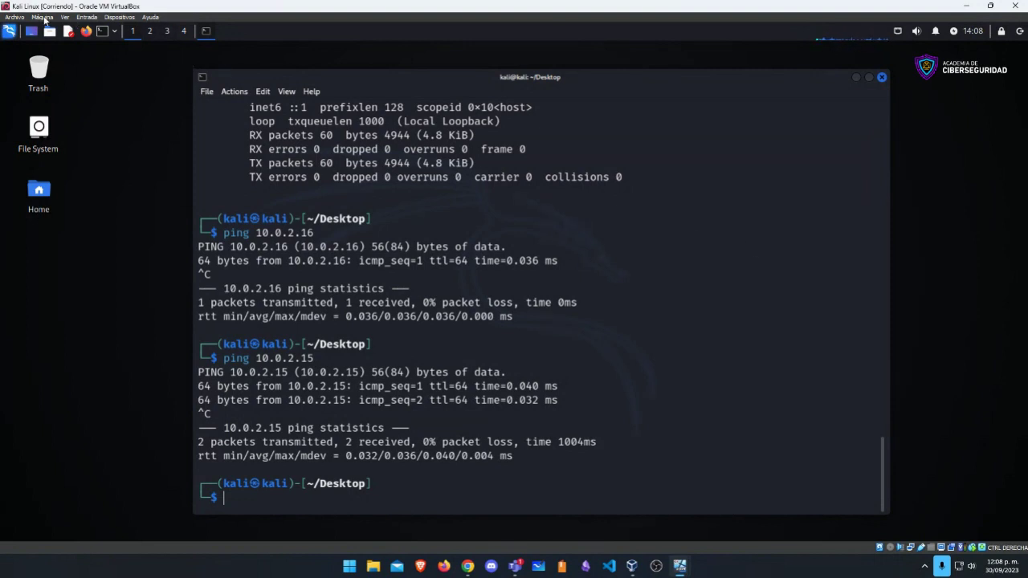
click(42, 17)
click(69, 32)
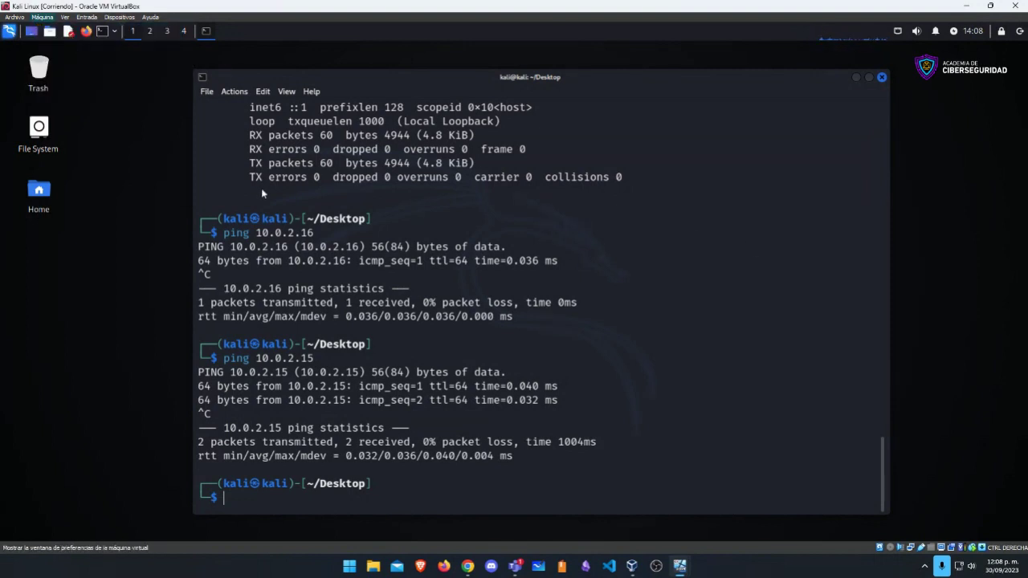
Step: Switch the Kali VM's network adapter back to plain NAT and apply
click(360, 231)
click(351, 264)
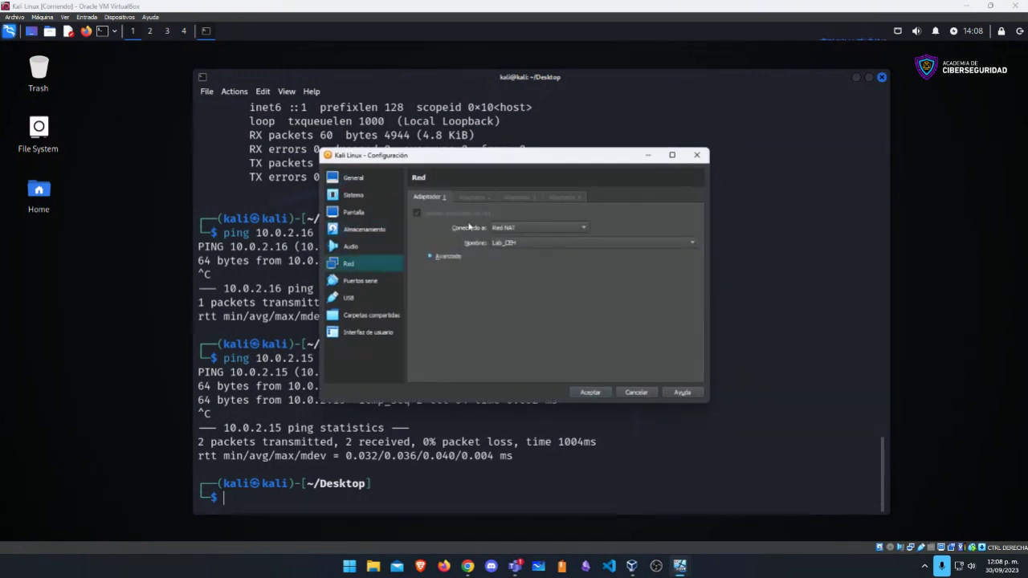
click(514, 229)
click(526, 174)
click(452, 256)
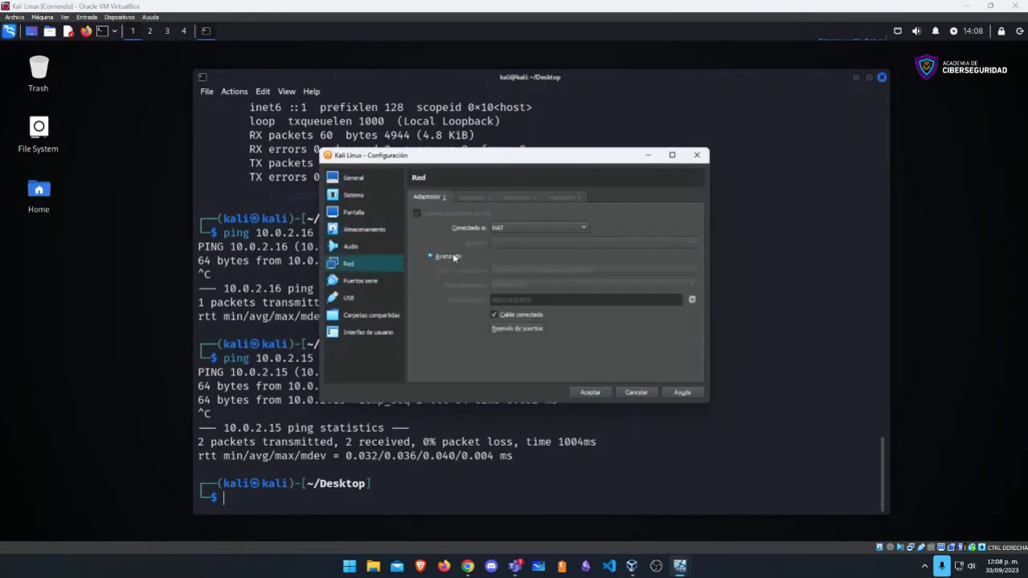
click(591, 392)
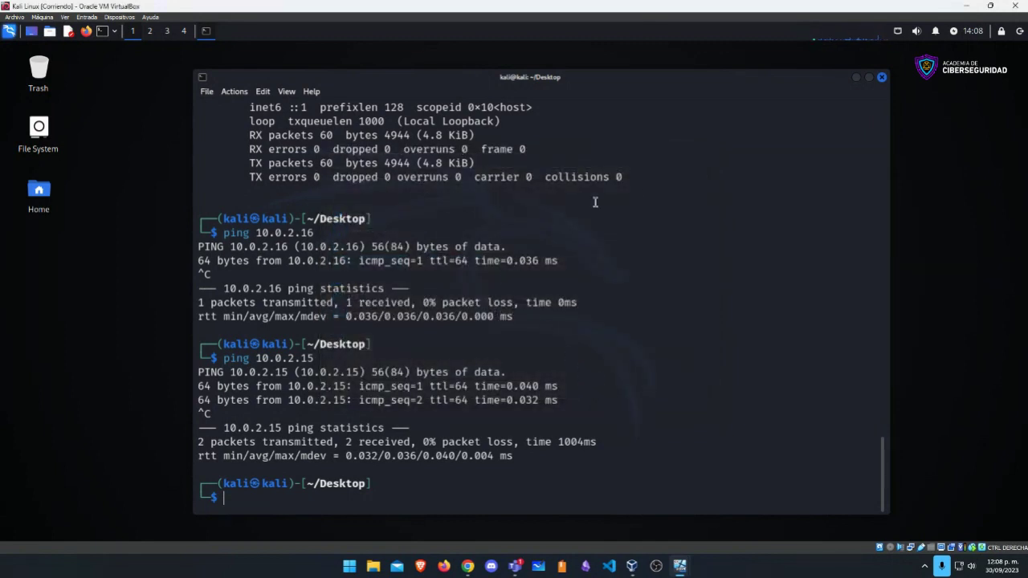
Step: Set Wired connection 1 to manual IPv4 10.0.2.16/24, gateway 10.0.2.2, and save
click(897, 30)
click(916, 78)
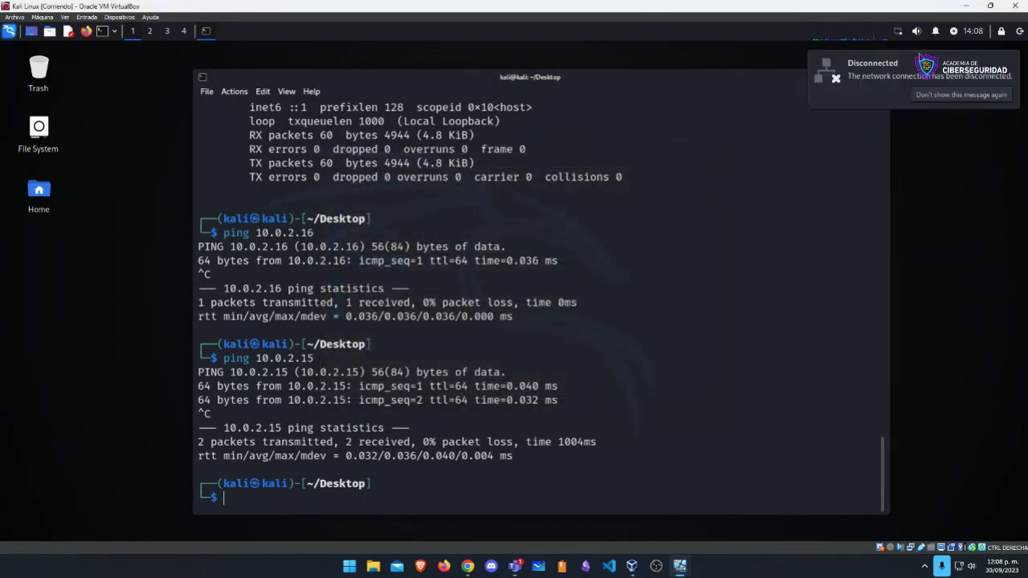
right_click(899, 37)
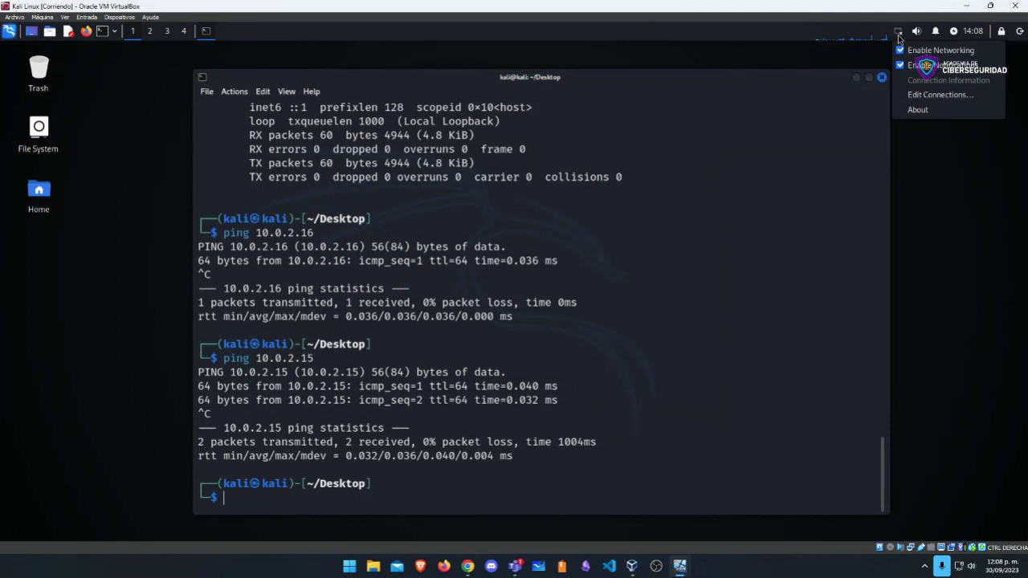
click(943, 100)
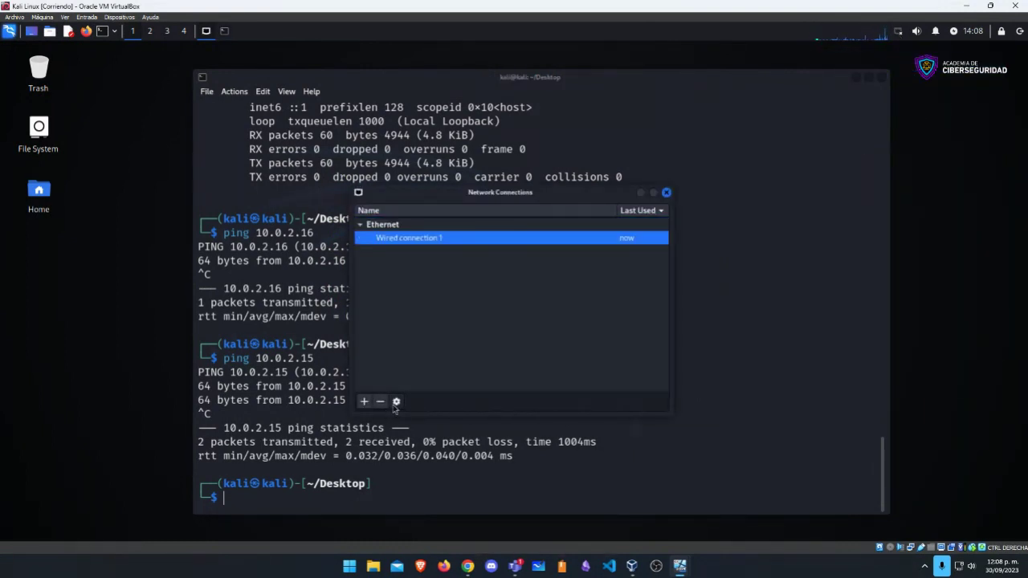
click(396, 401)
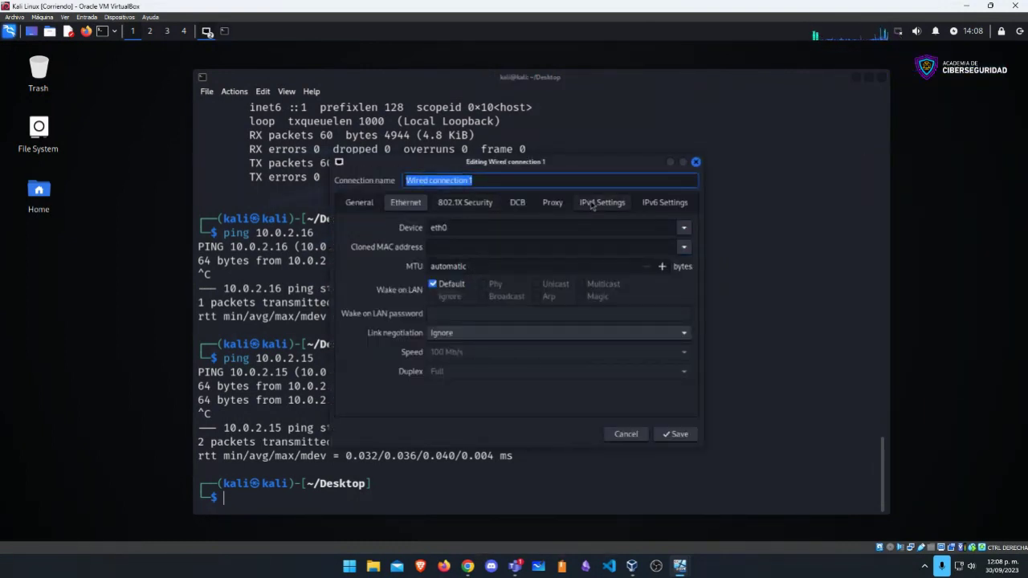
click(592, 205)
click(635, 235)
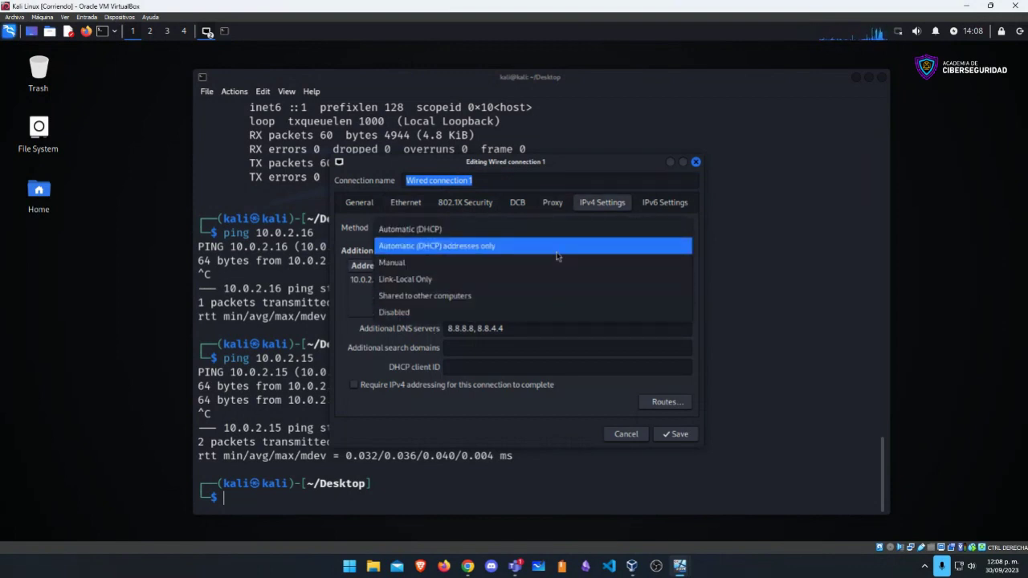
click(555, 263)
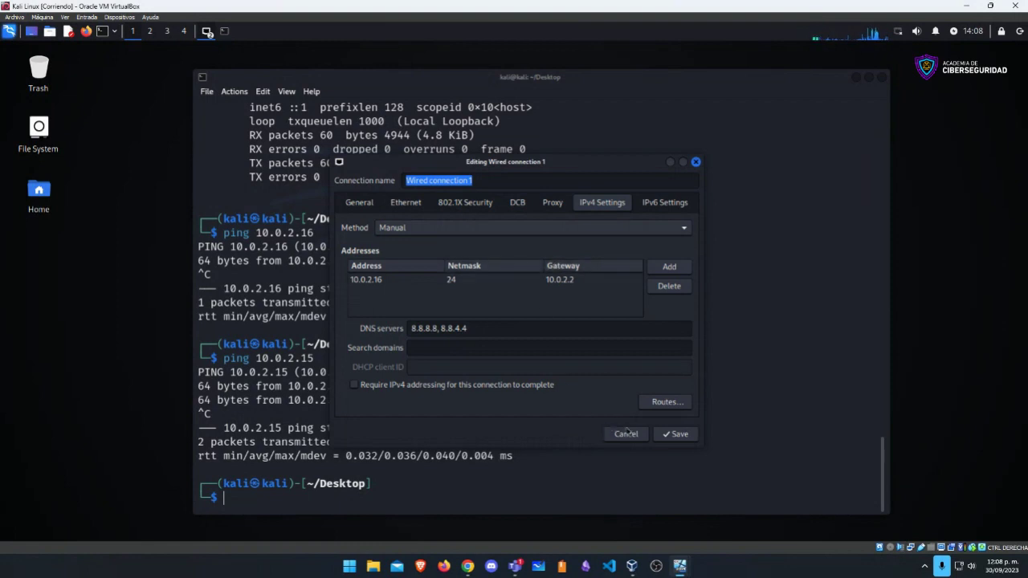
click(677, 434)
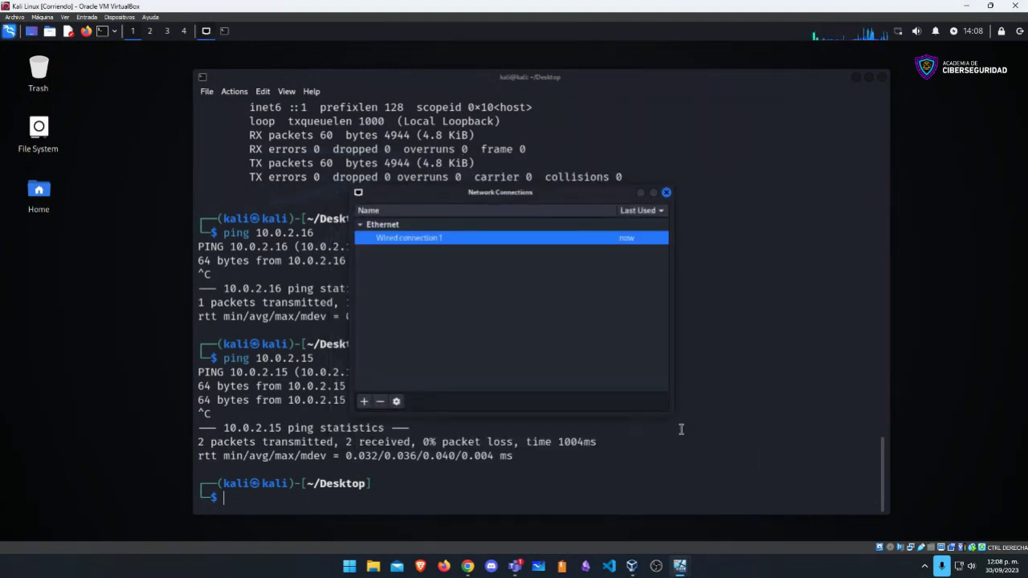
click(666, 193)
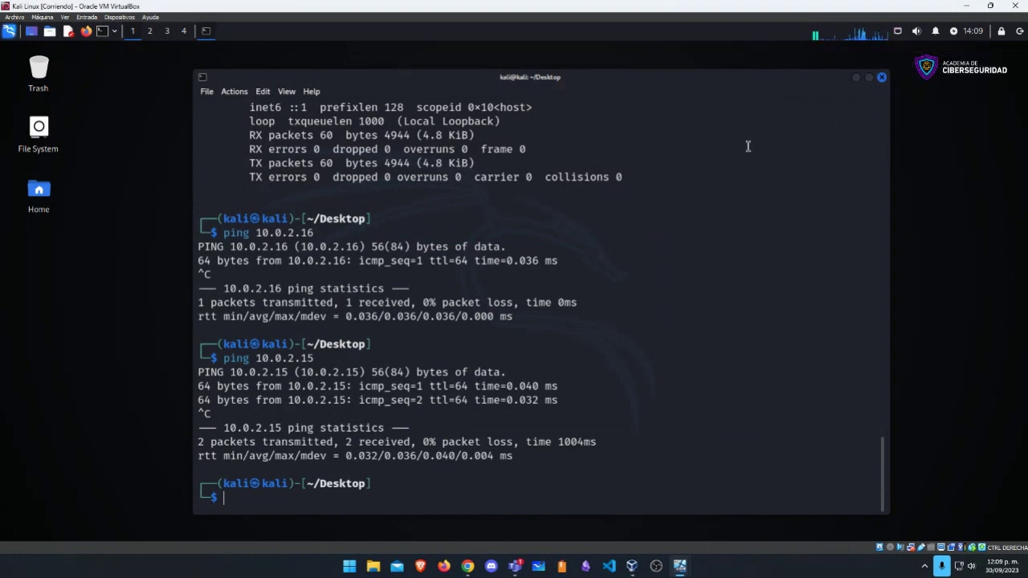
Step: Clear the terminal and ping 10.0.2.15, which gets no answer
text(clear)
key(Return)
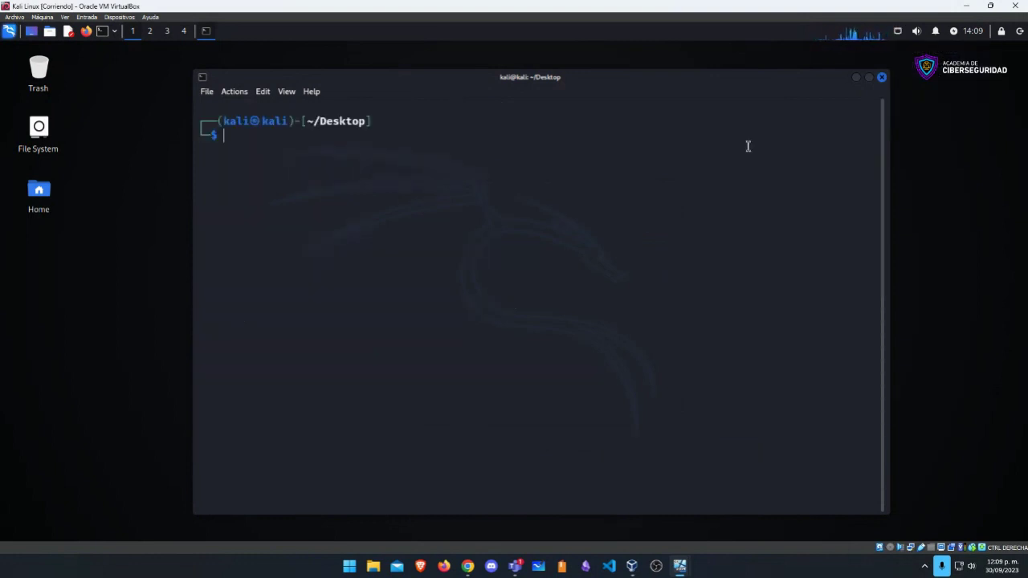
text(ping 10.0.2.15)
key(Return)
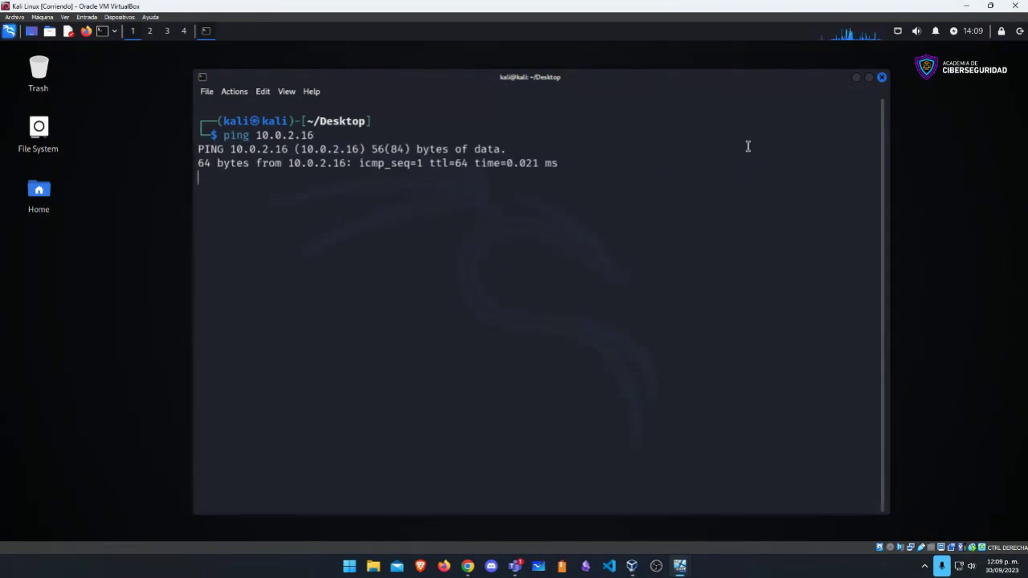
key(ctrl+c)
key(Up)
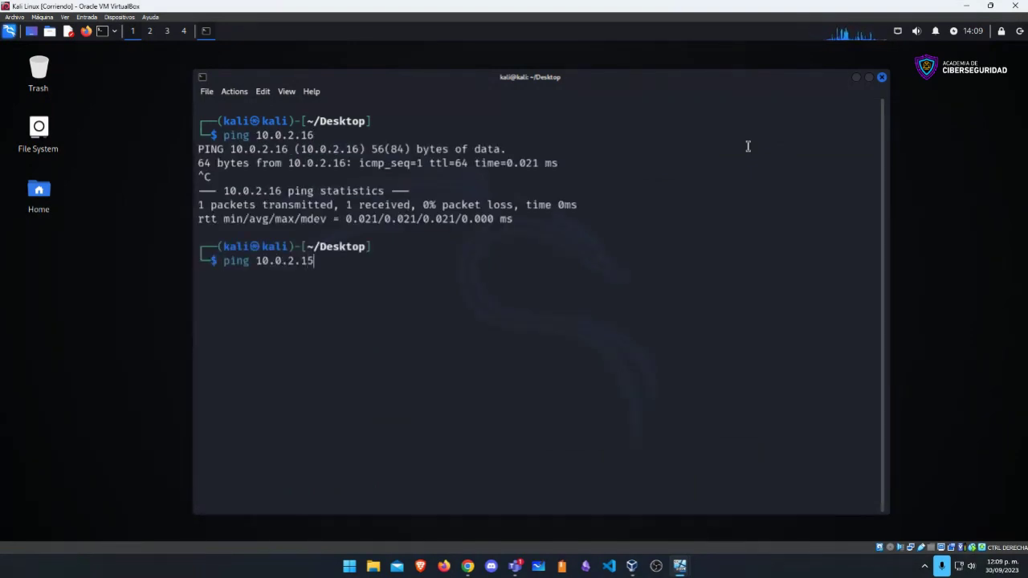
text(5)
key(Return)
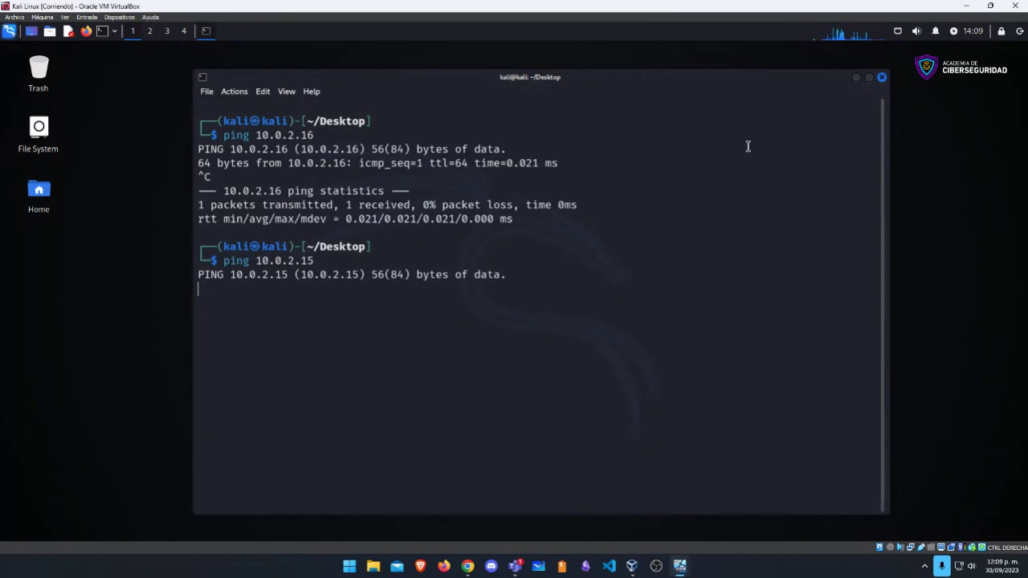
key(ctrl+c)
Step: Ping 10.0.2.16 to confirm it still answers
key(Up)
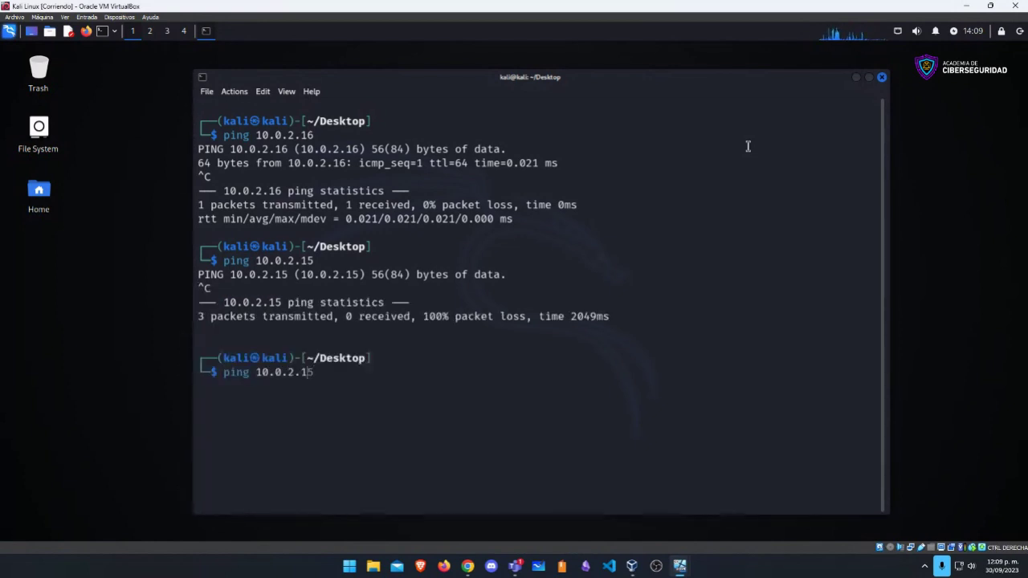
key(BackSpace)
text(6)
key(Return)
key(ctrl+c)
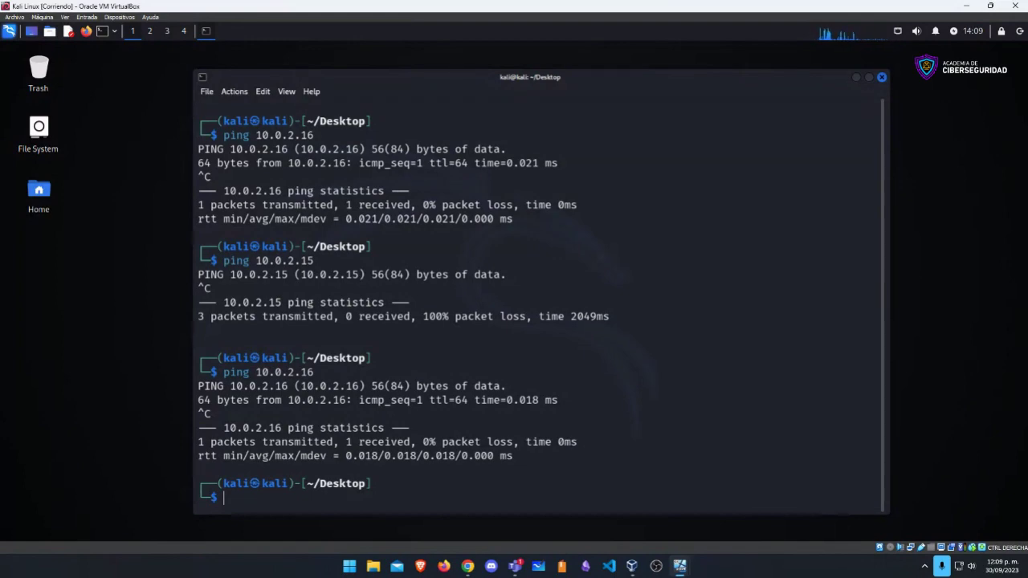
Step: Check the Windows Server VM, then ping 10.0.2.15 again and see it fail with 100% loss
key(alt+Tab)
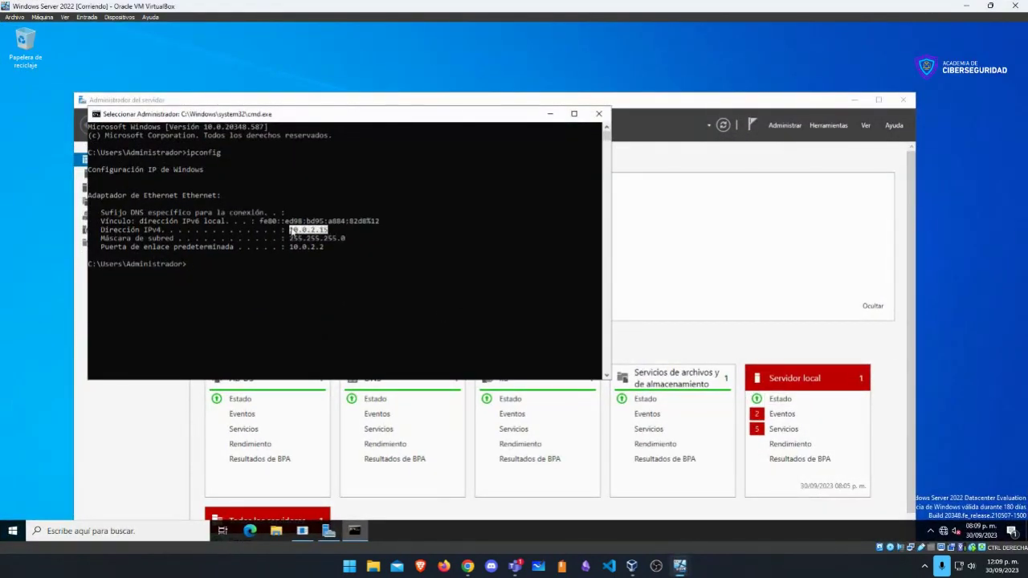
click(968, 7)
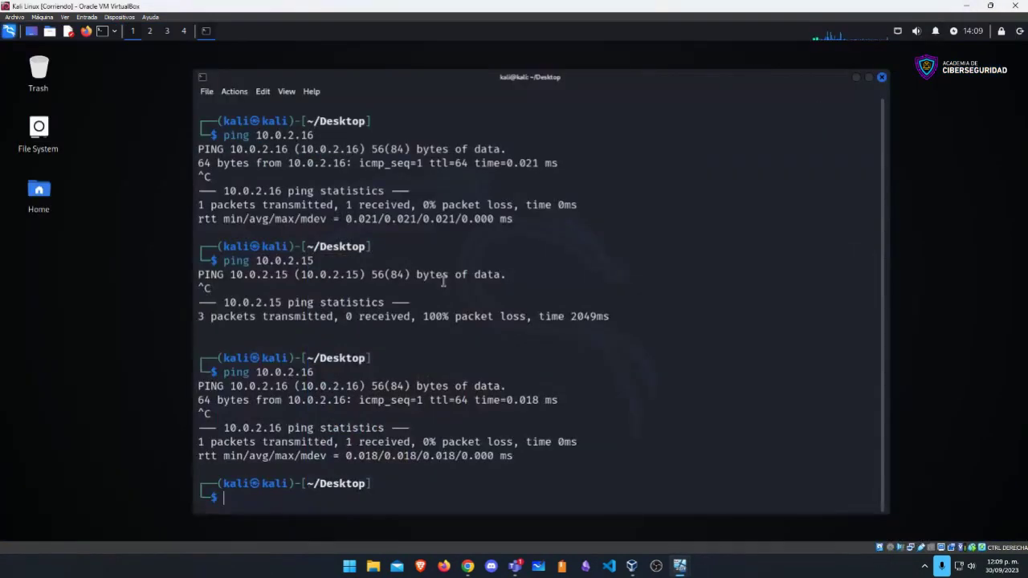
key(Up)
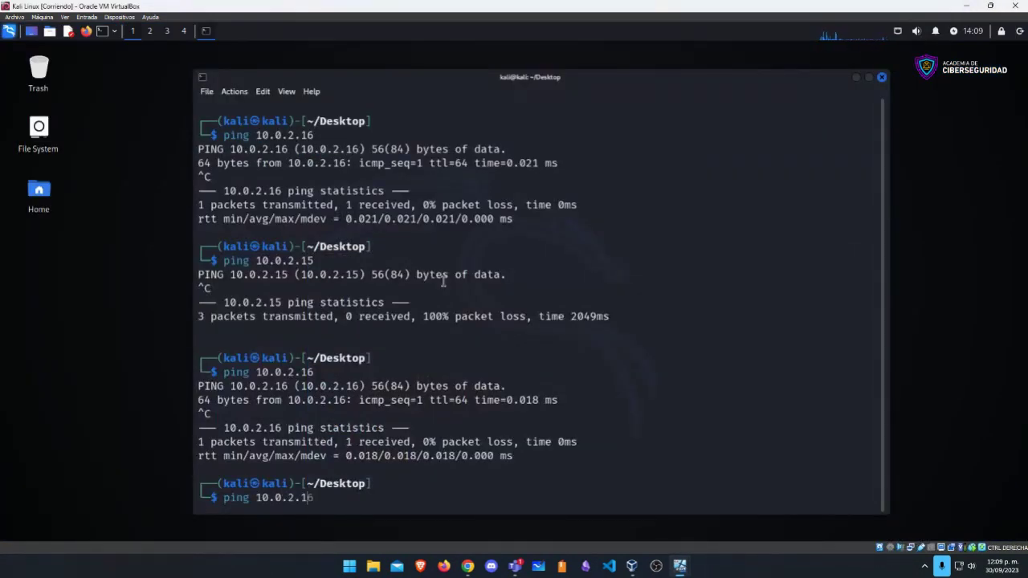
key(BackSpace)
text(5)
key(Return)
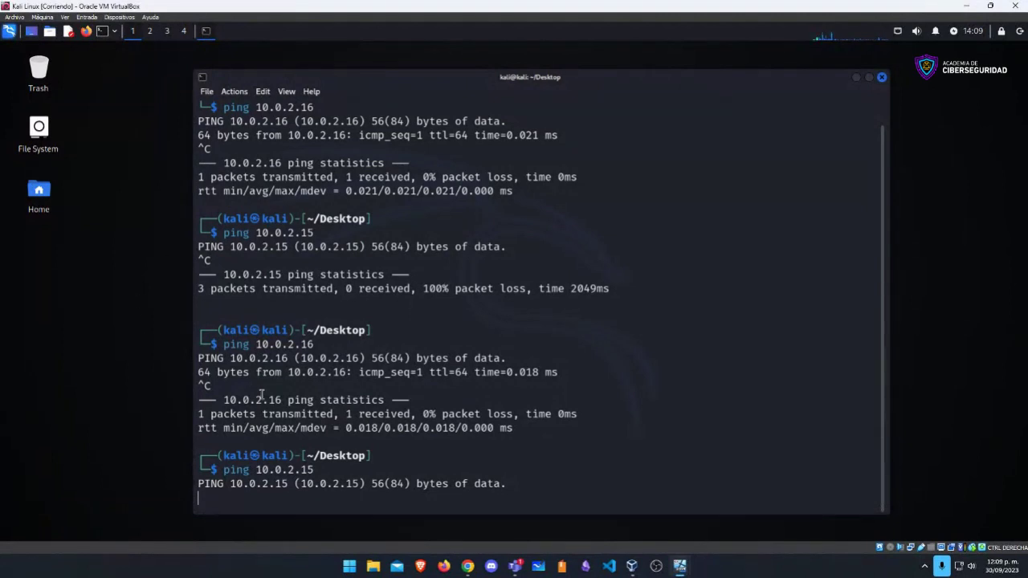
drag(319, 470, 246, 469)
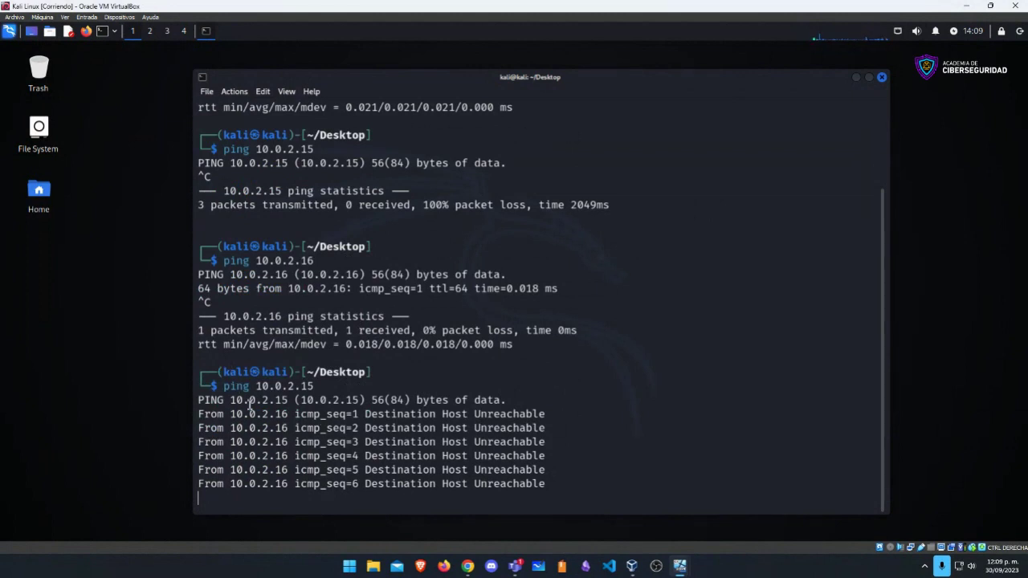
key(ctrl+c)
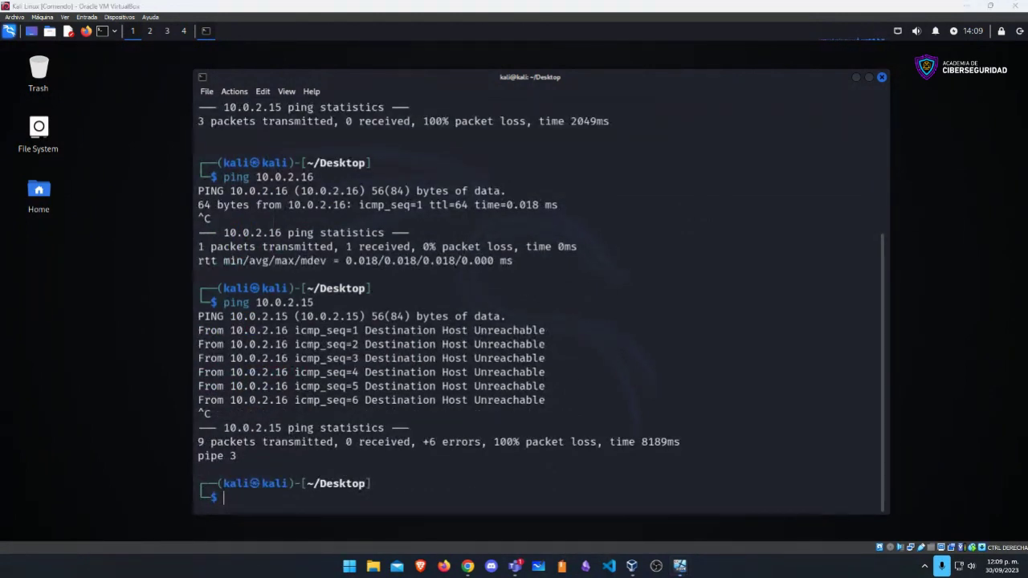
key(alt+Tab)
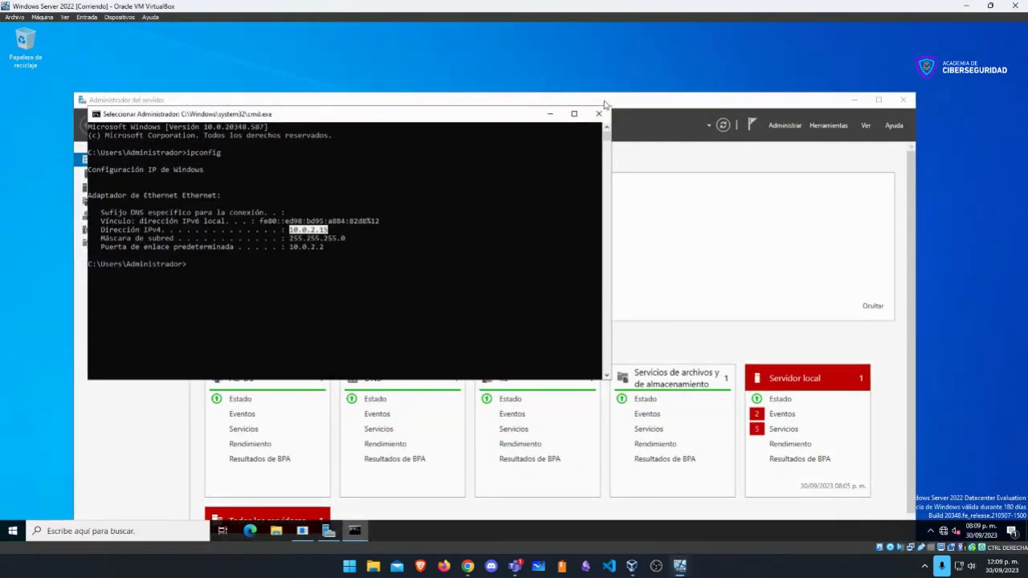
Step: Turn off Windows Defender Firewall for private and public networks, then rerun the ping to 10.0.2.15
click(606, 119)
key(super)
text(f)
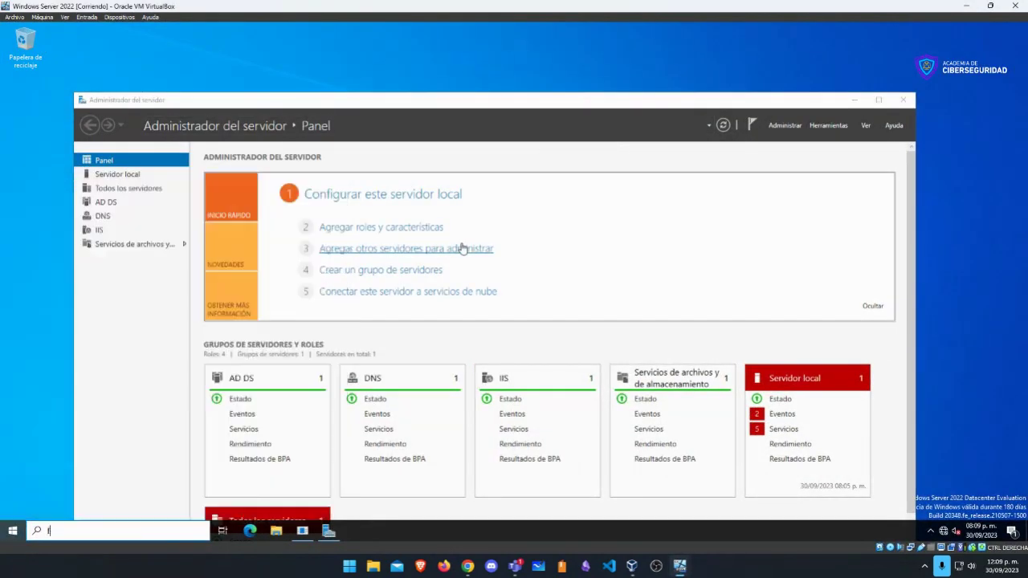
text(irewal)
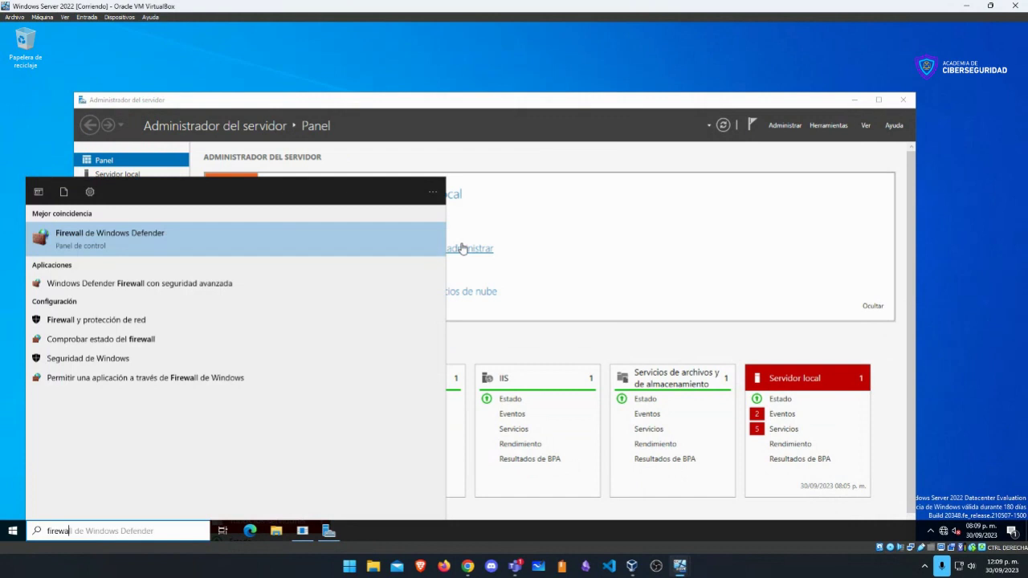
key(Return)
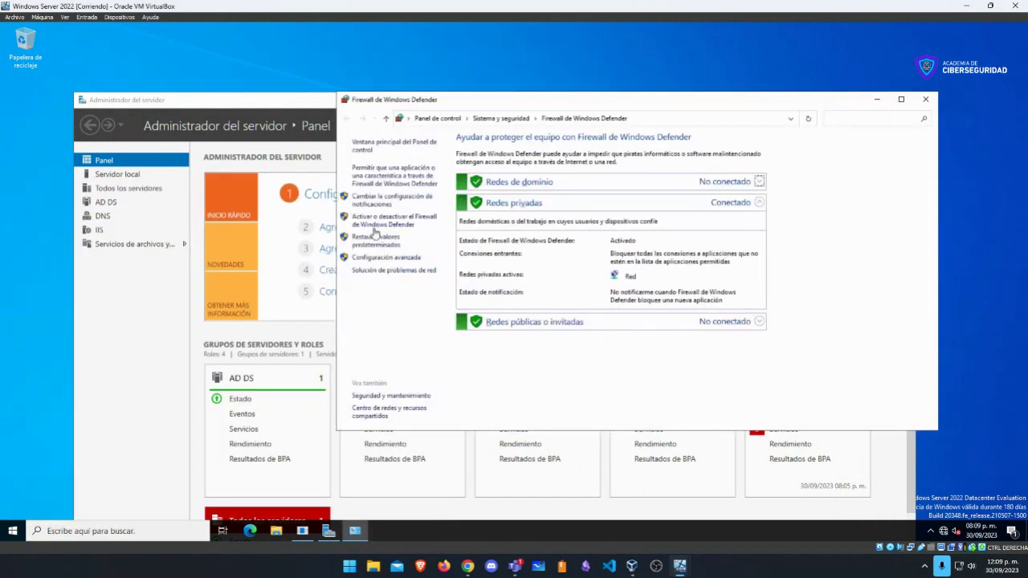
click(383, 220)
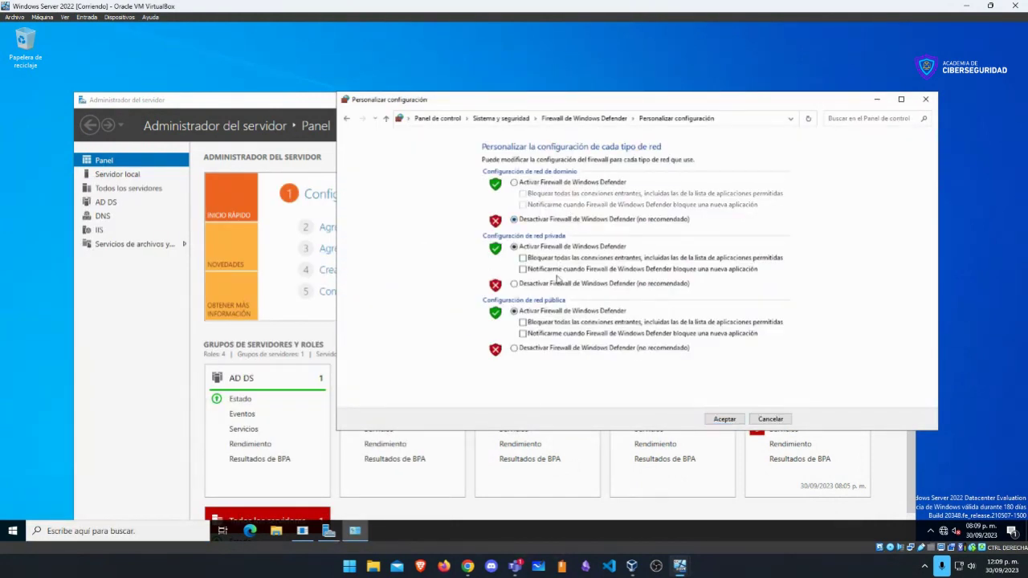
click(560, 283)
click(572, 348)
click(711, 419)
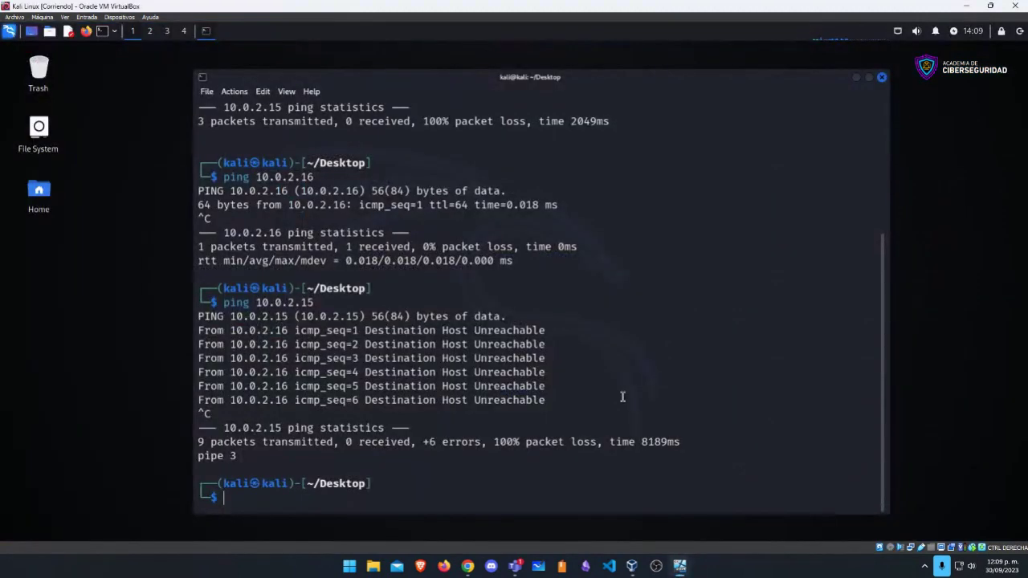
key(Up)
key(Return)
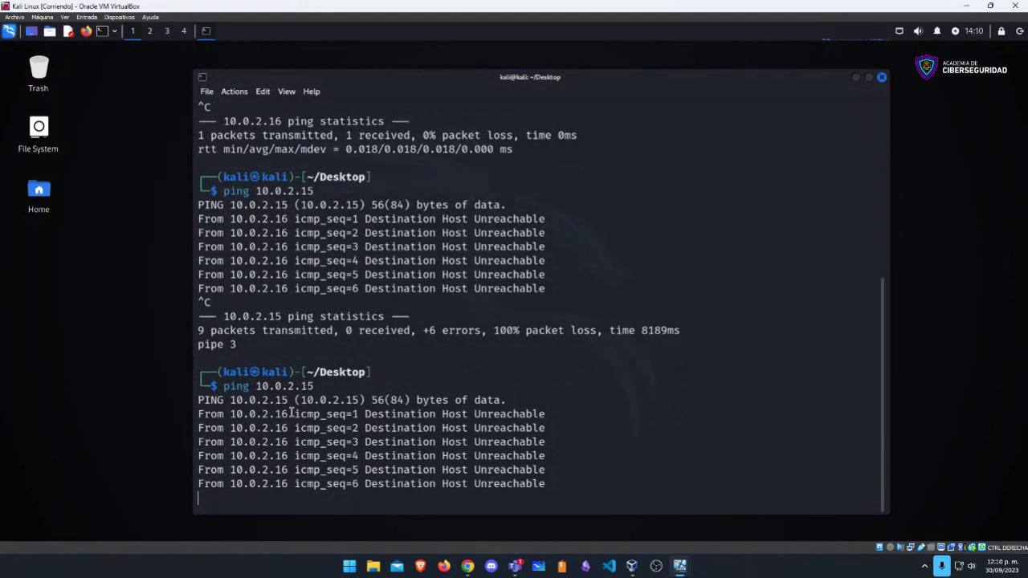
Step: Stop the ping and inspect the Destination Host Unreachable replies for 10.0.2.15
key(ctrl+c)
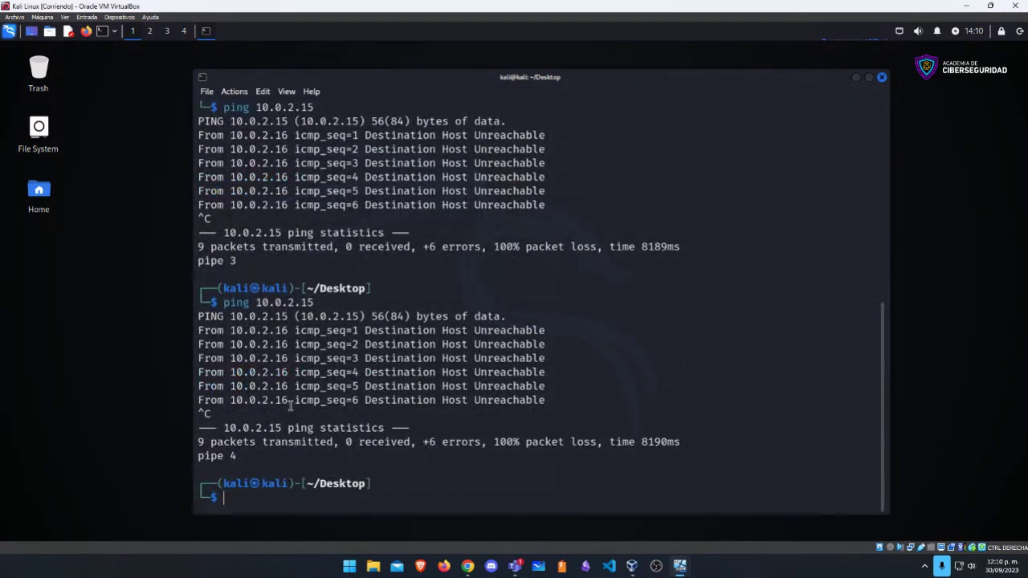
drag(255, 302, 311, 303)
click(241, 315)
drag(225, 304, 312, 304)
click(312, 303)
drag(544, 330, 198, 330)
click(196, 335)
Step: Briefly re-ping 10.0.2.15, then clear the terminal
key(Up)
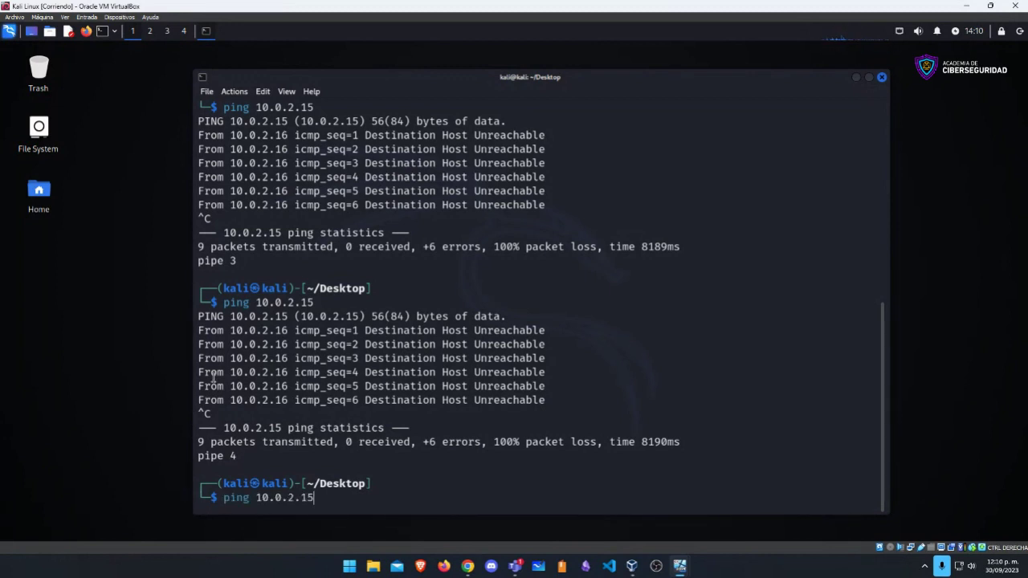
key(Return)
key(ctrl+c)
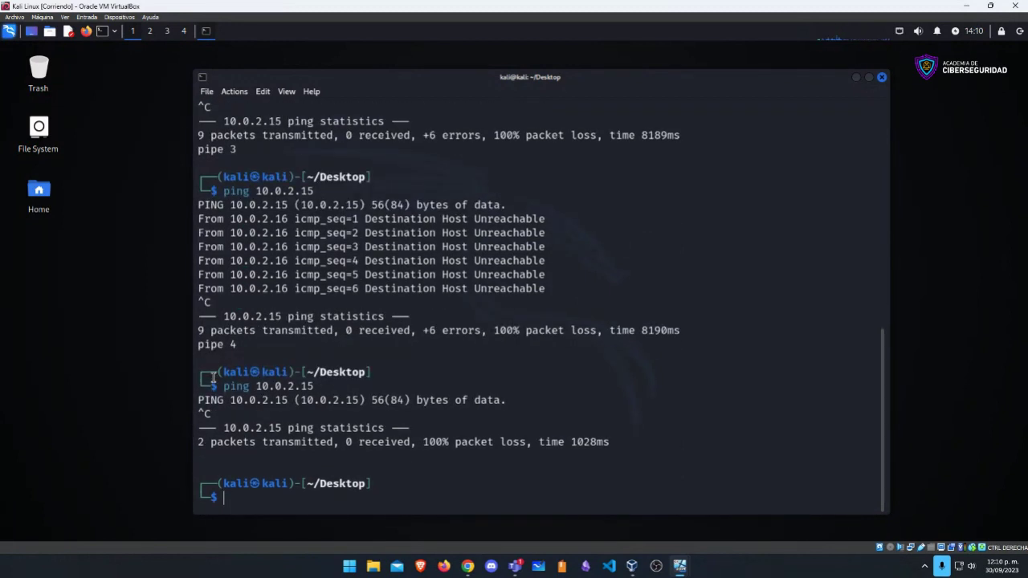
text(clear)
key(BackSpace)
key(BackSpace)
key(BackSpace)
key(BackSpace)
text(lear)
key(Return)
Step: Run 'nmap -Pn 10.0.2.15' to scan the host without host discovery
text(nmap)
key(Up)
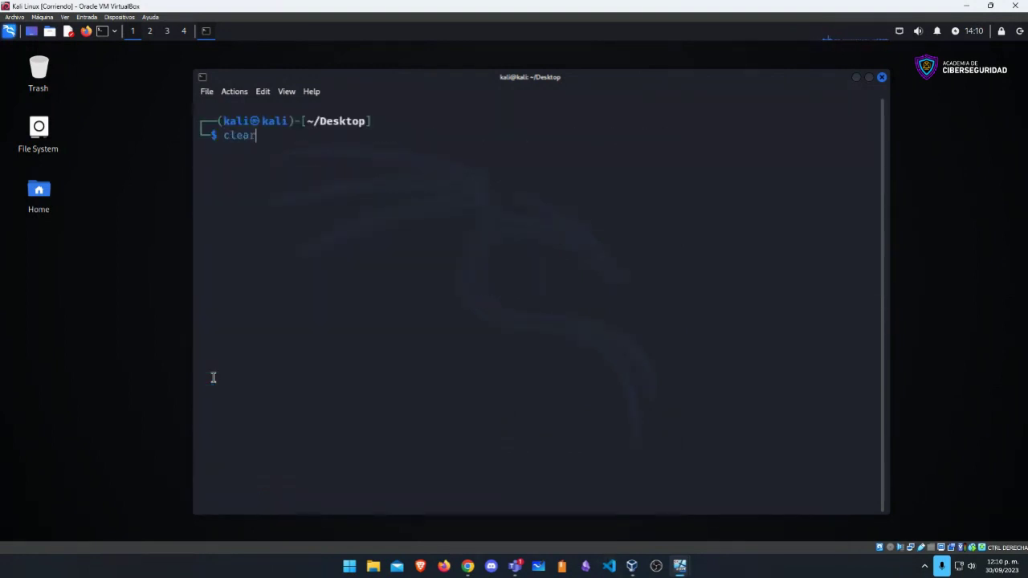
key(Up)
key(Home)
key(Delete)
key(Delete)
key(Delete)
key(Delete)
text(nmap -O)
key(BackSpace)
text(Pn)
key(Return)
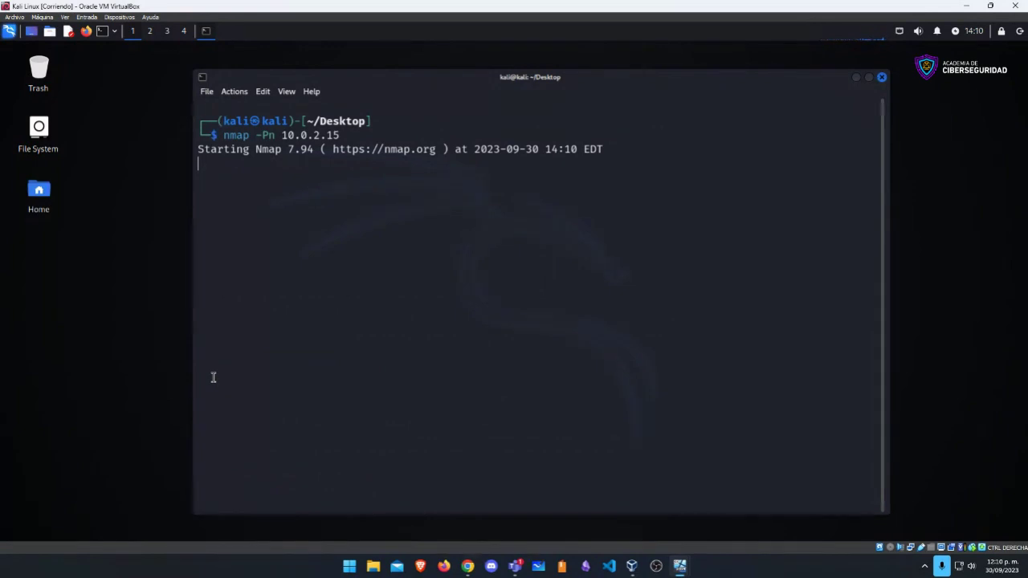
Step: Review the scan report showing 10.0.2.15 up with all 1000 ports filtered
drag(277, 135, 340, 135)
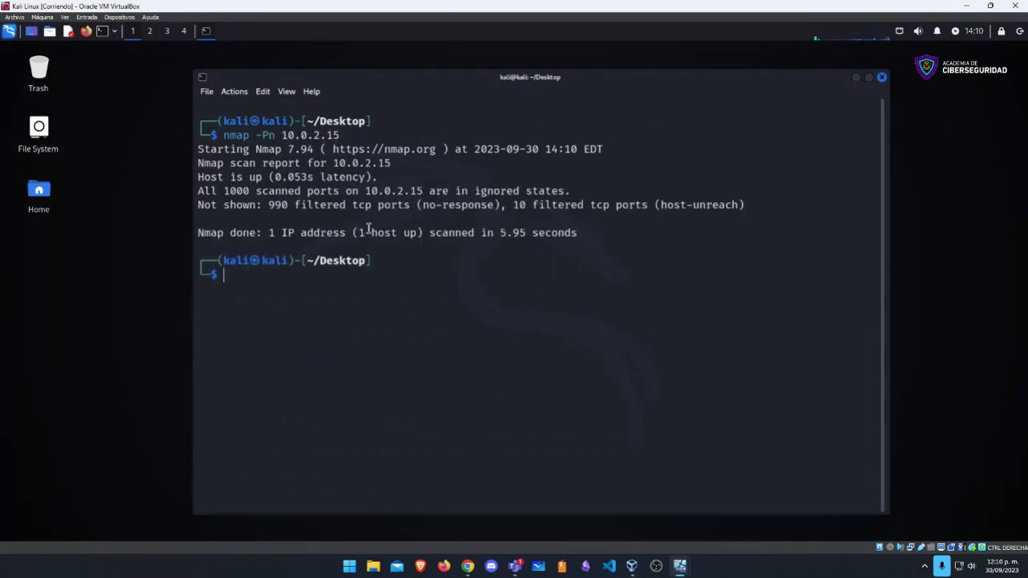
drag(631, 233, 241, 166)
click(241, 166)
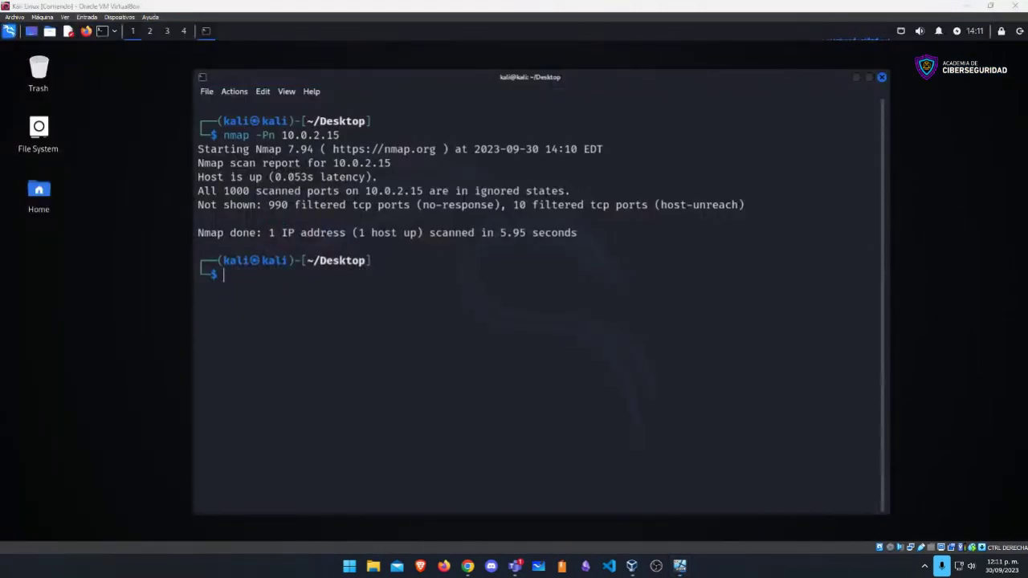
key(alt+Tab)
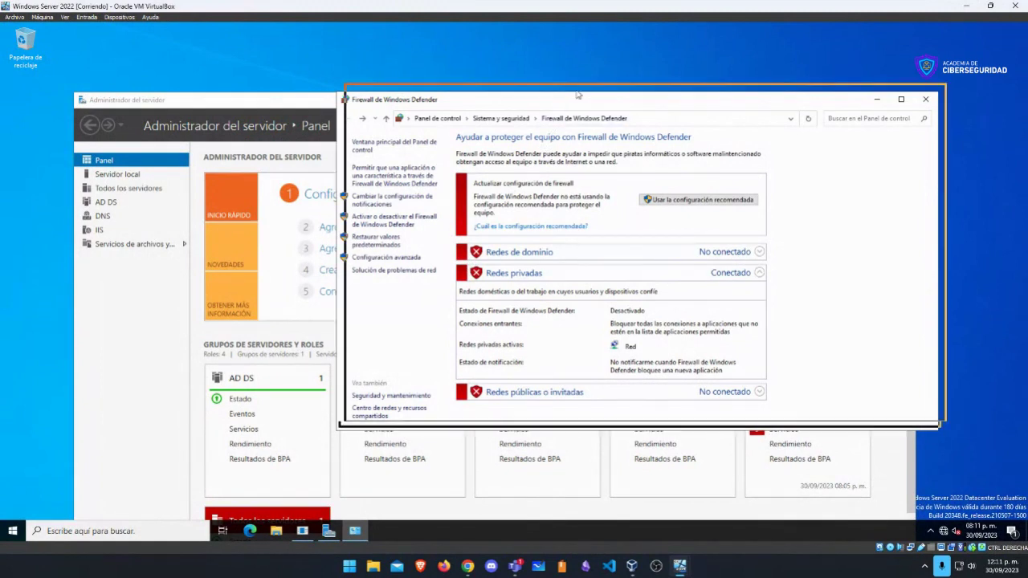
Step: Restart the server from the Start power menu, giving 'Otros (no planeado)' as the reason
drag(577, 95, 596, 67)
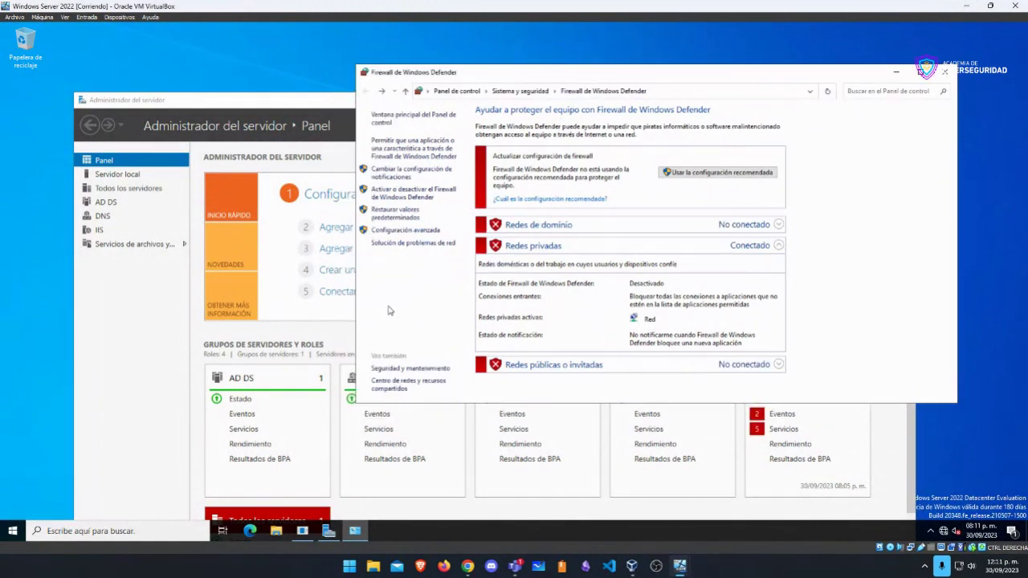
click(12, 534)
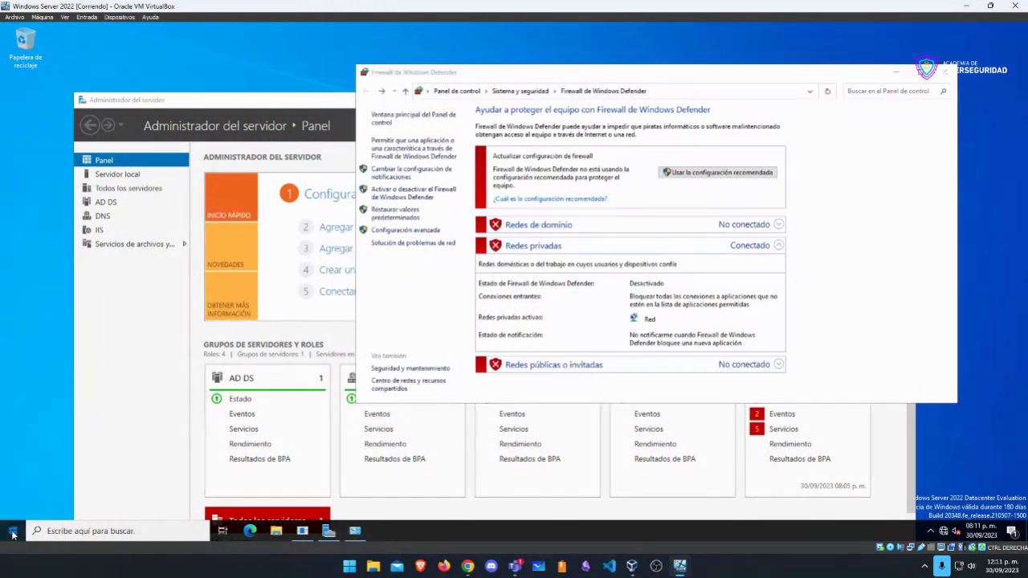
click(15, 506)
click(55, 480)
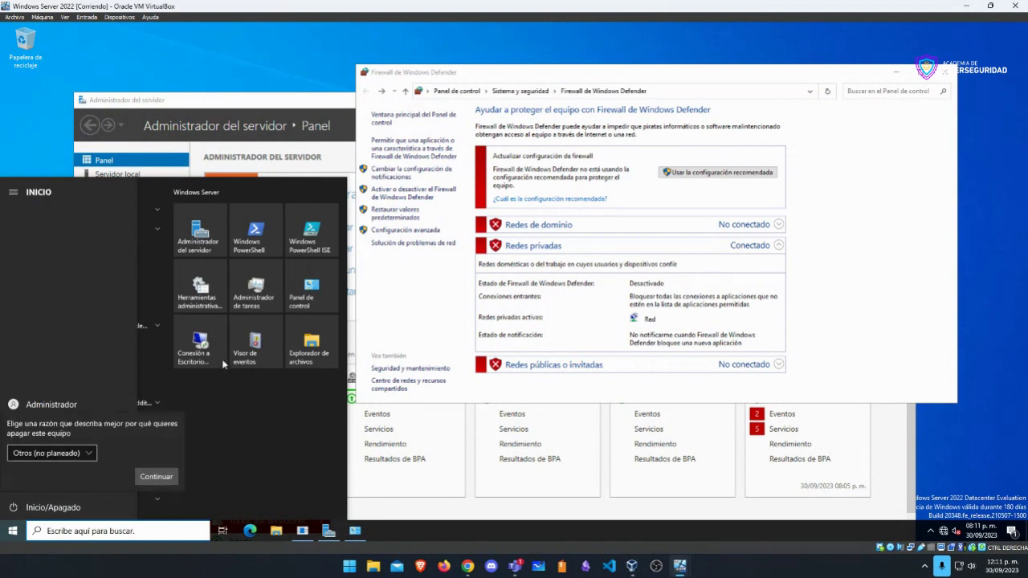
click(156, 476)
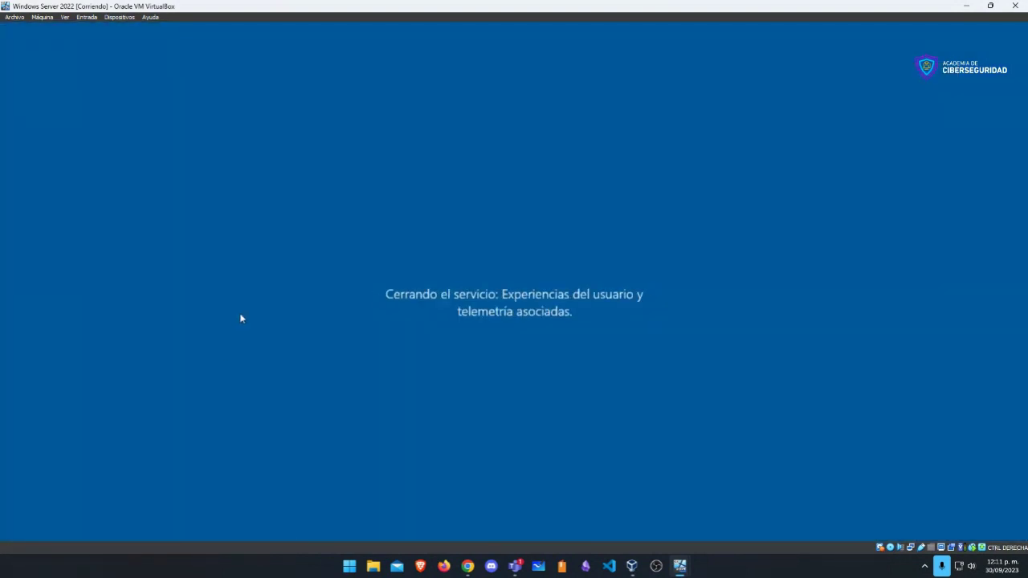
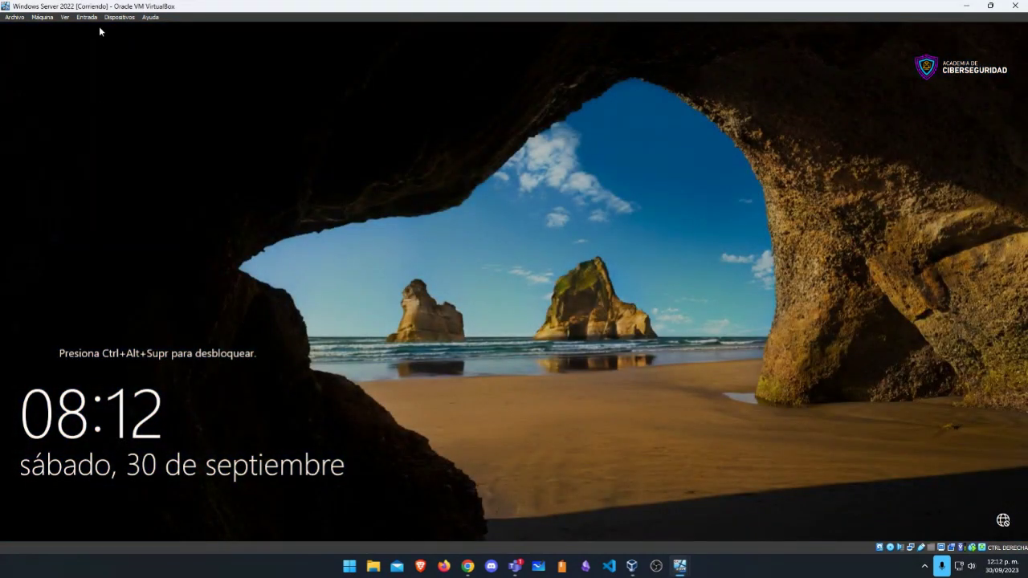
Step: Send Ctrl-Alt-Del to the Windows Server 2022 VM and sign in with the administrator password
click(88, 17)
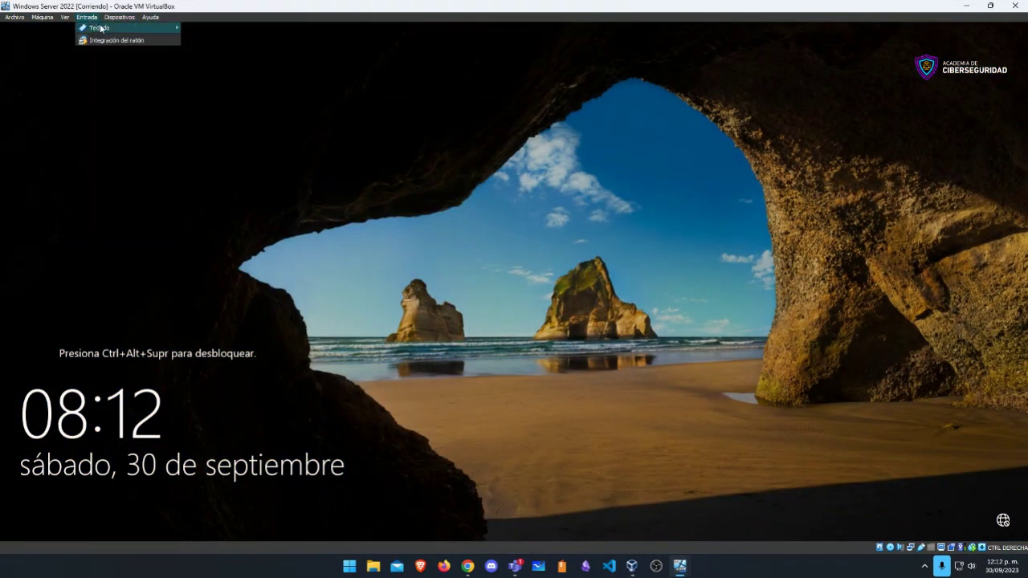
mouse_move(168, 29)
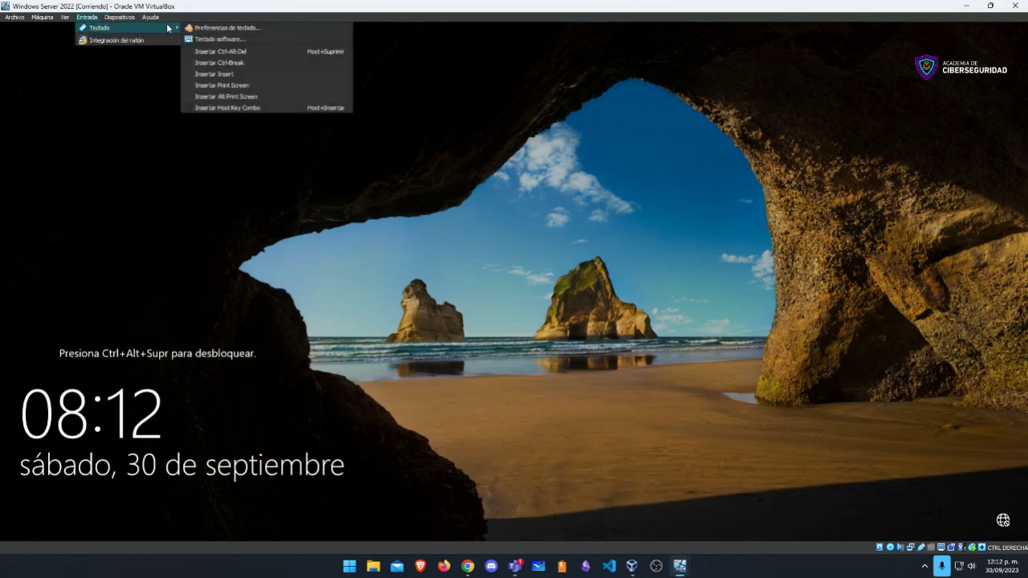
click(223, 51)
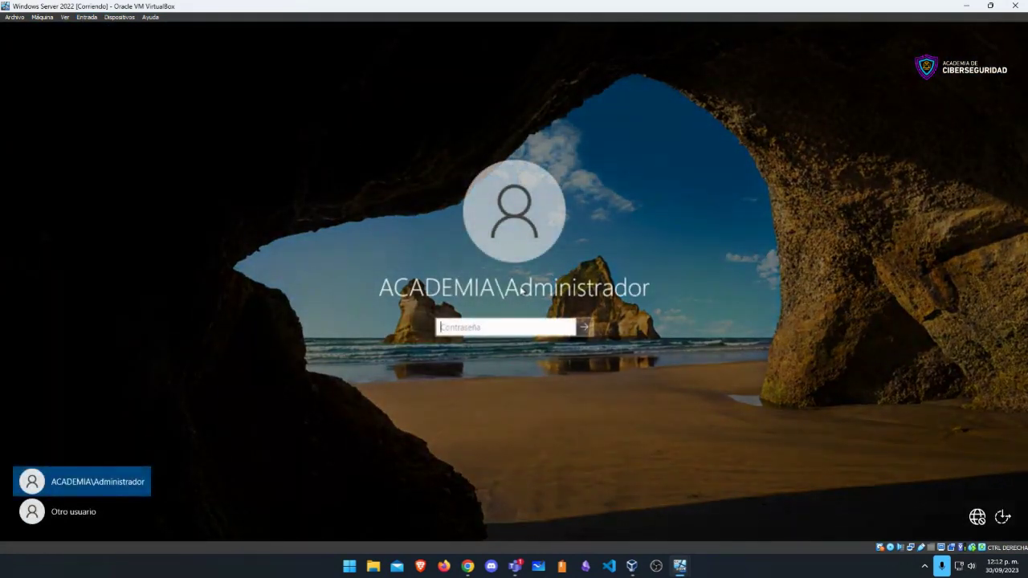
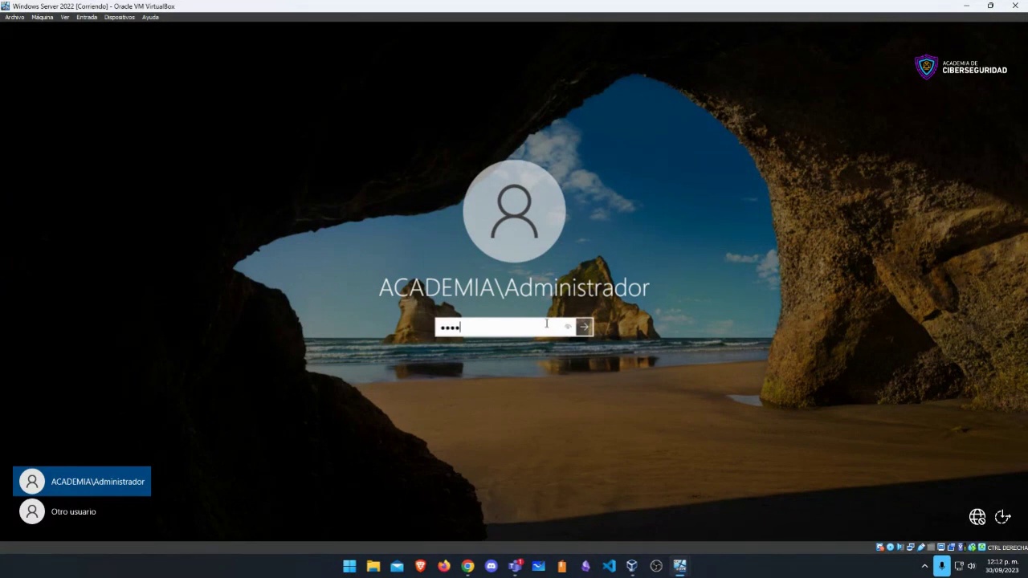
key(Return)
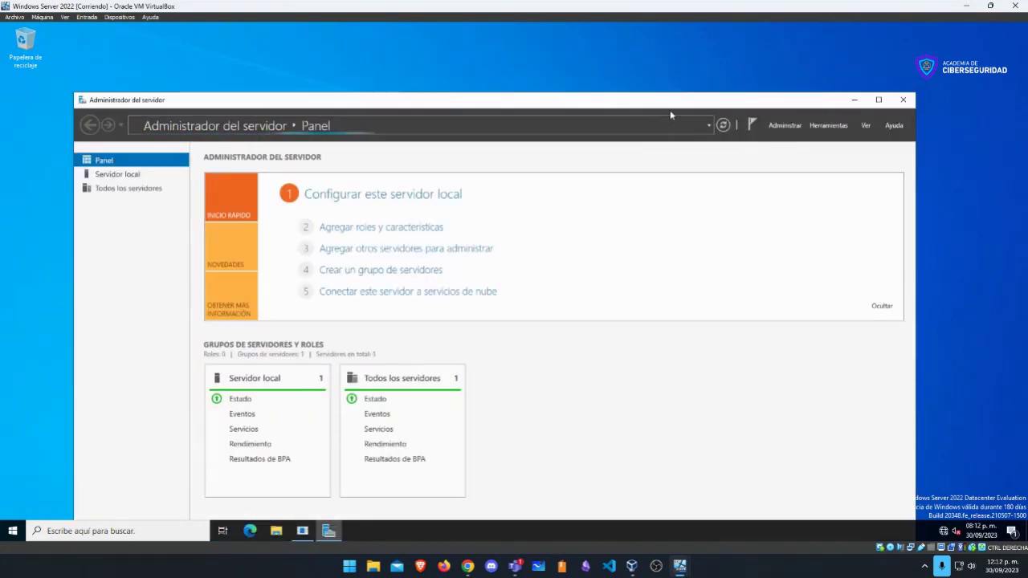
Step: Minimize Server Manager and dismiss the unexpected-shutdown tracker
drag(756, 107, 764, 71)
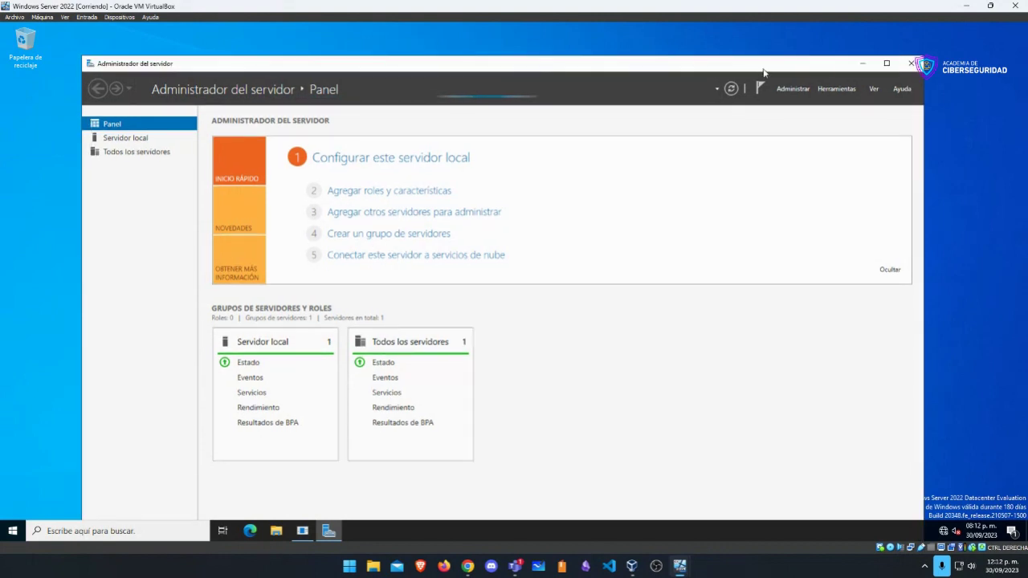
click(861, 63)
click(573, 348)
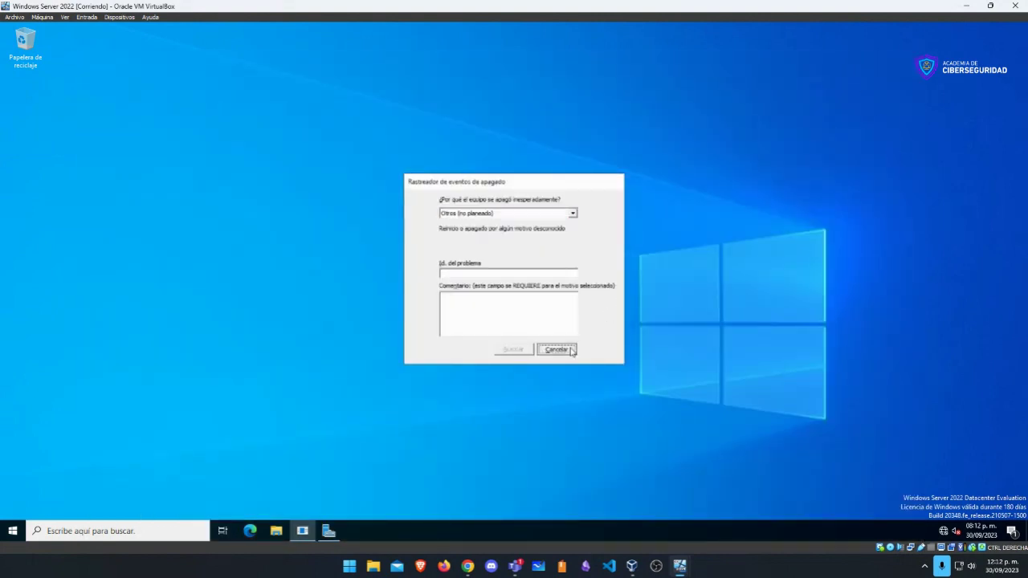
Step: Run ipconfig to confirm 10.0.2.15, then ping 10.0.2.16, which fails
text(ipconfig)
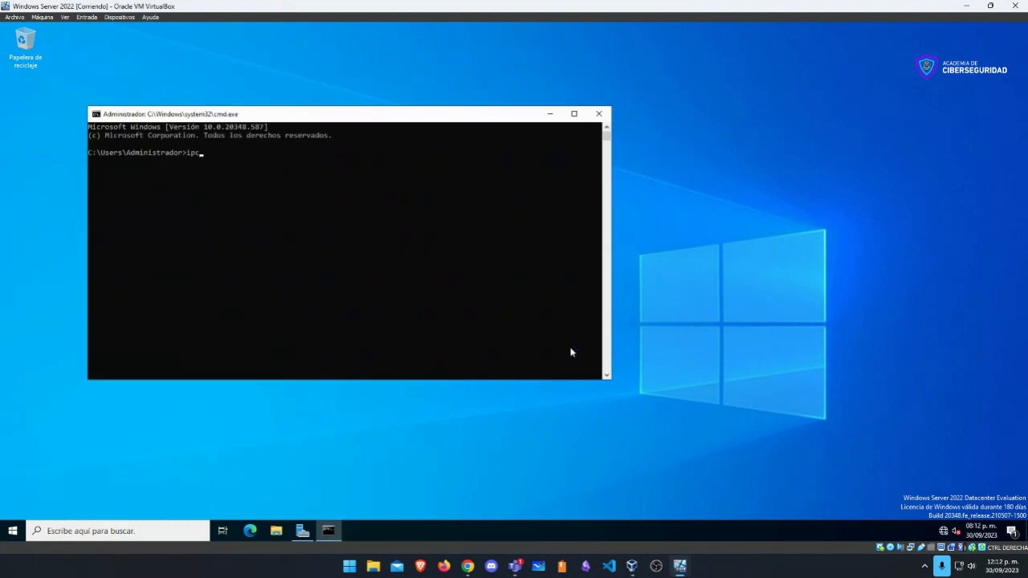
key(Return)
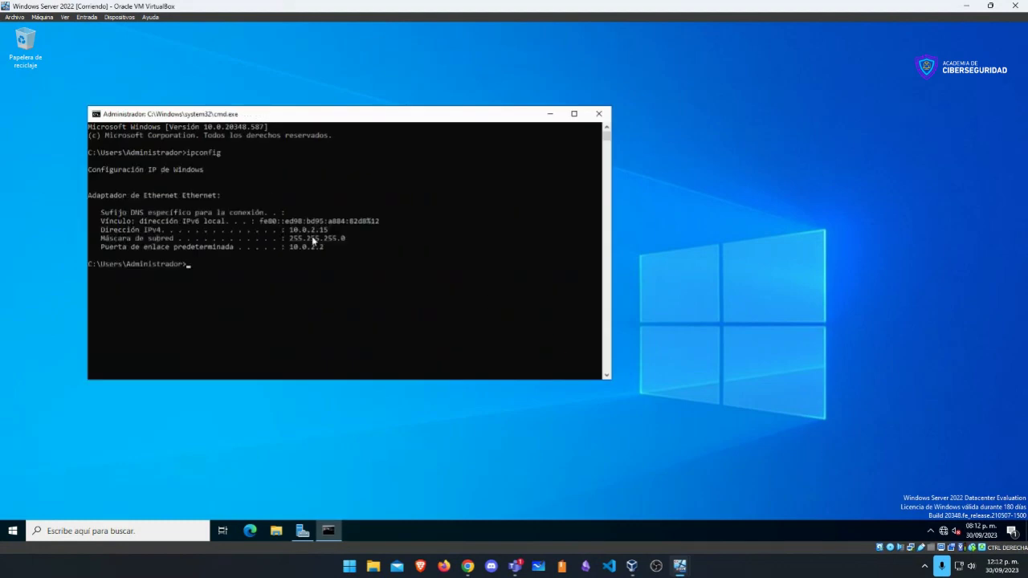
text(ping 10.0.2.16)
key(Return)
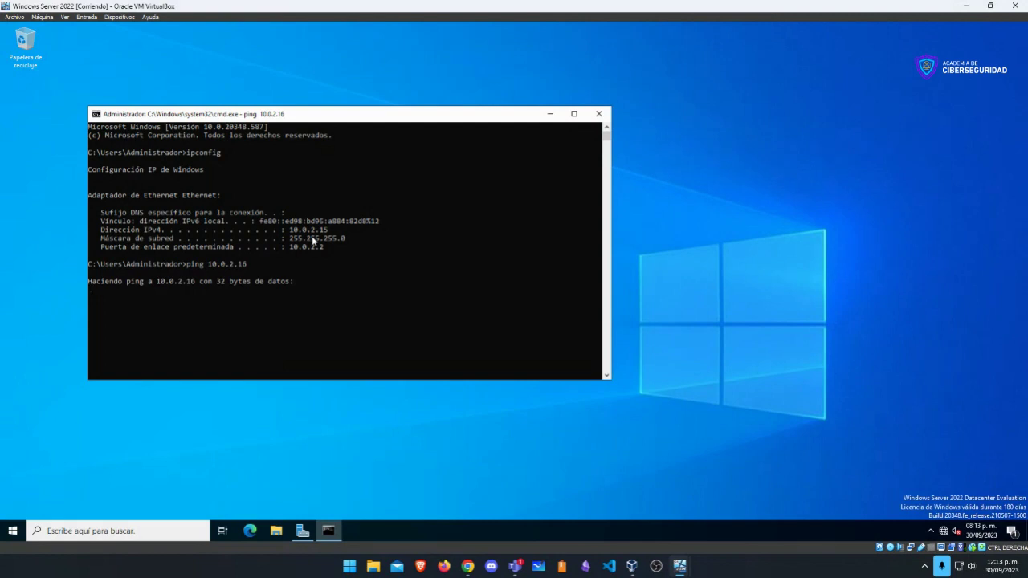
Step: Dismiss the input-capture notice for good and switch to the Kali Linux VM
click(341, 262)
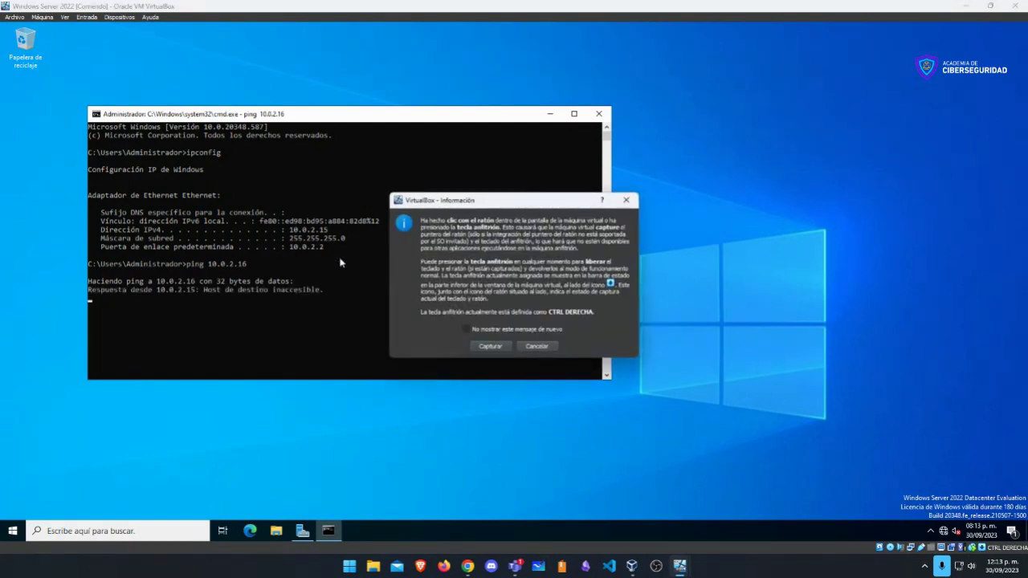
click(470, 329)
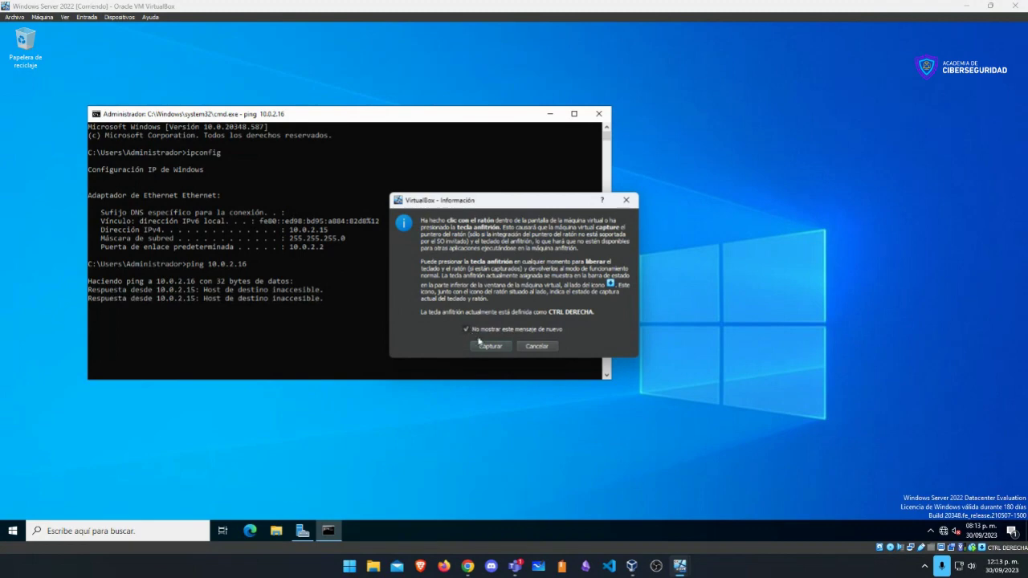
click(489, 346)
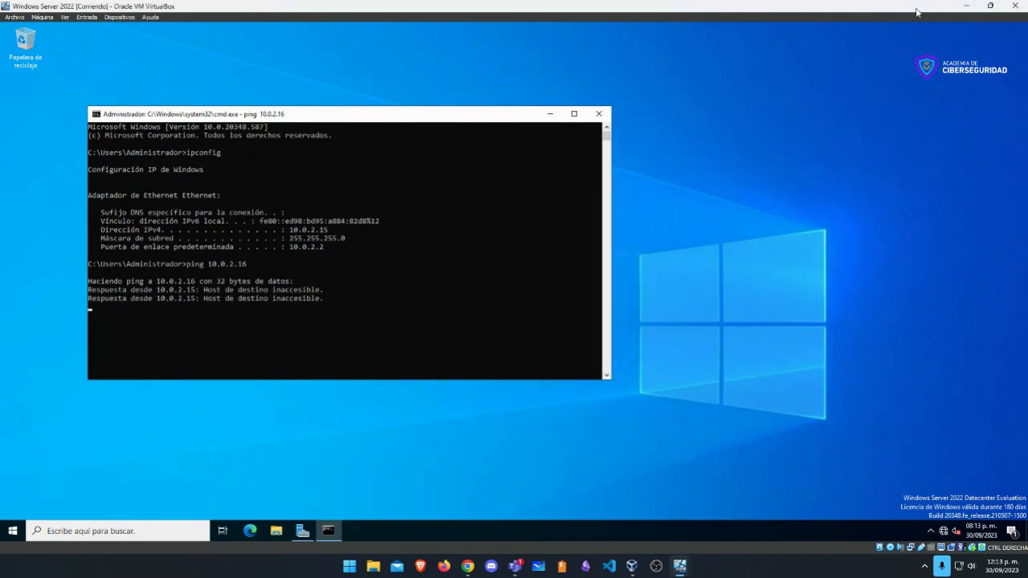
click(968, 5)
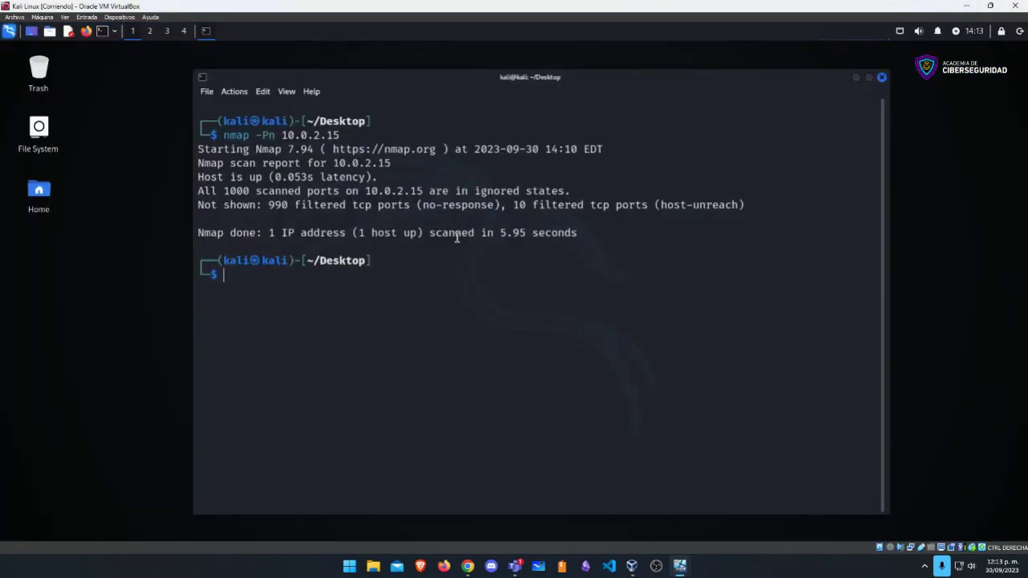
Step: Run ip a and ifconfig on Kali to confirm eth0 is 10.0.2.16
text(ip a)
key(Return)
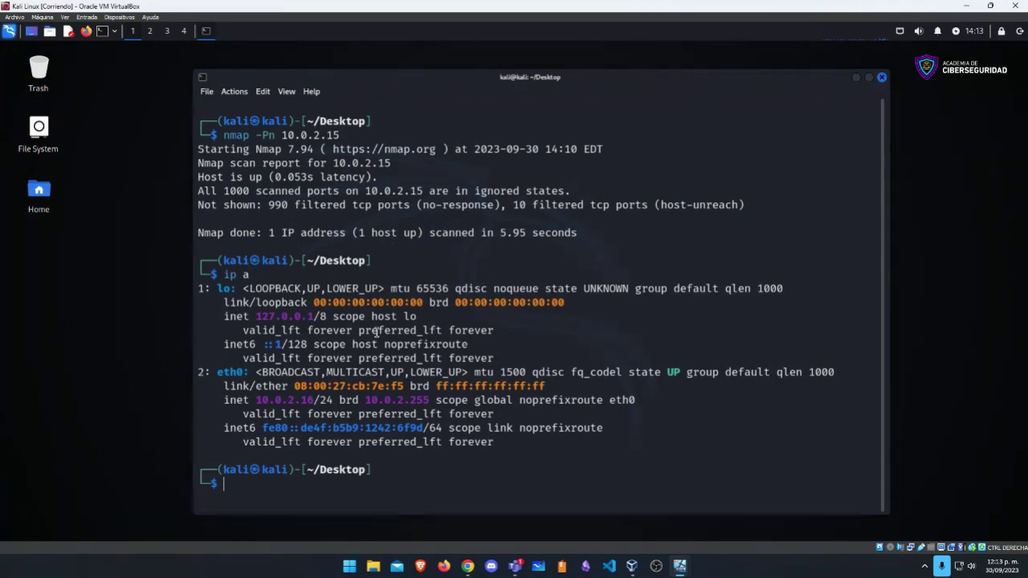
text(ifconfig)
key(Return)
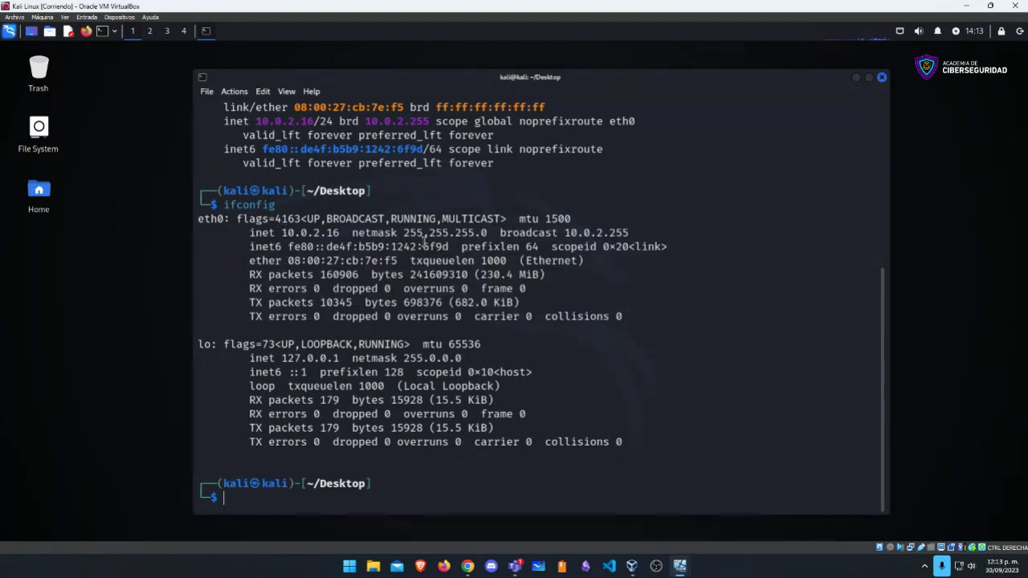
Step: Browse the Kali window's Archivo and Dispositivos menus and Preferences unchanged, then minimize the window
click(15, 17)
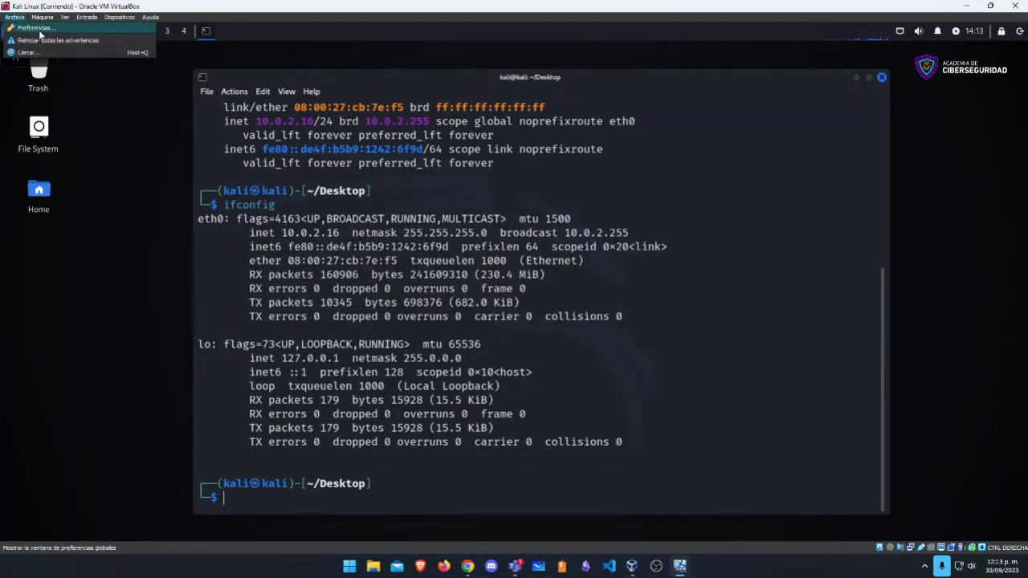
click(38, 28)
click(657, 175)
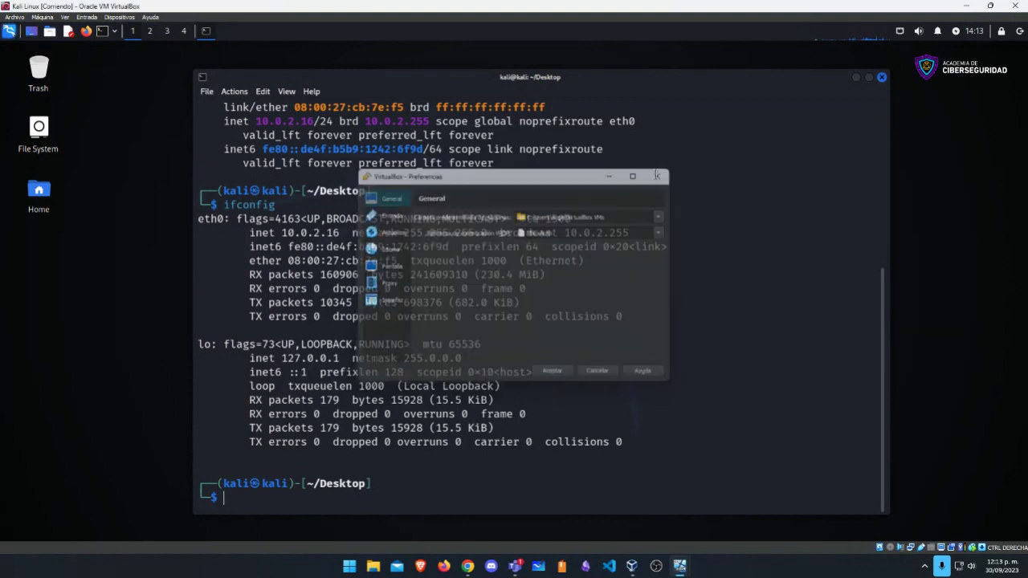
click(15, 17)
mouse_move(78, 18)
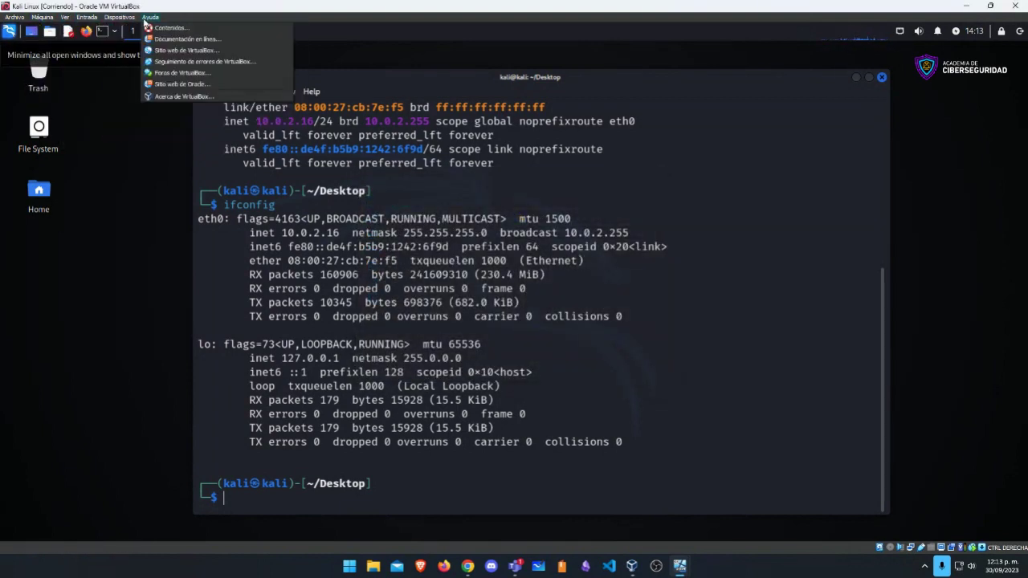
mouse_move(134, 19)
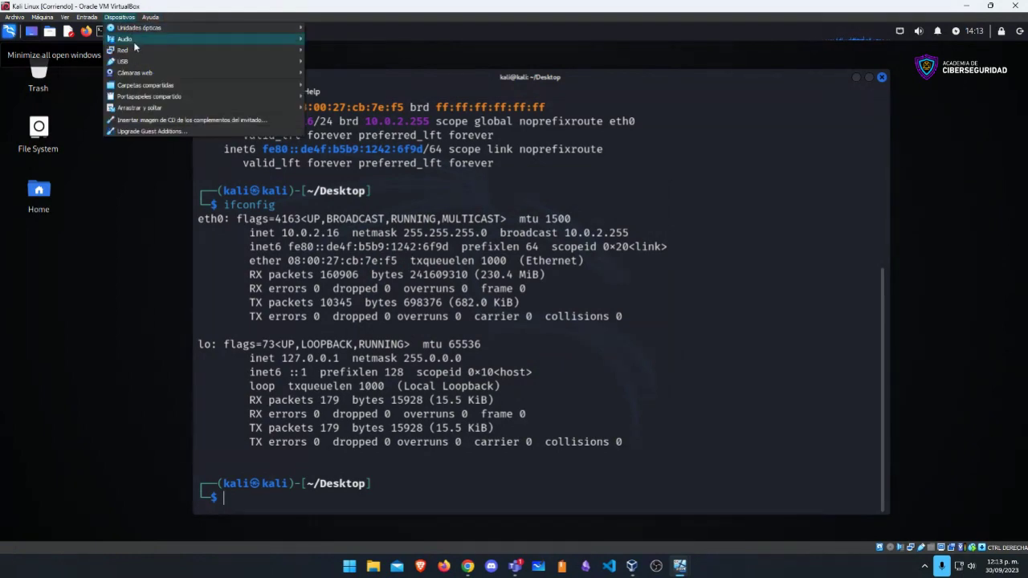
mouse_move(12, 18)
key(Escape)
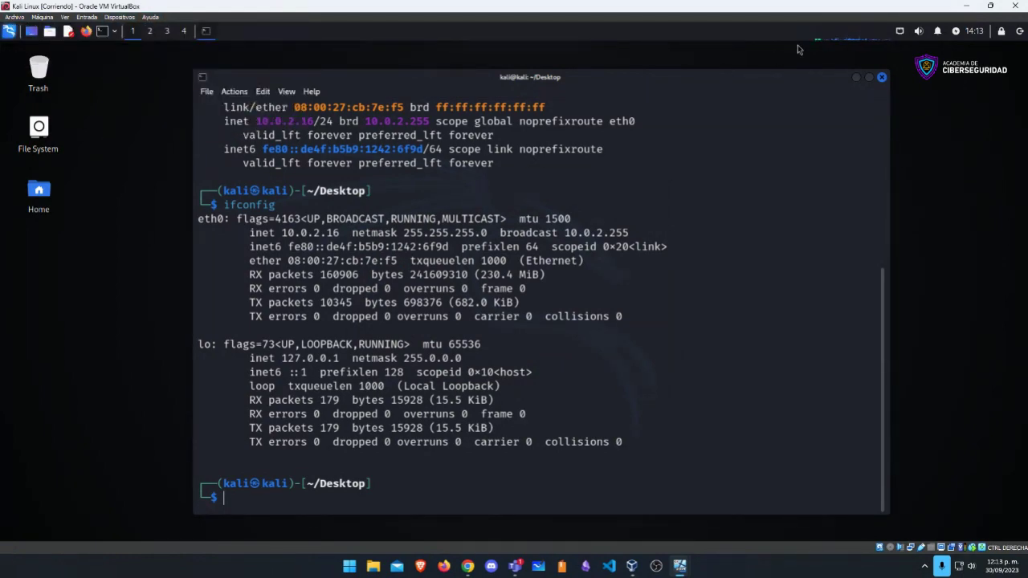
click(967, 6)
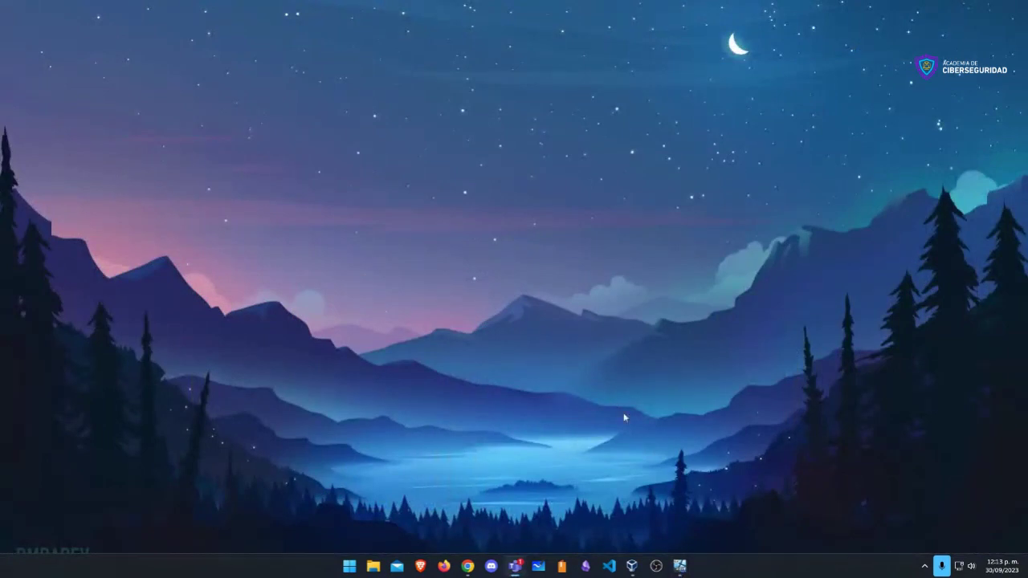
Step: Open the VirtualBox Network Manager to review the Lab_CEH NAT network 10.0.2.0/24
click(634, 491)
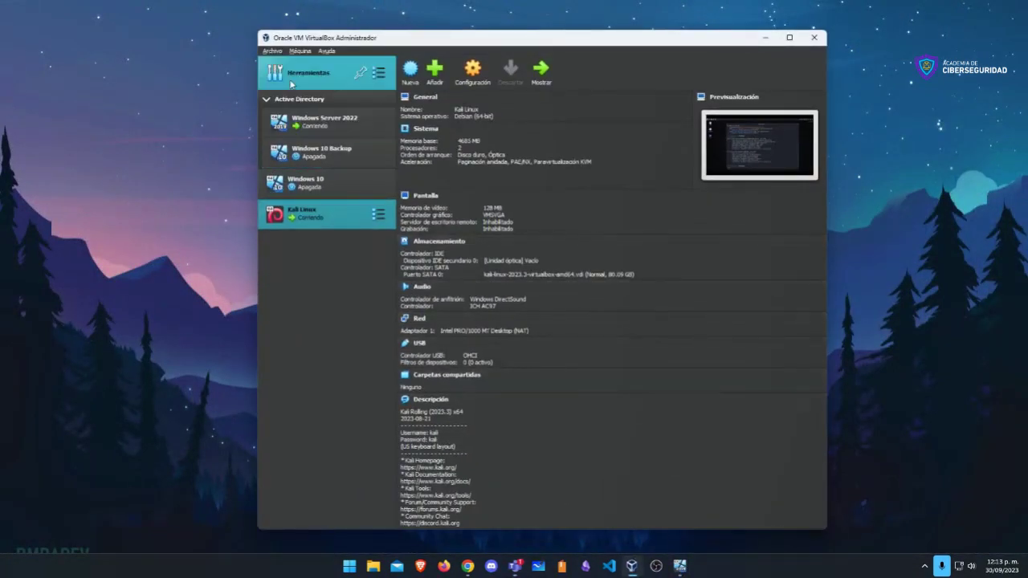
click(272, 50)
mouse_move(322, 98)
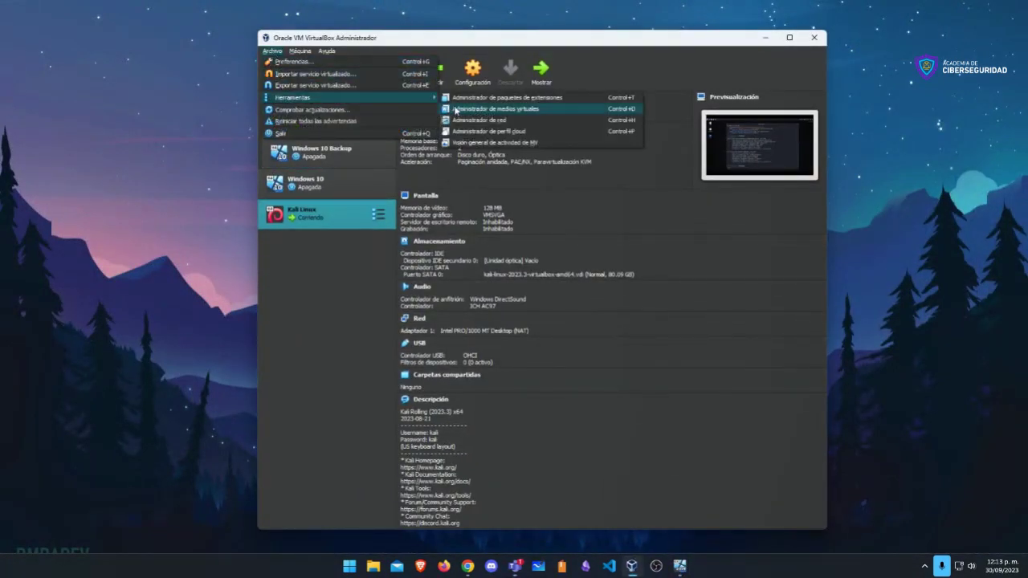
click(481, 120)
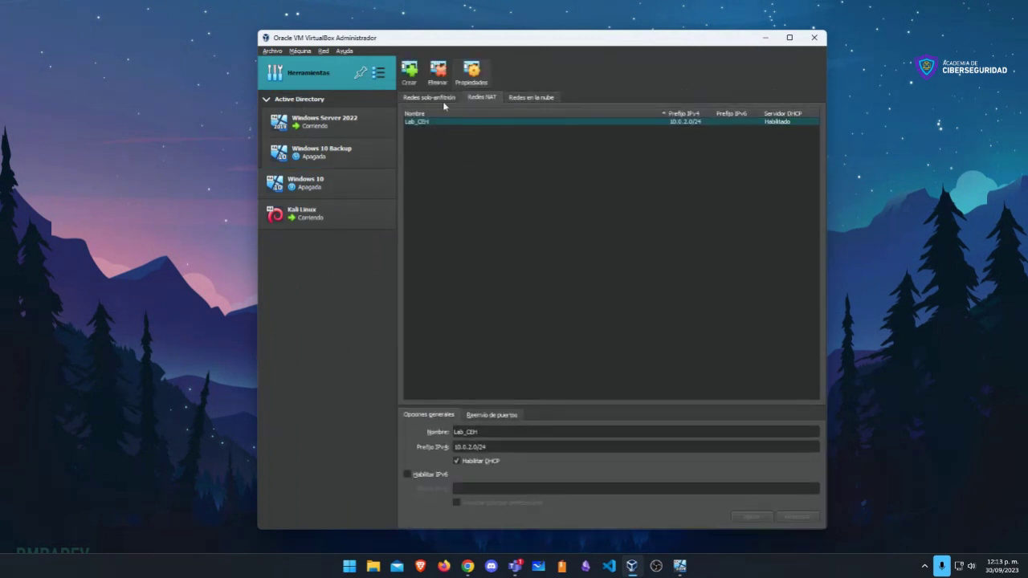
Step: Check the host-only adapter's address and DHCP server settings, then bring back the Windows Server VM
click(441, 99)
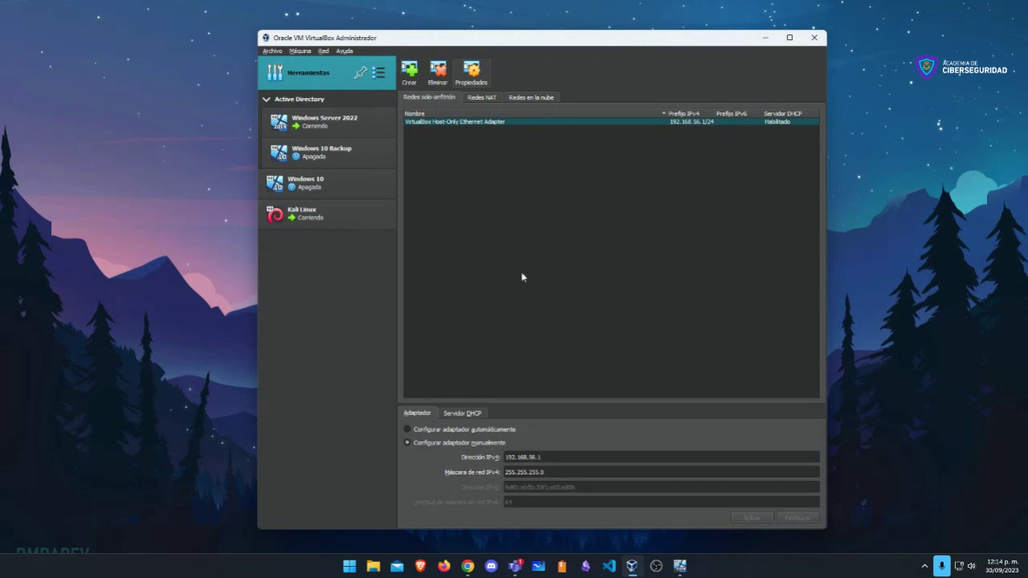
click(463, 412)
click(424, 413)
mouse_move(680, 570)
click(621, 486)
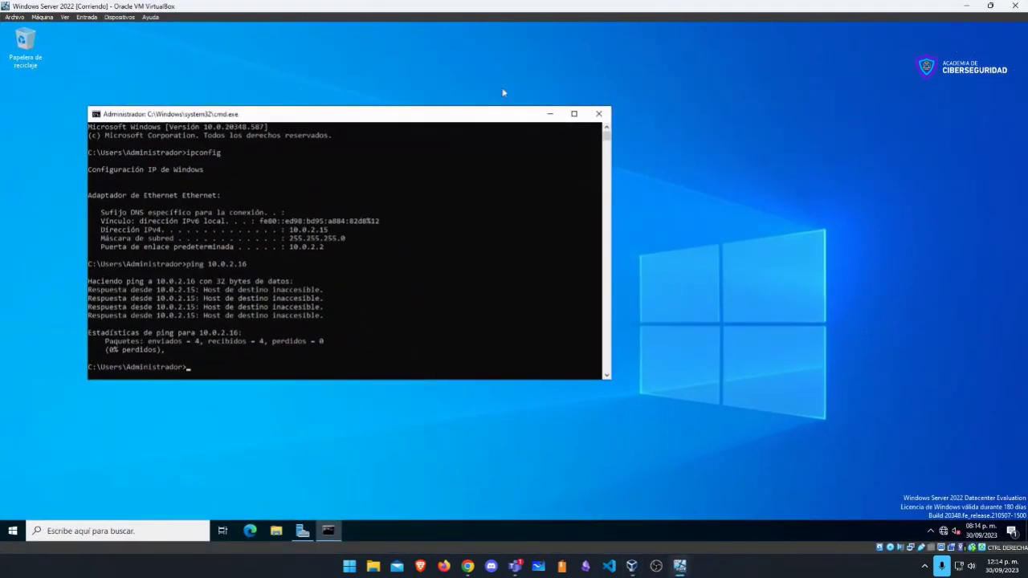
Step: Power off both the Windows Server 2022 and Kali Linux VMs
click(1013, 5)
click(493, 293)
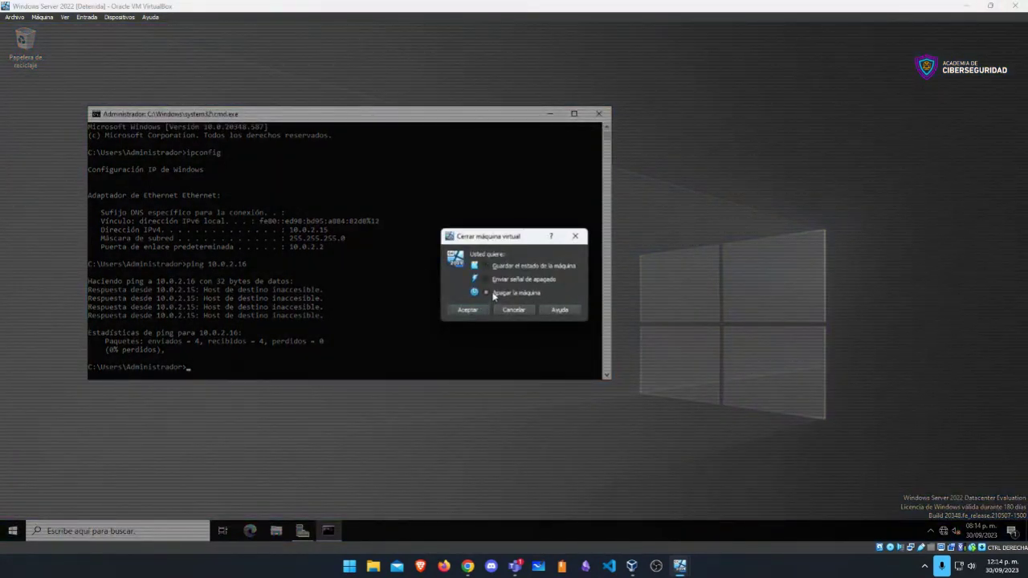
click(468, 310)
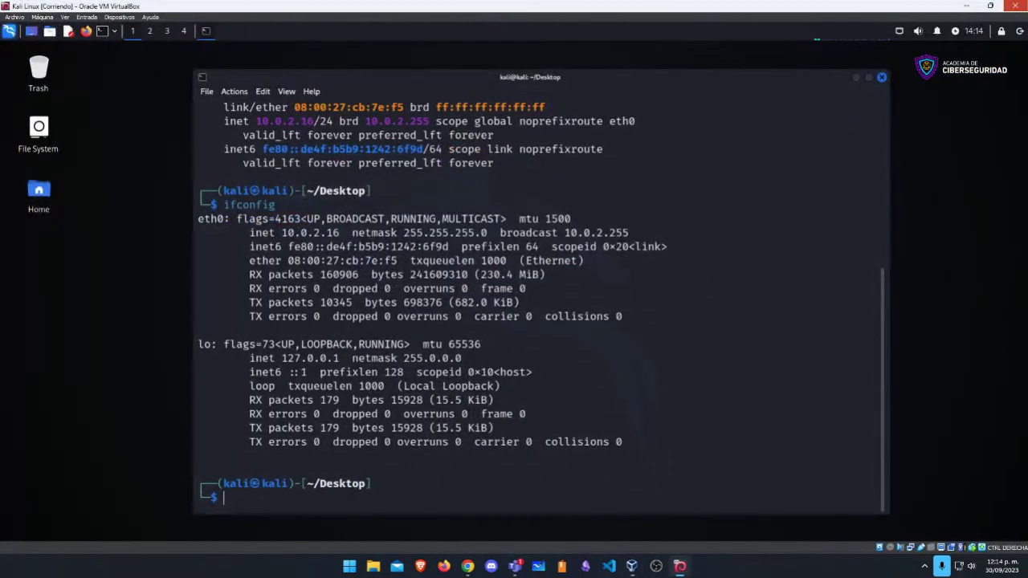
click(1014, 6)
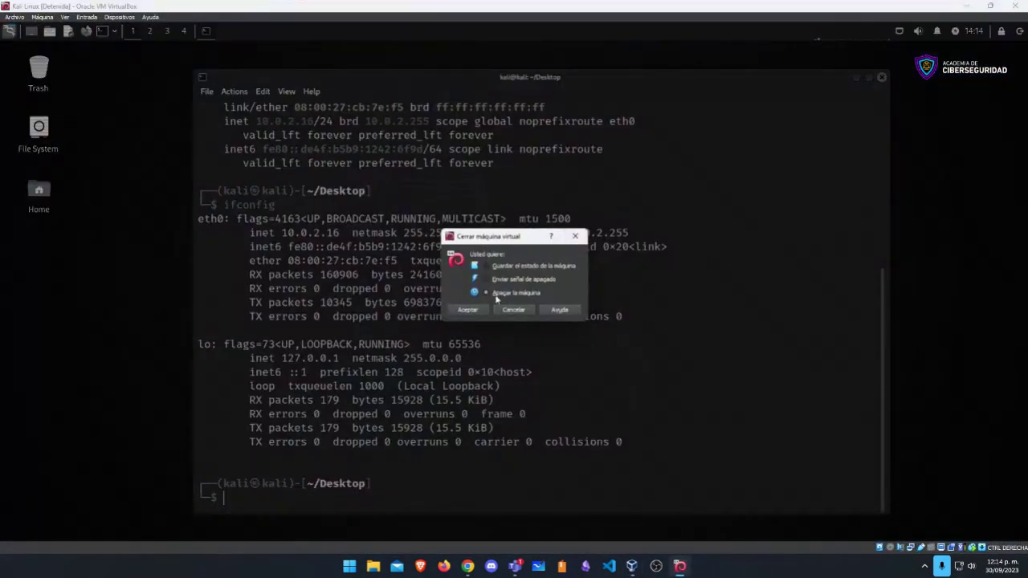
click(473, 311)
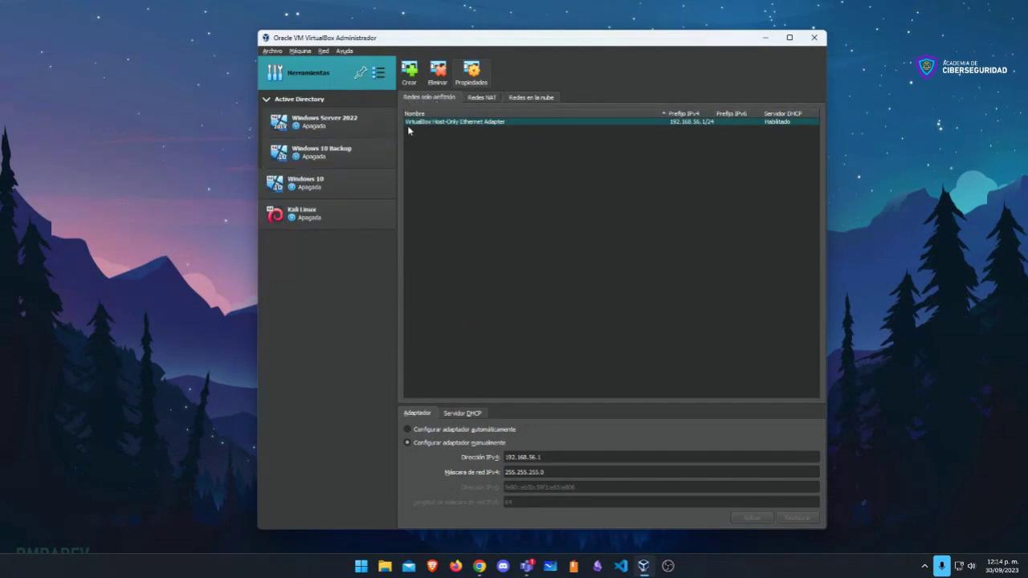
Step: Open Windows Server 2022's network settings and look at adapter 1's connection type
mouse_move(469, 126)
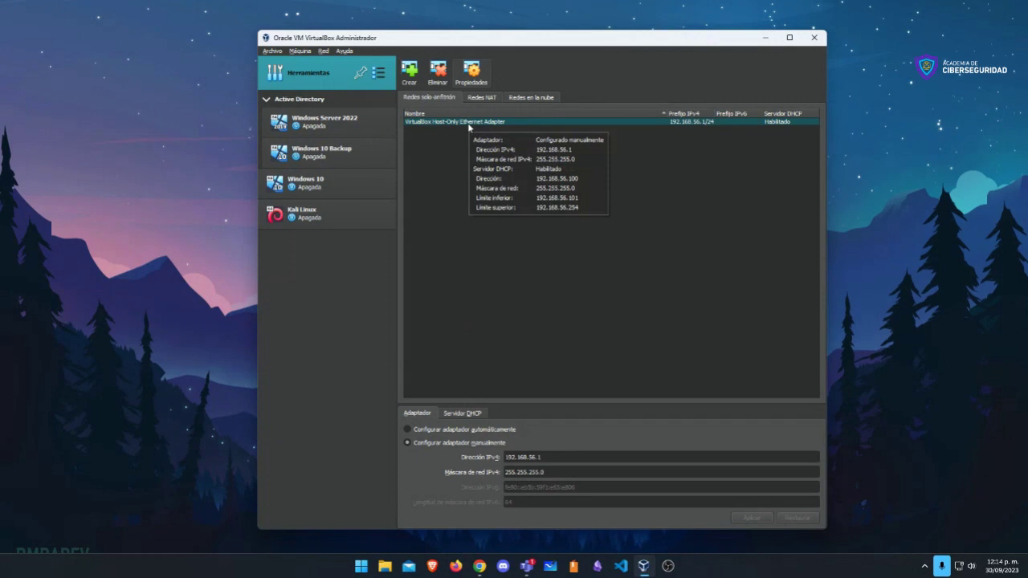
click(320, 131)
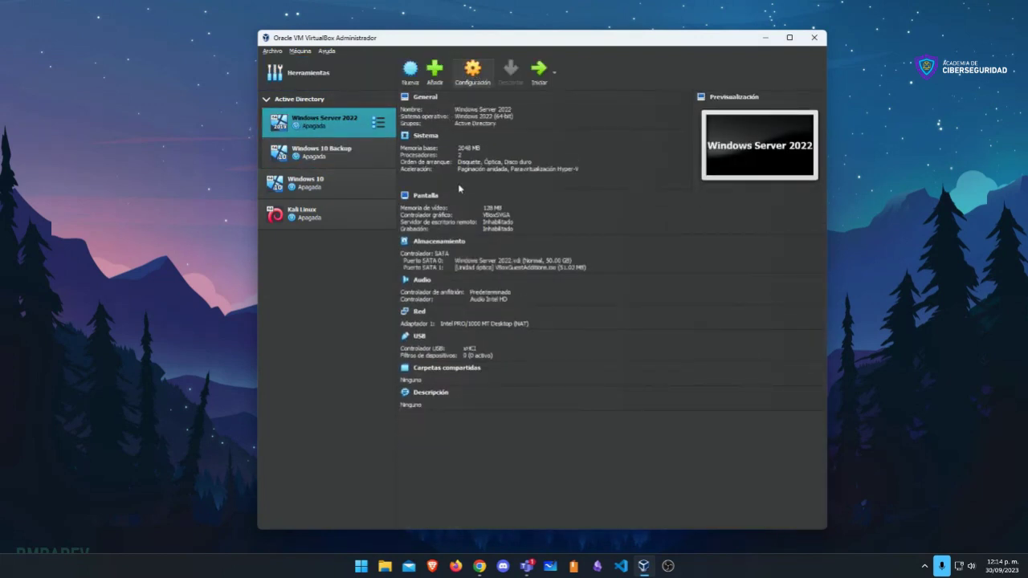
click(472, 72)
click(374, 268)
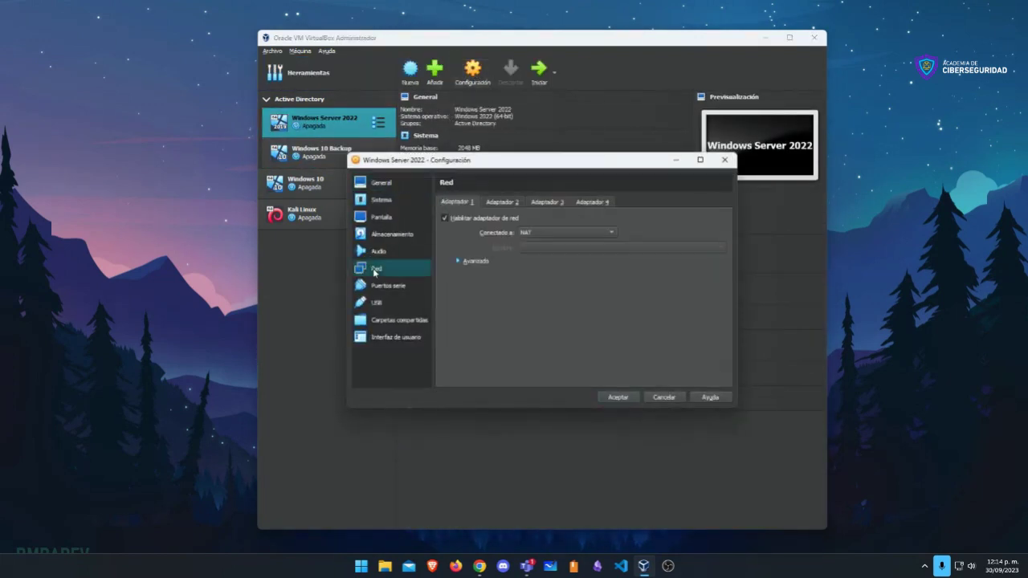
click(542, 233)
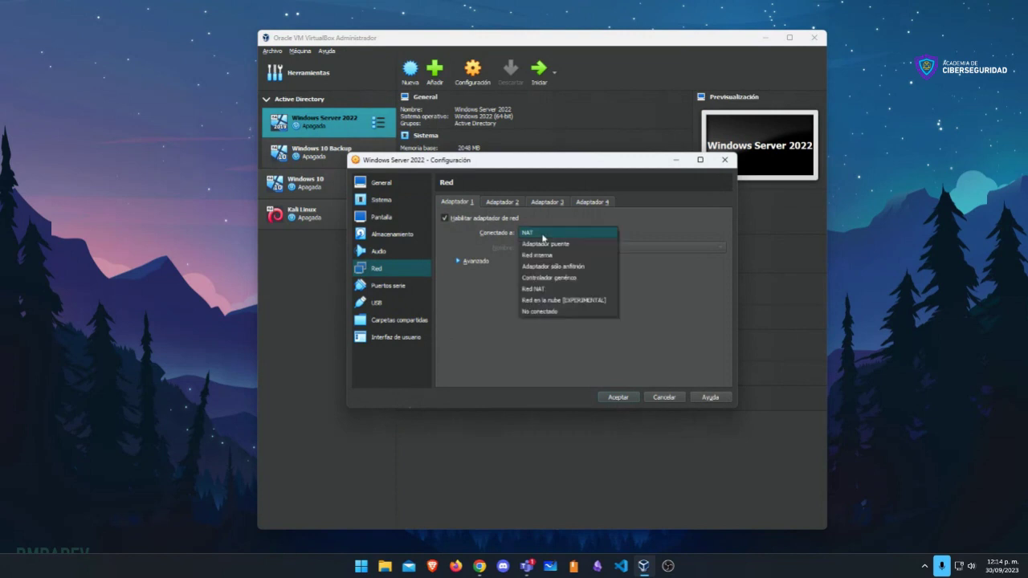
Step: Enable adapter 2 and attach it to Adaptador solo anfitrión
click(506, 202)
click(468, 219)
click(531, 233)
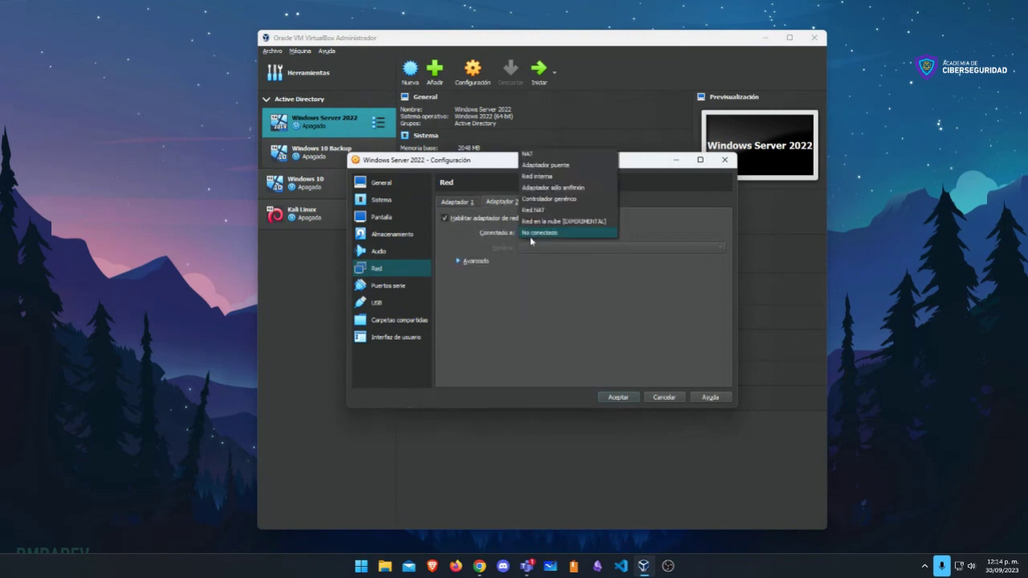
click(550, 220)
click(542, 232)
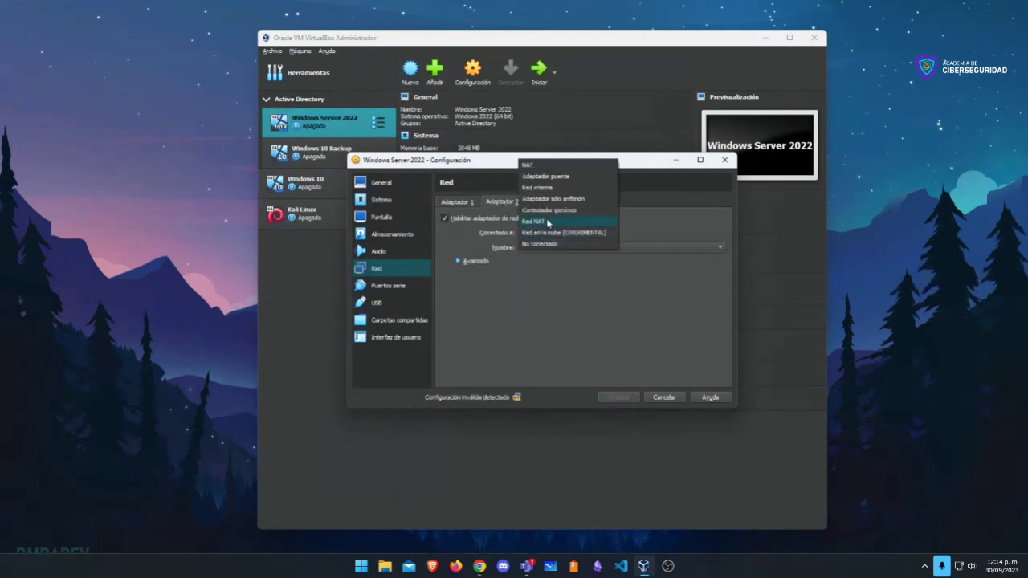
click(546, 222)
click(545, 234)
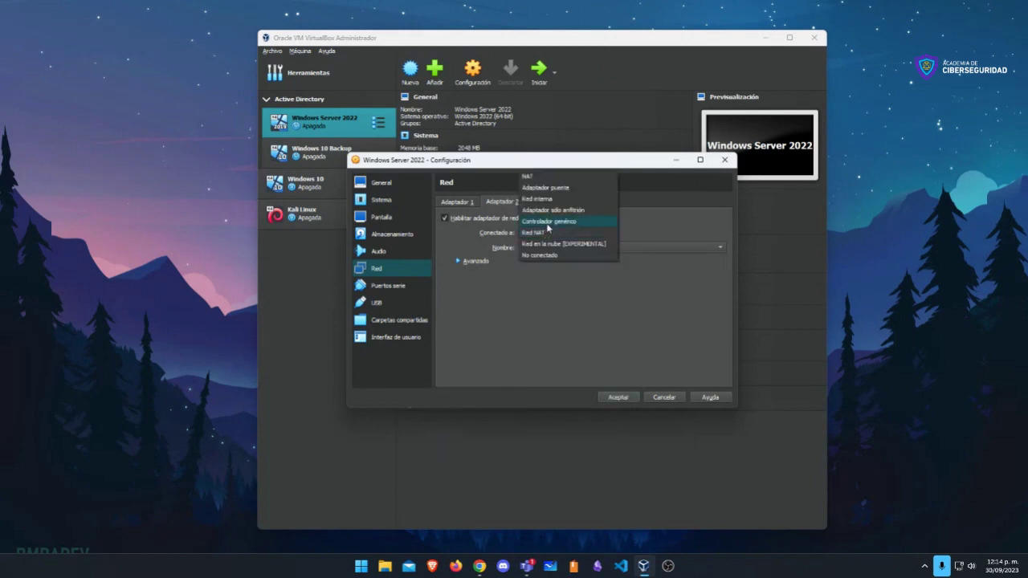
click(548, 222)
click(543, 233)
click(550, 222)
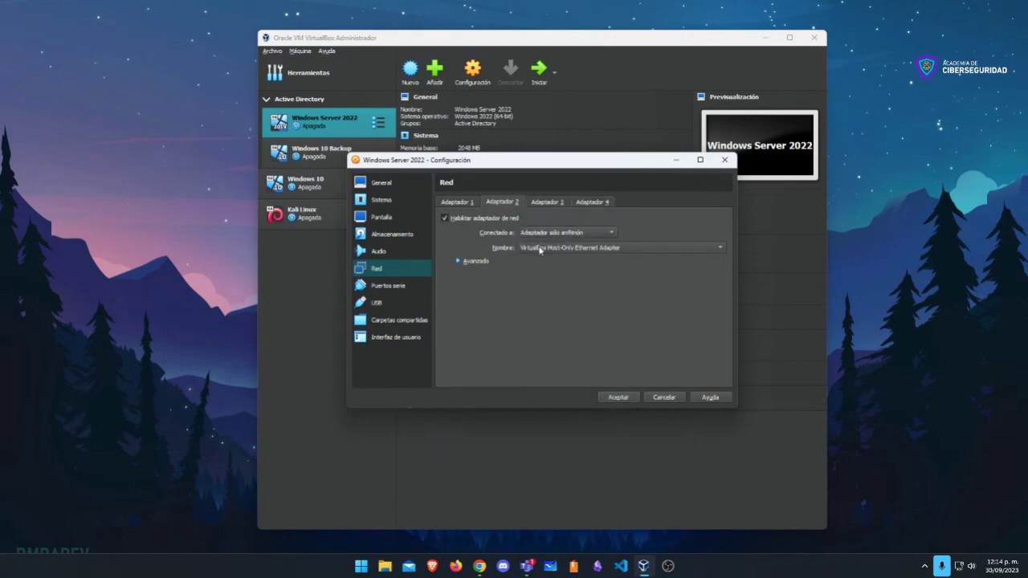
Step: Set adapter 2's promiscuous mode to Permitir todo and save the settings
click(474, 262)
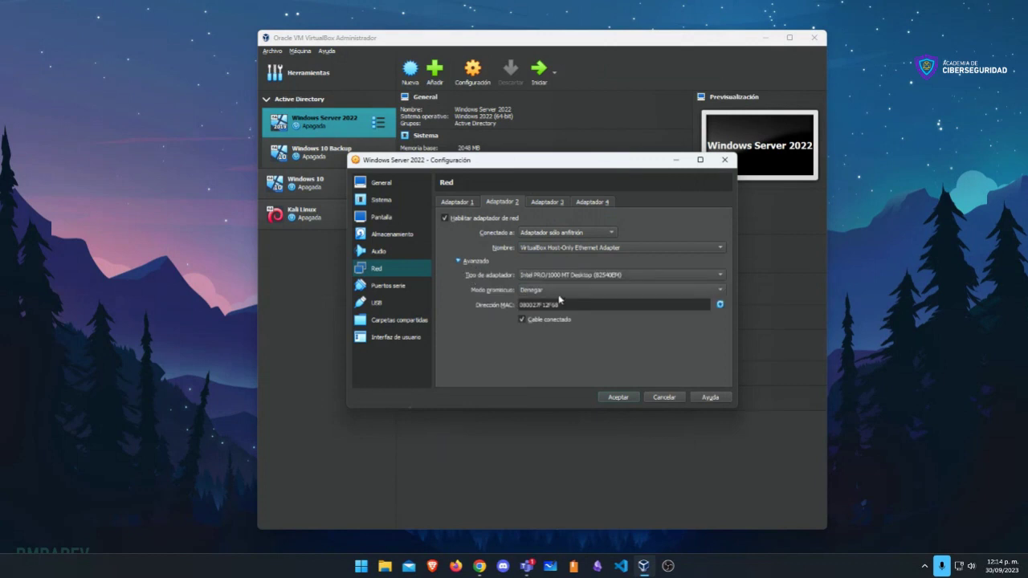
click(562, 289)
click(557, 319)
click(469, 203)
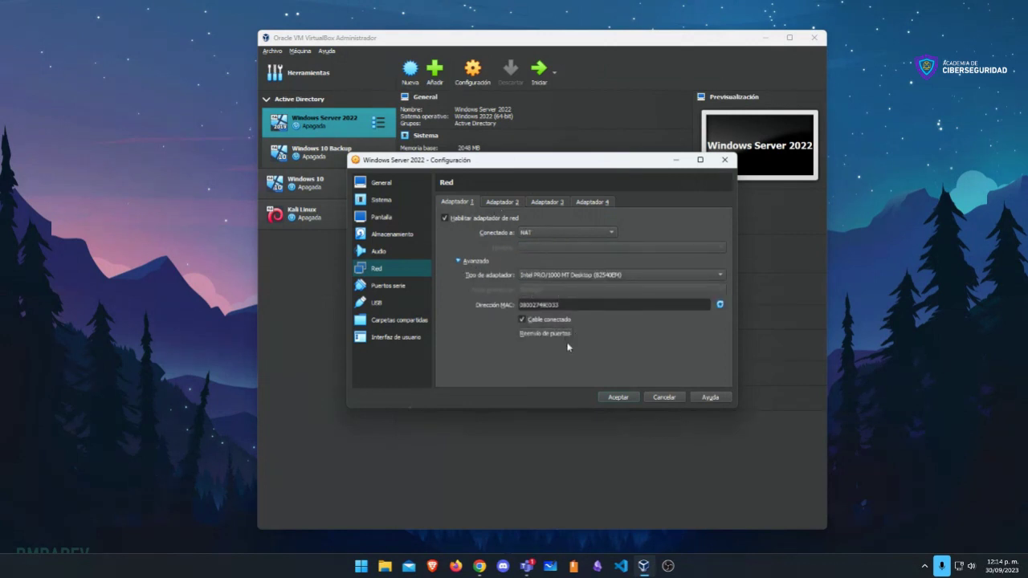
click(503, 204)
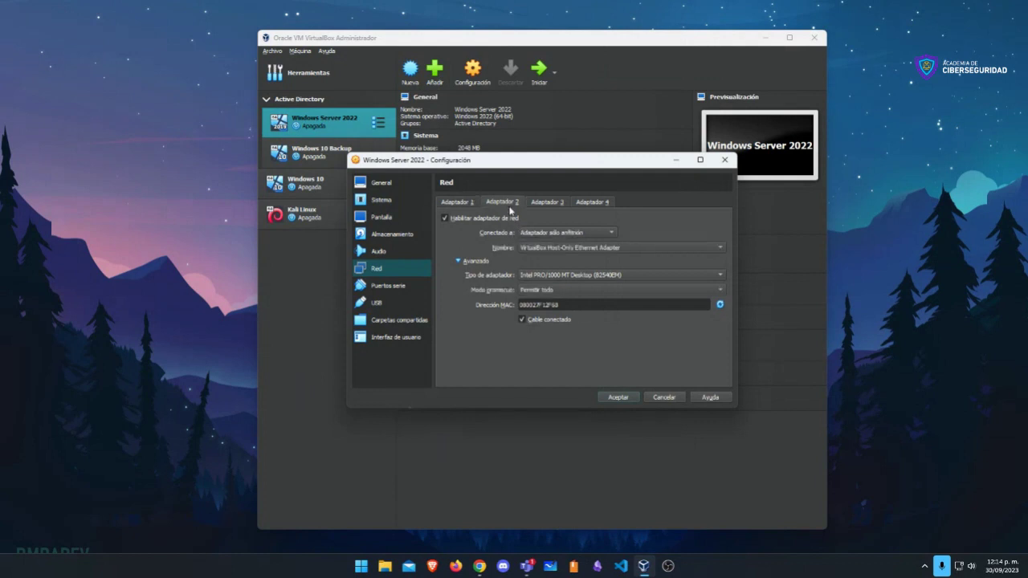
click(617, 397)
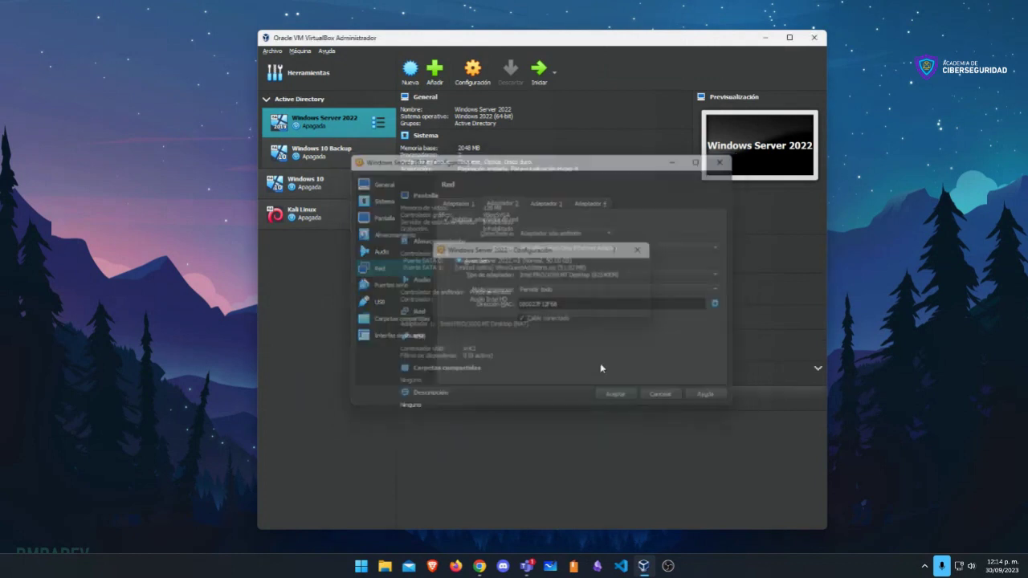
Step: Enable Kali Linux's adapter 2 attached to Adaptador sólo anfitrión
click(305, 213)
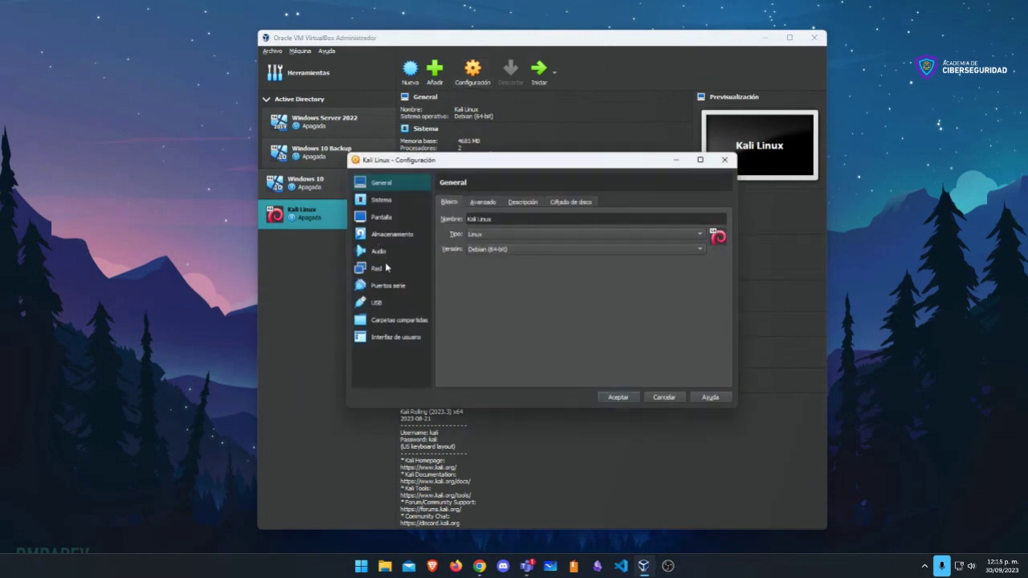
click(377, 268)
click(492, 203)
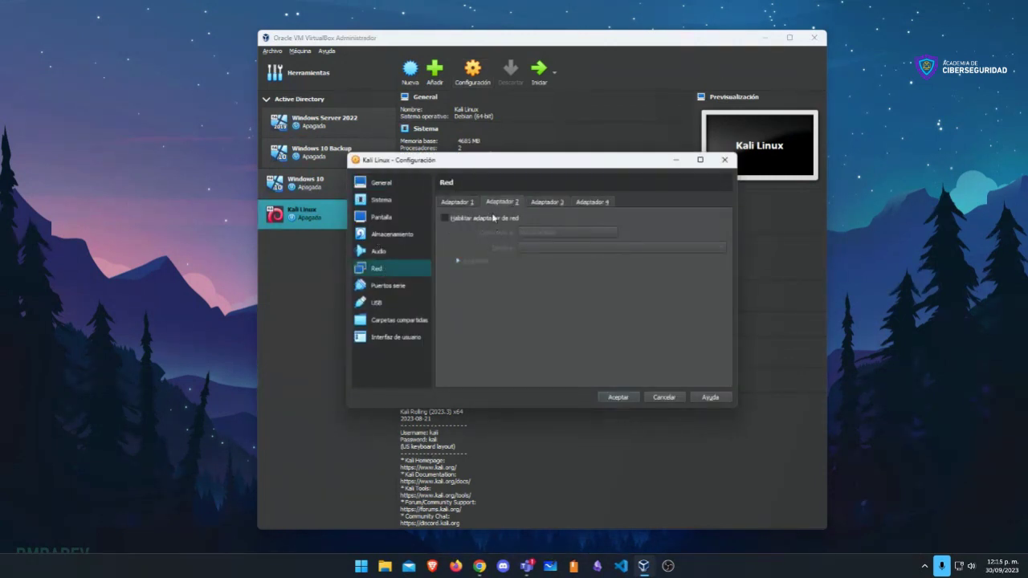
click(493, 218)
click(538, 233)
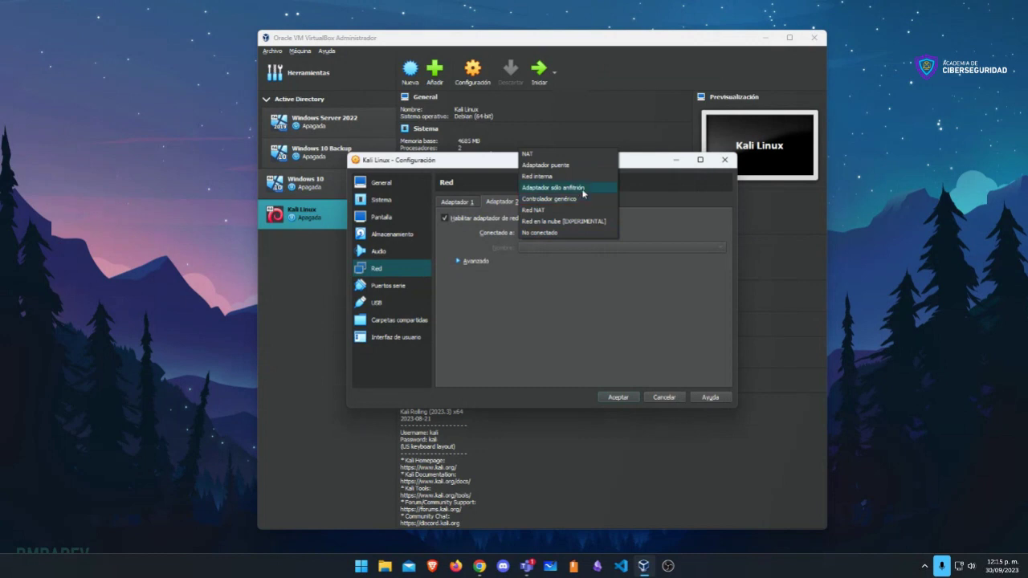
click(583, 189)
Step: Set Kali's adapter 2 promiscuous mode to Permitir todo, save, and select Windows Server 2022
click(473, 262)
click(554, 289)
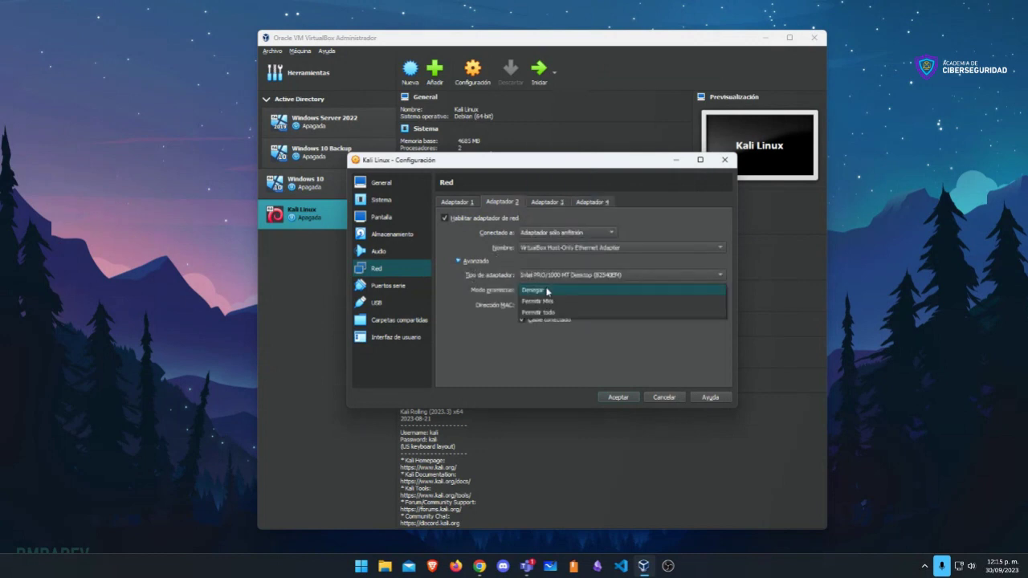
click(610, 318)
click(622, 398)
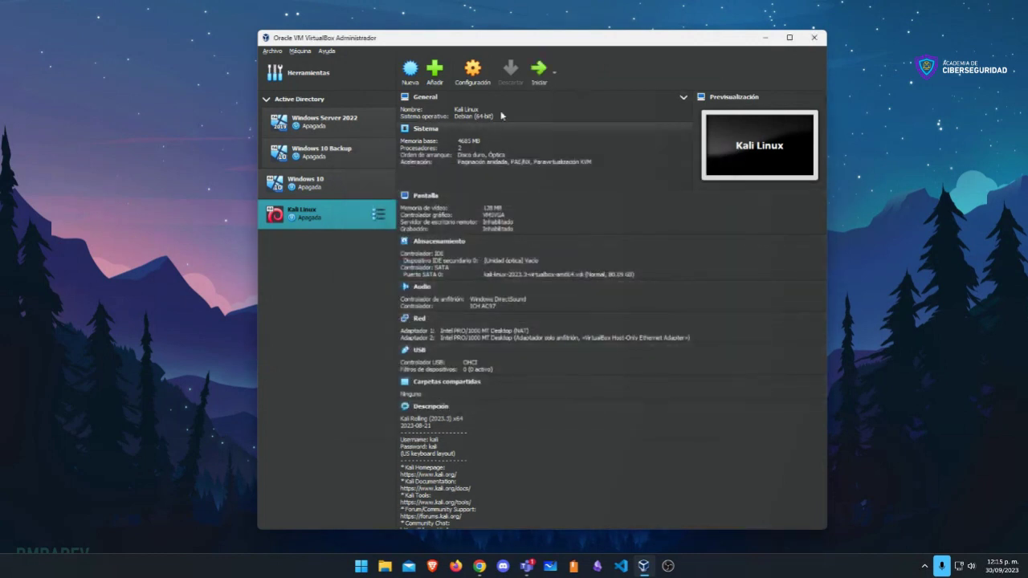
click(321, 121)
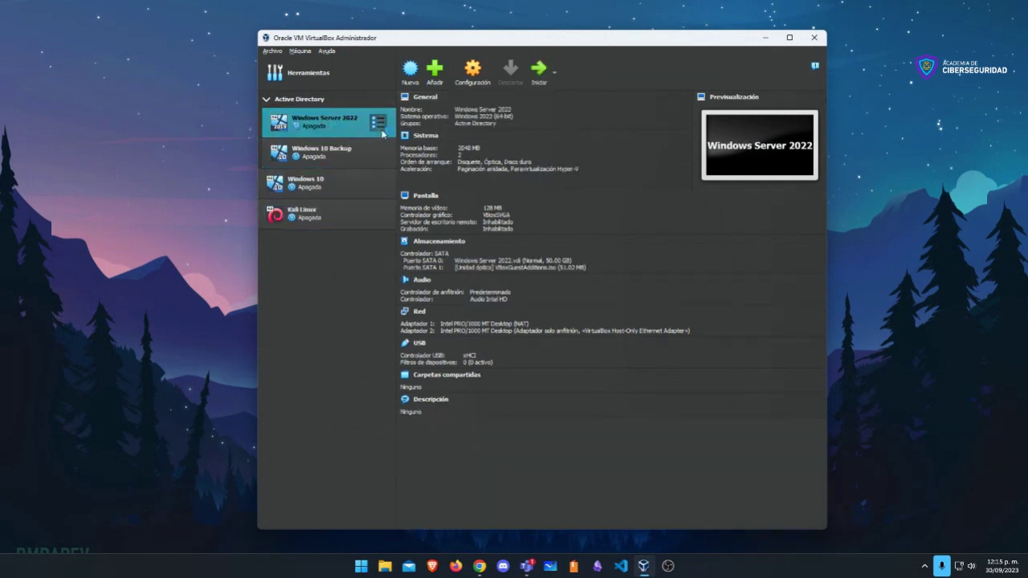
Step: Start the Windows Server 2022 VM, switching between the two VM windows while it boots
click(530, 76)
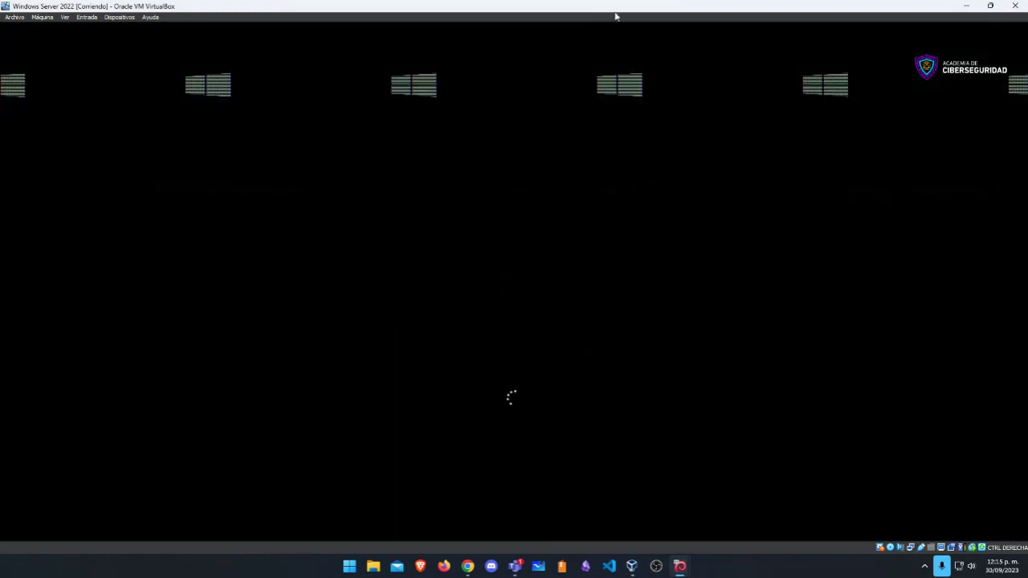
mouse_move(679, 566)
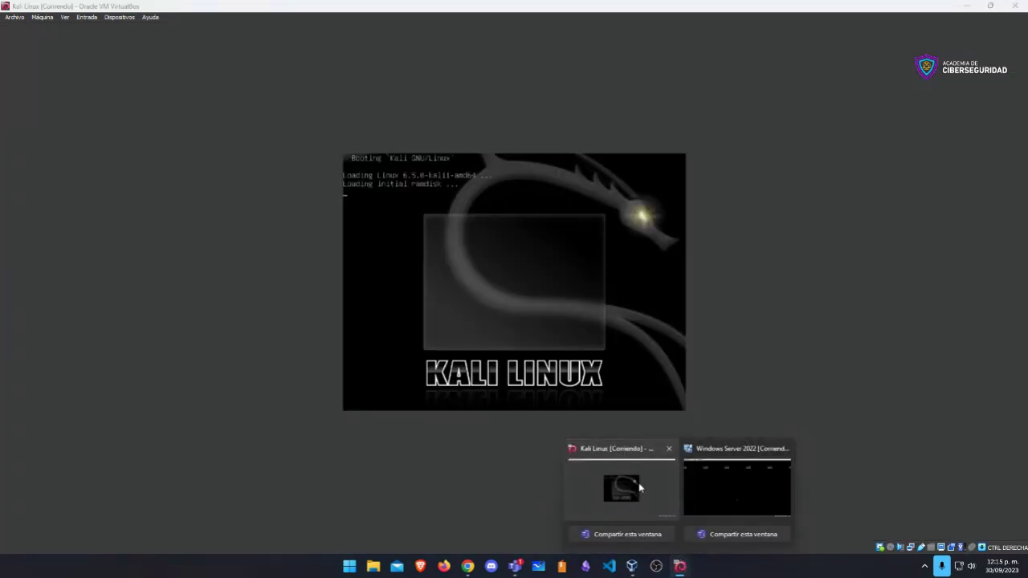
click(640, 487)
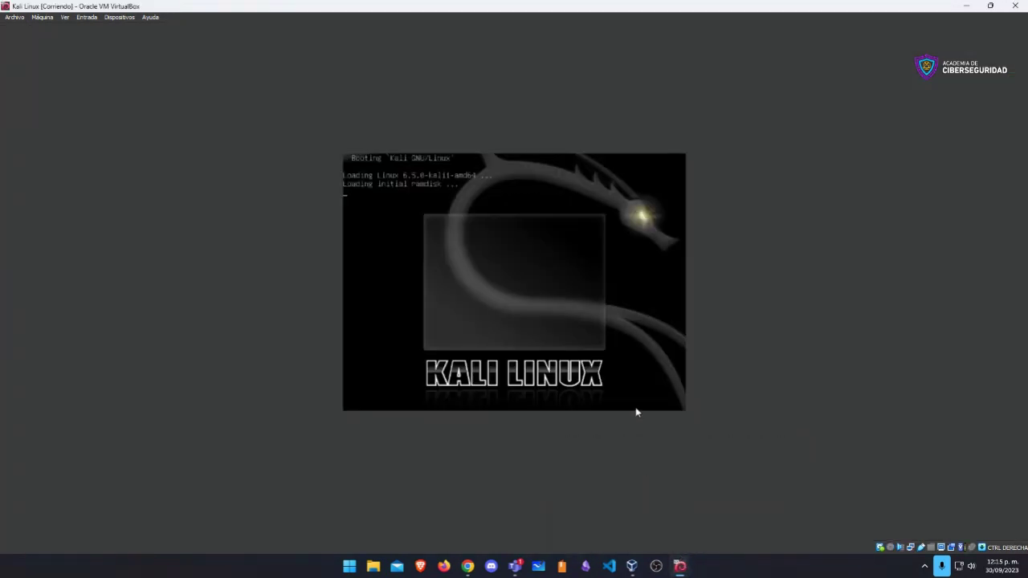
mouse_move(680, 566)
click(698, 493)
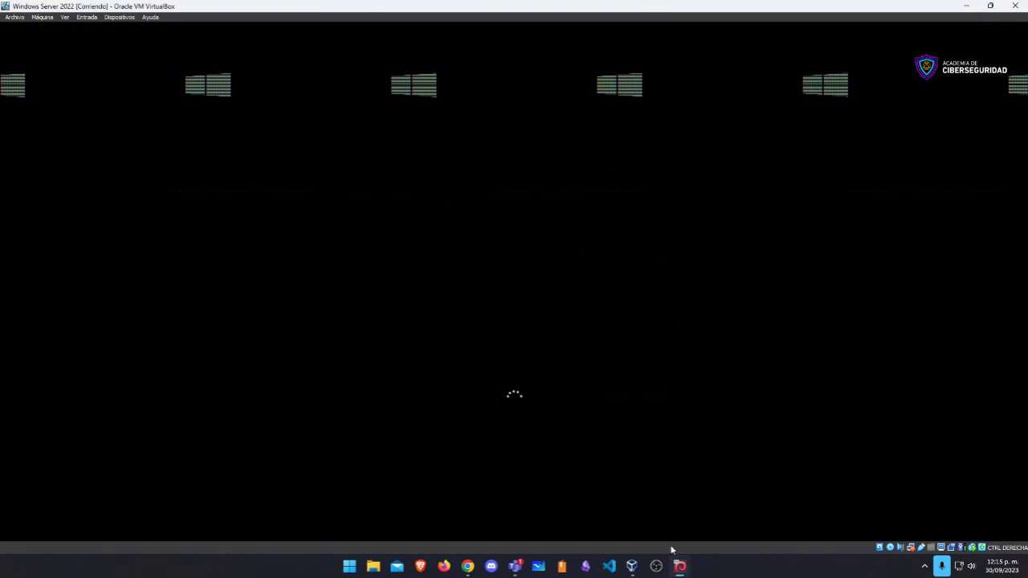
mouse_move(652, 498)
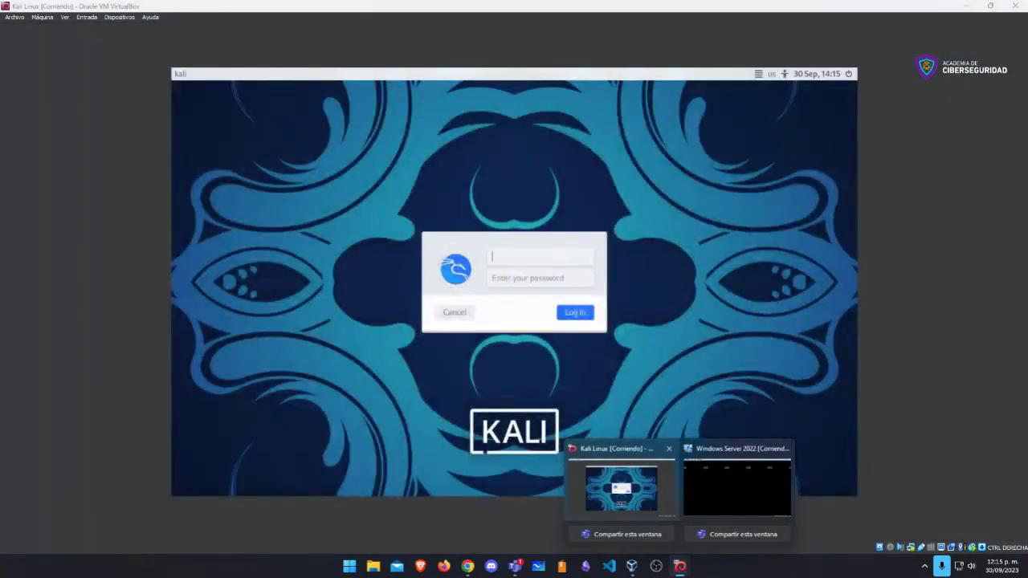
click(722, 490)
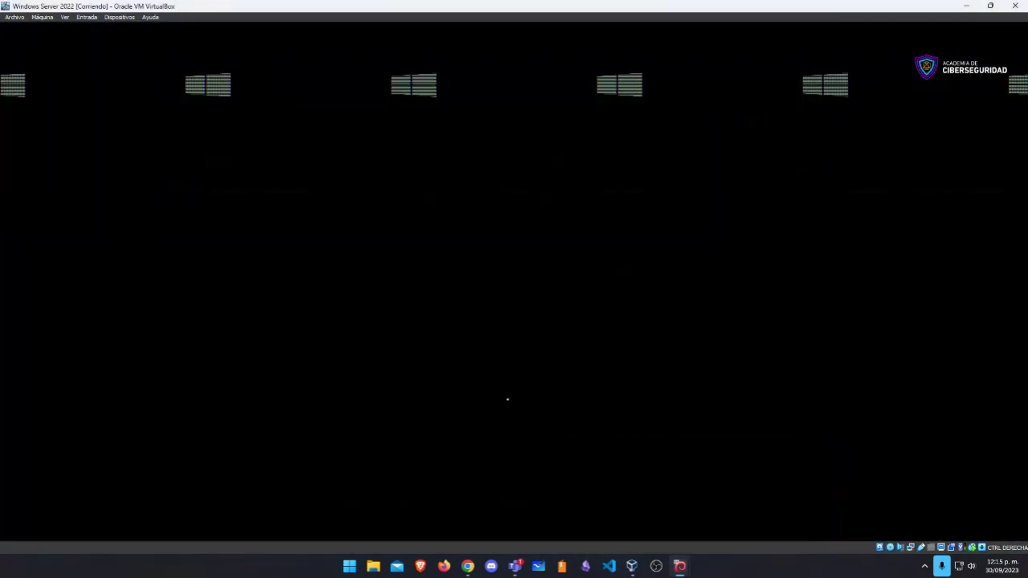
click(626, 494)
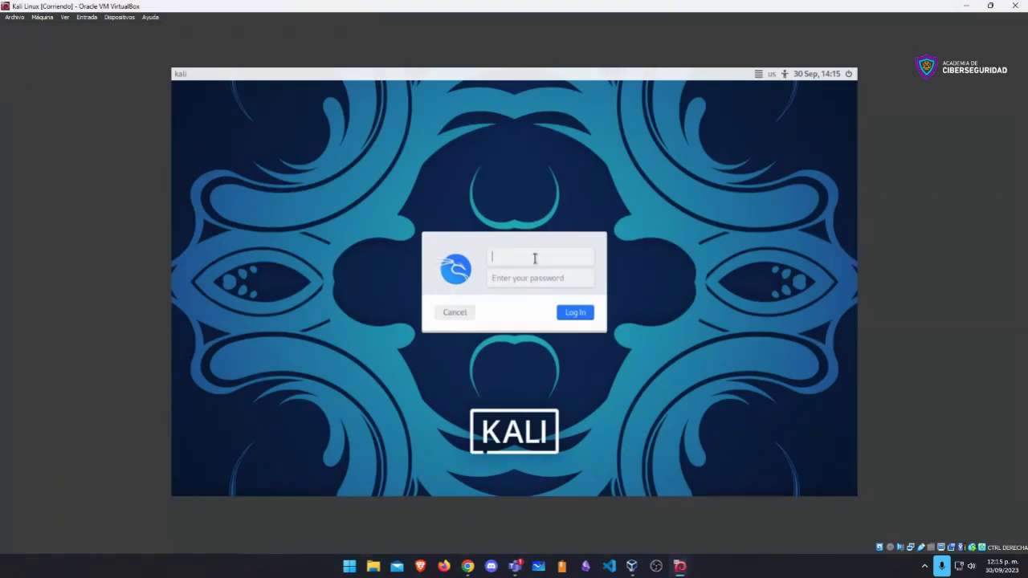
Step: Log in to Kali with the default user and password, then switch the VM to full screen
text(kali)
key(Tab)
text(kali)
key(Return)
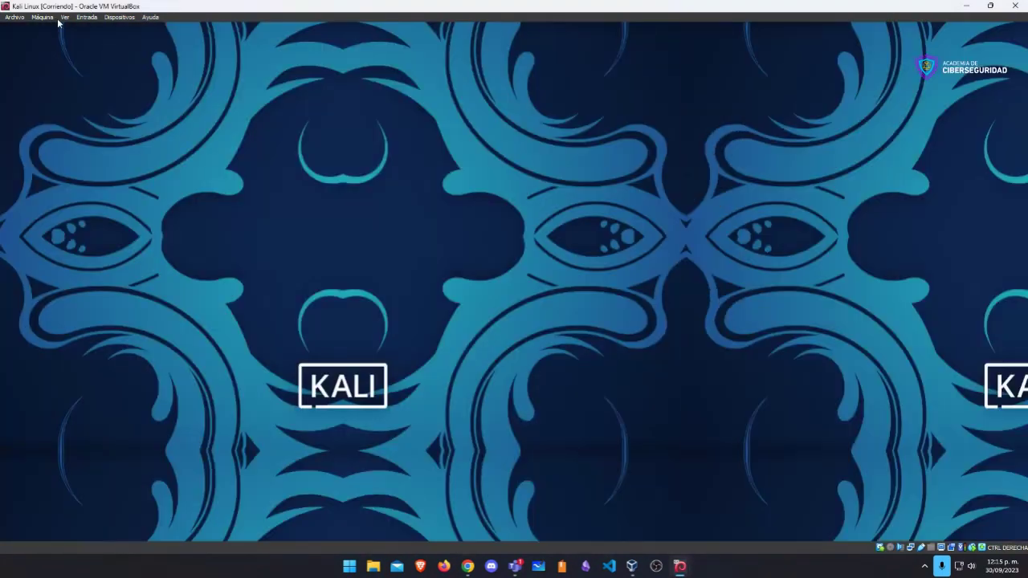
click(66, 17)
click(97, 25)
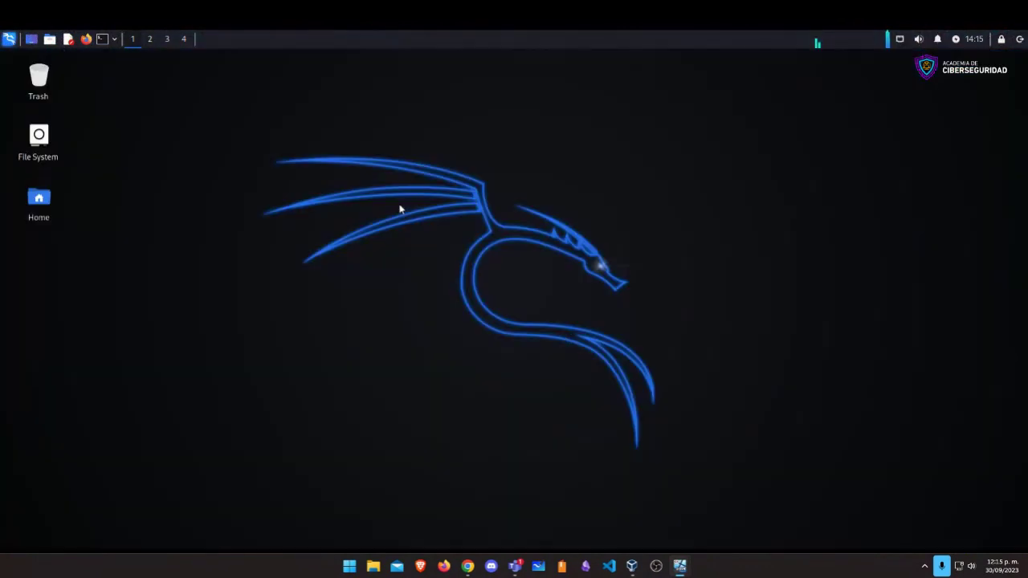
Step: Open a terminal on the Kali desktop and run ifconfig
right_click(400, 207)
click(441, 257)
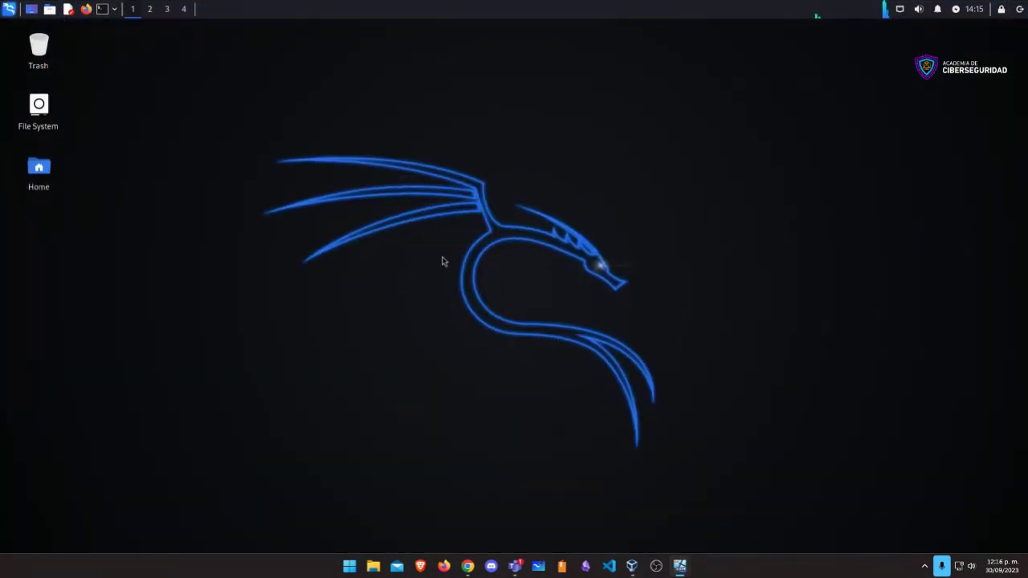
text(ifconfig)
key(Return)
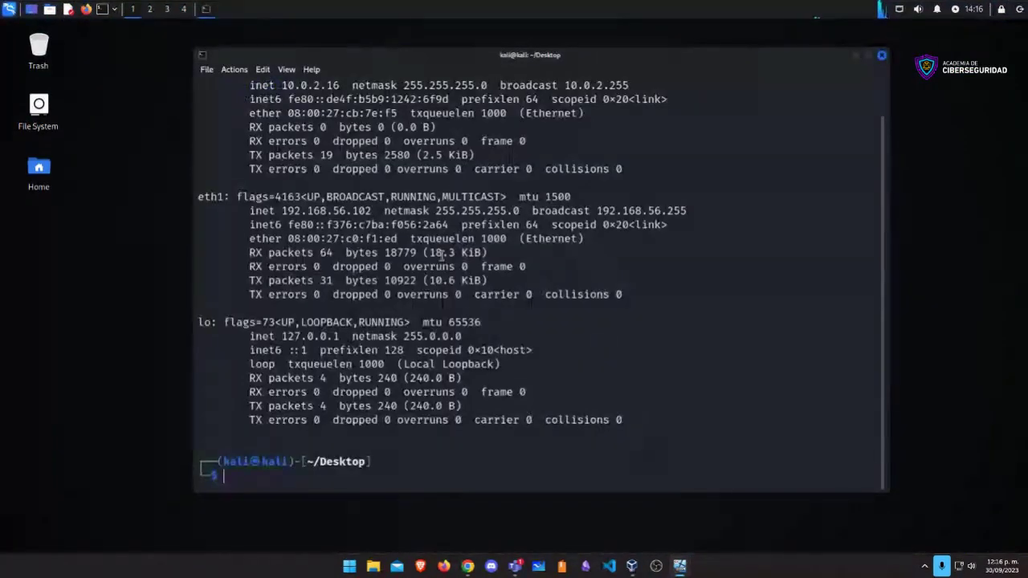
Step: Highlight eth0 and eth1's 192.168.56.102 address in the ifconfig output
scroll(215, 128, up, 1)
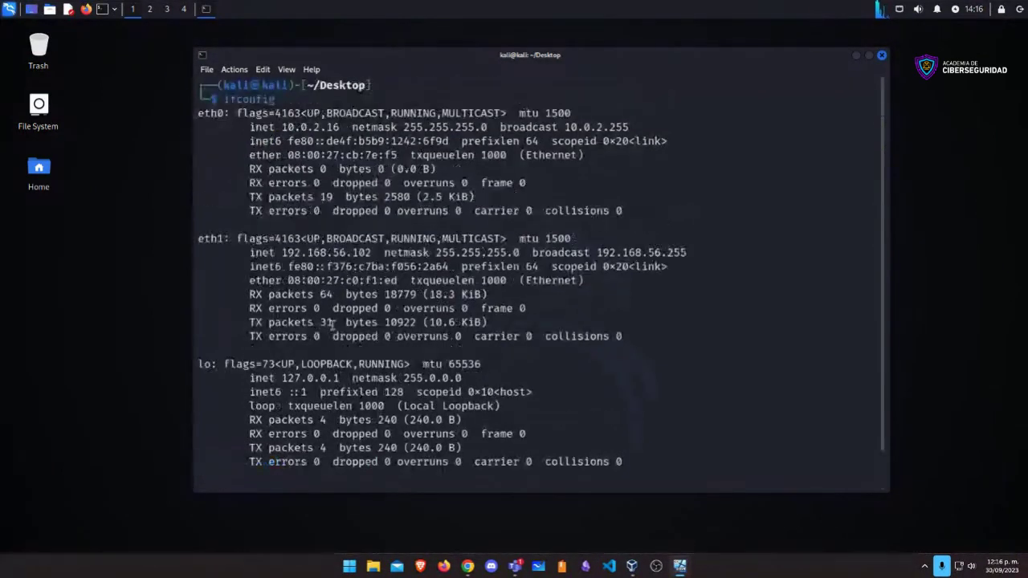
double_click(211, 113)
click(211, 225)
drag(357, 246, 356, 252)
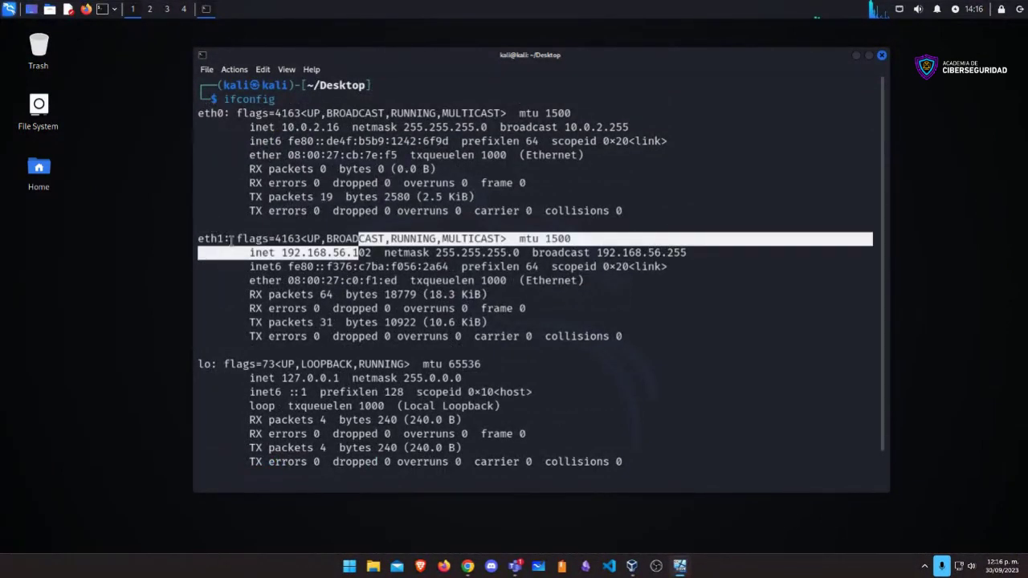
click(308, 255)
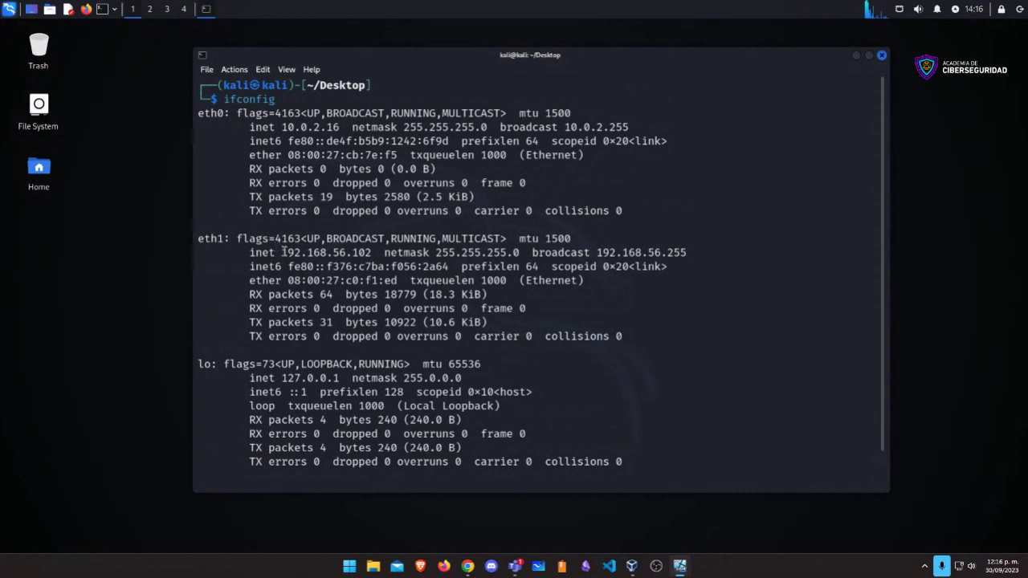
drag(282, 252, 359, 252)
click(357, 252)
drag(285, 252, 368, 252)
click(369, 253)
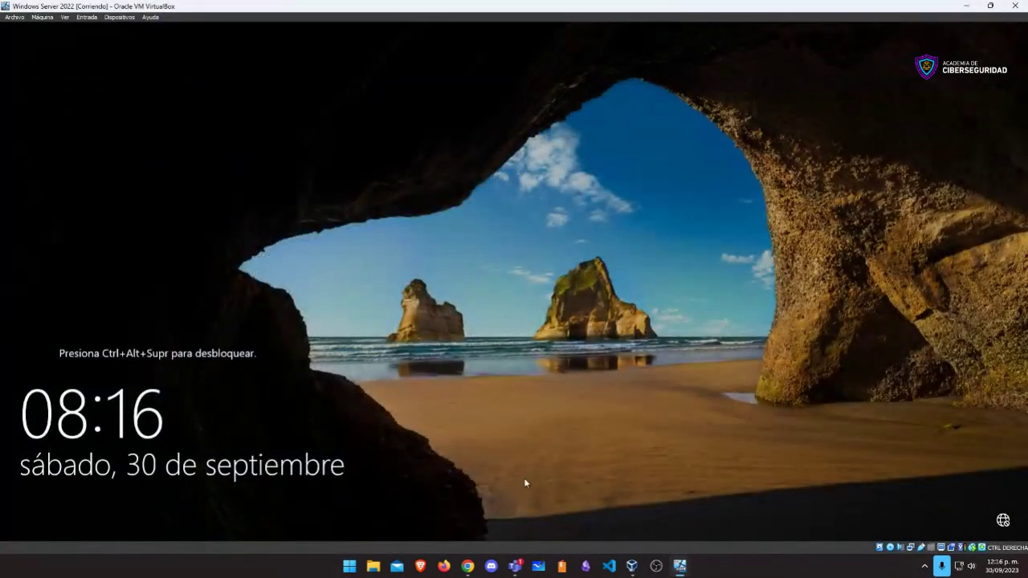
Step: Send Ctrl+Alt+Supr to Windows Server 2022 and sign in with the administrator password
click(83, 17)
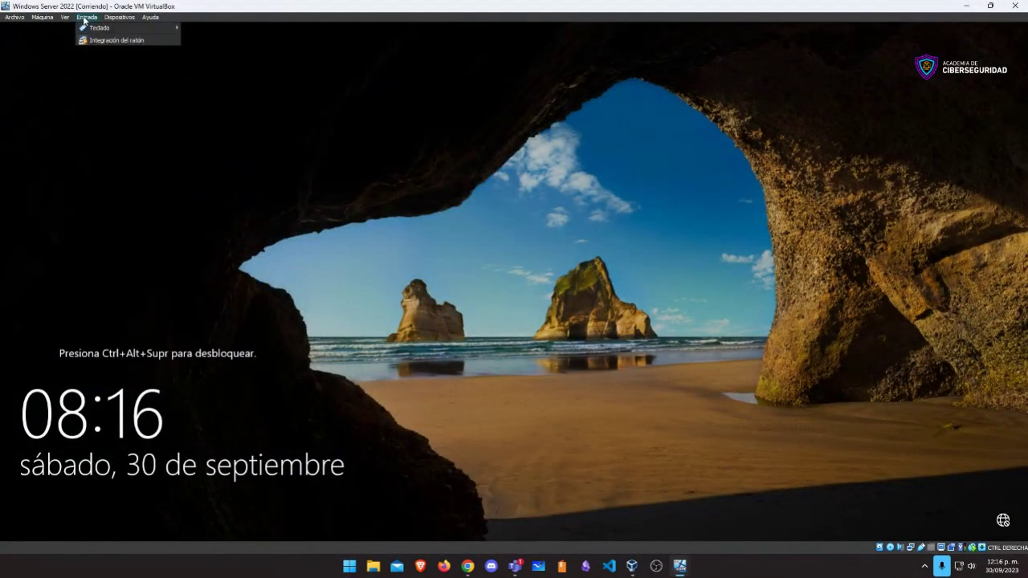
mouse_move(117, 28)
click(263, 53)
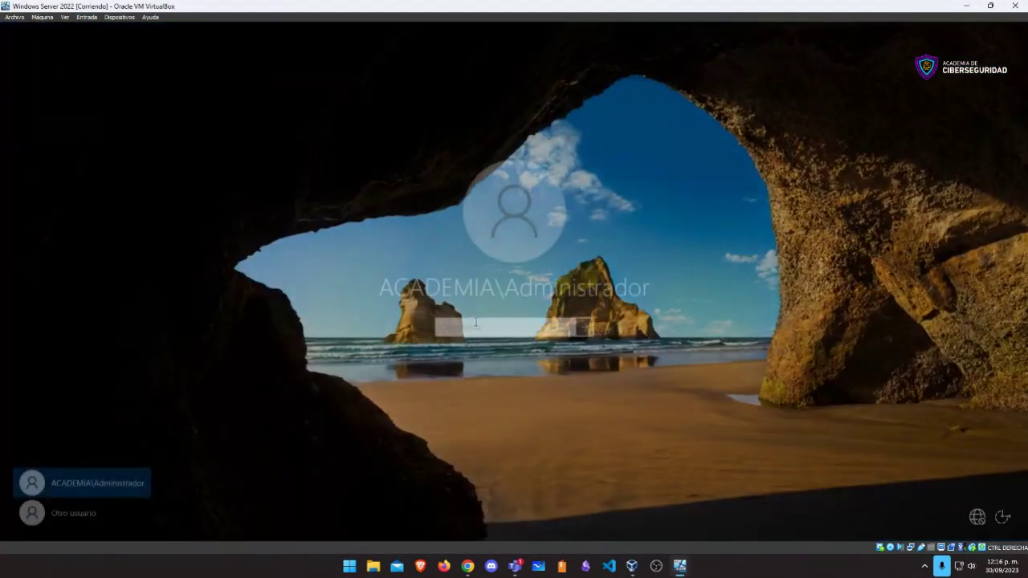
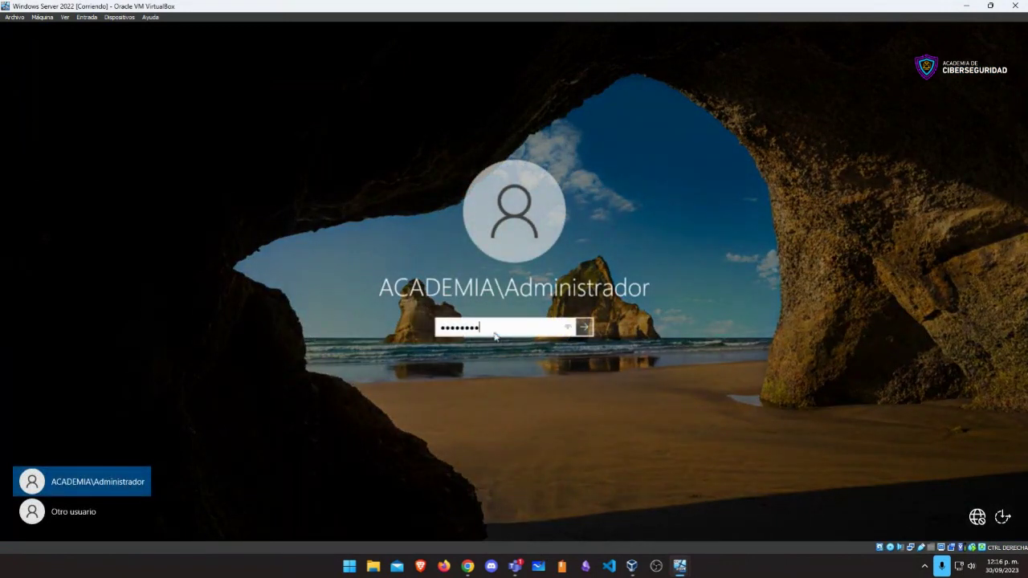
key(Return)
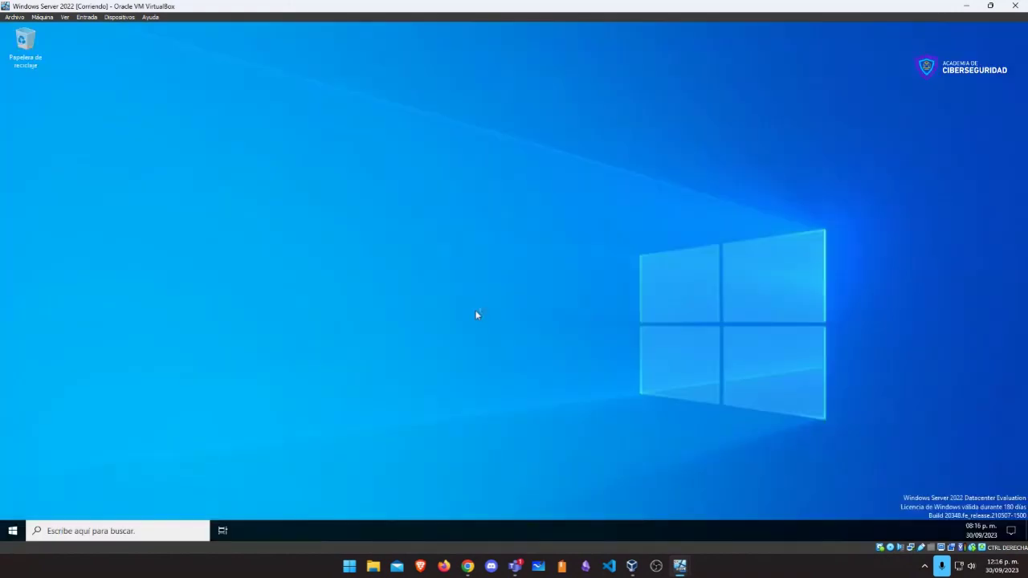
Step: Open a command prompt and run ipconfig, correcting the mistyped first attempt
right_click(464, 296)
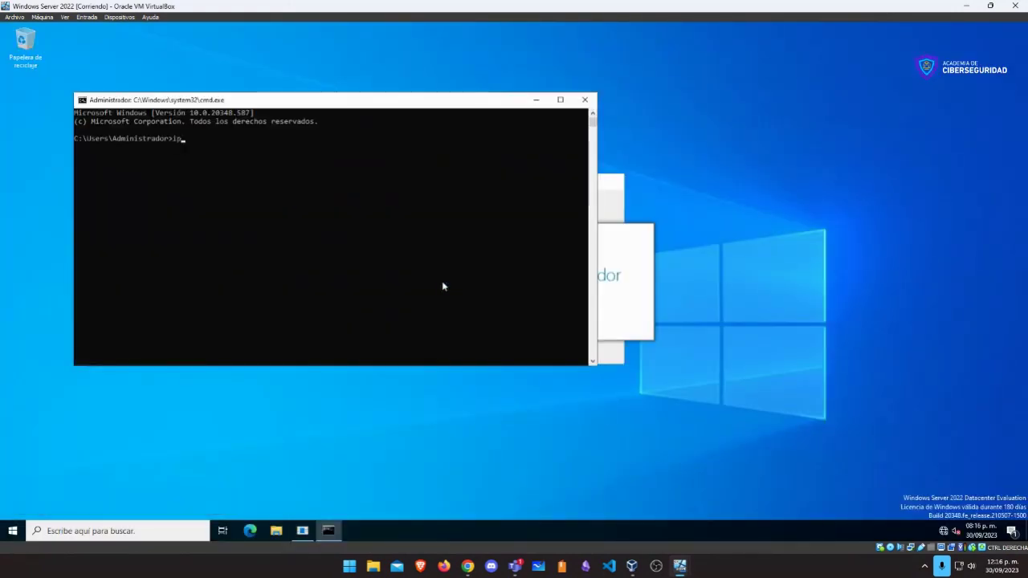
text(ipconfgi)
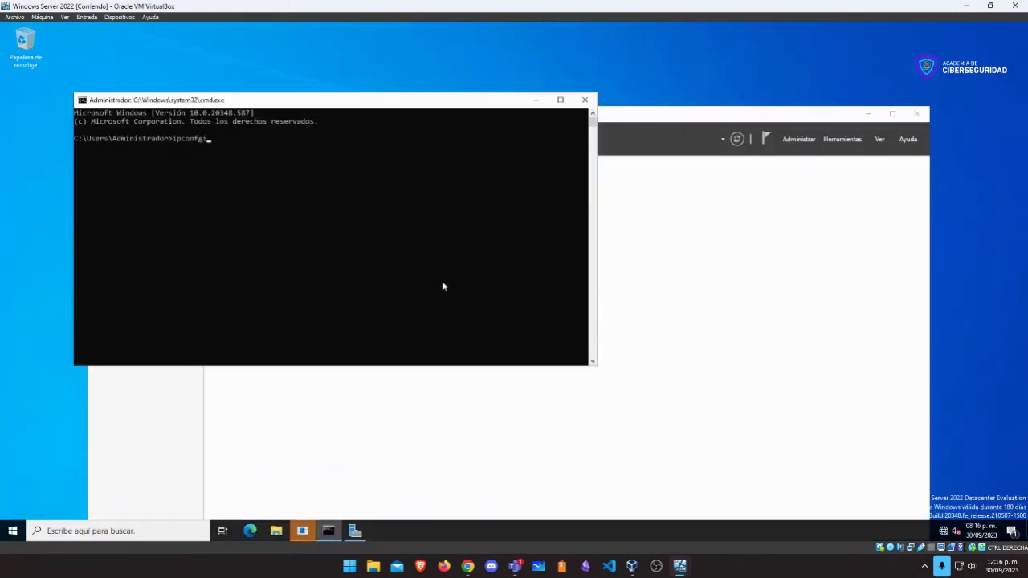
key(Return)
text(ipconfig)
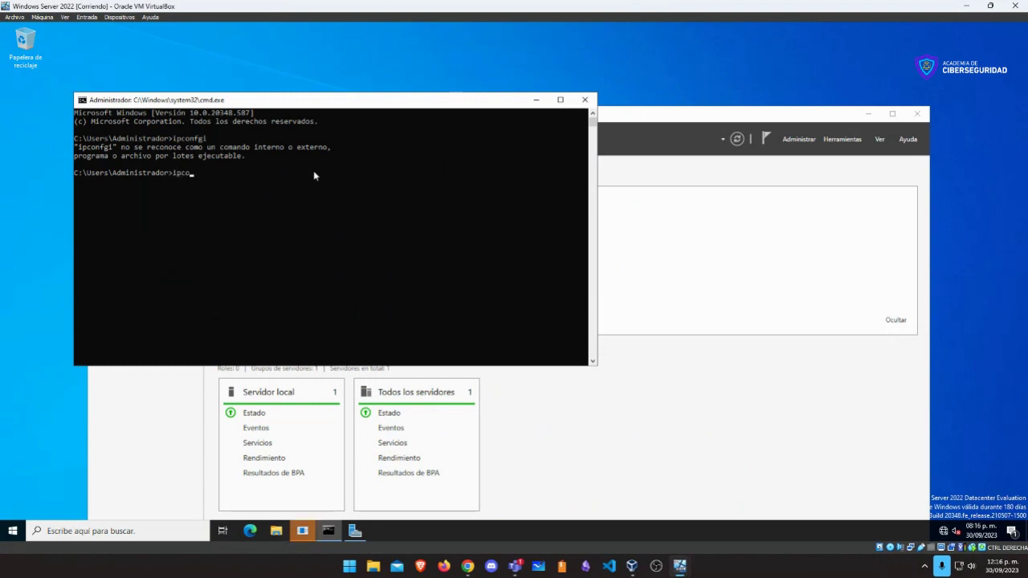
key(Return)
Step: Clear the screen, rerun ipconfig, highlight 192.168.56.101, and minimize the server VM back to Kali
text(cls)
key(Up)
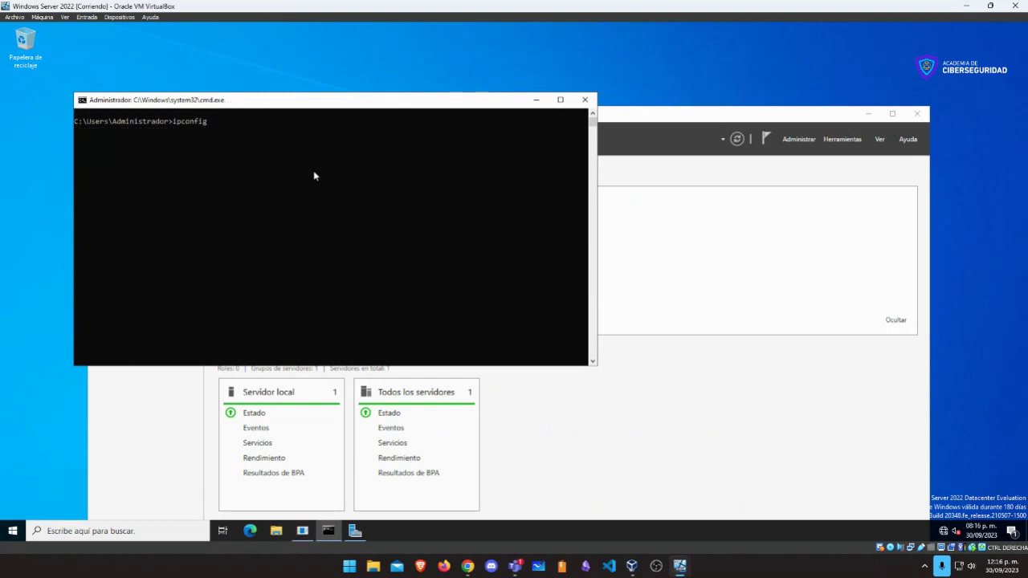
key(Return)
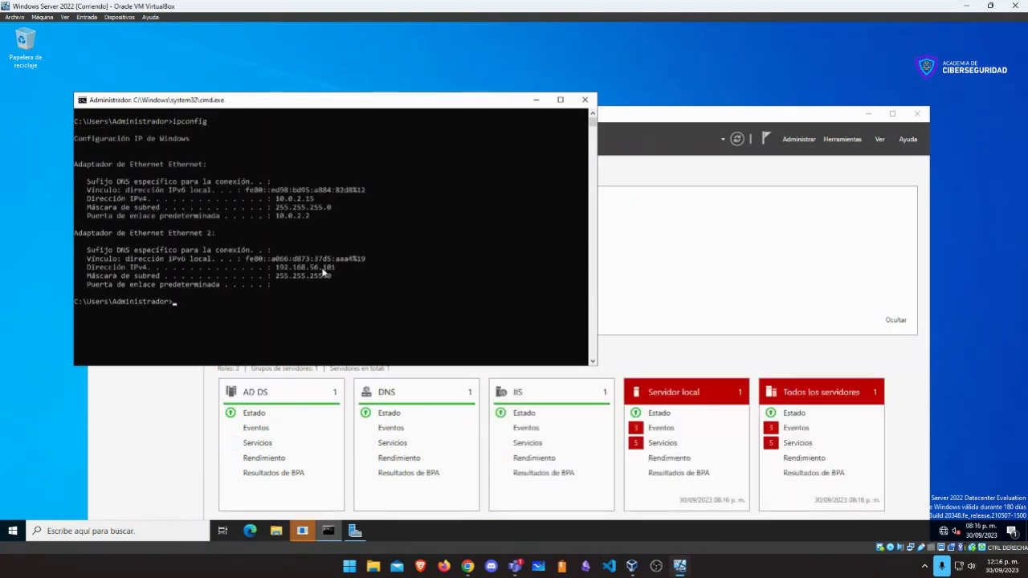
drag(325, 268, 335, 268)
double_click(955, 7)
click(915, 102)
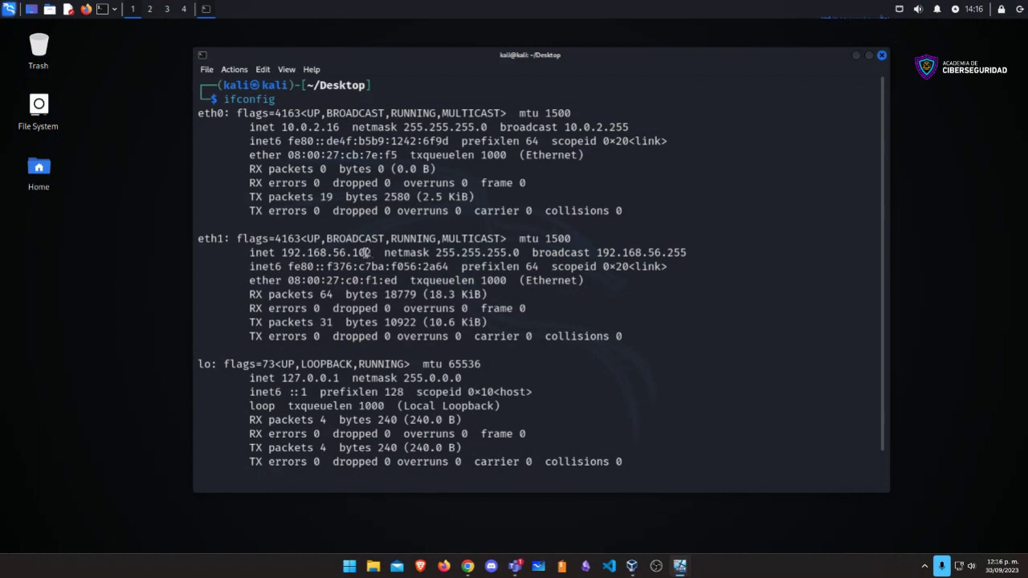
Step: Clear the terminal and ping Kali's own address 192.168.56.102
drag(371, 252, 282, 255)
key(super+c)
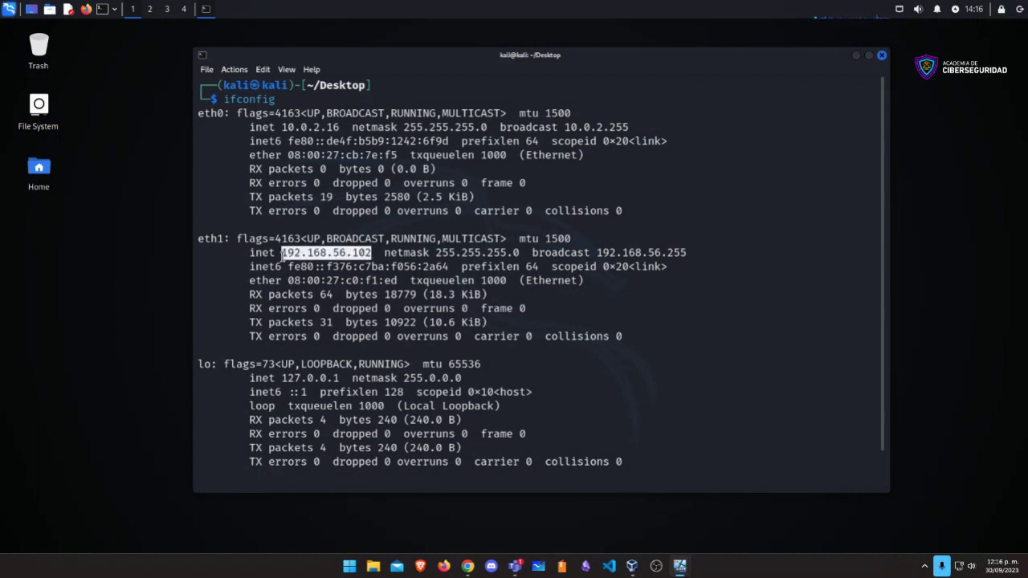
text(clear)
key(Return)
text(ping)
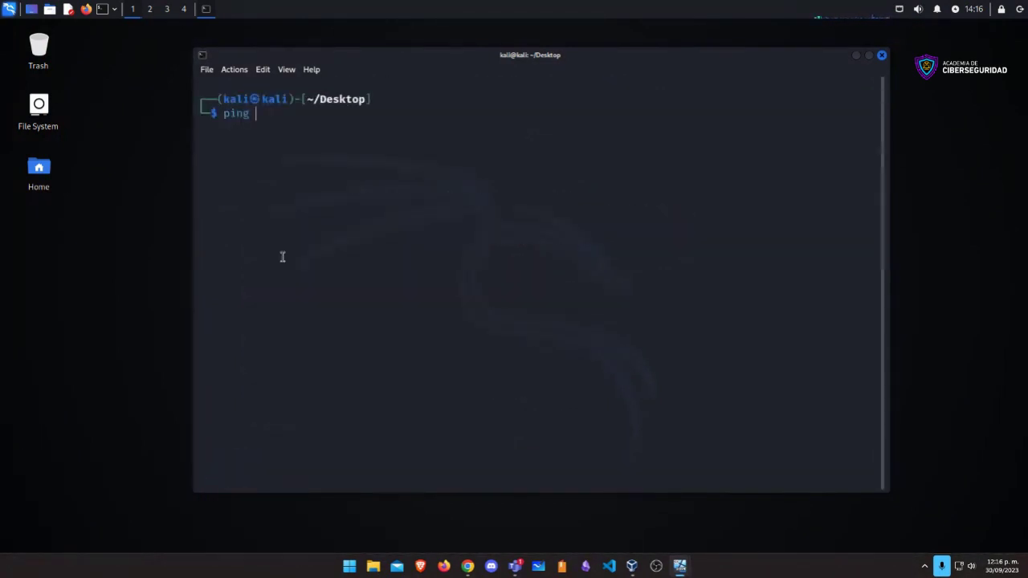
middle_click(282, 256)
key(Return)
key(ctrl+c)
Step: Ping the server at 192.168.56.101 by editing the previous command, then stop it
key(Up)
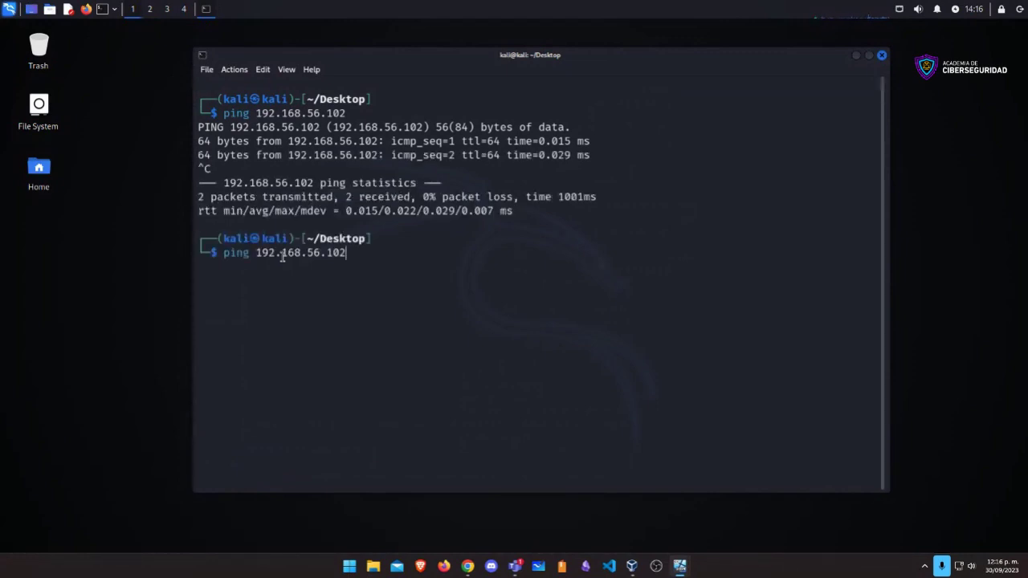
key(BackSpace)
text(1)
key(Return)
key(ctrl+c)
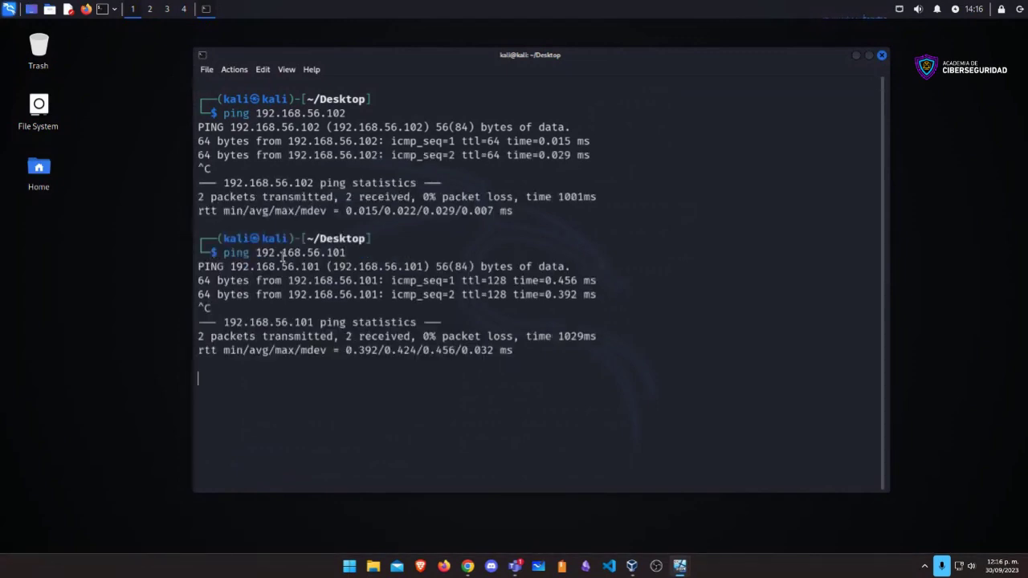
Step: Enlarge the terminal text and compare TTL values: 128 for the server, 64 for Kali
key(ctrl+plus)
key(ctrl+plus)
key(ctrl+plus)
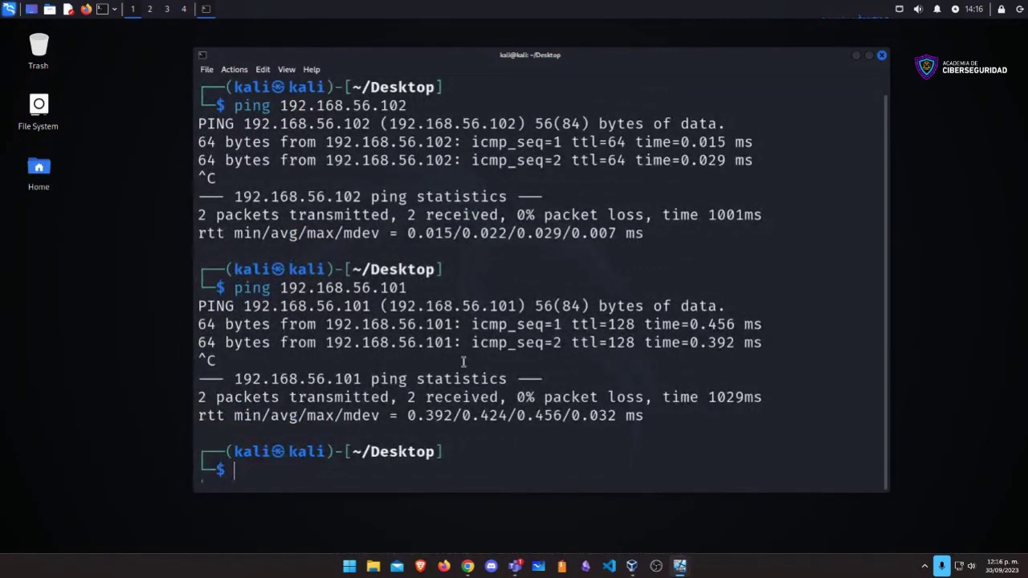
drag(397, 57, 326, 53)
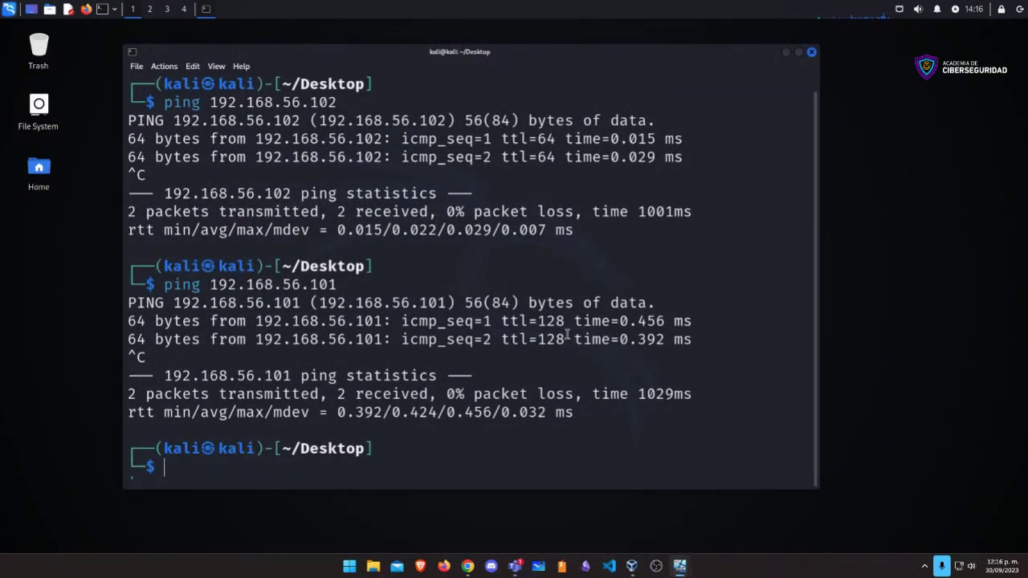
drag(564, 321, 502, 320)
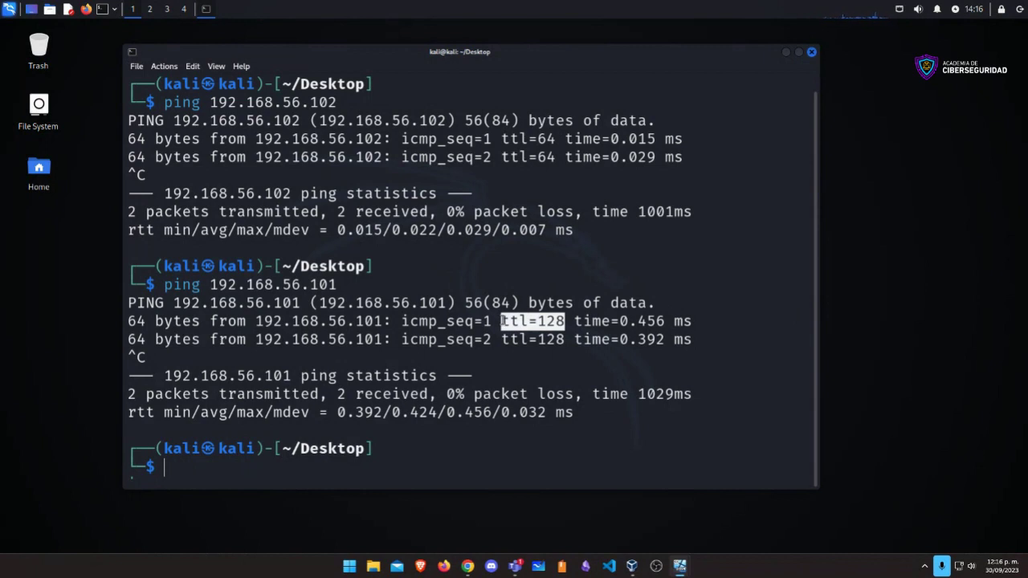
click(502, 320)
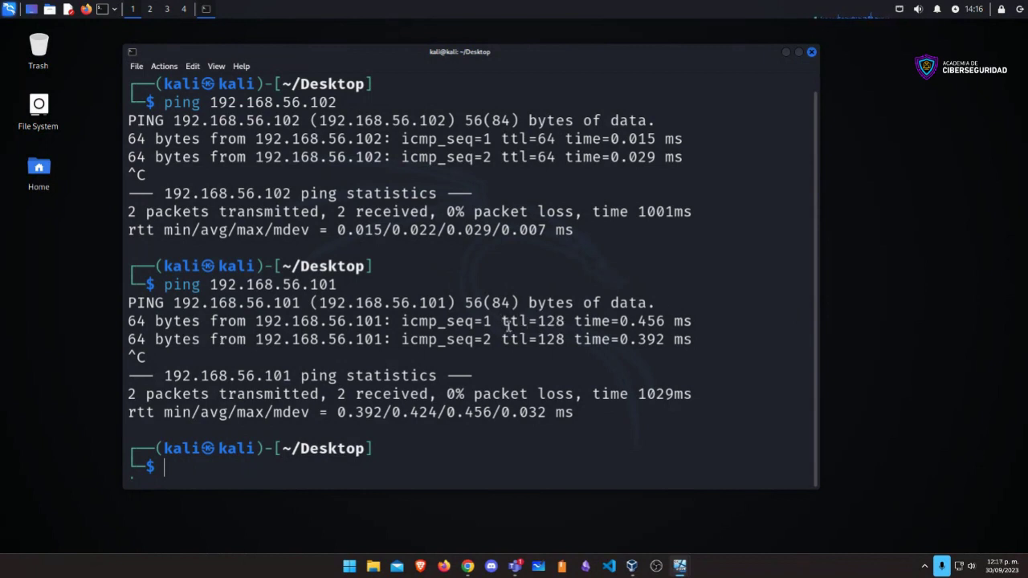
mouse_move(502, 321)
mouse_down()
mouse_move(565, 320)
mouse_move(498, 321)
mouse_up()
click(501, 341)
click(355, 153)
drag(565, 321, 522, 322)
click(538, 151)
drag(559, 139, 520, 138)
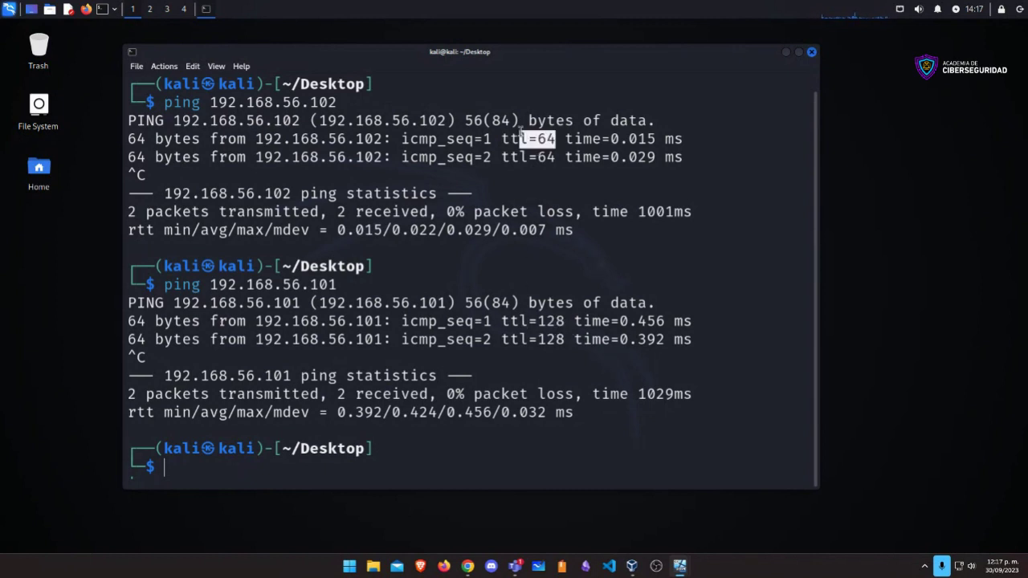
click(519, 138)
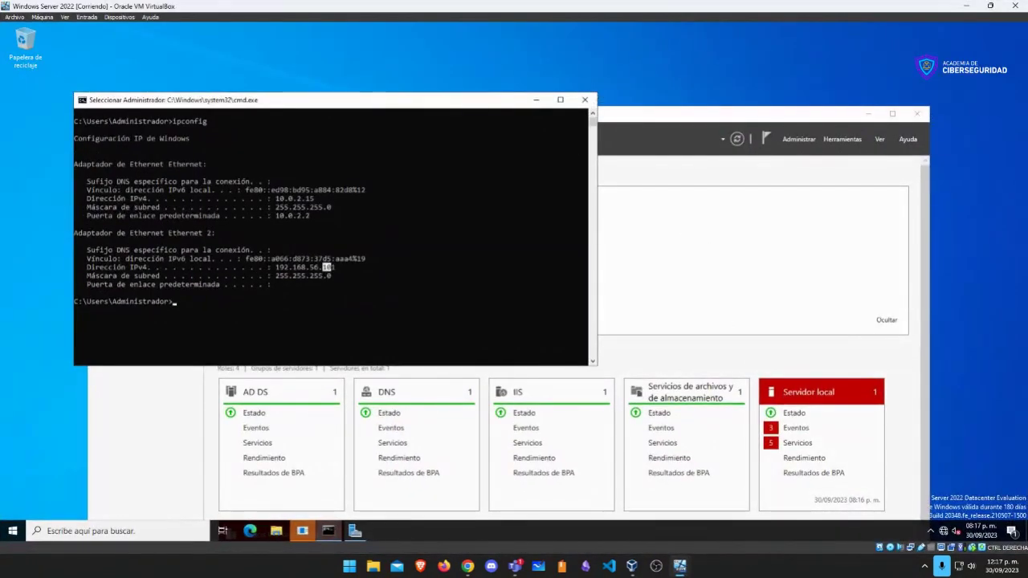
Step: On the Windows Server VM, open the Windows Defender Firewall control panel
click(585, 101)
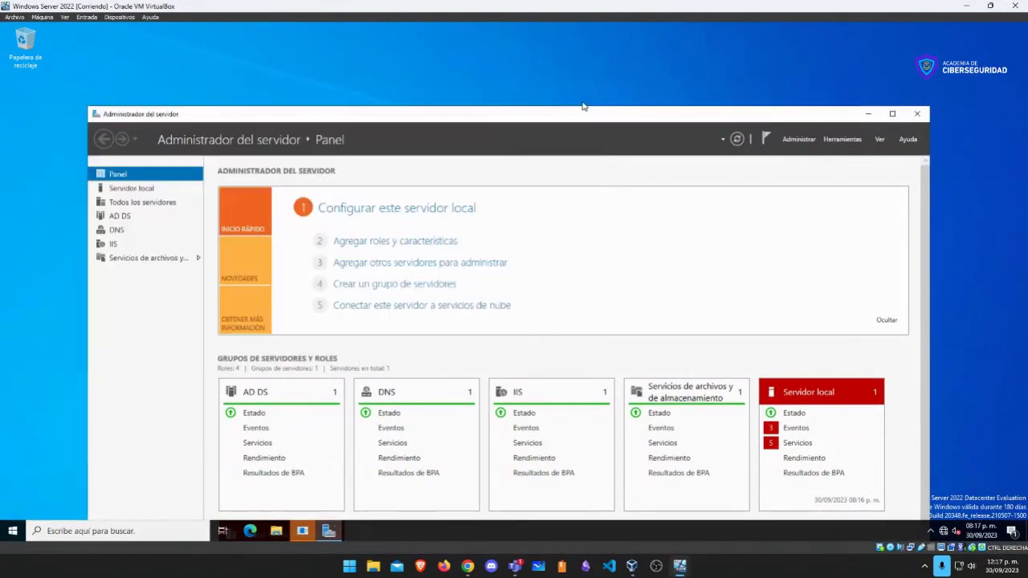
key(super)
text(firew)
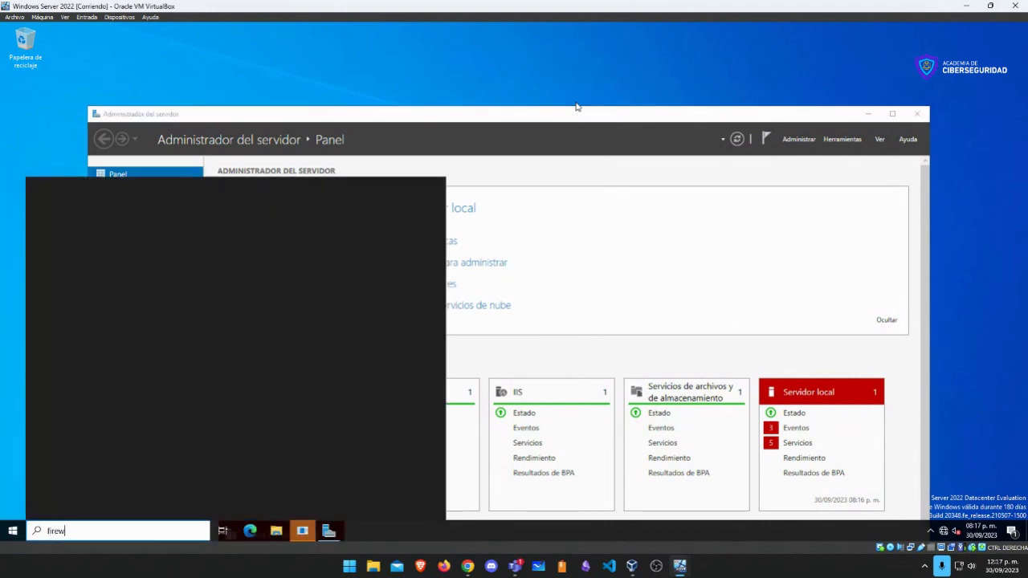
text(al)
key(Return)
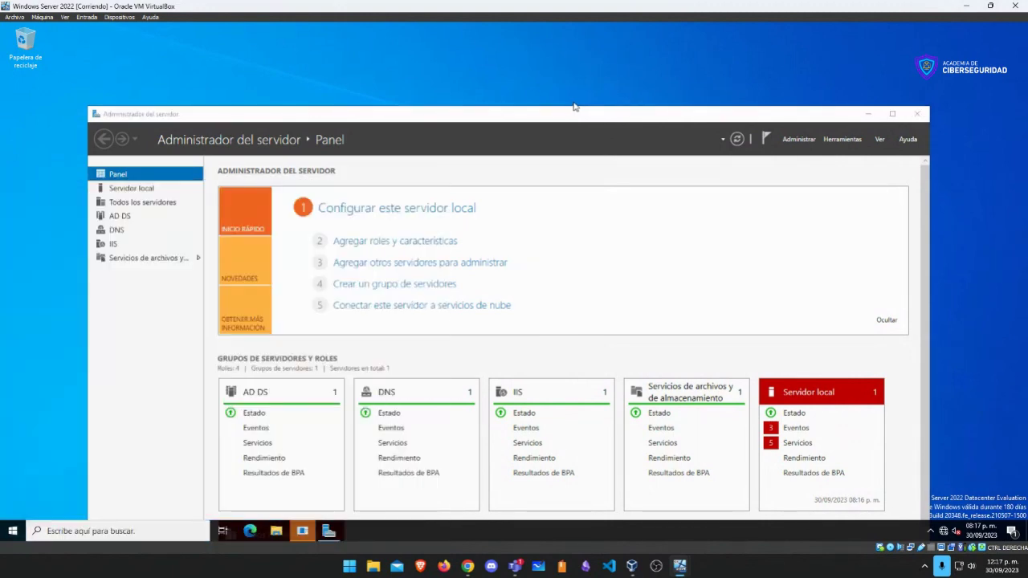
Step: Activate the firewall for domain, private and public networks and confirm with Aceptar
click(405, 196)
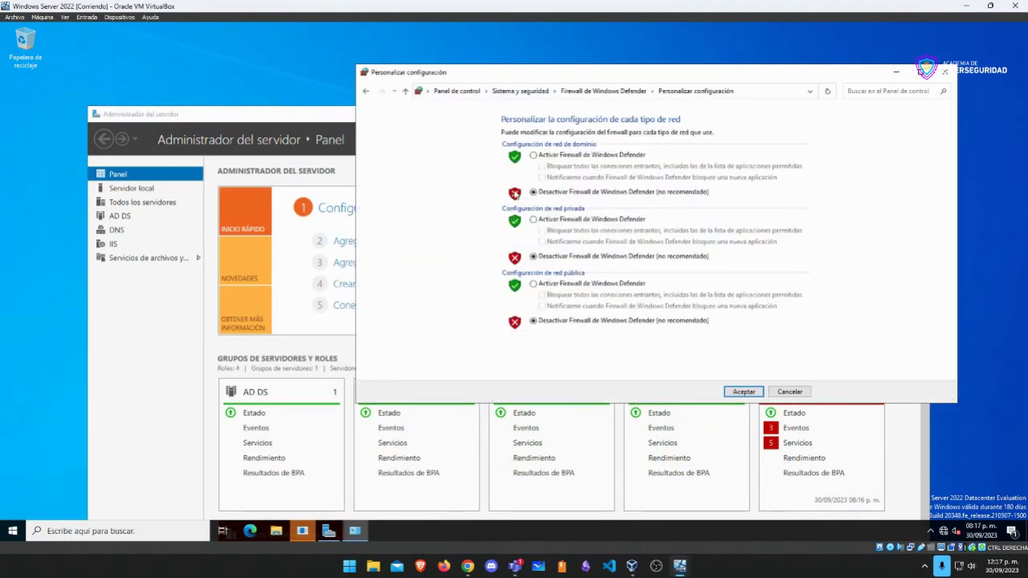
click(541, 154)
click(577, 220)
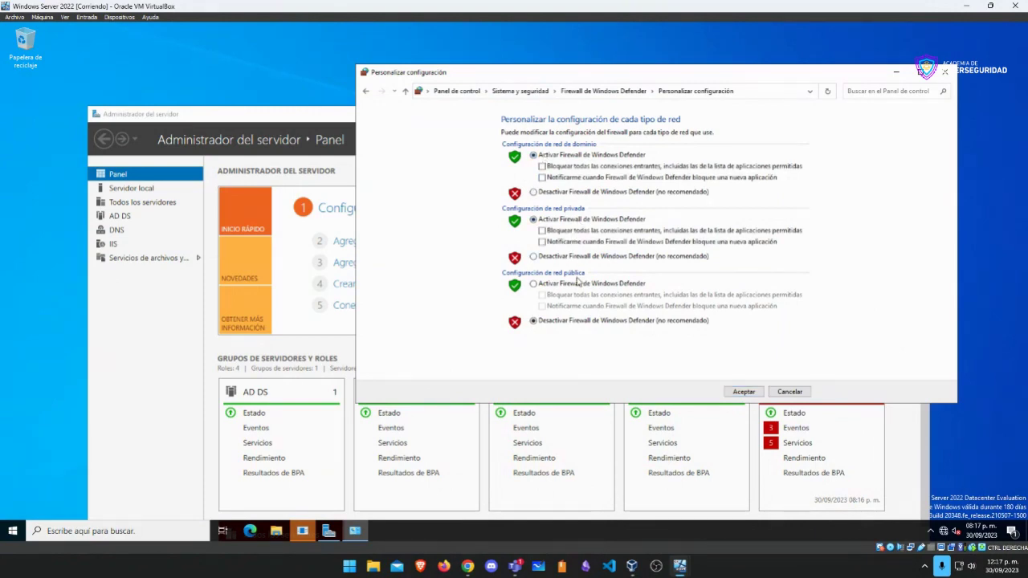
click(578, 283)
click(743, 391)
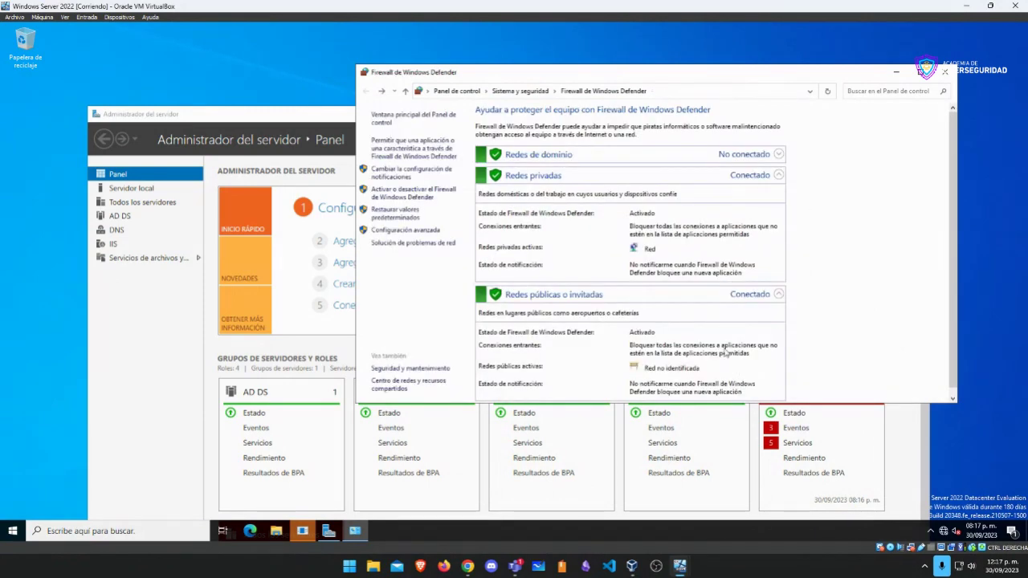
click(966, 7)
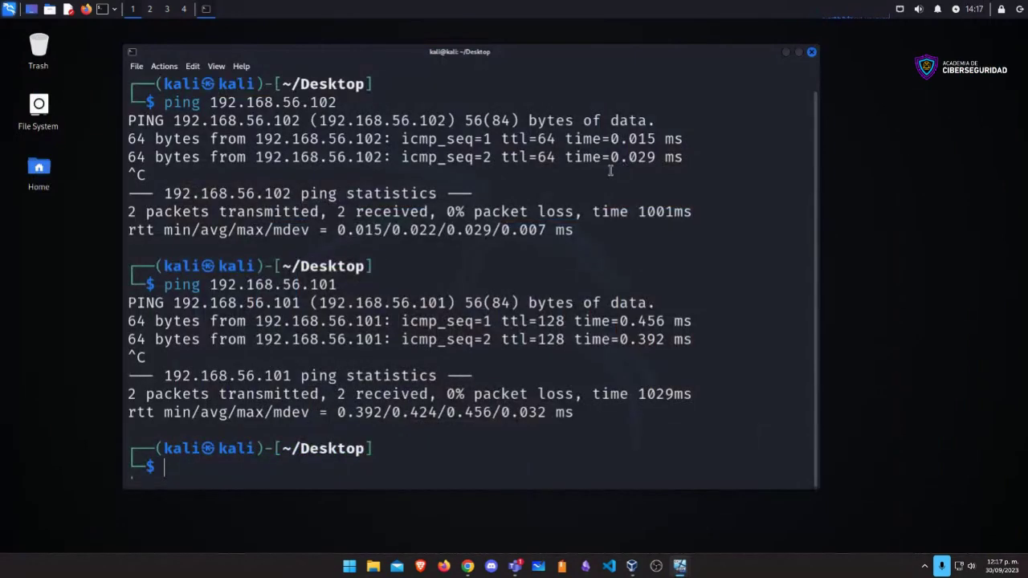
Step: Rerun the ping to 192.168.56.101 with the firewall on, getting 5/5 replies
key(Up)
key(Return)
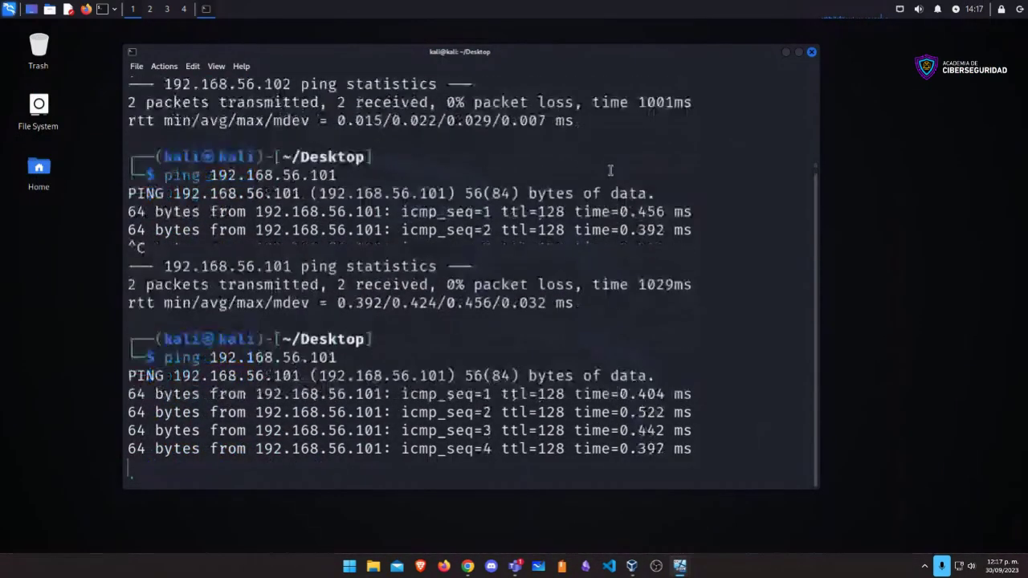
key(ctrl+c)
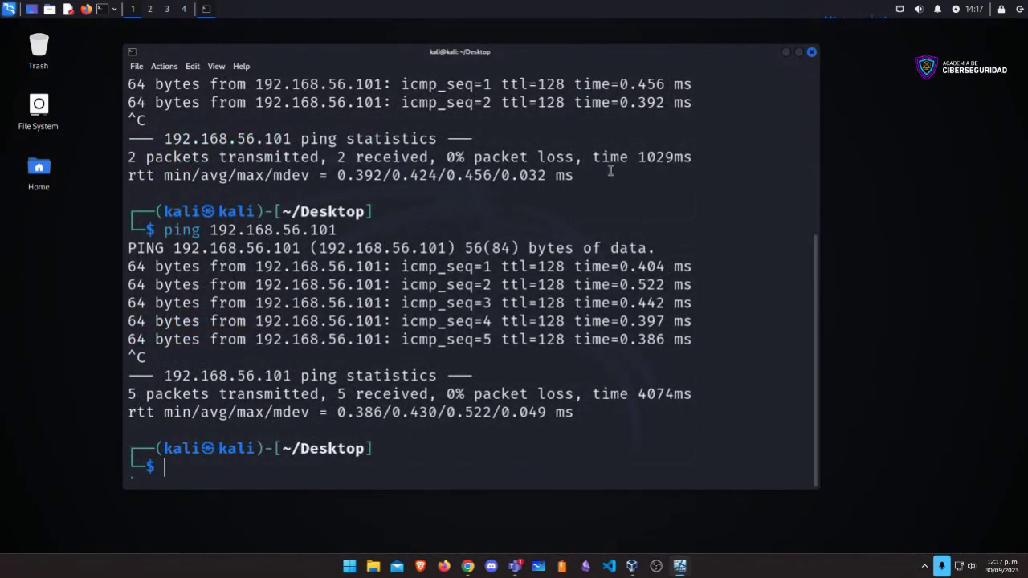
Step: Switch to the Windows Server VM via Task View
key(super)
key(Escape)
key(super)
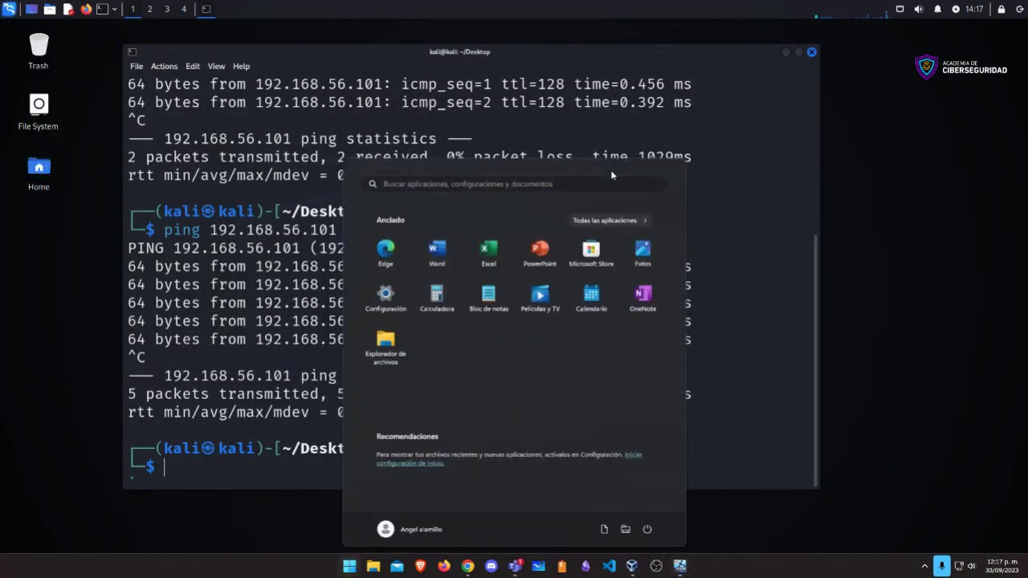
key(Escape)
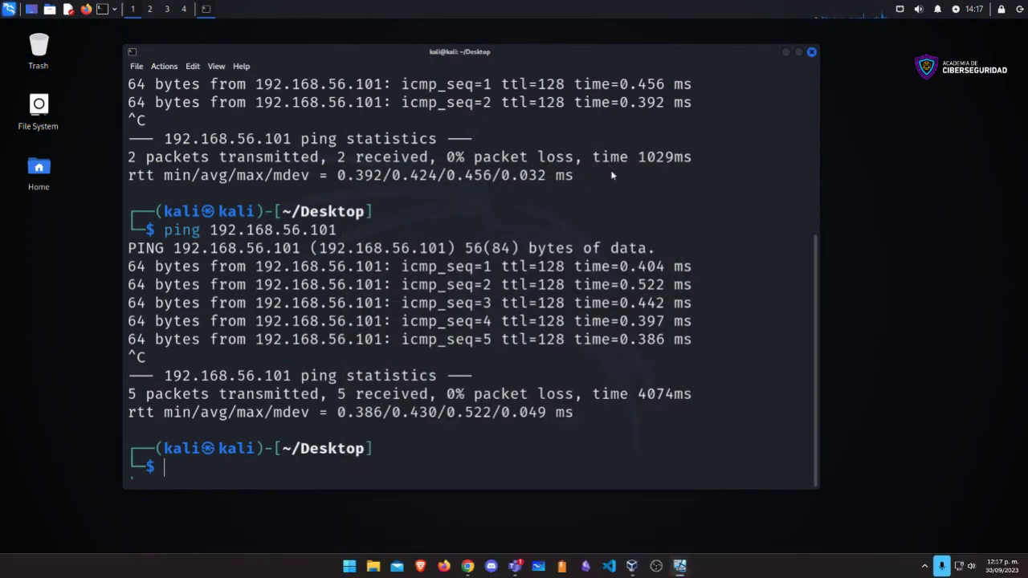
key(super+Tab)
click(745, 115)
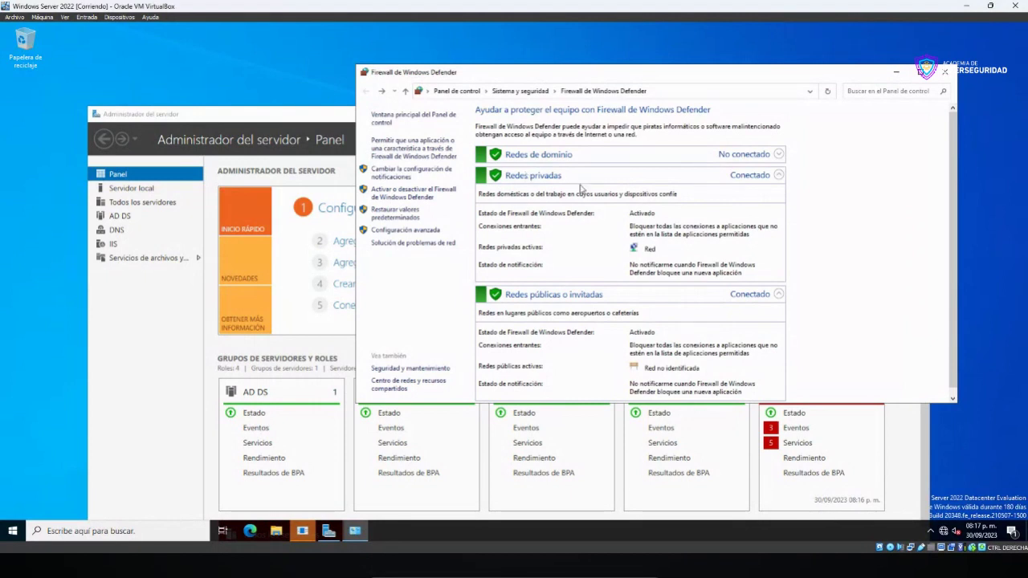
Step: Recheck the firewall settings, confirming it stays on for domain, private and public networks
click(625, 158)
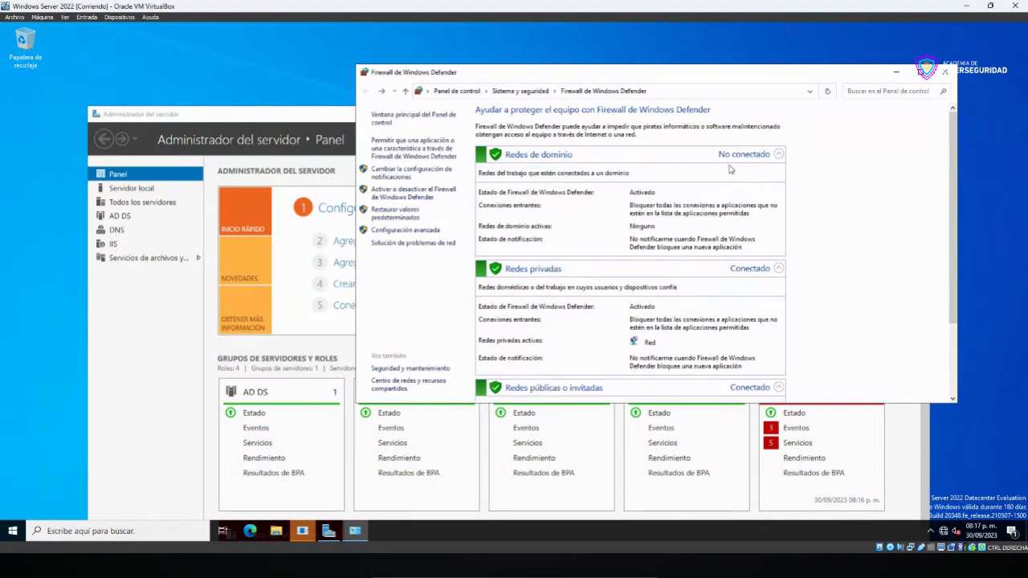
click(426, 198)
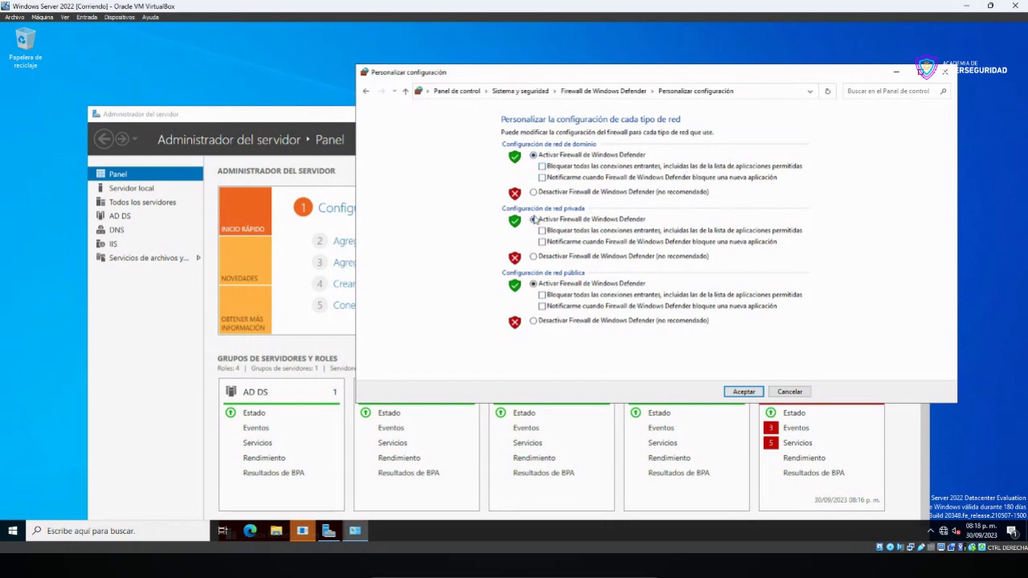
click(747, 391)
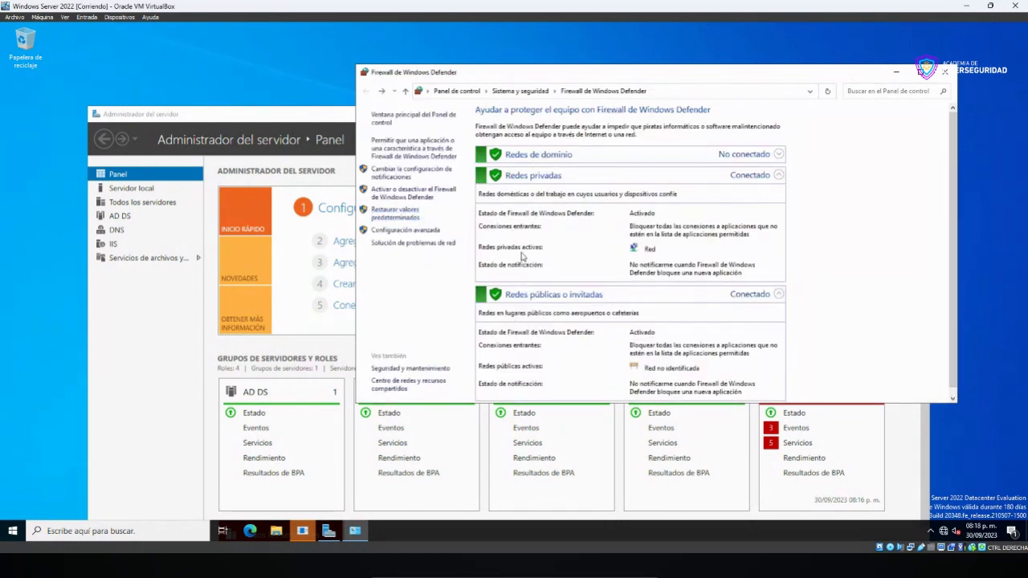
click(406, 174)
click(366, 91)
scroll(594, 256, down, 1)
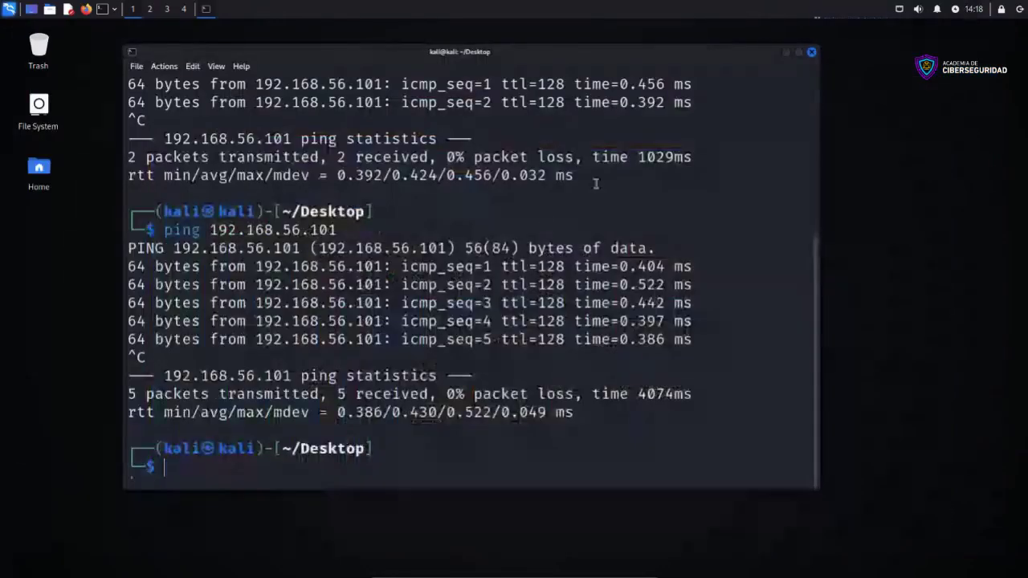
Step: Rerun the ping to 192.168.56.101 for 7/7 replies, then clear the terminal
key(Up)
key(Return)
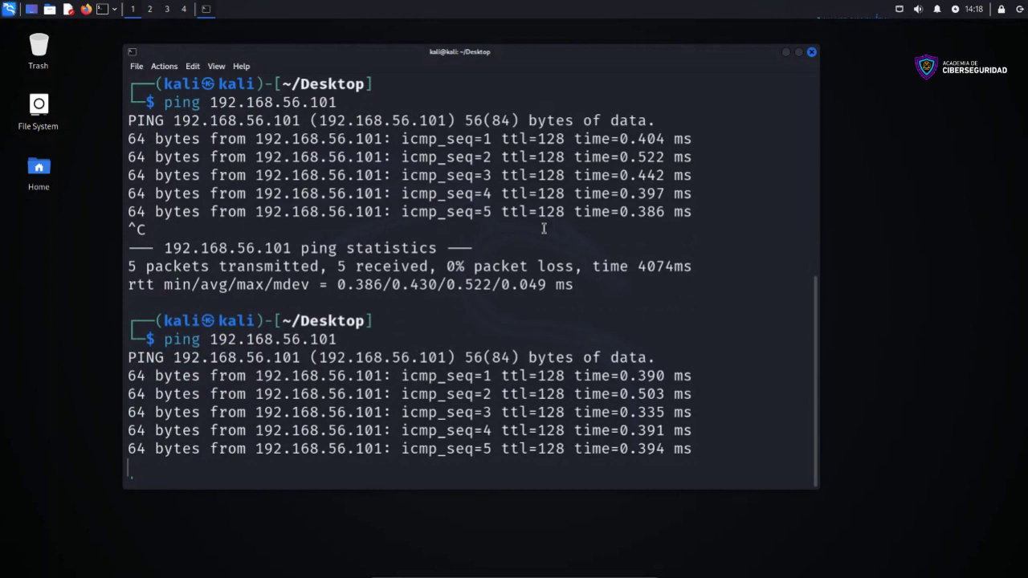
key(ctrl+c)
text(clear)
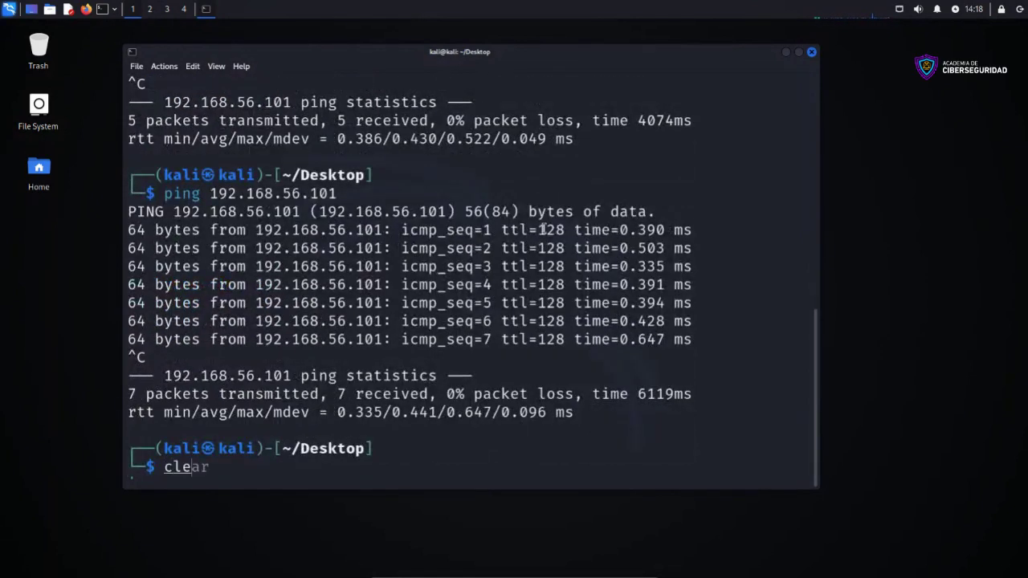
key(Return)
Step: Run 'nmap -Pn -p- -A -T4 192.168.56.101' and select the server IP in the command
text(ping 192.168.56.101)
key(Delete)
key(Delete)
key(Delete)
key(Delete)
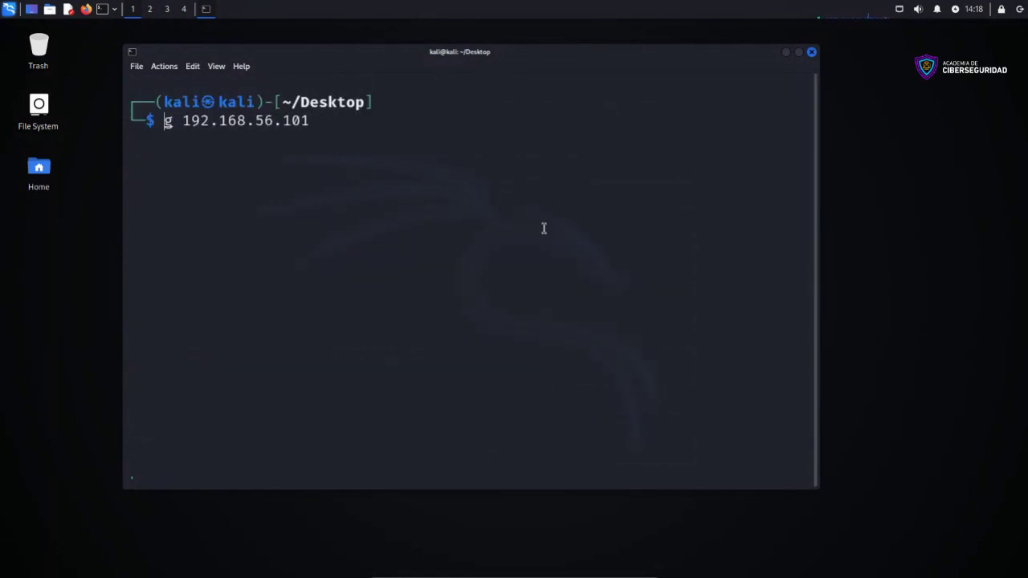
text(nmap -)
text(Pn -p-)
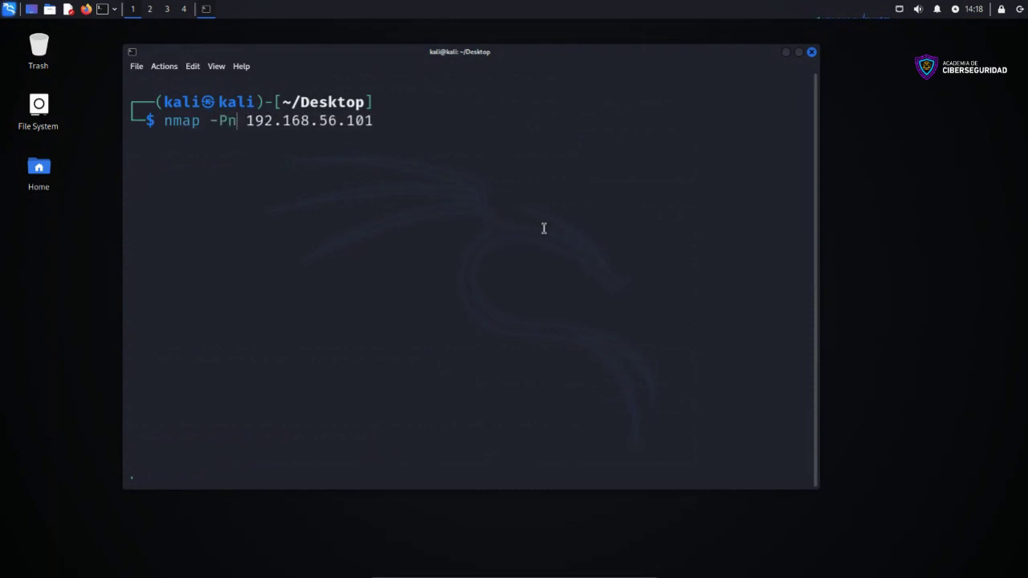
text( -)
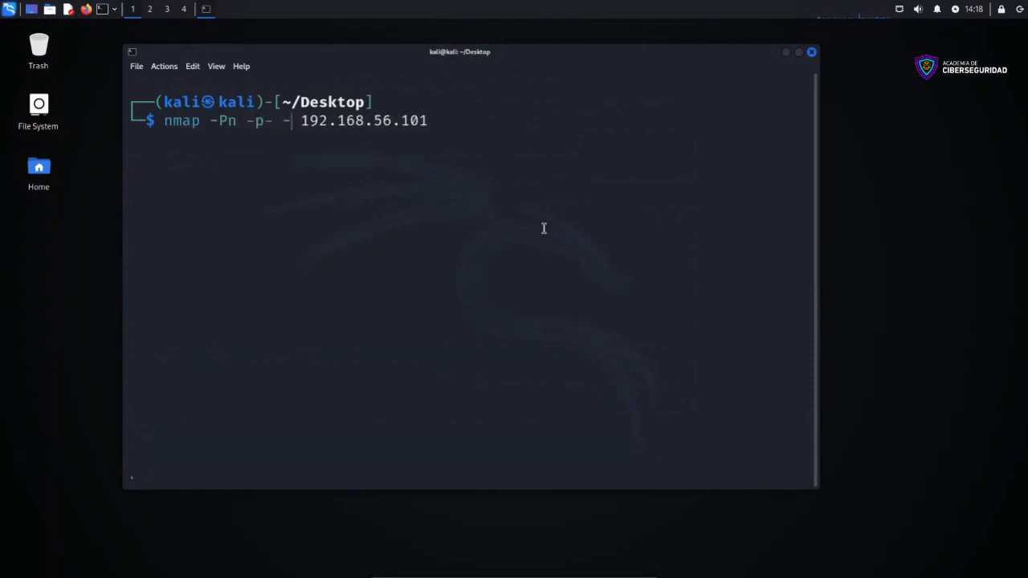
text(A )
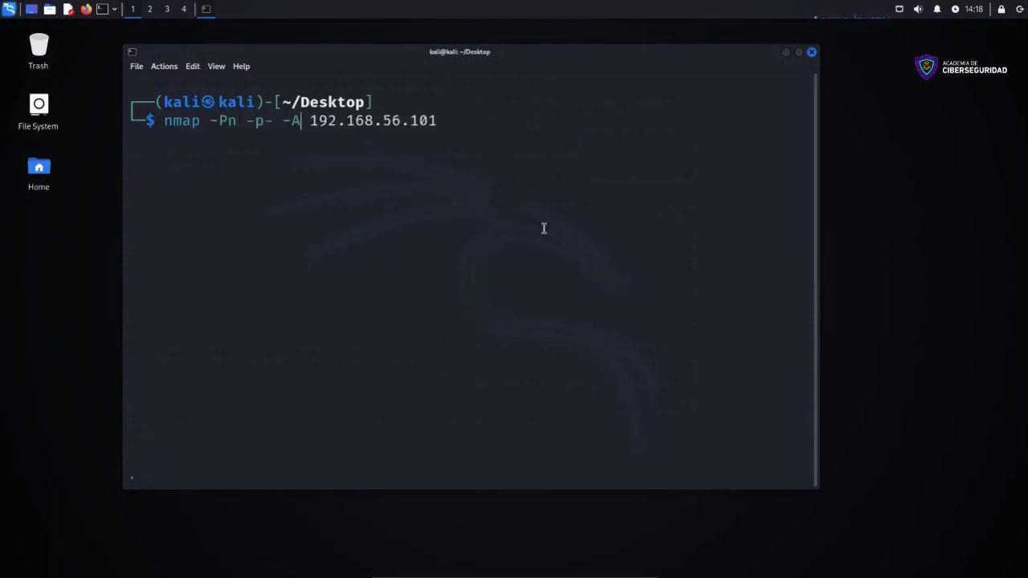
text(-T )
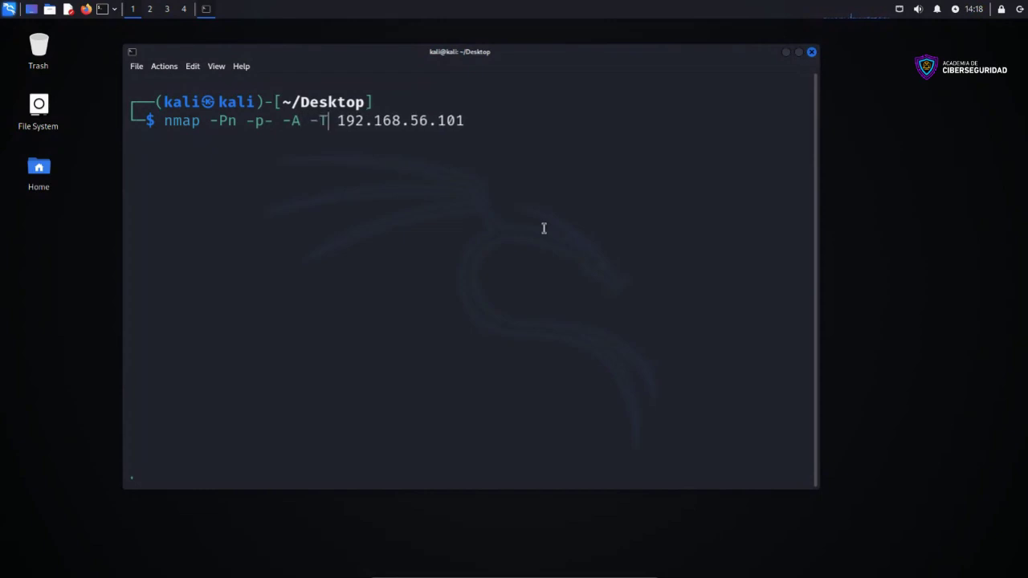
text(4)
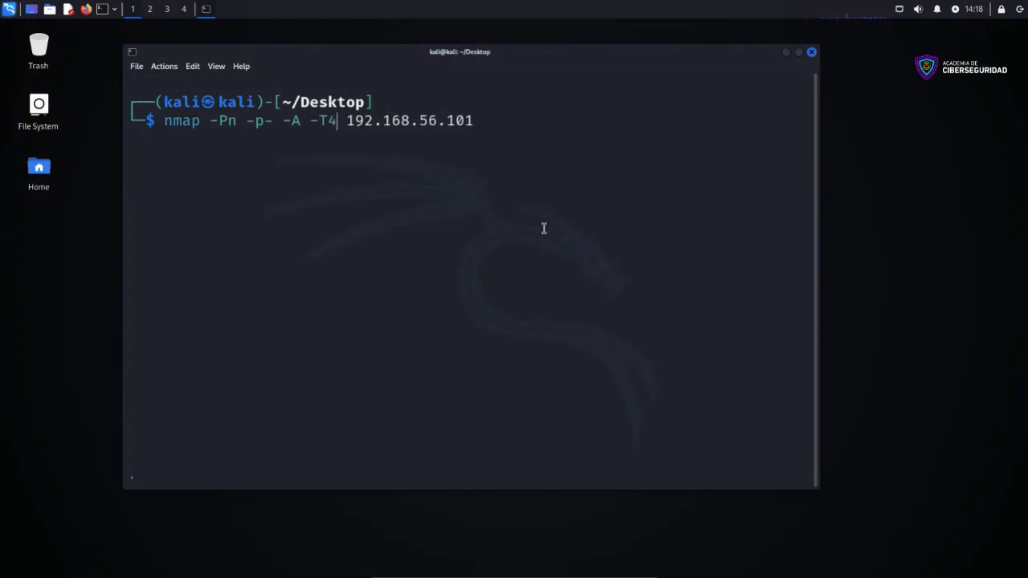
key(BackSpace)
key(Return)
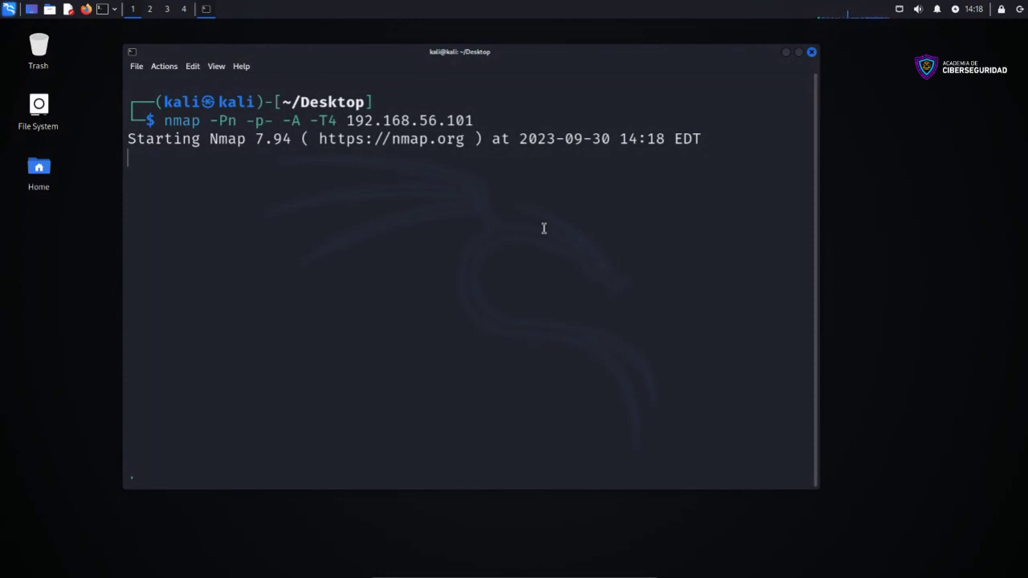
drag(474, 120, 345, 120)
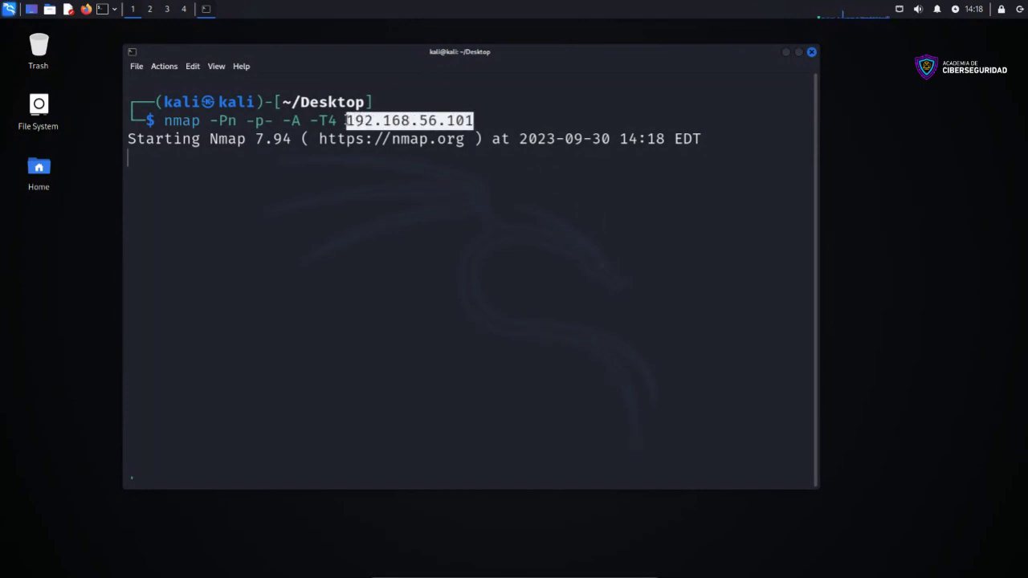
Step: In a new terminal tab, run 'curl 192.168.56.101' and widen the window
click(136, 66)
click(152, 81)
text(curl)
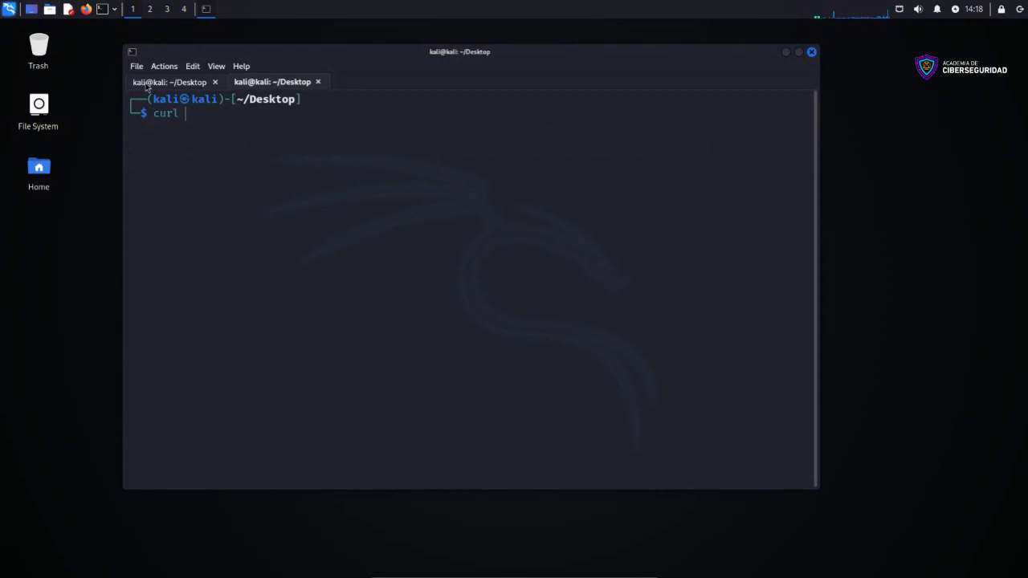
key(ctrl+shift+v)
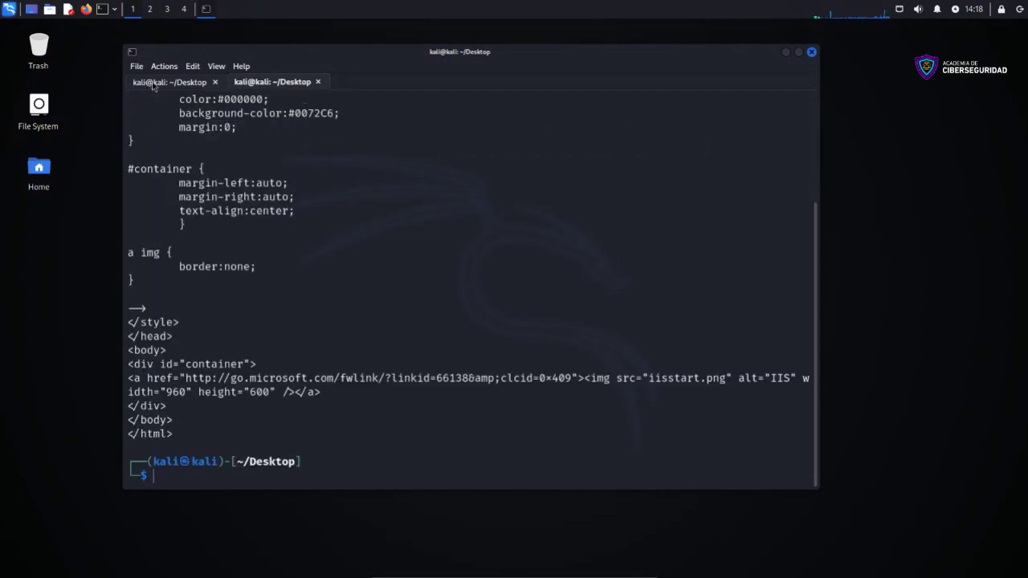
scroll(308, 199, up, 4)
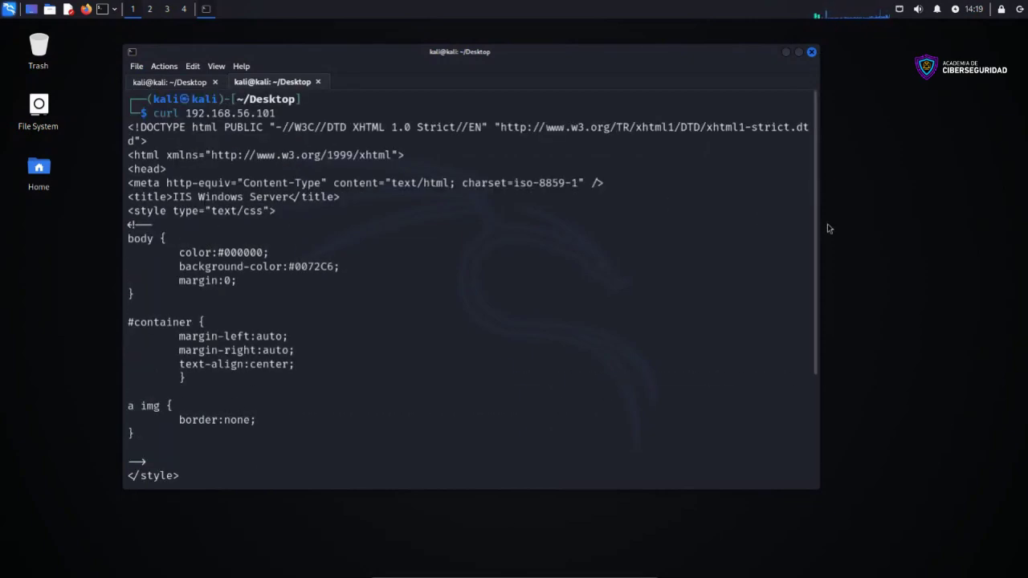
drag(820, 221, 967, 228)
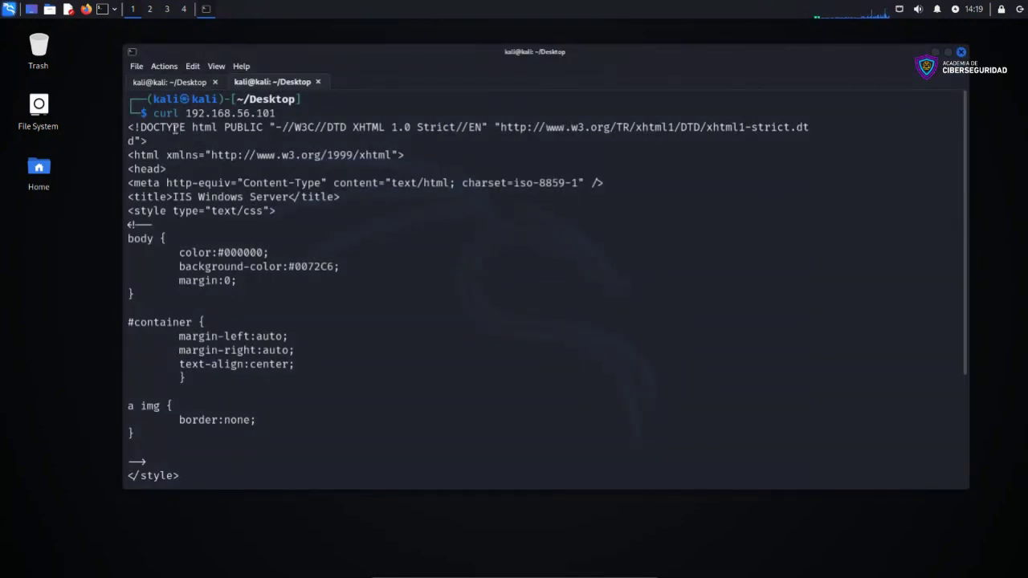